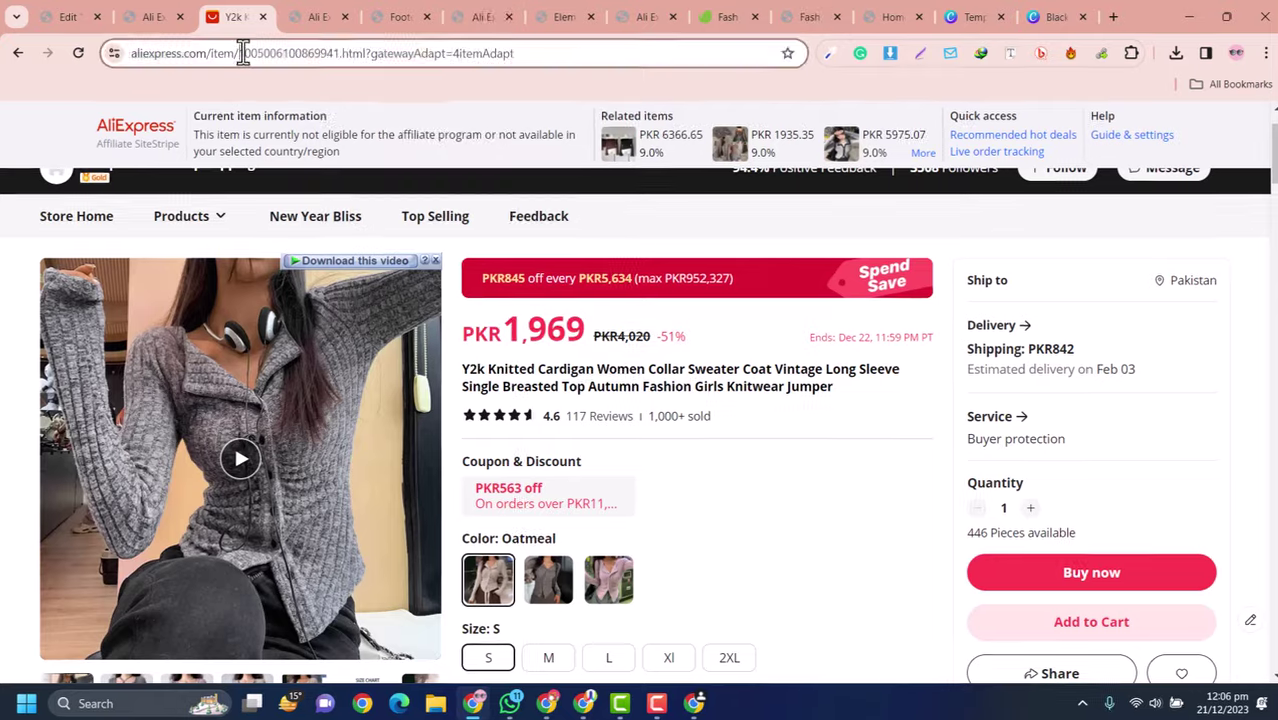
Step: Copy the item ID from the product link and go to the AliExpress Affiliate Portals home page
drag(242, 53, 339, 53)
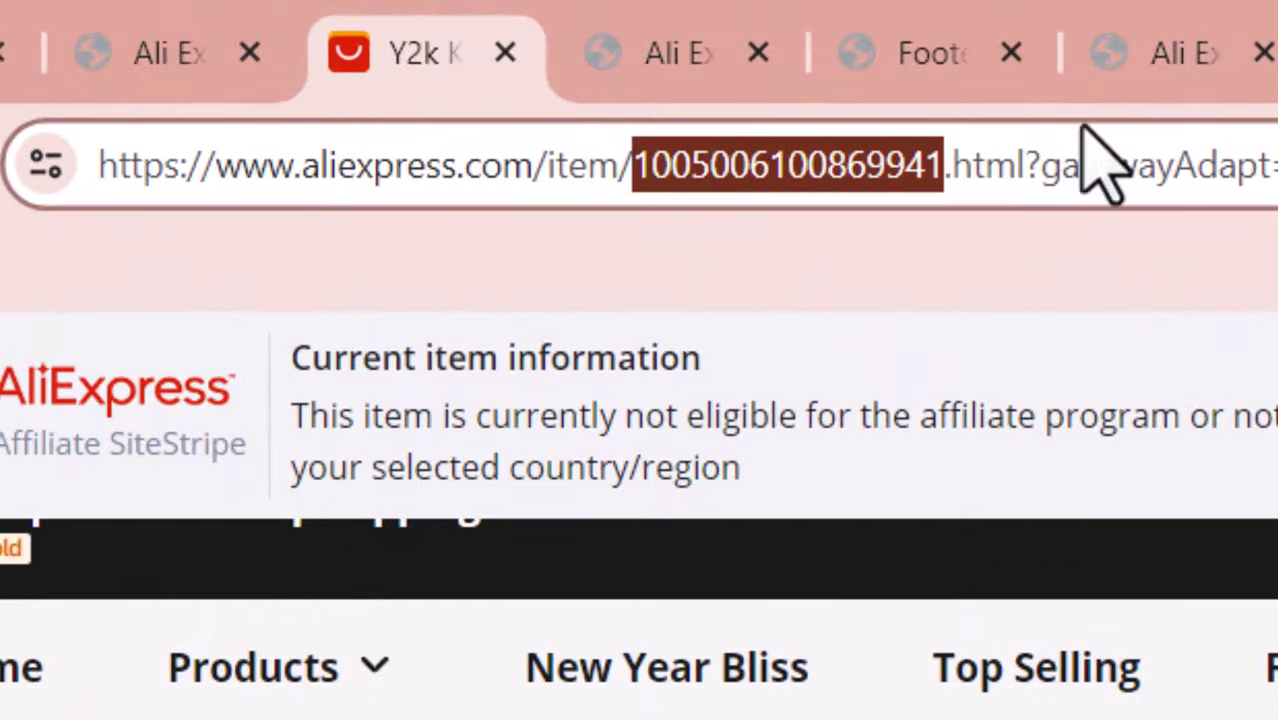
click(1275, 152)
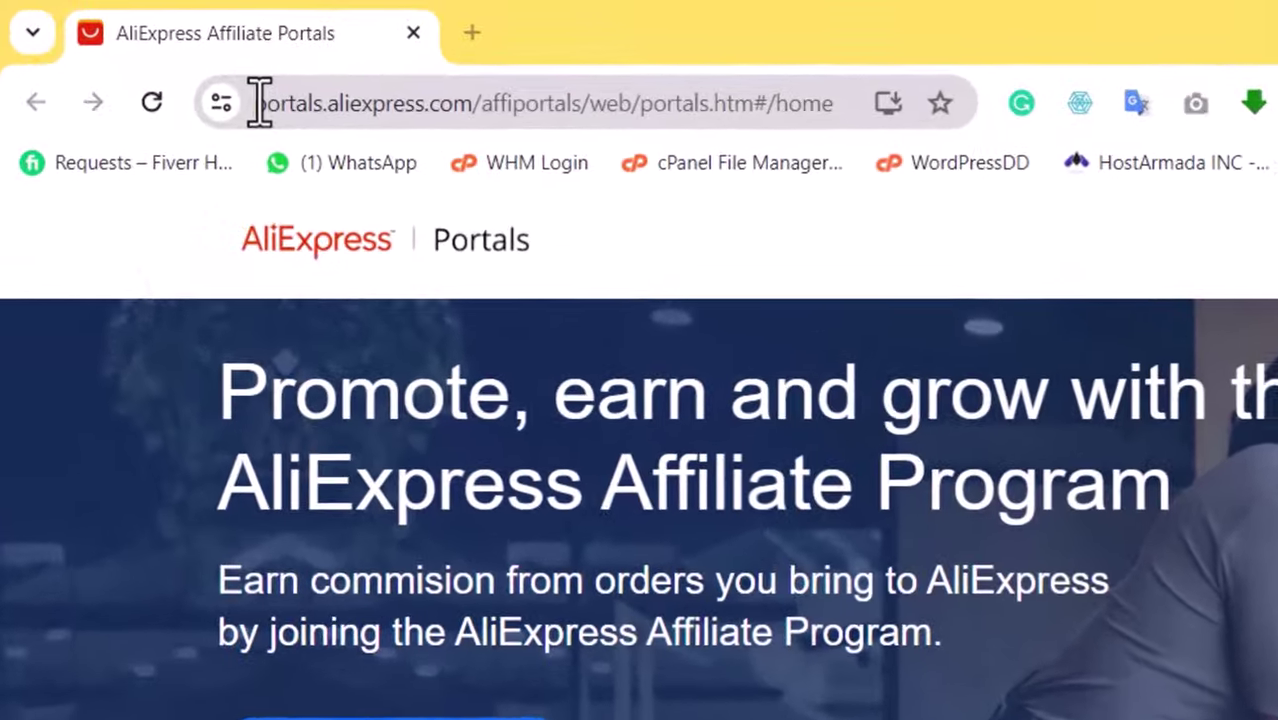
Step: Adjust the Portals web address and start registering for the affiliate program
drag(178, 69, 217, 69)
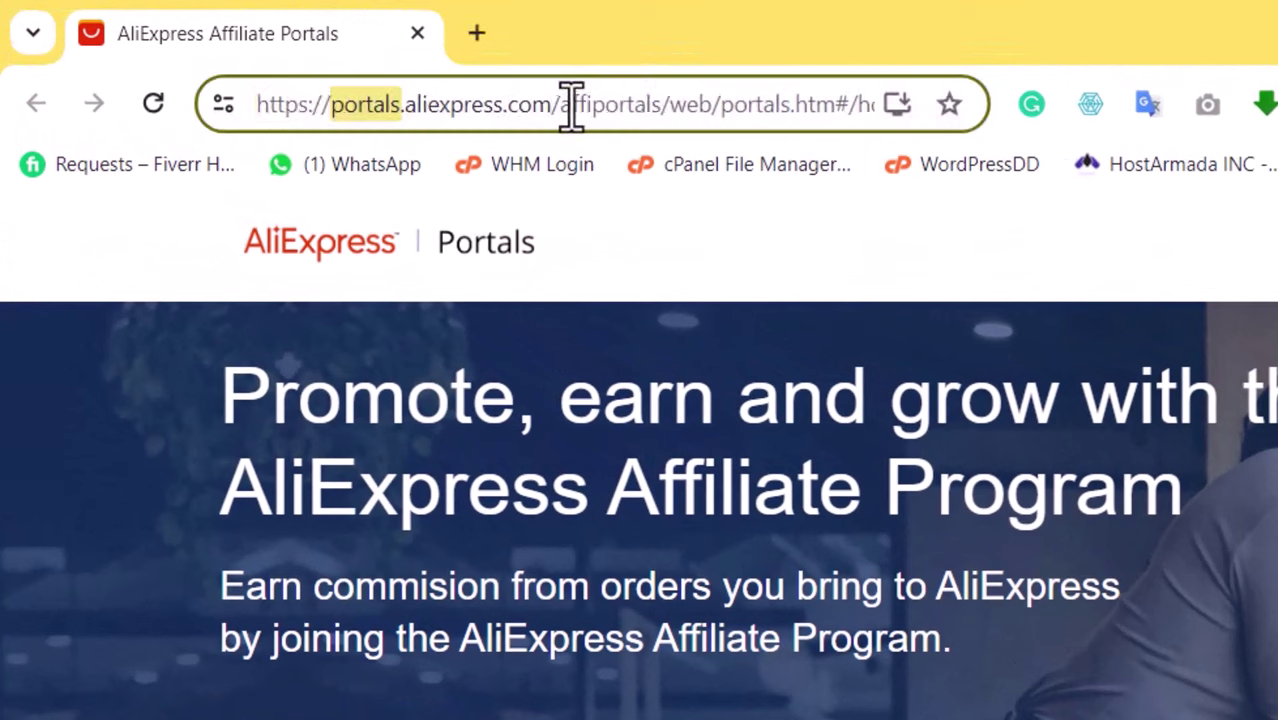
drag(670, 104, 531, 104)
click(750, 95)
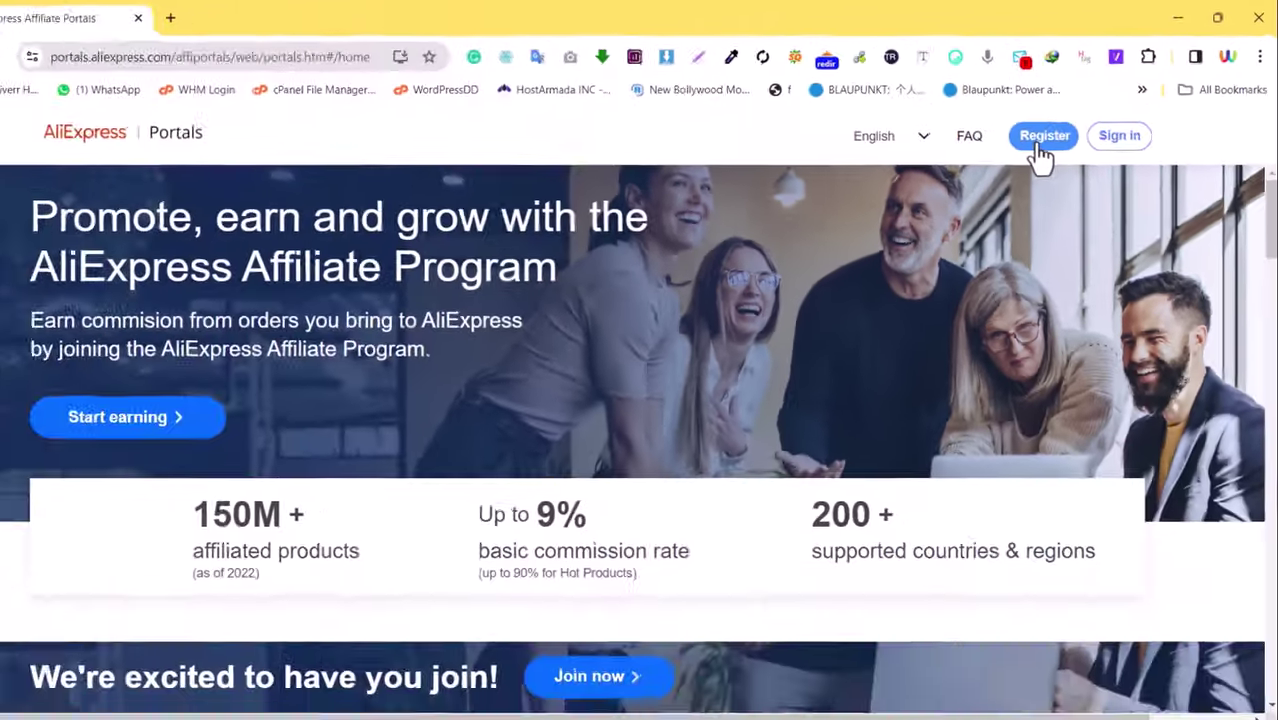
click(1040, 146)
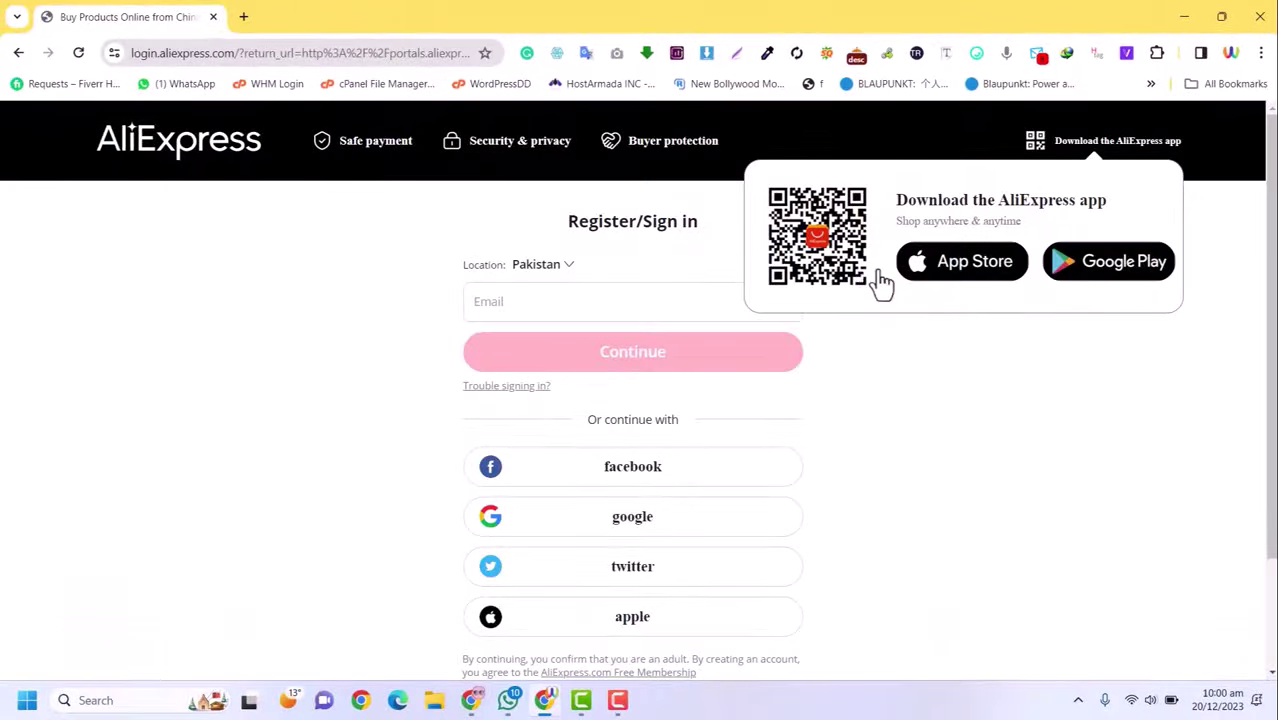
scroll(988, 331, down, 3)
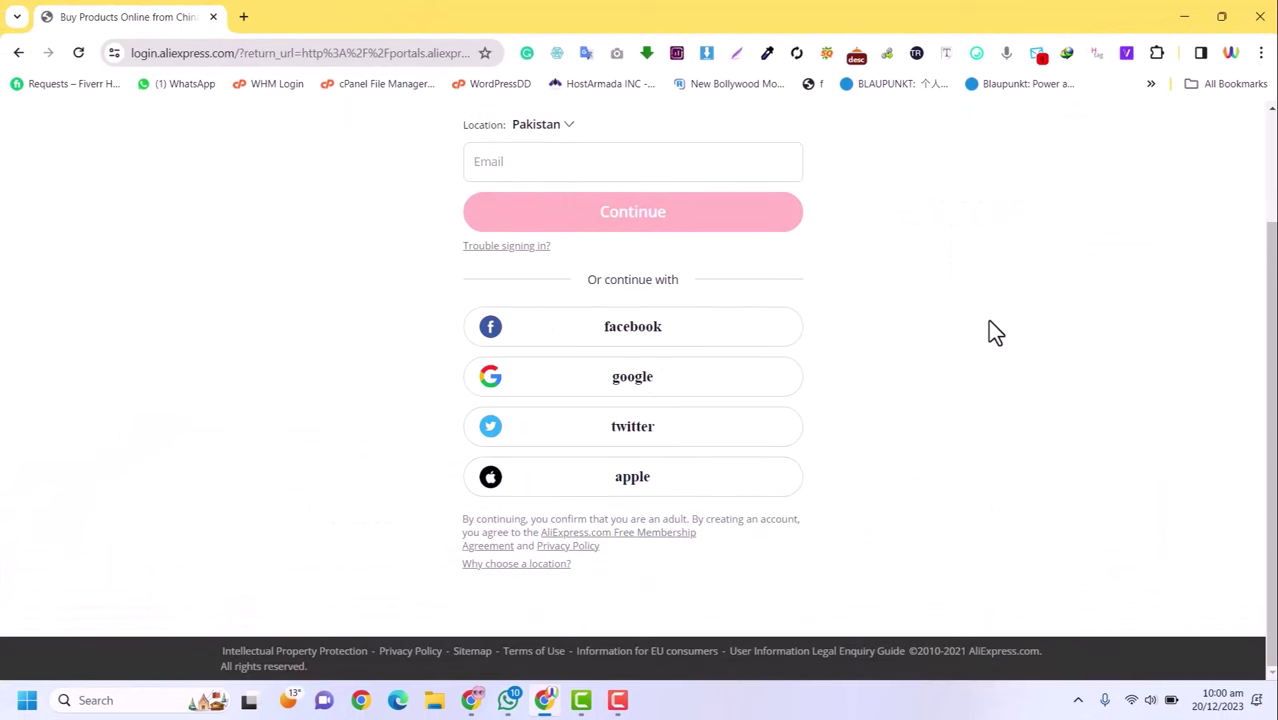
scroll(987, 331, up, 3)
Step: Enter the account e-mail and password and submit the new account registration
click(667, 310)
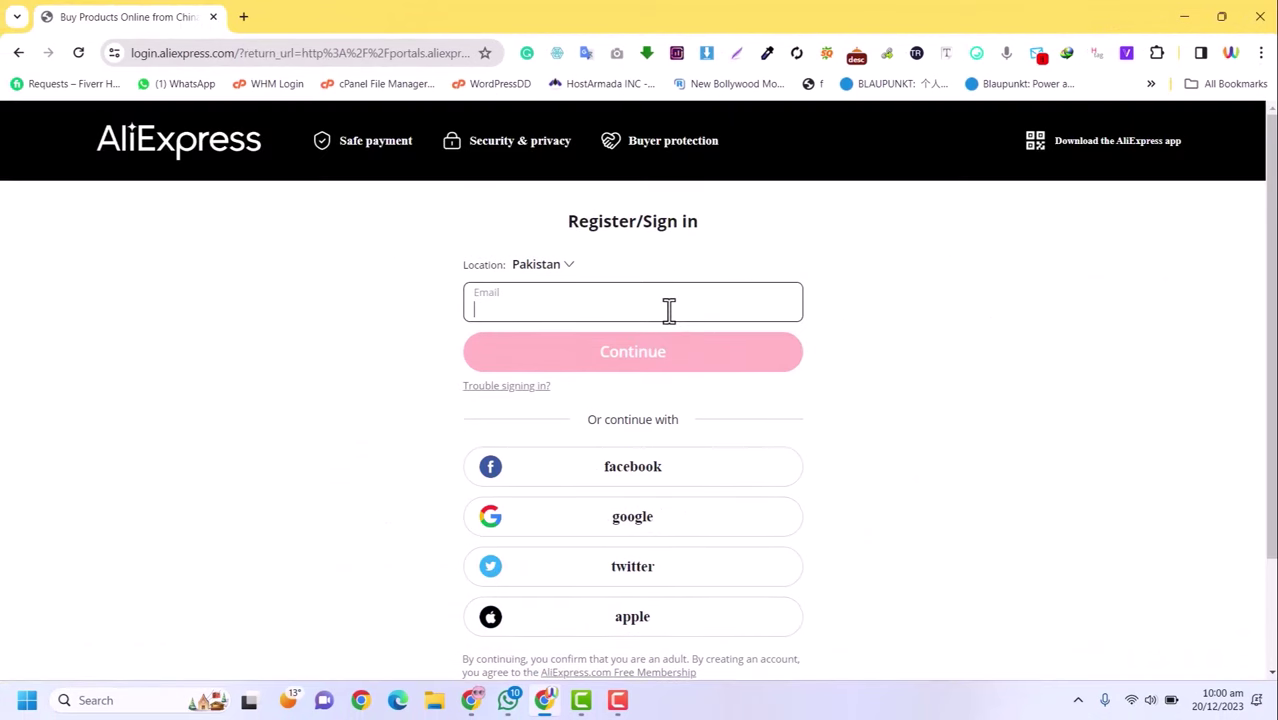
key(ctrl+v)
click(632, 362)
click(553, 352)
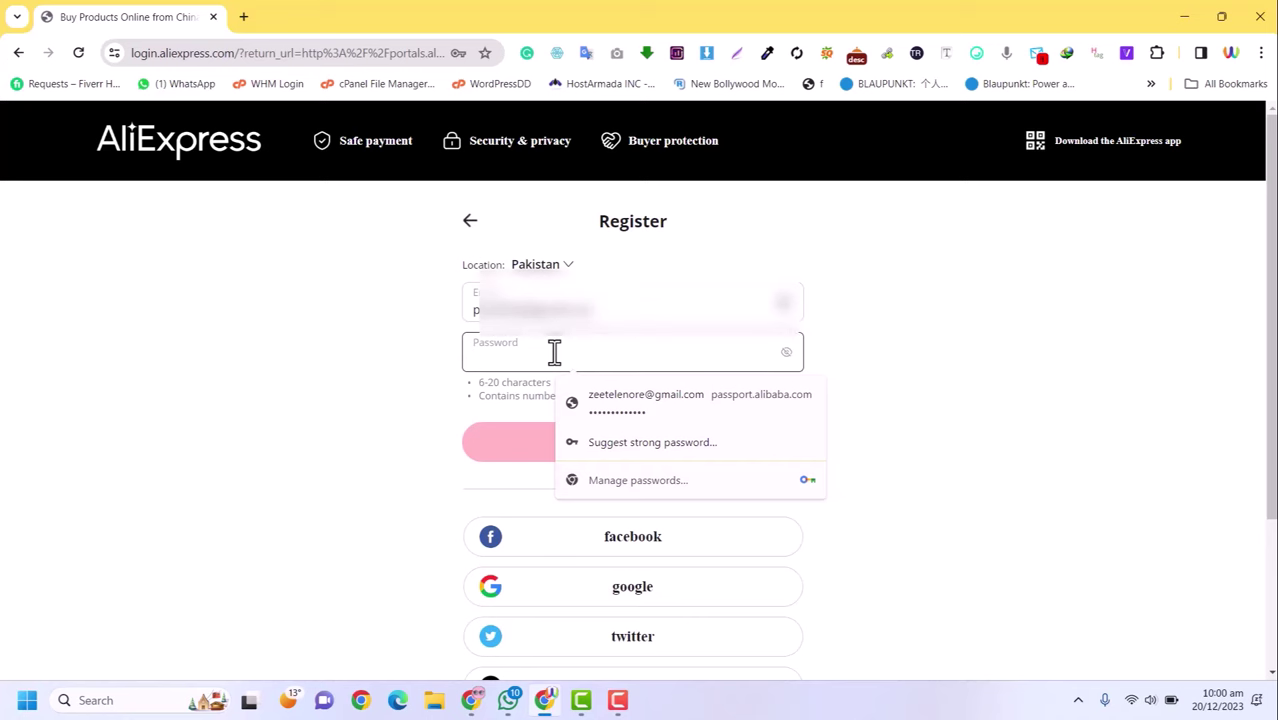
key(ctrl+v)
click(562, 455)
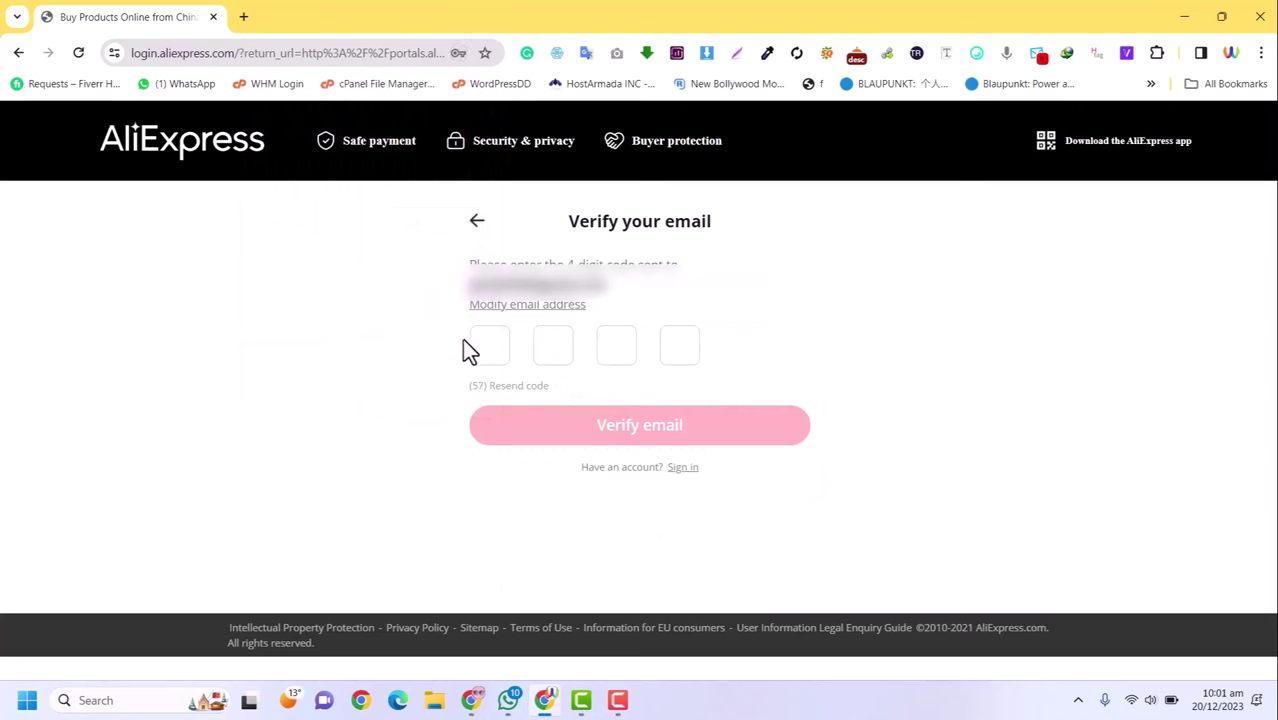
Step: Enter the four-digit code sent by e-mail and verify the address
click(489, 346)
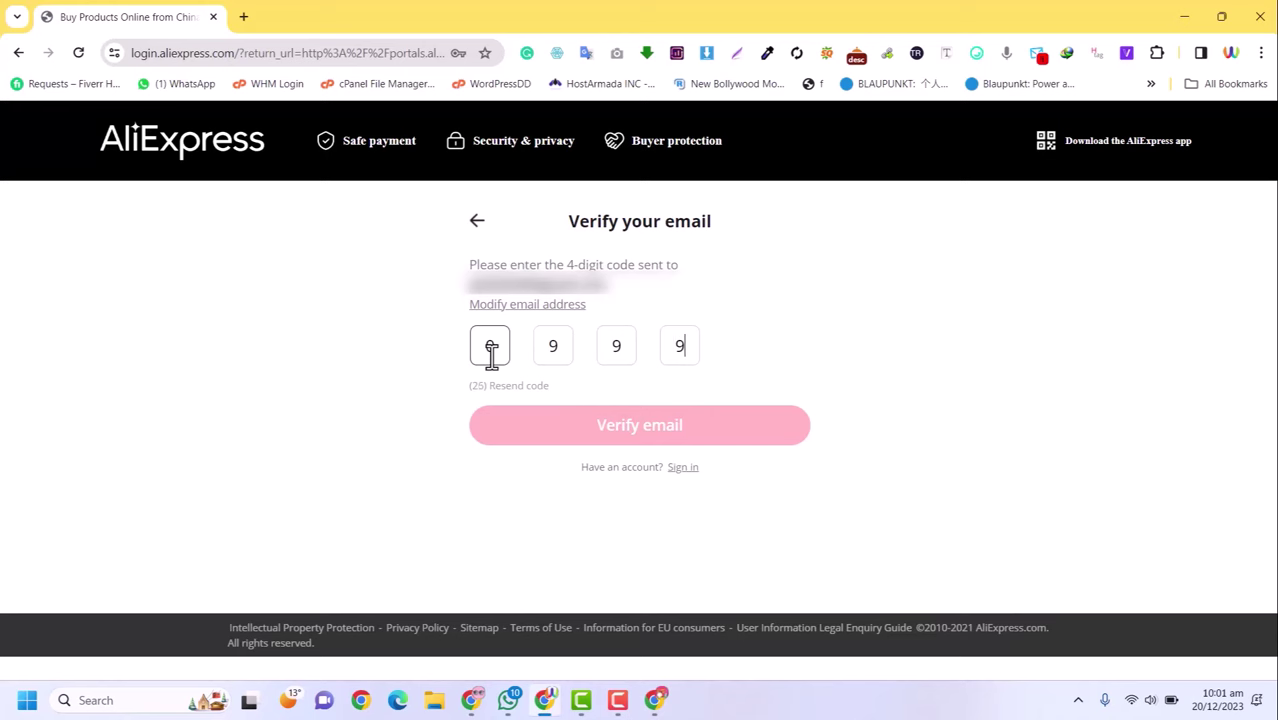
click(627, 430)
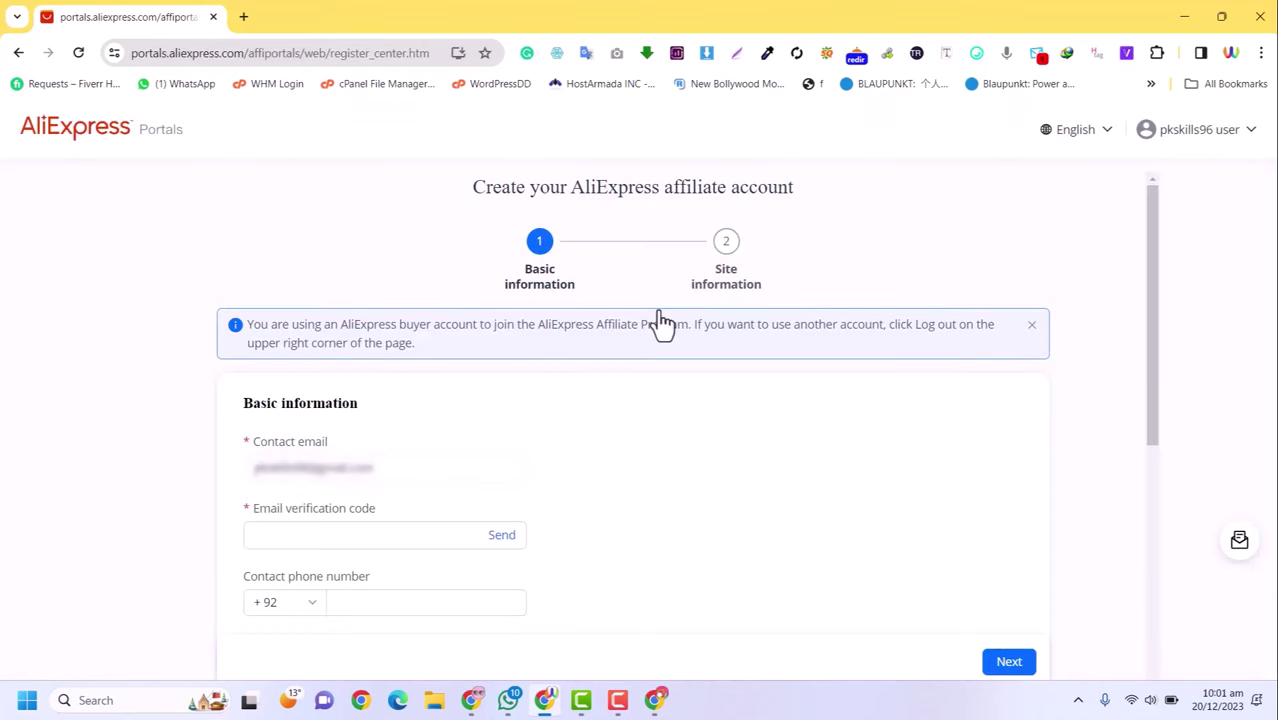
Step: Select the Basic information form's e-mail verification code field, dismissing the autofill suggestions
scroll(660, 320, down, 3)
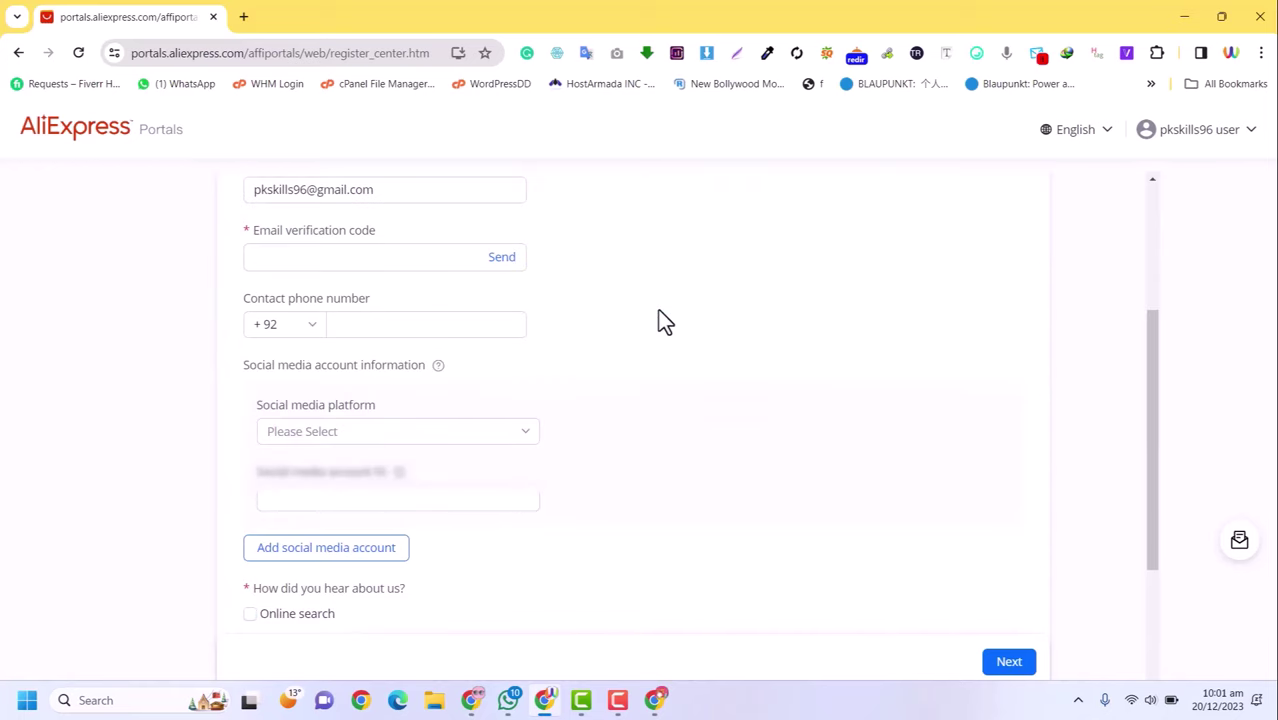
scroll(660, 320, down, 4)
scroll(658, 312, up, 7)
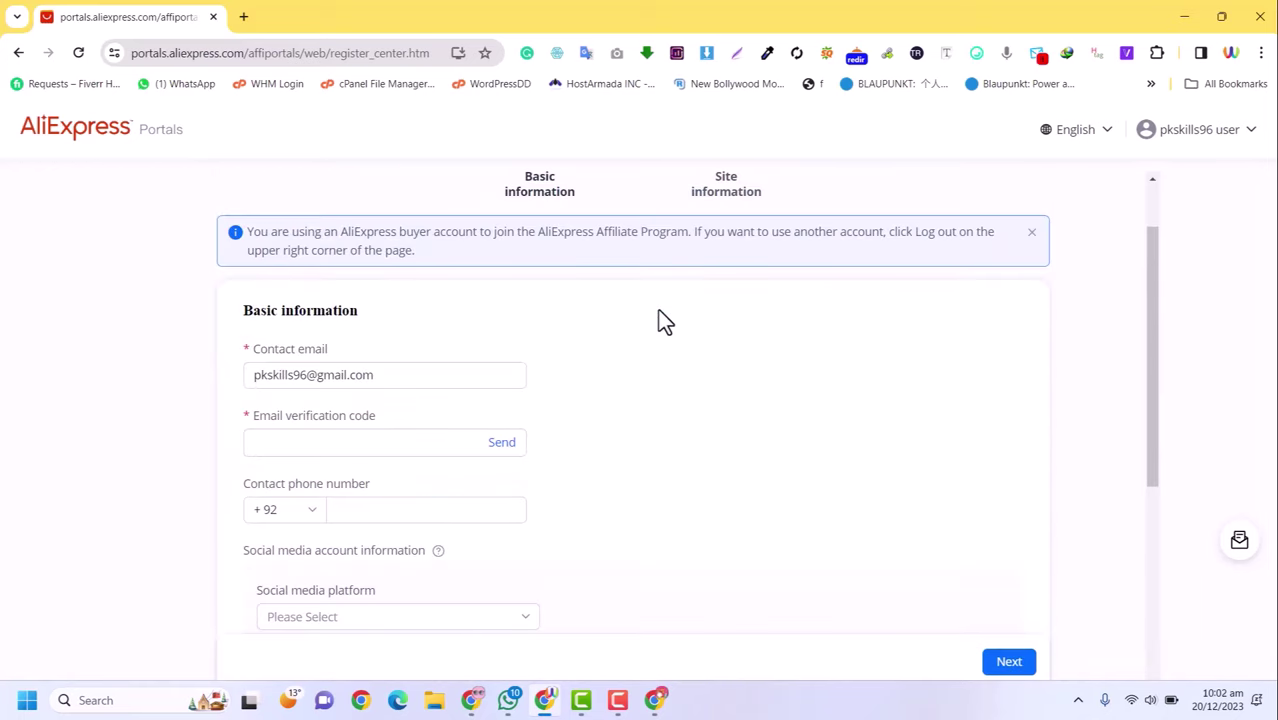
click(354, 446)
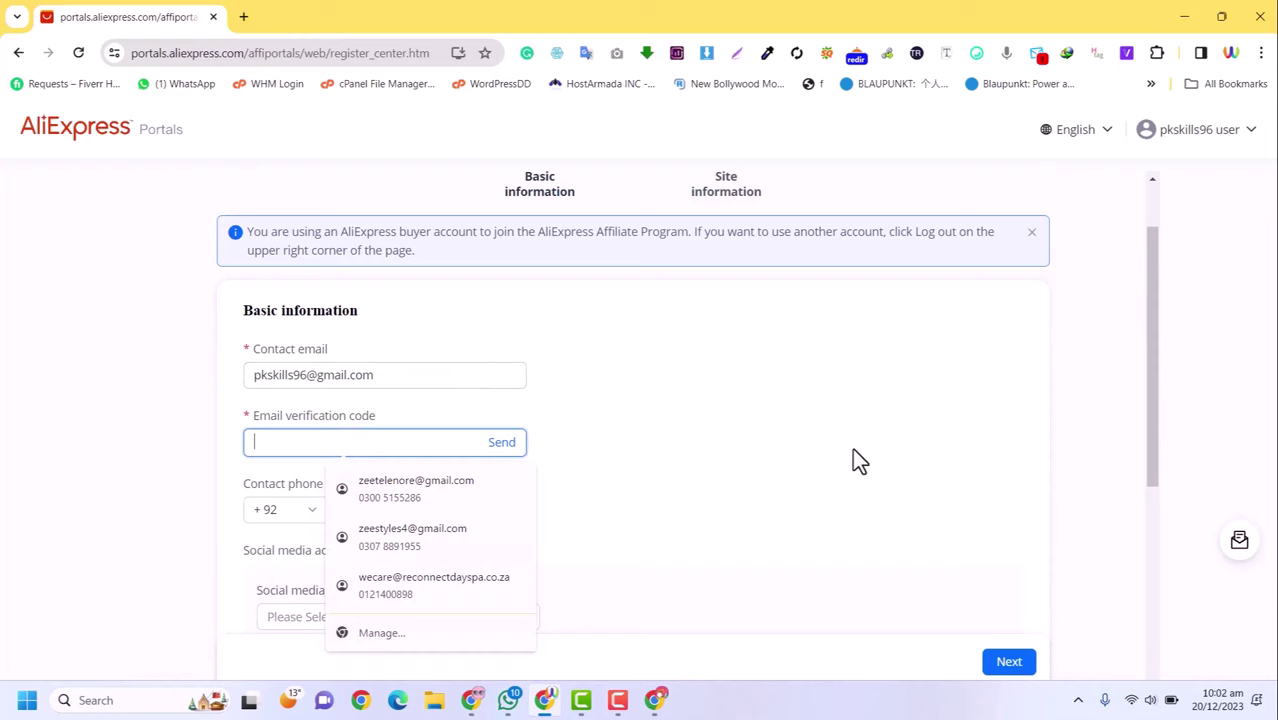
scroll(853, 450, down, 7)
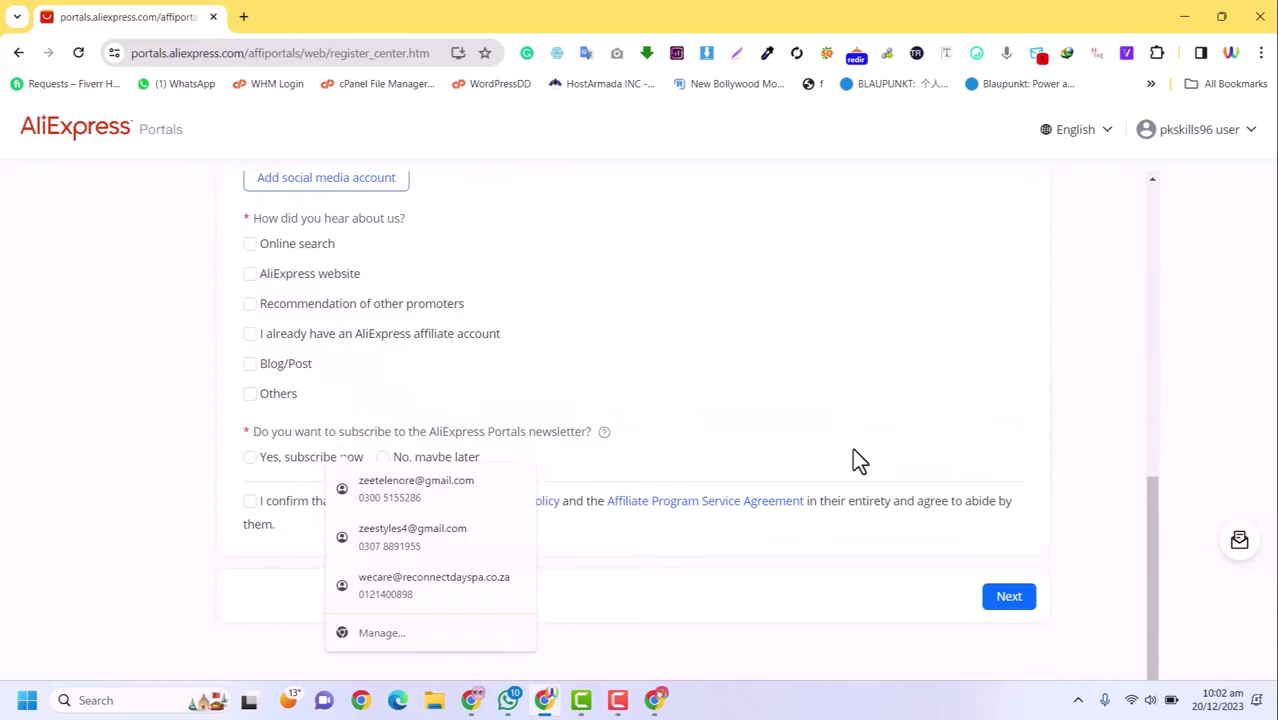
scroll(836, 494, up, 4)
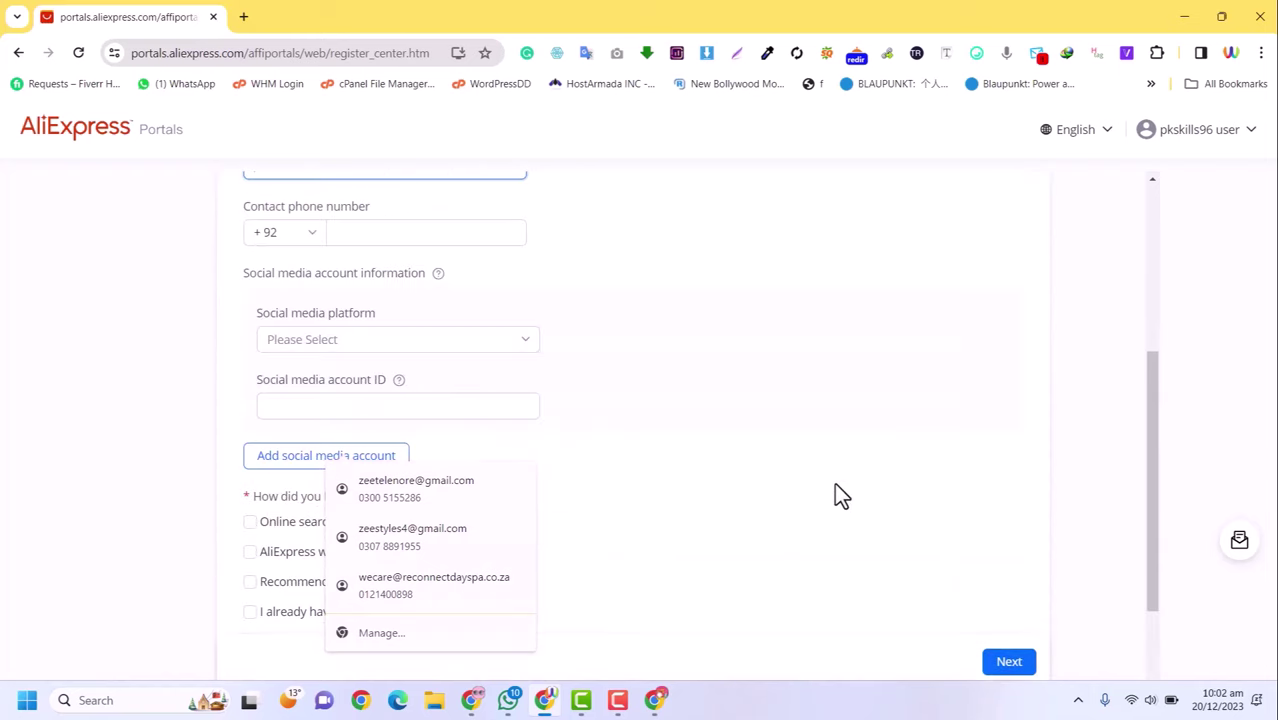
click(836, 488)
scroll(836, 488, up, 3)
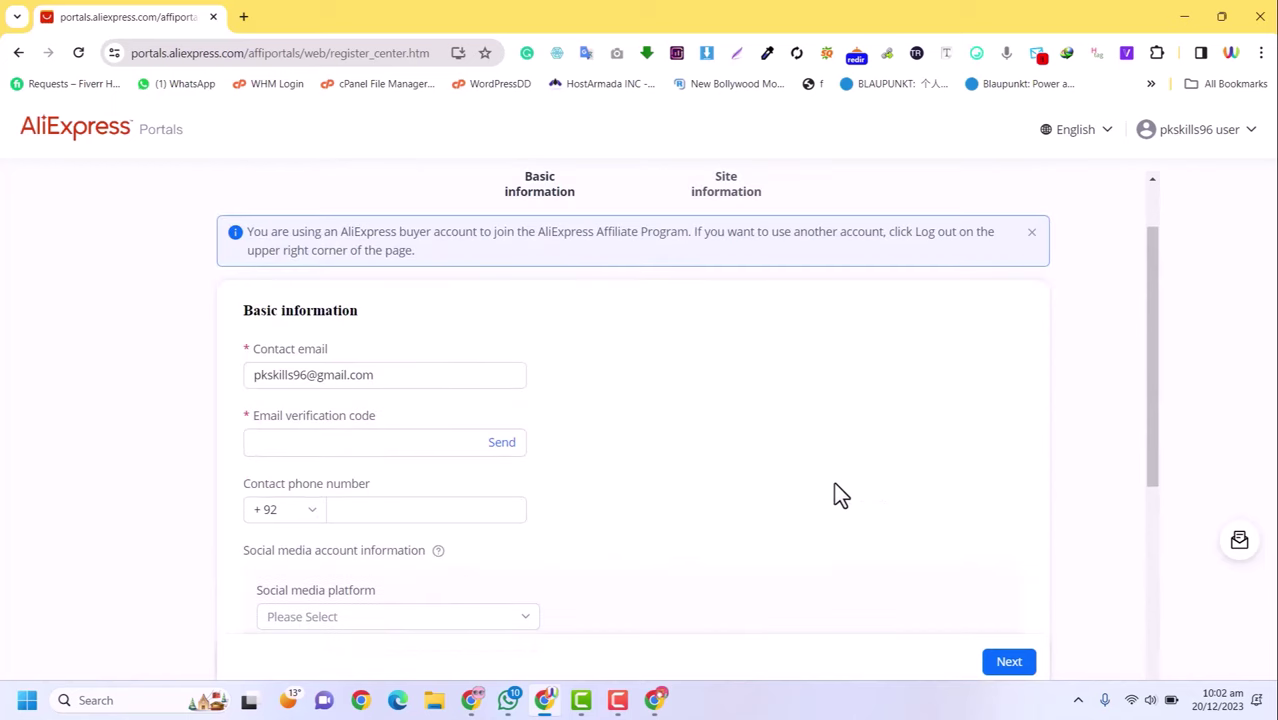
scroll(834, 494, down, 6)
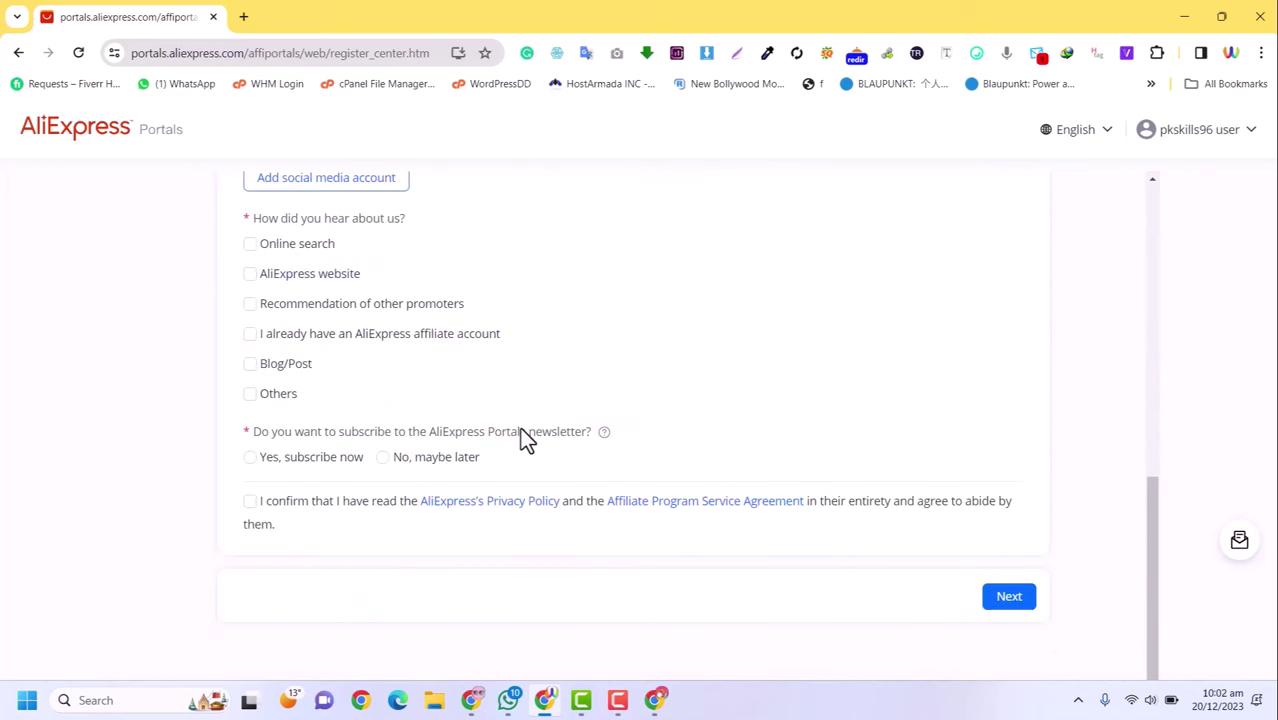
scroll(340, 397, up, 6)
click(352, 440)
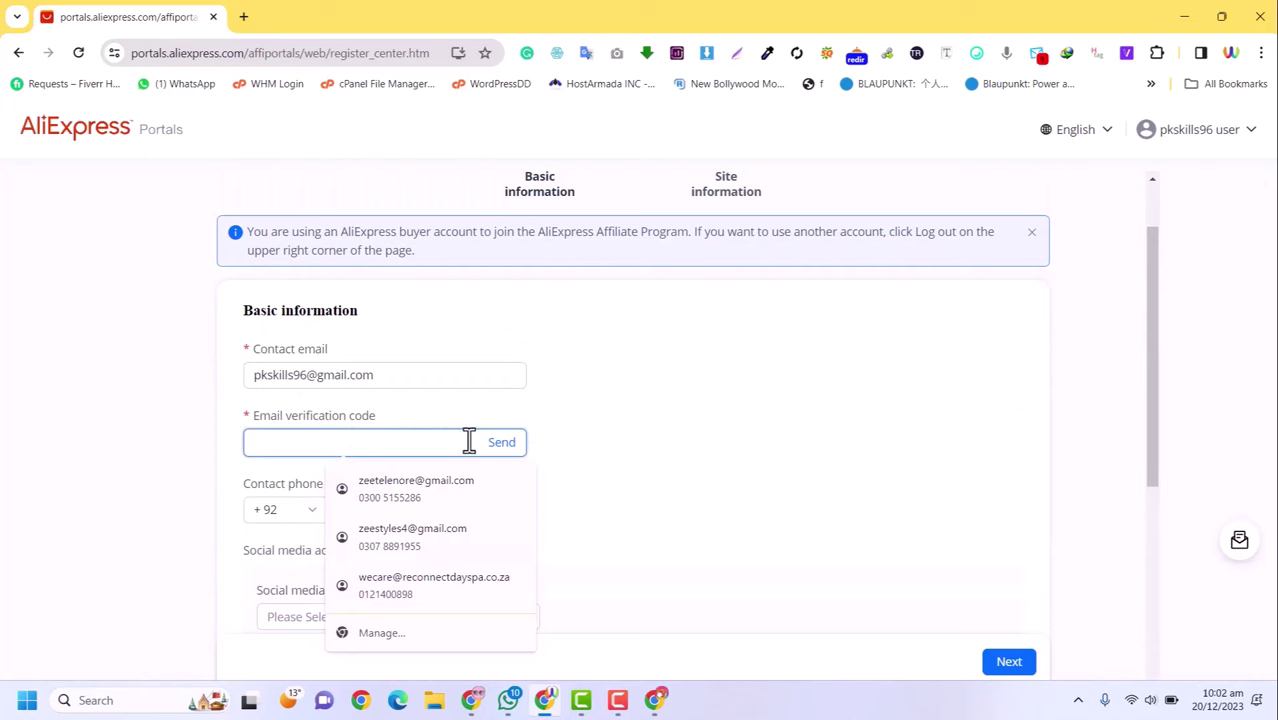
scroll(392, 345, down, 3)
Step: Choose Whatsapp as the social media platform on the Basic information form
click(350, 232)
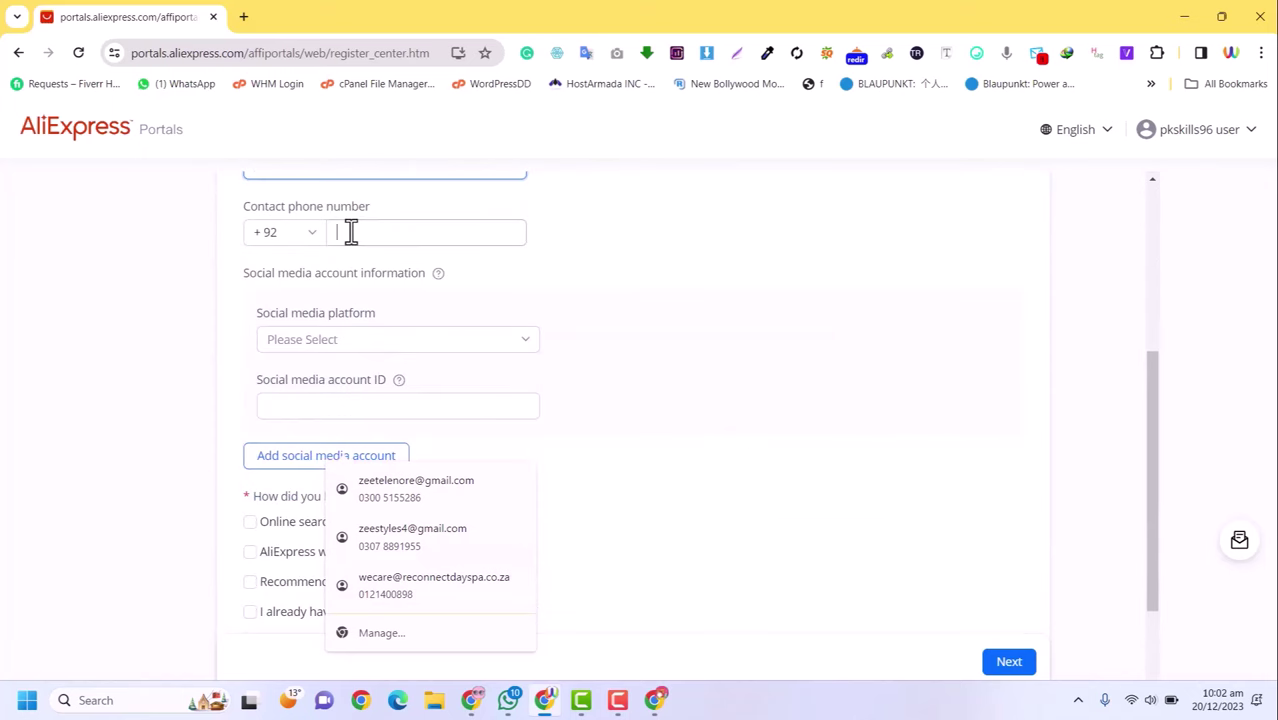
click(672, 243)
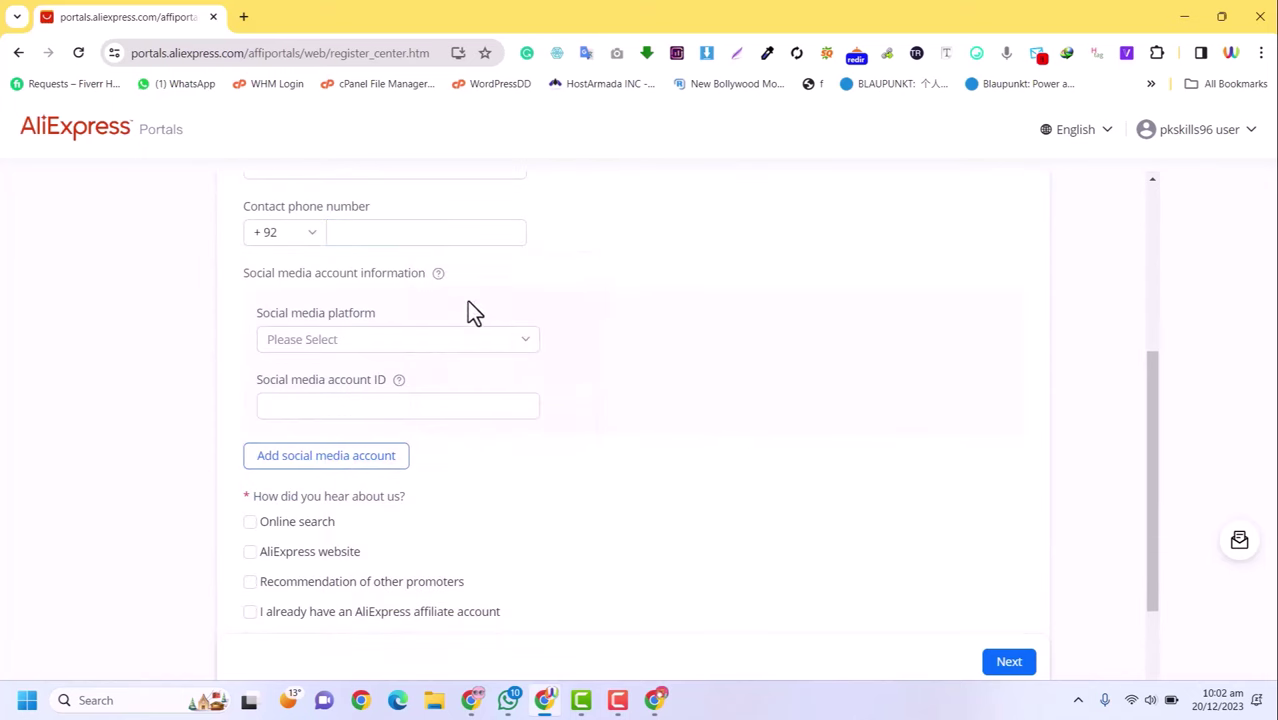
click(368, 340)
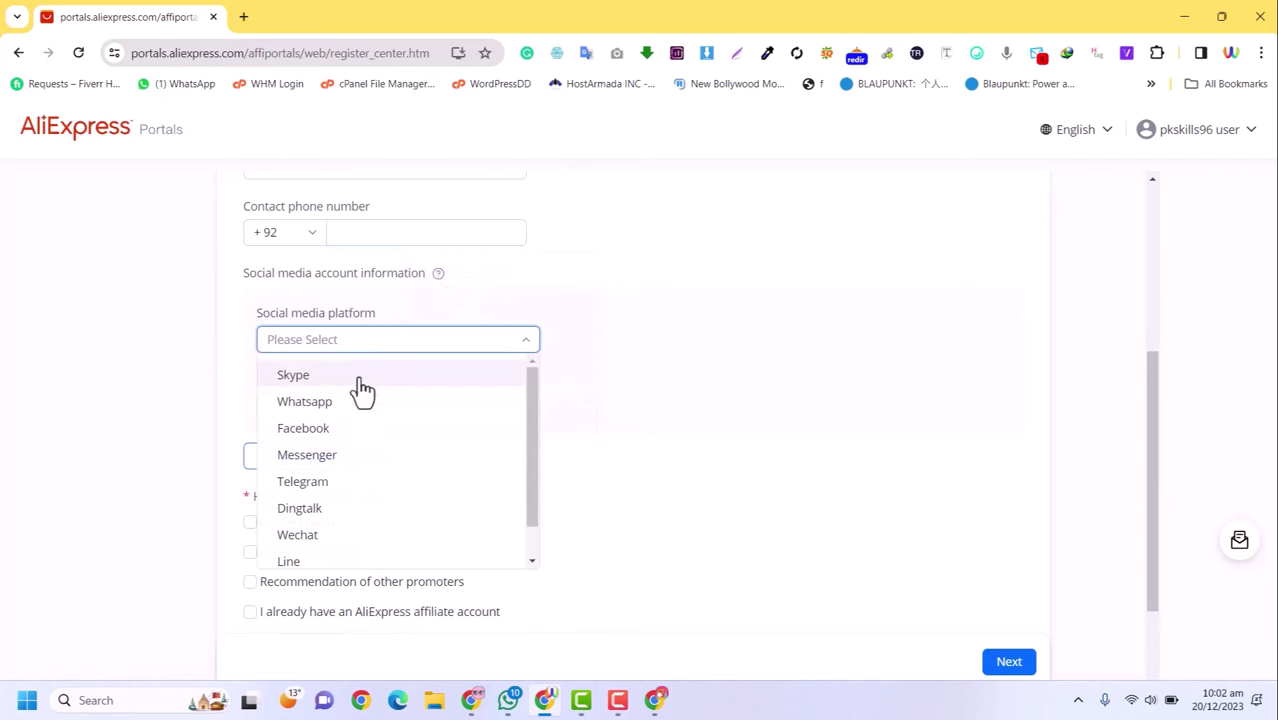
scroll(365, 520, down, 1)
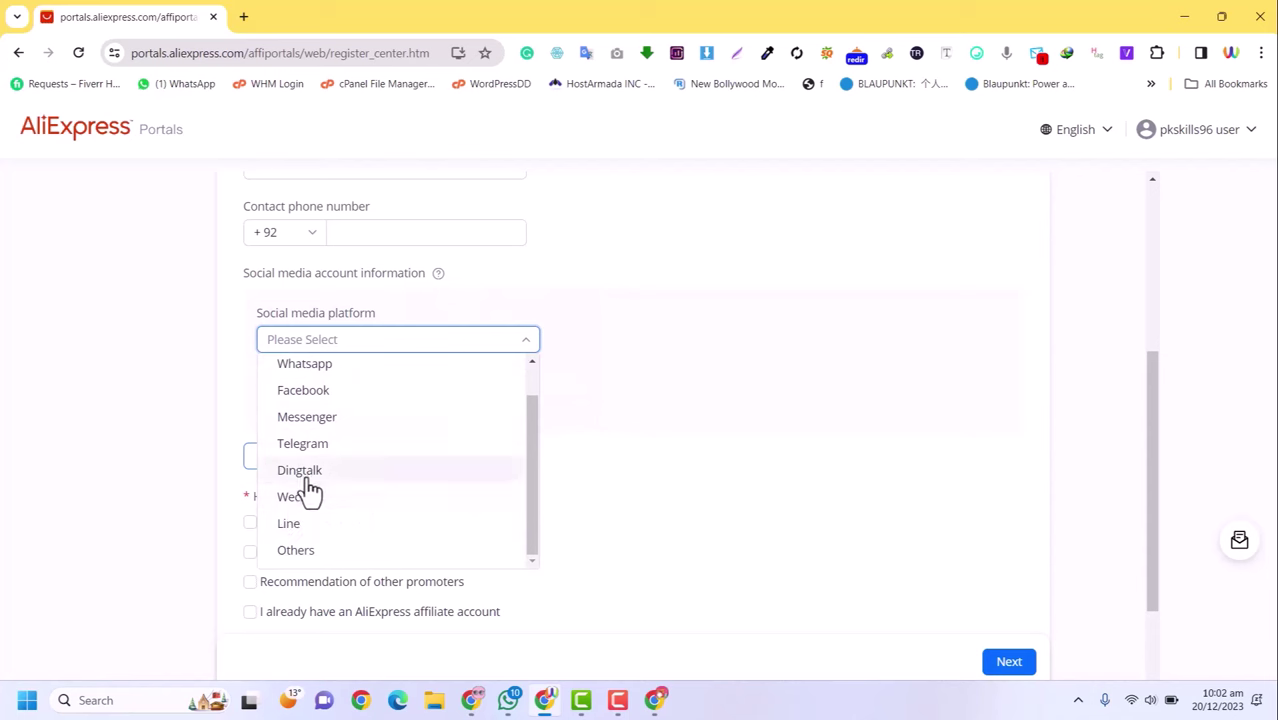
scroll(350, 485, up, 1)
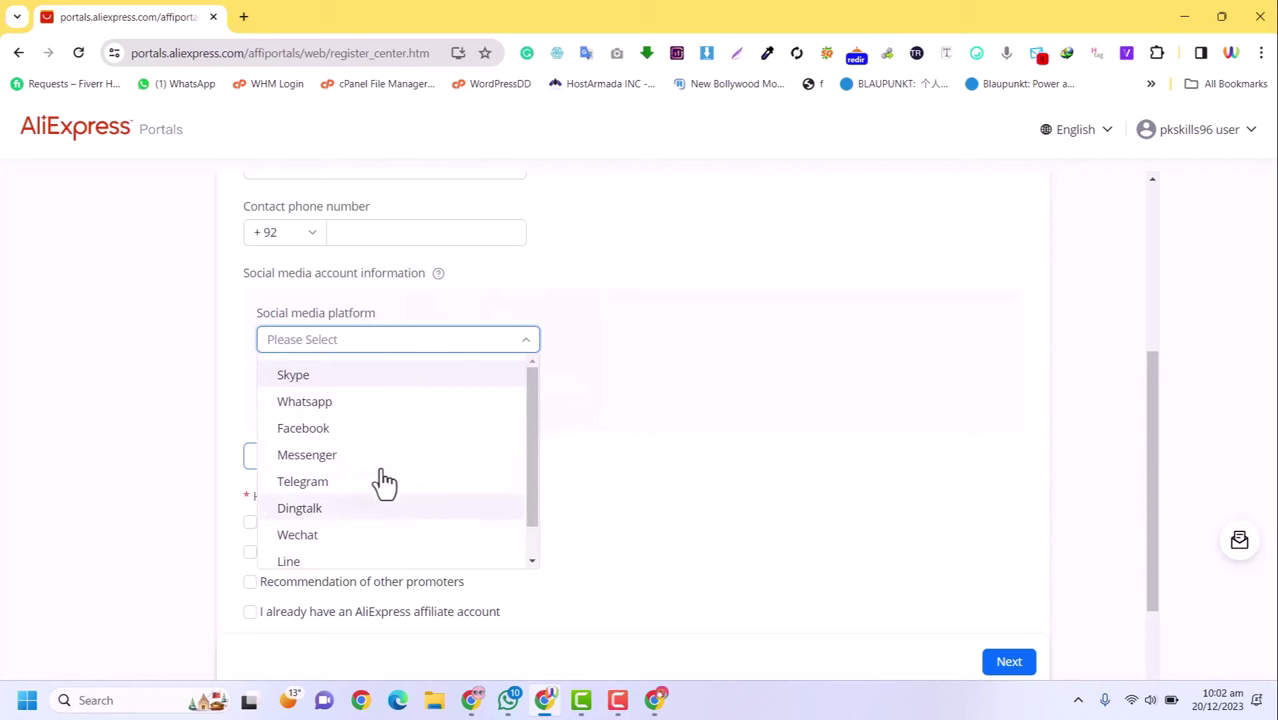
click(312, 405)
click(305, 408)
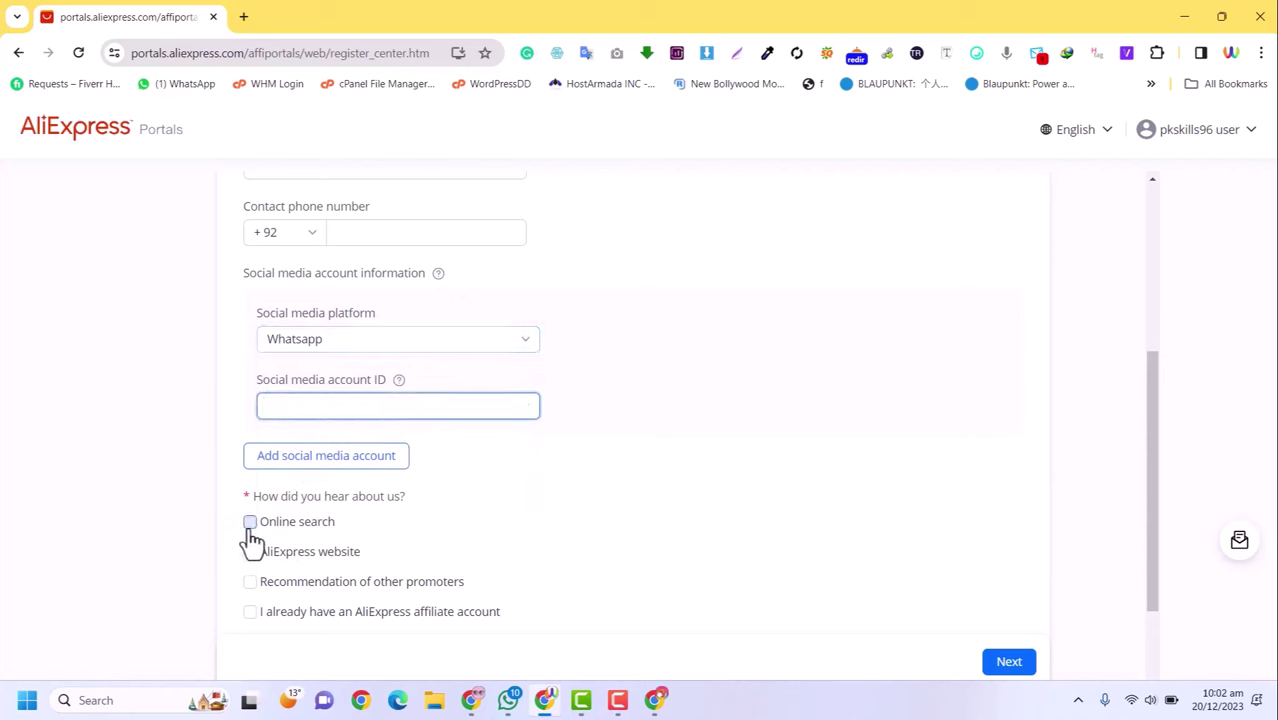
Step: Enter the contact phone number in the phone field
scroll(379, 510, down, 3)
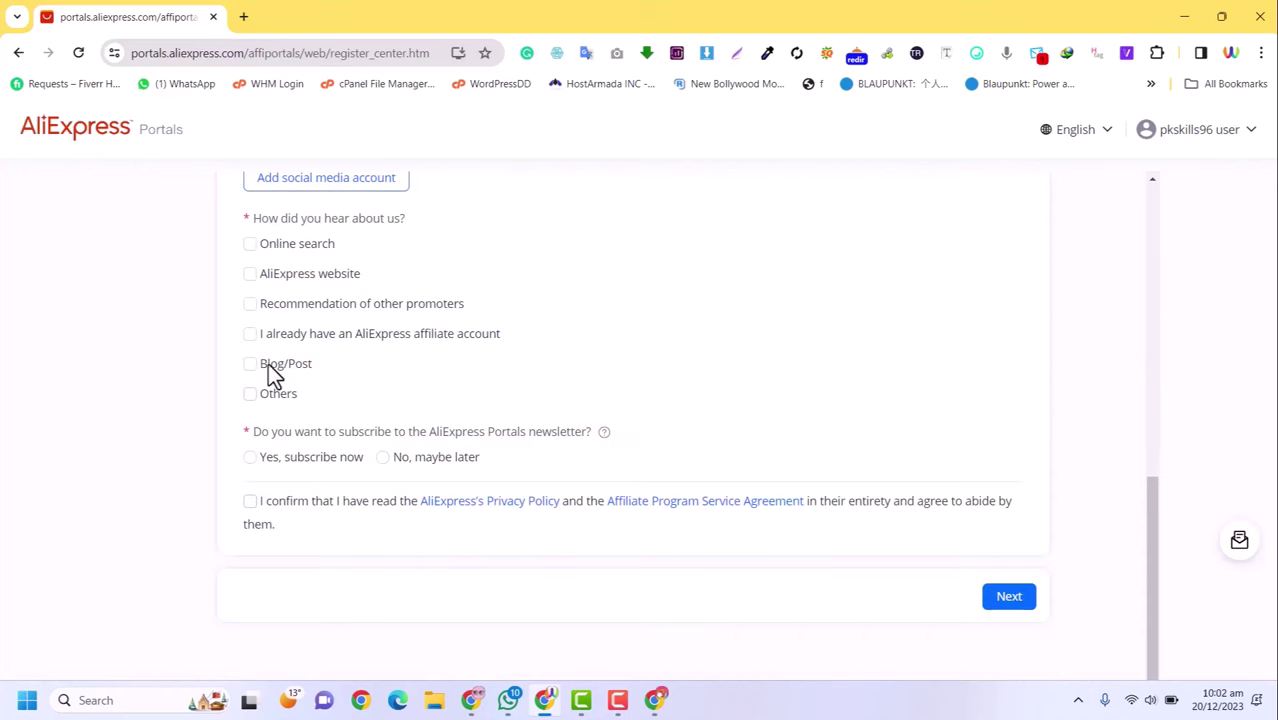
scroll(290, 375, up, 6)
click(359, 508)
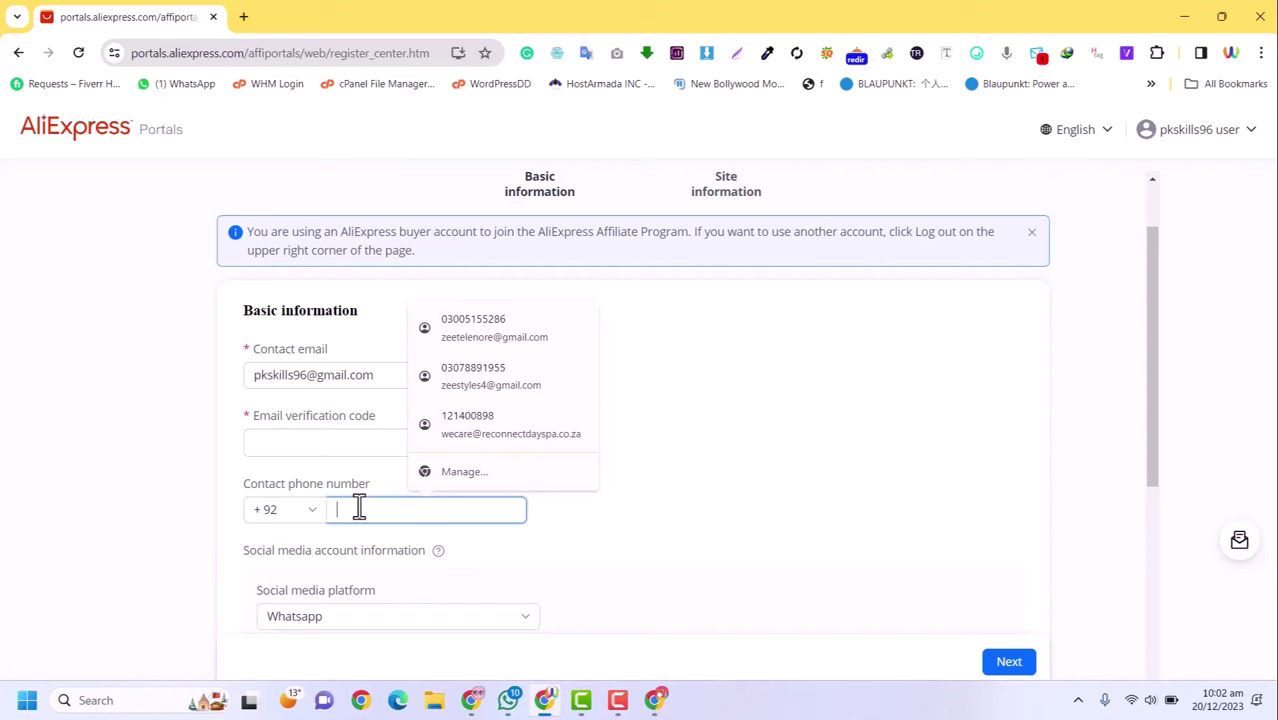
text(+)
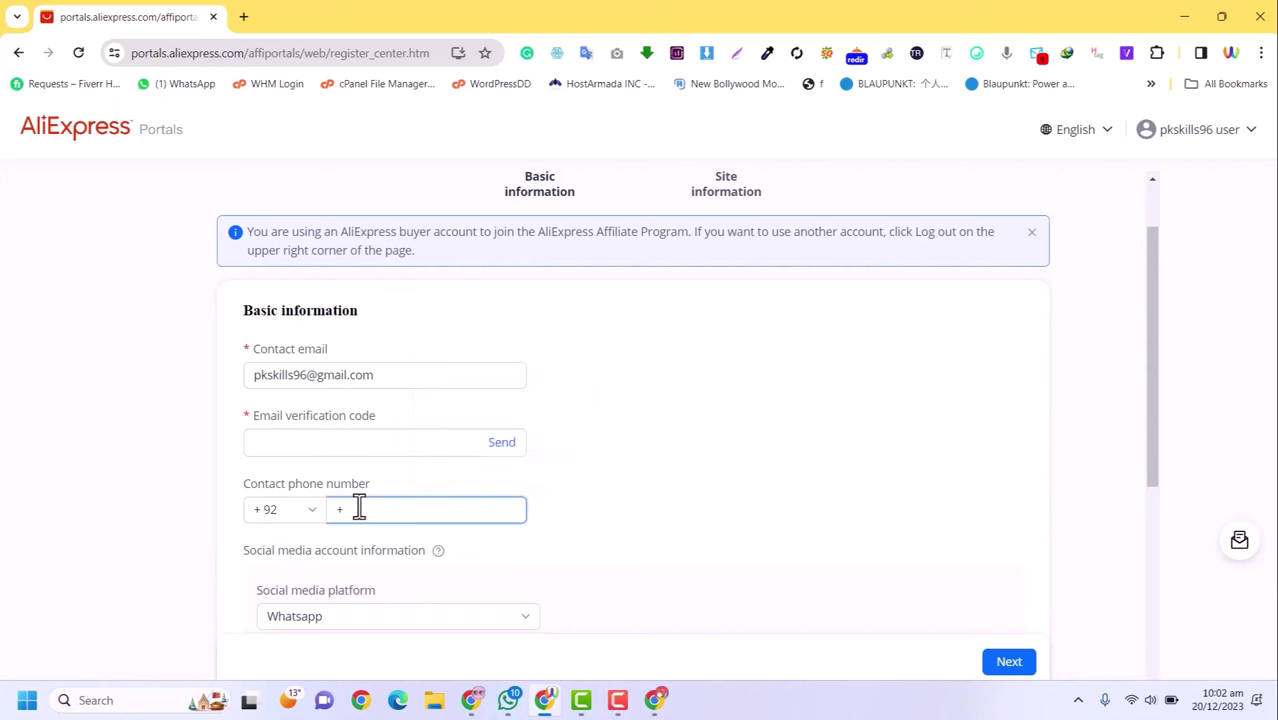
key(BackSpace)
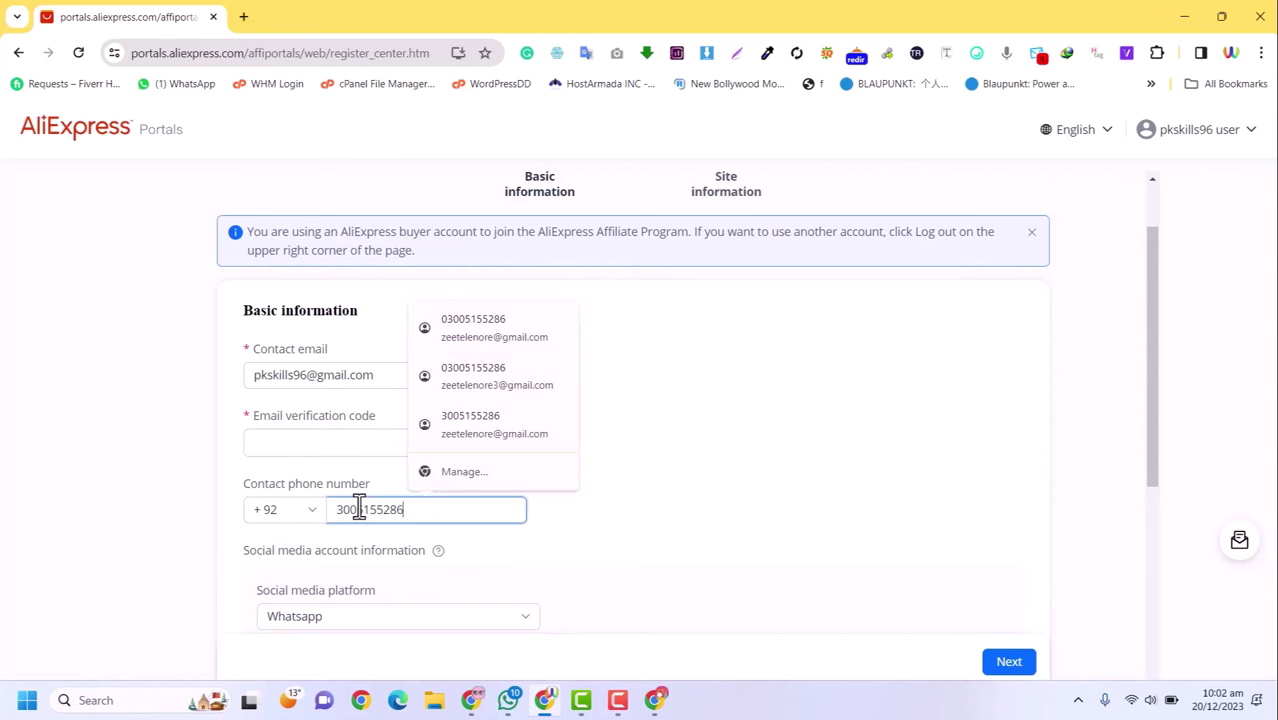
Step: Request an e-mail verification code for the contact email with Send
click(291, 442)
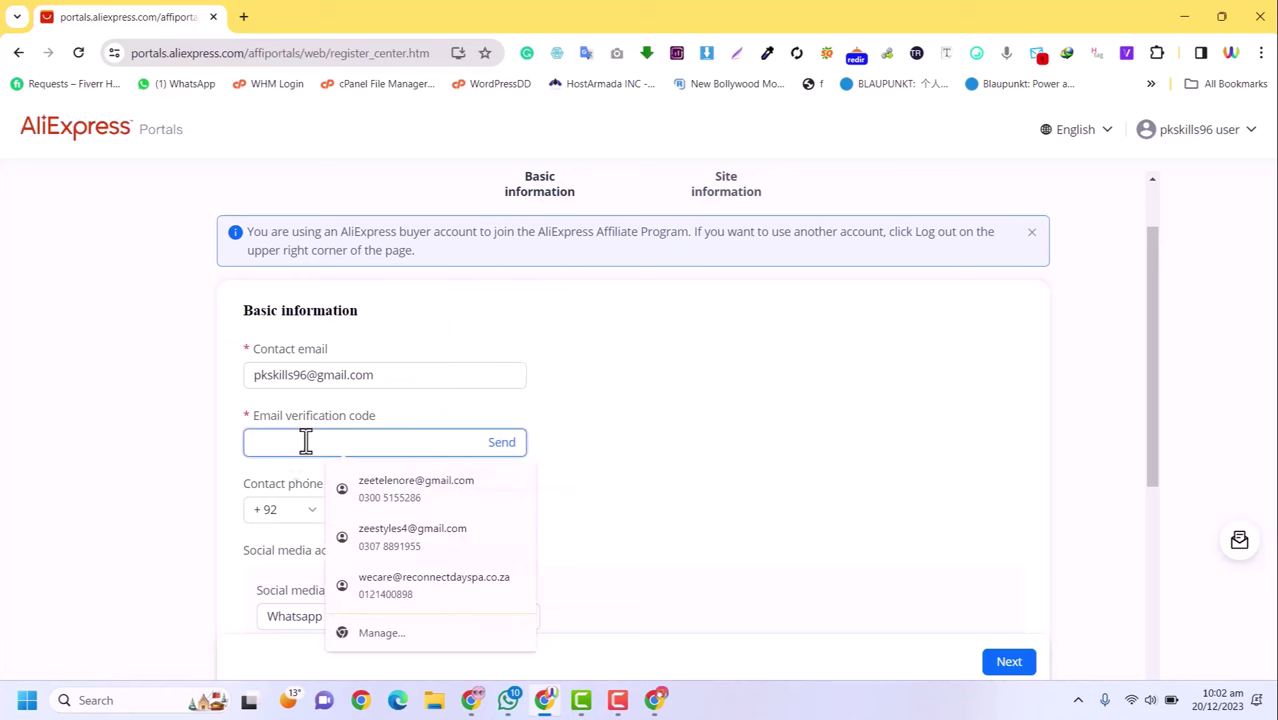
click(502, 448)
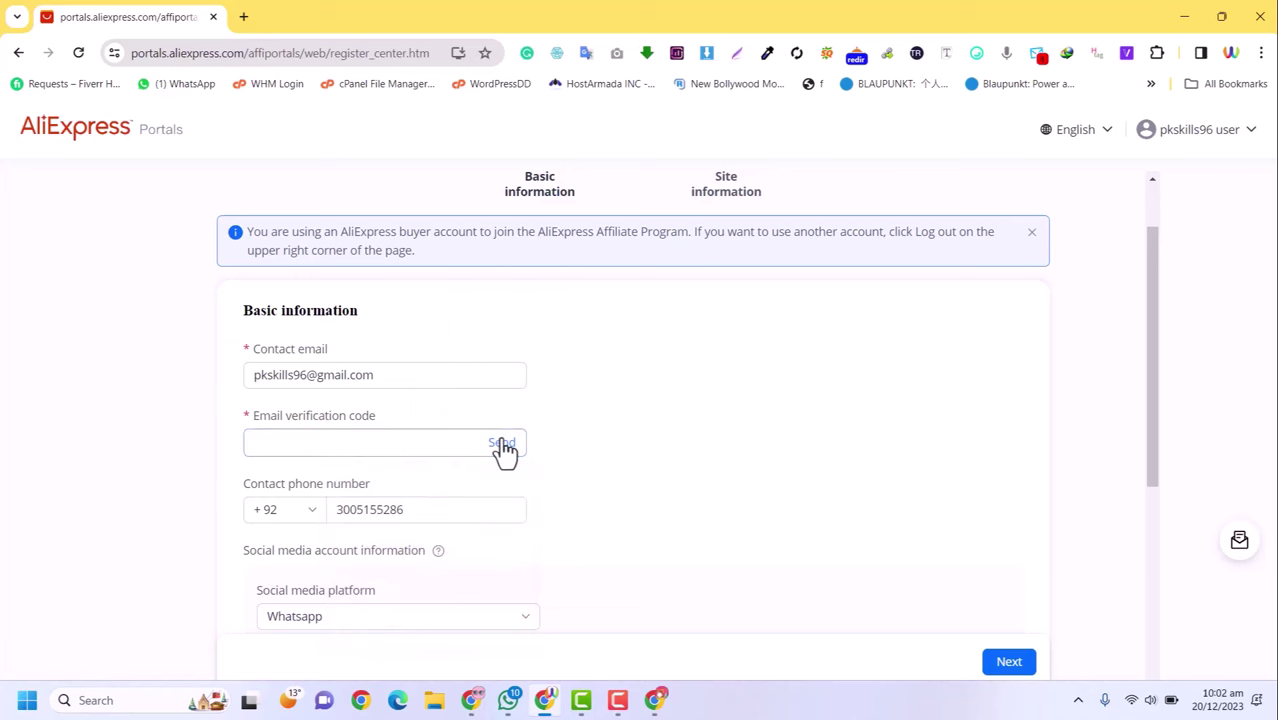
click(500, 446)
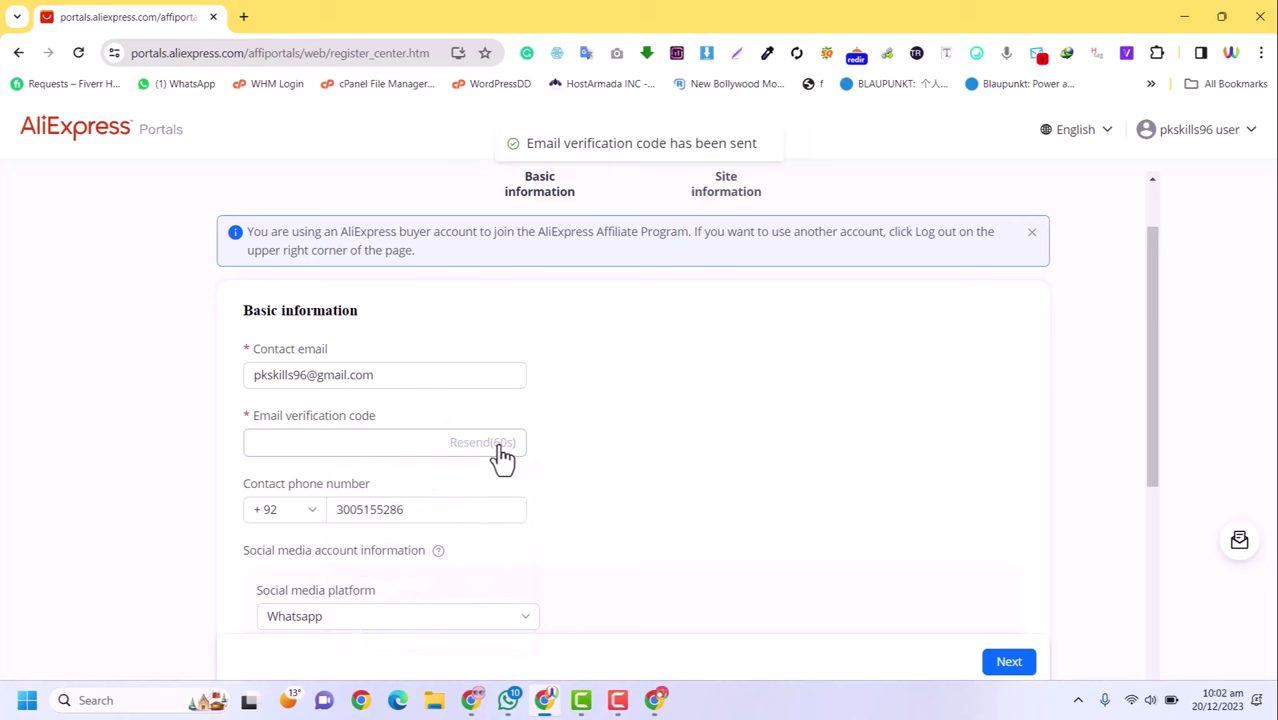
Step: Open the AliExpress Affiliate email in the Gmail inbox and copy its verification code
click(654, 700)
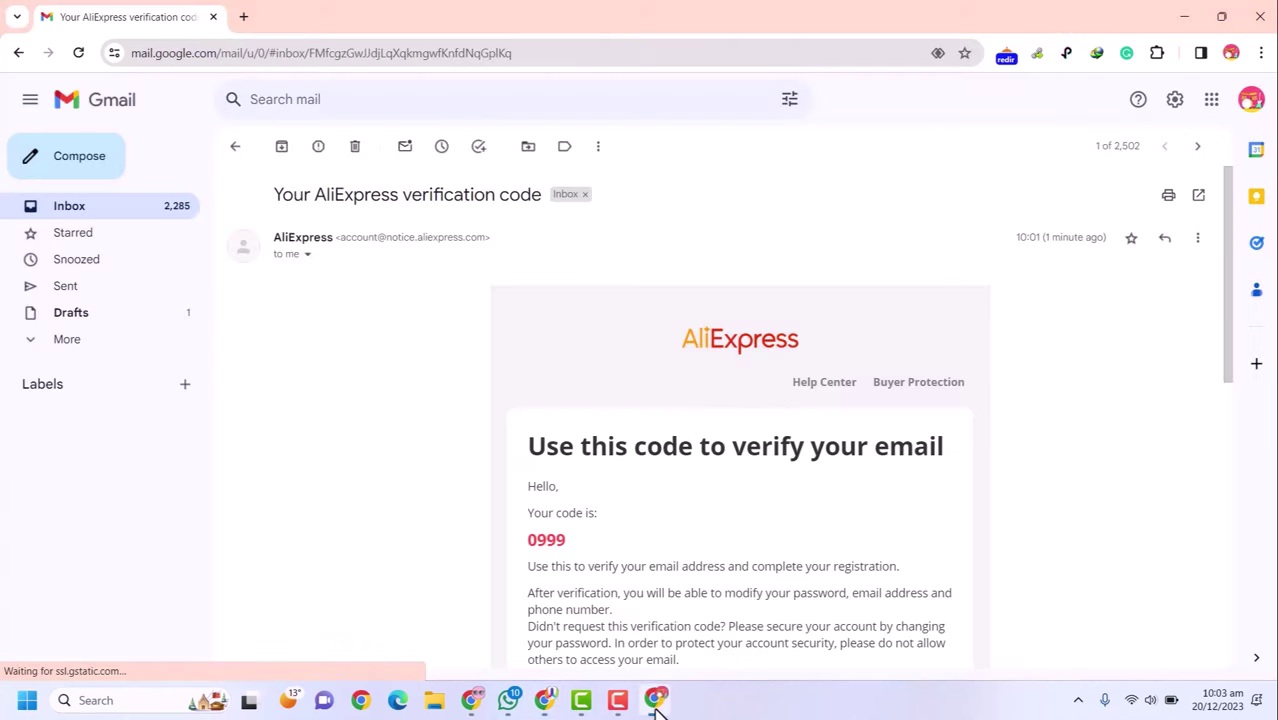
click(79, 216)
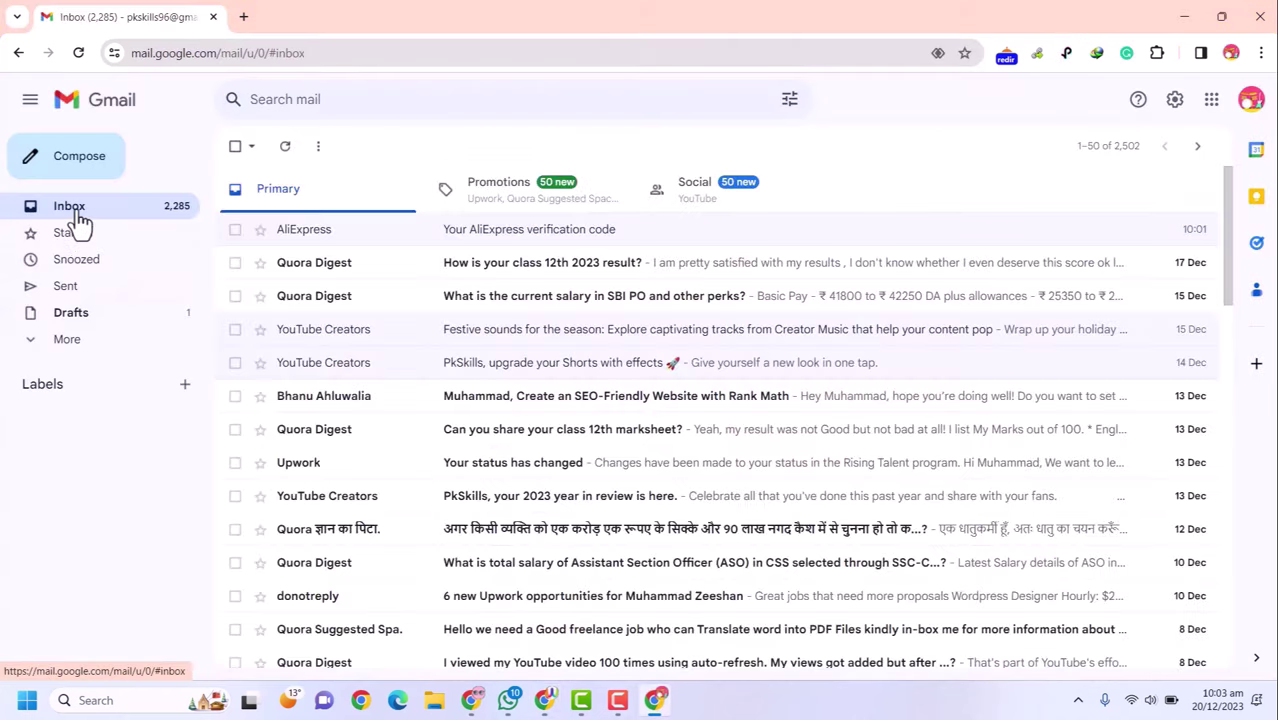
click(537, 229)
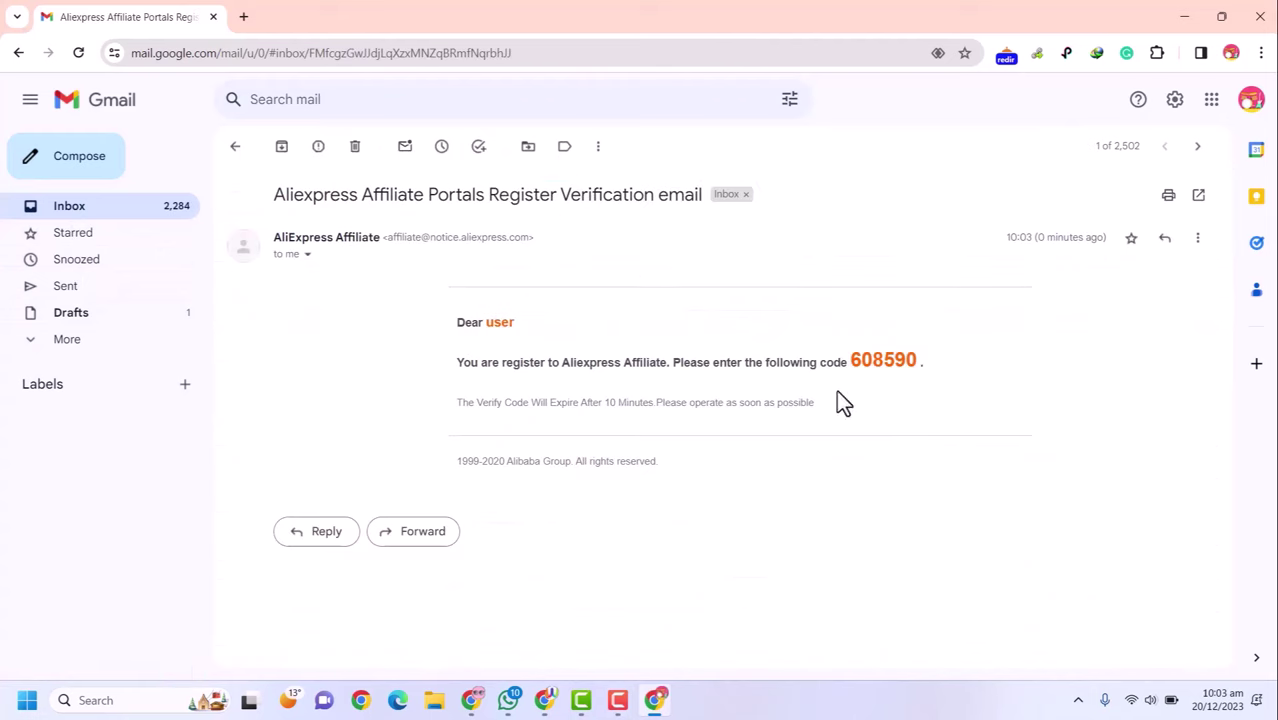
drag(917, 356, 853, 356)
key(ctrl+c)
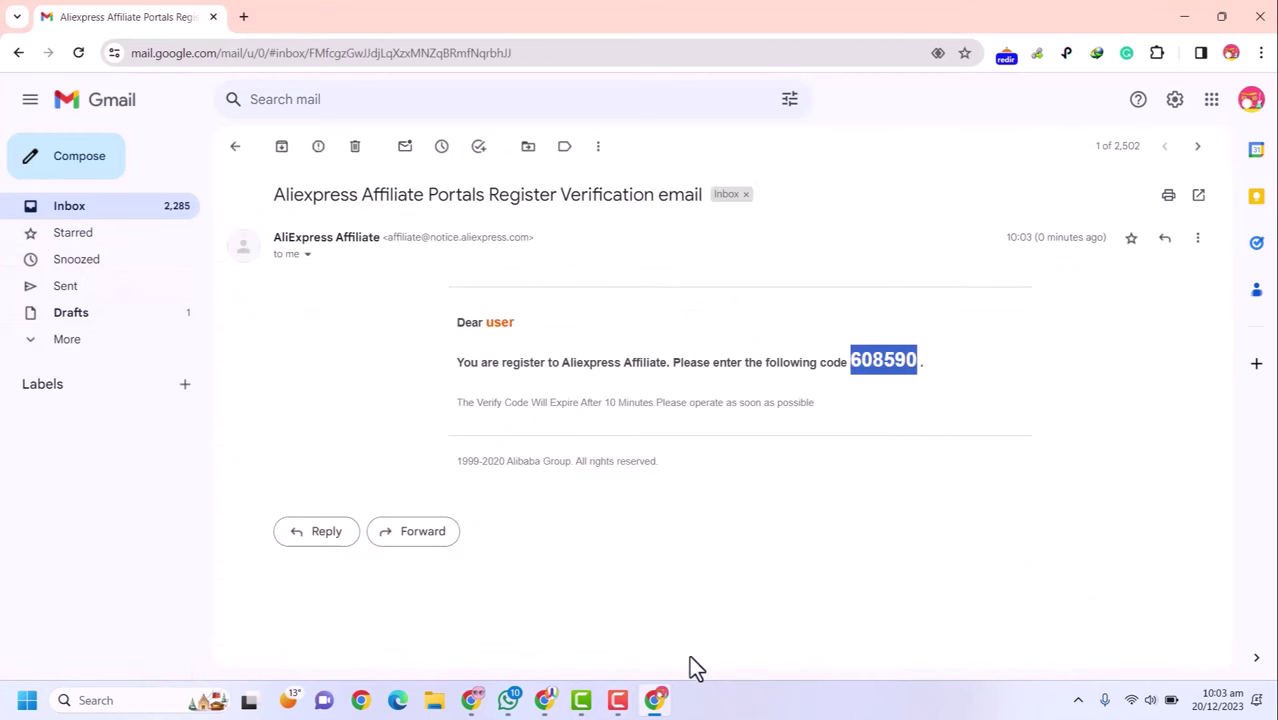
Step: Paste the code into the registration form's email verification code field
click(654, 700)
click(309, 440)
key(ctrl+v)
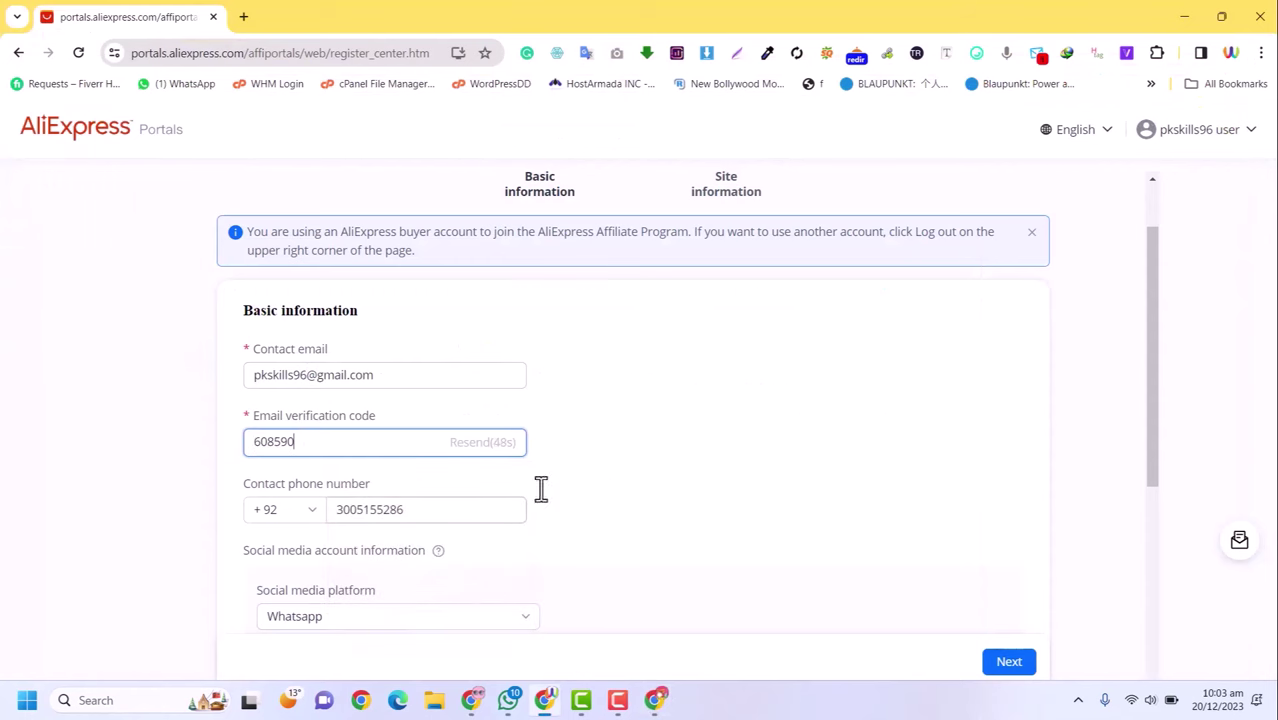
Step: Copy the contact phone number into the Social media account ID field
scroll(679, 476, down, 3)
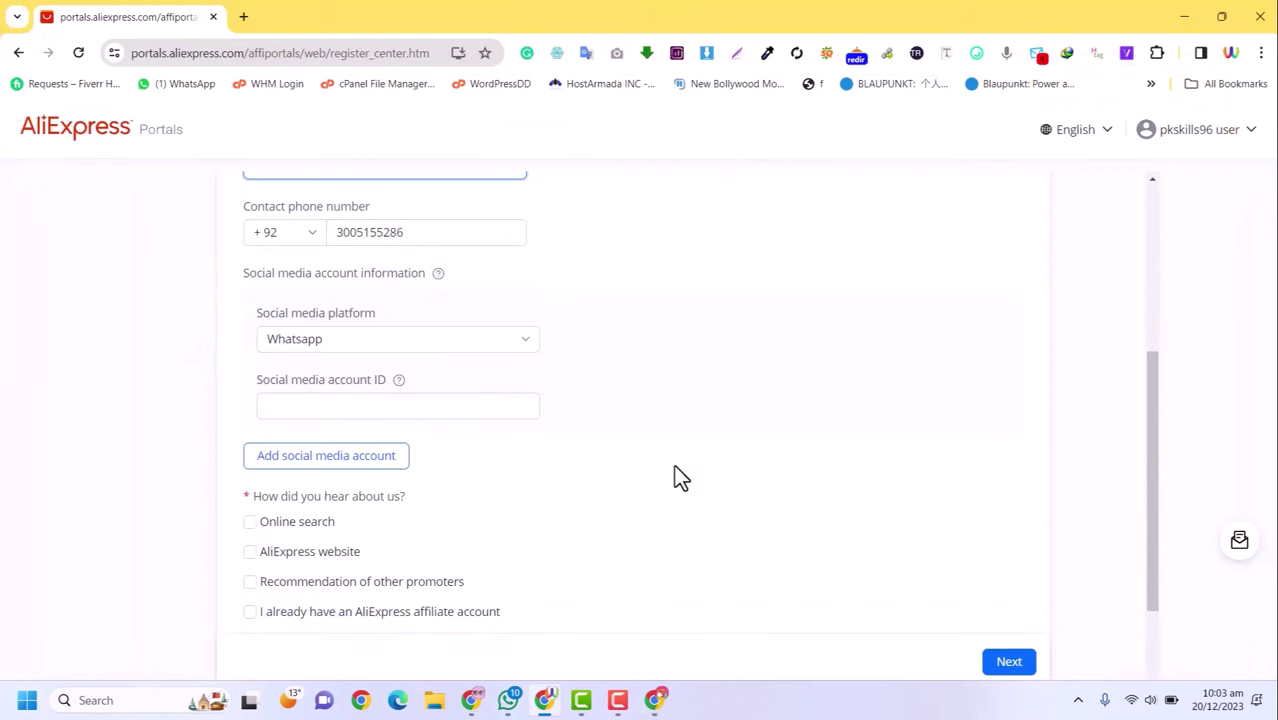
click(327, 400)
click(359, 231)
double_click(359, 231)
key(ctrl+c)
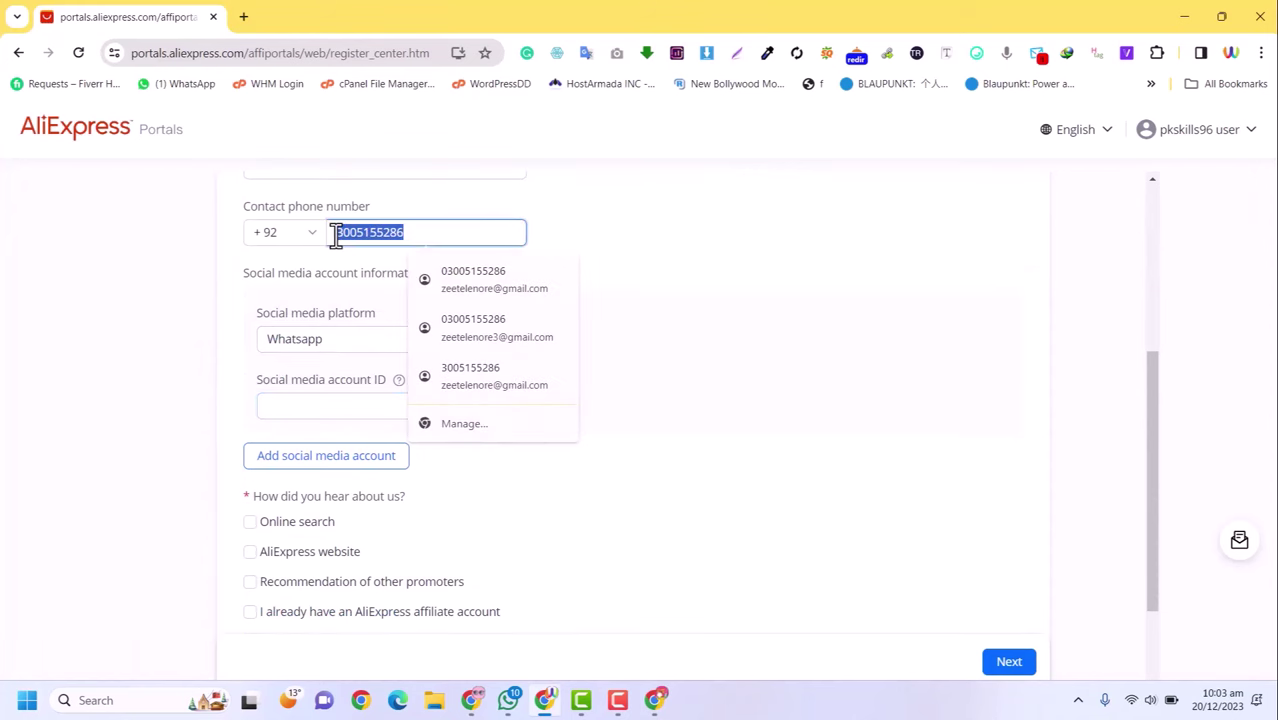
click(314, 408)
key(ctrl+v)
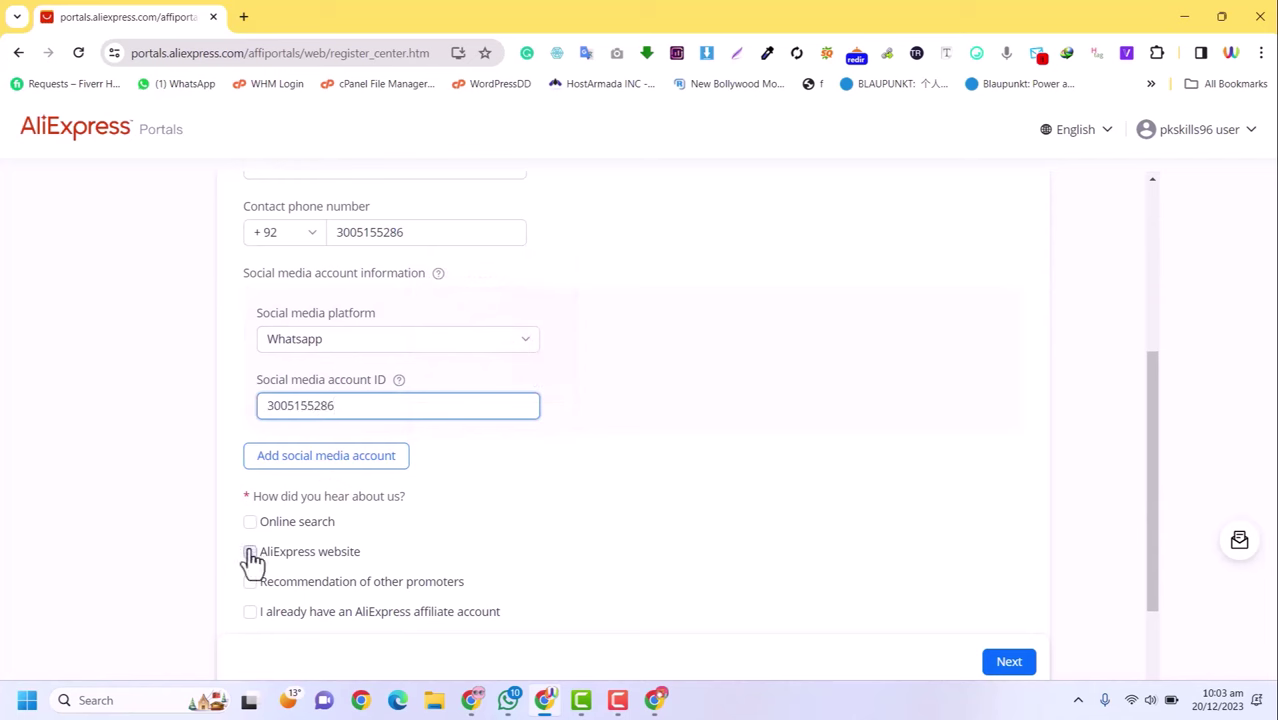
Step: Tick AliExpress website, choose 'No, maybe later' for the newsletter, and accept the terms
click(250, 553)
scroll(668, 499, down, 3)
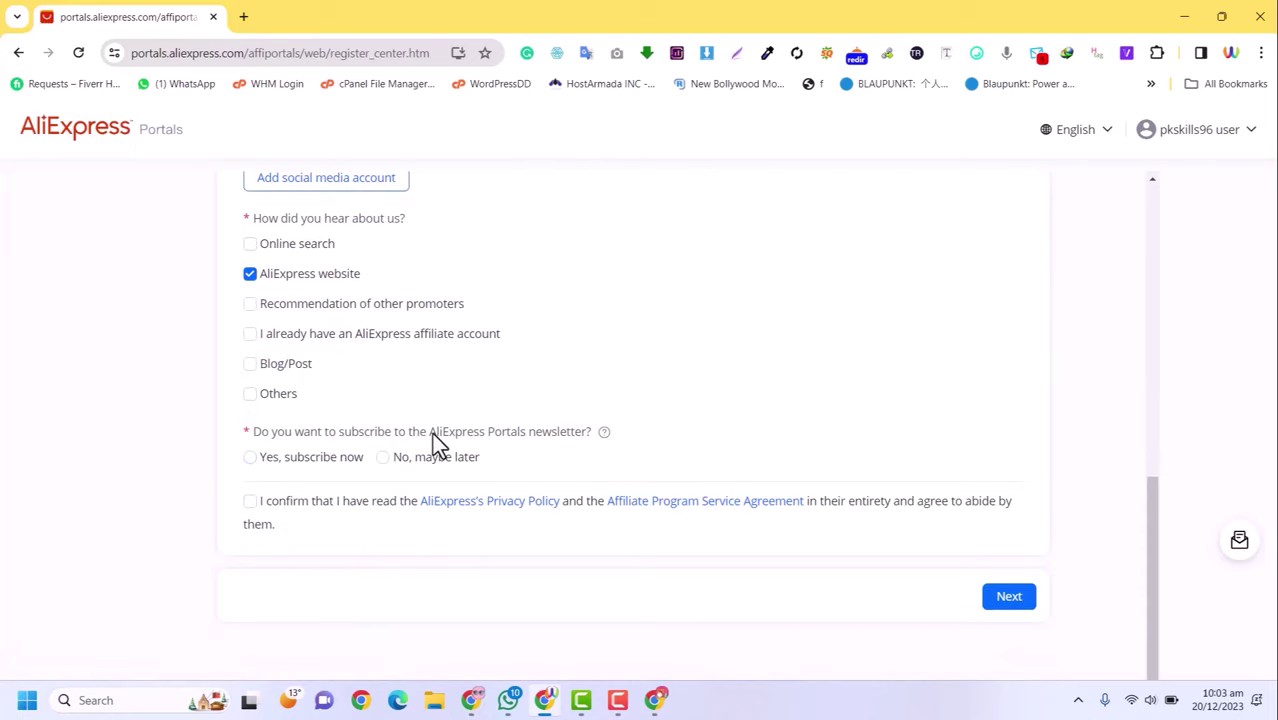
click(386, 458)
click(251, 503)
Step: Submit the basic information with Next and reach the affiliate dashboard home
scroll(556, 537, up, 5)
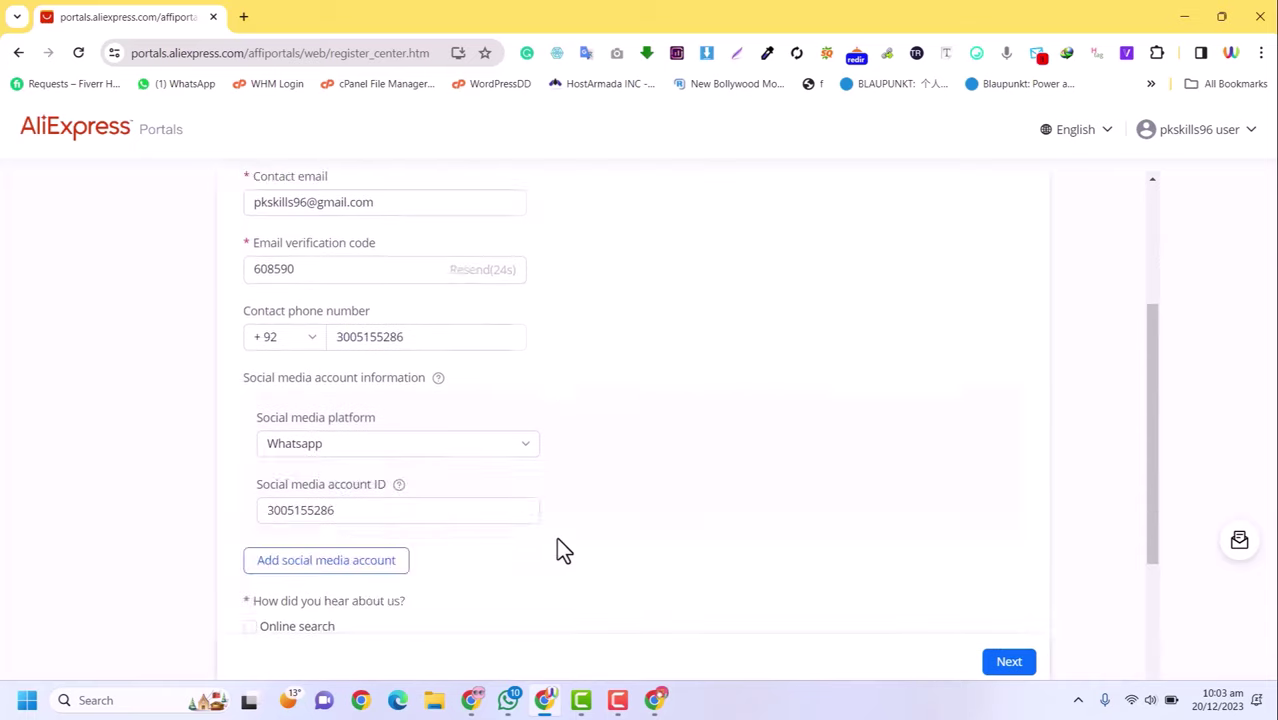
scroll(556, 537, down, 5)
click(1009, 598)
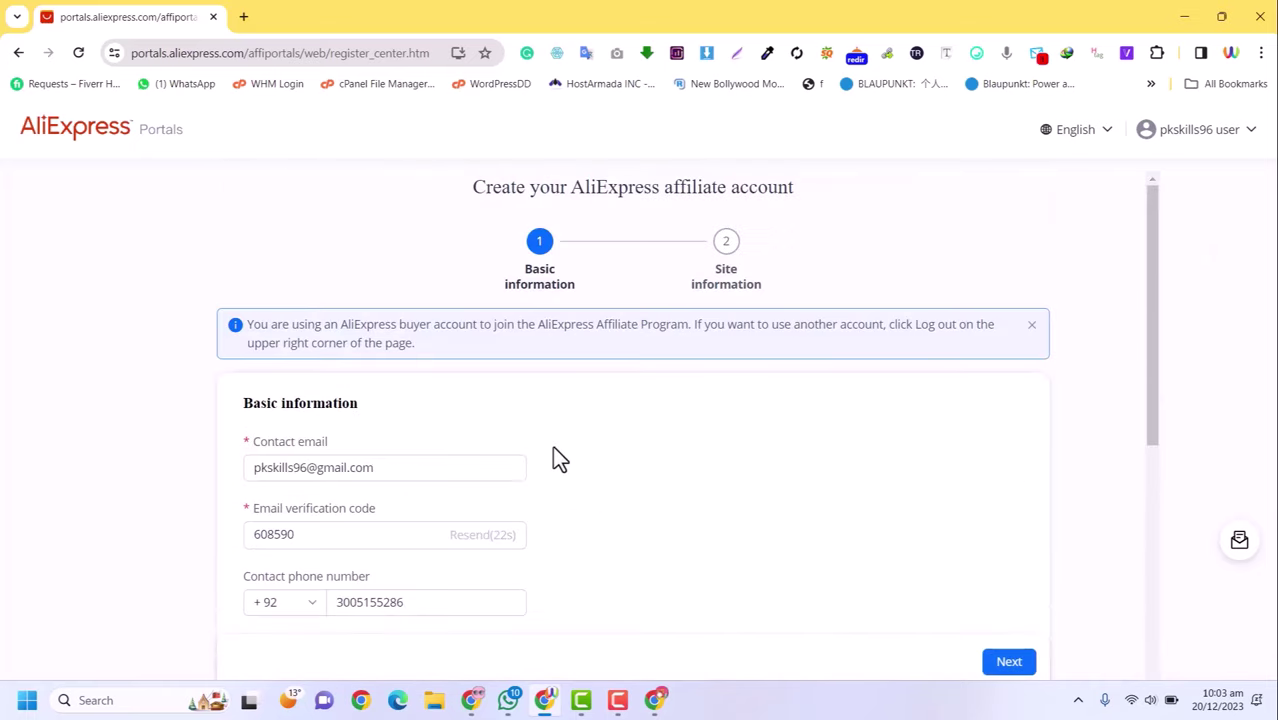
scroll(610, 565, down, 10)
scroll(633, 514, up, 5)
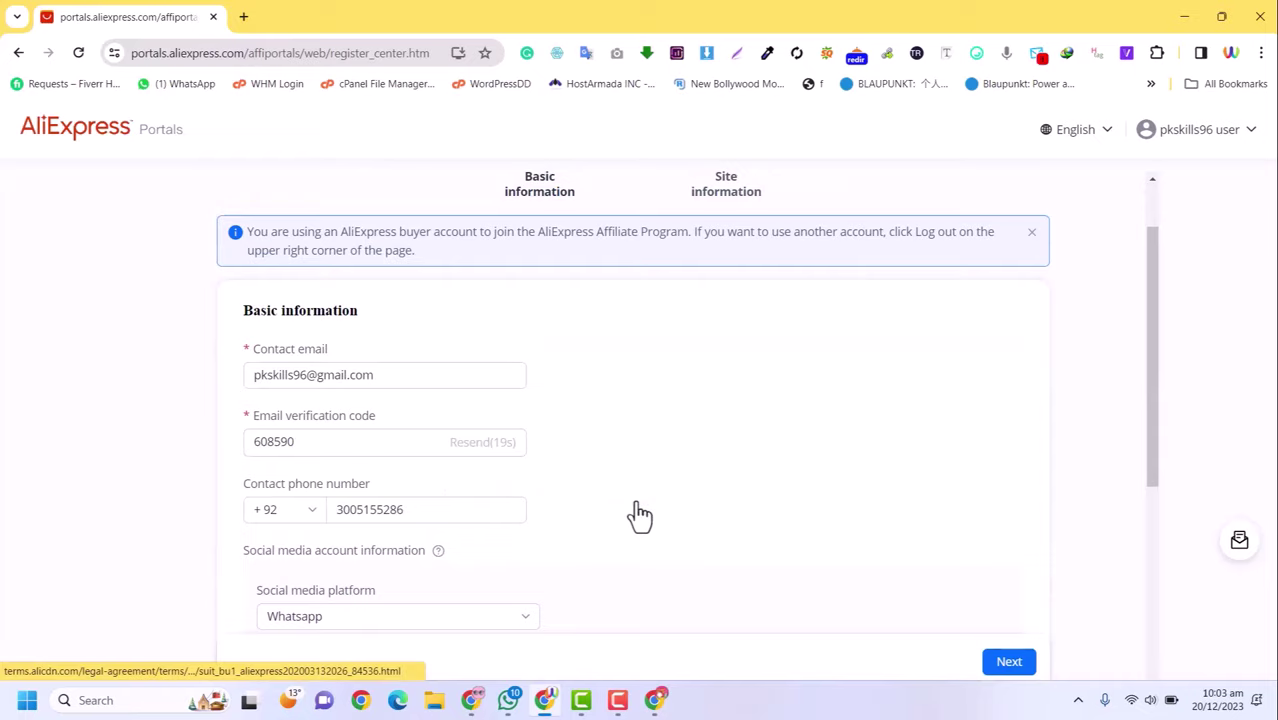
scroll(640, 510, down, 5)
scroll(640, 512, up, 5)
scroll(630, 511, down, 10)
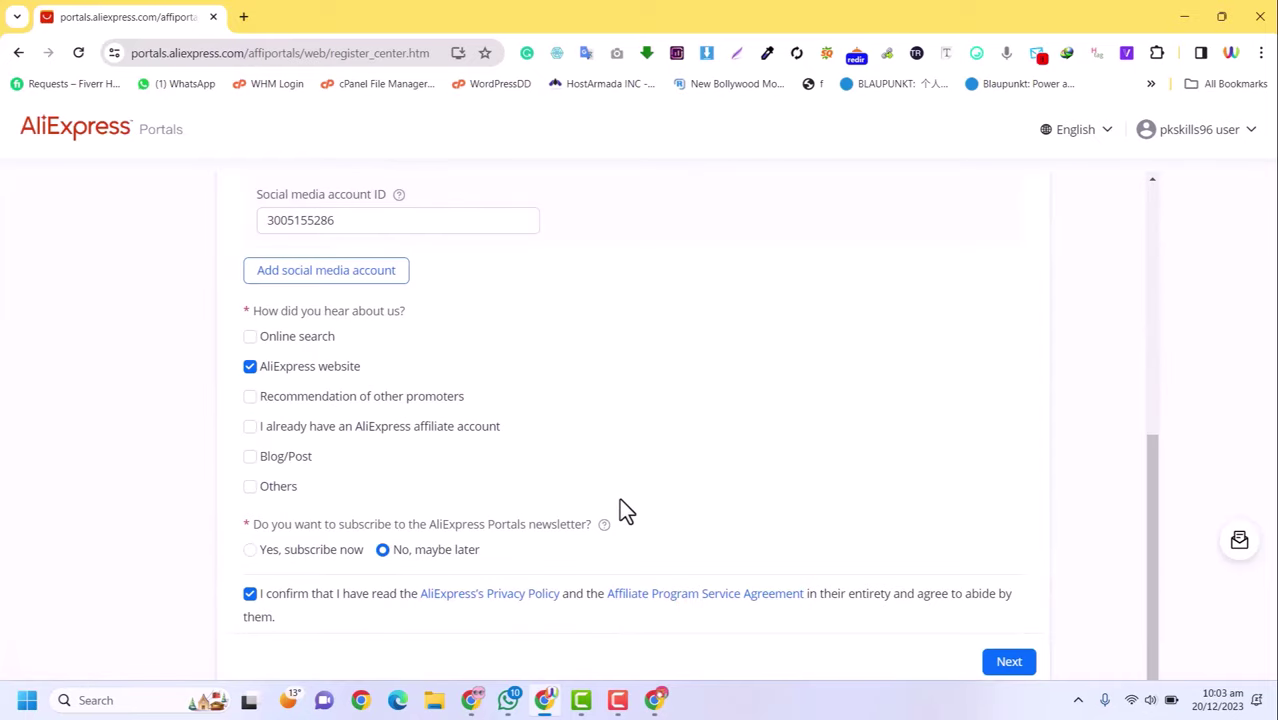
scroll(345, 342, up, 3)
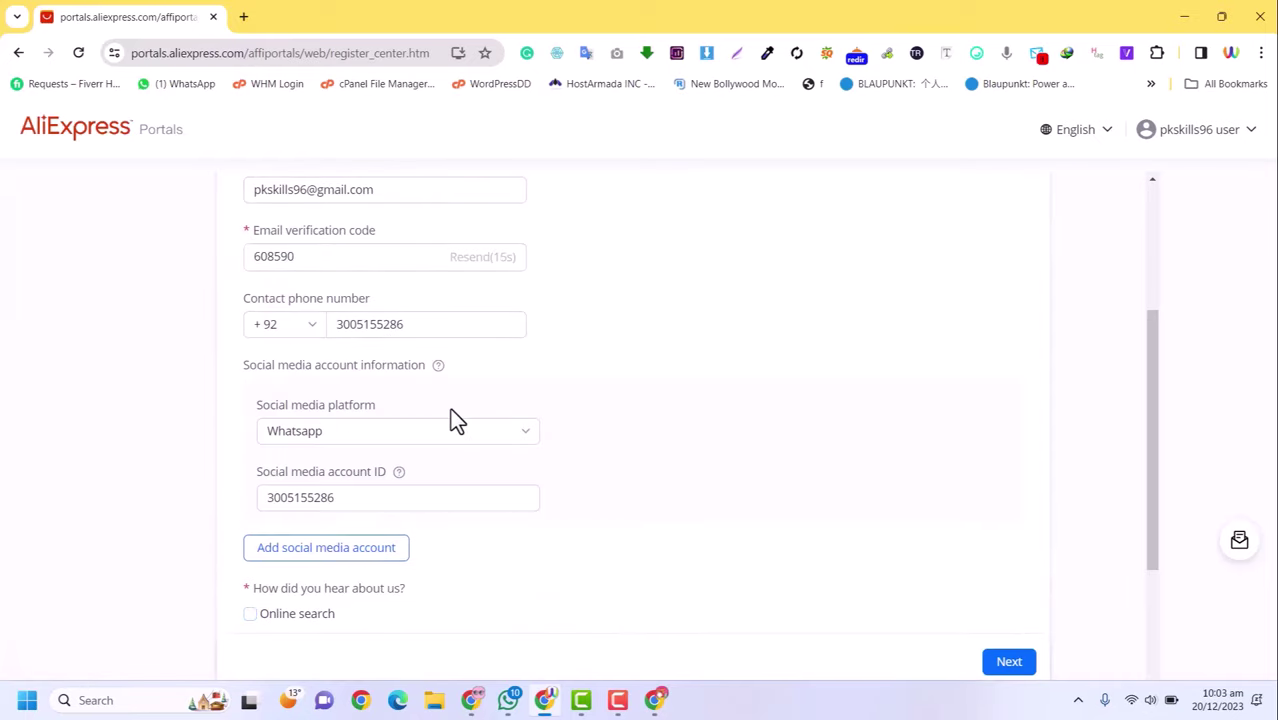
scroll(450, 415, up, 3)
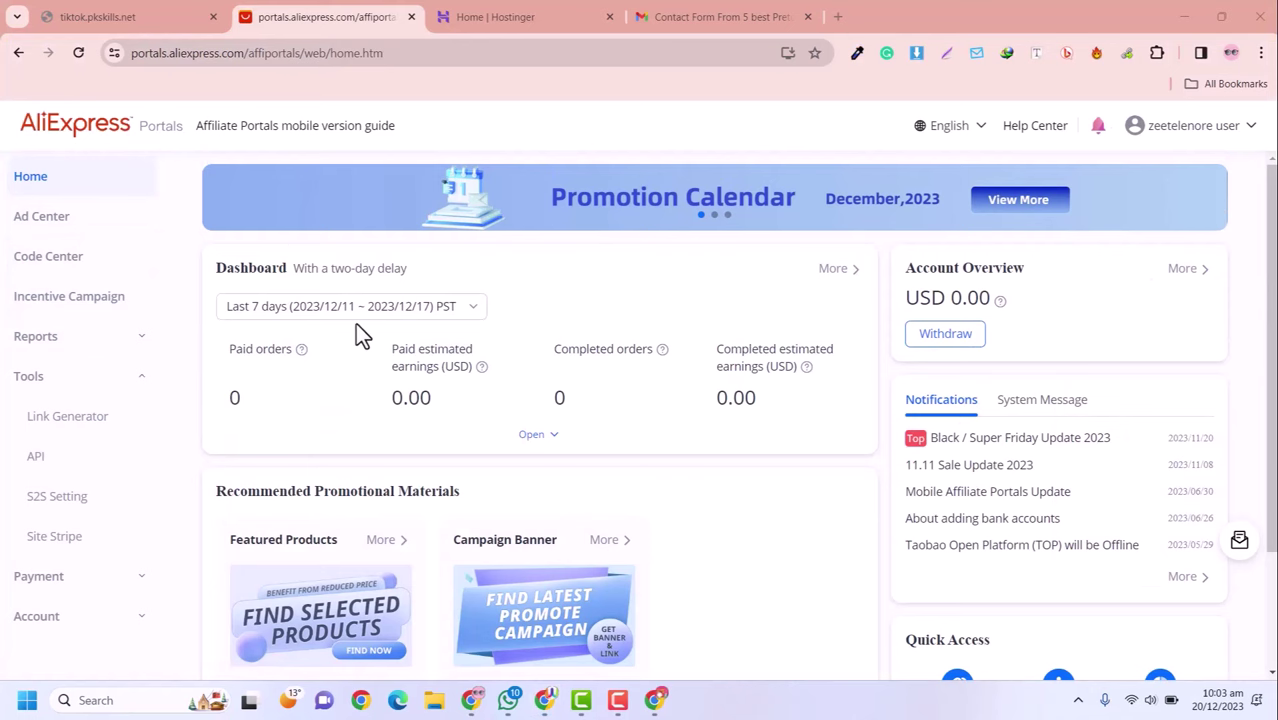
Step: Open Tools > API from the affiliate portal's left sidebar
scroll(355, 323, down, 3)
scroll(1080, 380, up, 3)
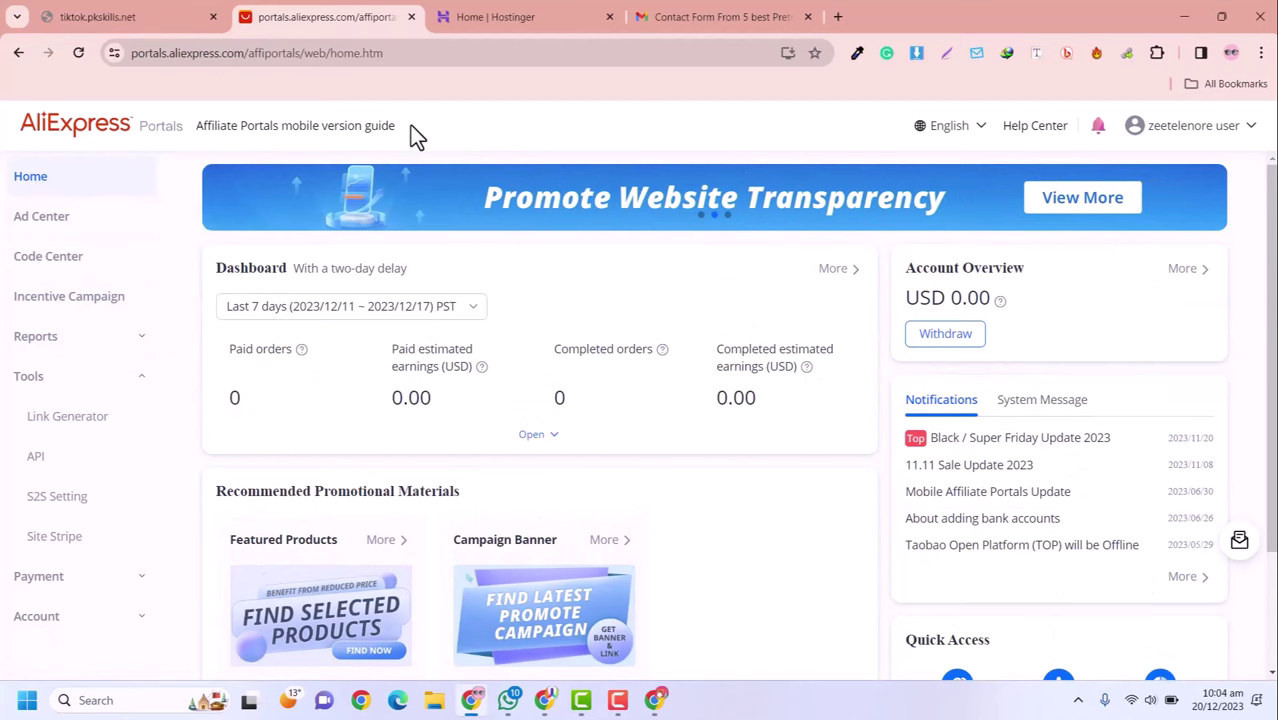
scroll(930, 405, down, 2)
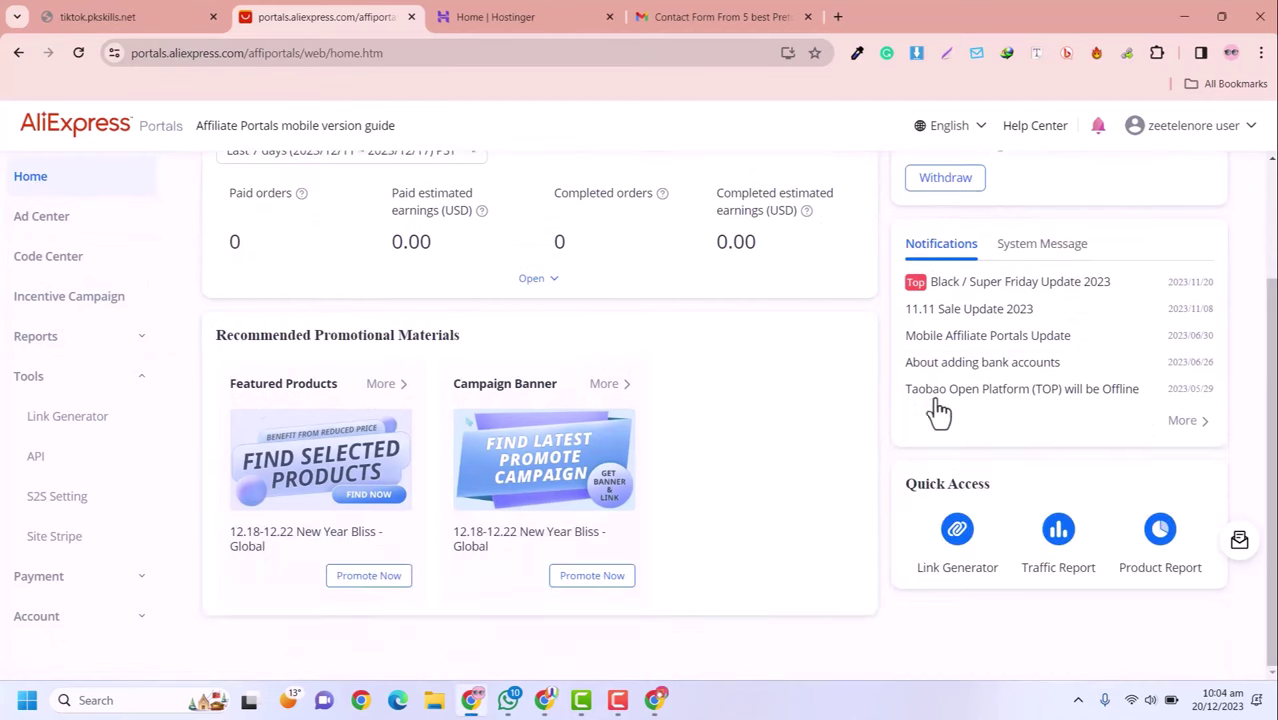
scroll(938, 410, up, 2)
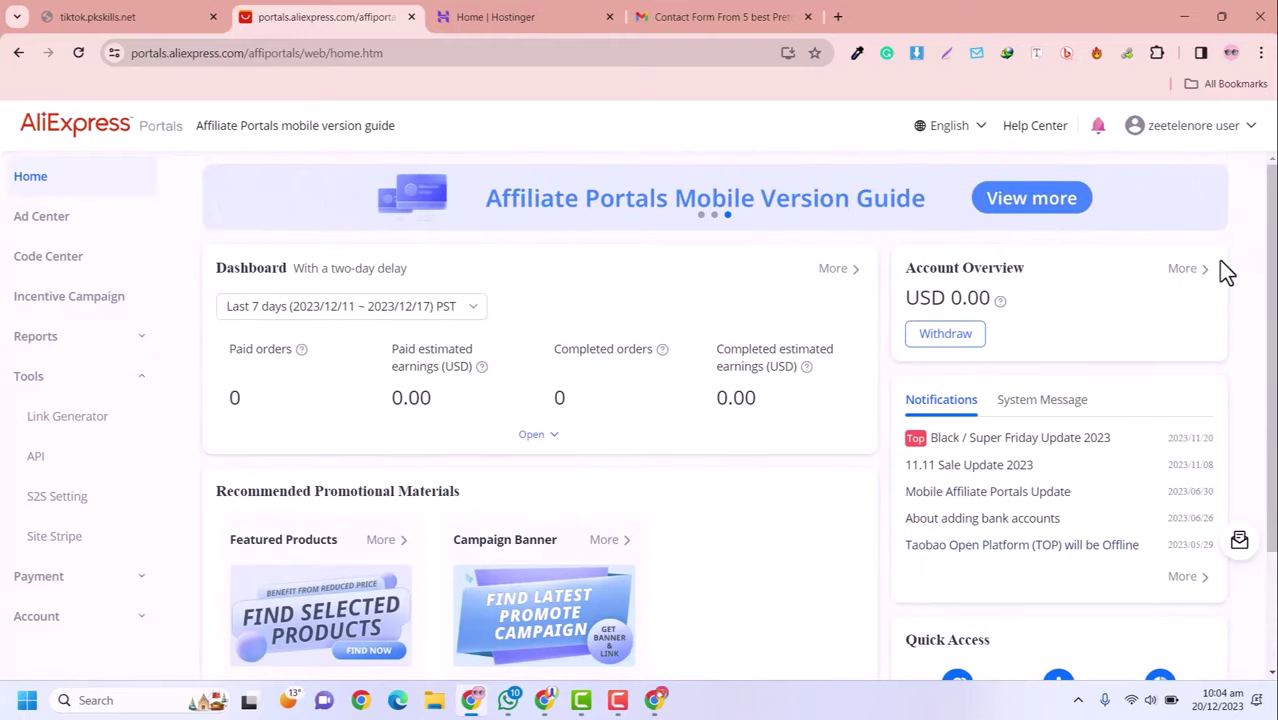
click(36, 462)
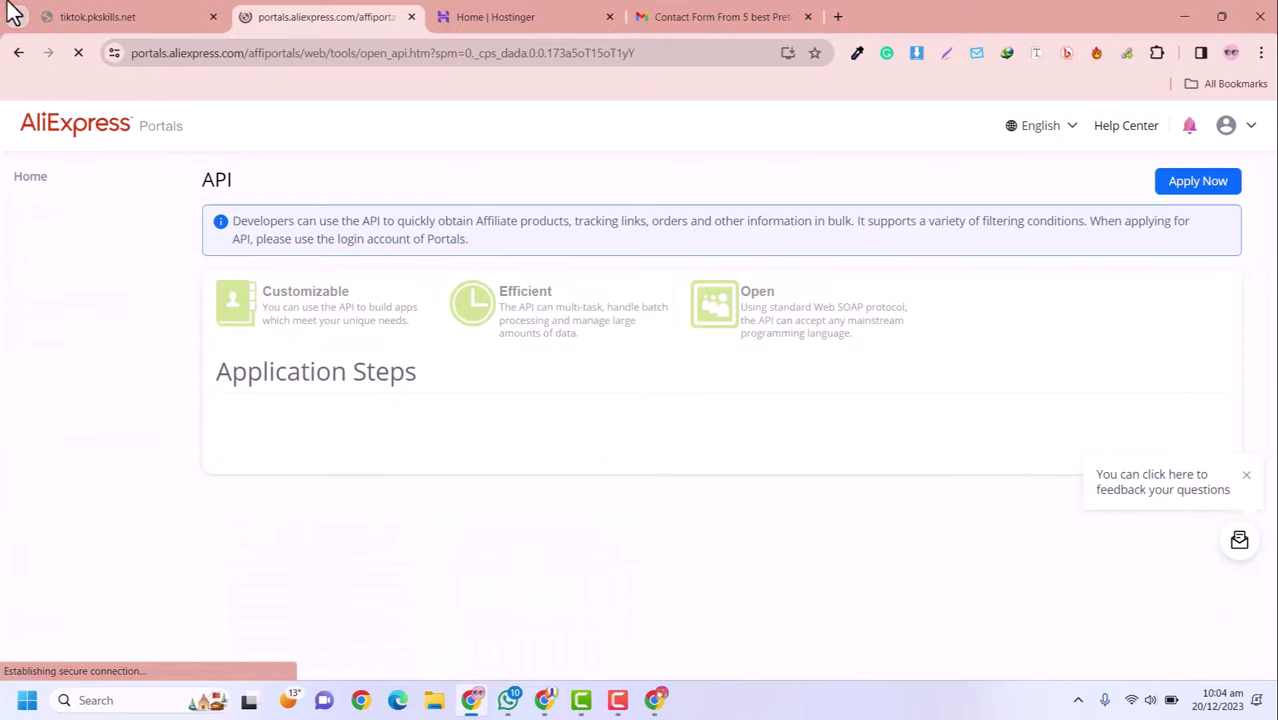
Step: In the Hostinger tab, manage the WordPress Starter hosting plan
click(472, 12)
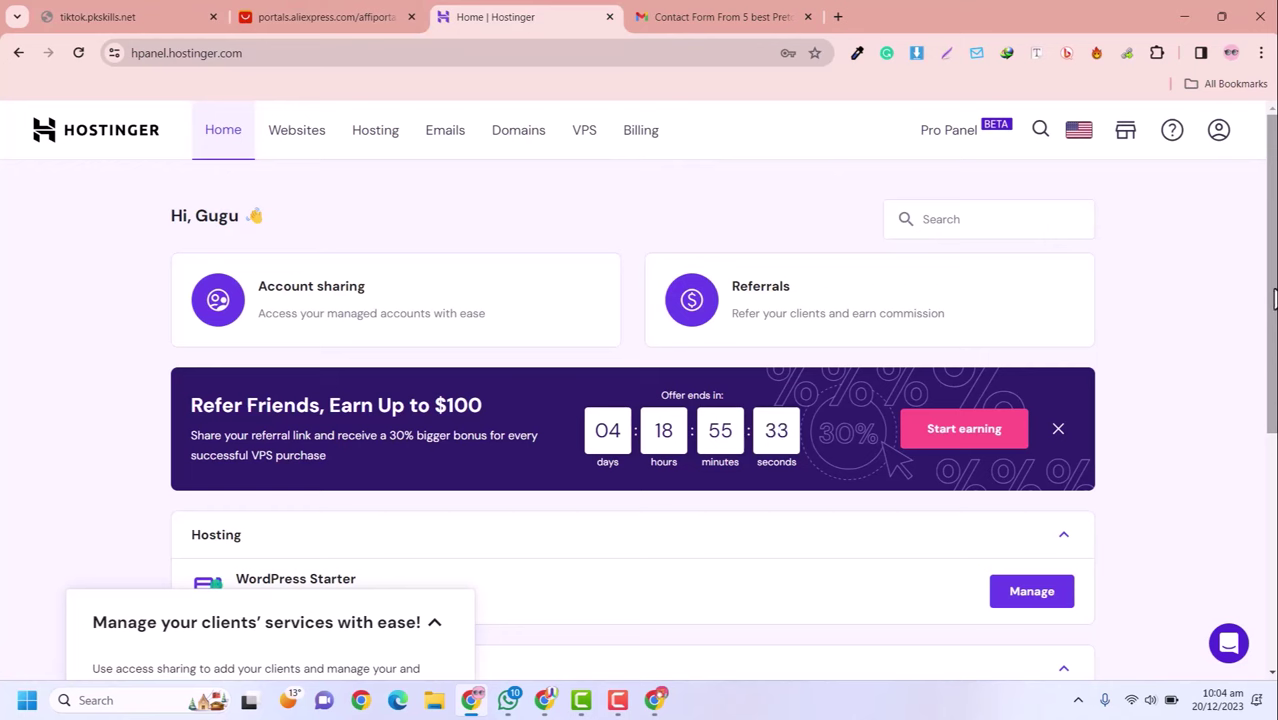
drag(1272, 300, 1272, 346)
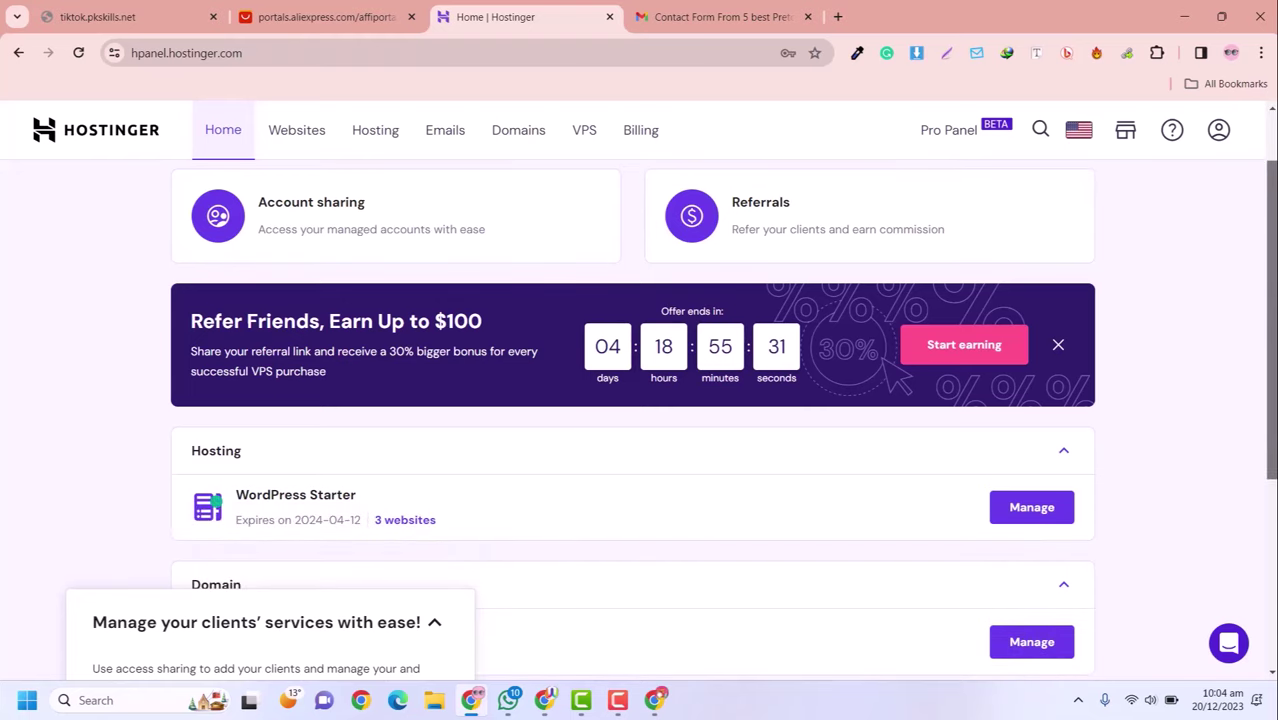
scroll(1054, 618, down, 3)
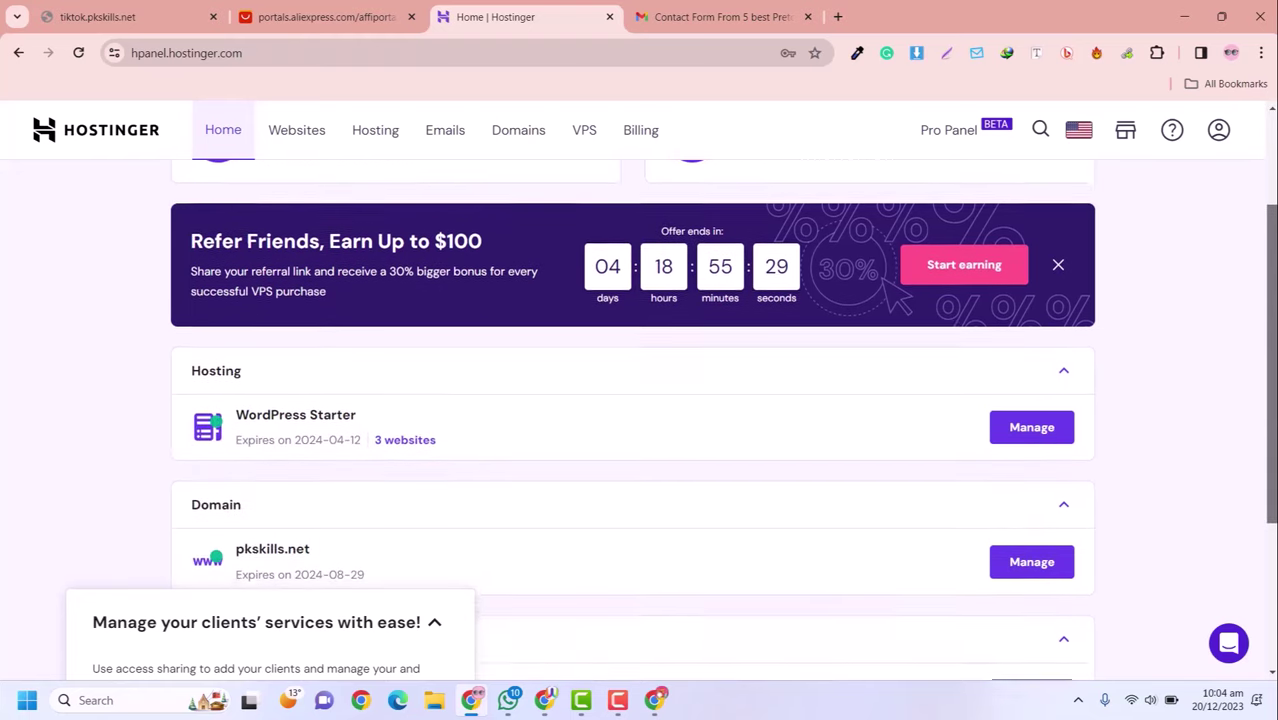
scroll(1054, 618, up, 1)
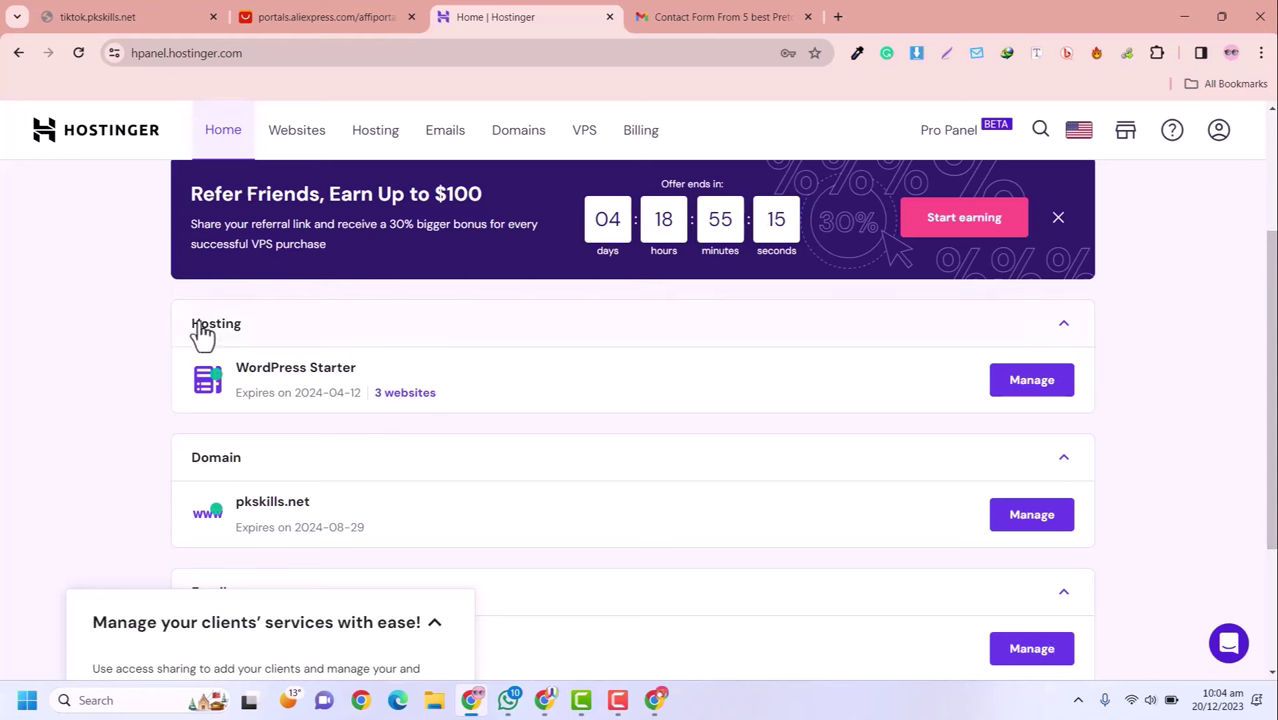
click(1028, 371)
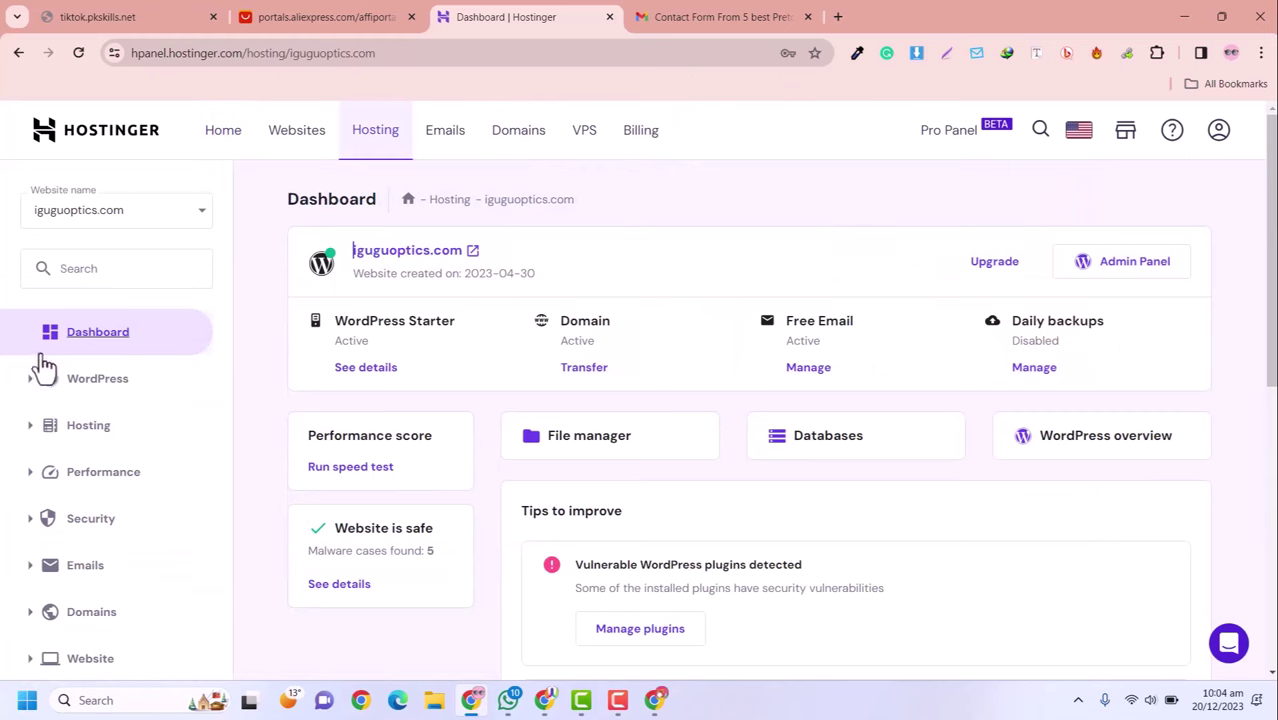
Step: Choose pkskills.net from the Website name dropdown
scroll(1210, 443, down, 3)
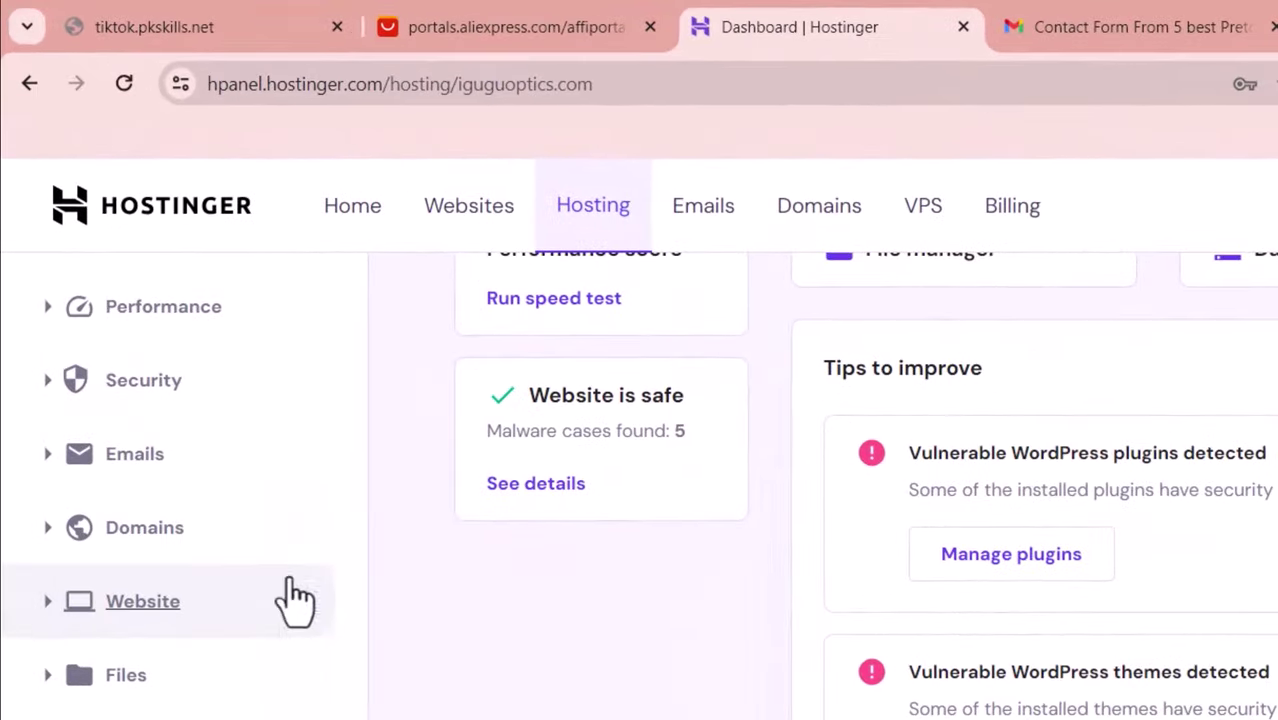
scroll(222, 360, up, 3)
click(321, 337)
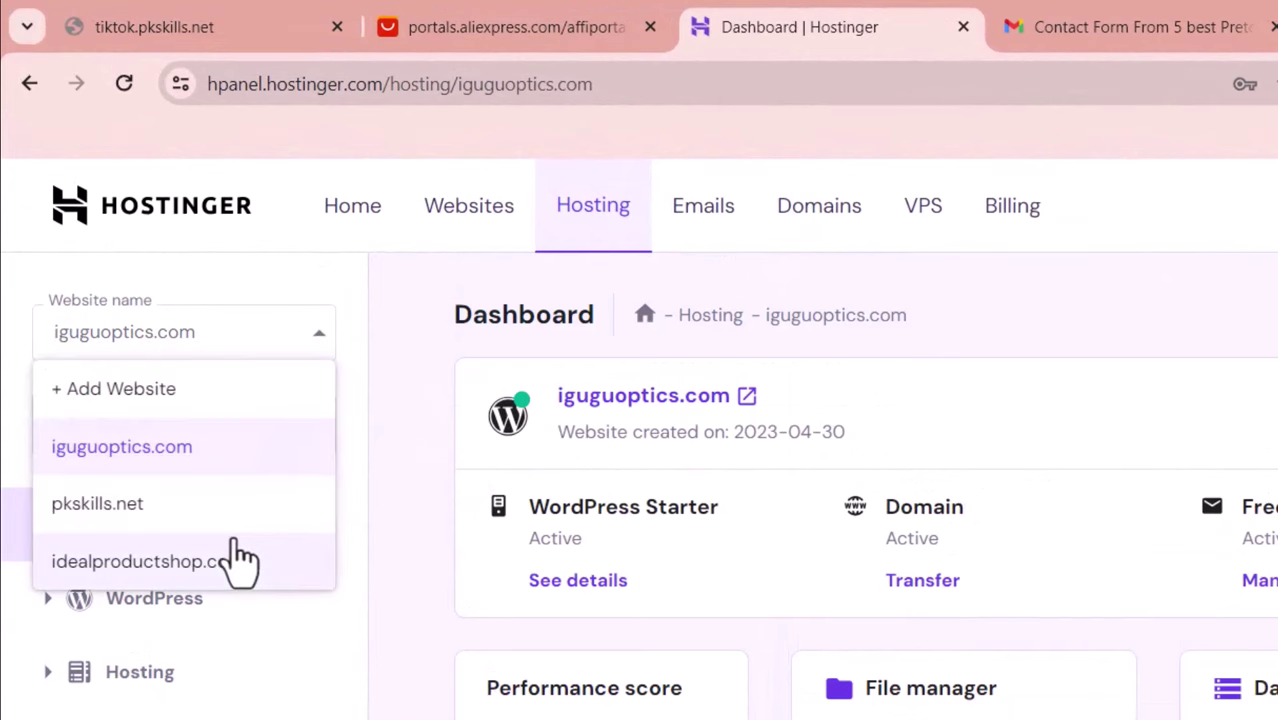
click(229, 518)
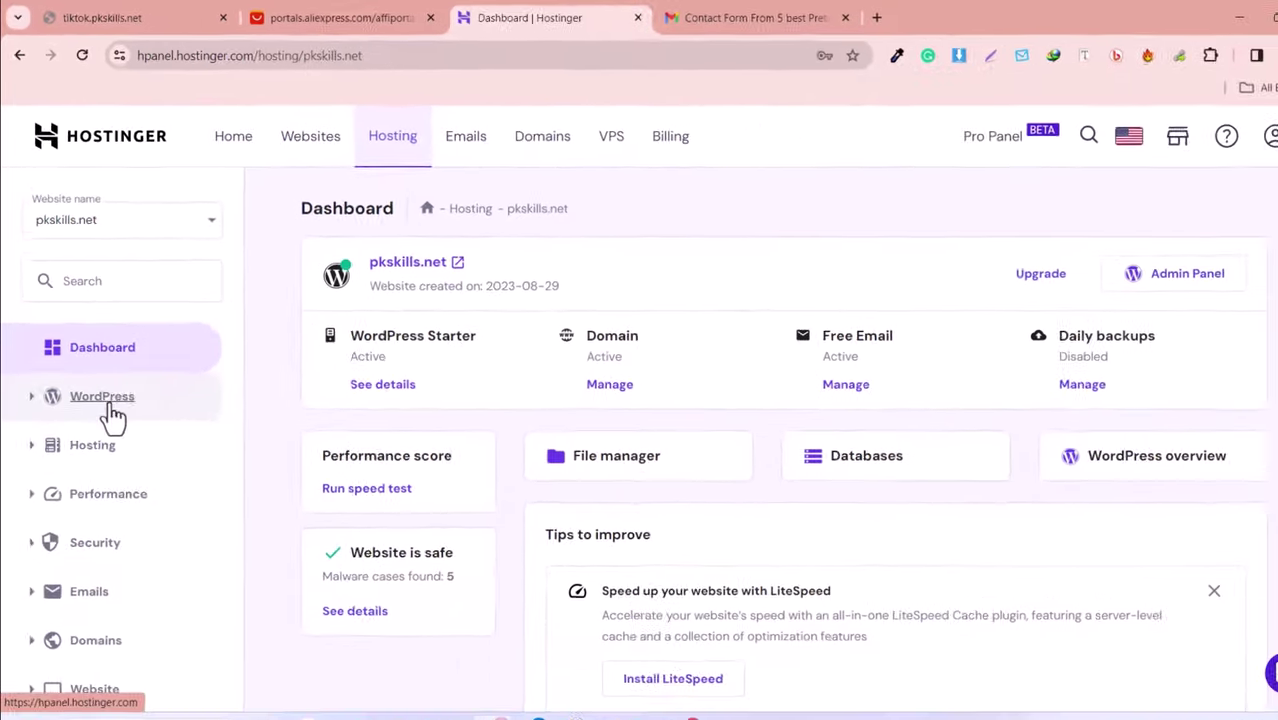
Step: Open Website > Auto Installer and select WordPress to install
click(95, 640)
scroll(92, 600, down, 4)
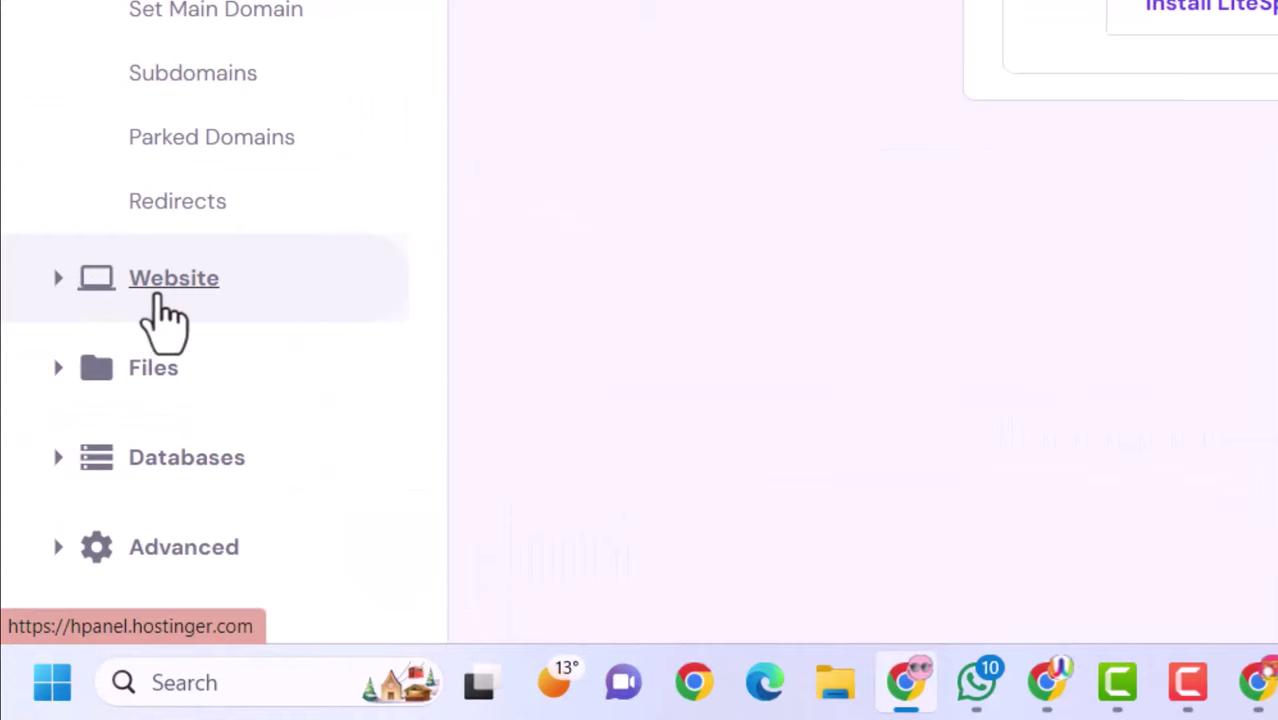
click(162, 300)
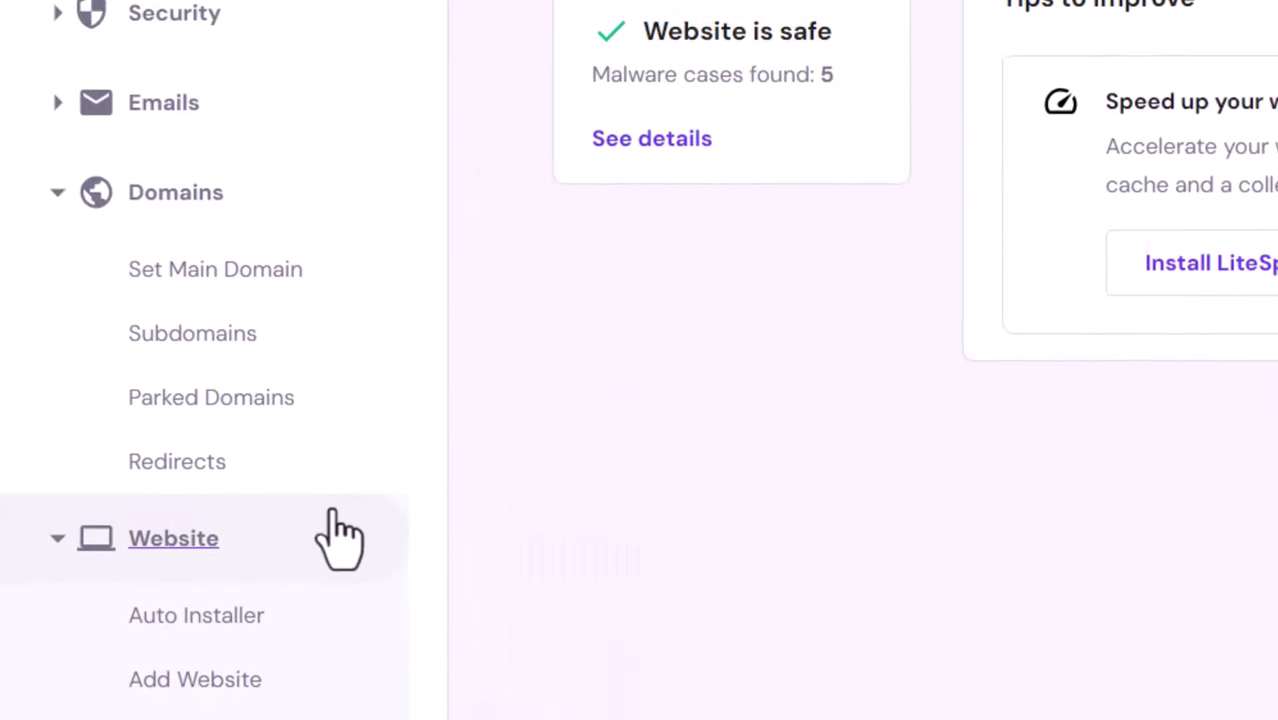
click(138, 300)
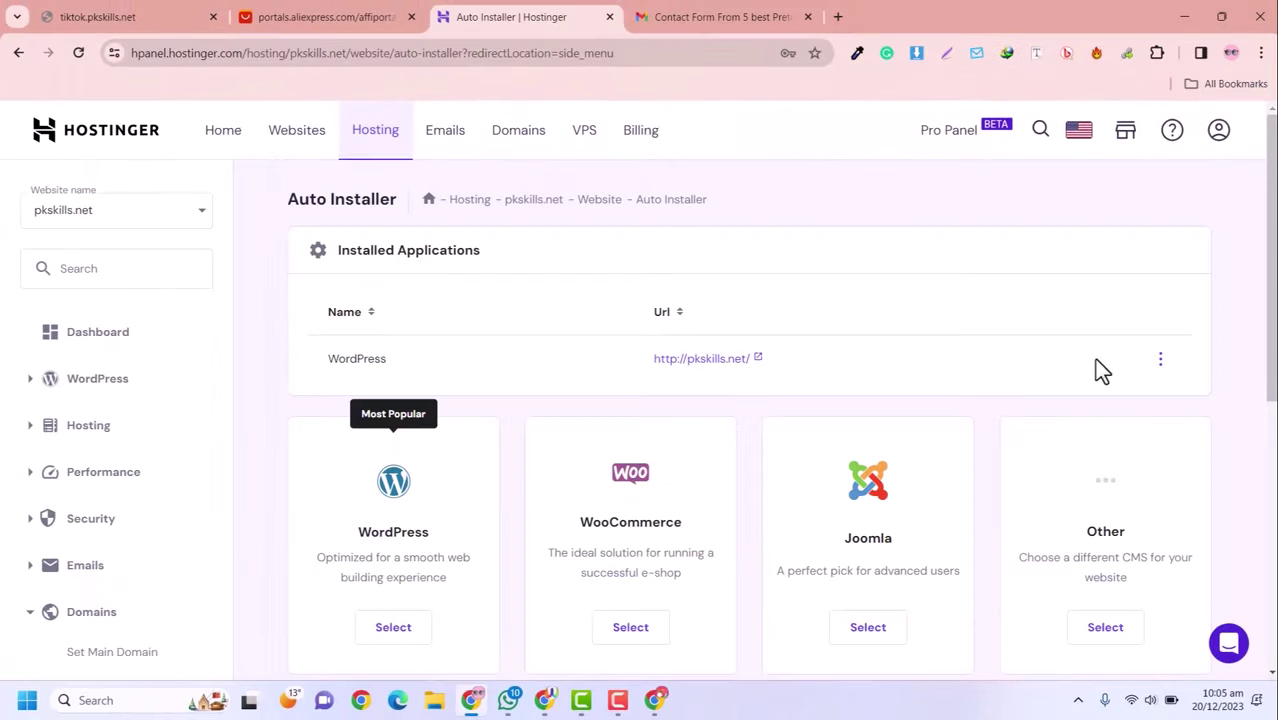
click(396, 634)
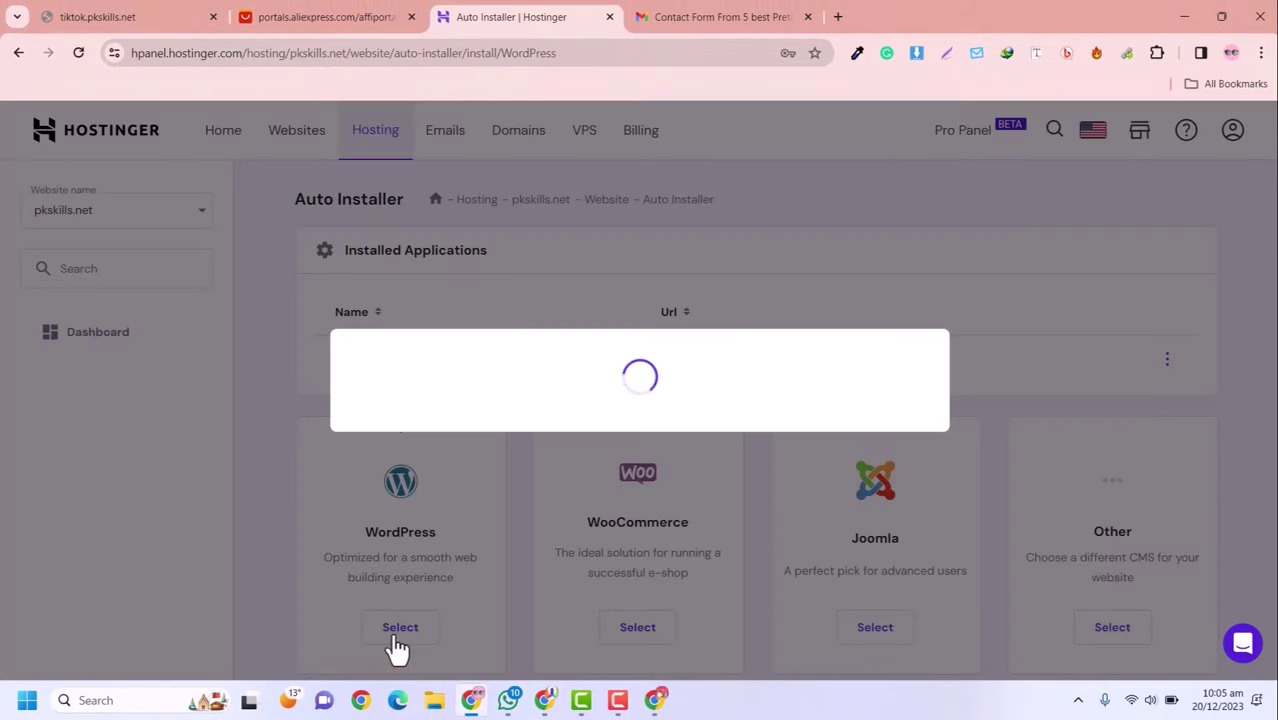
Step: Enter 'Ali Express Affliate Auto Blog' as the website title
click(437, 347)
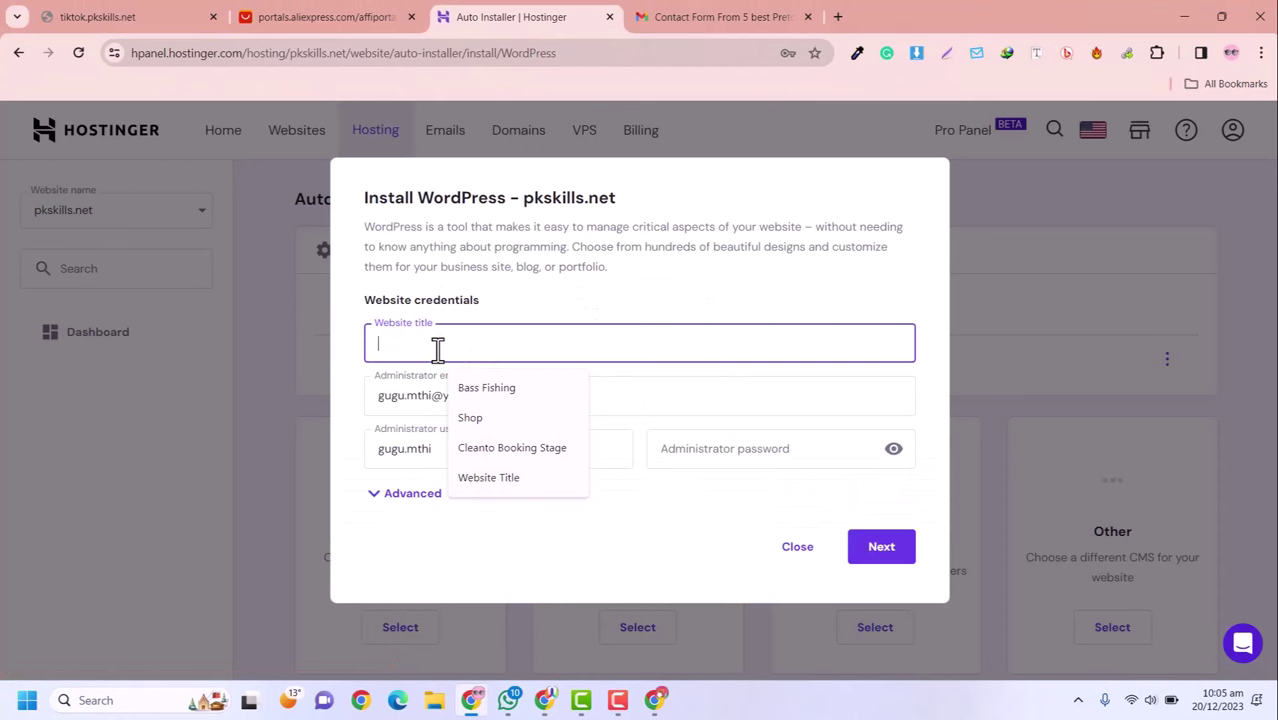
text(Ali Express Affliate Auto Blog)
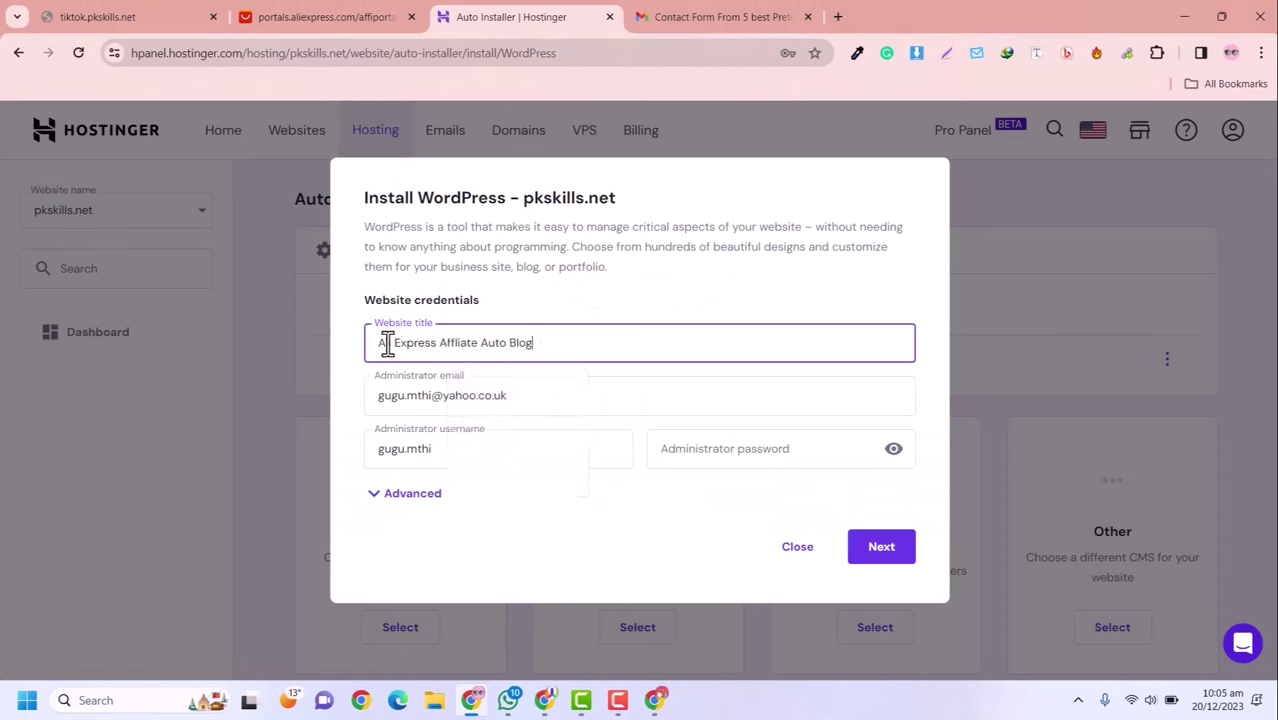
drag(385, 340, 522, 337)
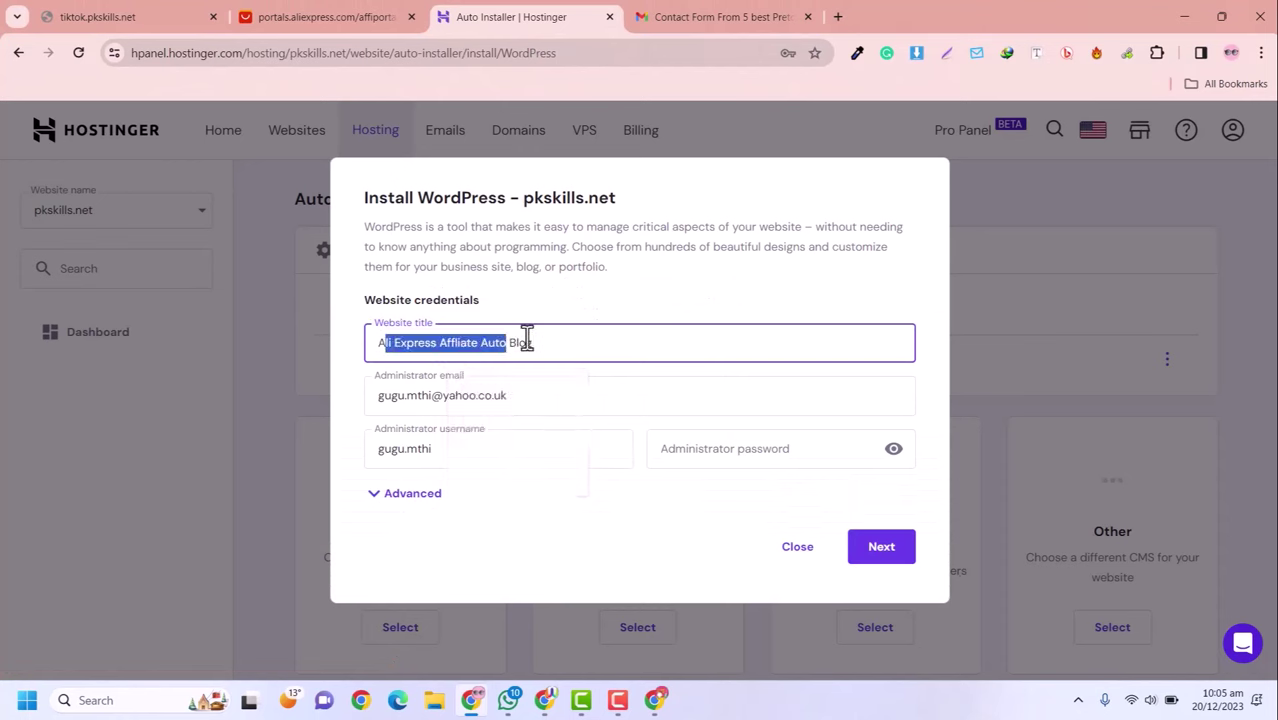
click(557, 340)
Step: Set the administrator username to 'admin', fill in a saved password, and select the e-mail field
click(537, 456)
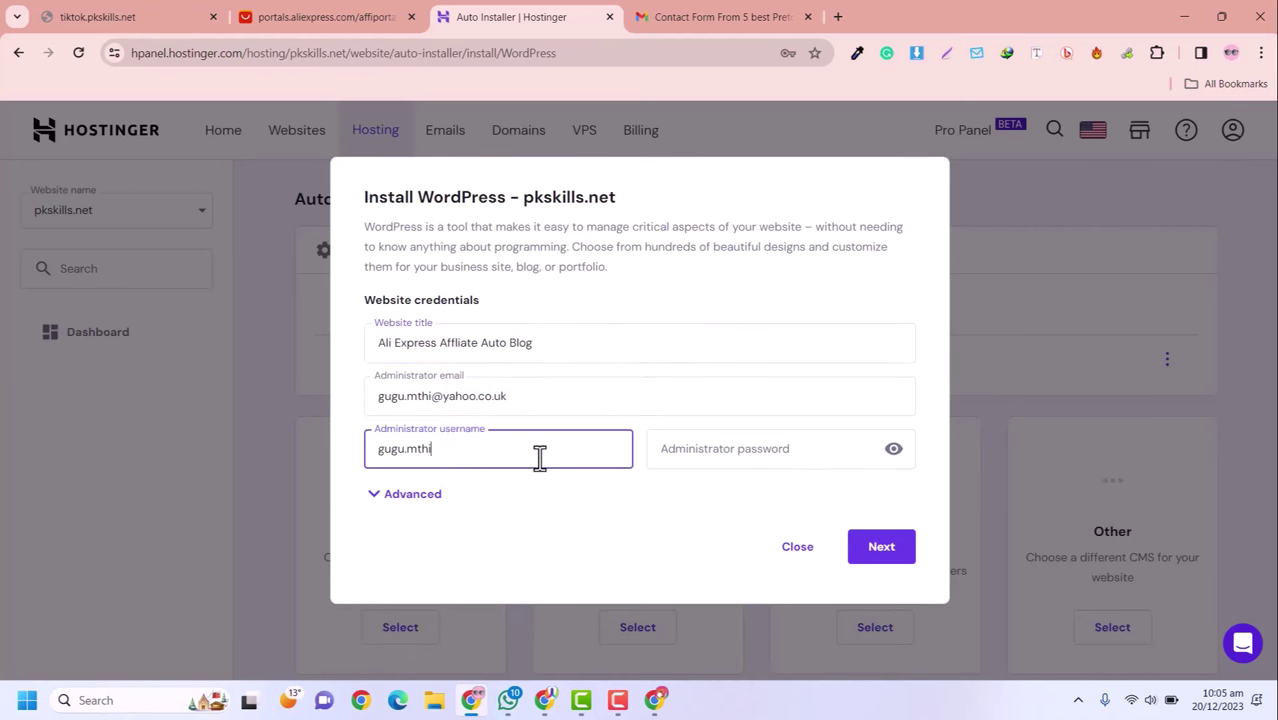
double_click(539, 457)
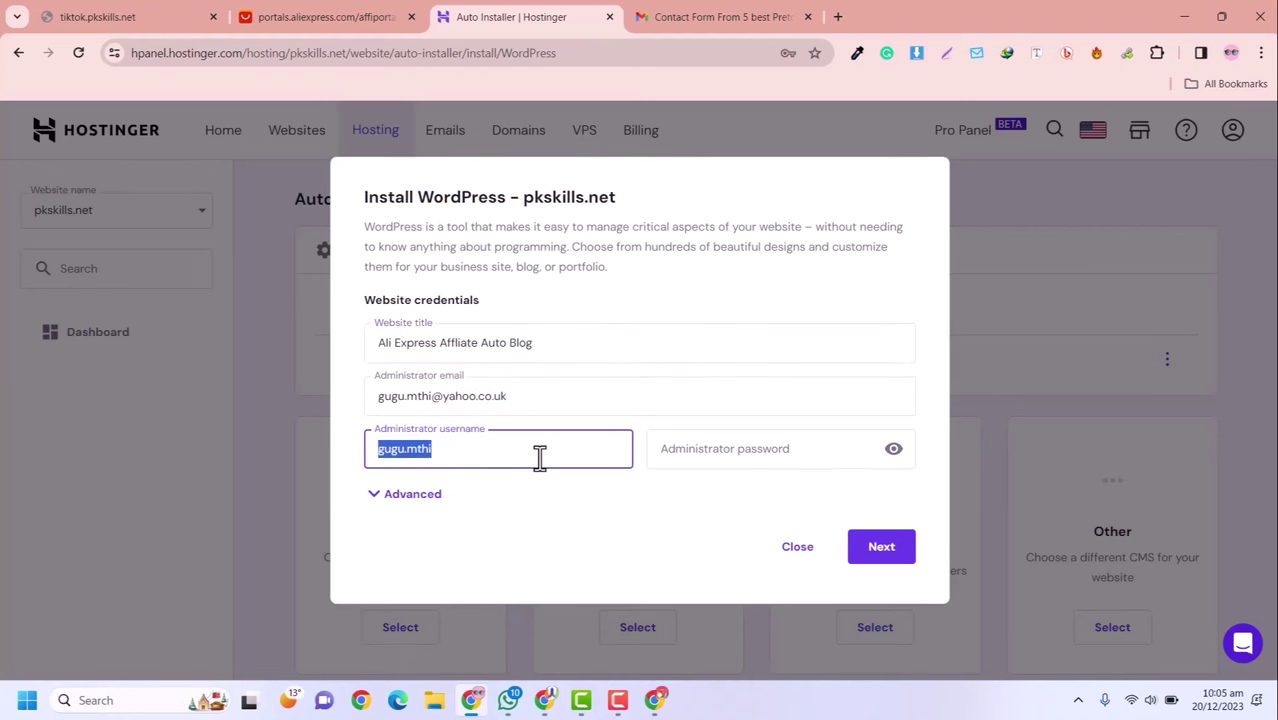
text(admin)
click(727, 458)
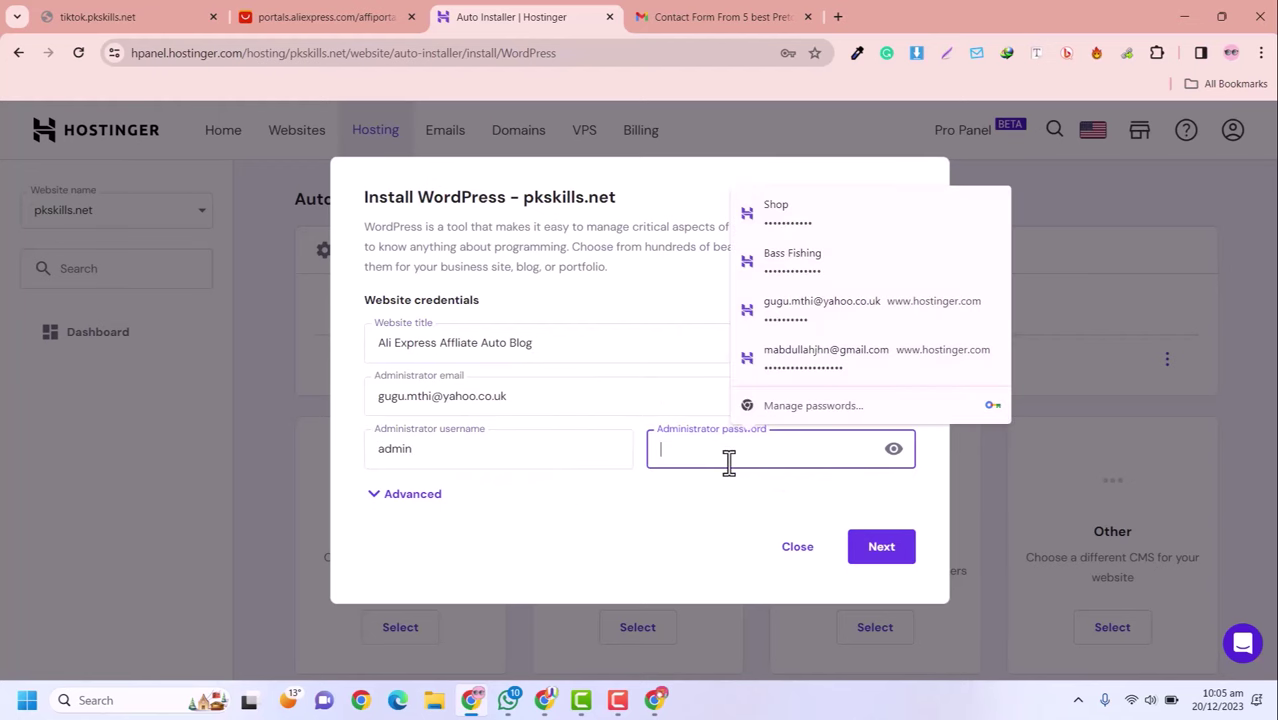
key(ctrl+v)
click(608, 528)
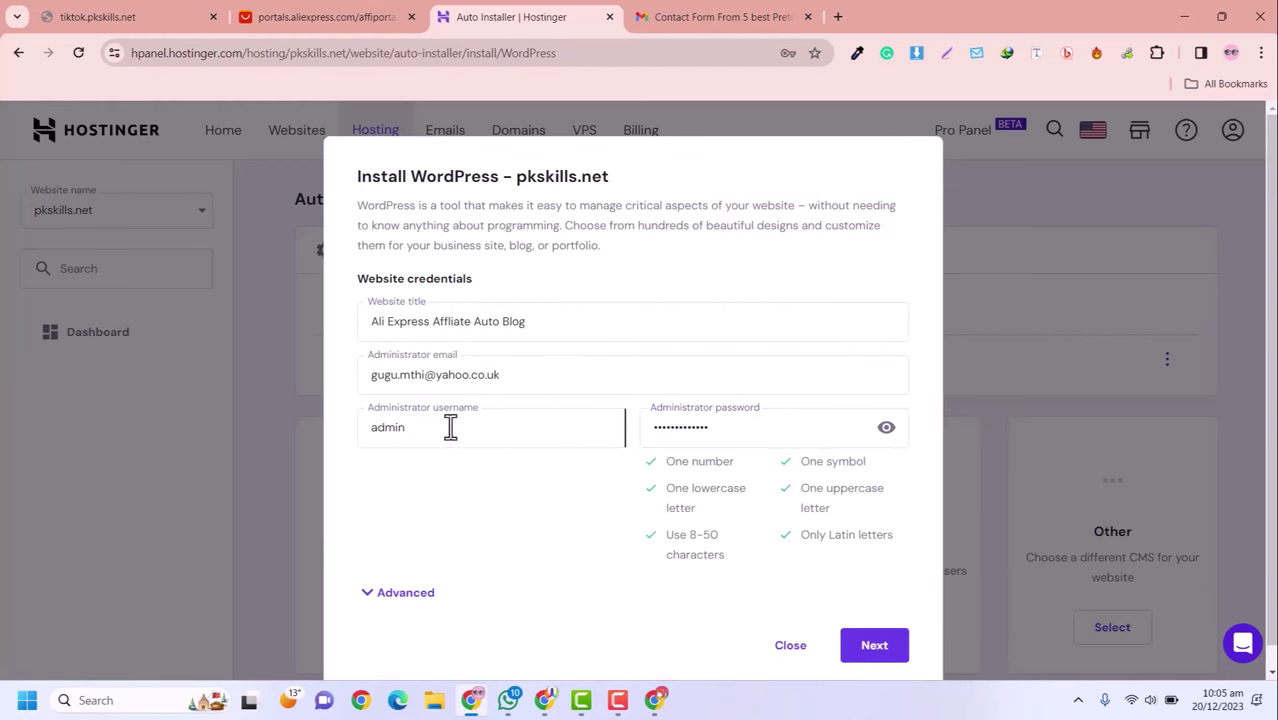
scroll(621, 451, down, 1)
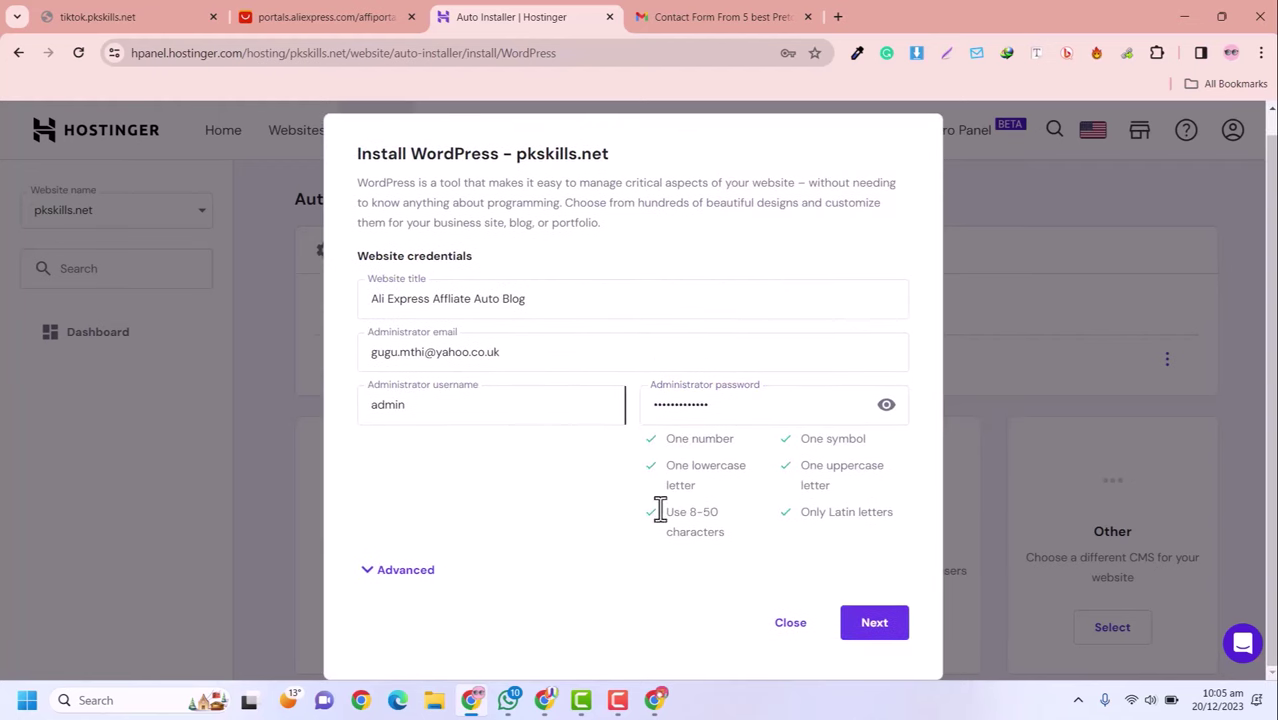
triple_click(472, 351)
Step: Accept the suggested admin e-mail and set the Advanced installation path to aliex.pkskills.net
text(z)
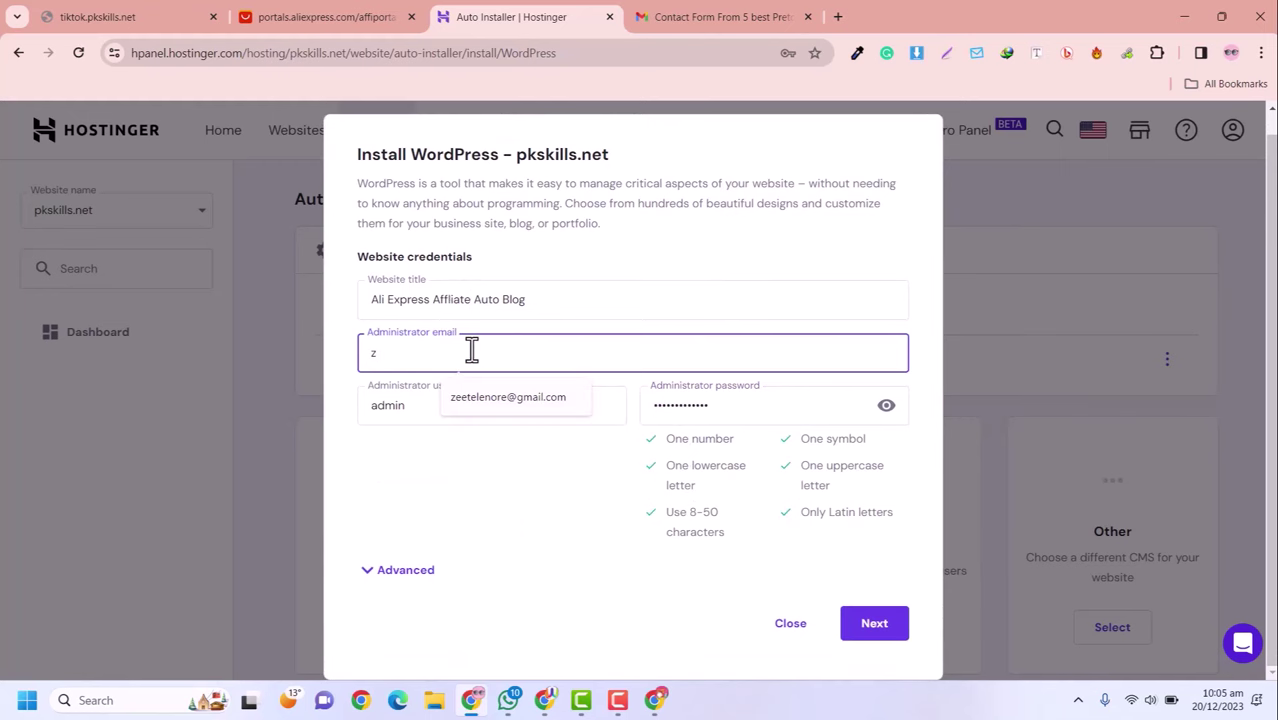
click(508, 397)
click(405, 569)
scroll(579, 491, down, 2)
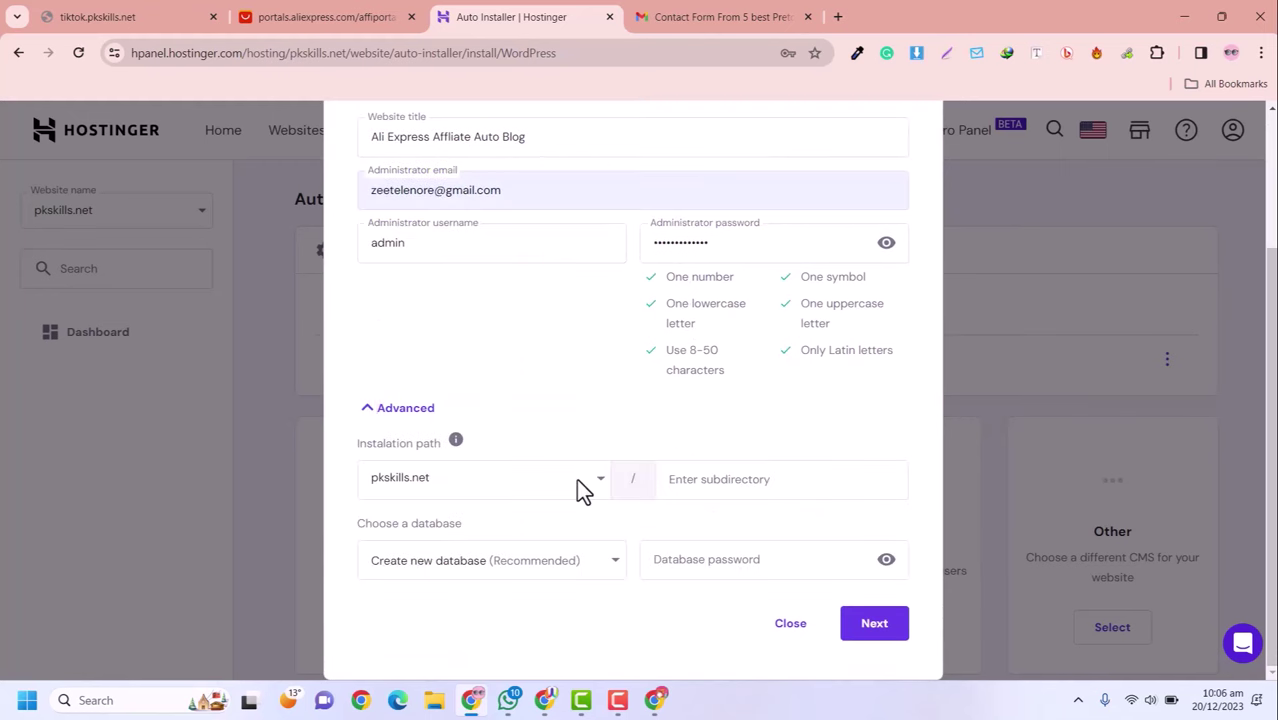
click(480, 480)
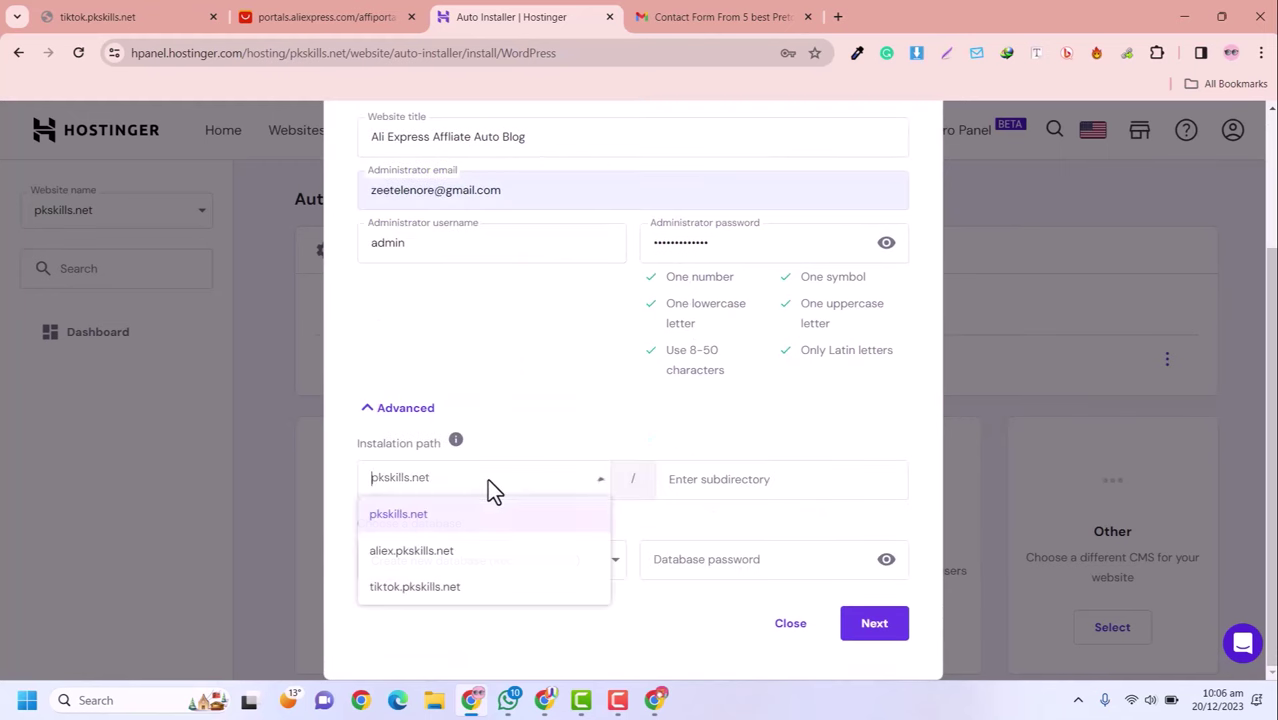
click(470, 552)
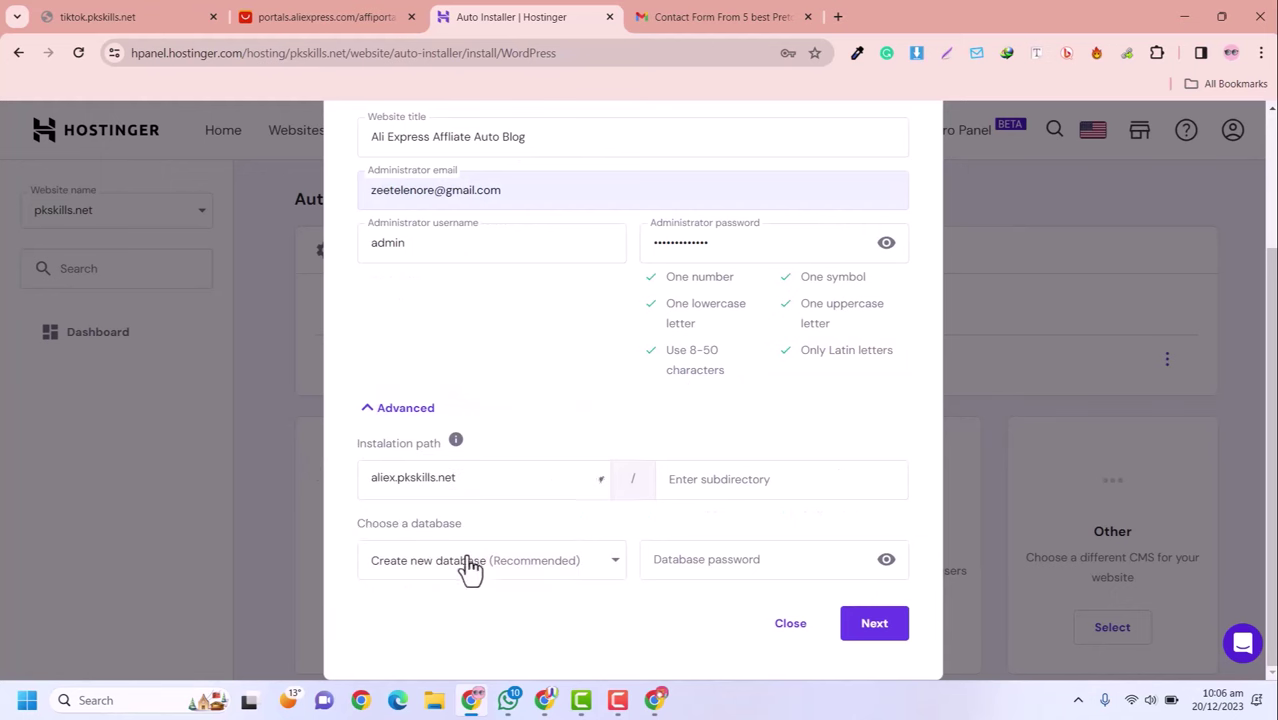
Step: Confirm aliex.pkskills.net as the installation path and install WordPress
click(410, 478)
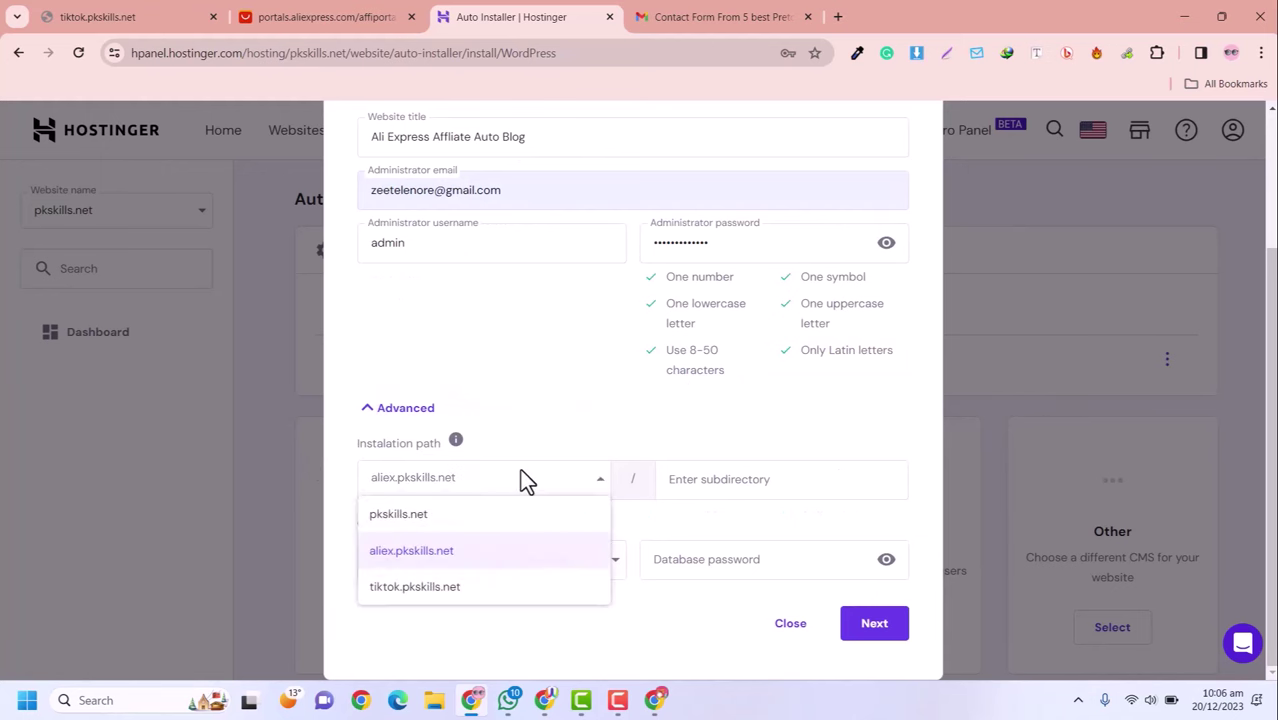
click(430, 516)
click(550, 478)
click(489, 560)
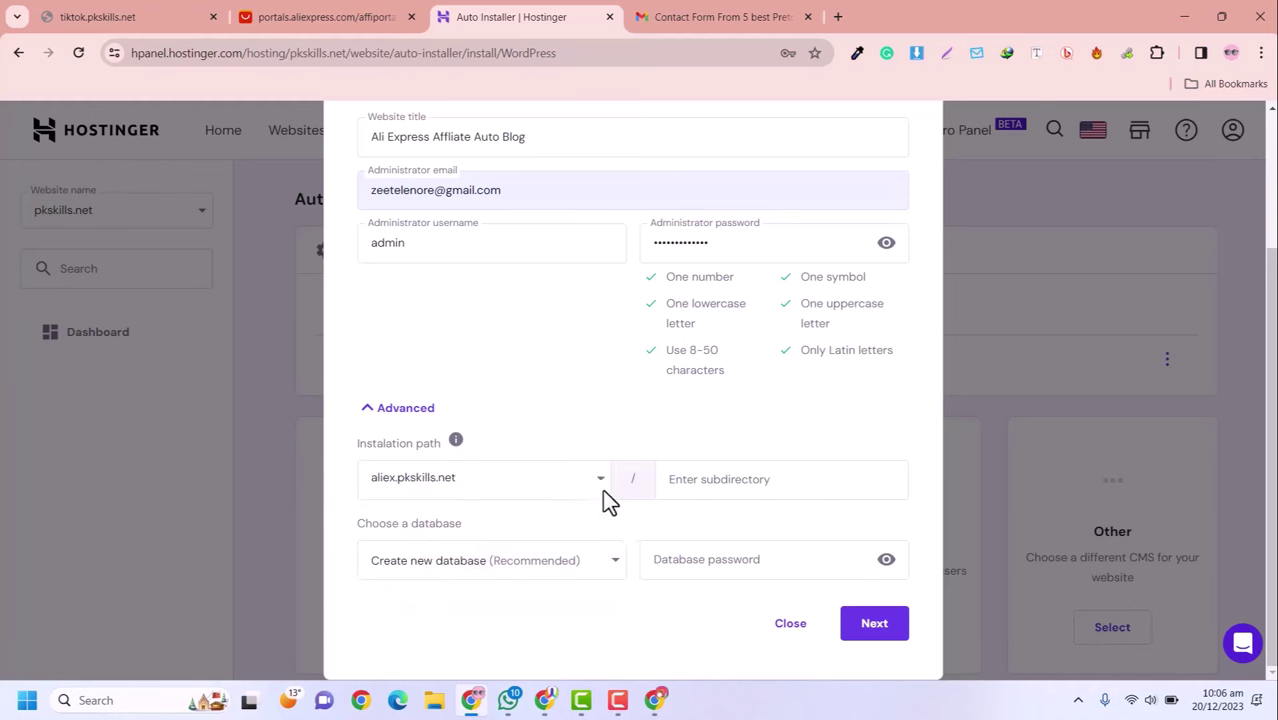
click(400, 483)
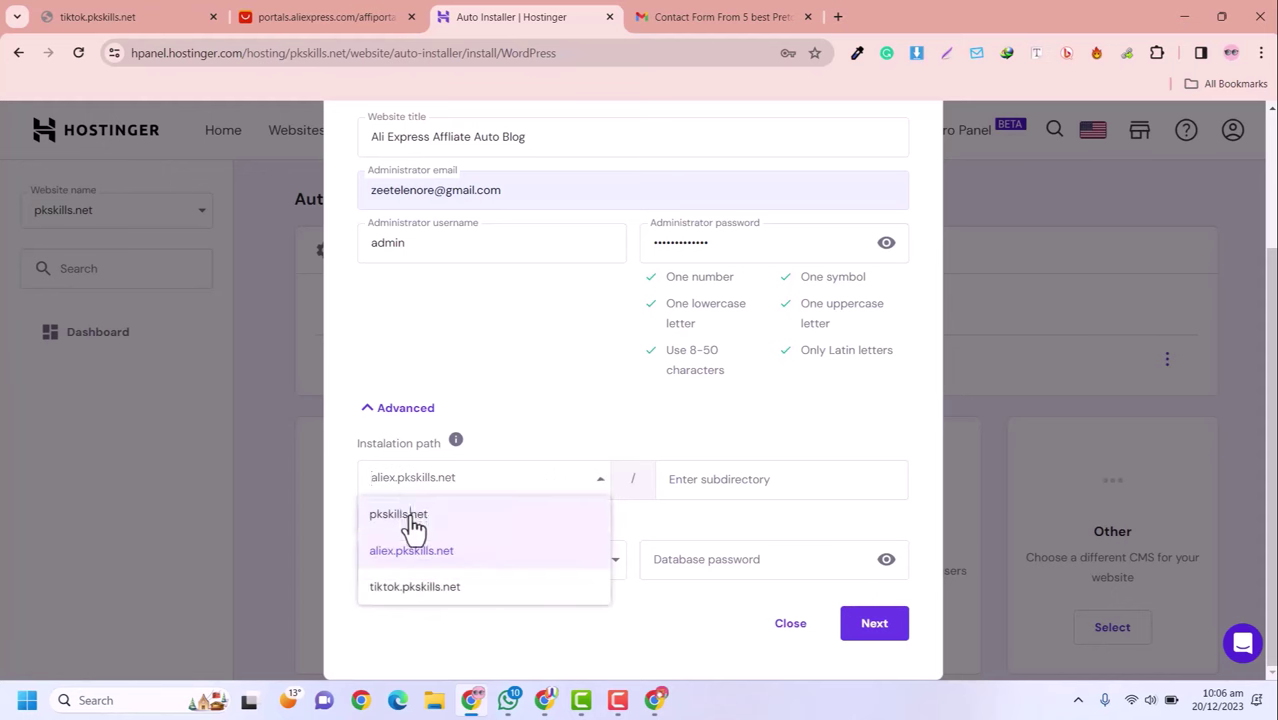
click(410, 515)
click(477, 480)
click(424, 552)
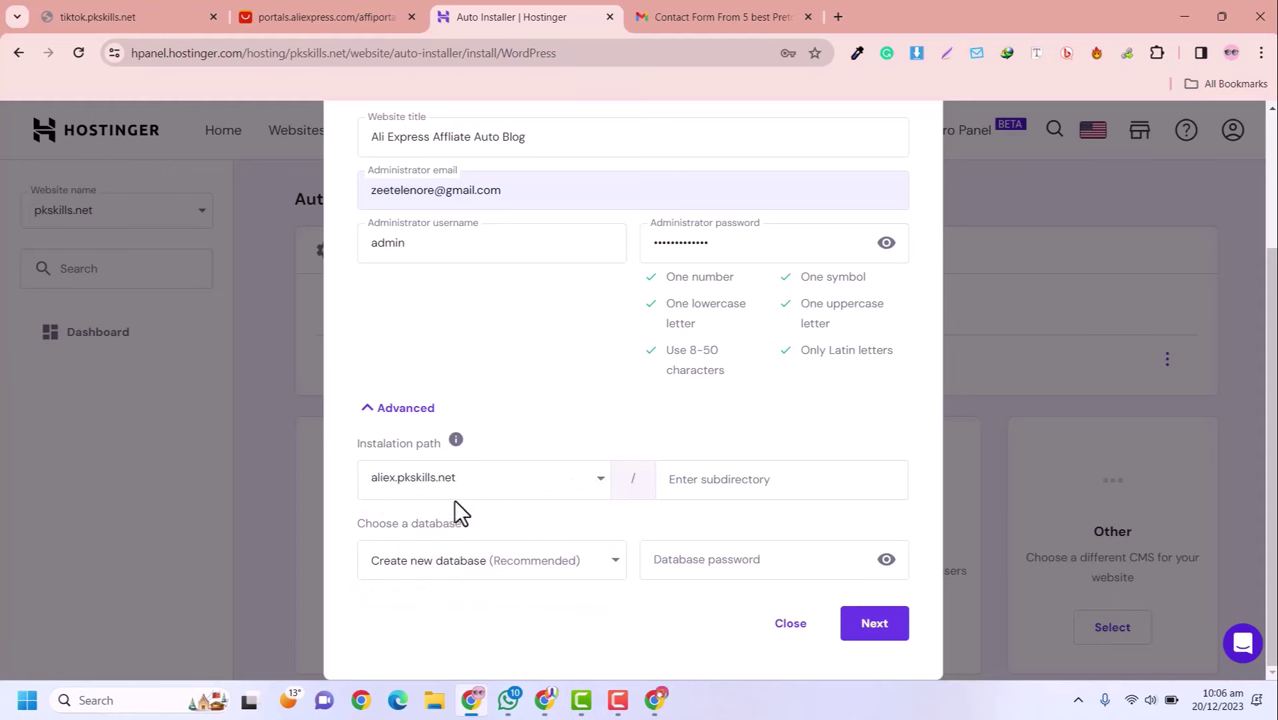
click(874, 625)
click(878, 600)
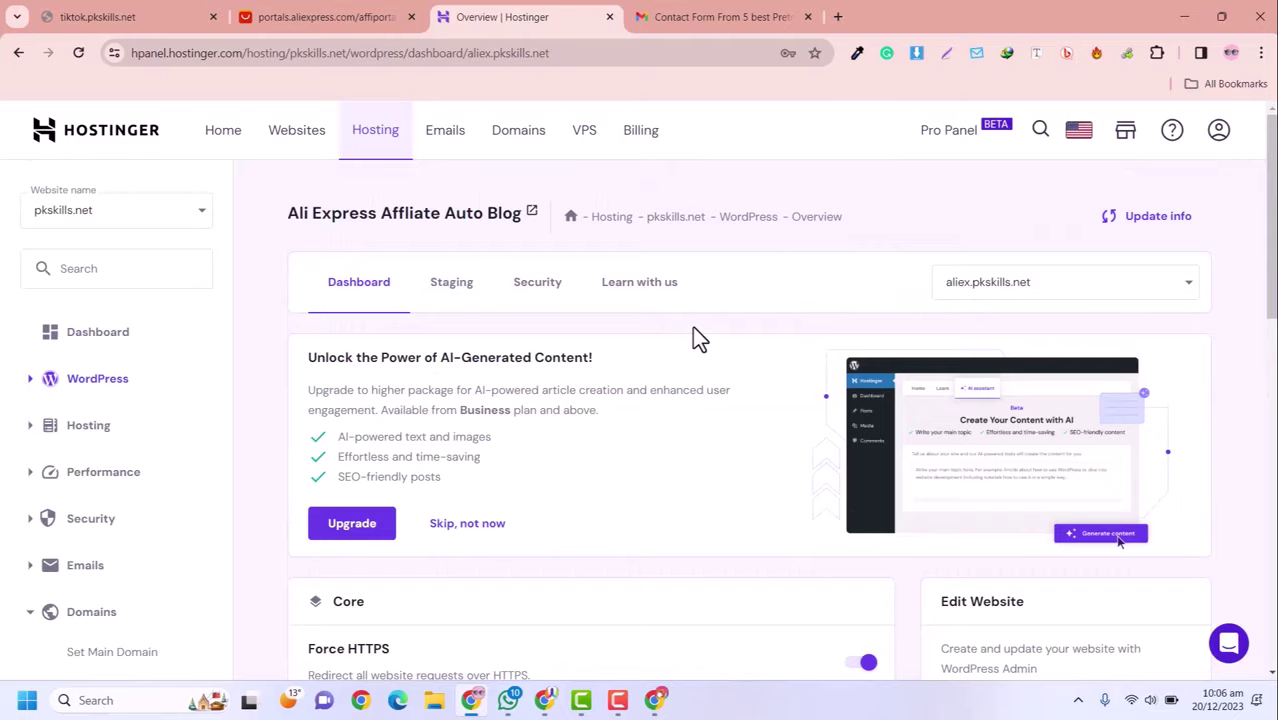
Step: Launch the WordPress Admin Panel for aliex.pkskills.net from the hPanel Overview page
scroll(692, 336, down, 3)
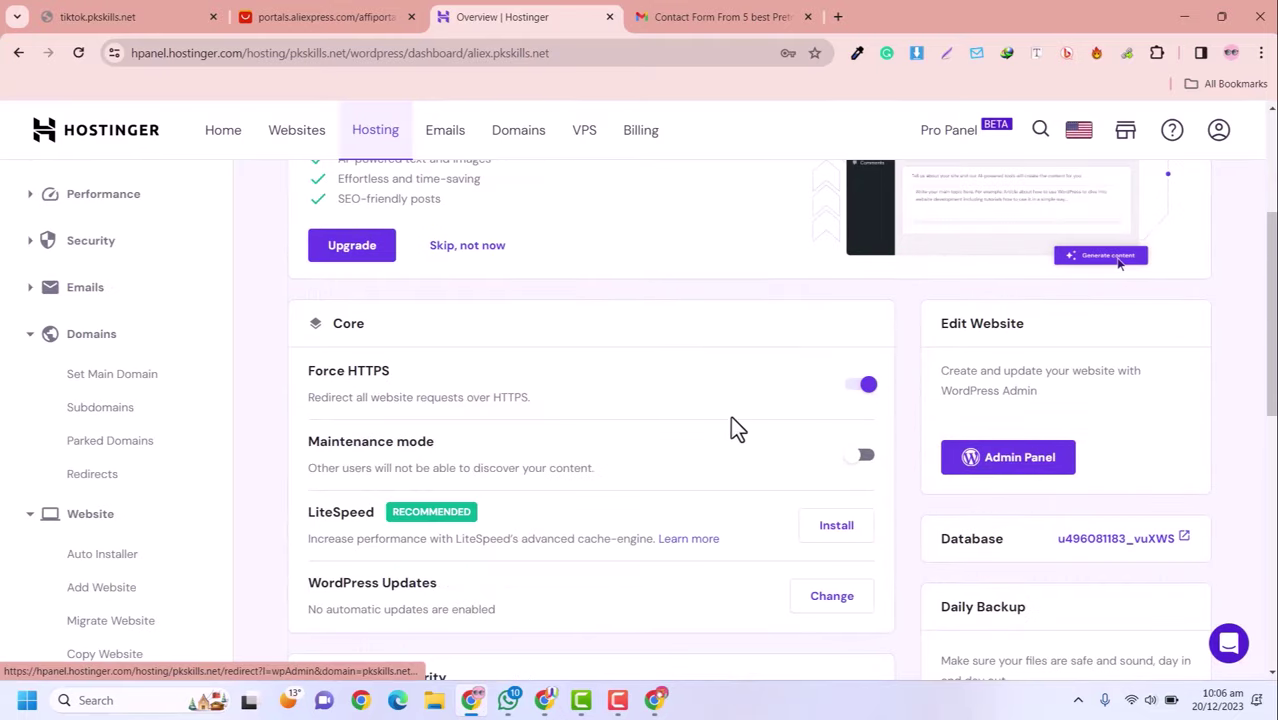
click(1008, 457)
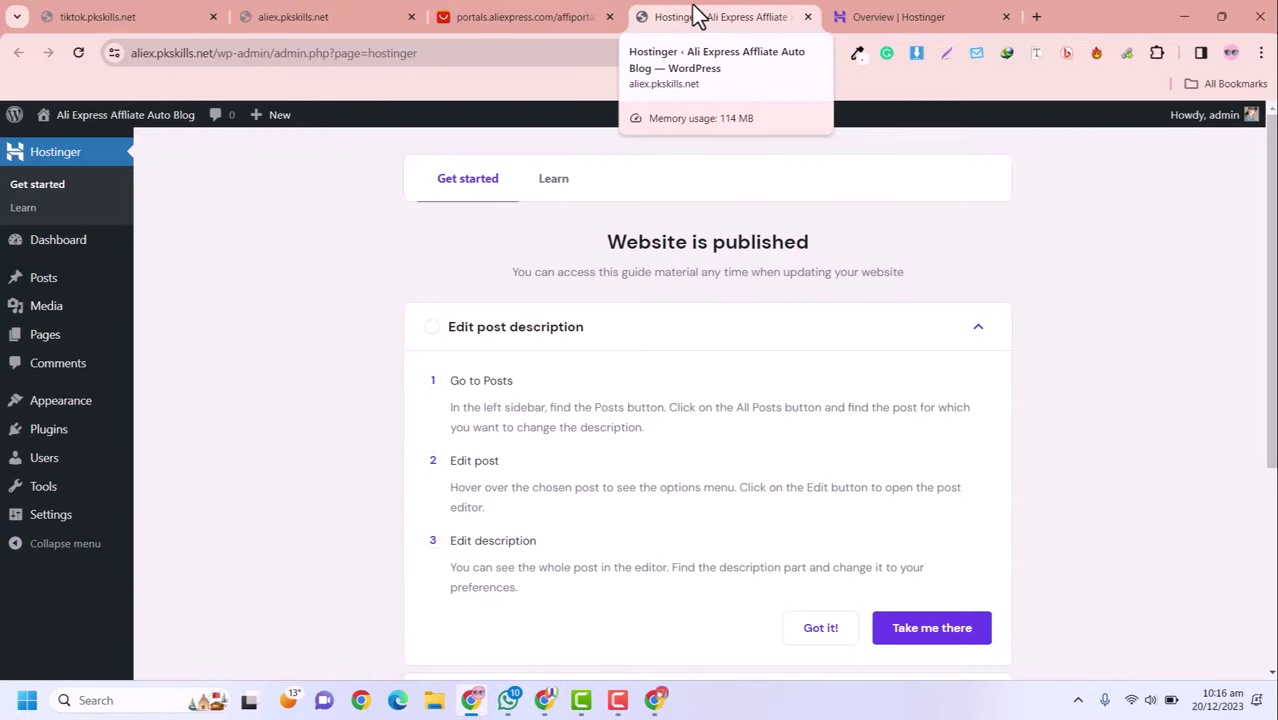
Step: Switch the site's permalink structure to Post name under Settings > Permalinks and save
scroll(1176, 311, down, 3)
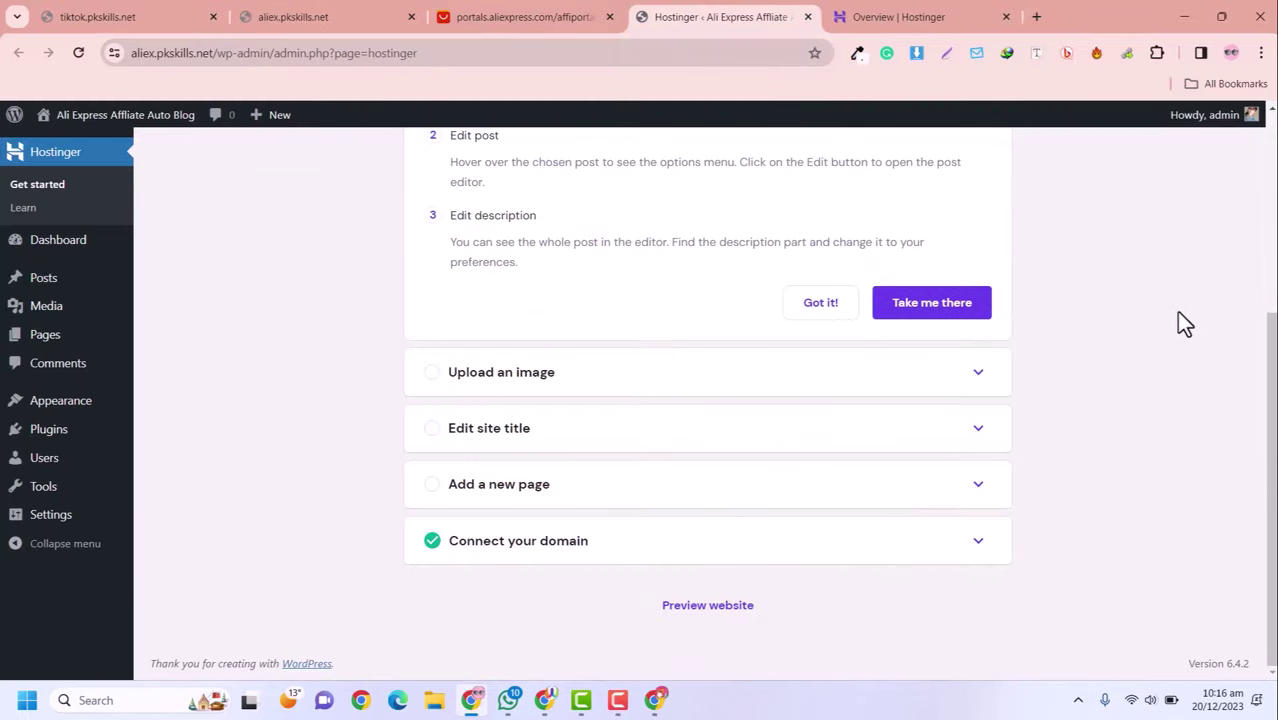
scroll(1173, 294, up, 3)
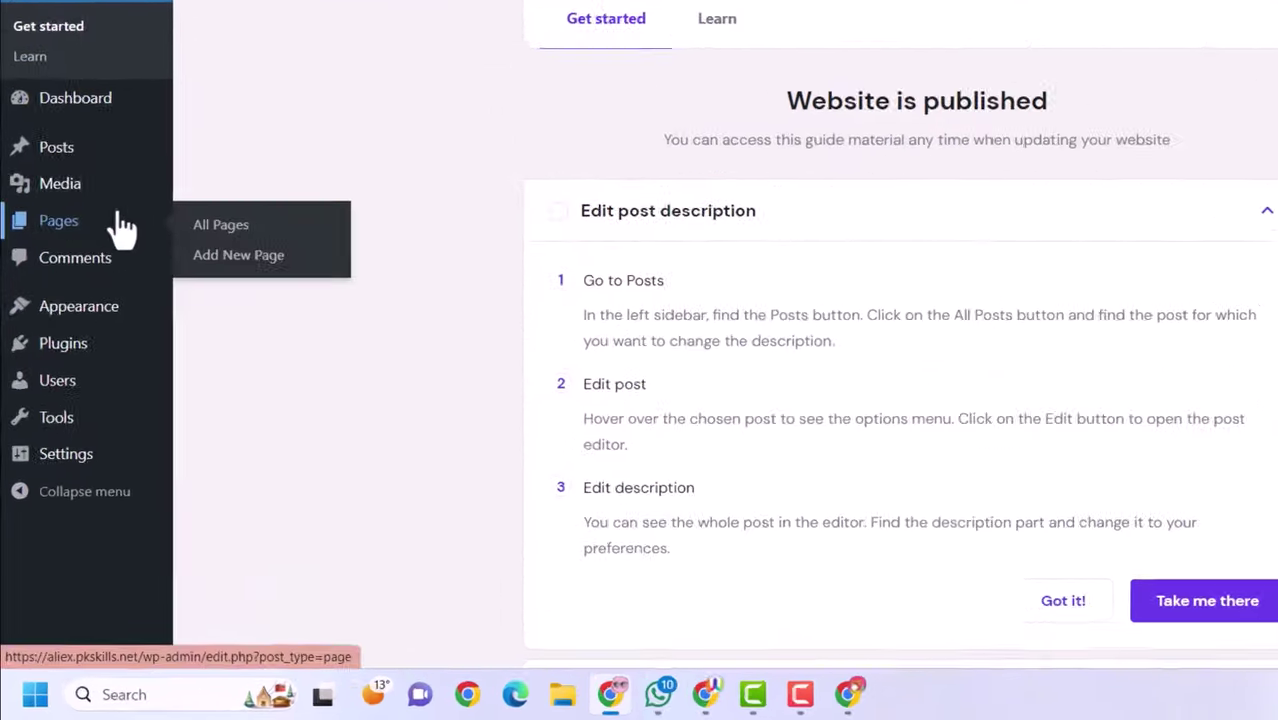
mouse_move(63, 515)
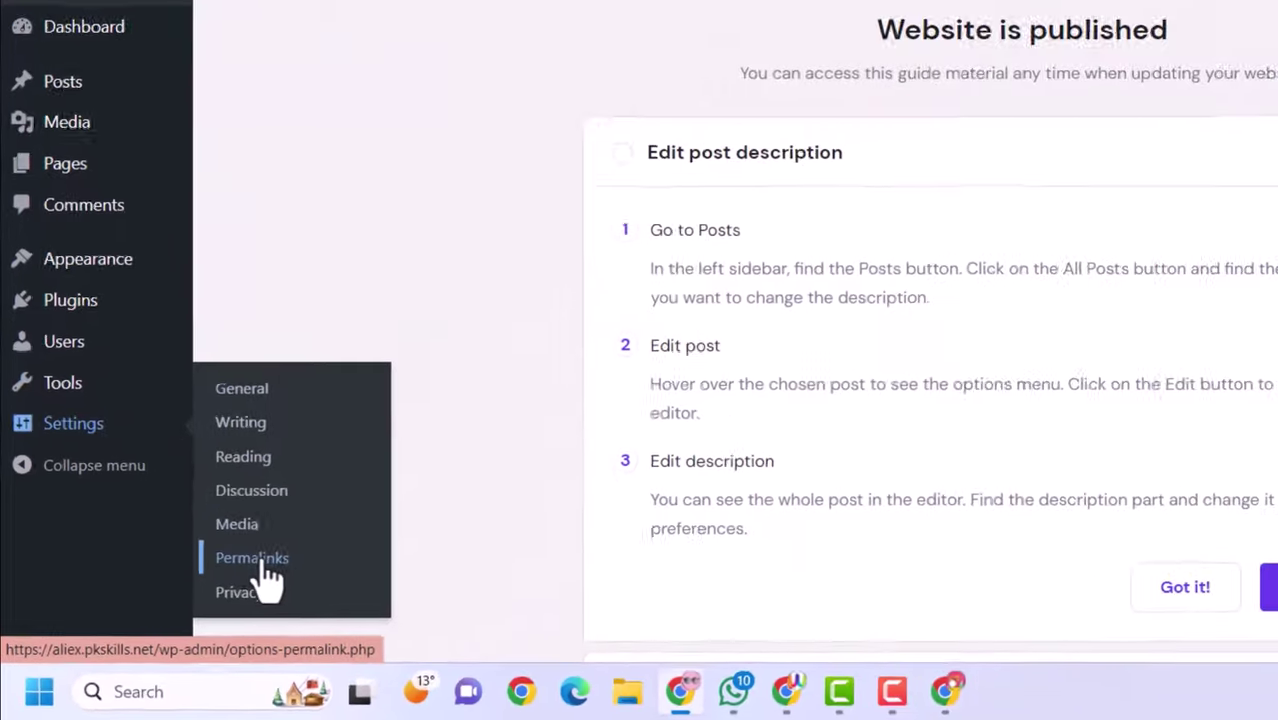
click(312, 519)
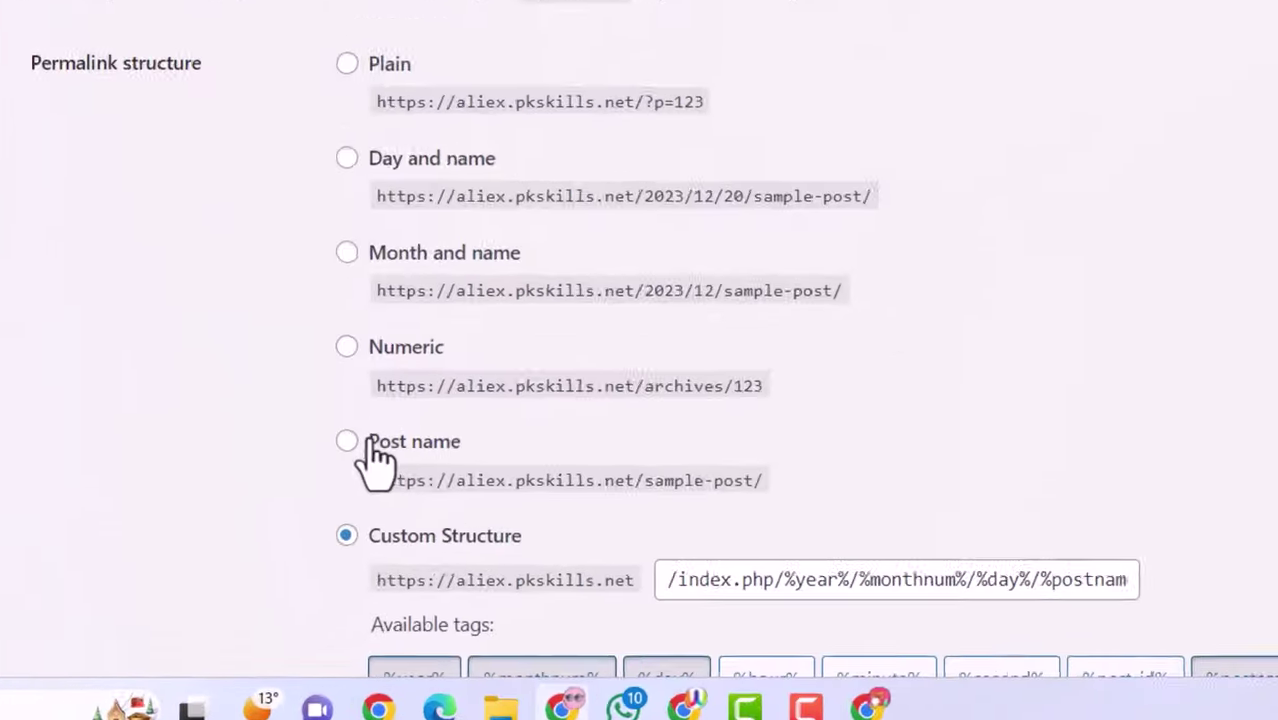
click(372, 447)
scroll(710, 420, down, 5)
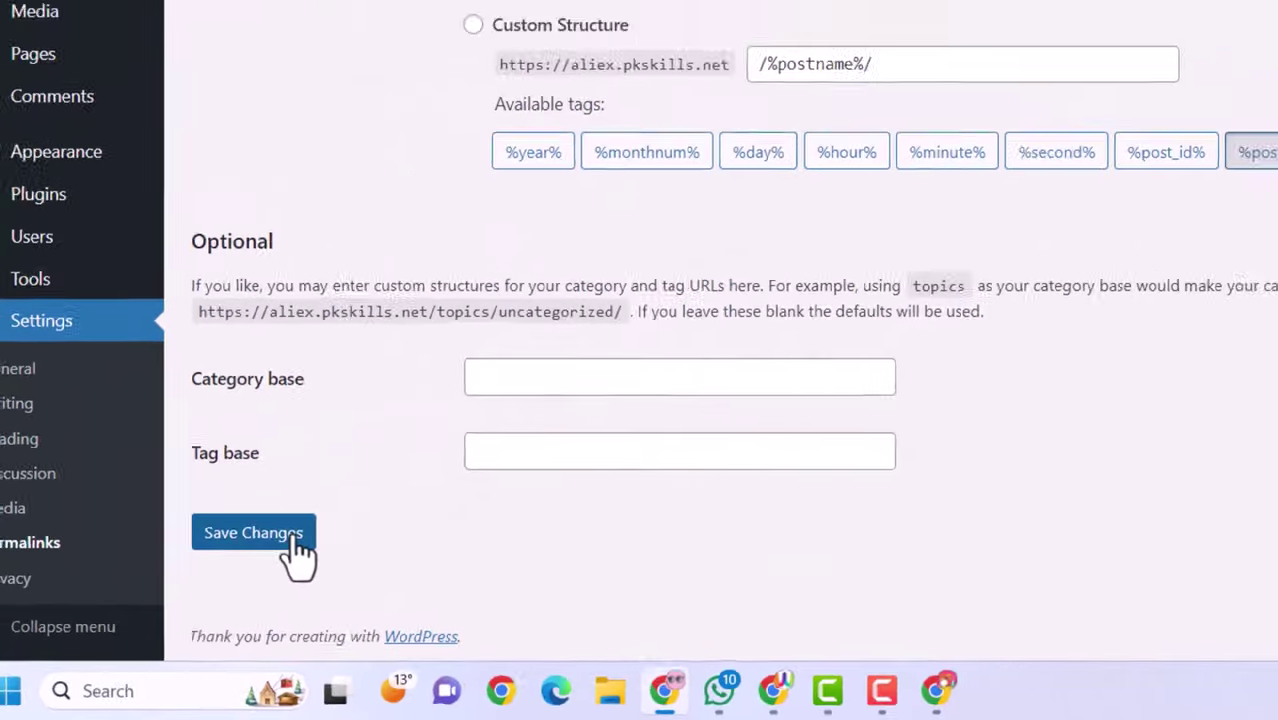
click(293, 538)
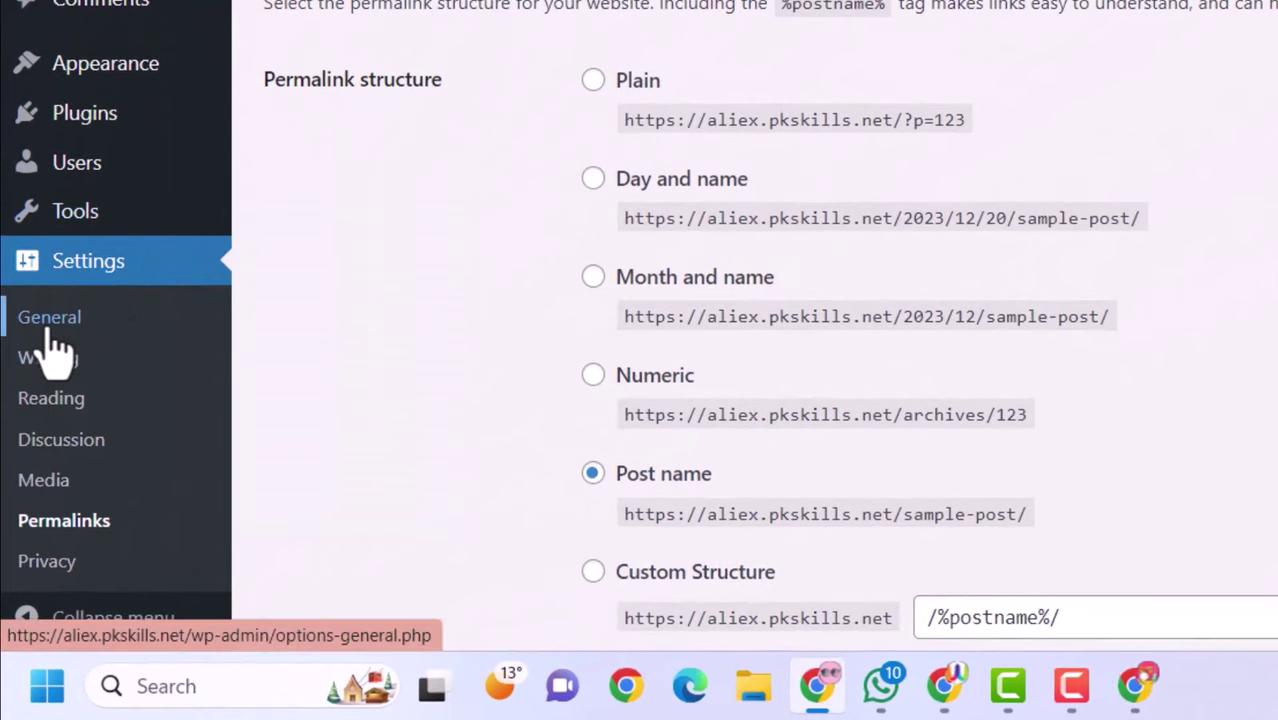
click(47, 331)
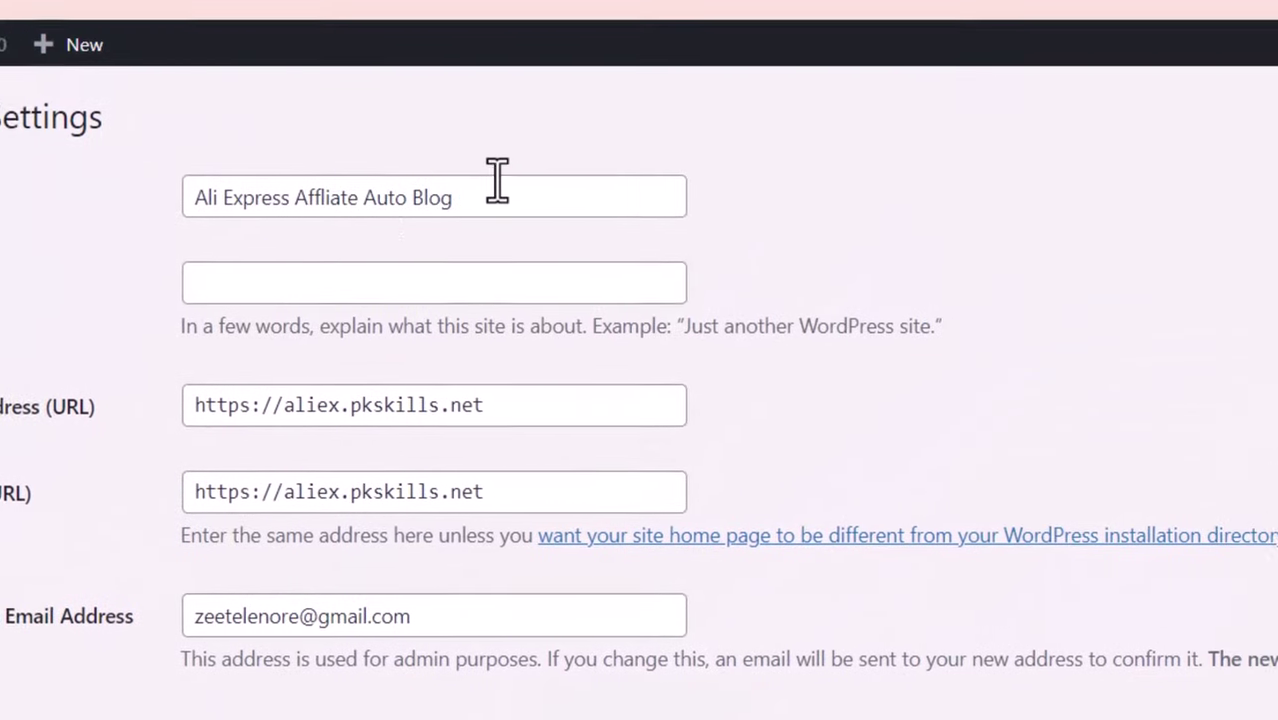
click(498, 215)
drag(498, 215, 172, 220)
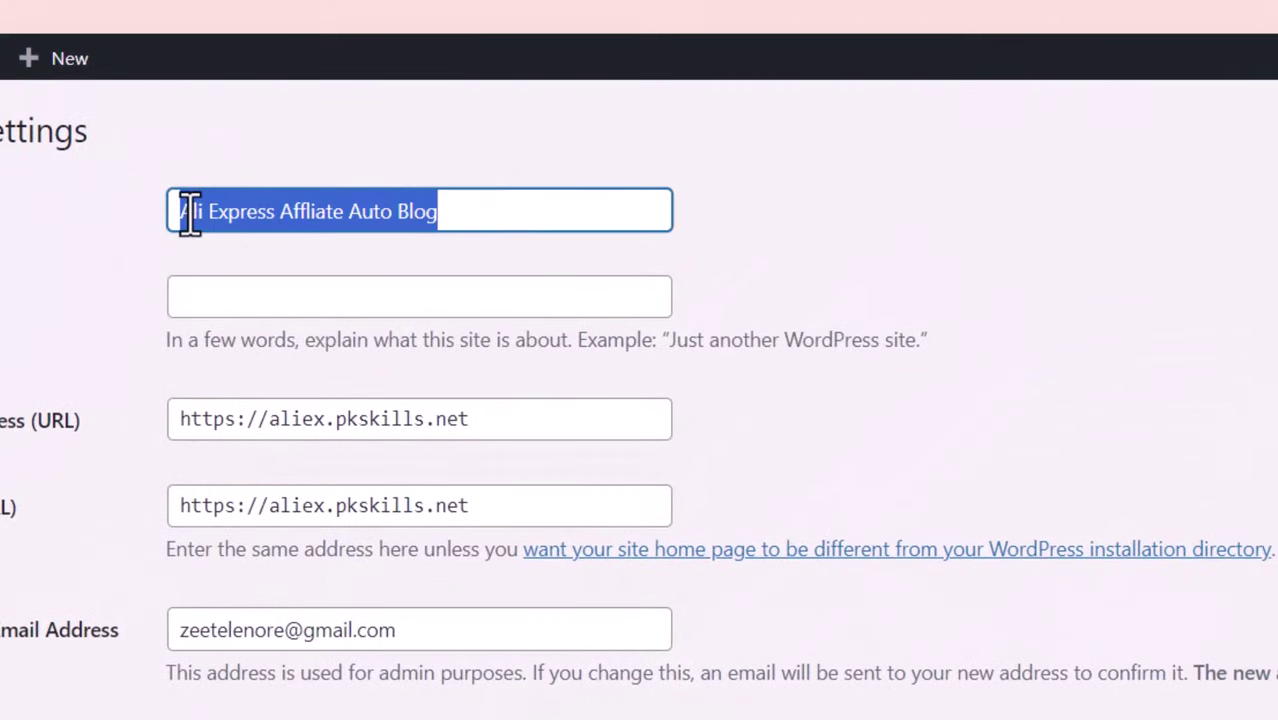
click(184, 211)
click(242, 295)
scroll(1210, 640, down, 5)
scroll(1210, 640, up, 5)
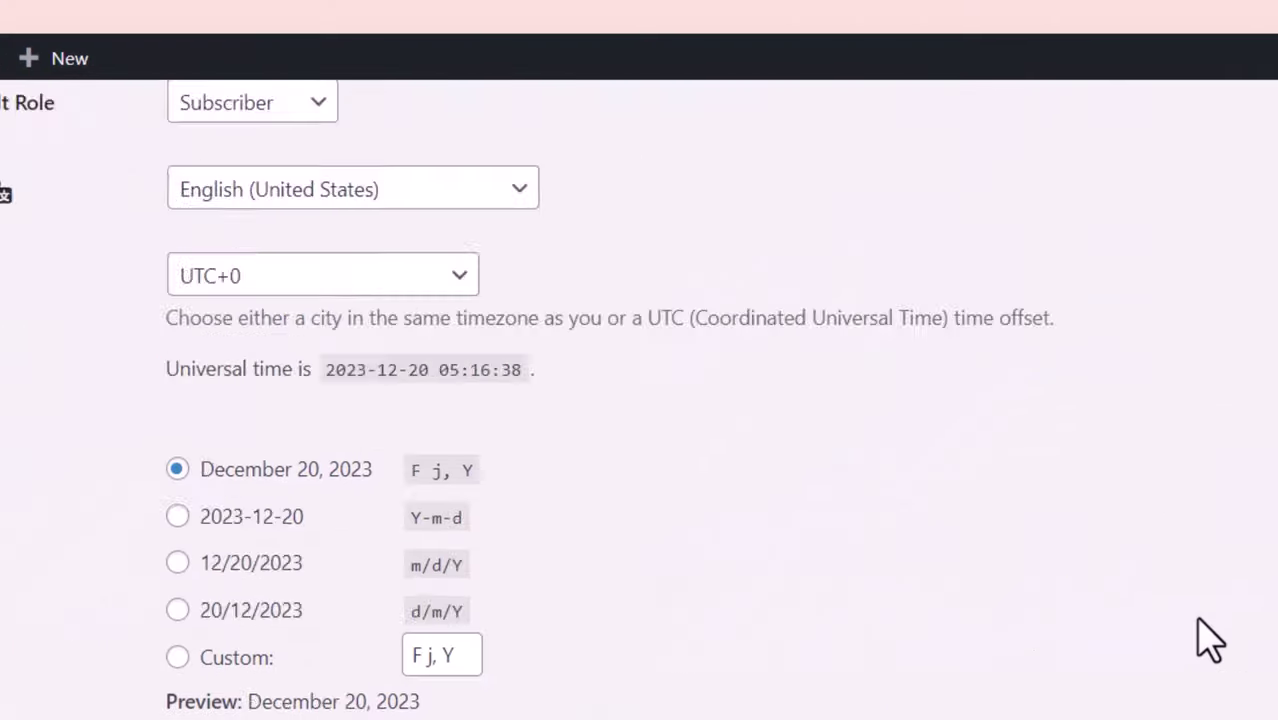
scroll(1210, 640, up, 1)
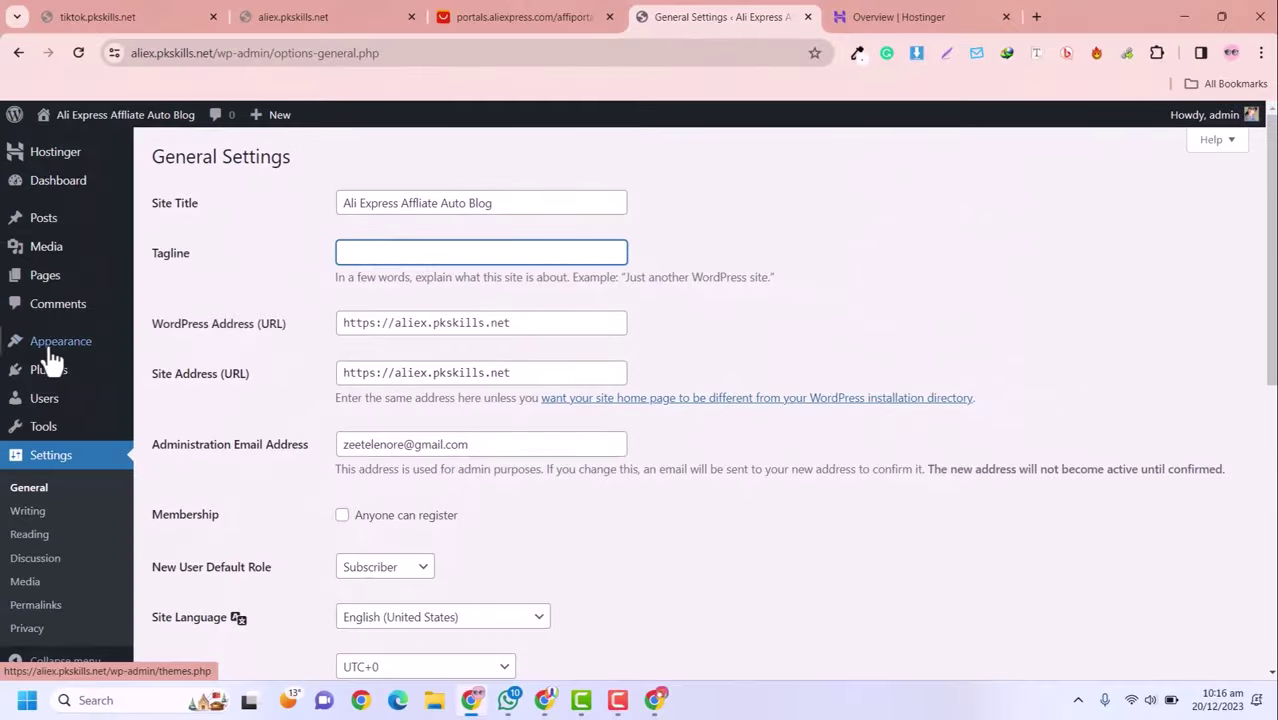
mouse_move(0, 400)
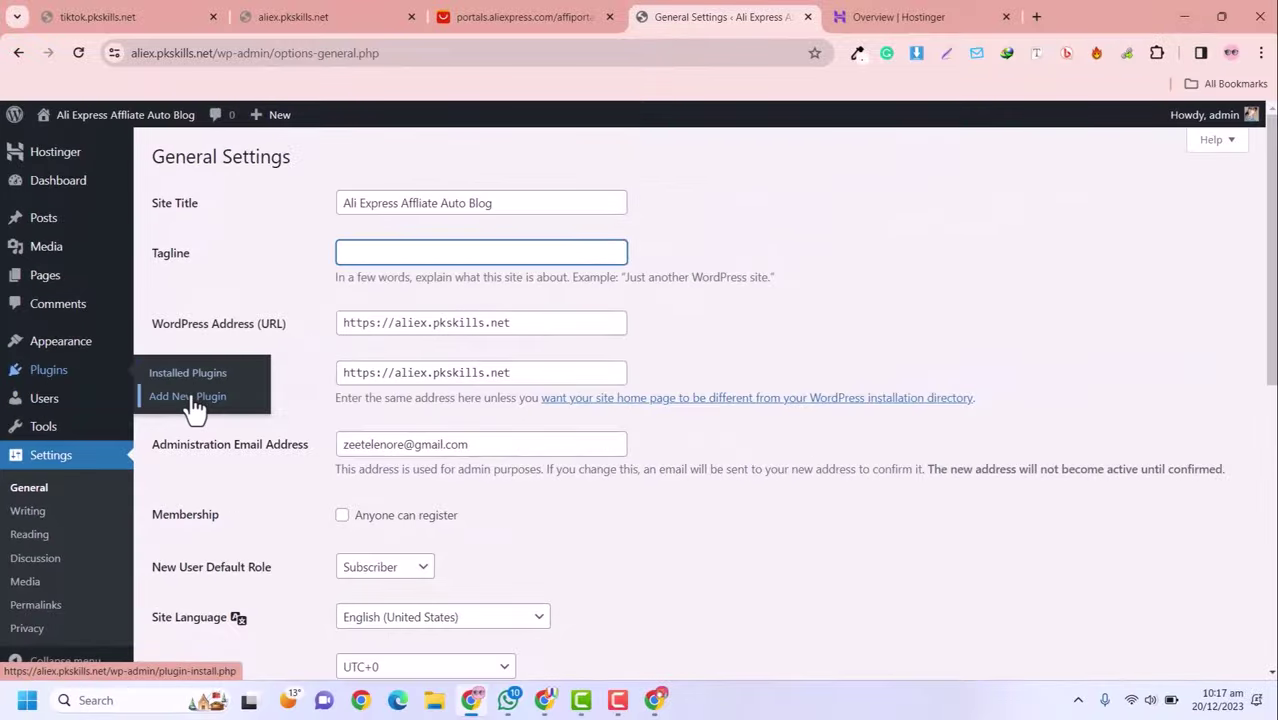
Step: Upload wp-automatic_v3.73.1.zip as a new plugin, install it and activate it
click(191, 399)
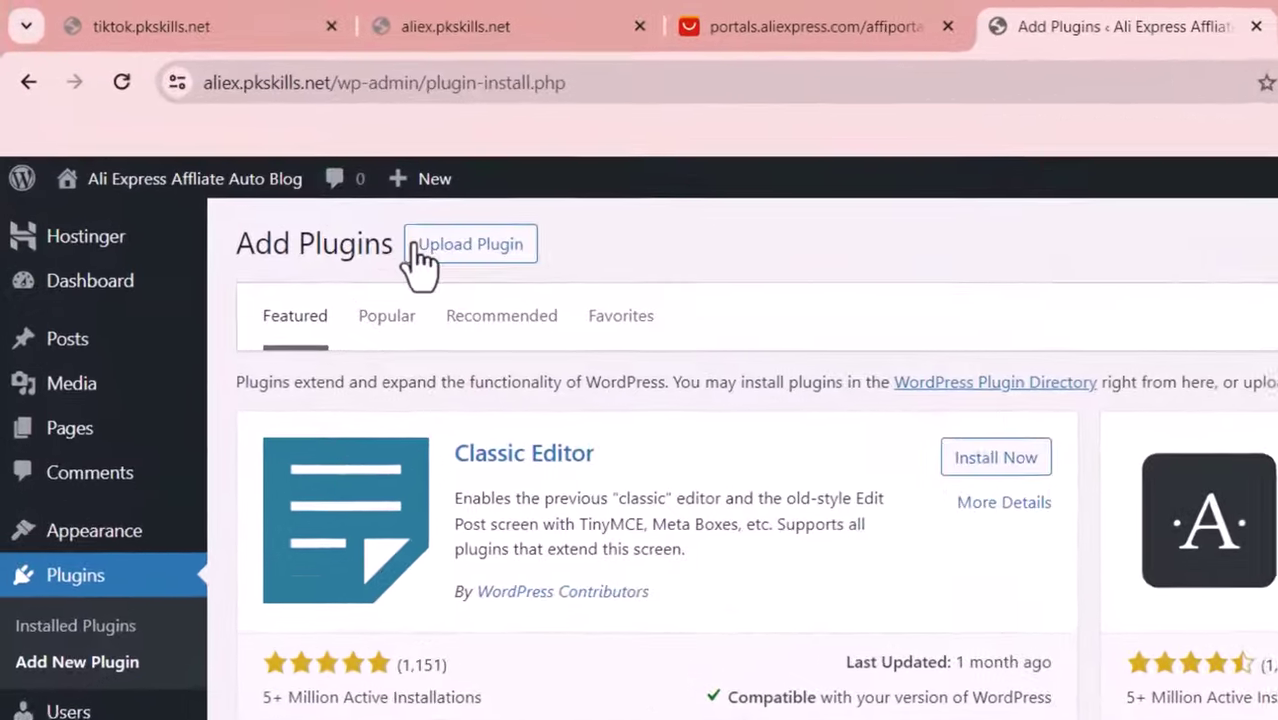
click(422, 255)
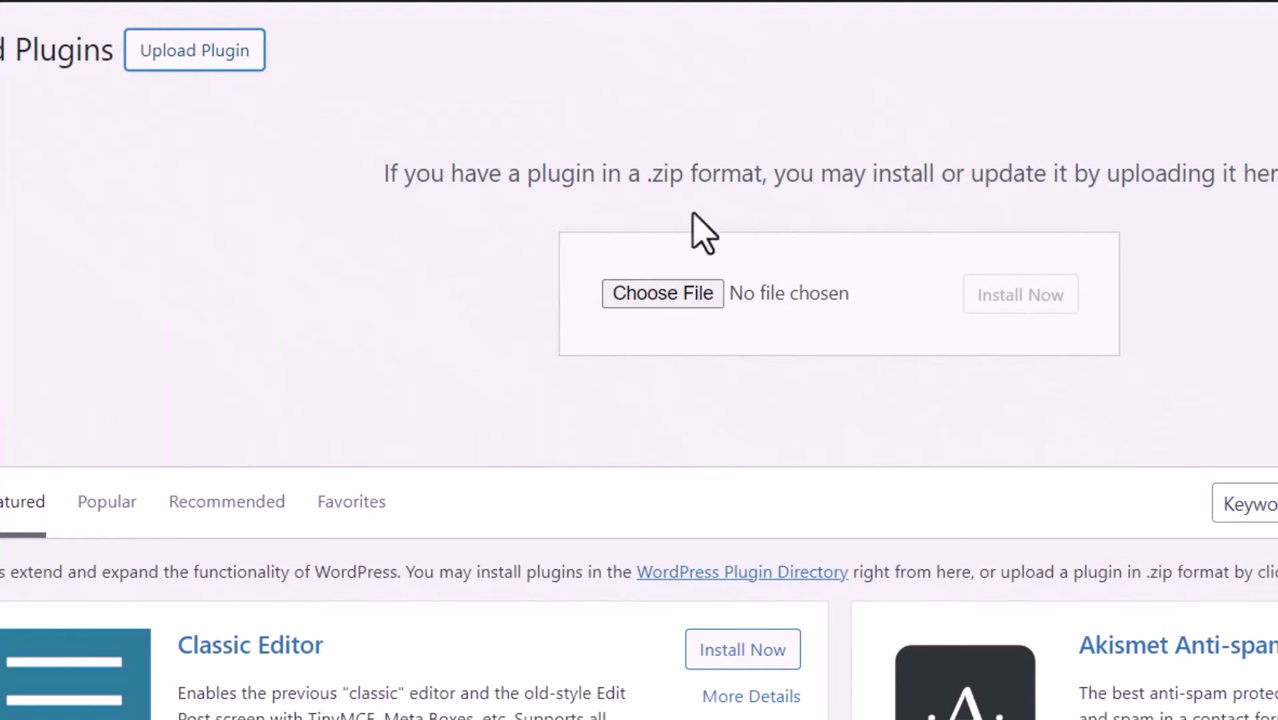
click(682, 298)
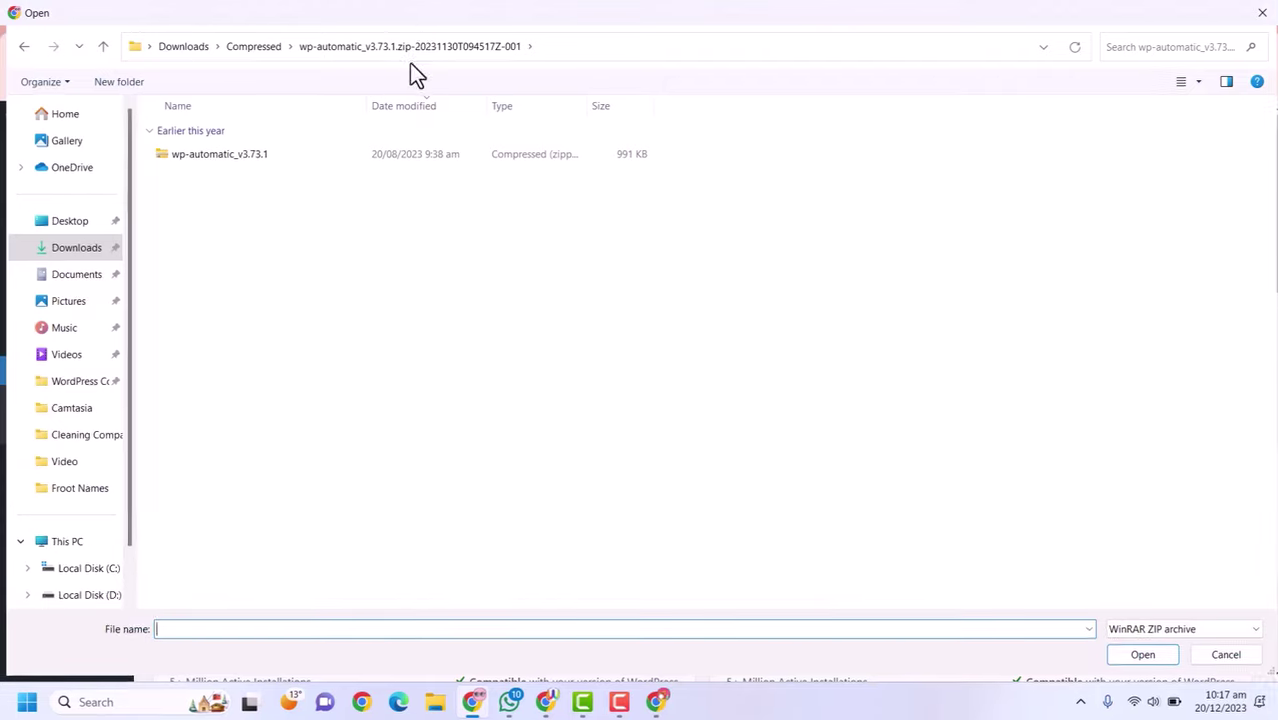
click(271, 157)
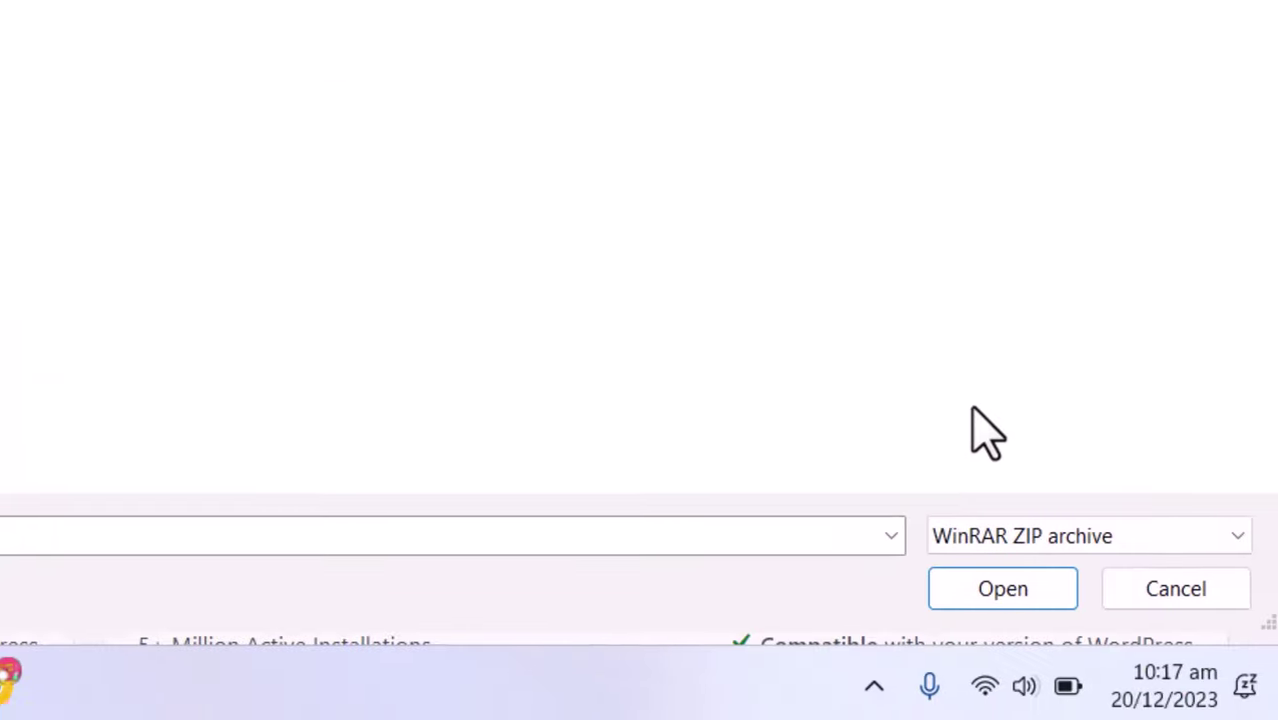
click(1003, 588)
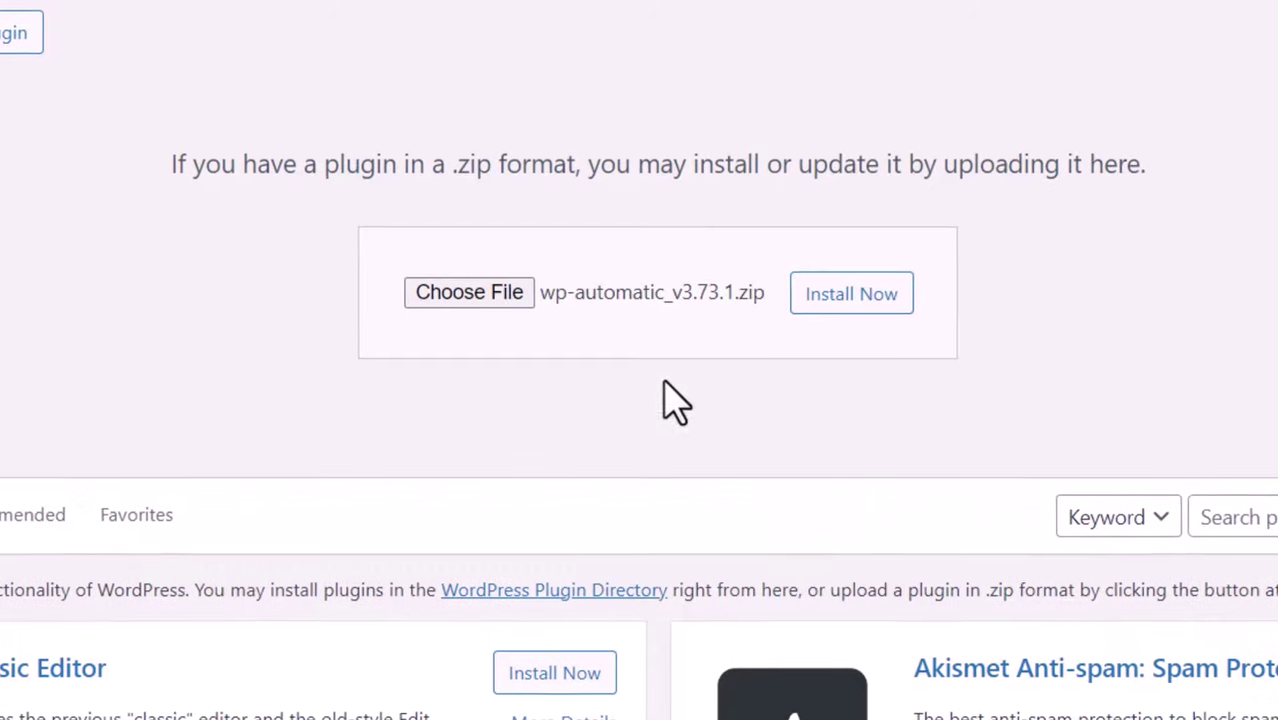
click(815, 300)
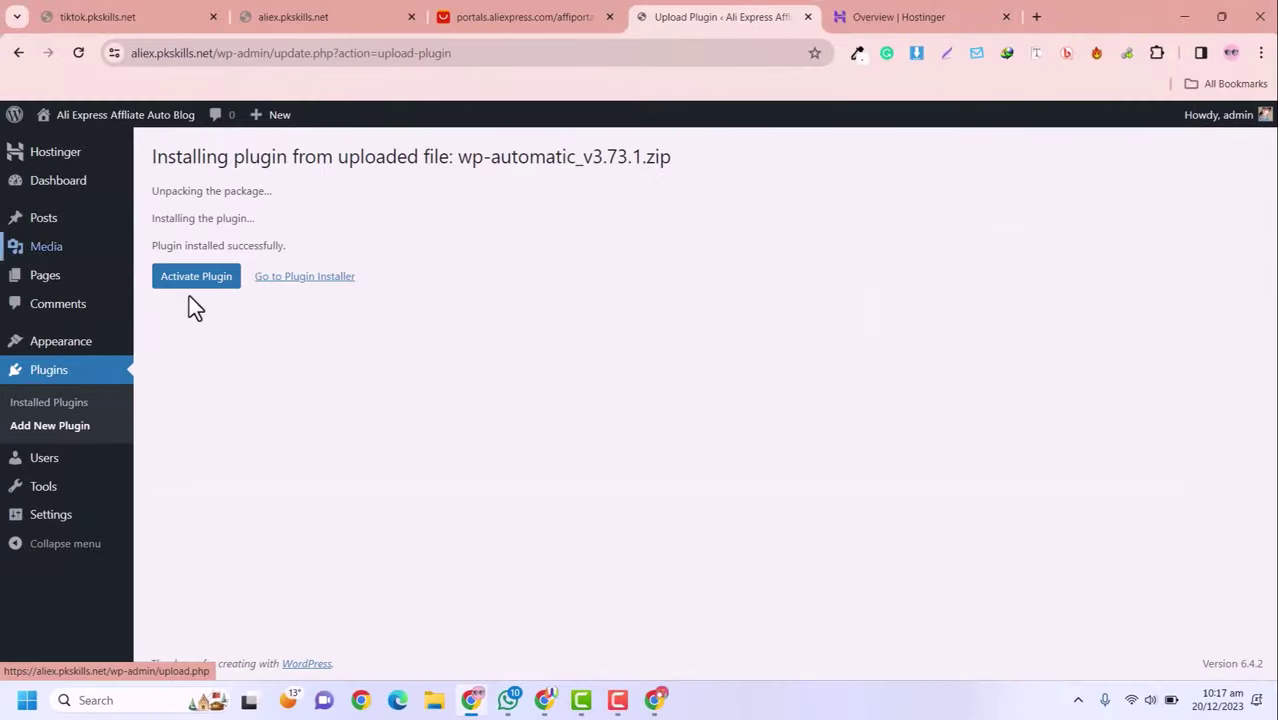
click(212, 287)
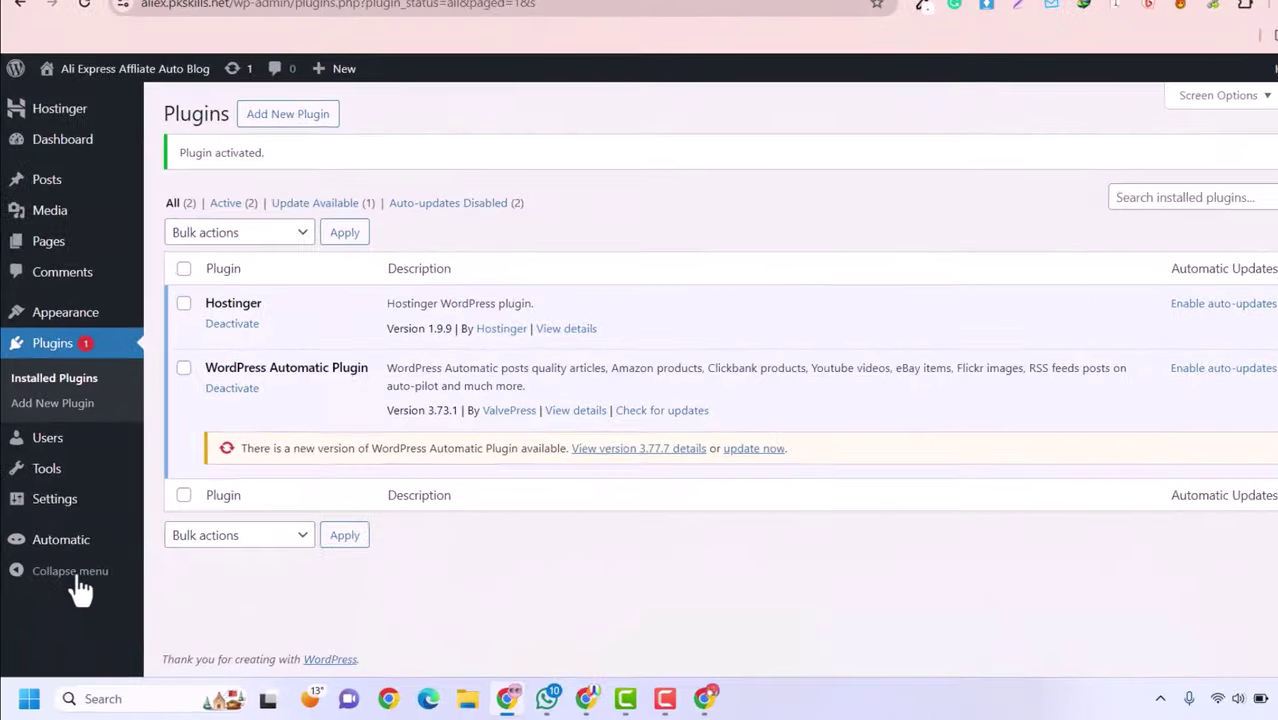
mouse_move(56, 562)
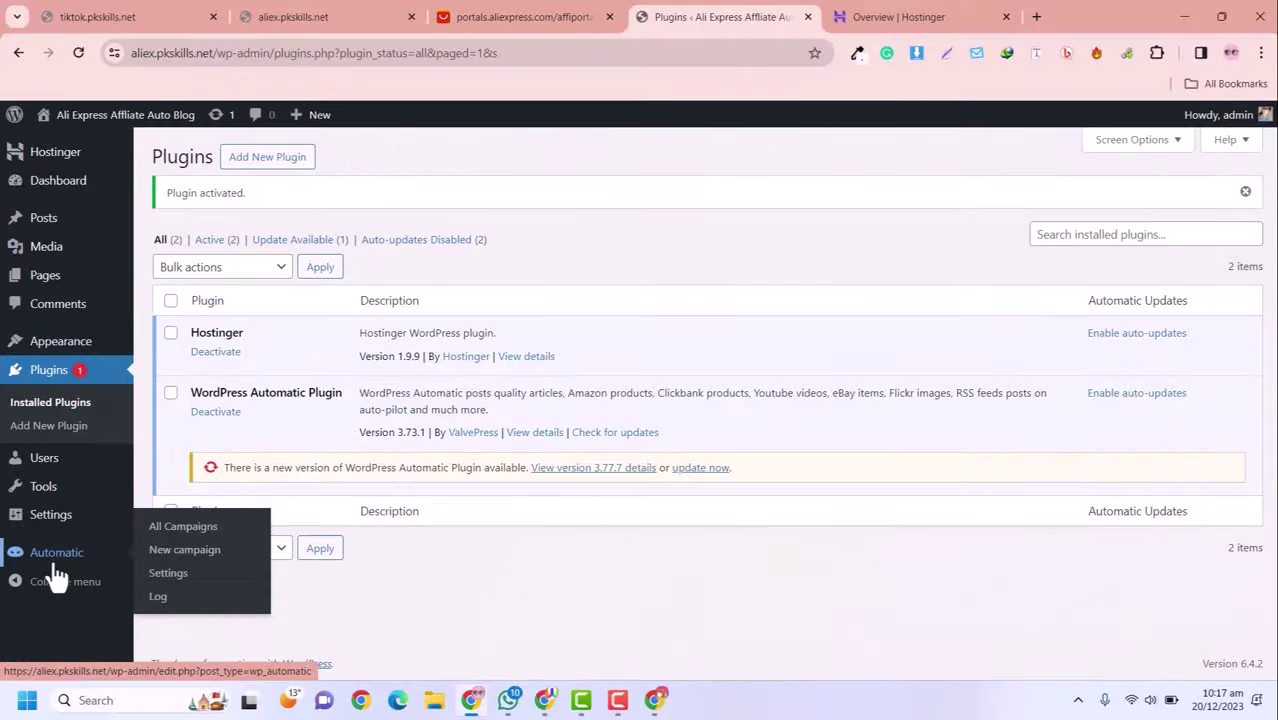
Step: Locate the AliExpress xman_t cookie and Tracking ID fields in Automatic > Settings
click(170, 575)
scroll(755, 400, down, 4)
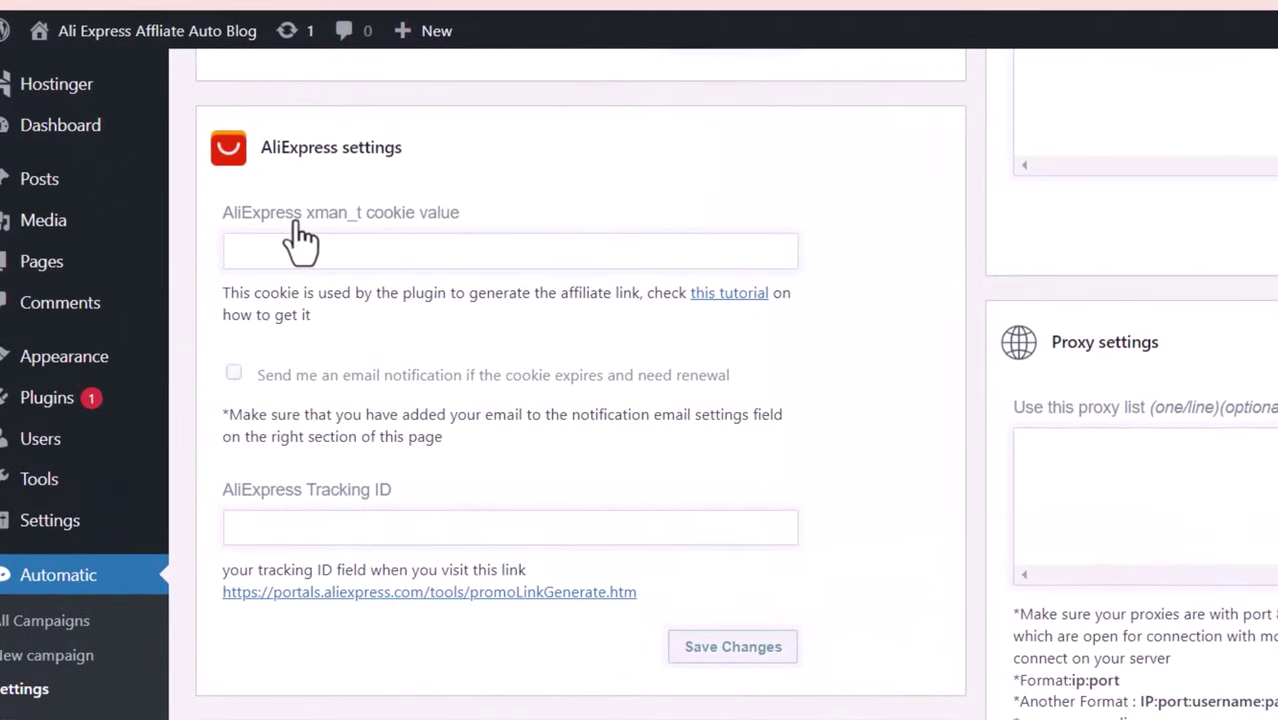
click(252, 240)
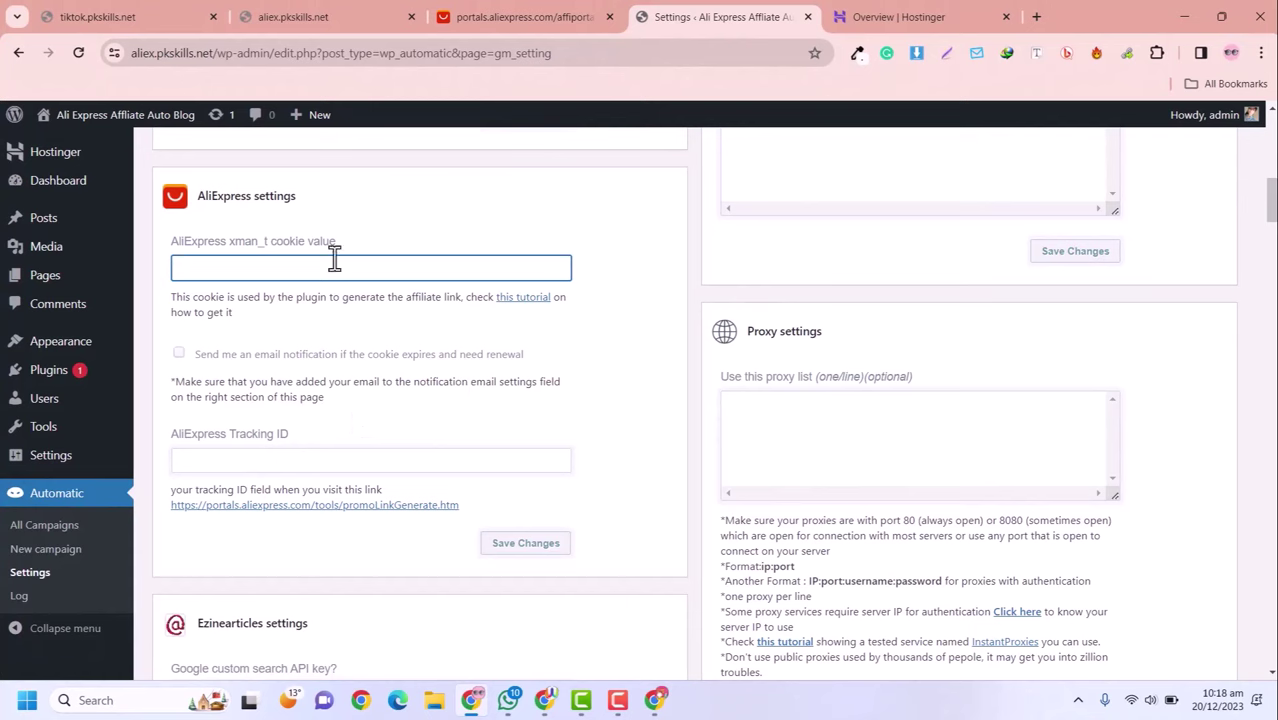
click(322, 463)
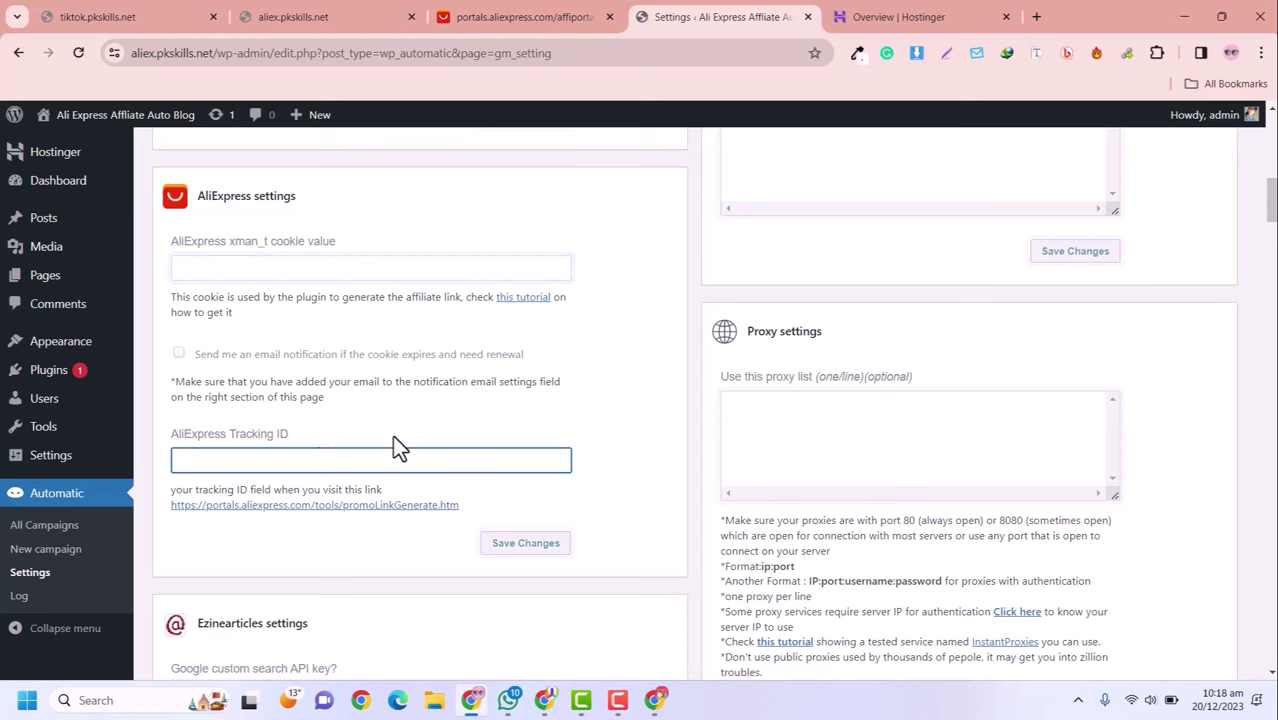
Step: Open the xman_t cookie tutorial link and move to the AliExpress Portals Link Generator
click(473, 331)
click(308, 268)
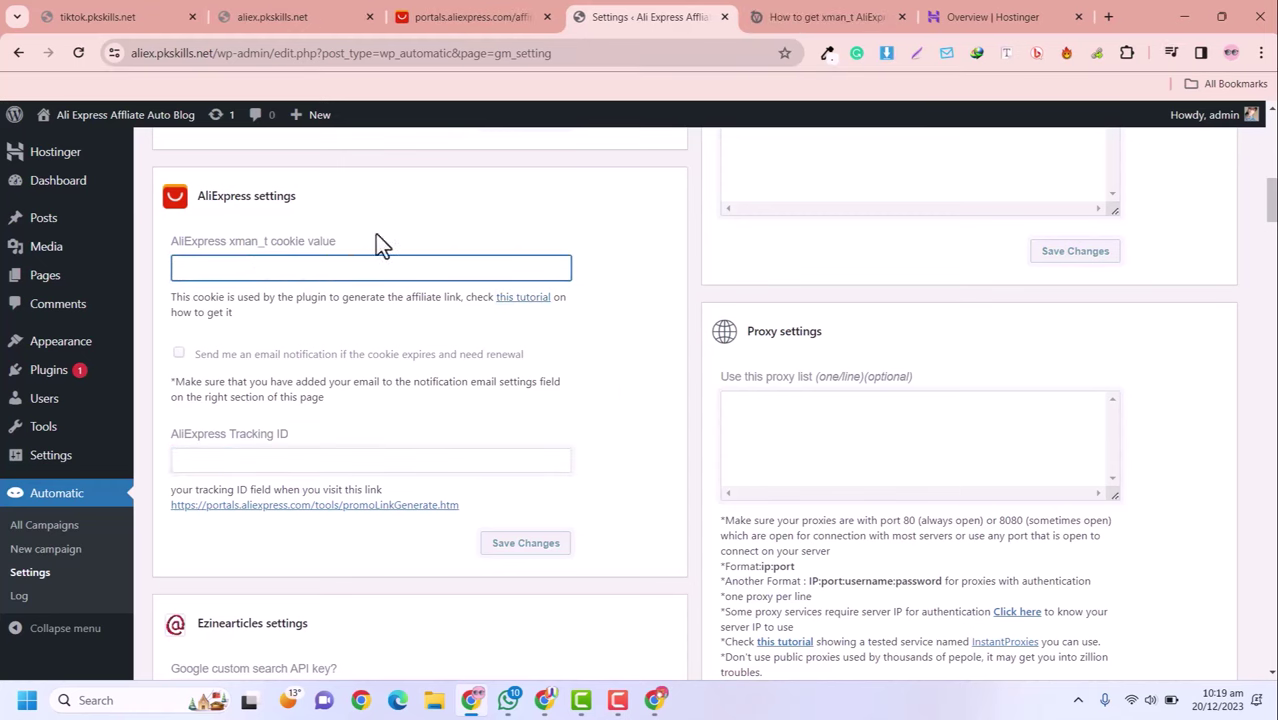
click(427, 15)
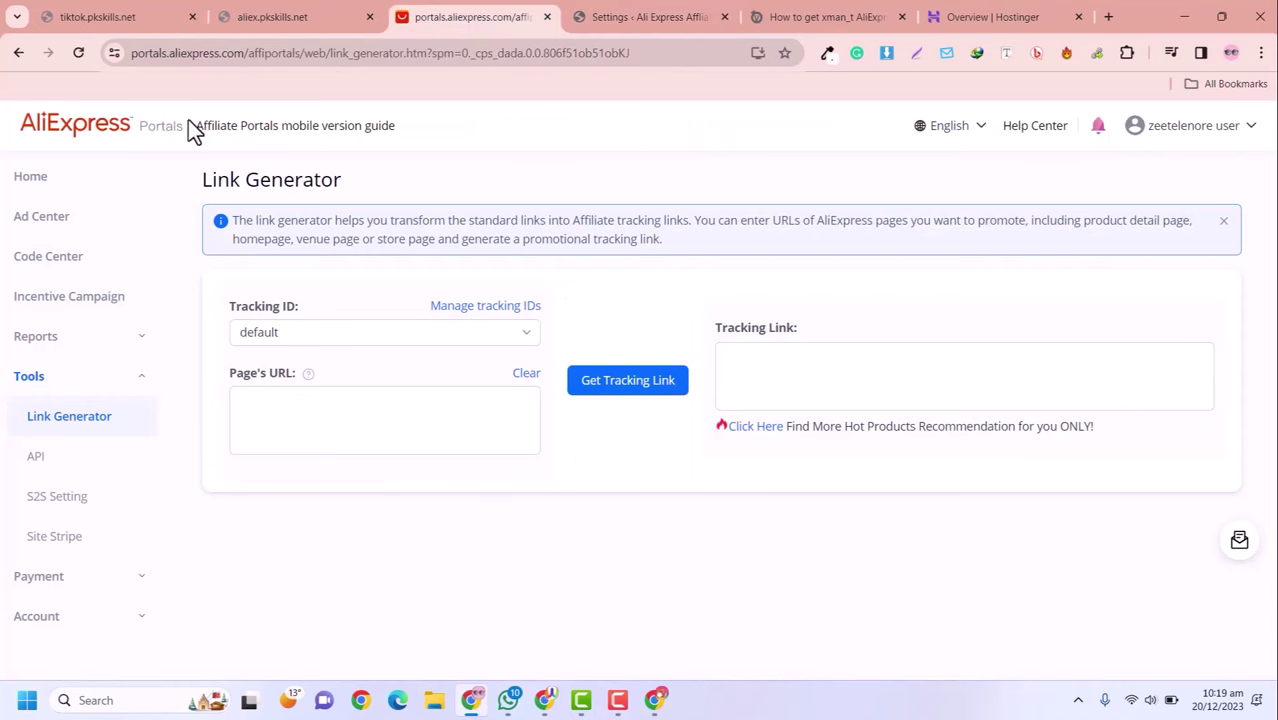
Step: Reload the Link Generator and open developer tools on the Application panel
click(72, 427)
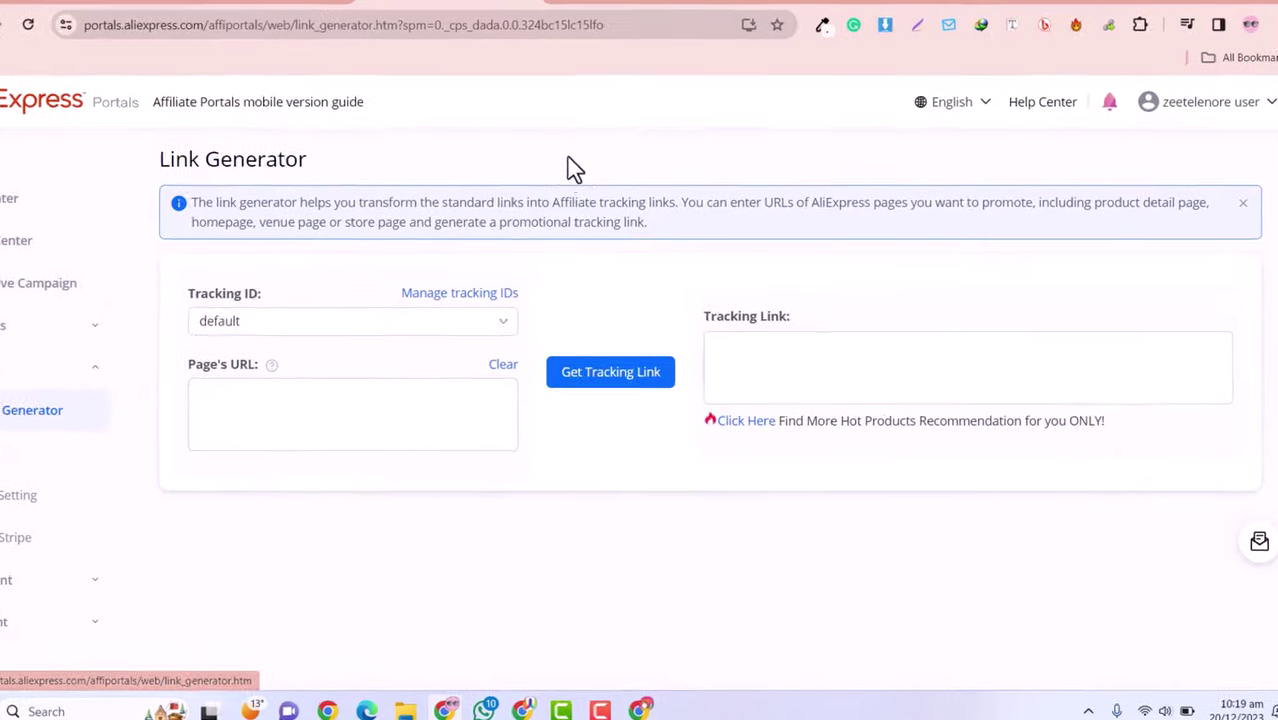
right_click(578, 166)
click(668, 622)
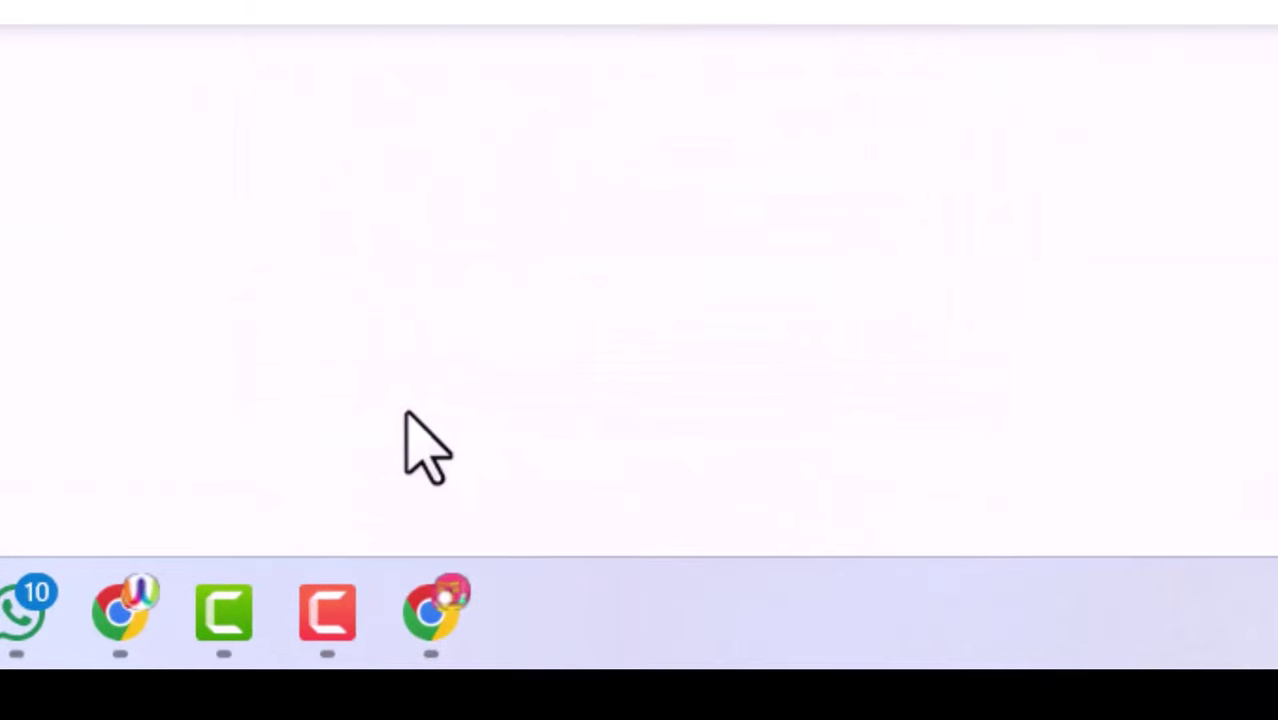
right_click(600, 98)
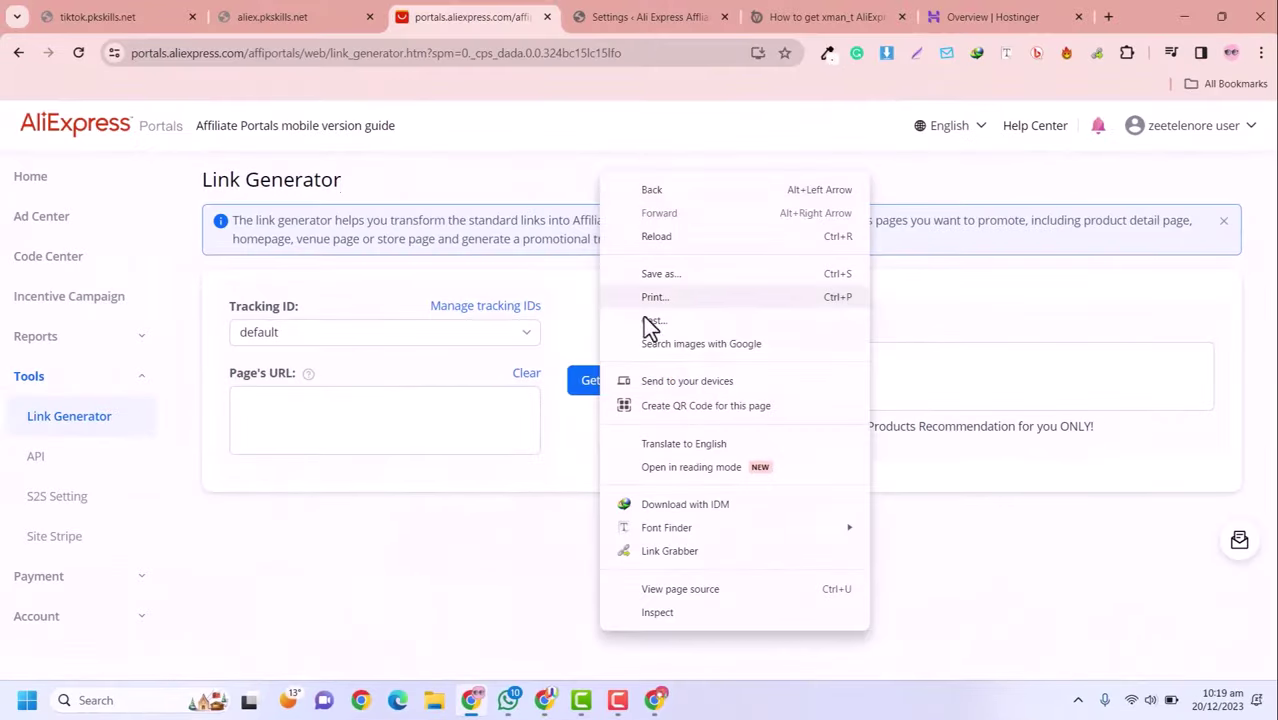
click(667, 610)
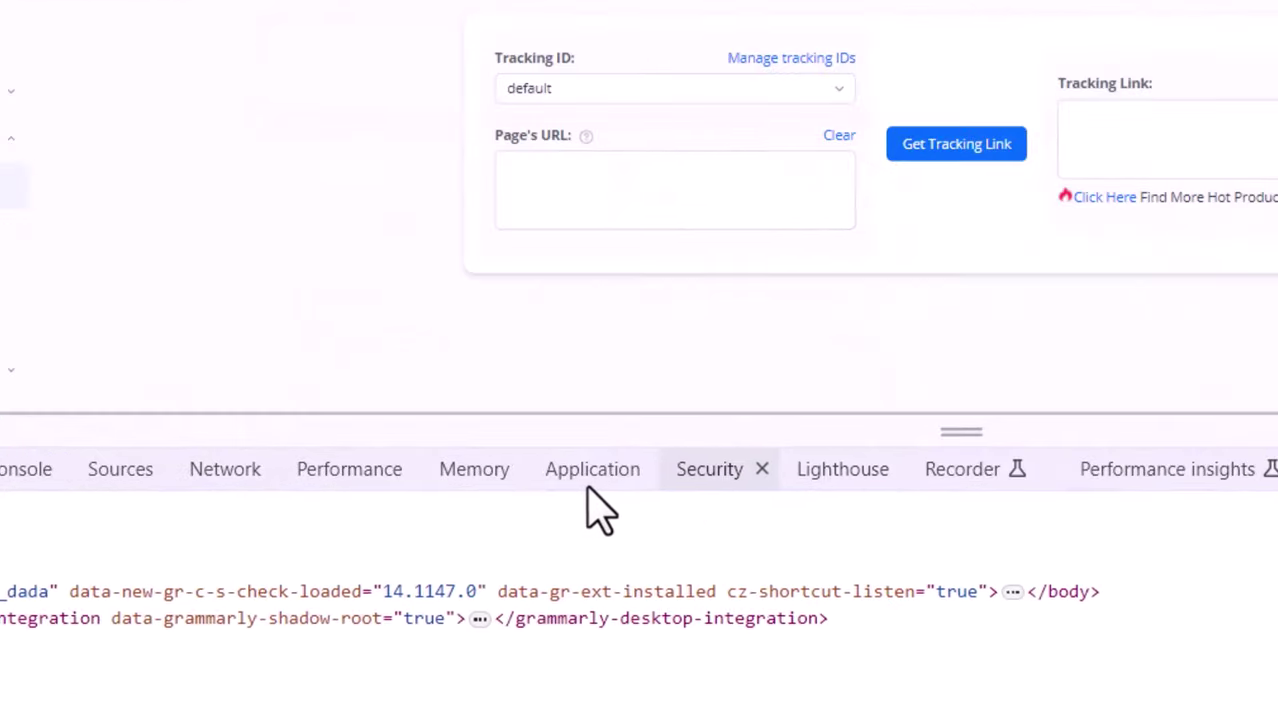
click(443, 503)
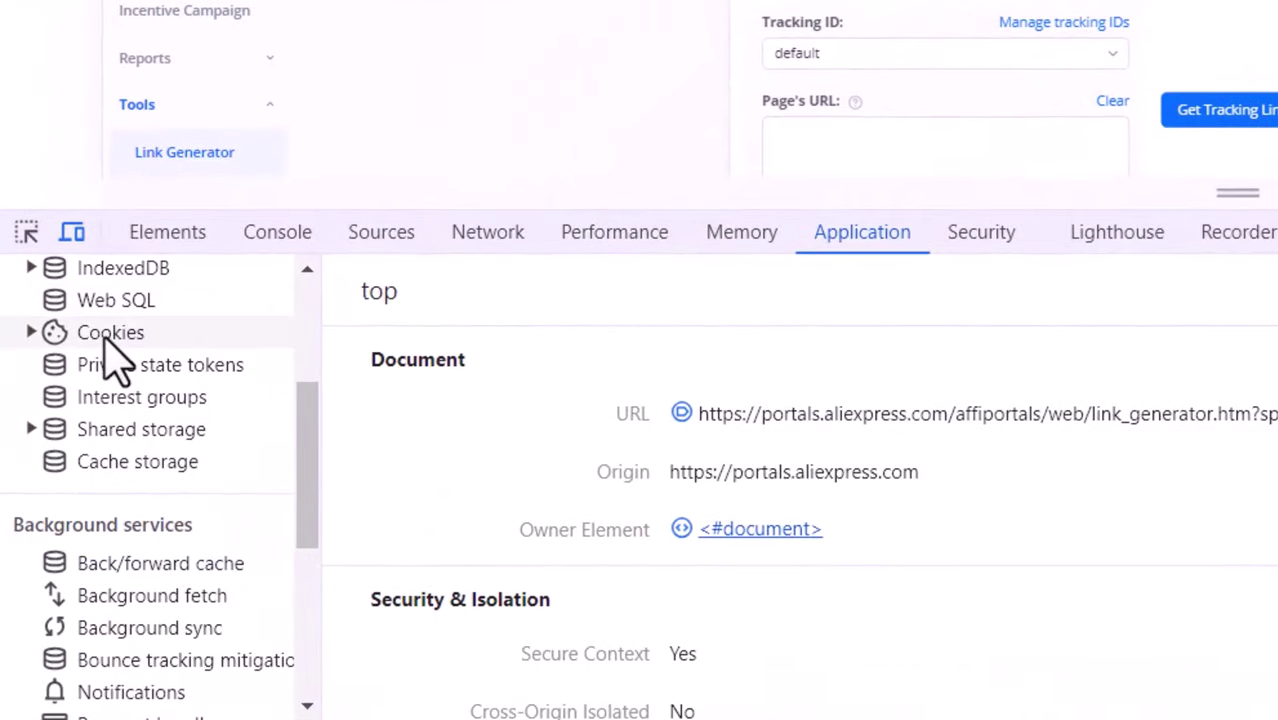
Step: List the portals.aliexpress.com cookies and select the full xman_t cookie value
click(110, 335)
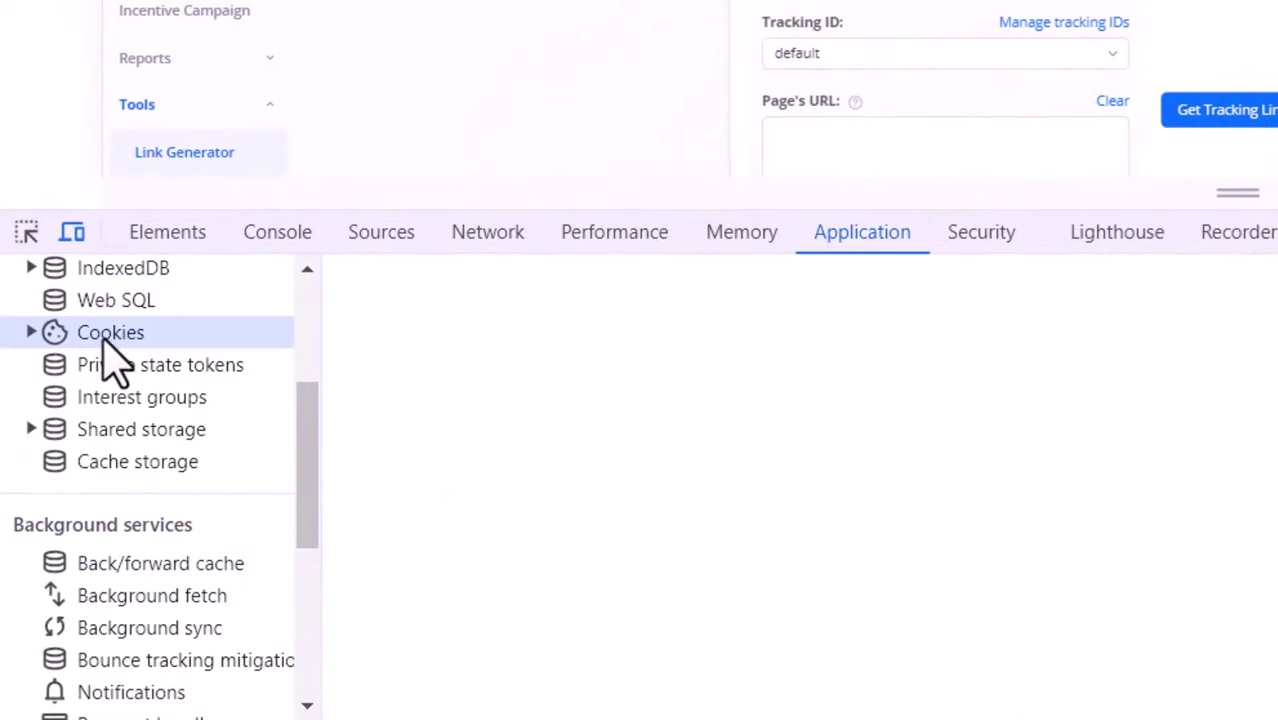
click(31, 332)
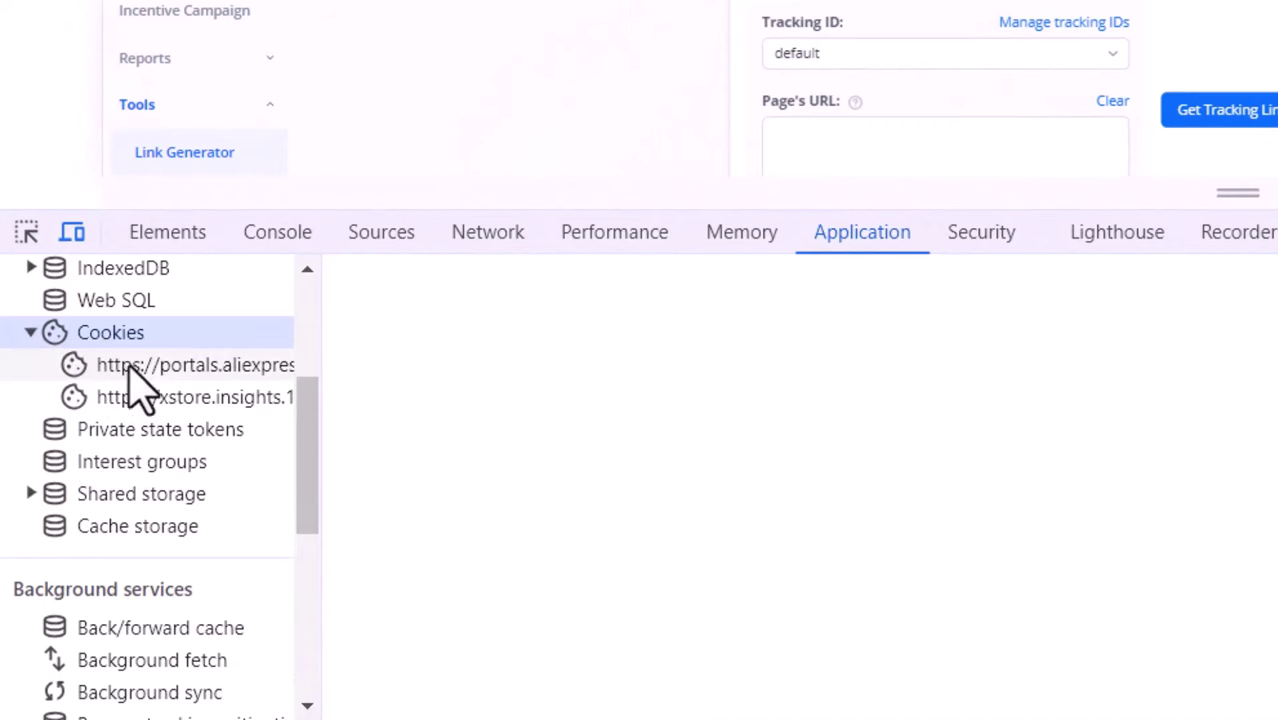
click(157, 378)
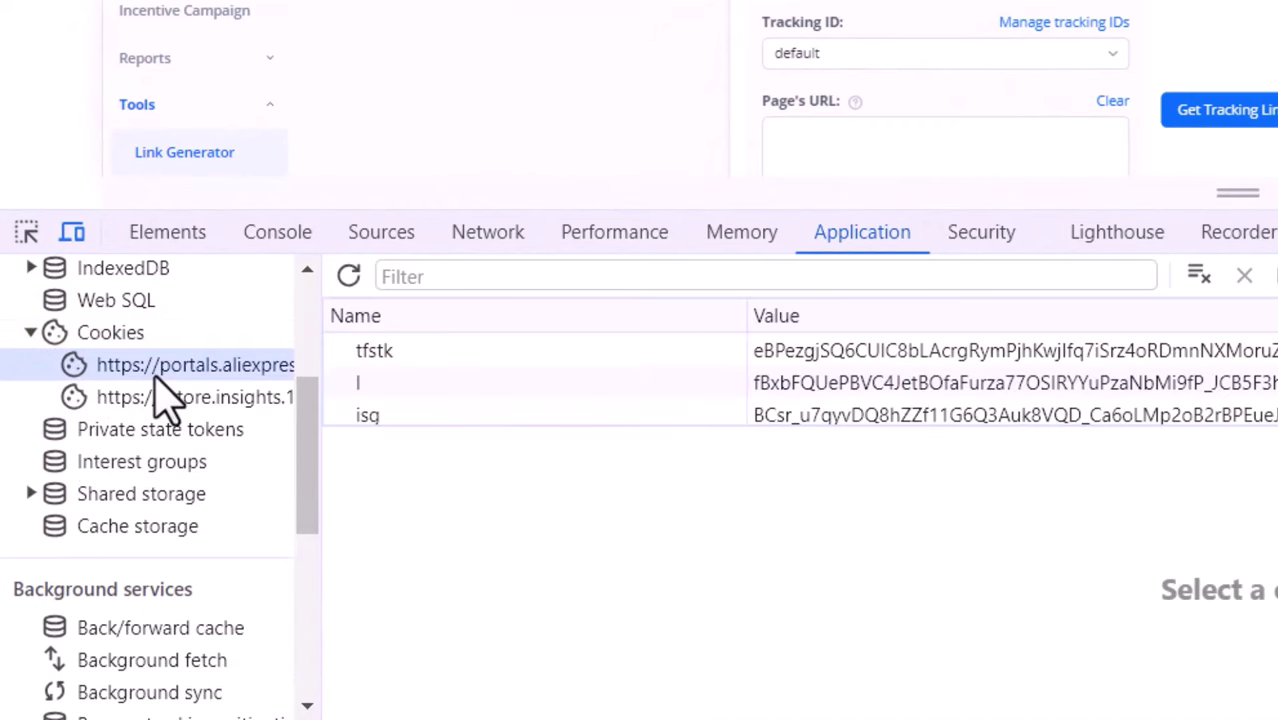
scroll(1268, 395, down, 2)
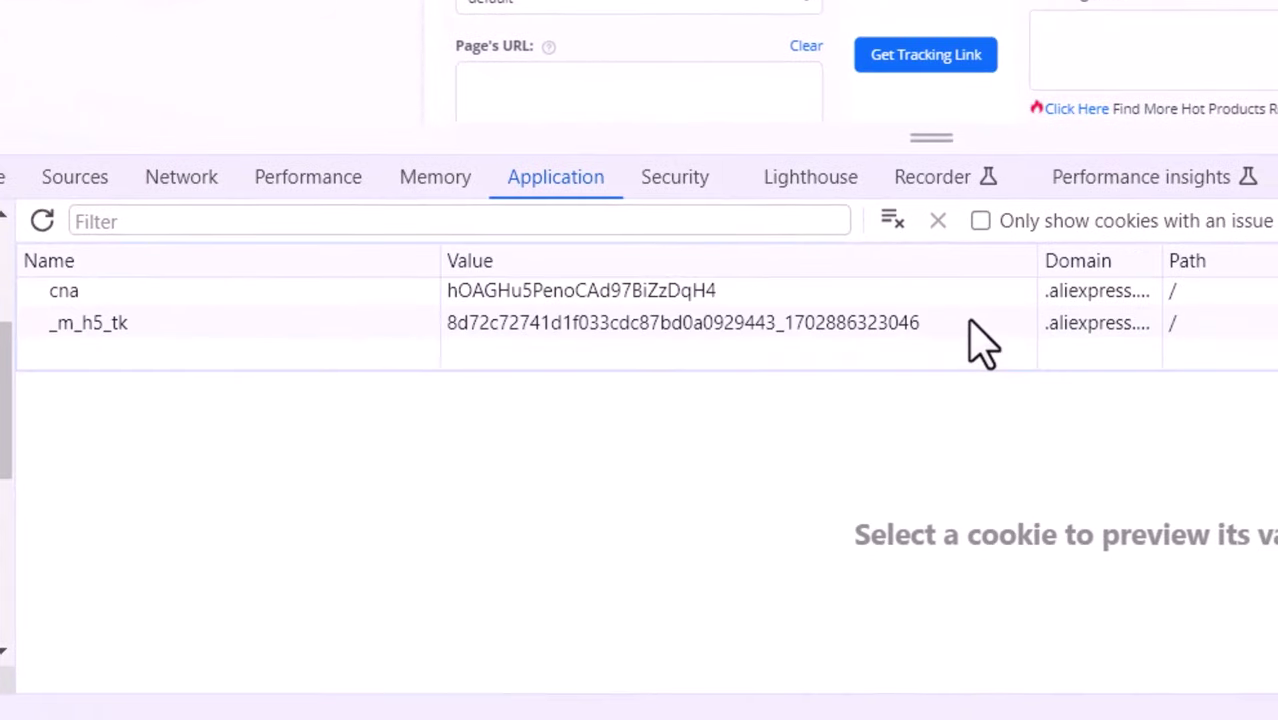
scroll(980, 340, down, 2)
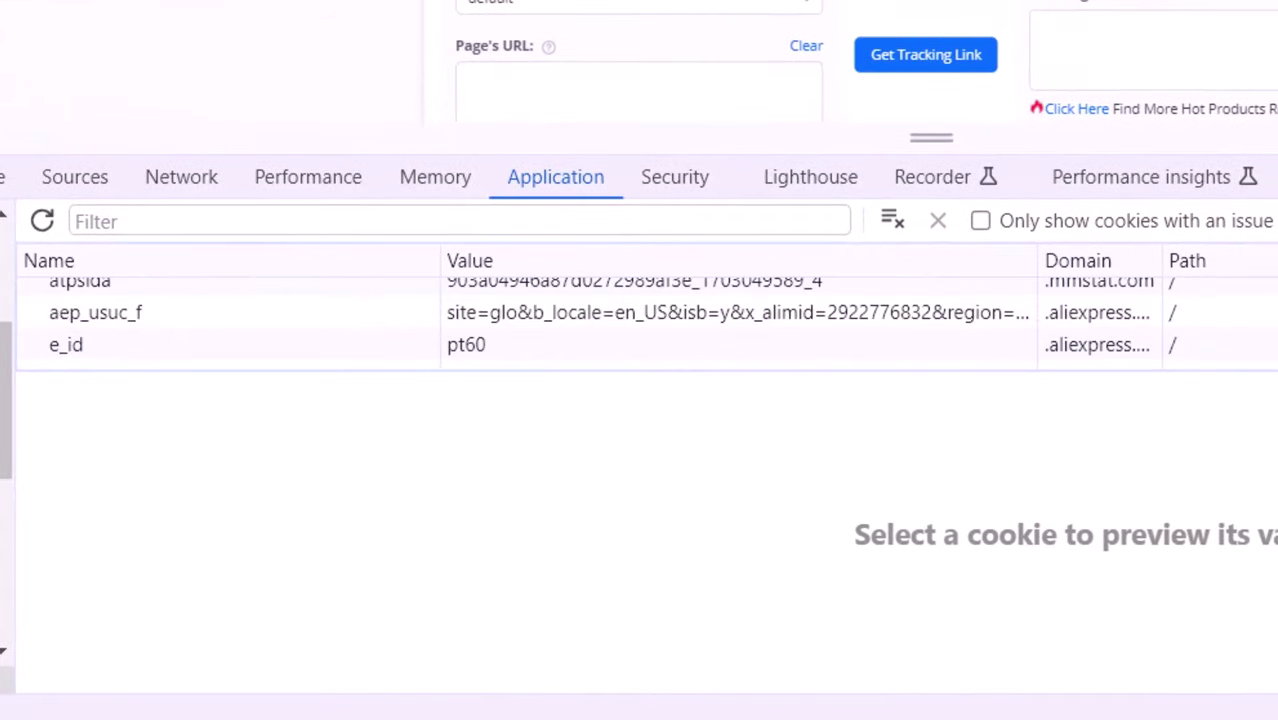
scroll(640, 325, up, 5)
scroll(640, 328, down, 3)
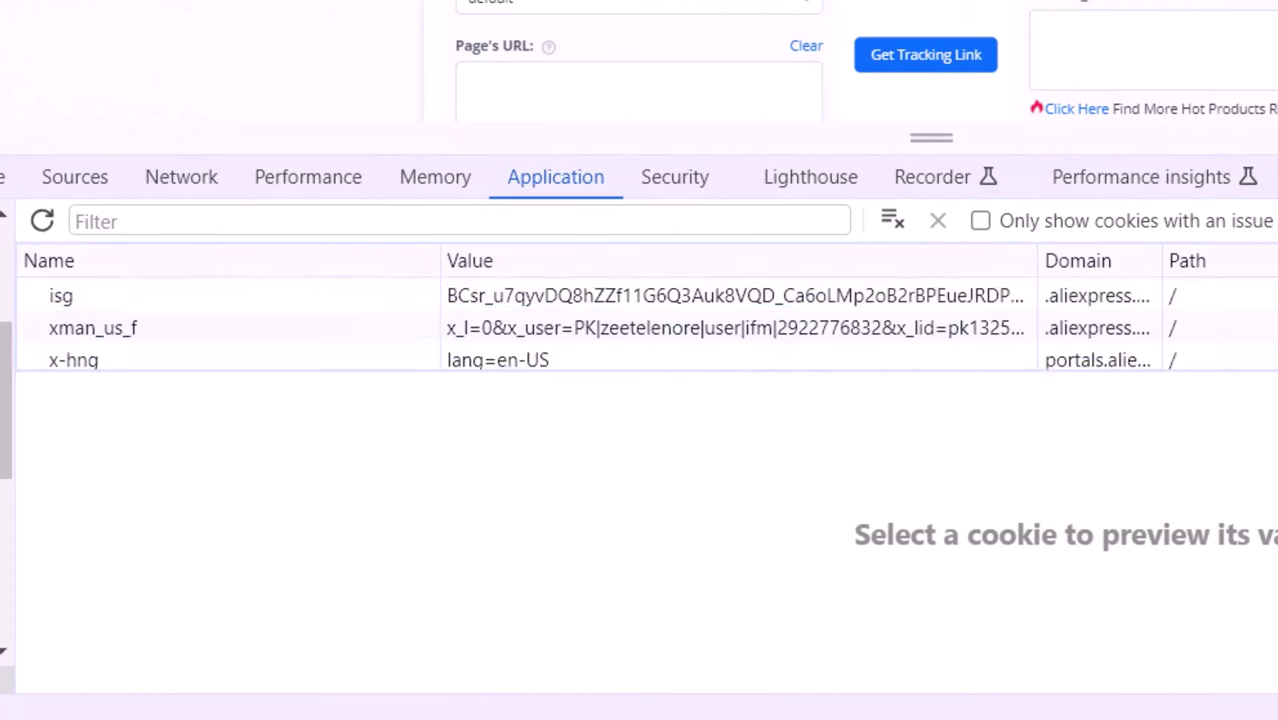
scroll(451, 340, up, 3)
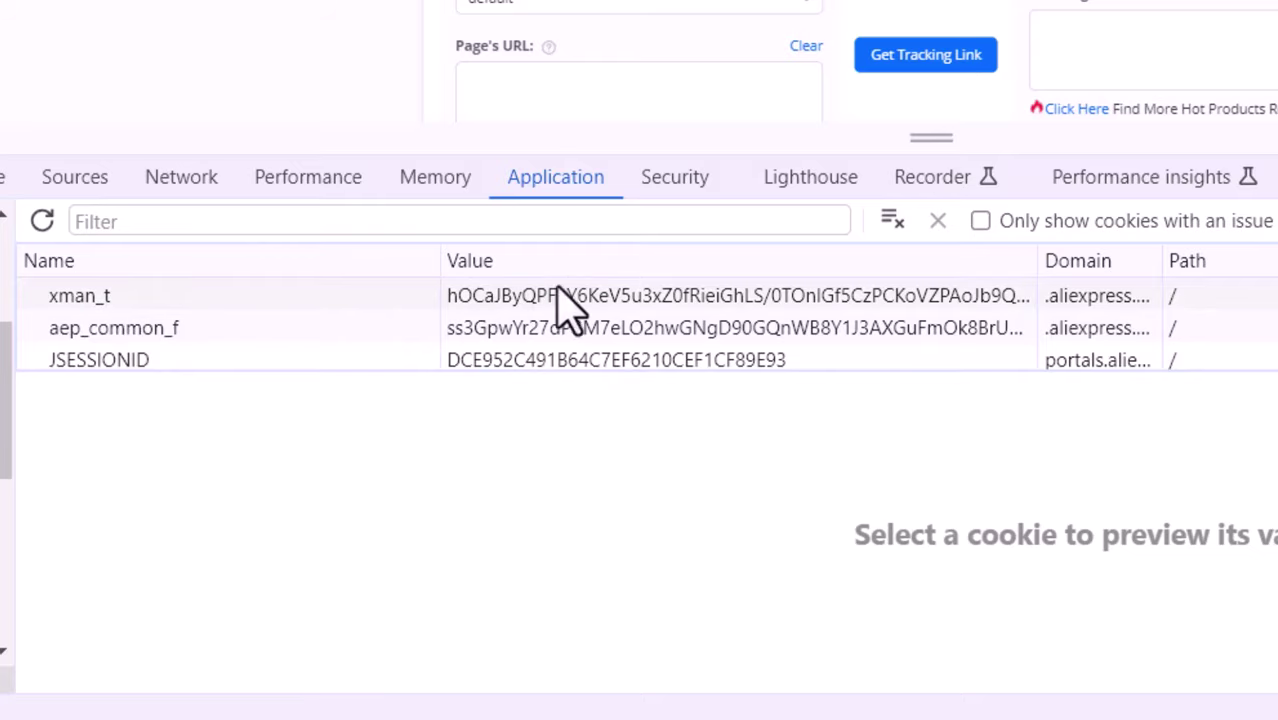
click(620, 296)
double_click(620, 296)
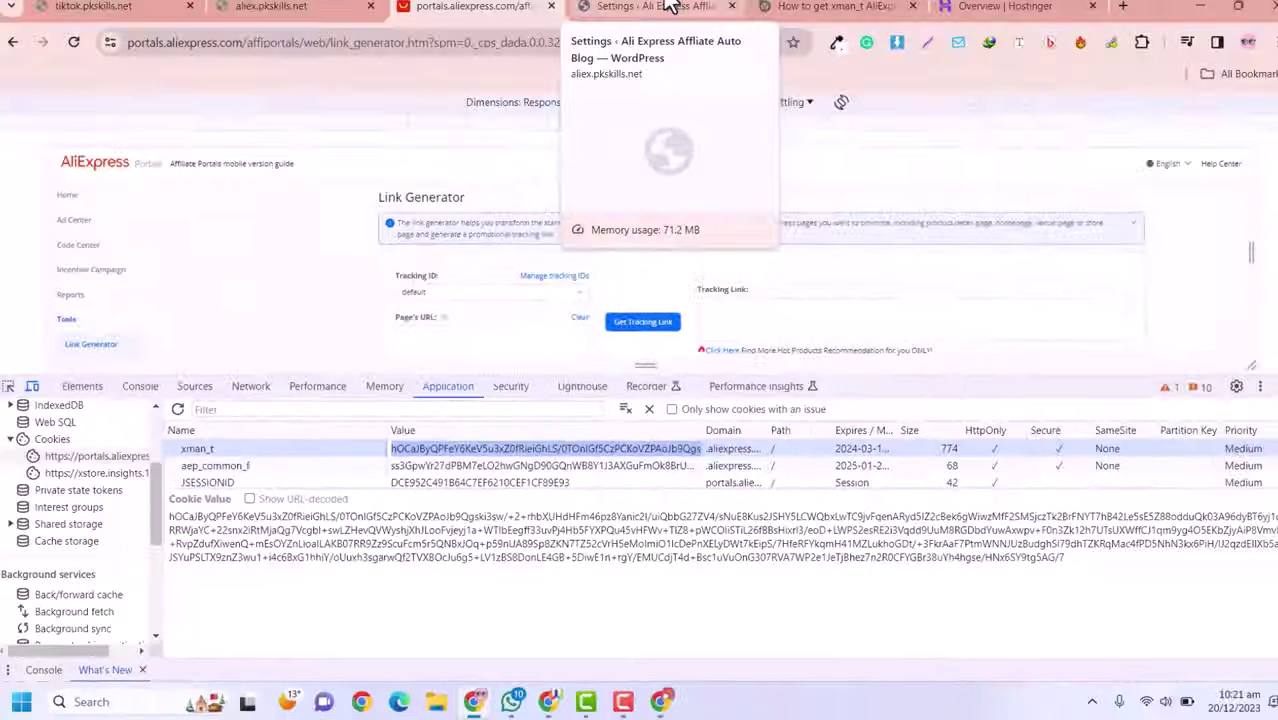
Step: Paste the copied xman_t cookie value into the WordPress Automatic settings field
click(640, 12)
click(533, 285)
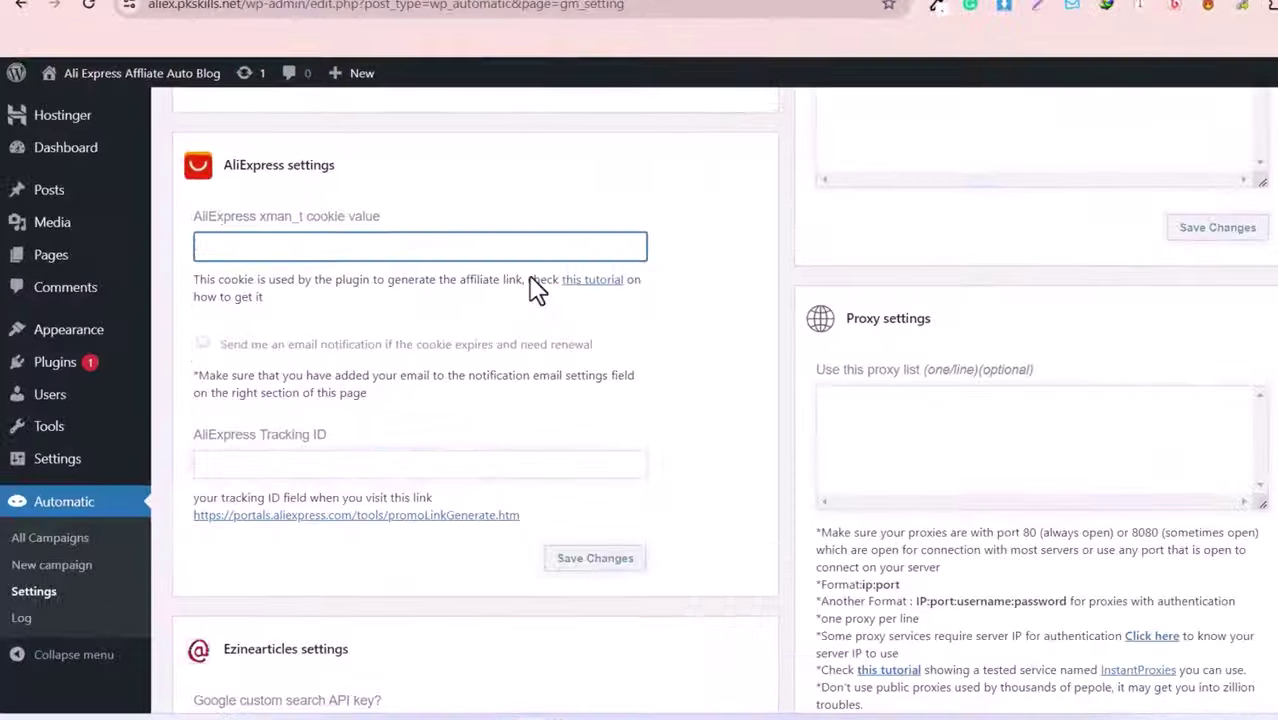
key(ctrl+v)
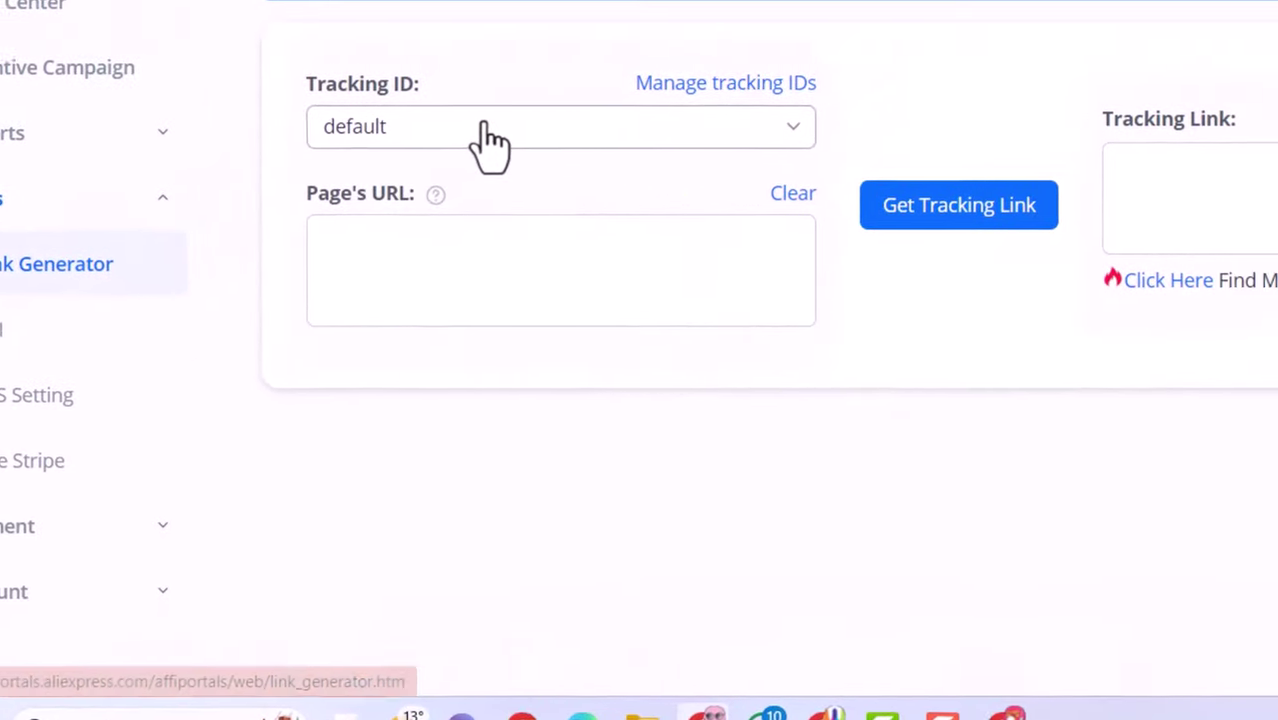
click(344, 323)
click(143, 362)
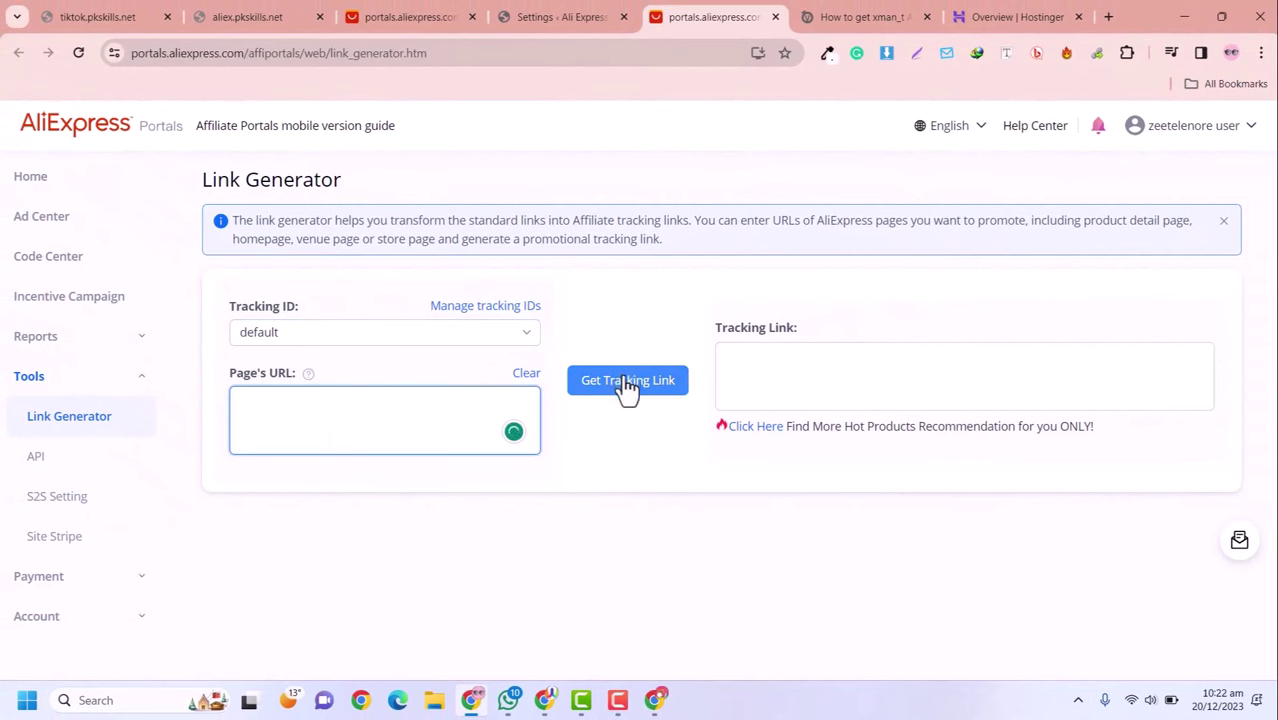
click(627, 387)
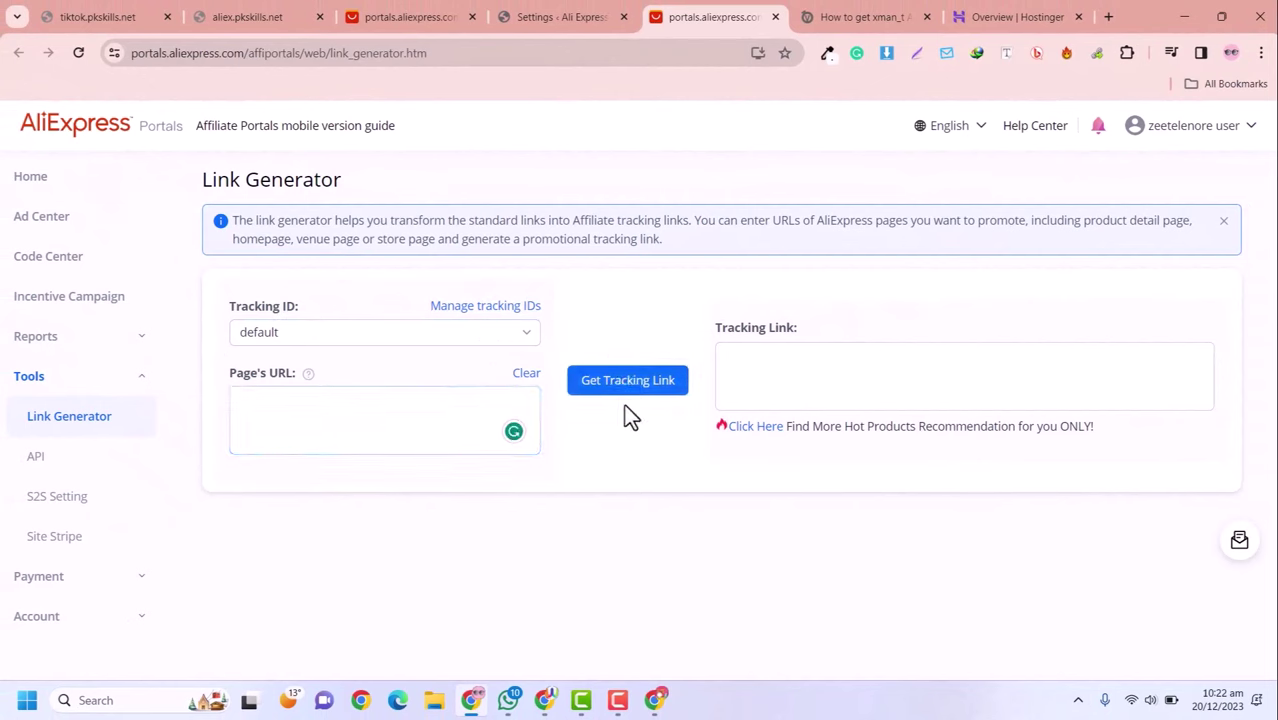
click(442, 408)
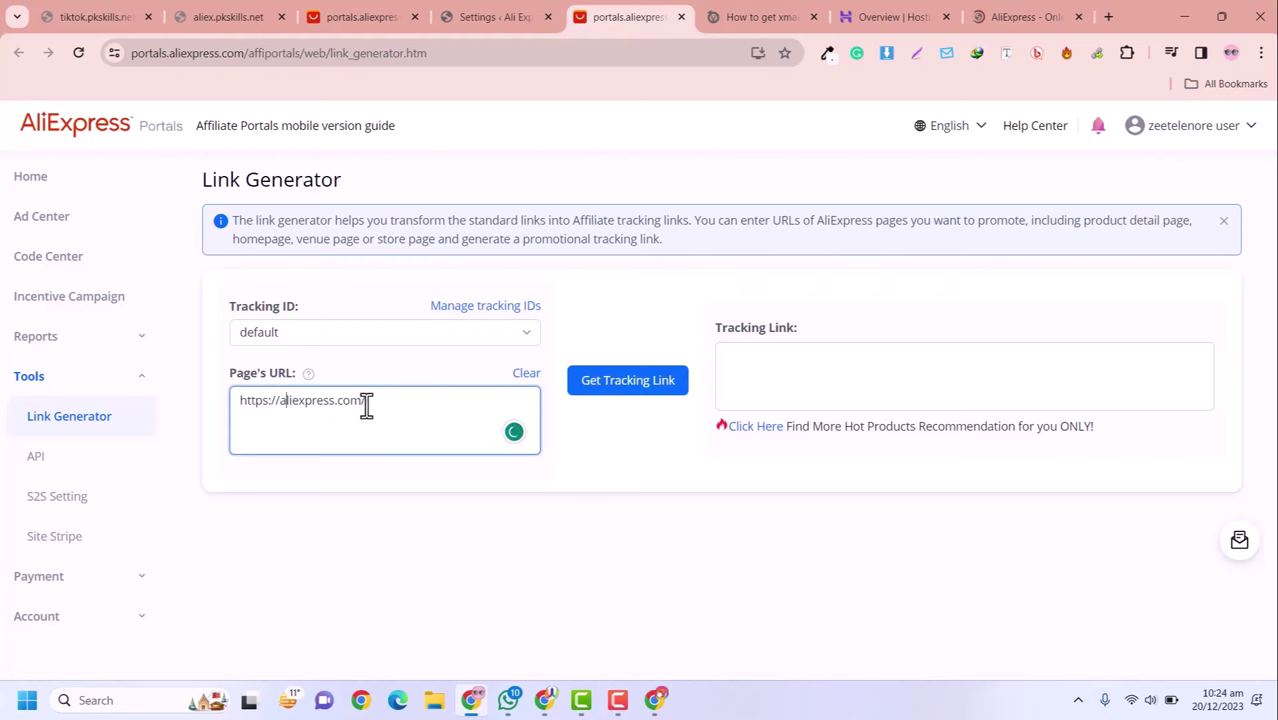
triple_click(236, 403)
click(602, 398)
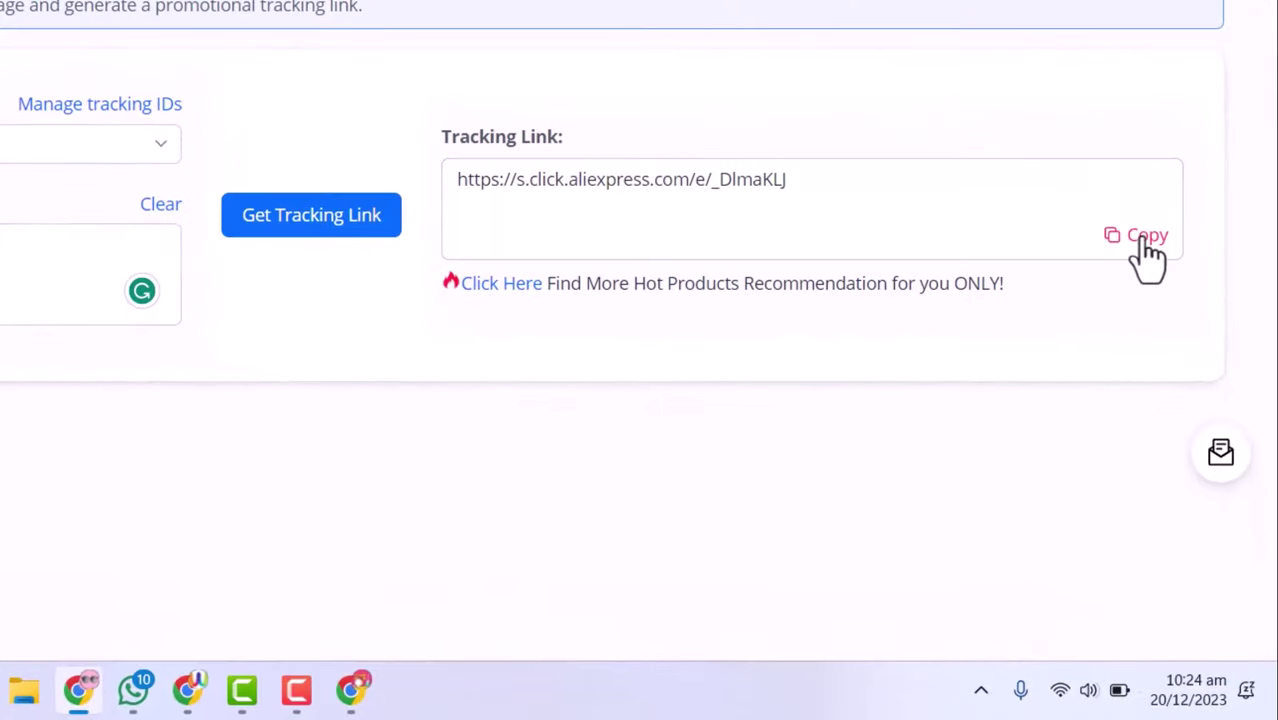
click(1140, 236)
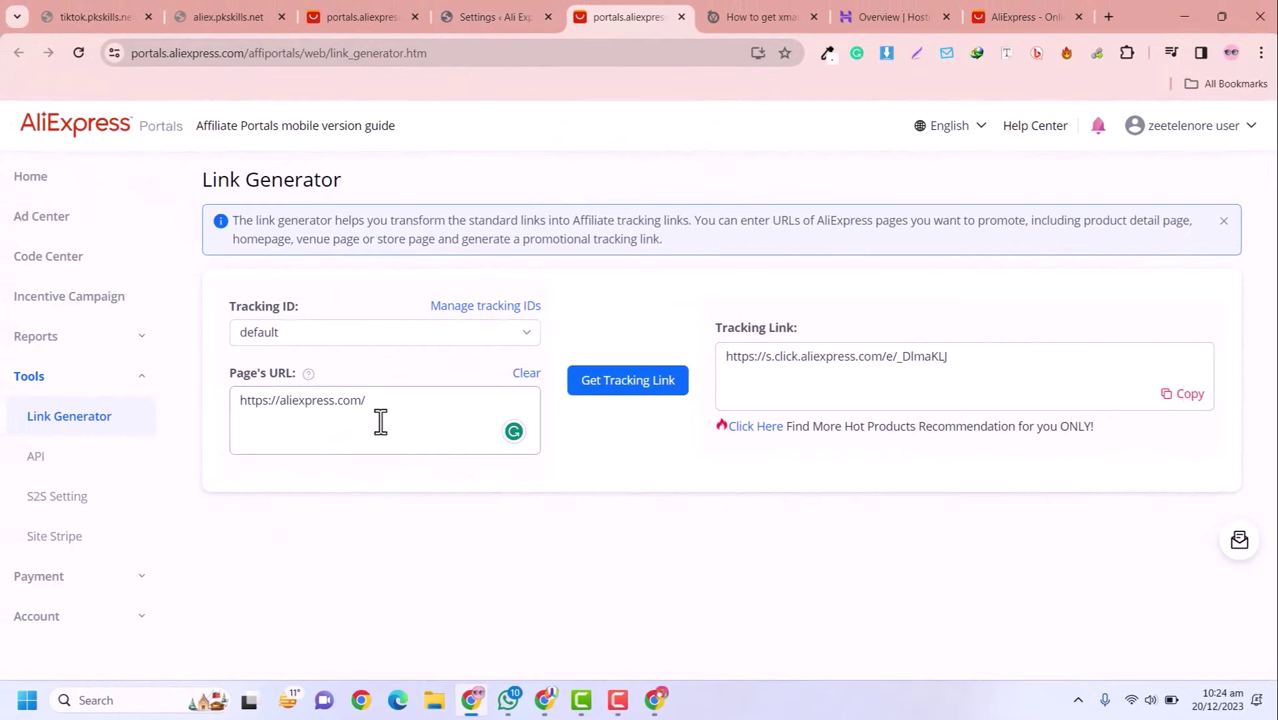
Step: Paste the copied tracking link as the AliExpress Tracking ID and save the settings
click(456, 8)
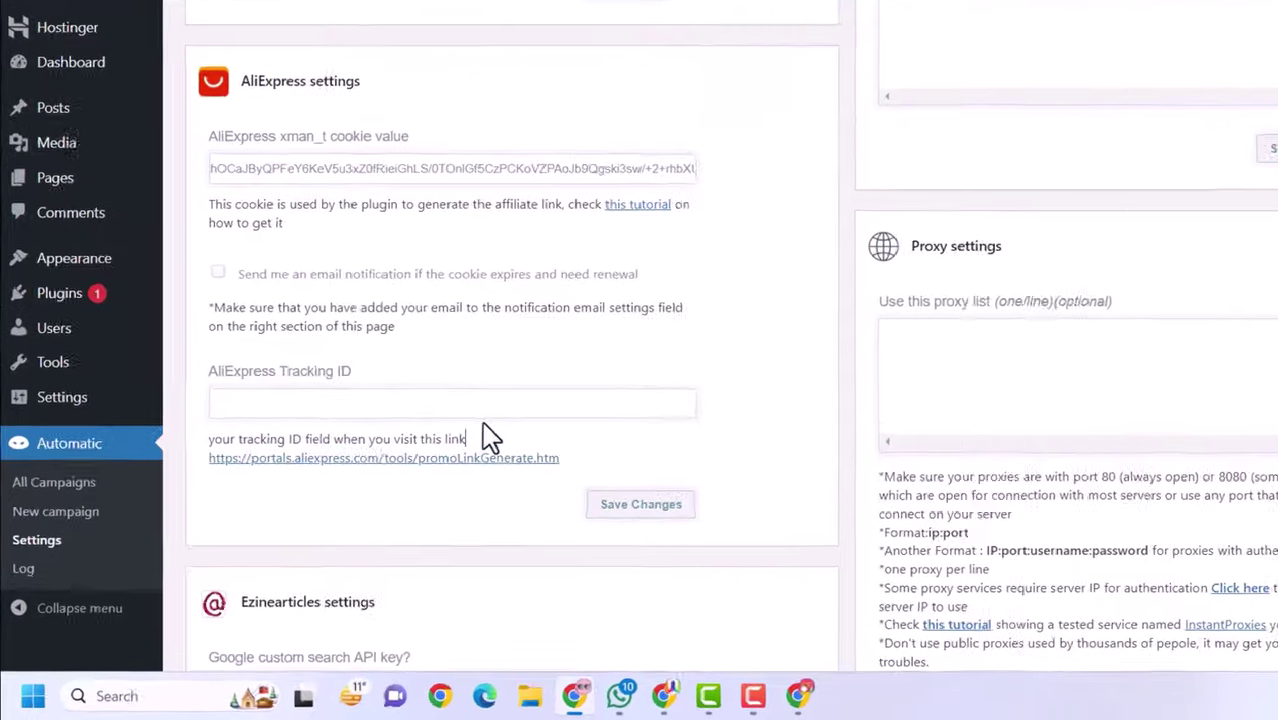
click(400, 462)
key(ctrl+v)
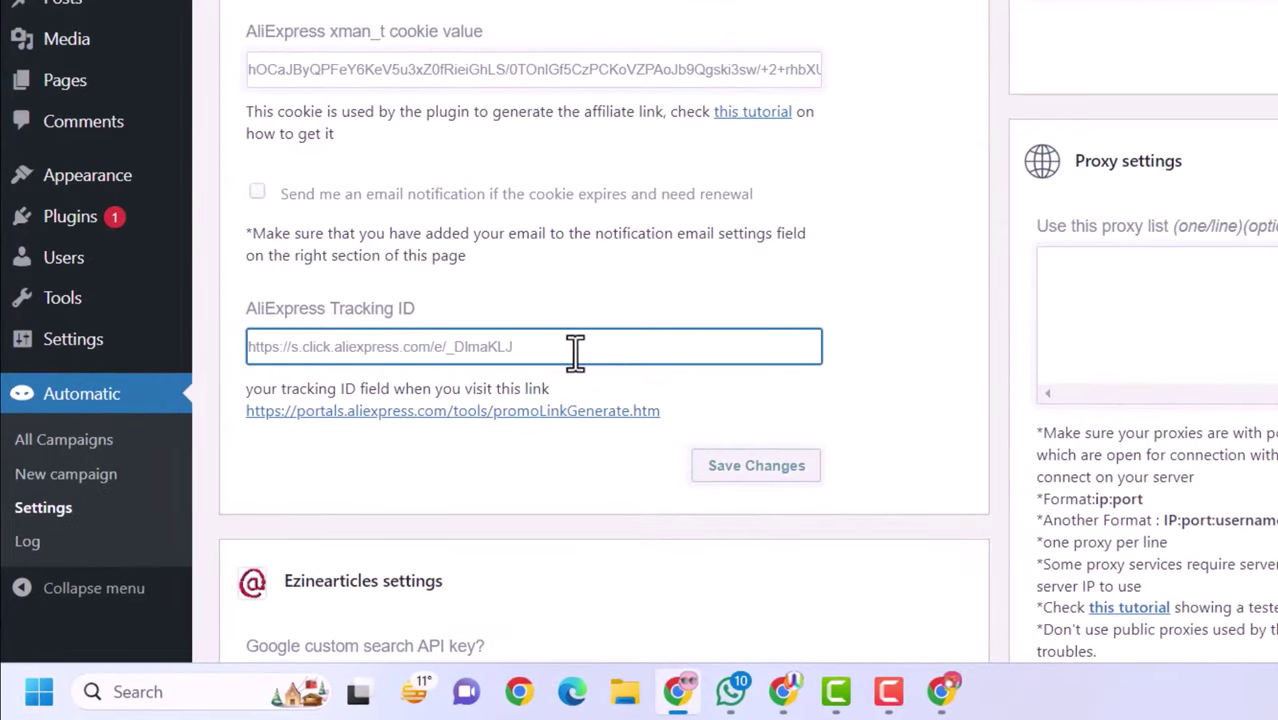
click(756, 468)
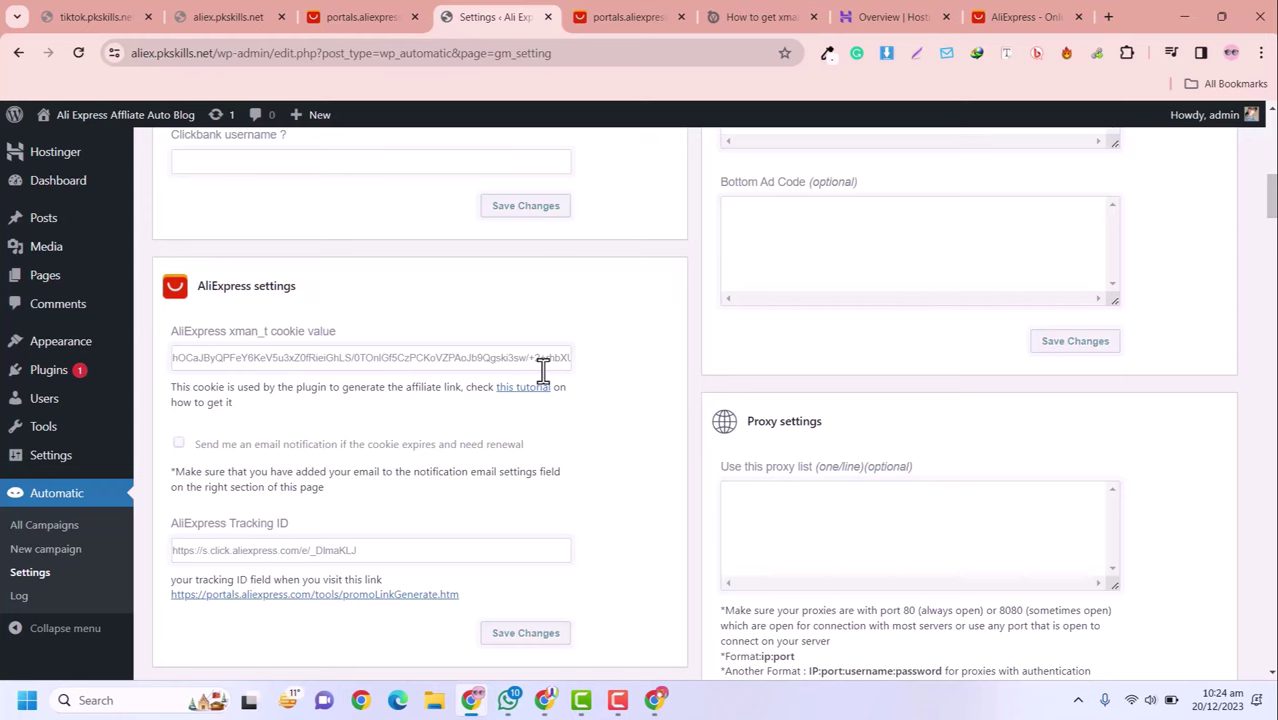
scroll(543, 370, up, 5)
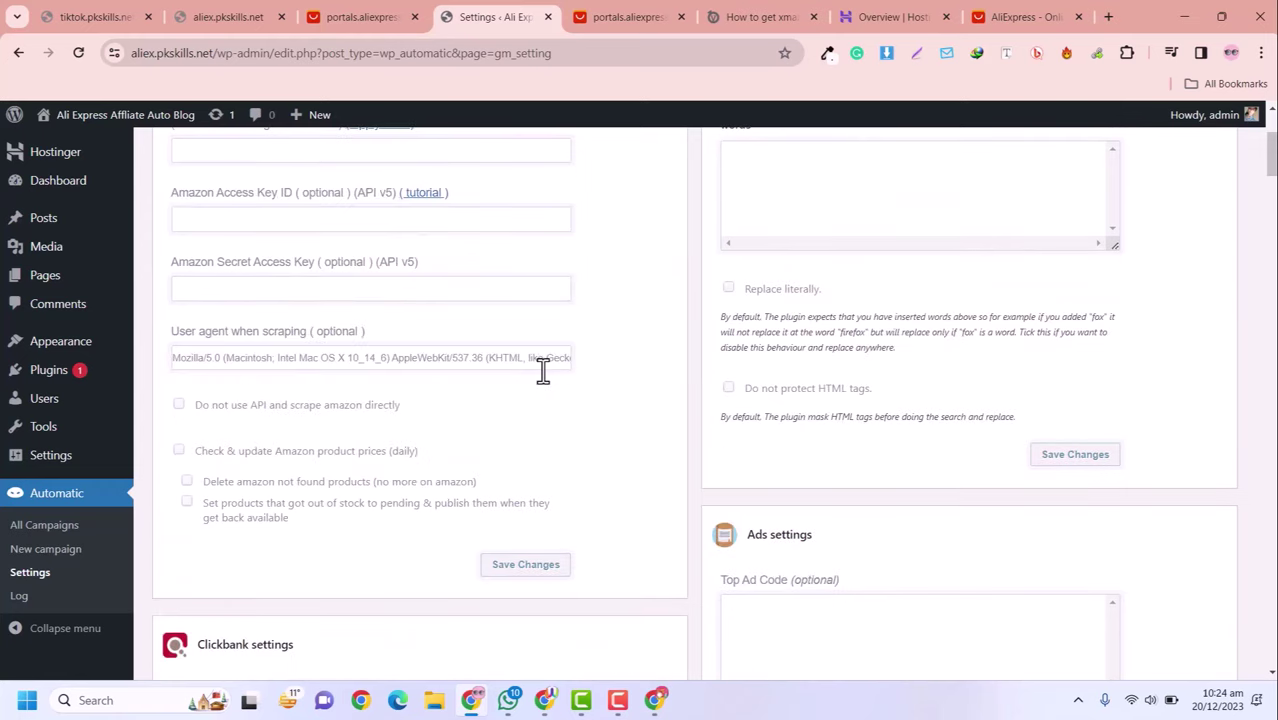
scroll(543, 370, up, 2)
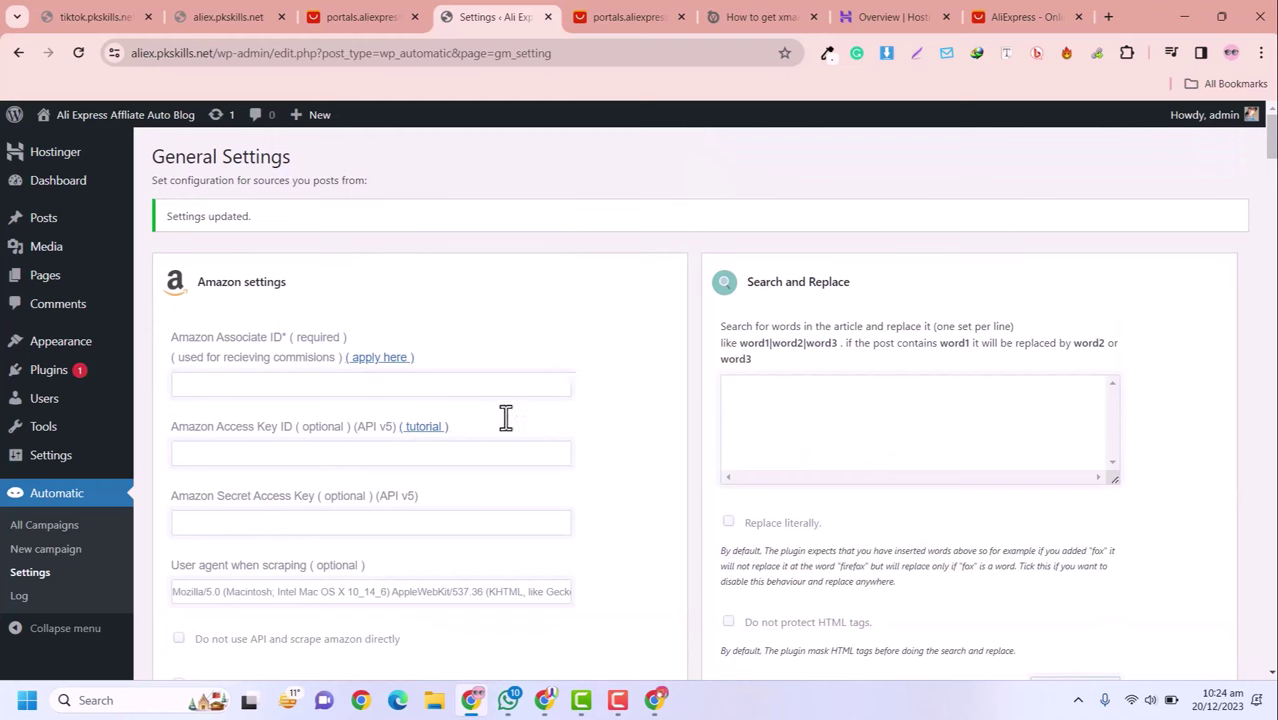
mouse_move(24, 378)
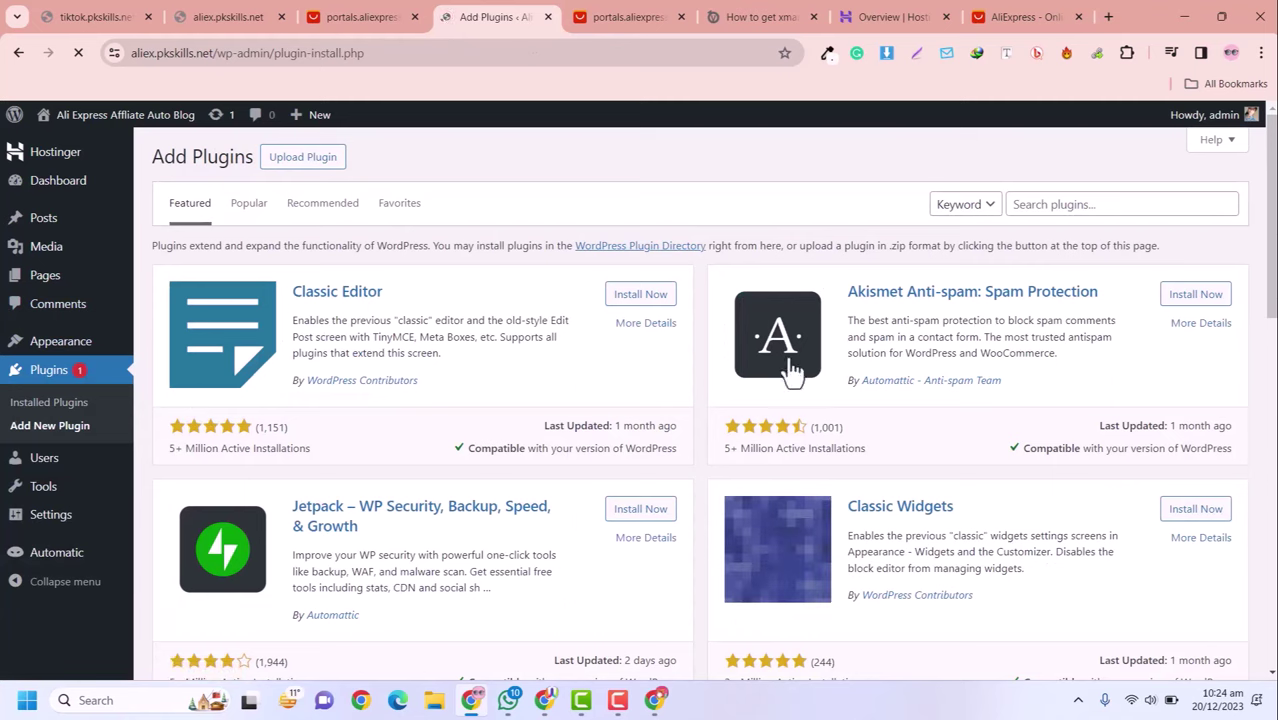
Step: Search the plugin directory for woocommerce, then install and activate WooCommerce
click(1069, 205)
text(woo)
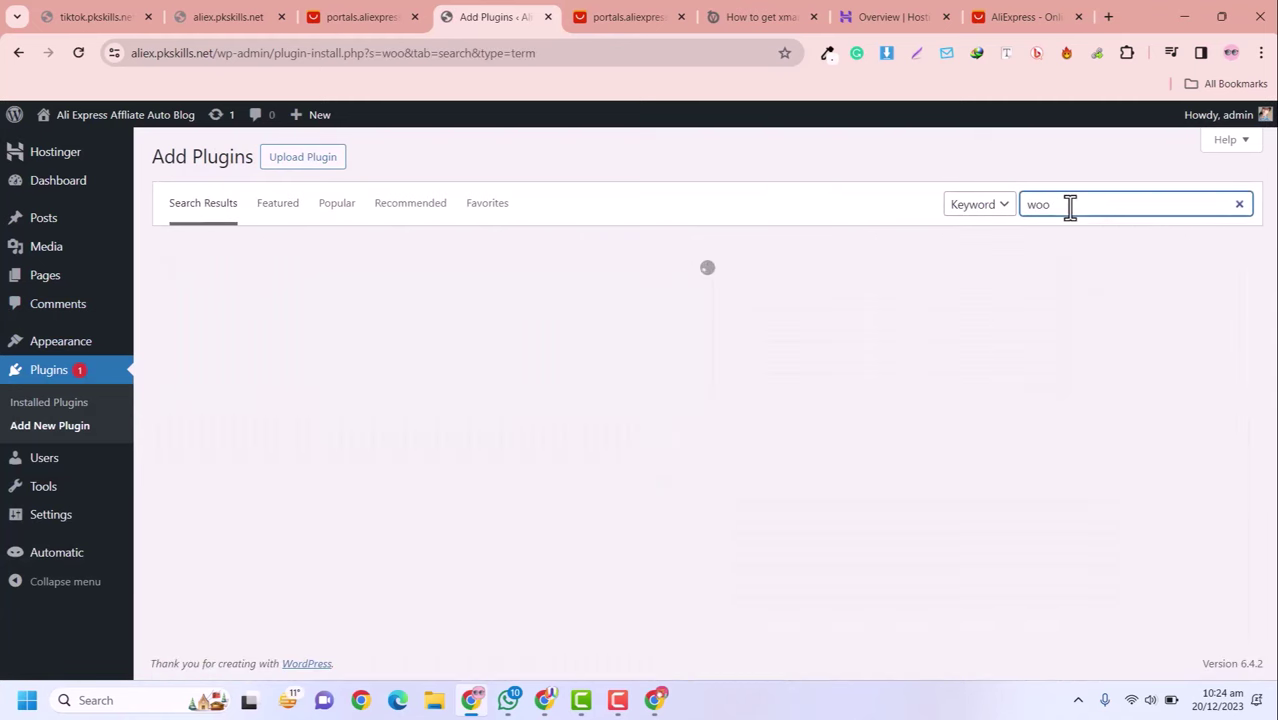
text(commerce)
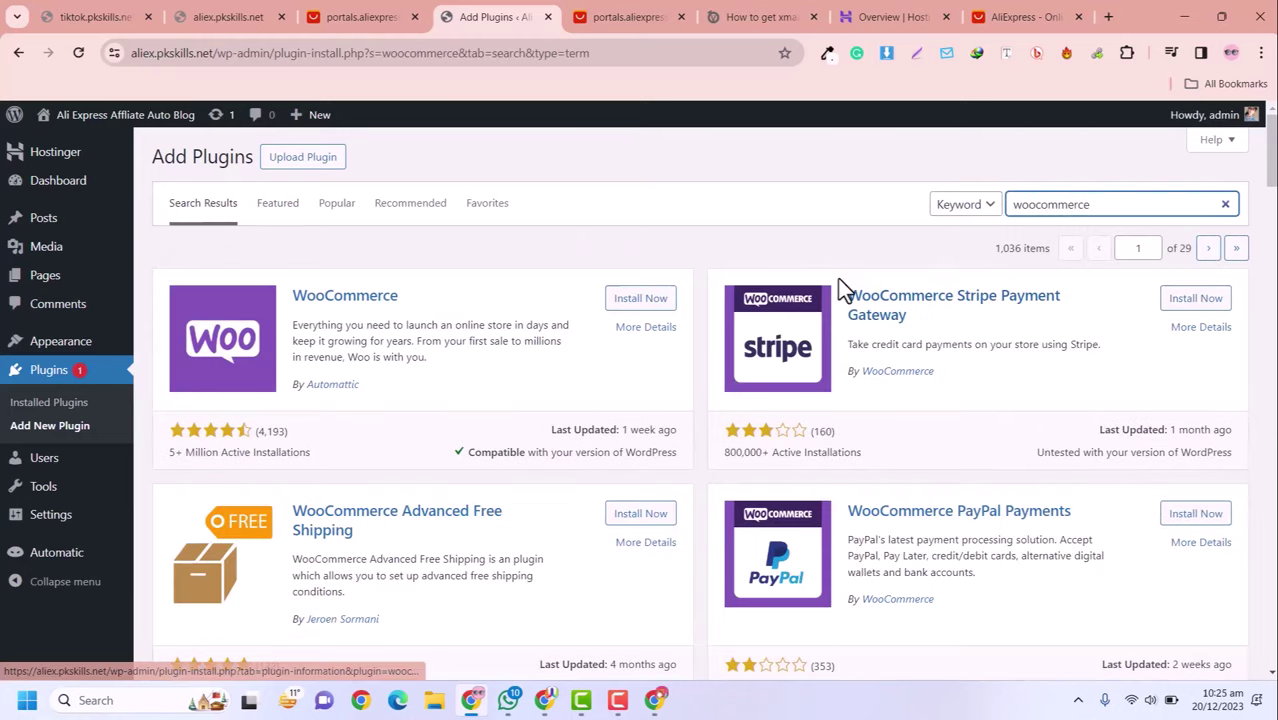
click(650, 300)
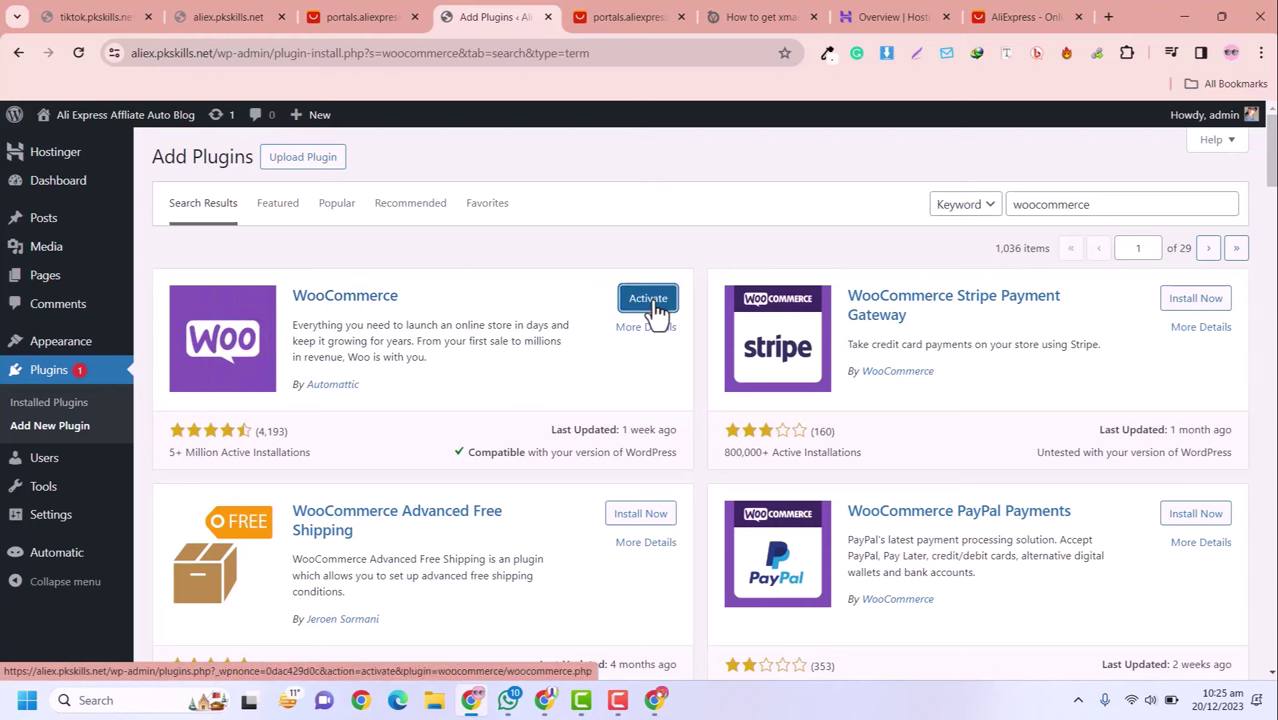
click(652, 302)
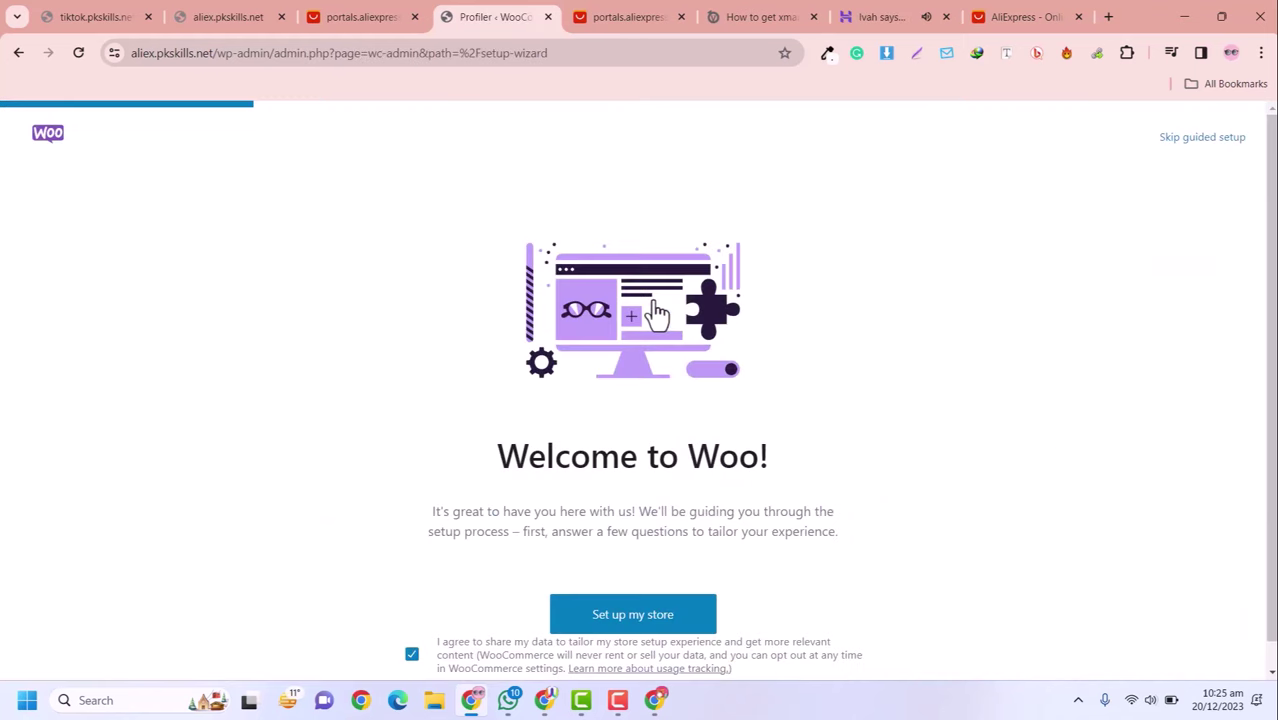
Step: Skip WooCommerce's guided setup and load the /wp-admin/ Dashboard by trimming the URL
click(1208, 136)
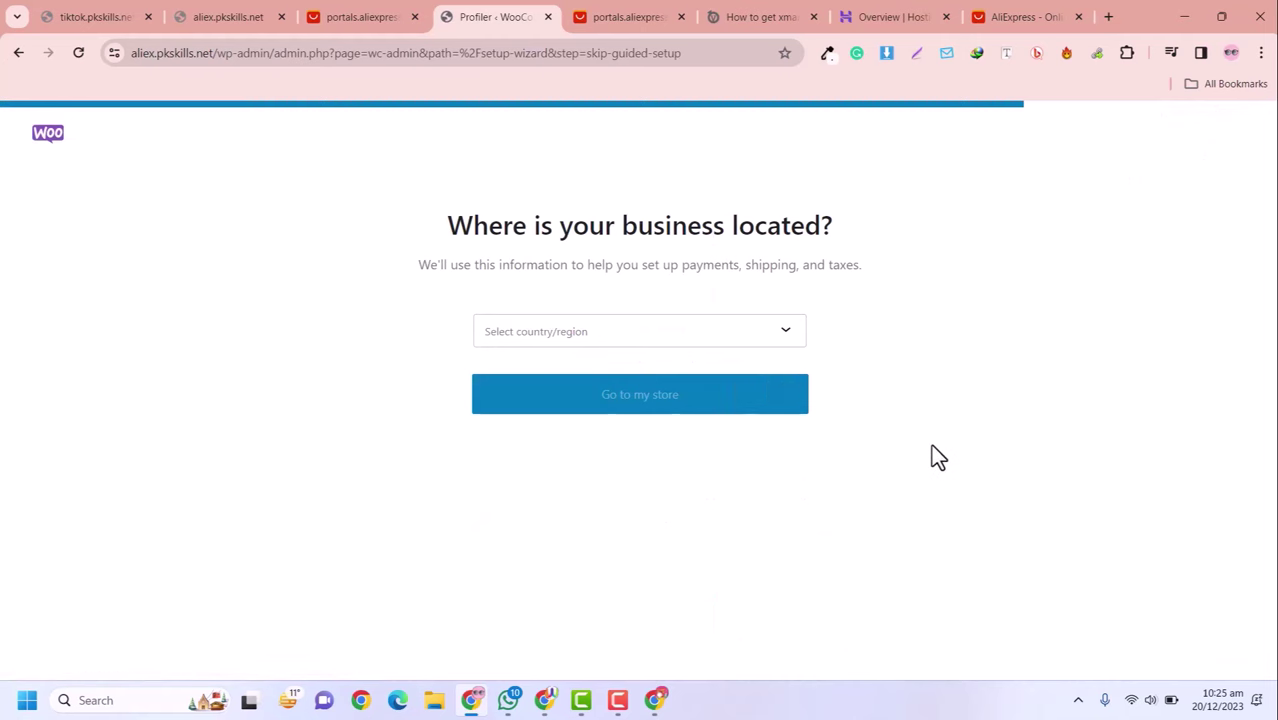
drag(281, 53, 1102, 53)
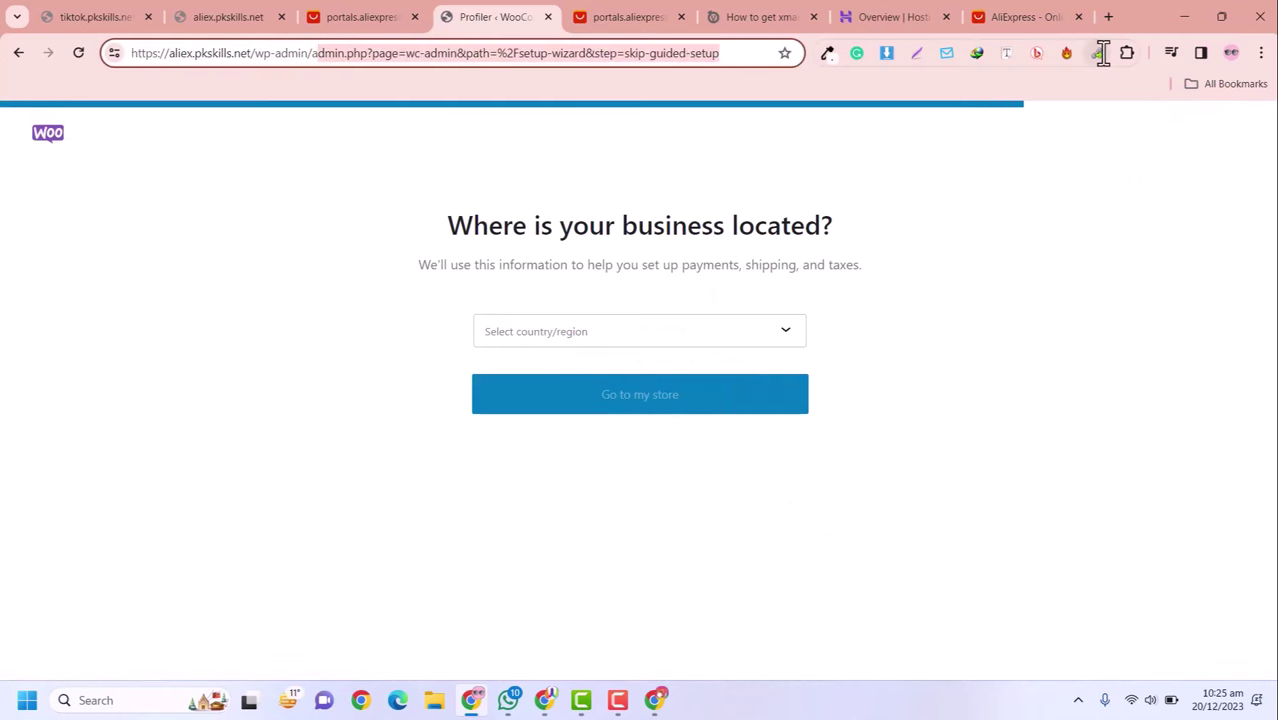
key(BackSpace)
key(Return)
scroll(1183, 230, down, 10)
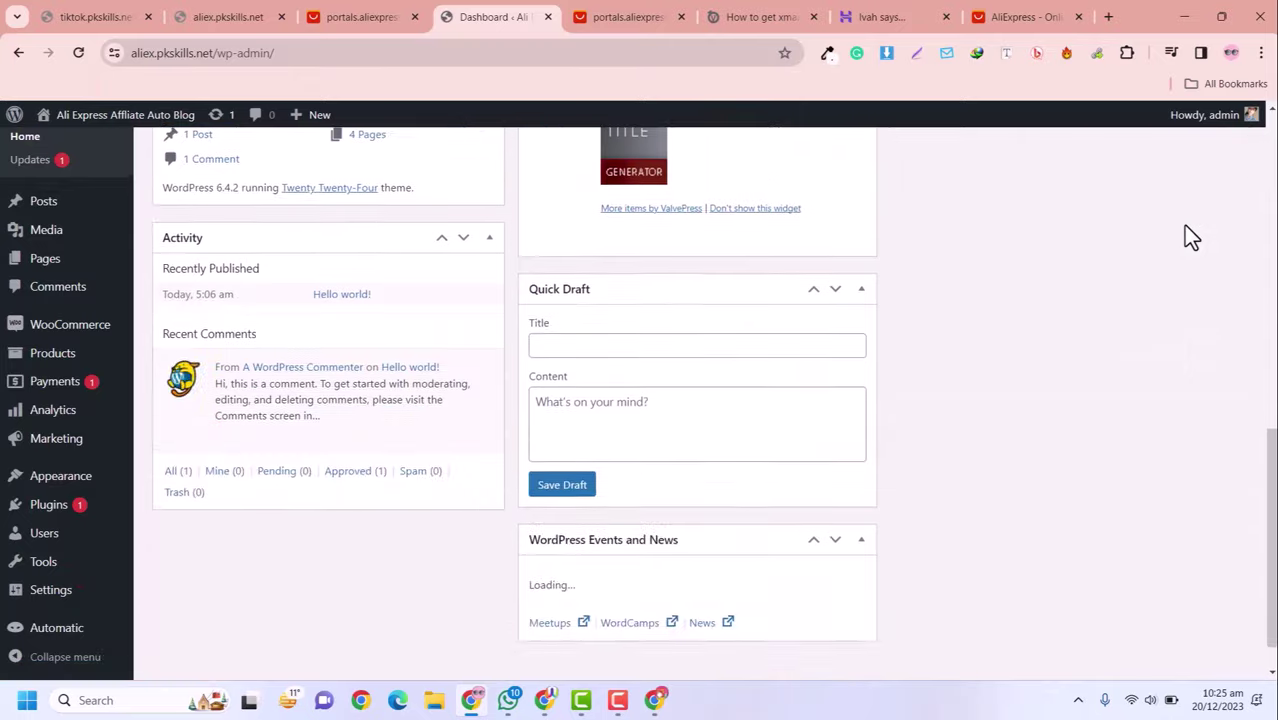
Step: Leave the WordPress Dashboard for the AliExpress shopping homepage tab
scroll(1183, 225, up, 10)
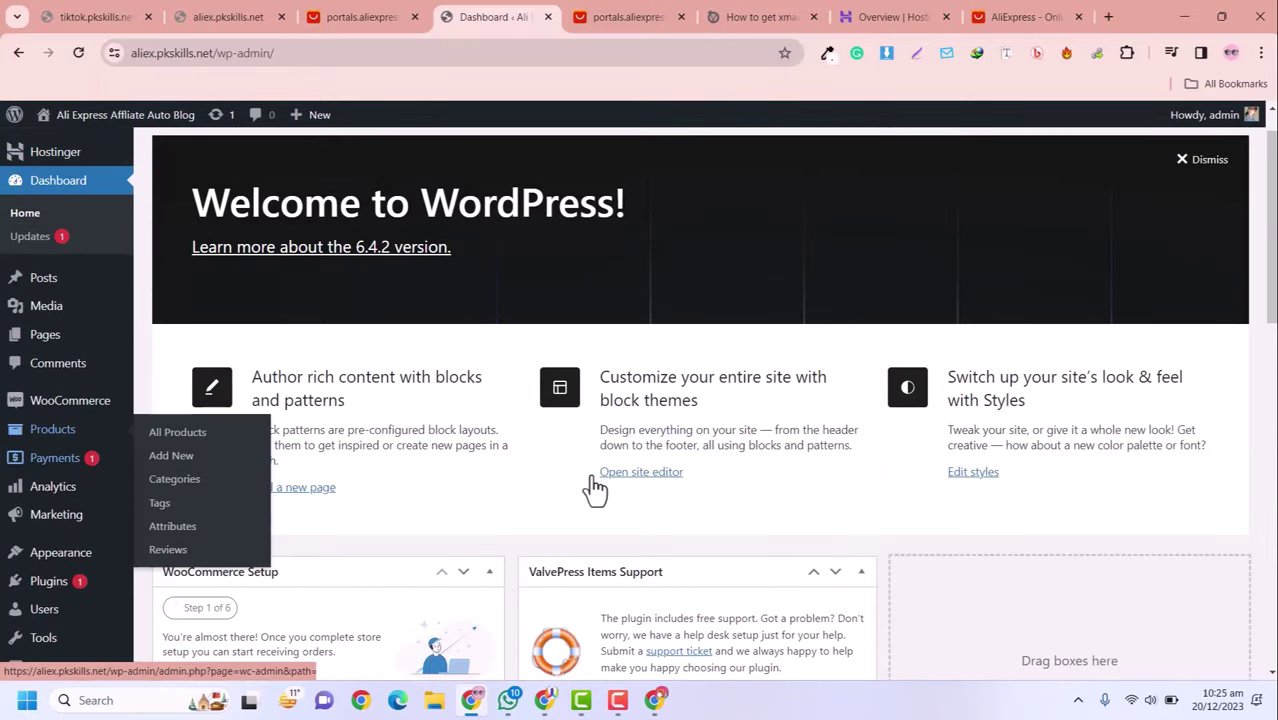
scroll(1190, 510, down, 15)
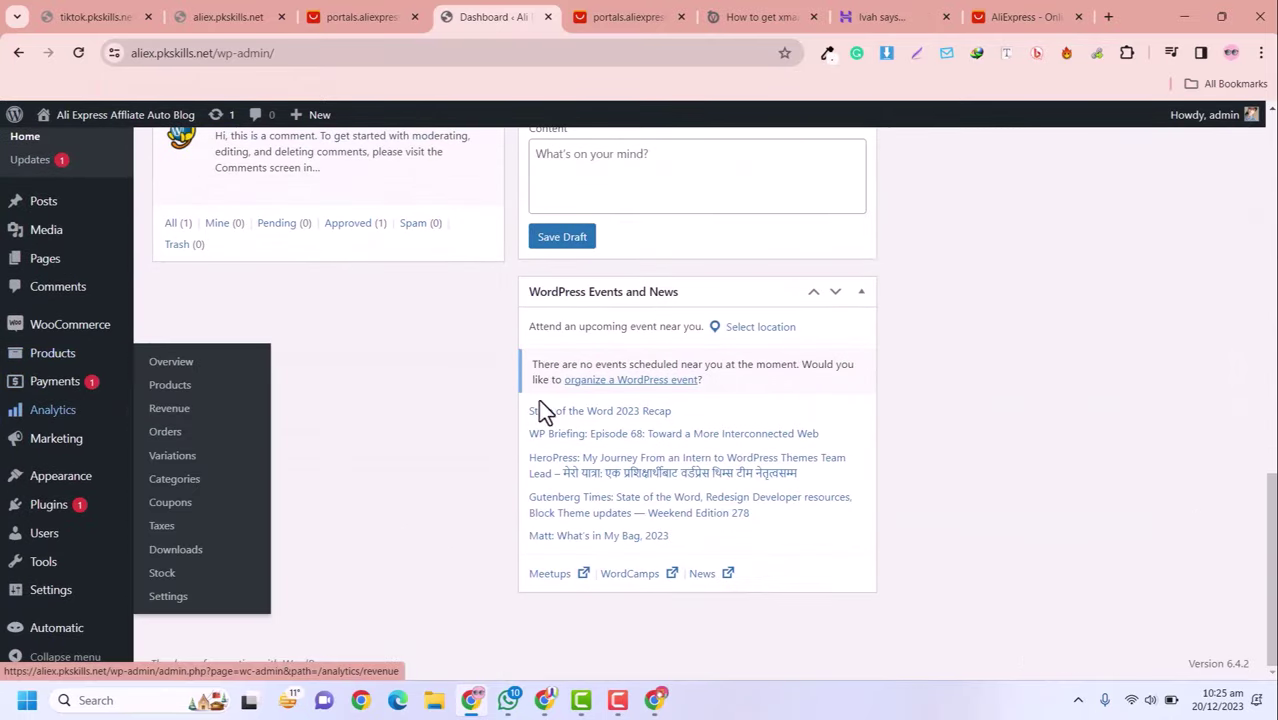
mouse_move(13, 518)
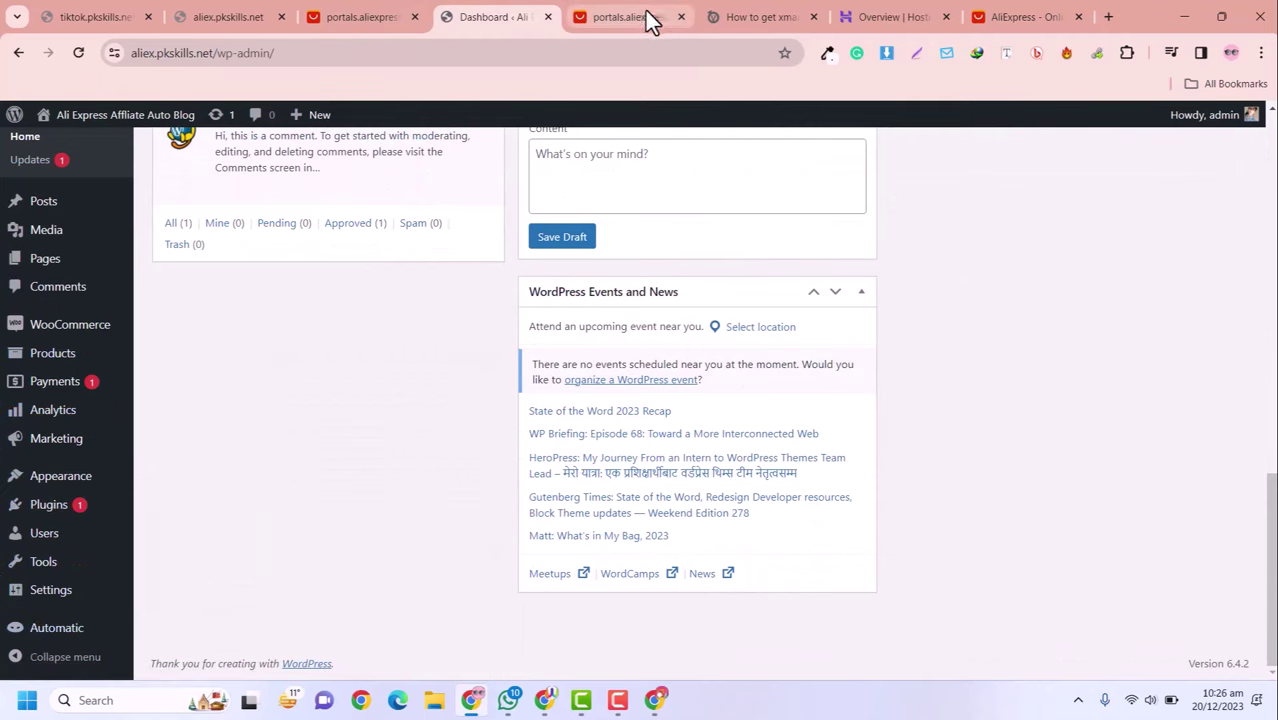
click(344, 14)
click(1025, 17)
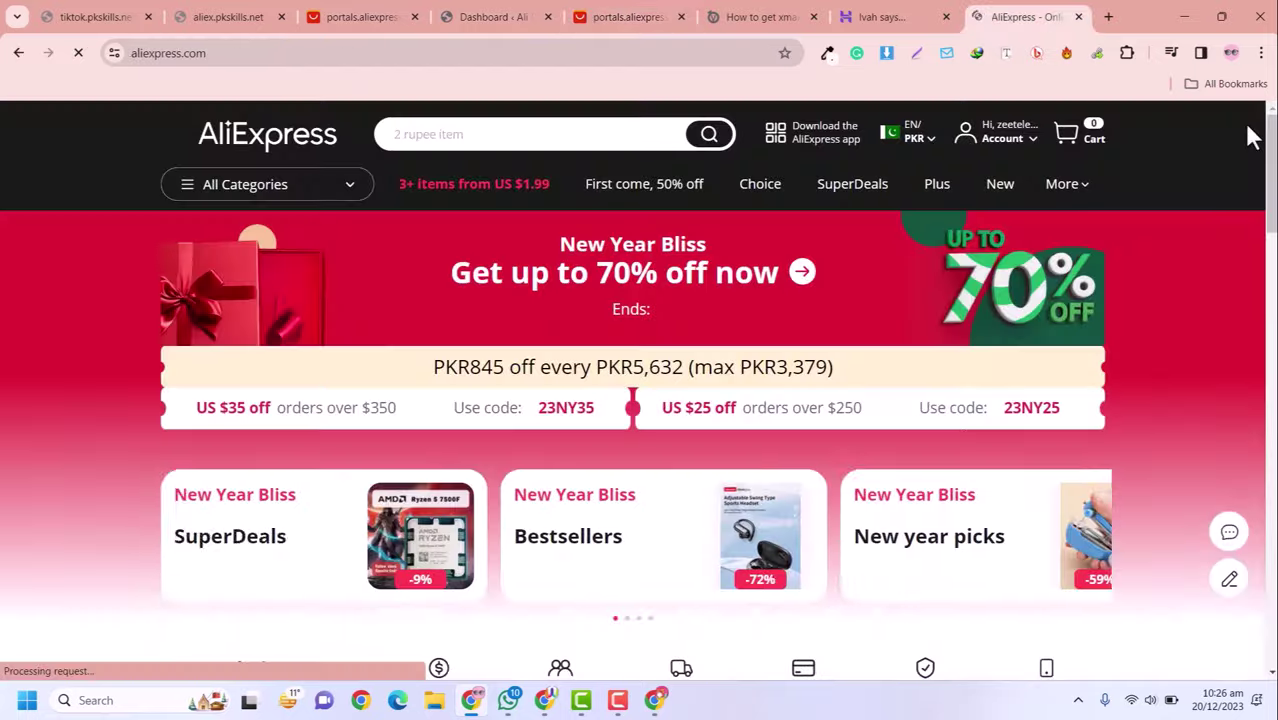
scroll(1250, 308, down, 5)
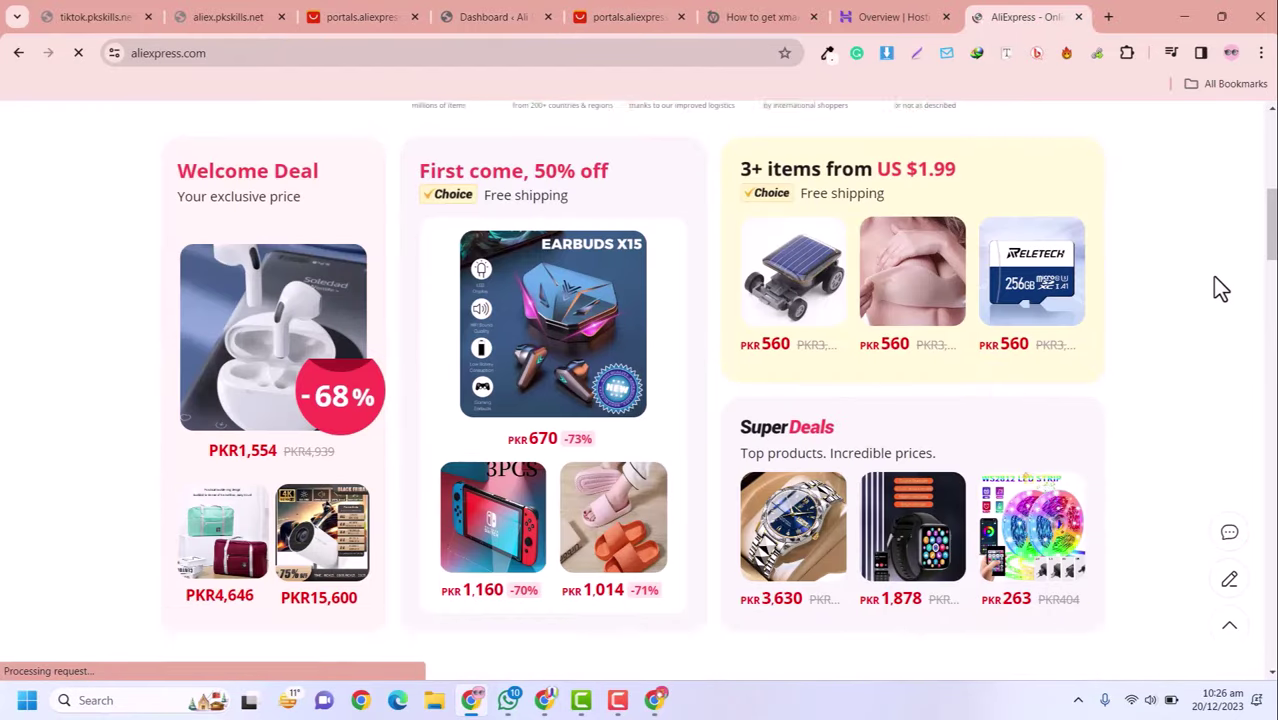
Step: Dismiss the Choice popup and open Sports & Entertainment in a background tab
scroll(1214, 278, down, 5)
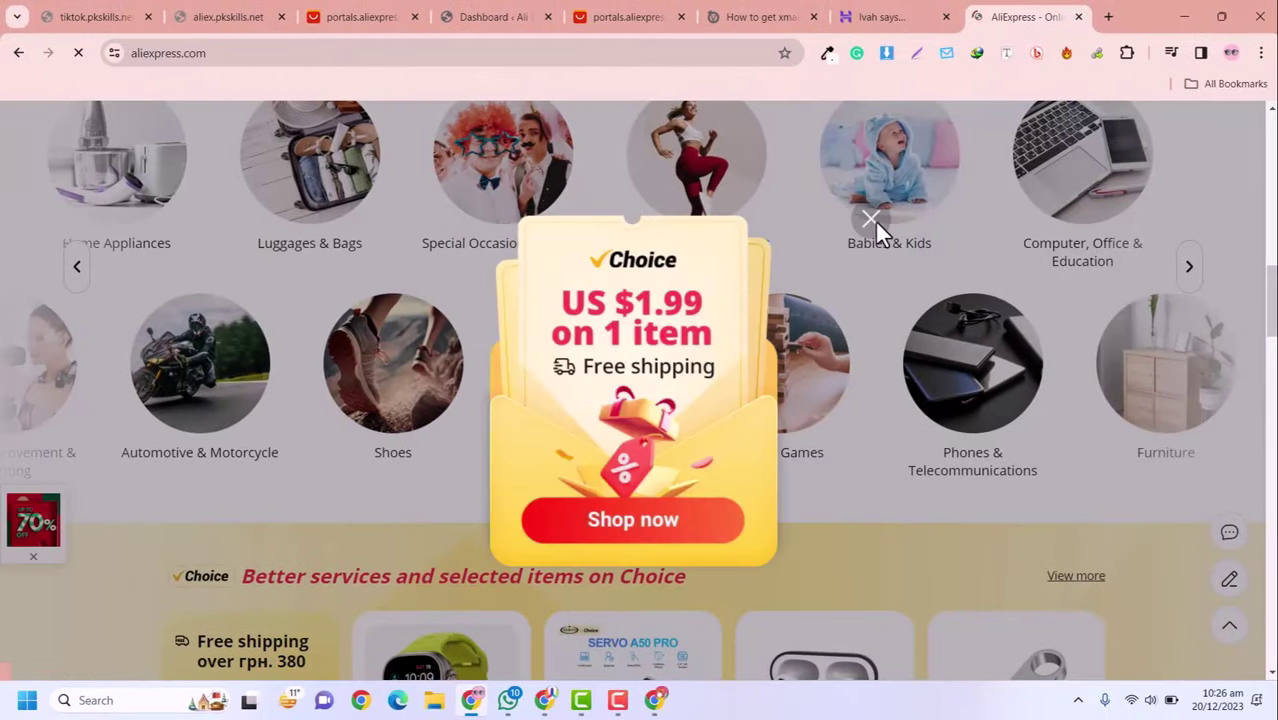
click(871, 219)
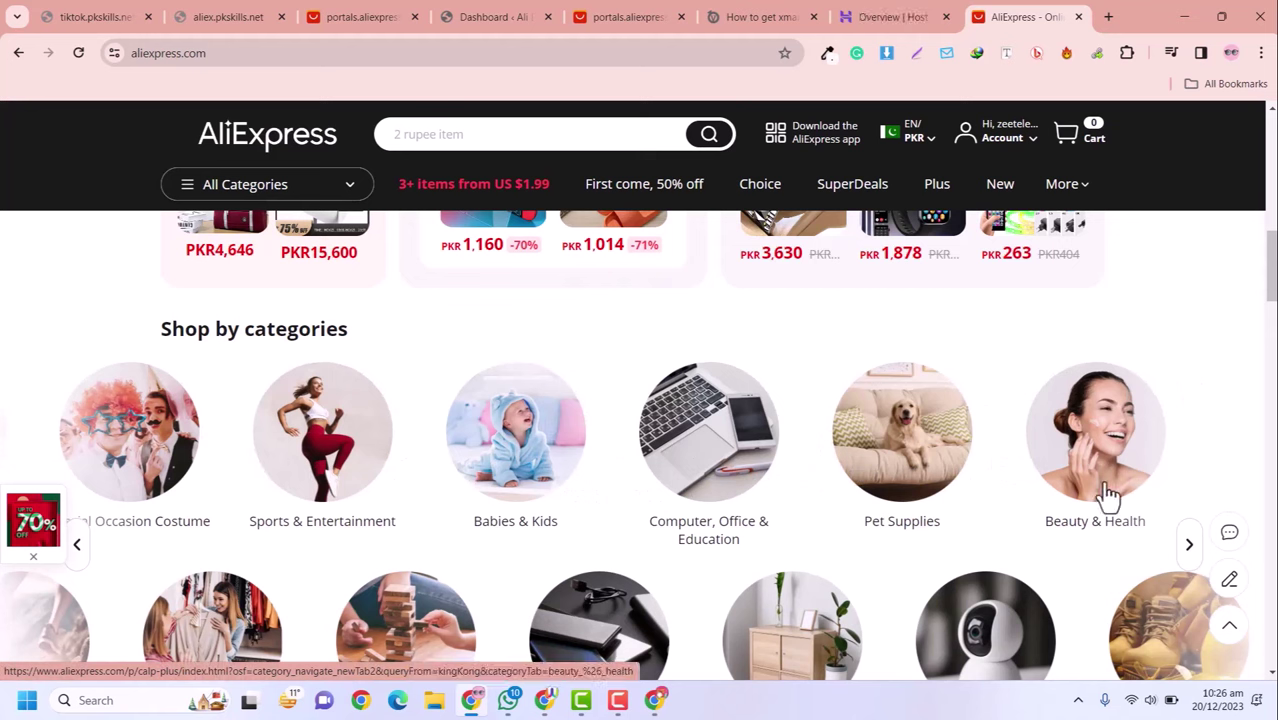
right_click(298, 505)
key(Escape)
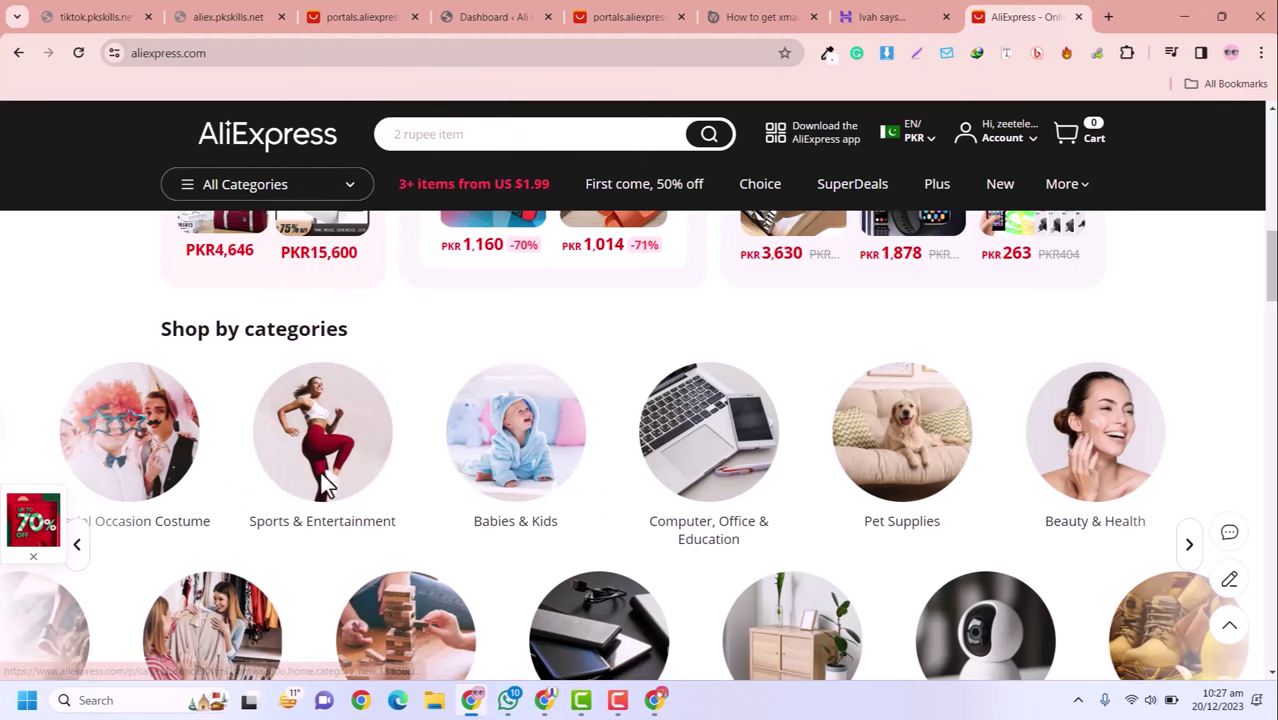
middle_click(320, 487)
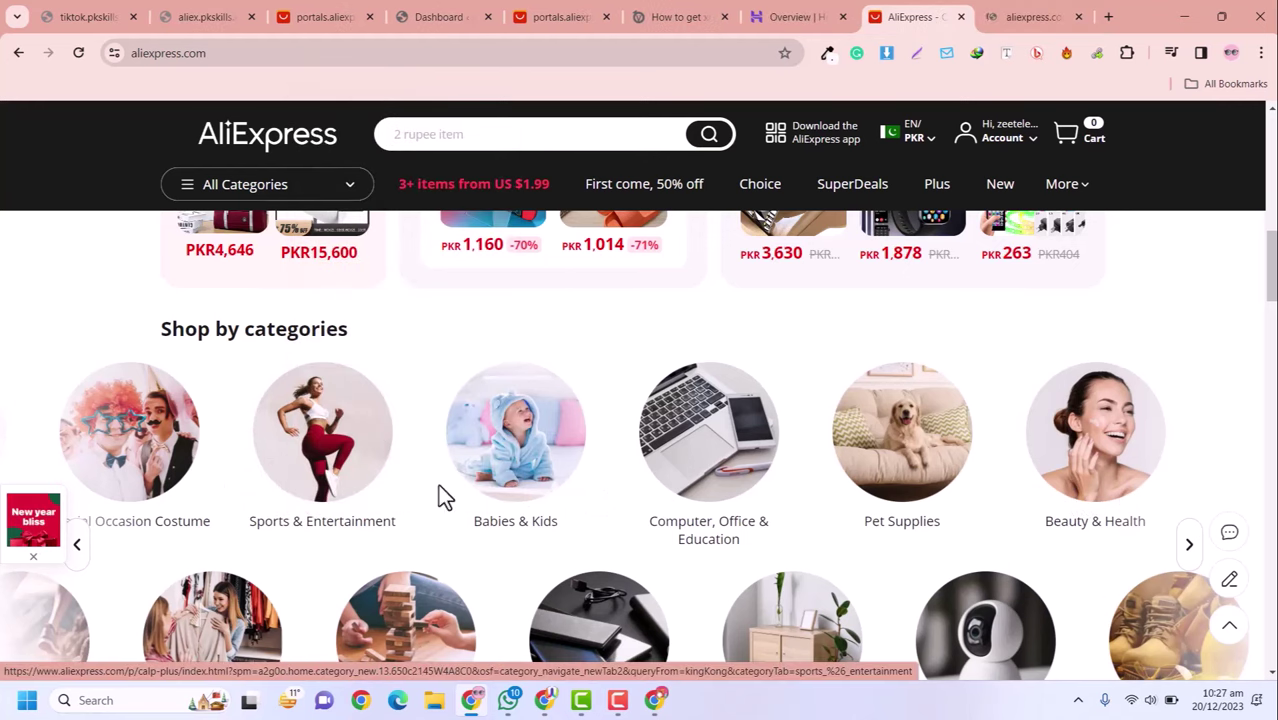
Step: Open Computer, Office & Education in a new tab and view the Sports & Entertainment subcategories
right_click(684, 502)
click(805, 72)
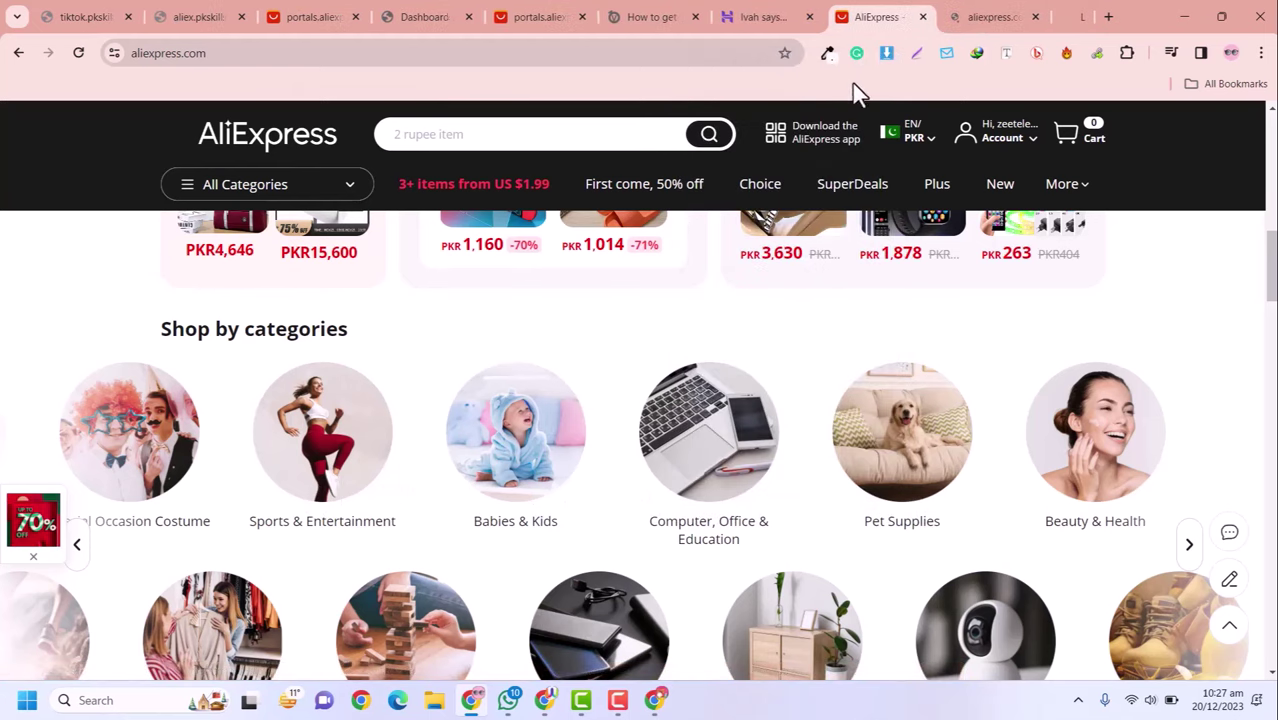
click(931, 17)
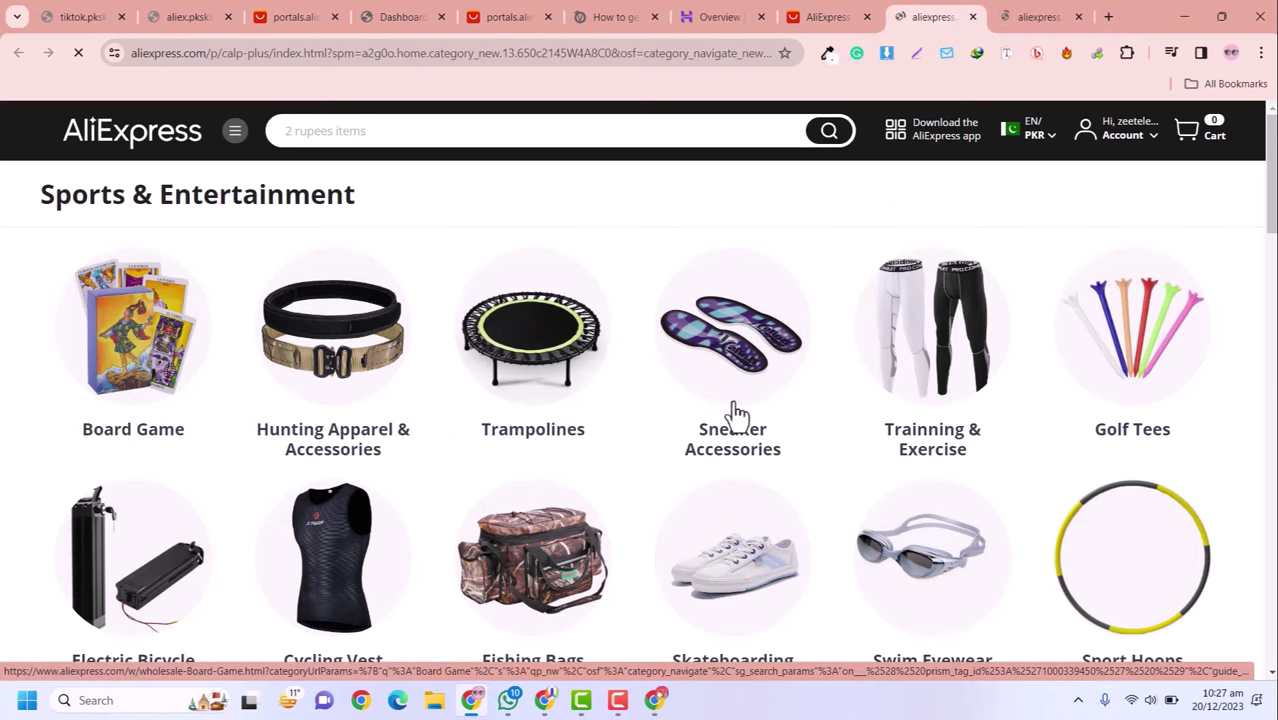
Step: Browse the Computer, Office & Education and Sports & Entertainment pages, then return to the home page's categories
click(1012, 16)
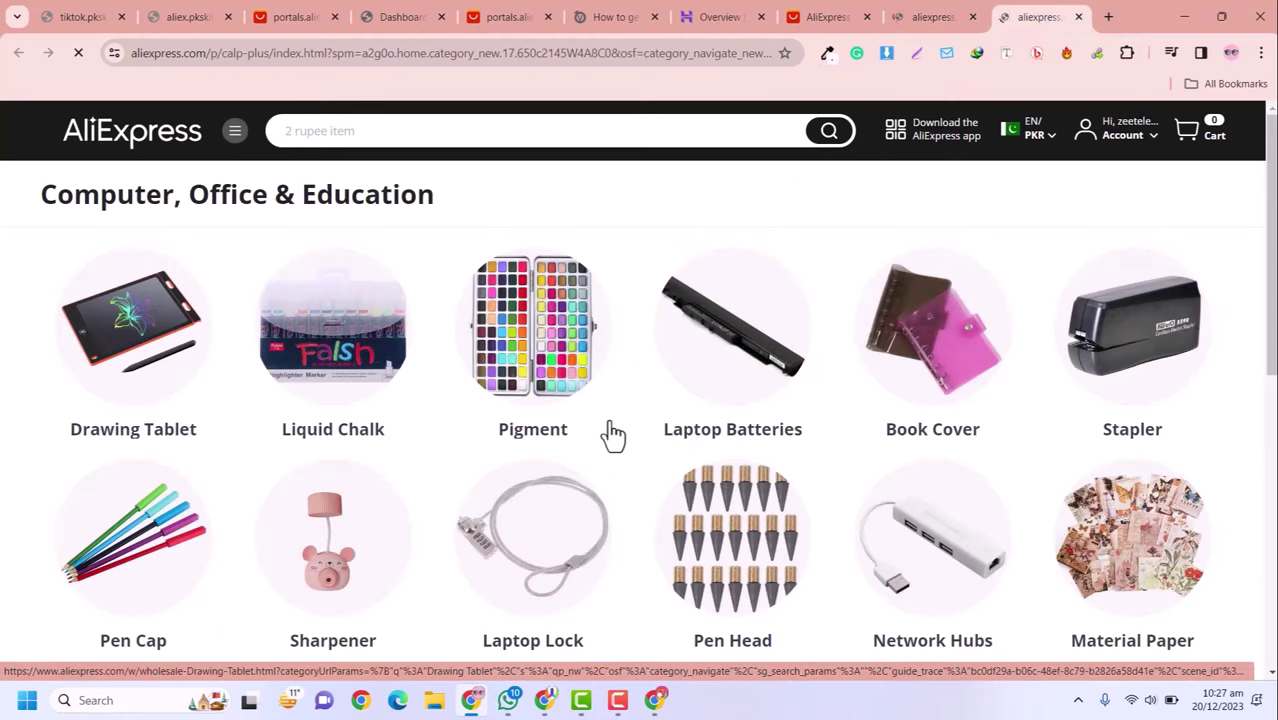
scroll(1181, 434, down, 6)
scroll(941, 185, up, 6)
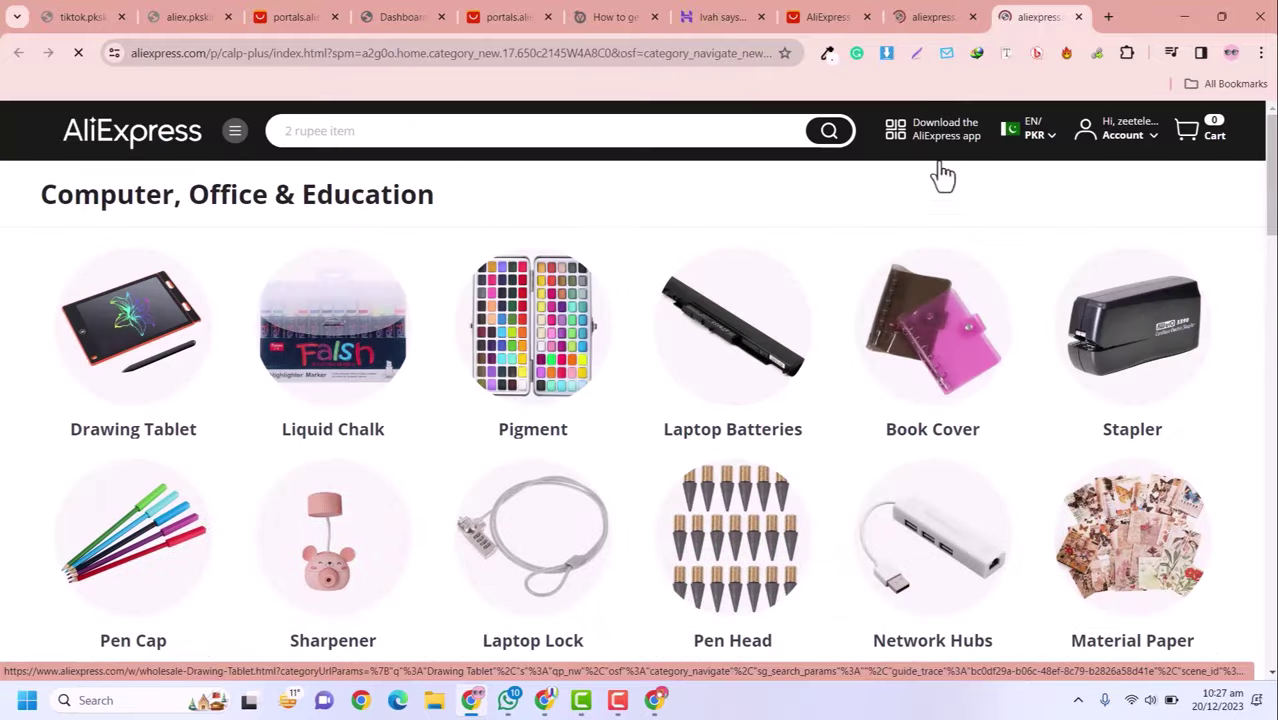
click(950, 14)
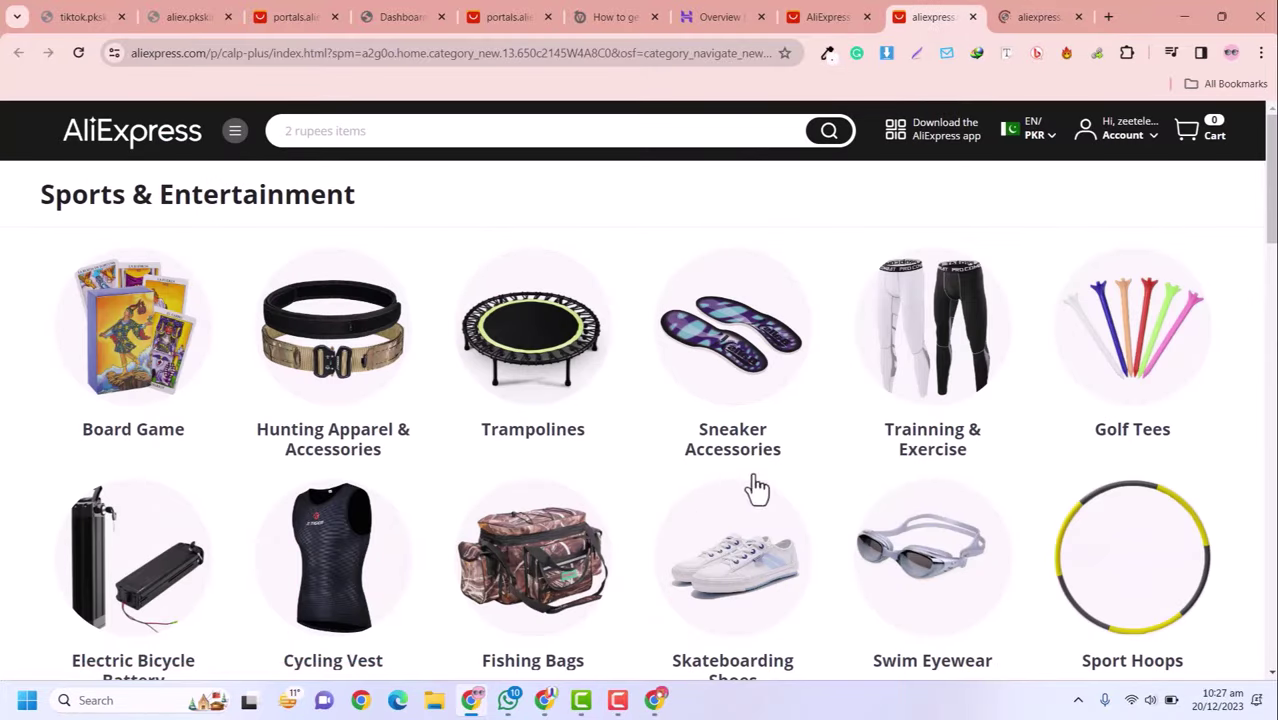
click(816, 17)
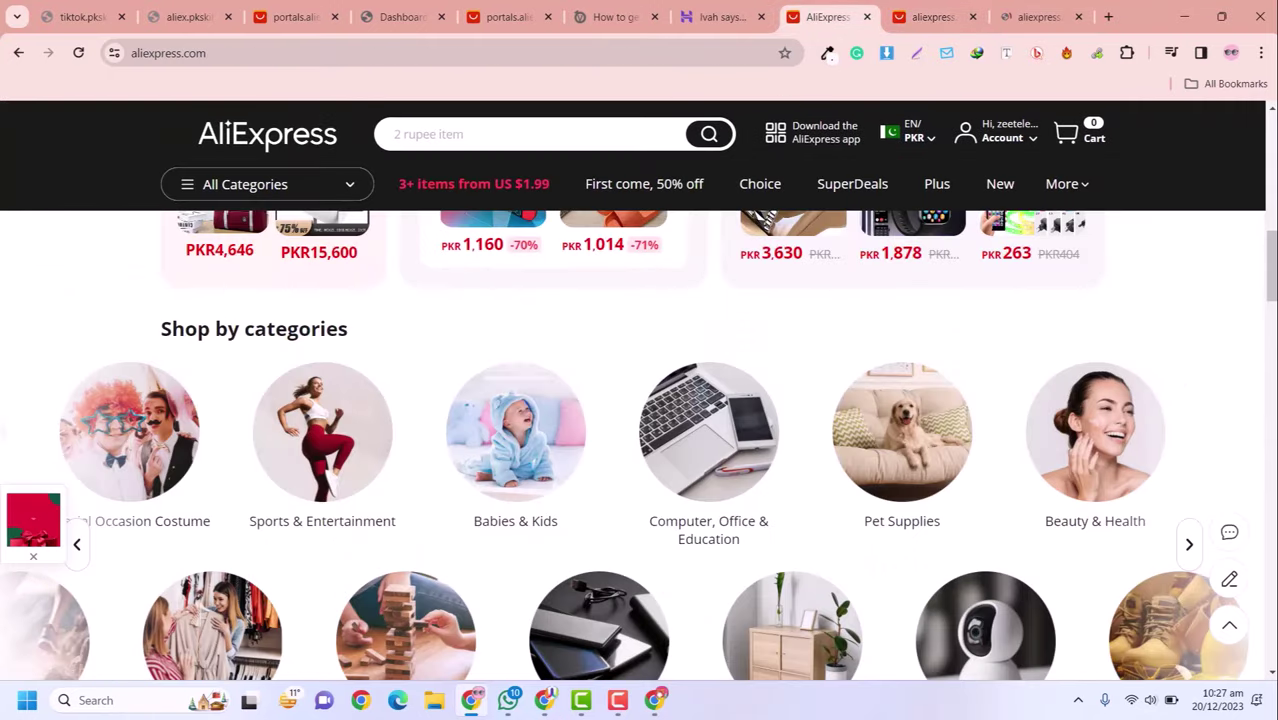
scroll(976, 451, down, 3)
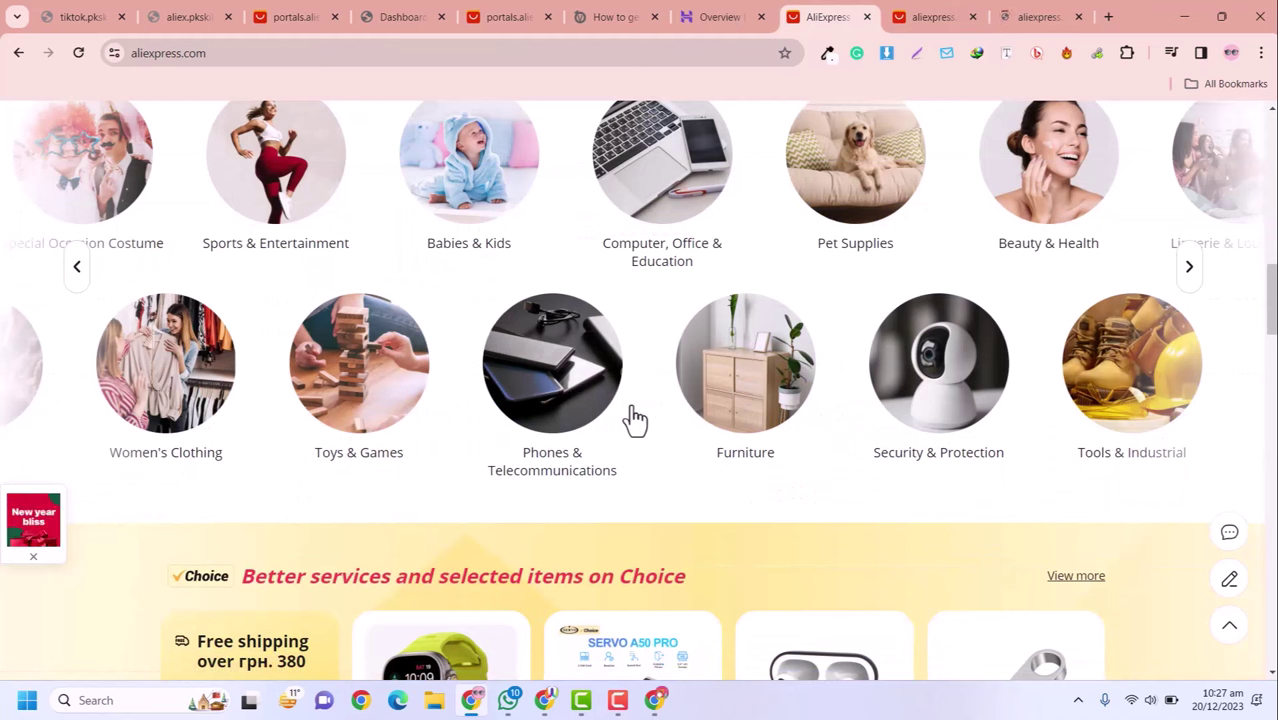
Step: Open Women's Clothing in a new tab, move that tab left, and go back to the WordPress Dashboard
right_click(152, 438)
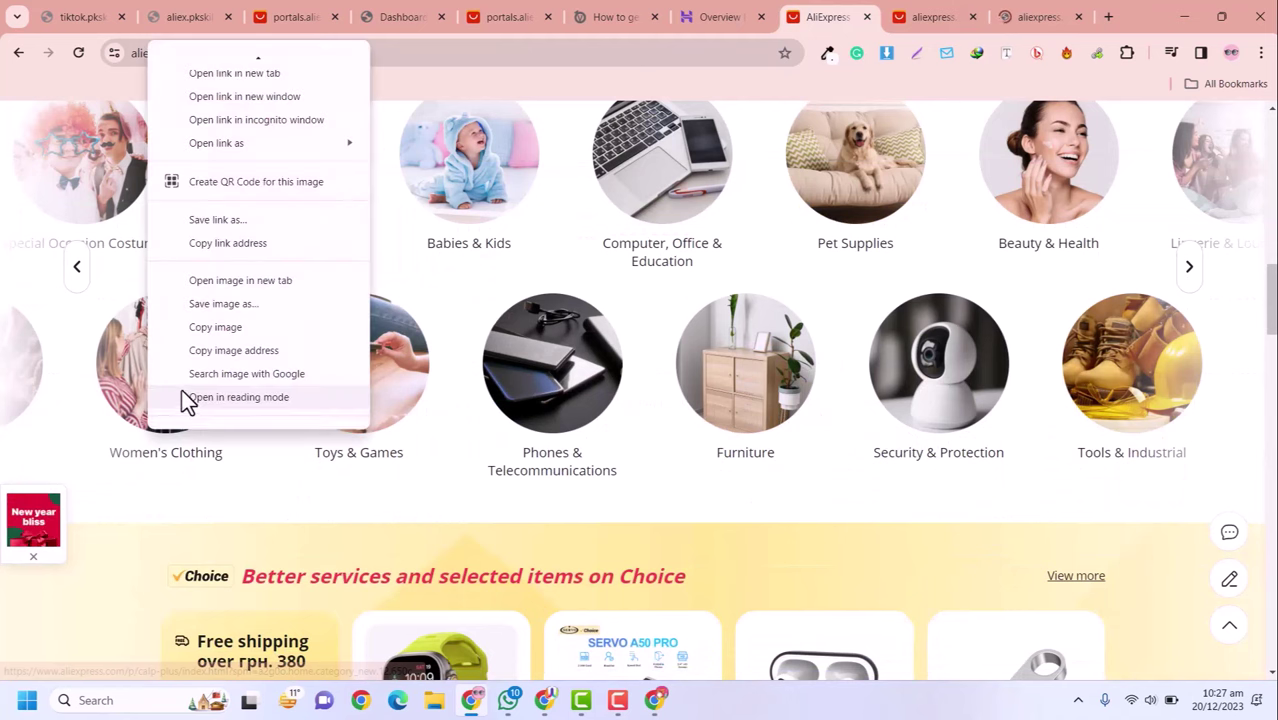
click(246, 61)
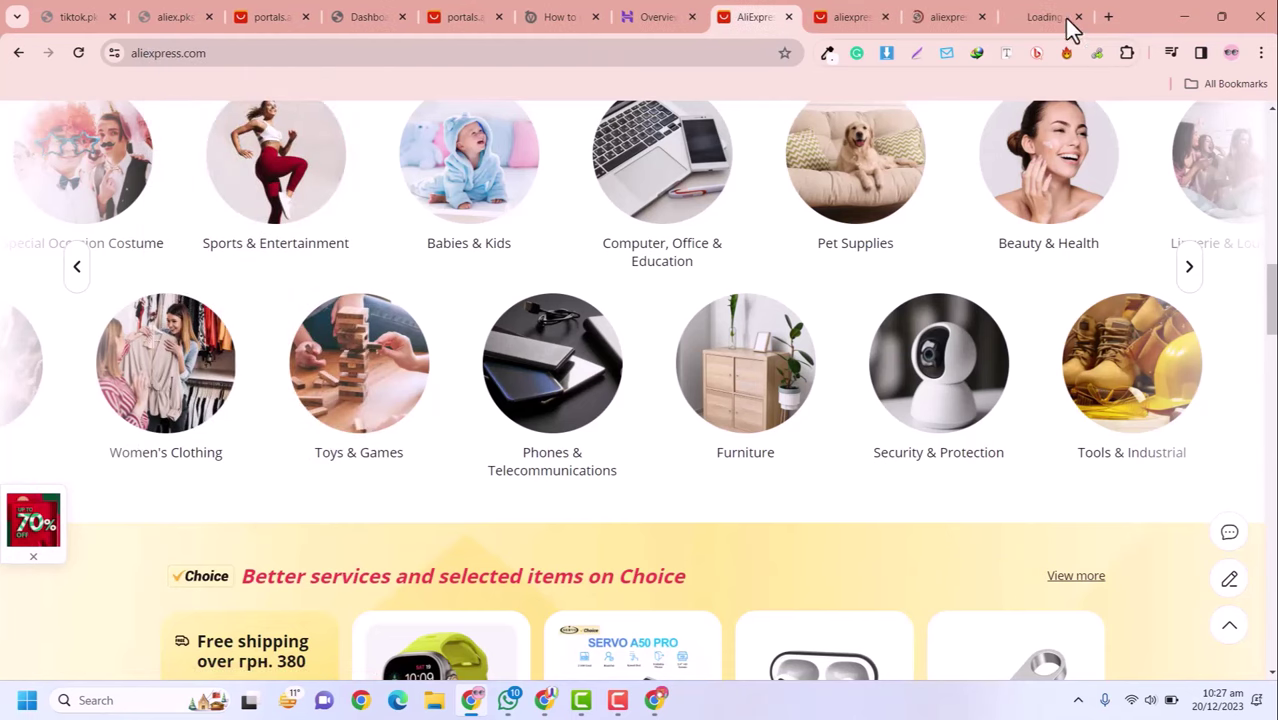
drag(1038, 12, 826, 20)
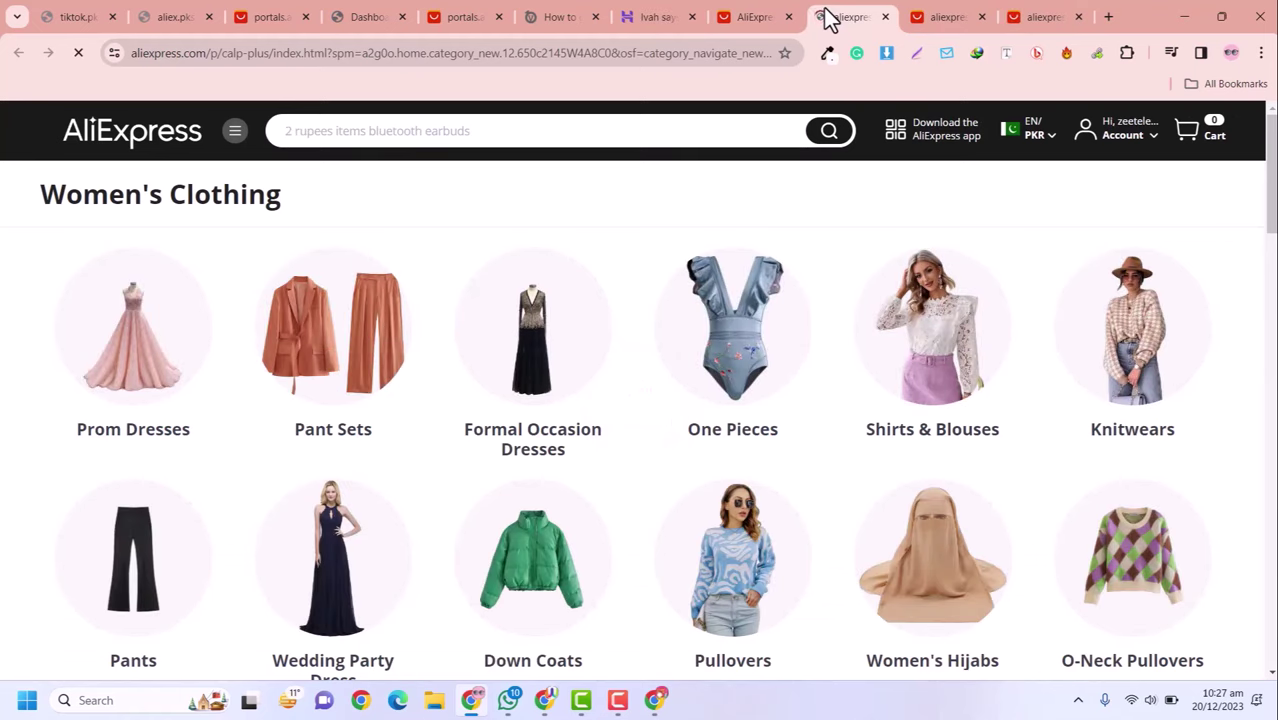
scroll(1087, 314, down, 6)
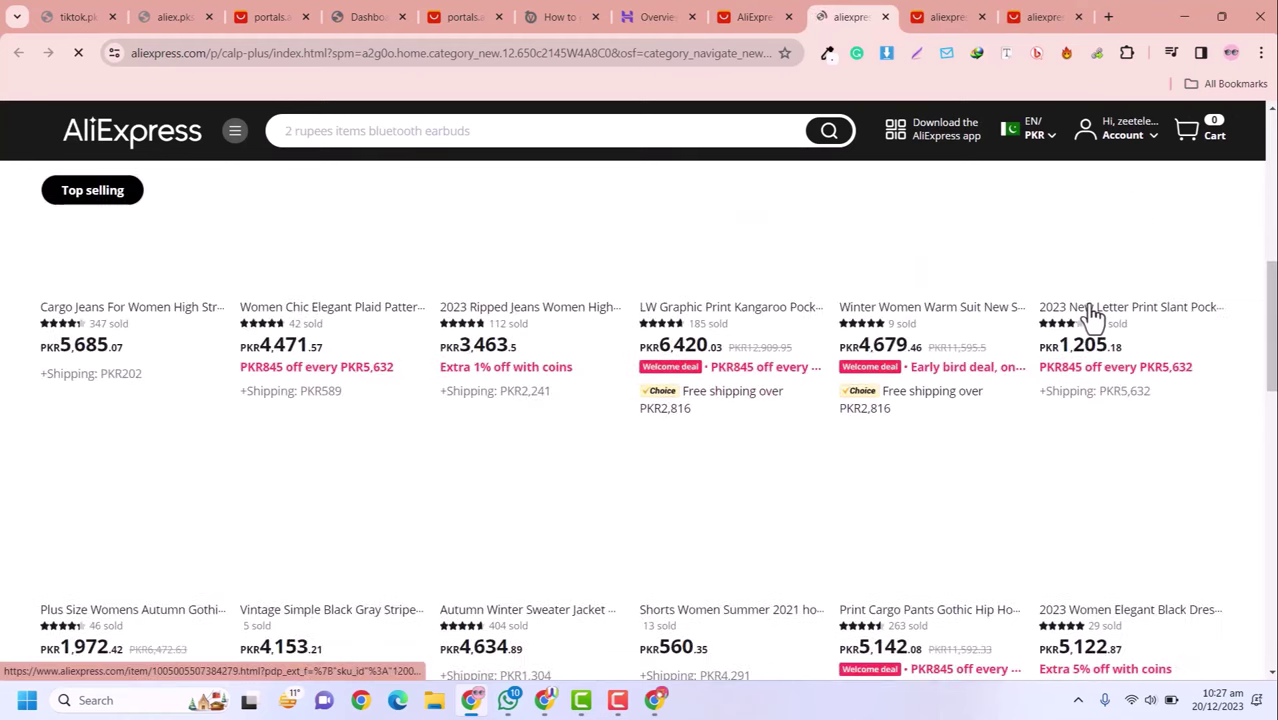
scroll(1093, 318, up, 3)
scroll(1090, 317, up, 3)
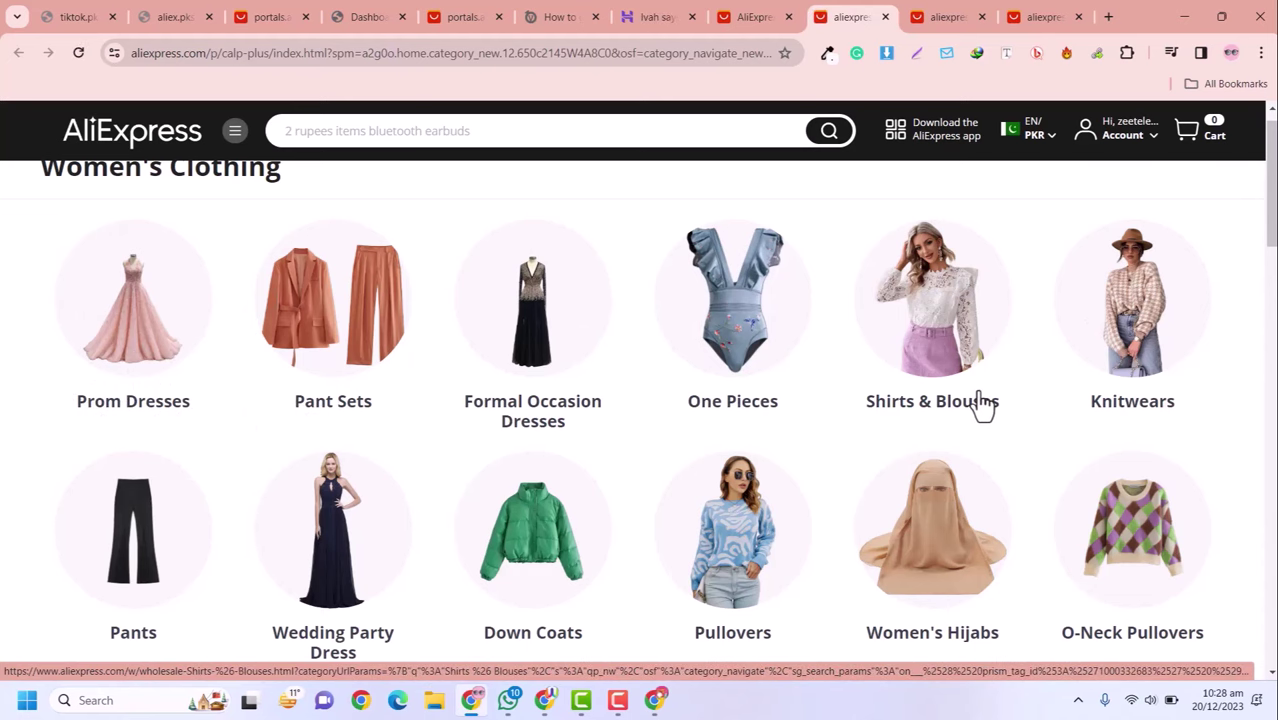
drag(70, 408, 134, 500)
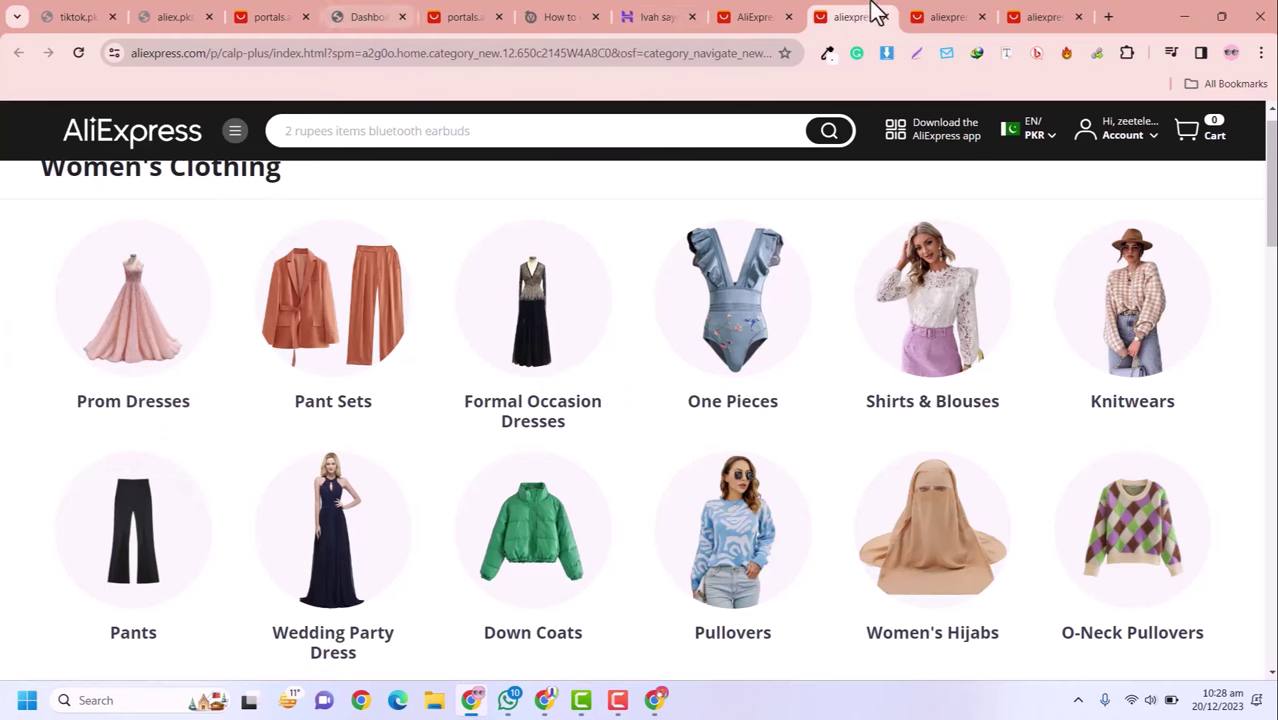
drag(870, 16, 450, 24)
click(364, 17)
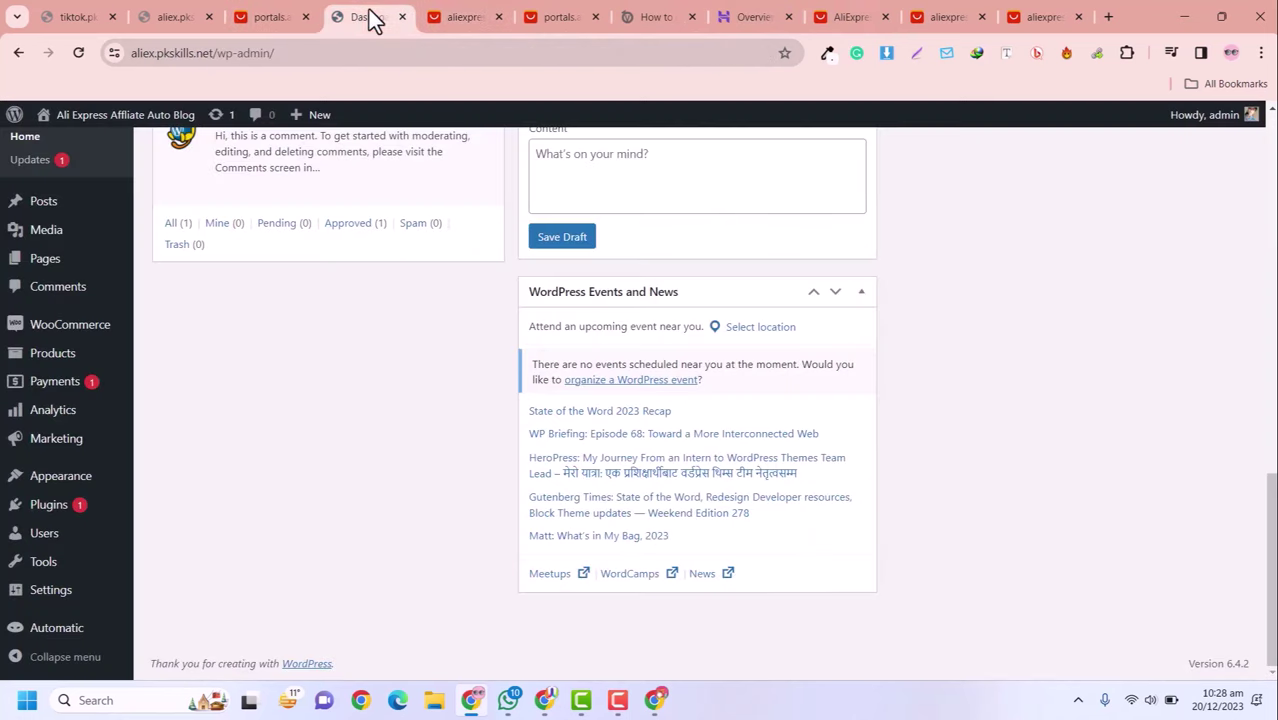
Step: Go to Products > Categories, checking the Women's Clothing subcategory names on AliExpress along the way
click(467, 17)
right_click(467, 17)
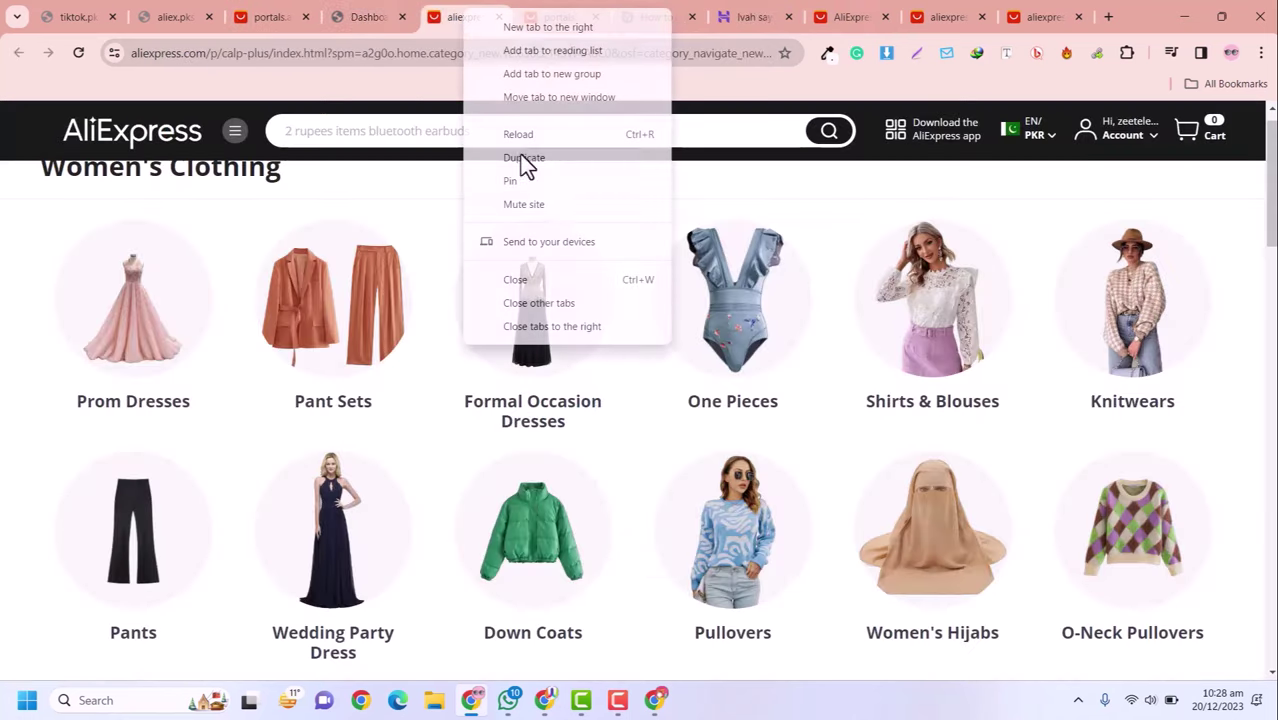
key(Escape)
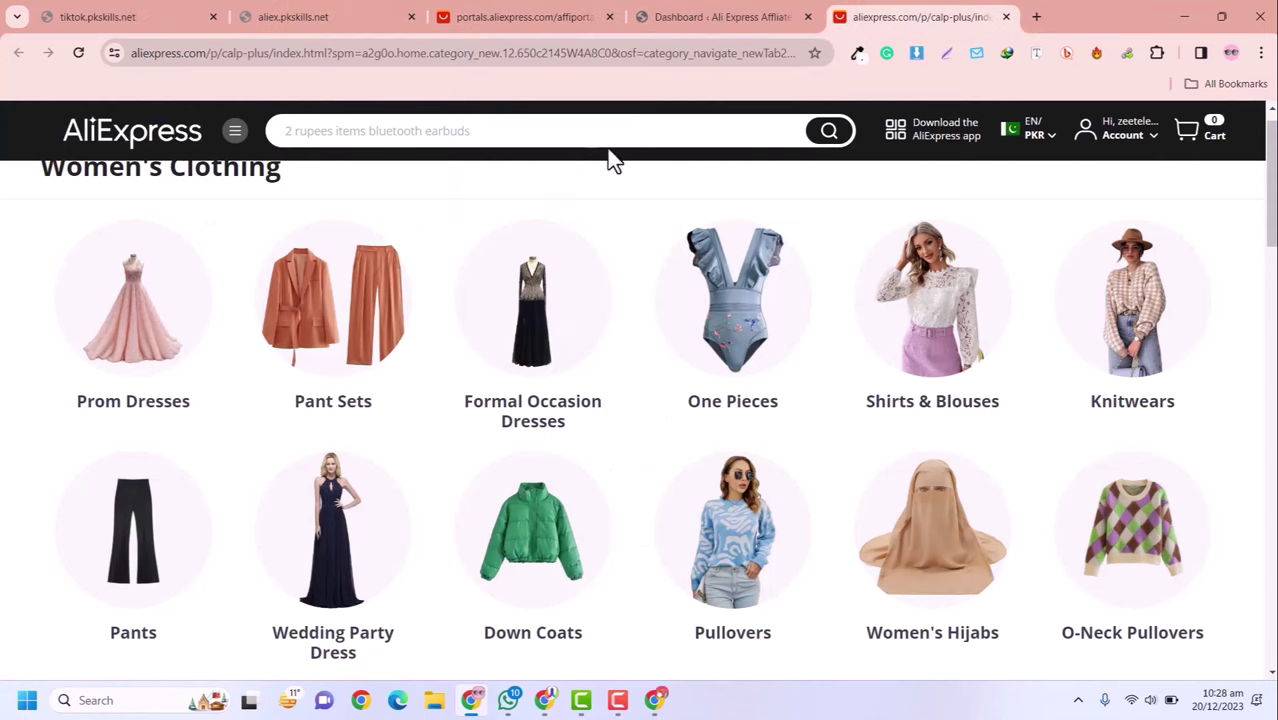
click(743, 8)
mouse_move(60, 357)
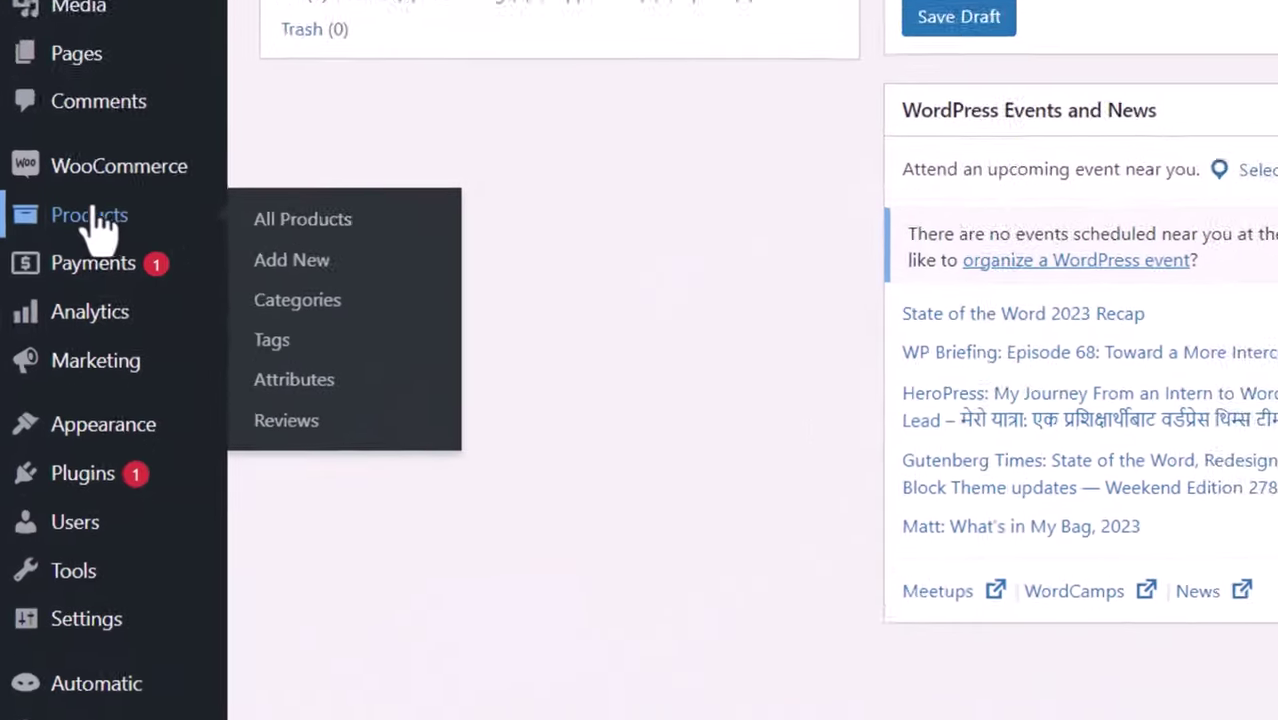
mouse_move(141, 183)
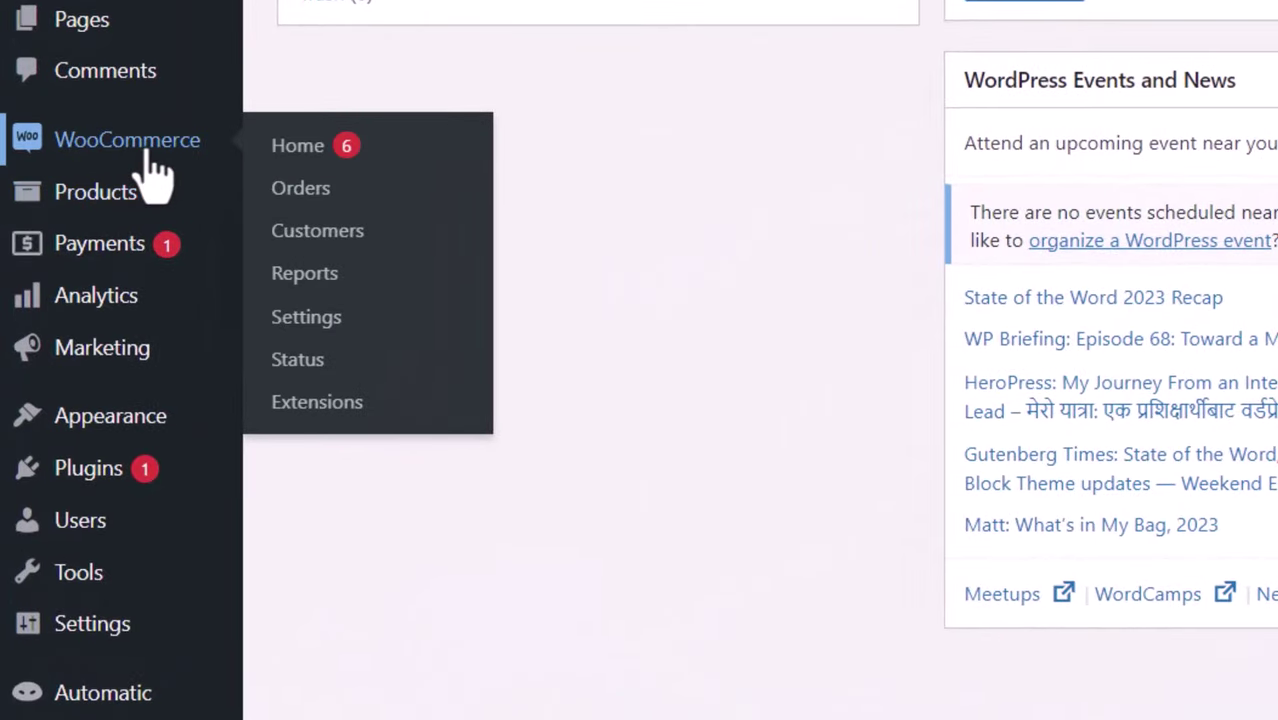
mouse_move(122, 205)
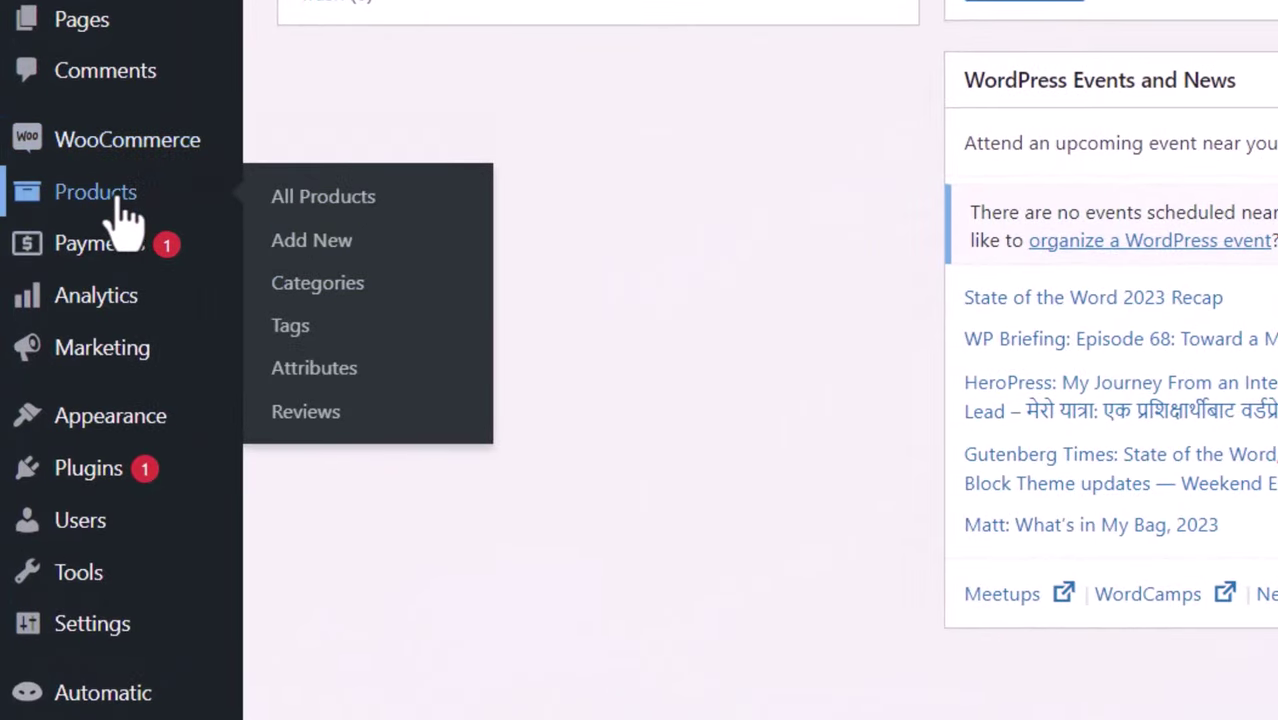
click(295, 284)
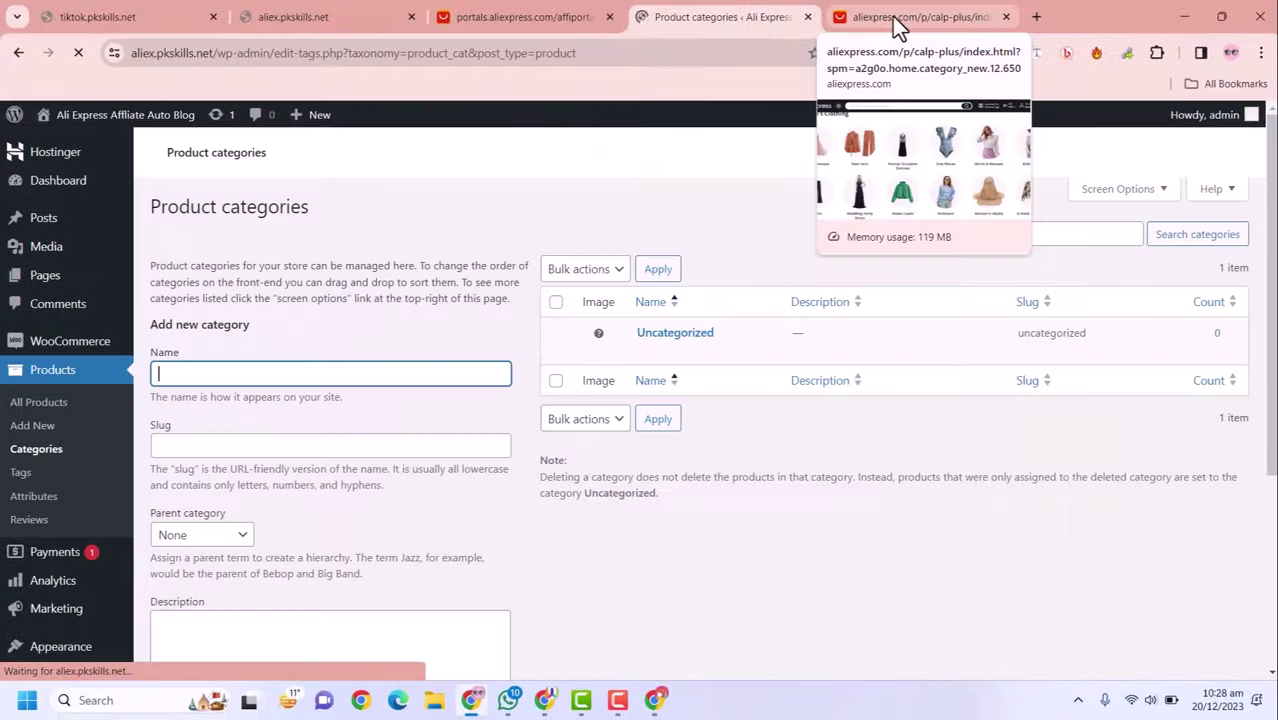
click(898, 27)
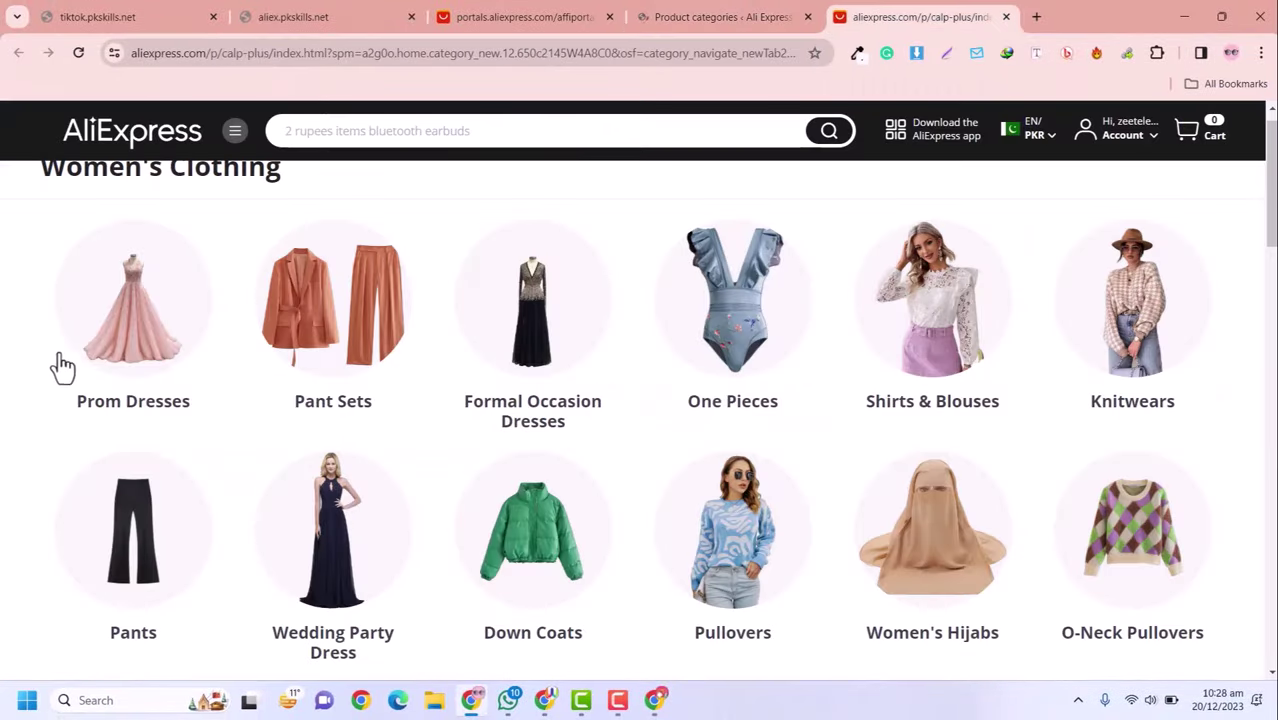
click(720, 17)
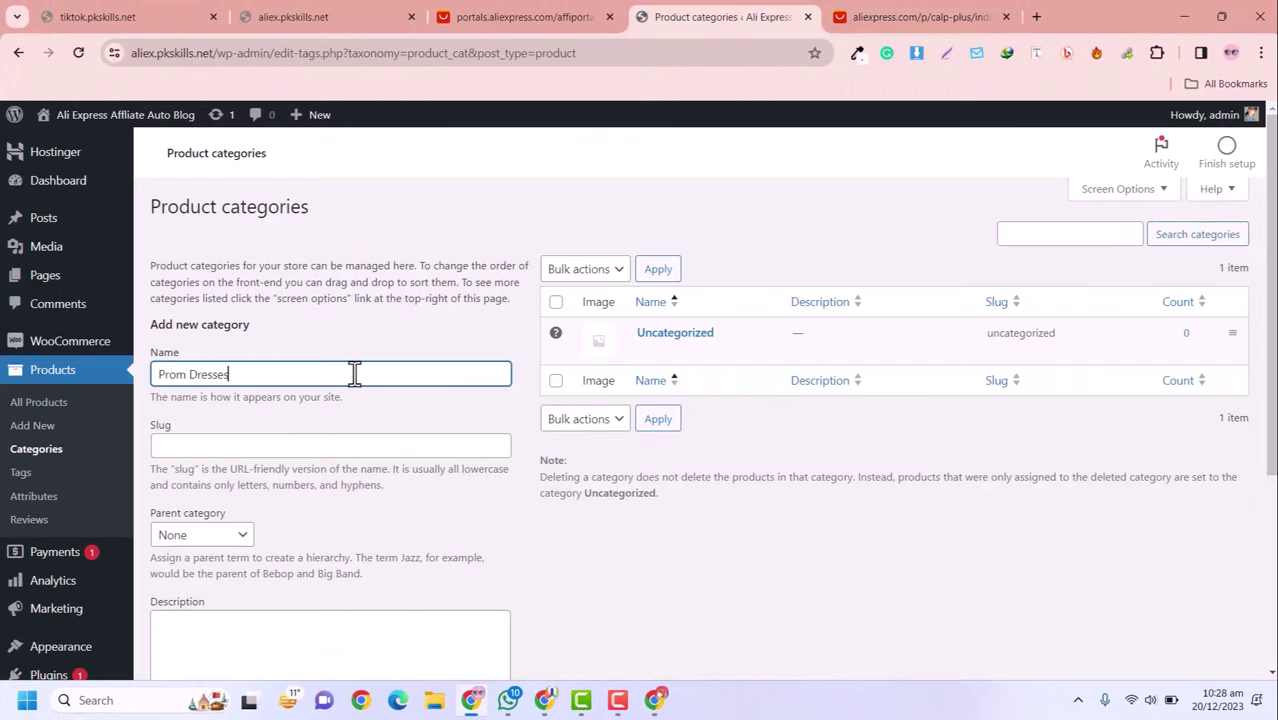
scroll(354, 374, down, 3)
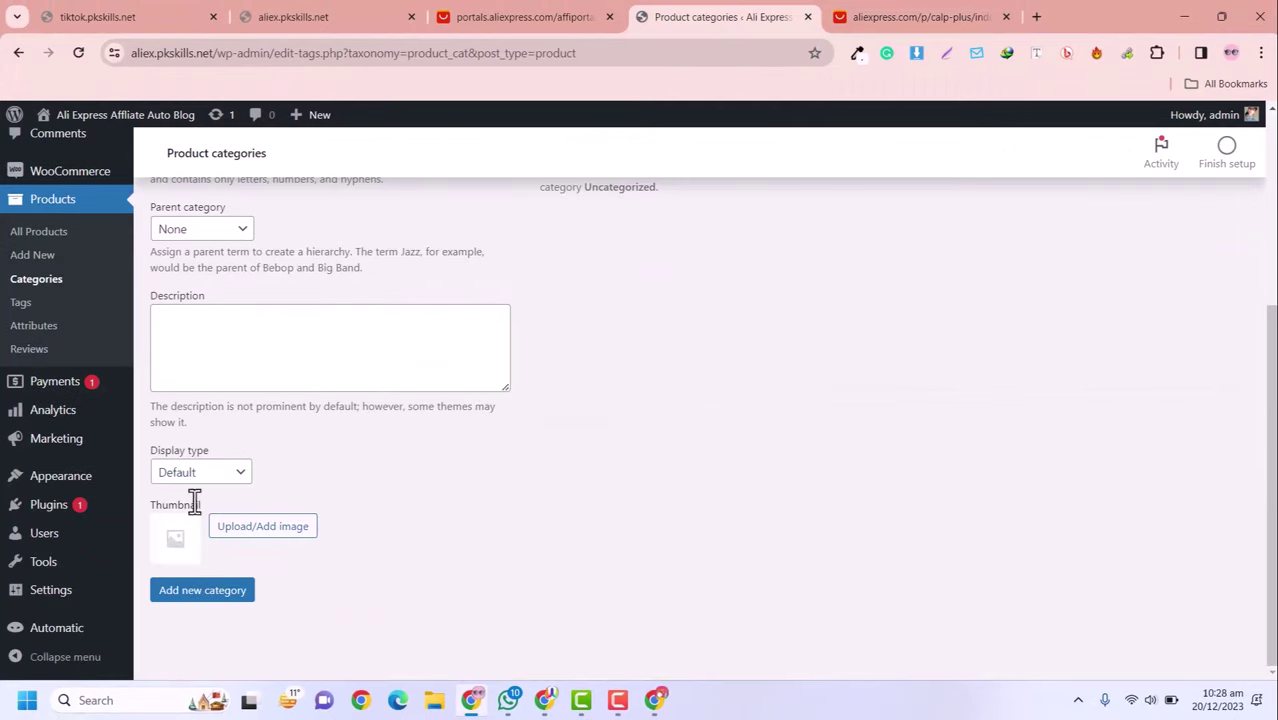
click(899, 17)
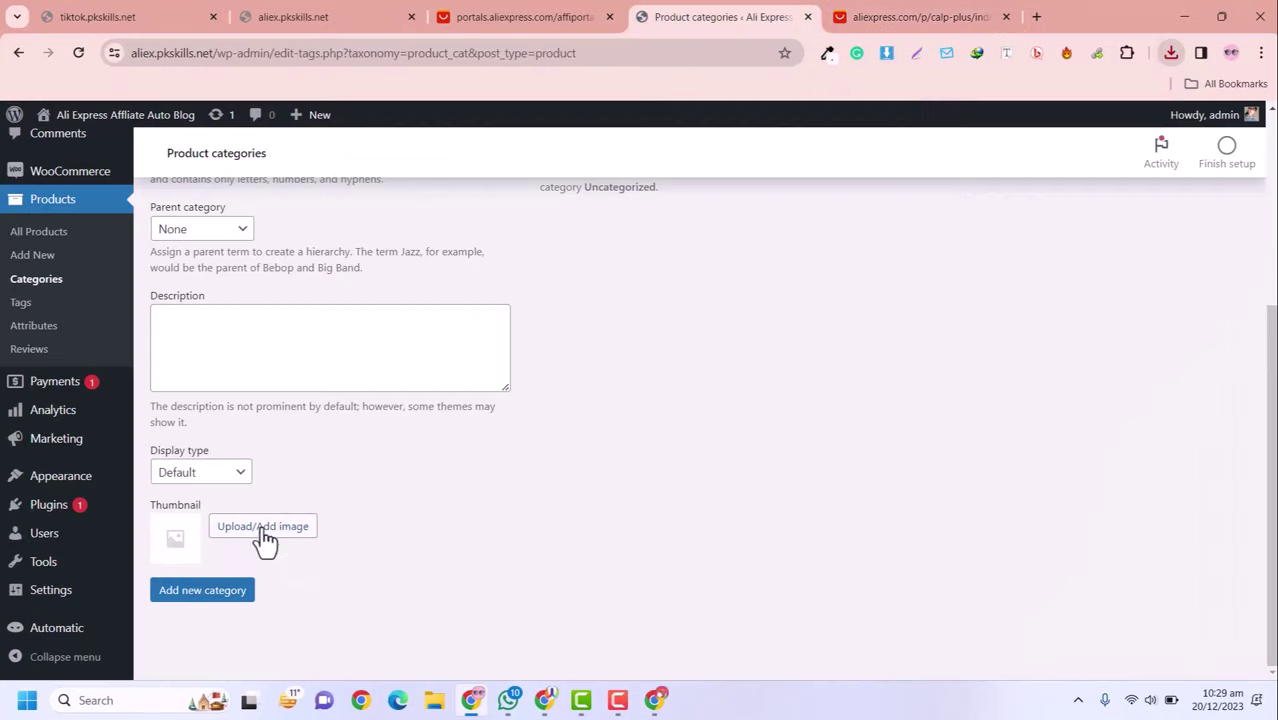
Step: Upload the downloaded prom dress picture as the thumbnail and add the Prom Dresses category
click(258, 528)
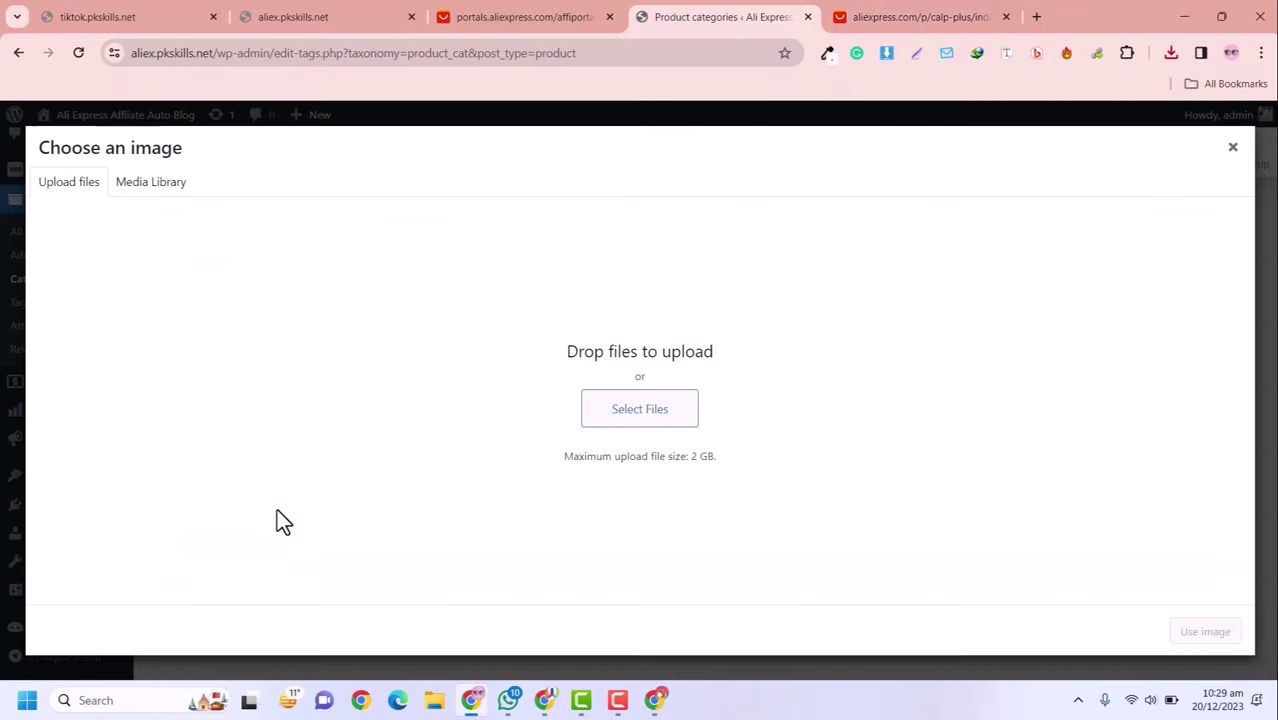
click(1171, 52)
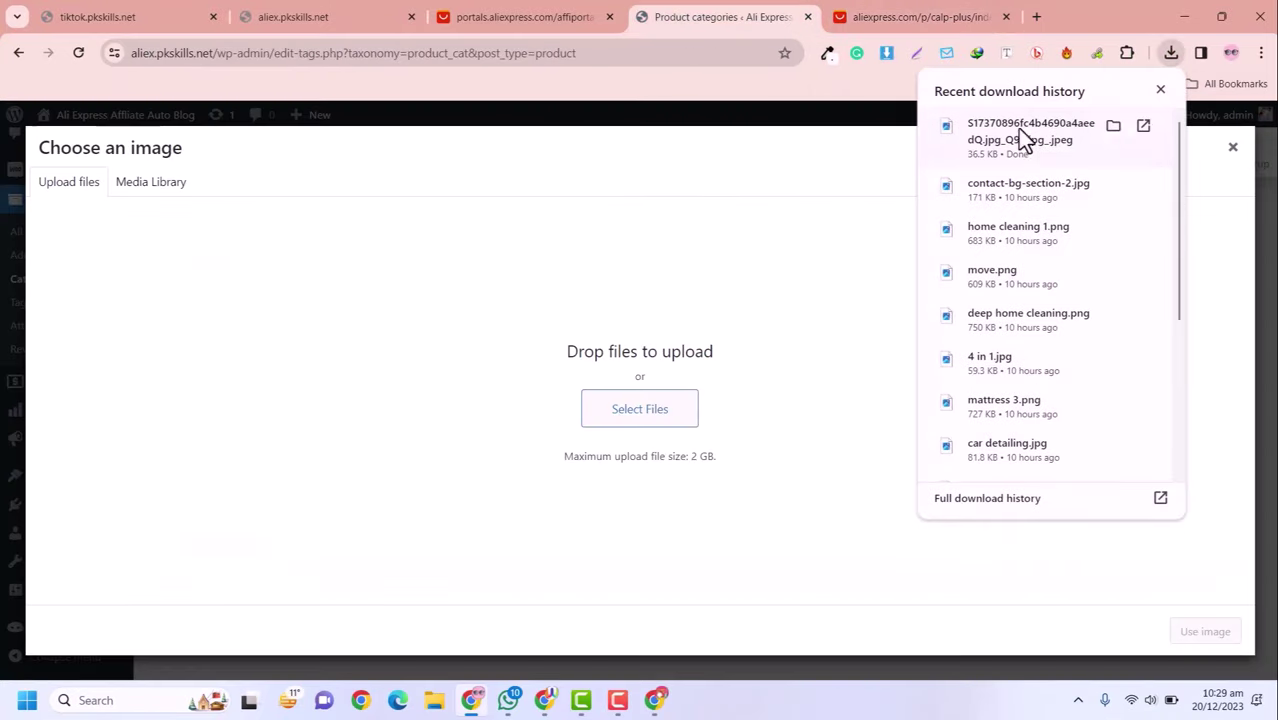
drag(950, 134, 605, 322)
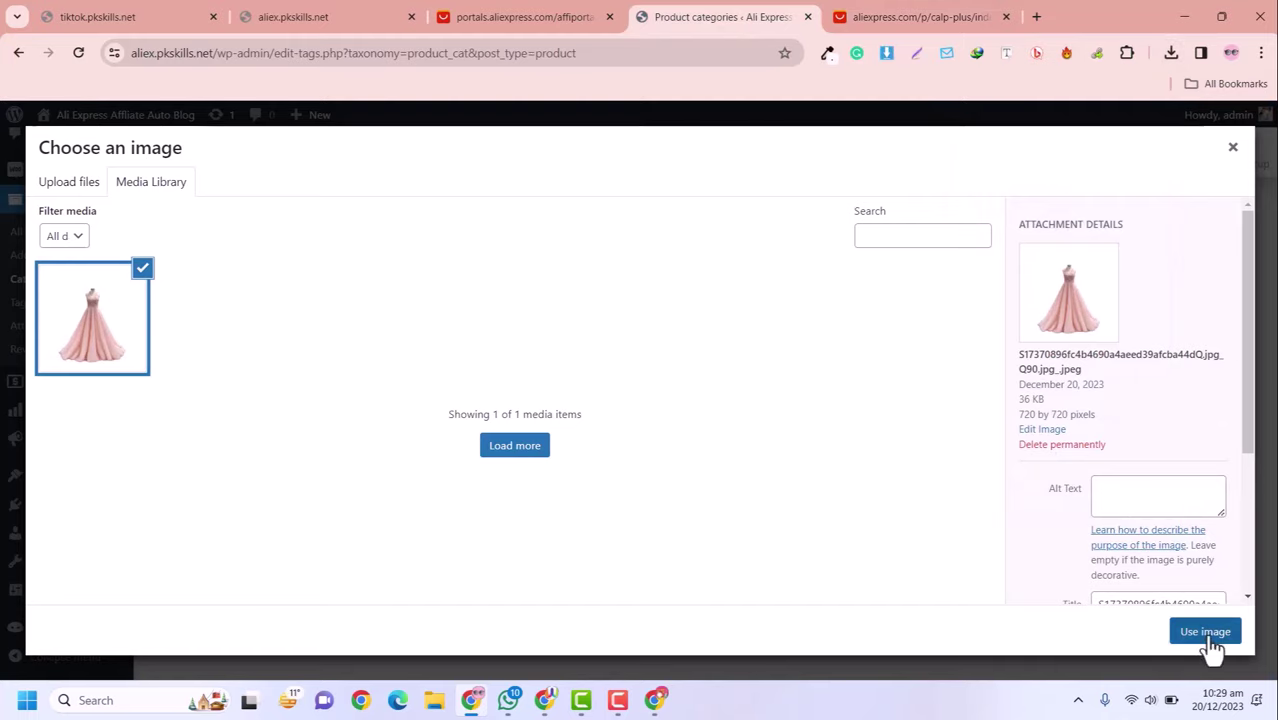
click(1215, 631)
click(185, 580)
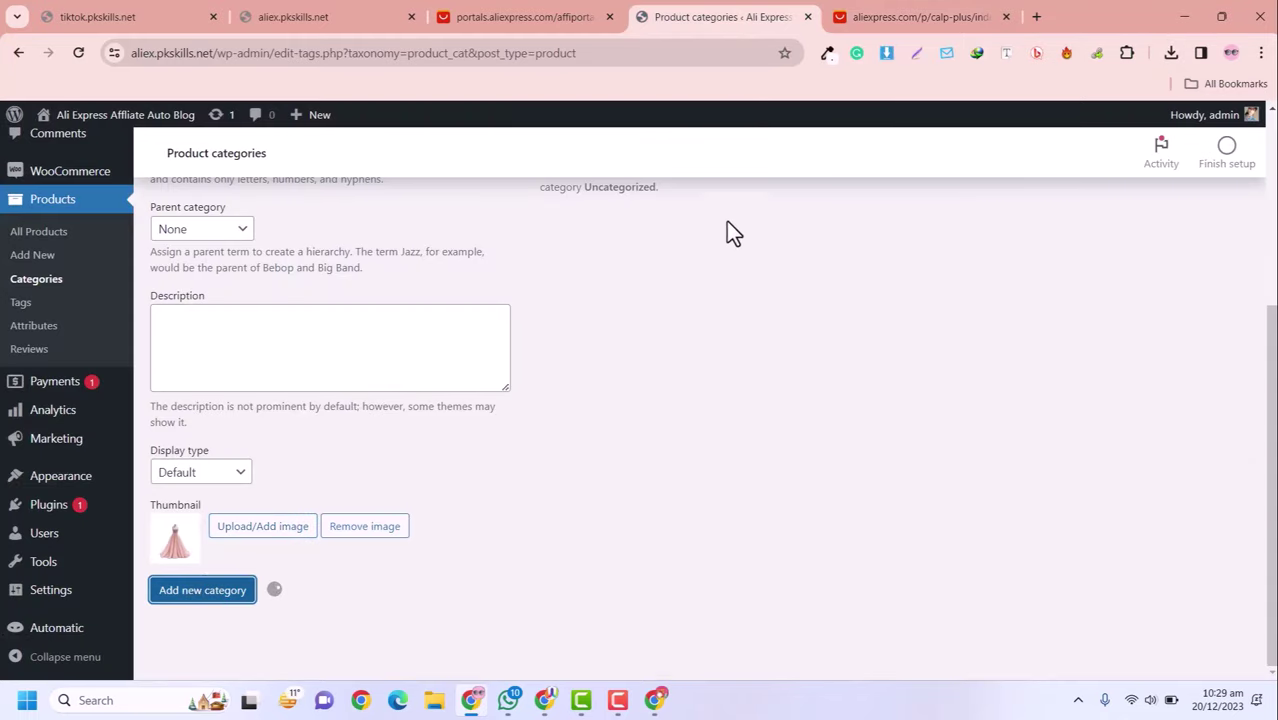
scroll(725, 245, up, 5)
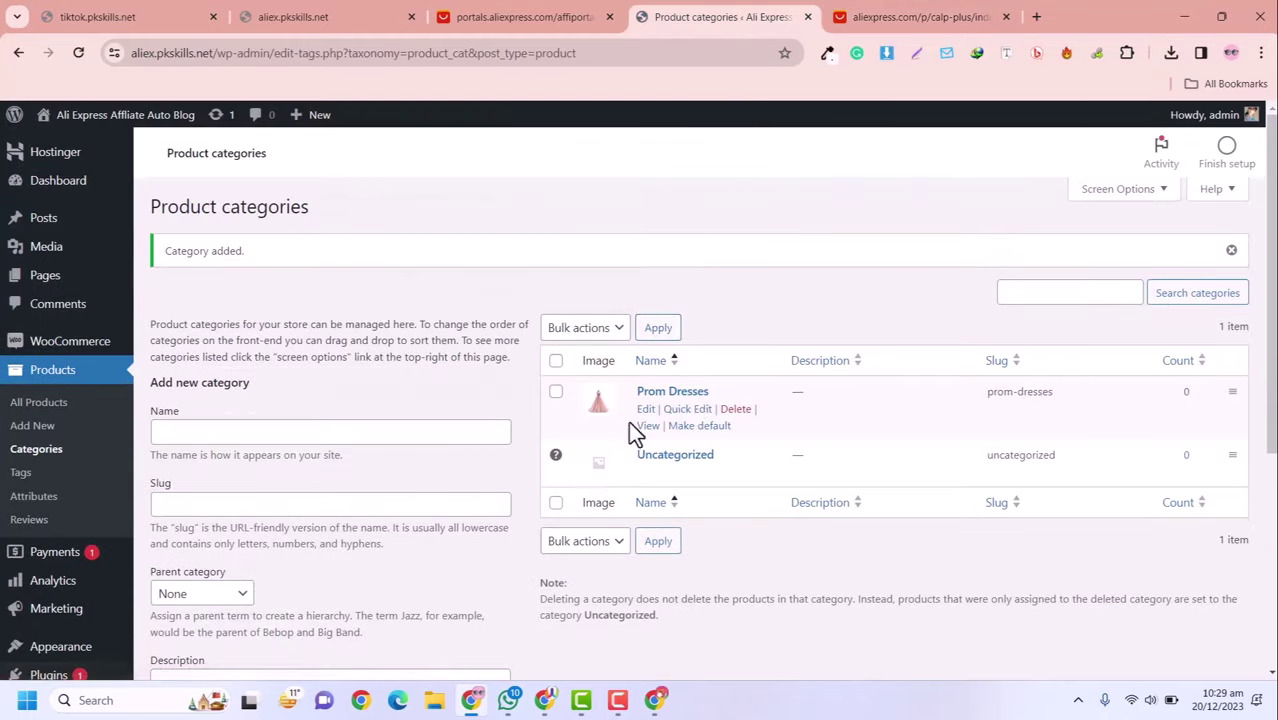
Step: Add the Pant Sets and Shirts and Blouses product categories, copying names from AliExpress
click(899, 17)
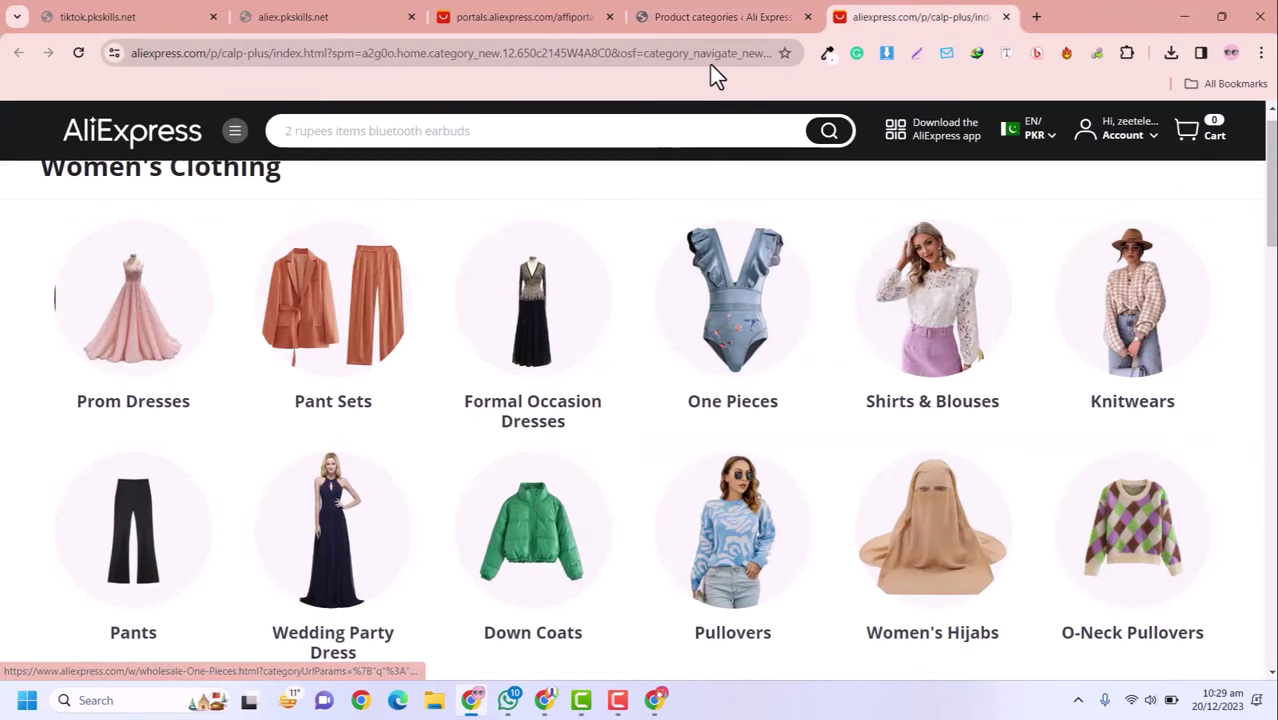
click(715, 18)
click(265, 428)
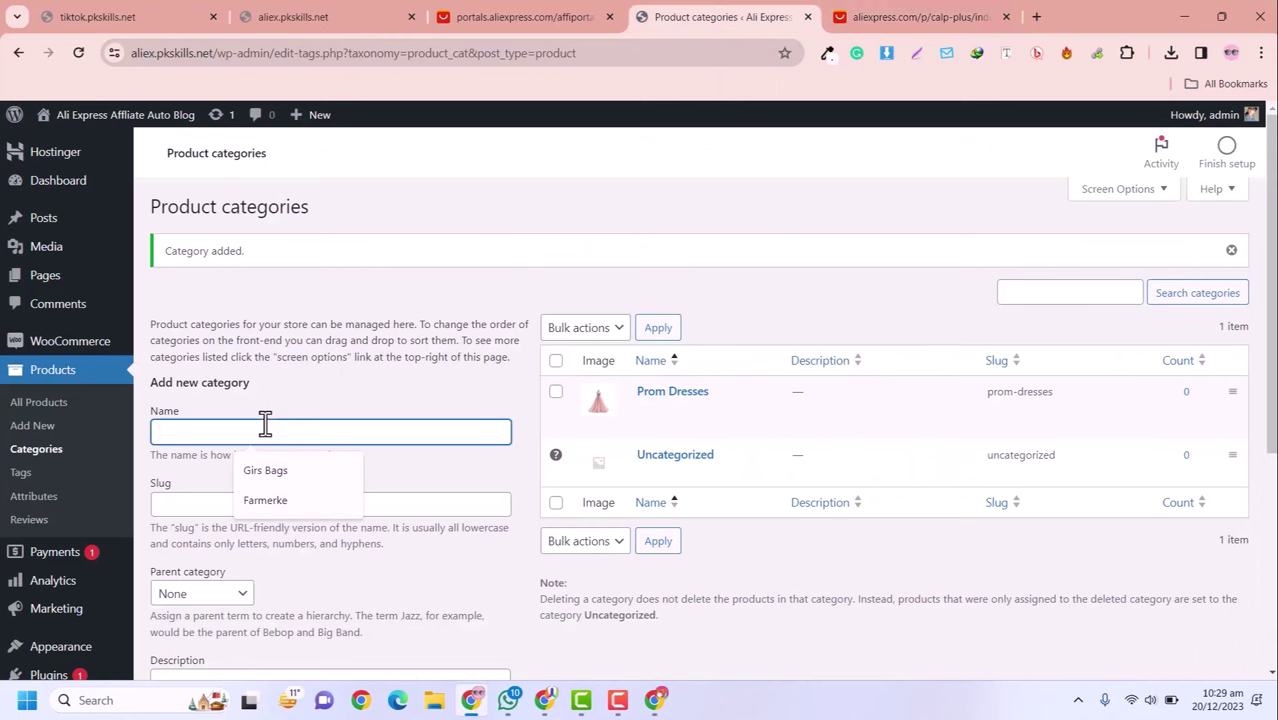
text(Pant Sets)
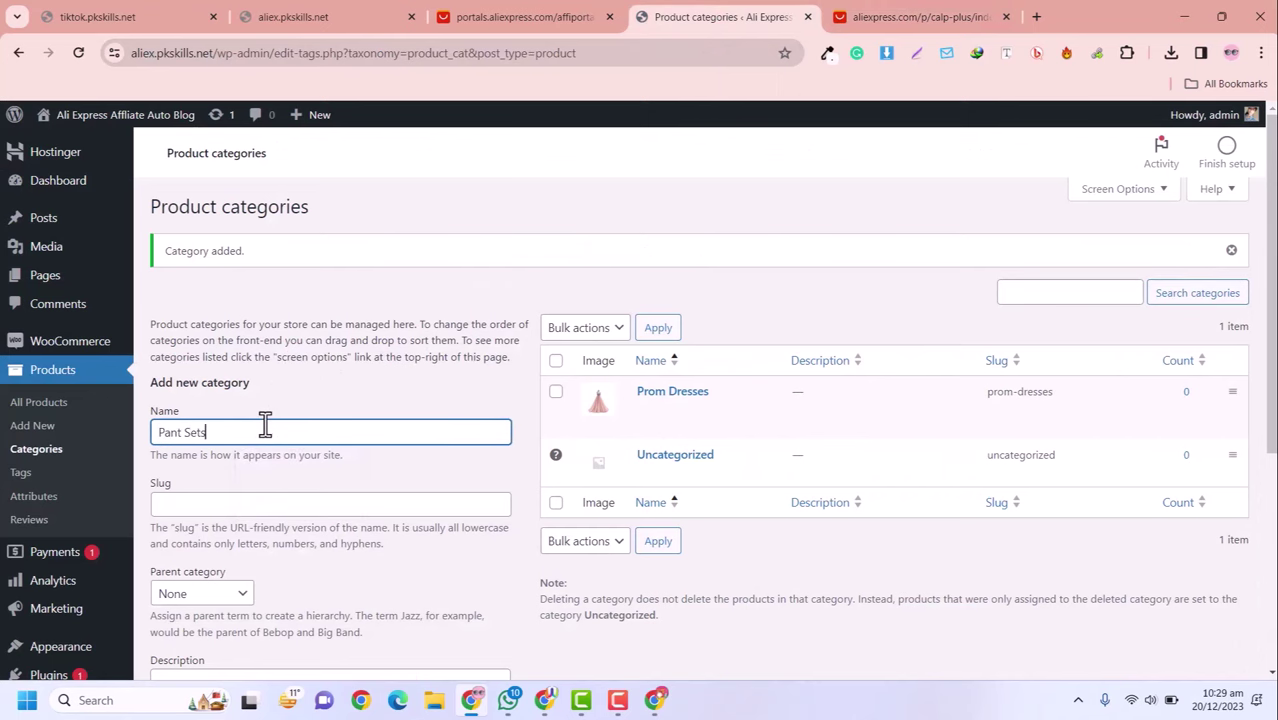
scroll(265, 428, down, 4)
click(217, 600)
scroll(782, 442, up, 3)
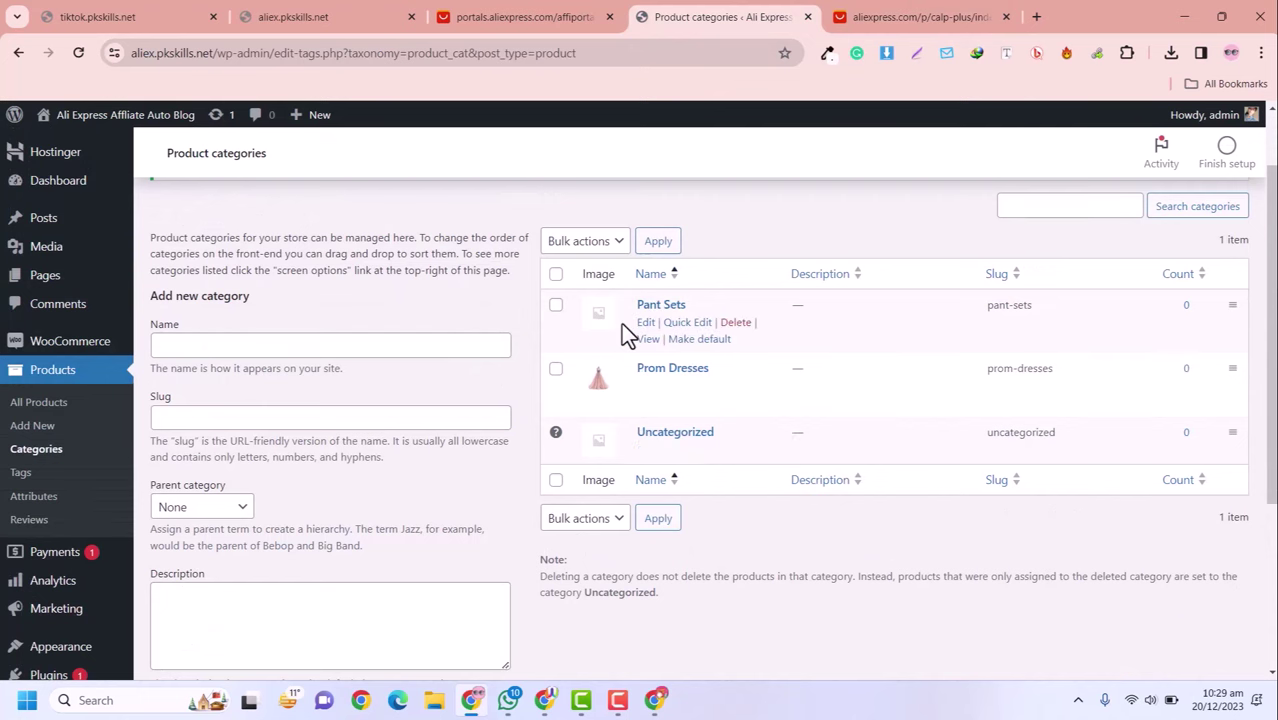
scroll(371, 442, down, 3)
scroll(342, 408, up, 3)
click(899, 16)
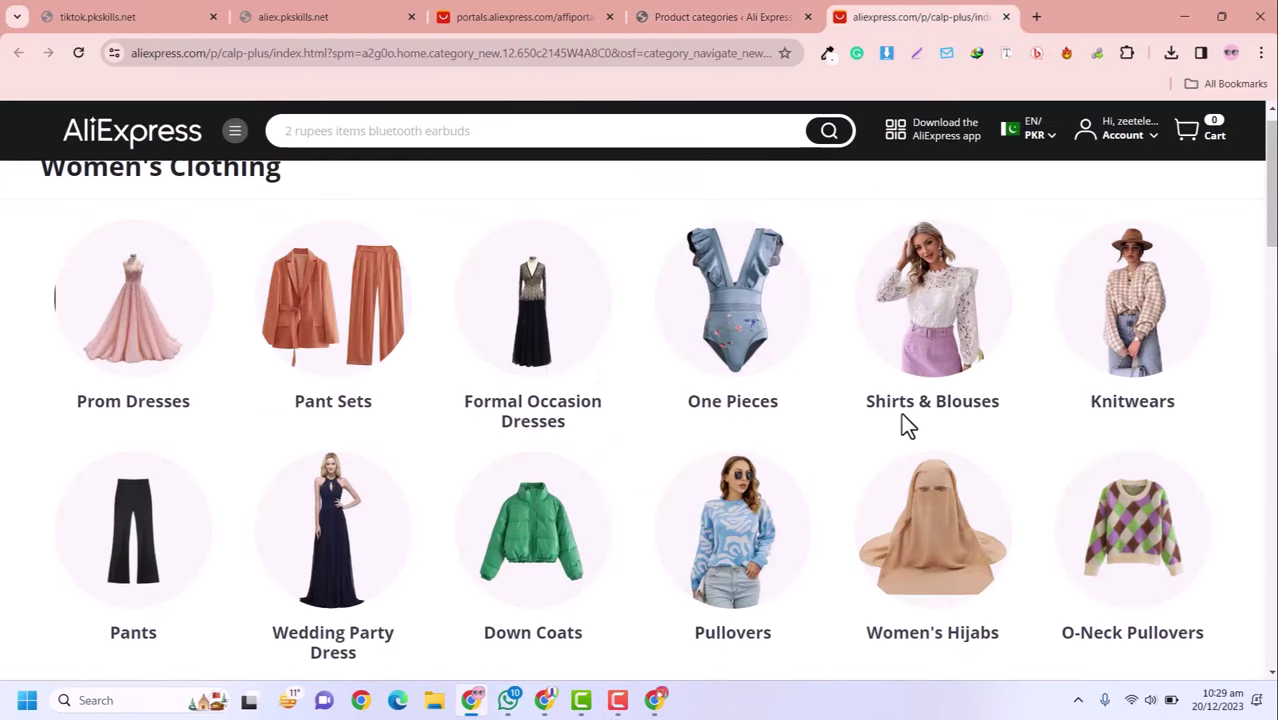
click(741, 17)
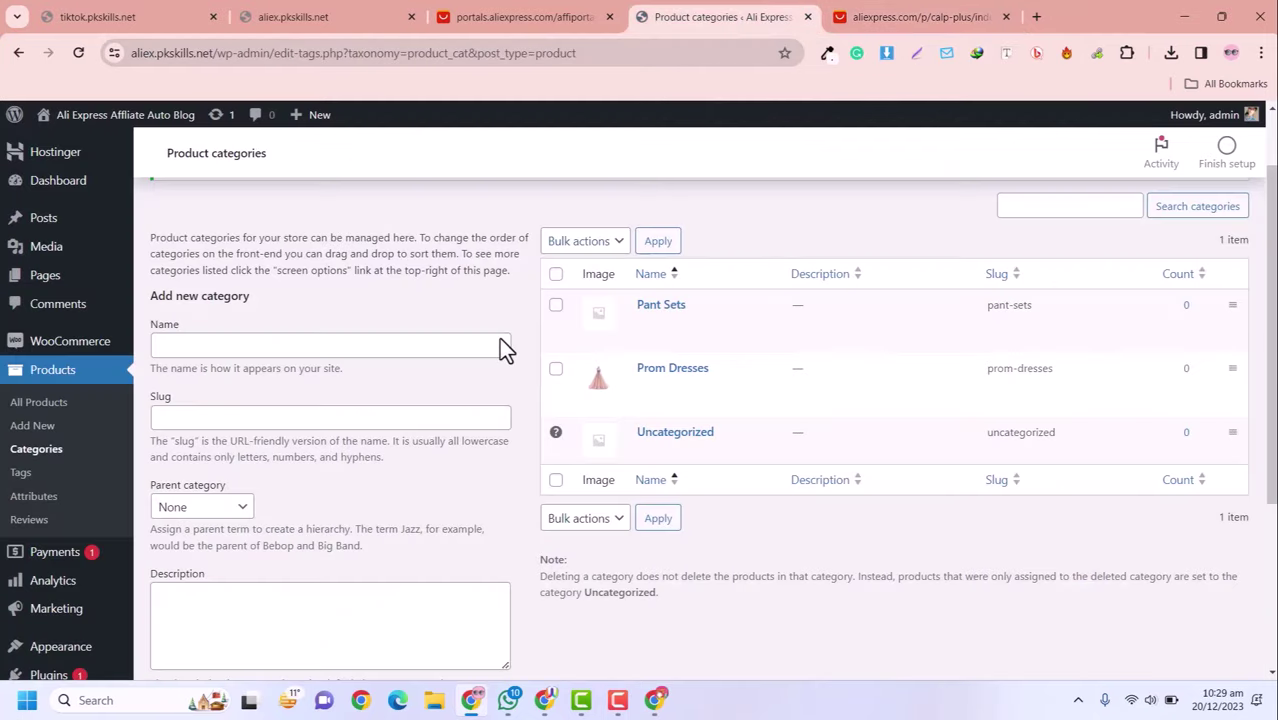
click(258, 350)
text(Shirt)
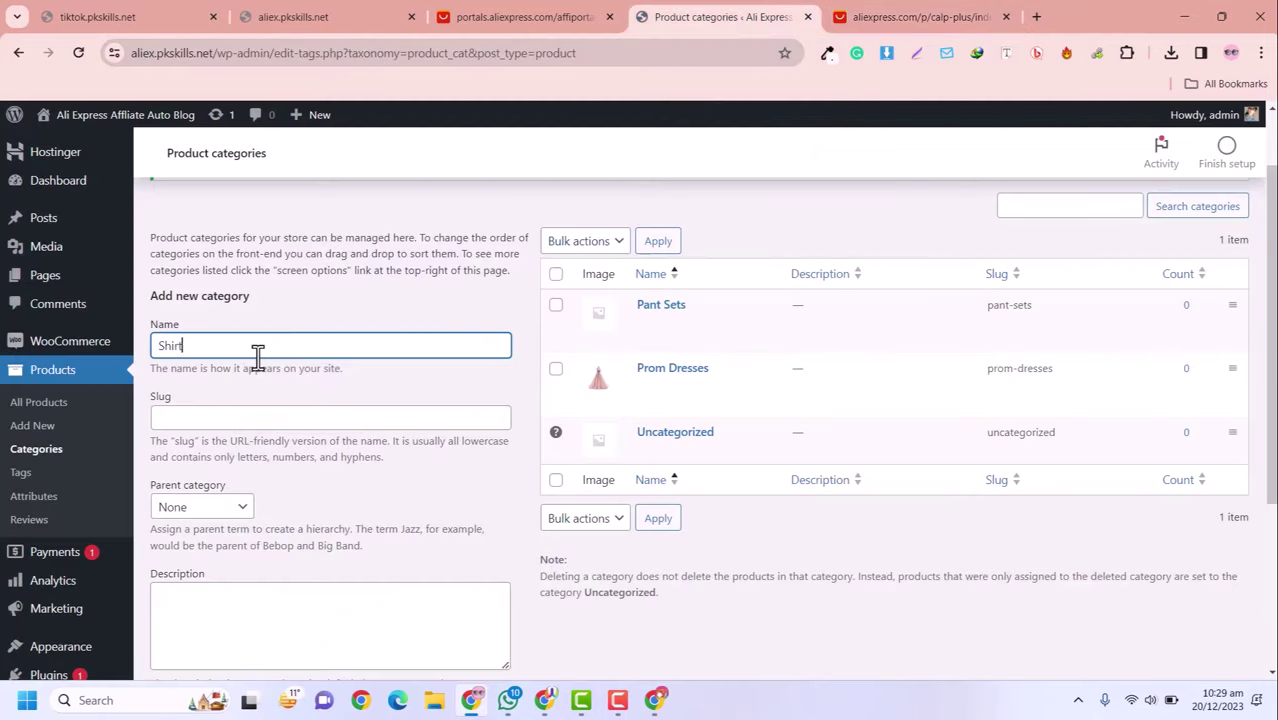
text(s and Blouses)
scroll(194, 531, down, 3)
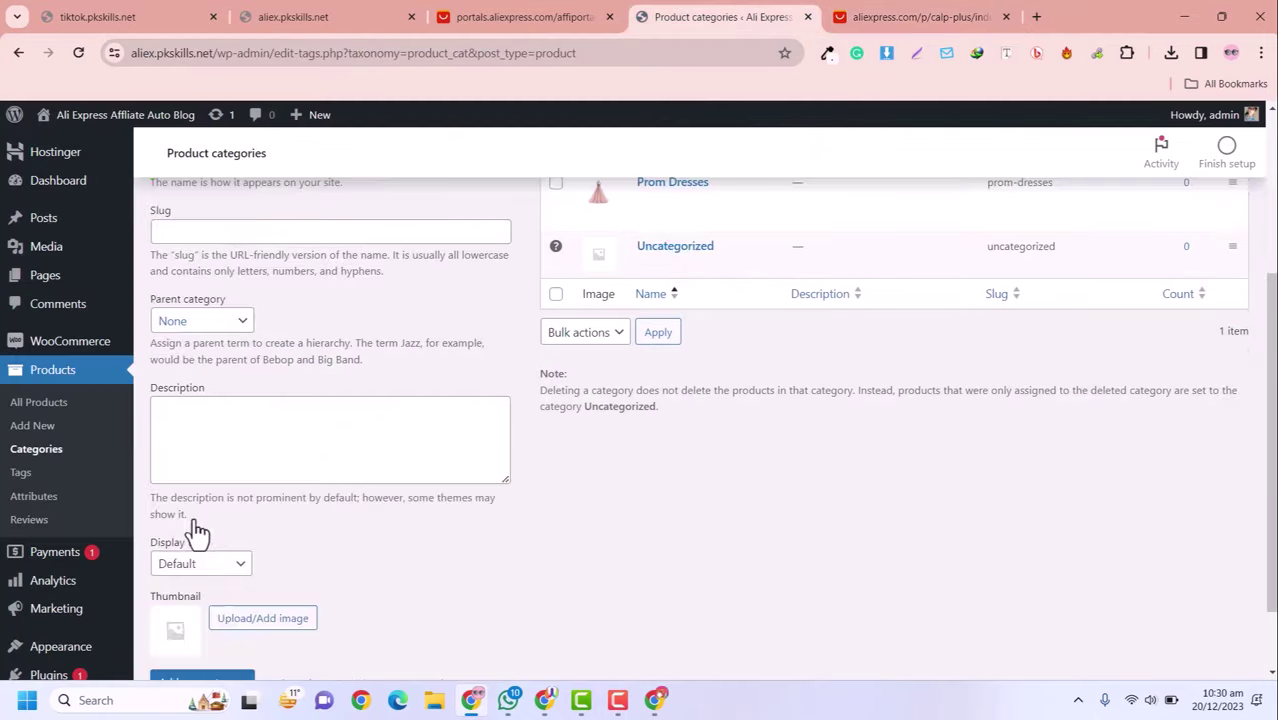
click(214, 588)
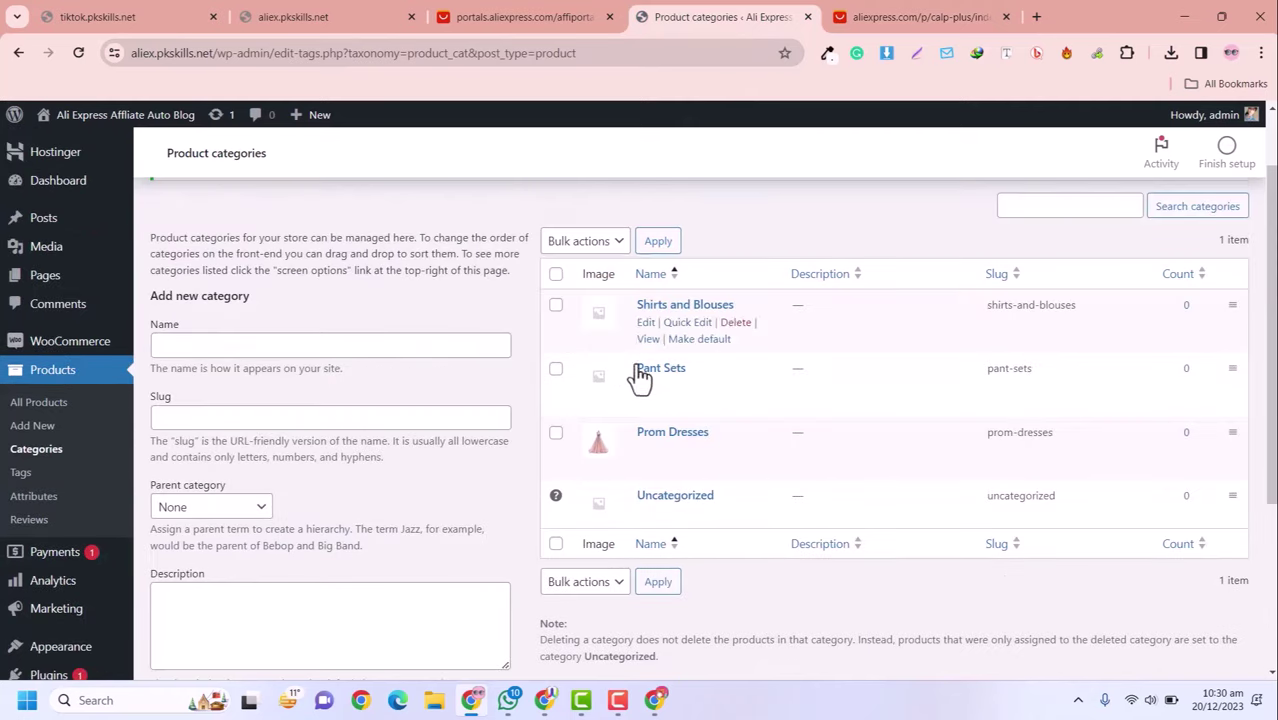
Step: Add the Knitwears and Pants product categories, copying names from AliExpress
click(950, 14)
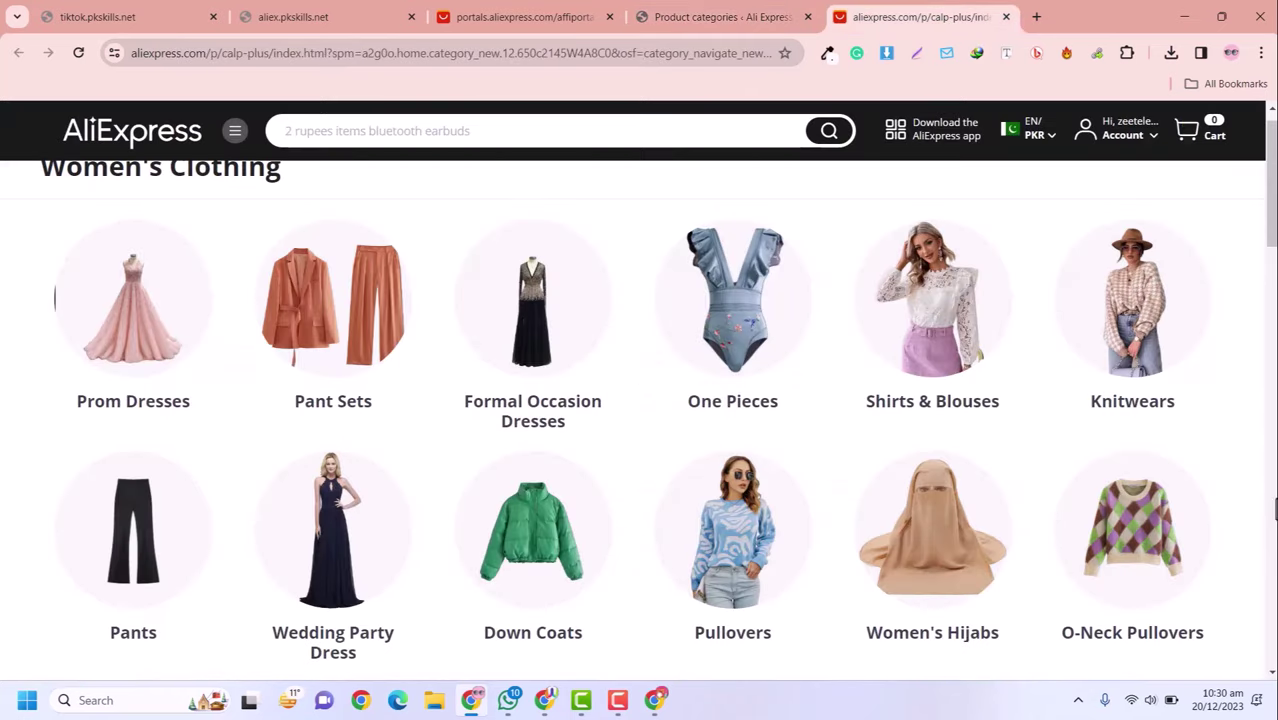
click(645, 20)
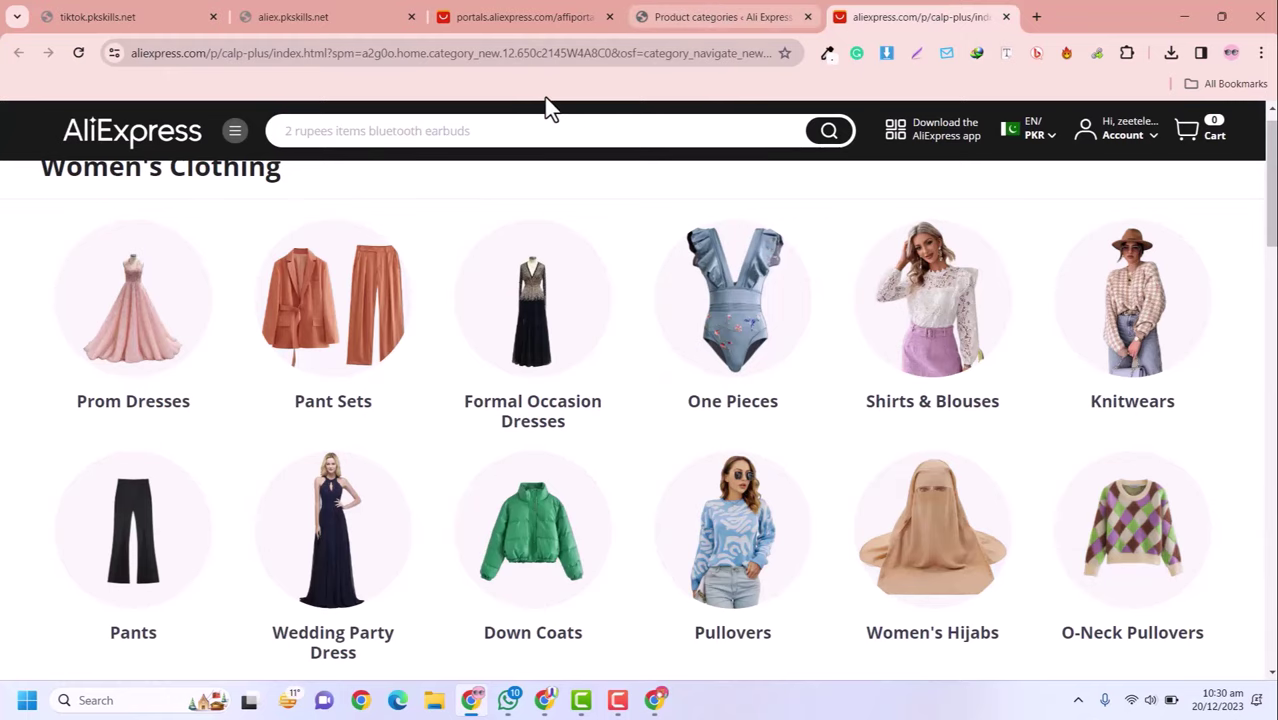
click(243, 340)
text(Bikini Sets)
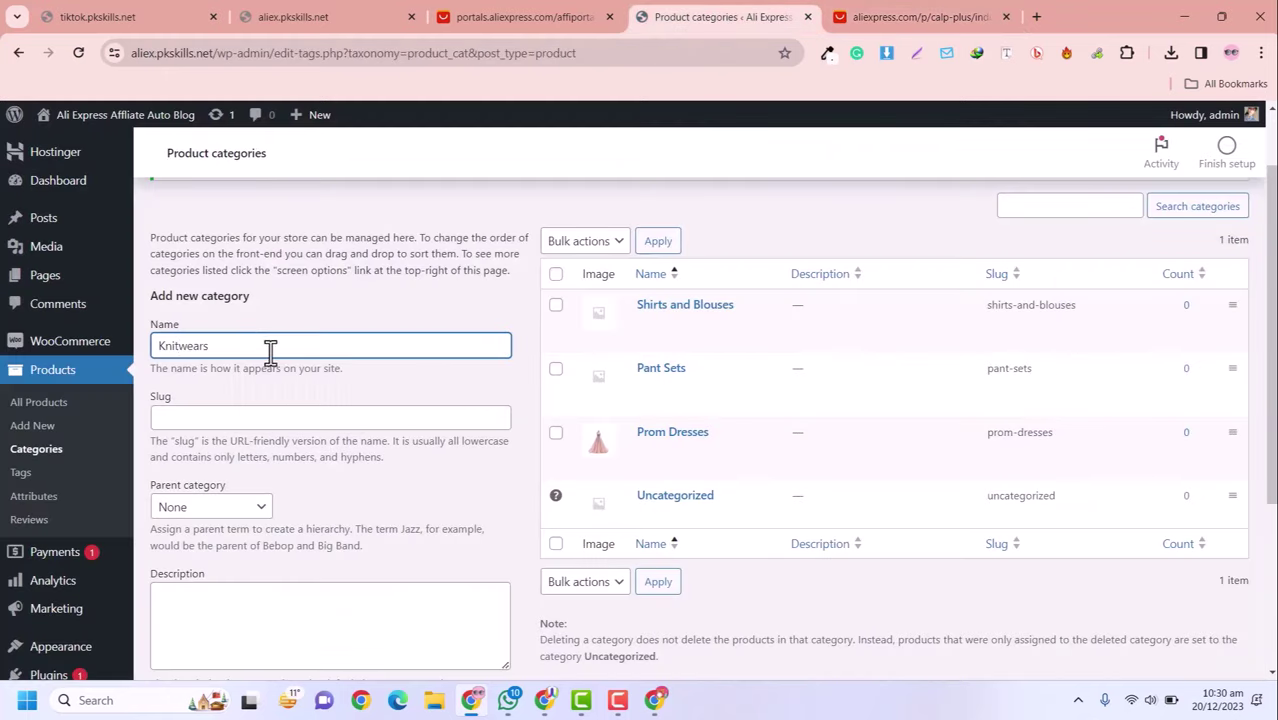
scroll(268, 470, down, 3)
click(205, 592)
scroll(300, 365, up, 3)
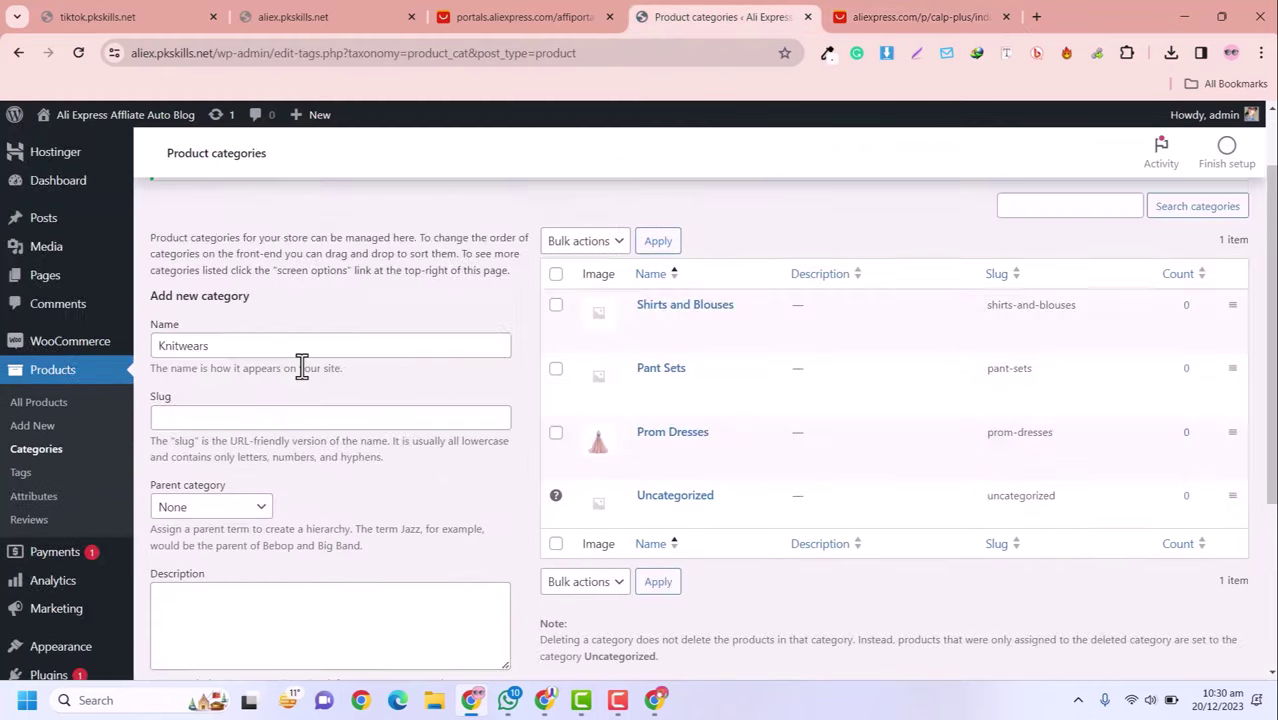
click(883, 24)
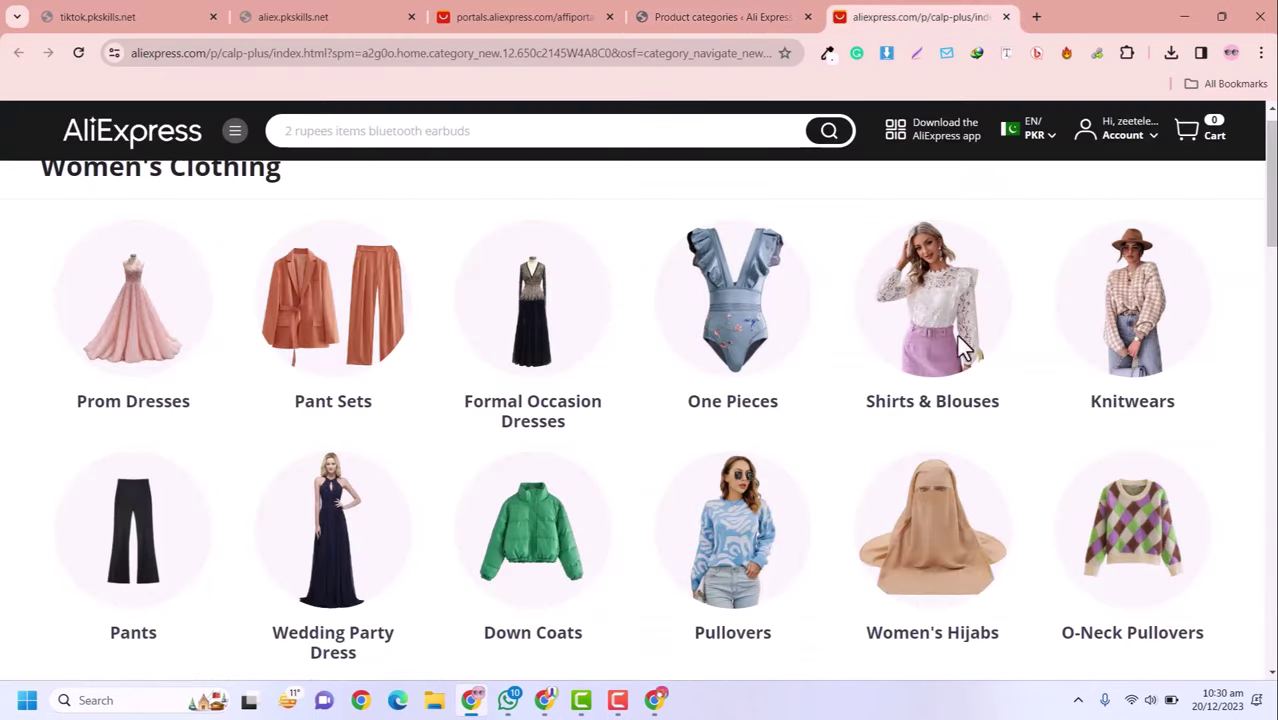
click(761, 15)
click(214, 355)
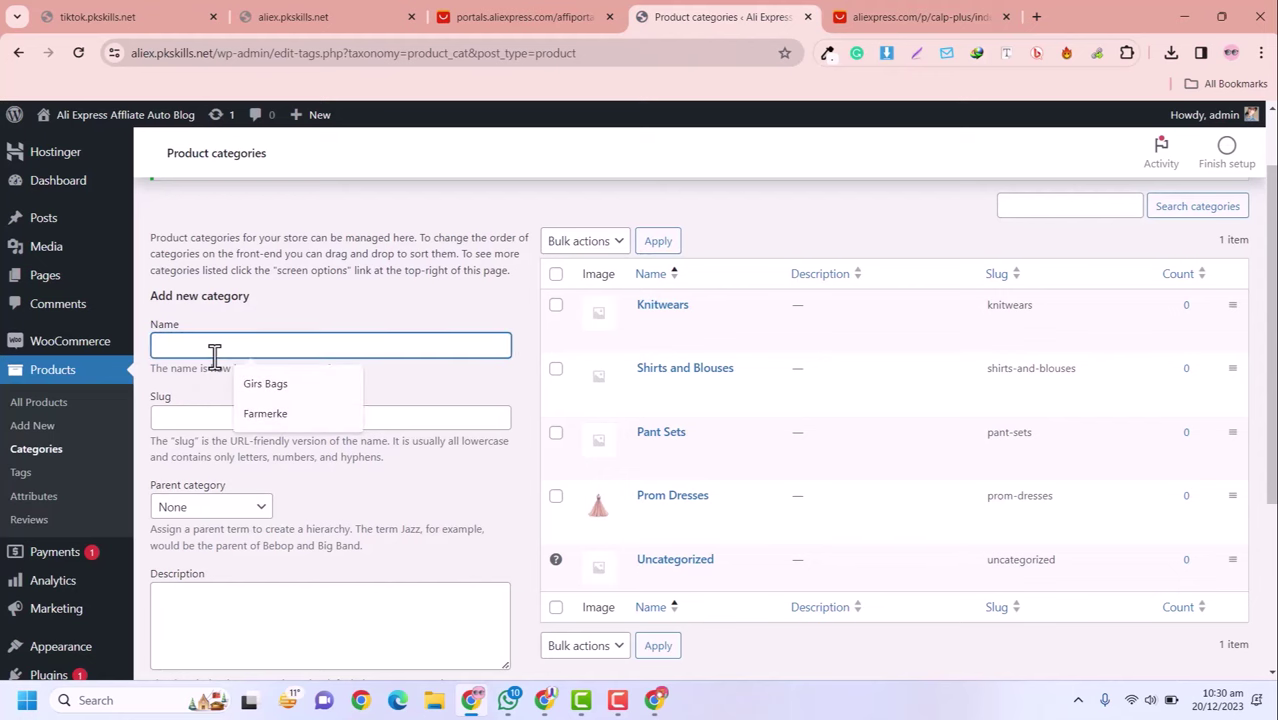
text(Pants)
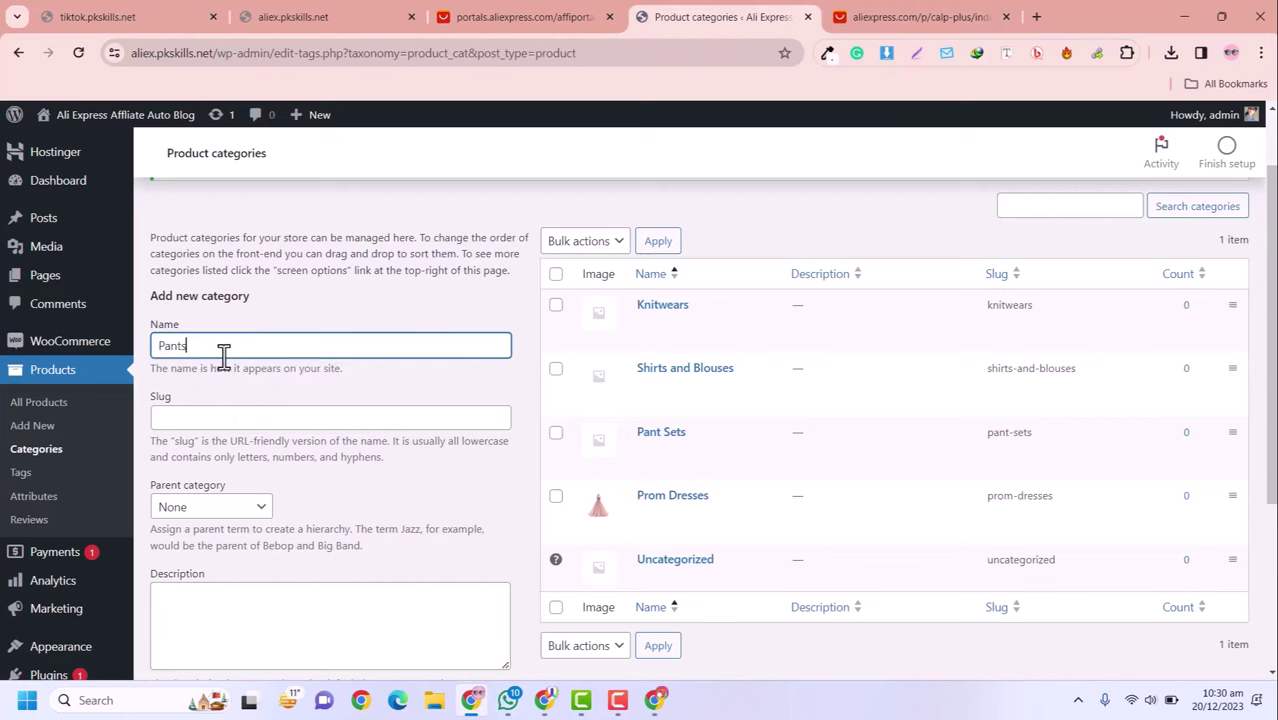
scroll(222, 350, down, 3)
click(202, 590)
scroll(1023, 459, up, 5)
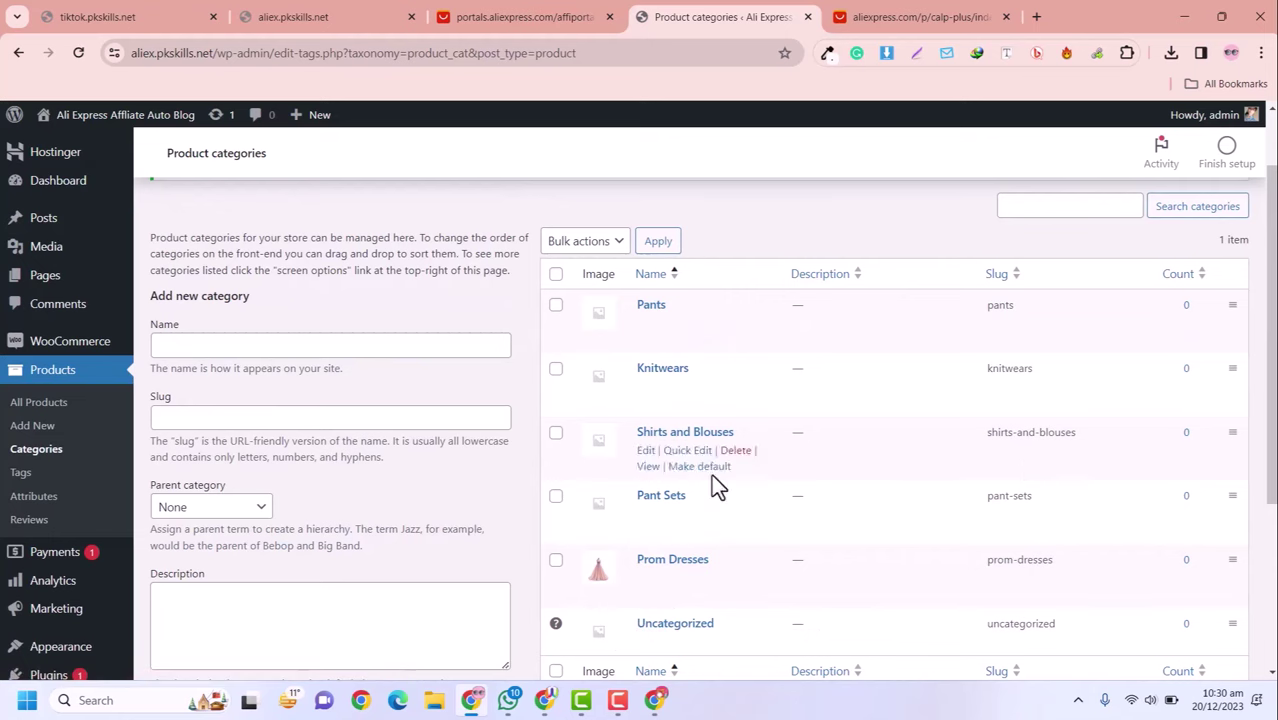
scroll(711, 474, down, 3)
Step: Start a new WP Automatic campaign titled Pants and add the keyword pants
mouse_move(80, 575)
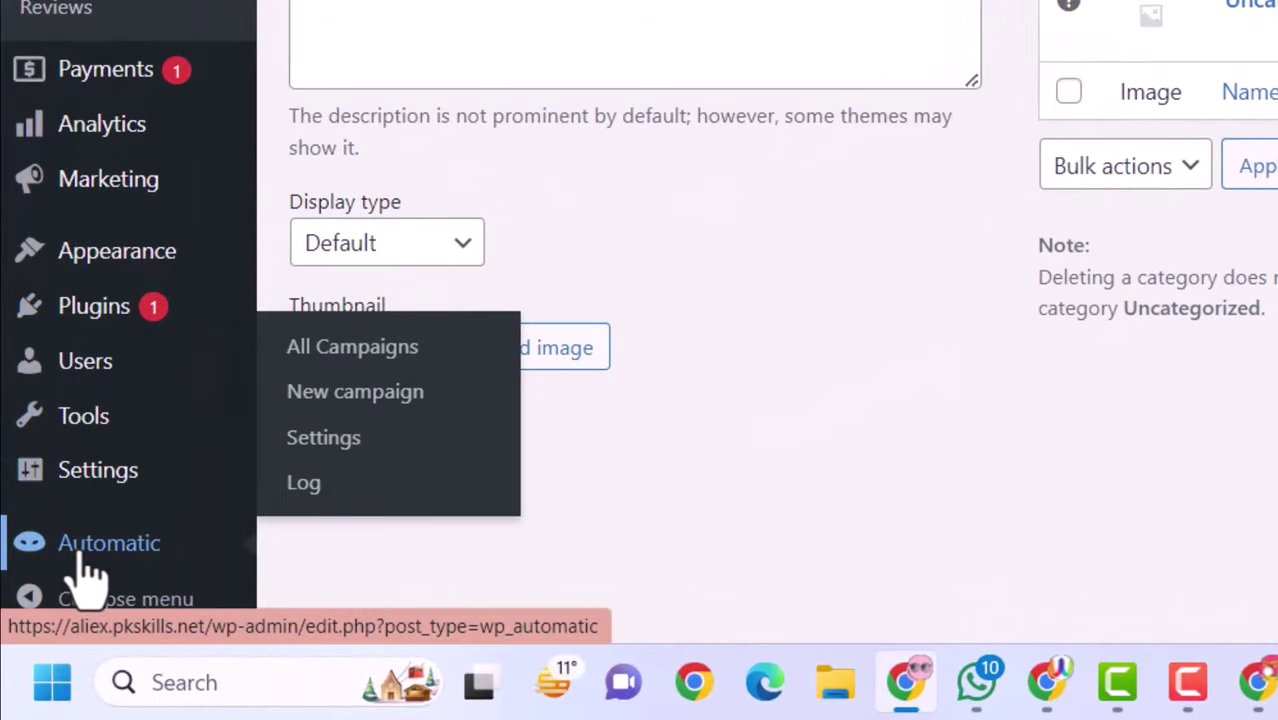
click(360, 392)
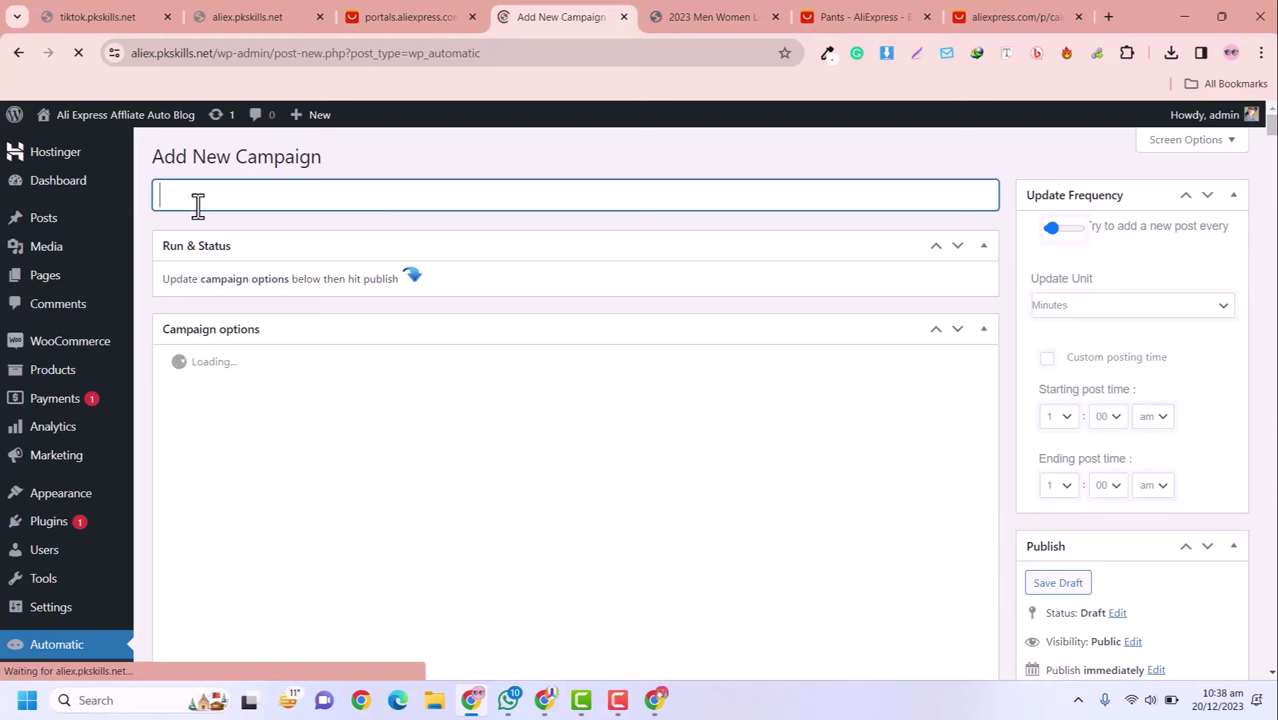
text(Pants)
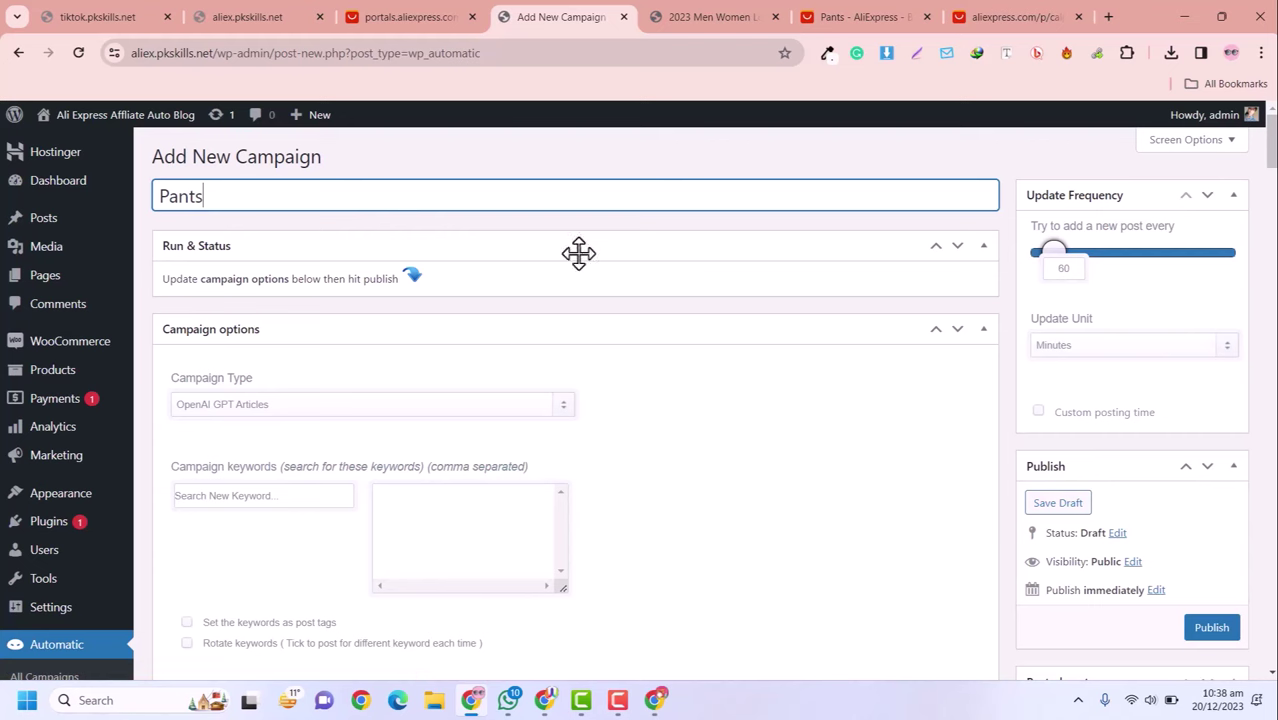
click(285, 497)
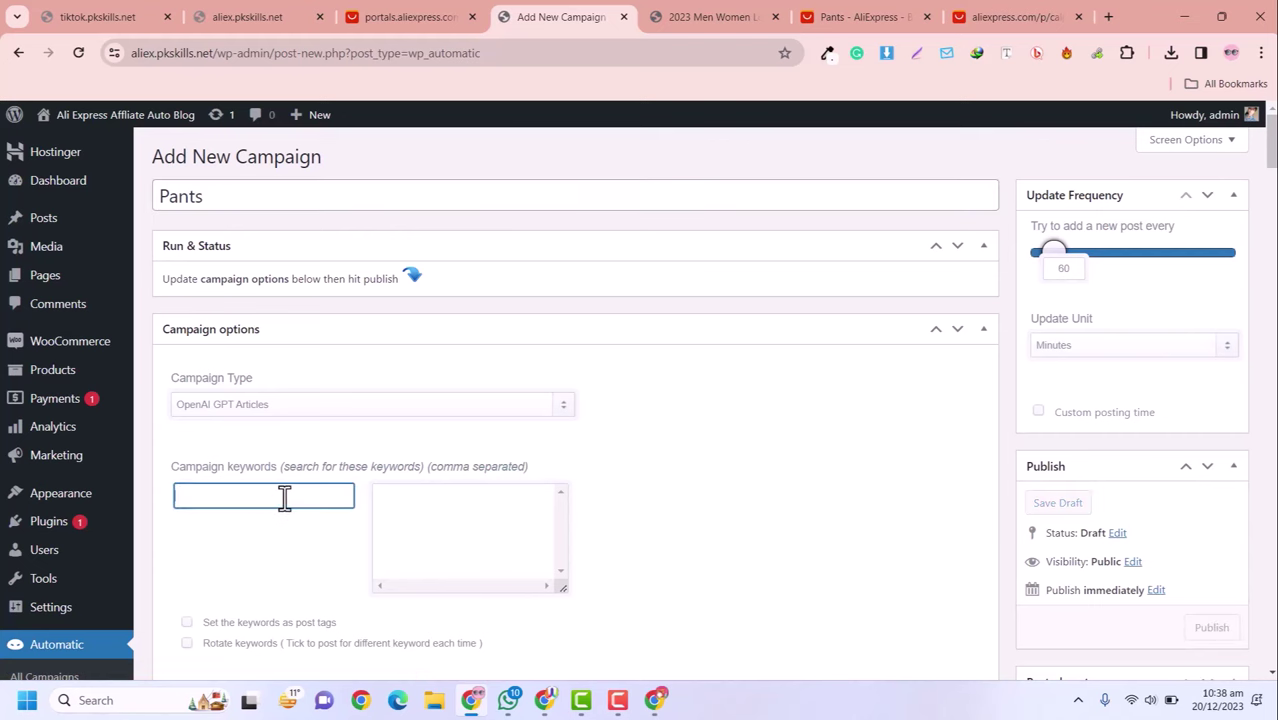
text(pants)
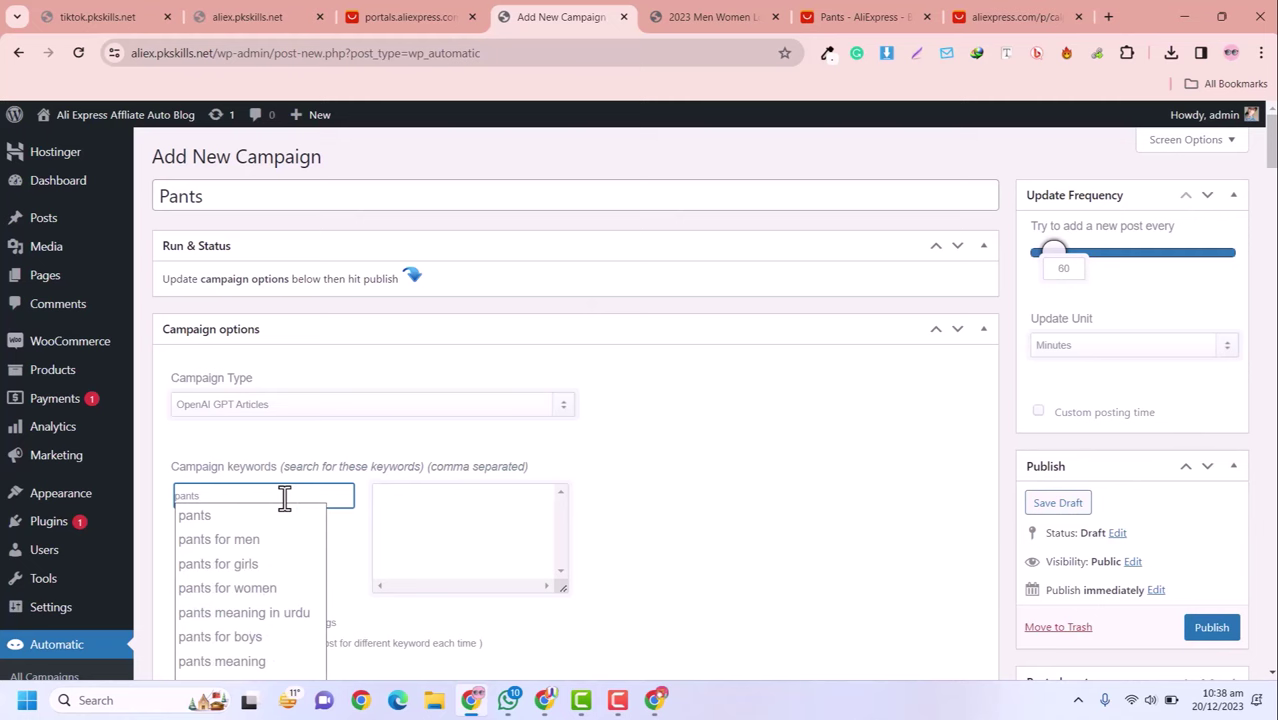
click(214, 512)
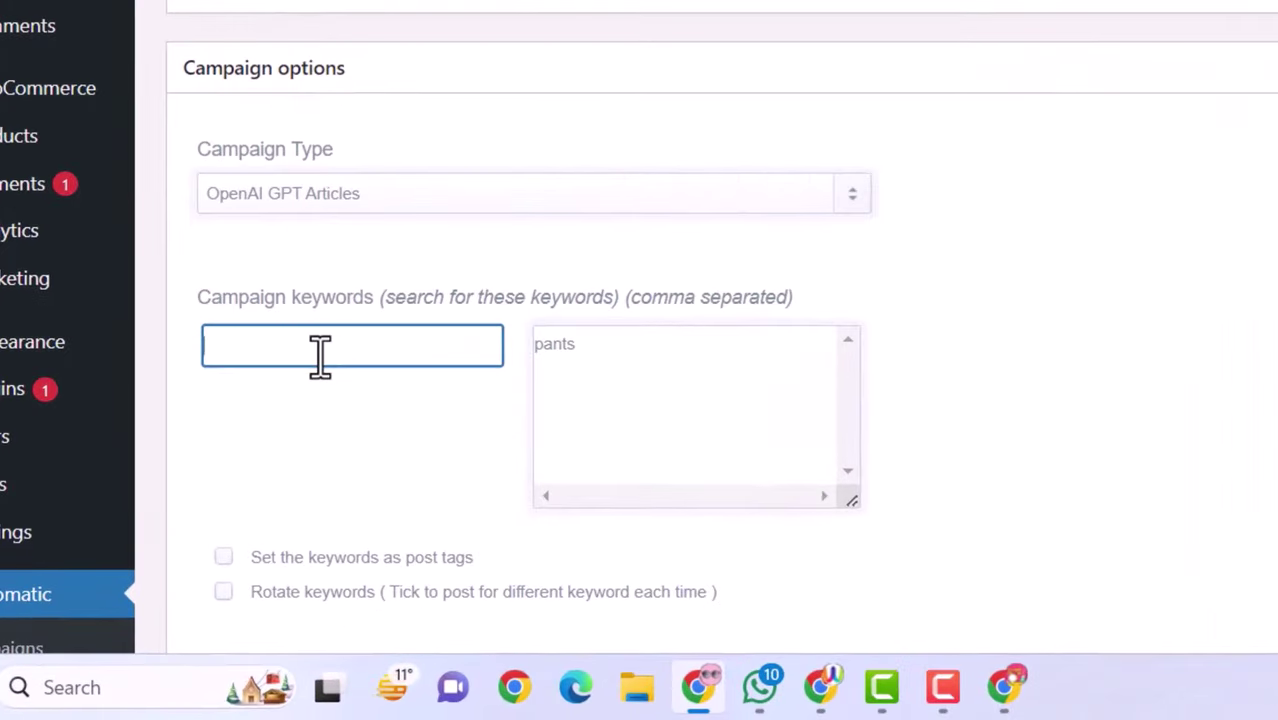
Step: Add the keywords women pants and woman pants set from the suggestions
text(womean )
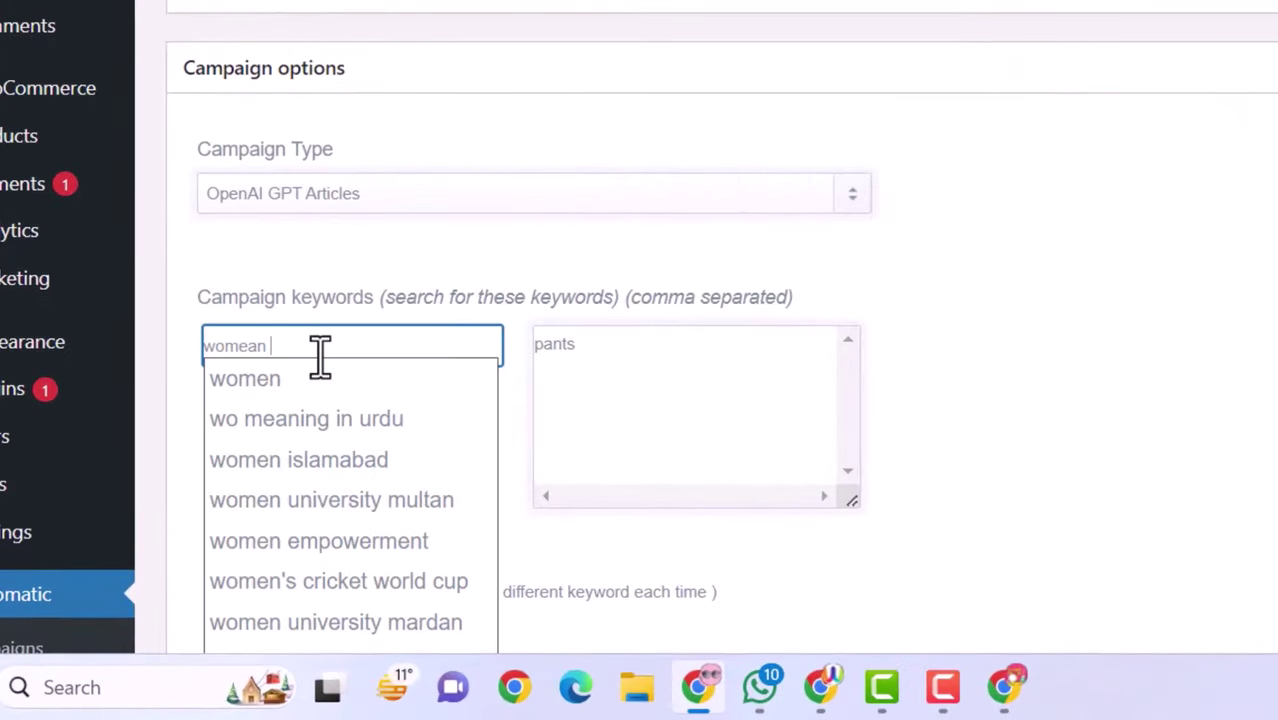
text(pant)
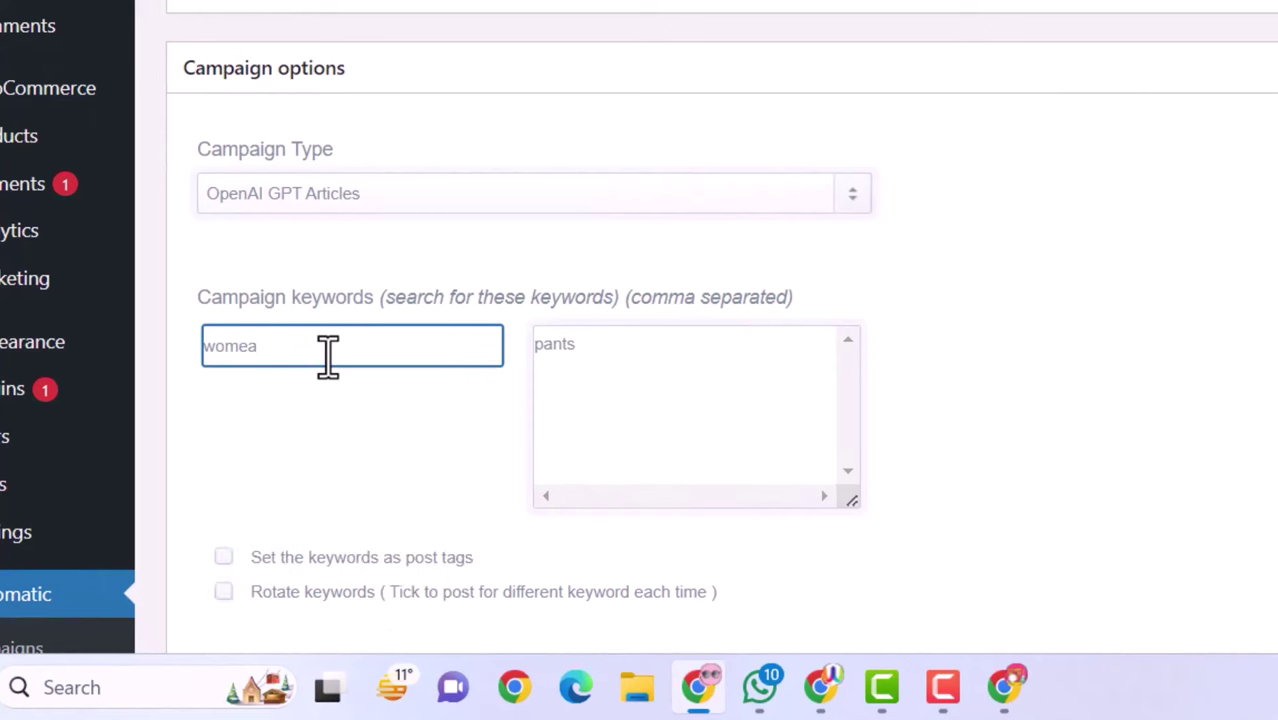
key(BackSpace)
text(n p)
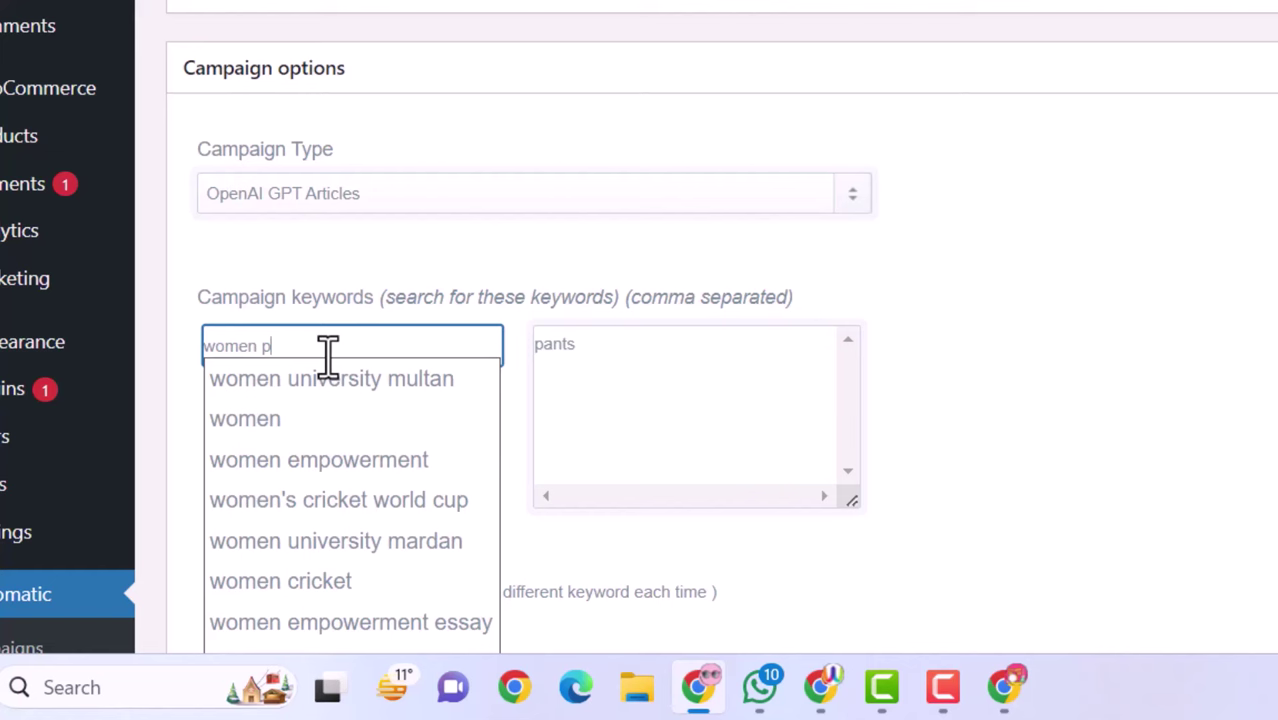
text(ants)
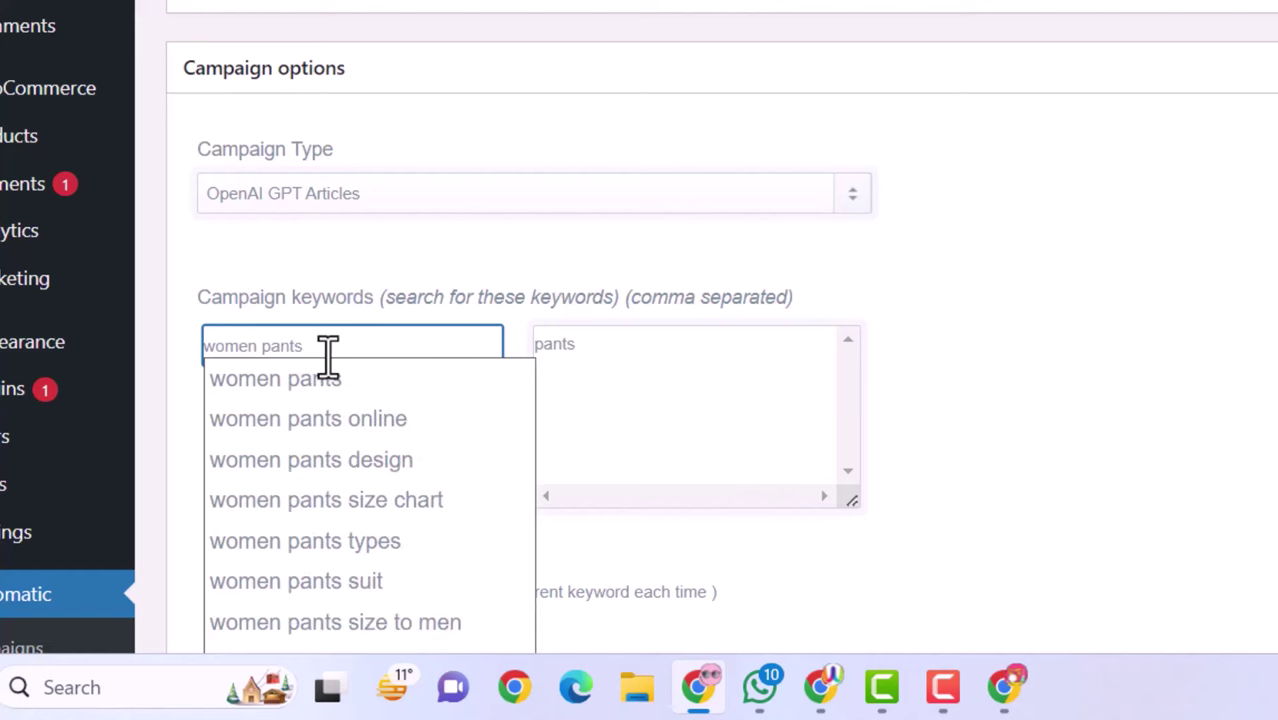
click(340, 386)
click(365, 346)
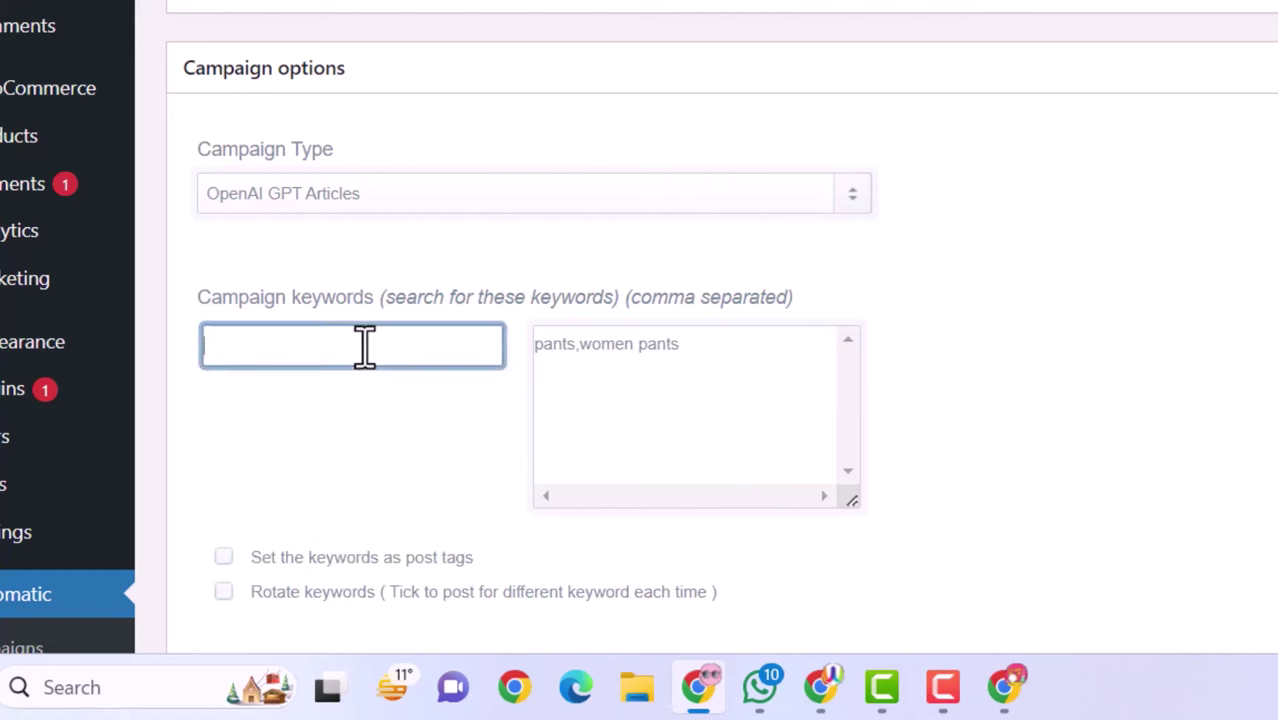
text(woema)
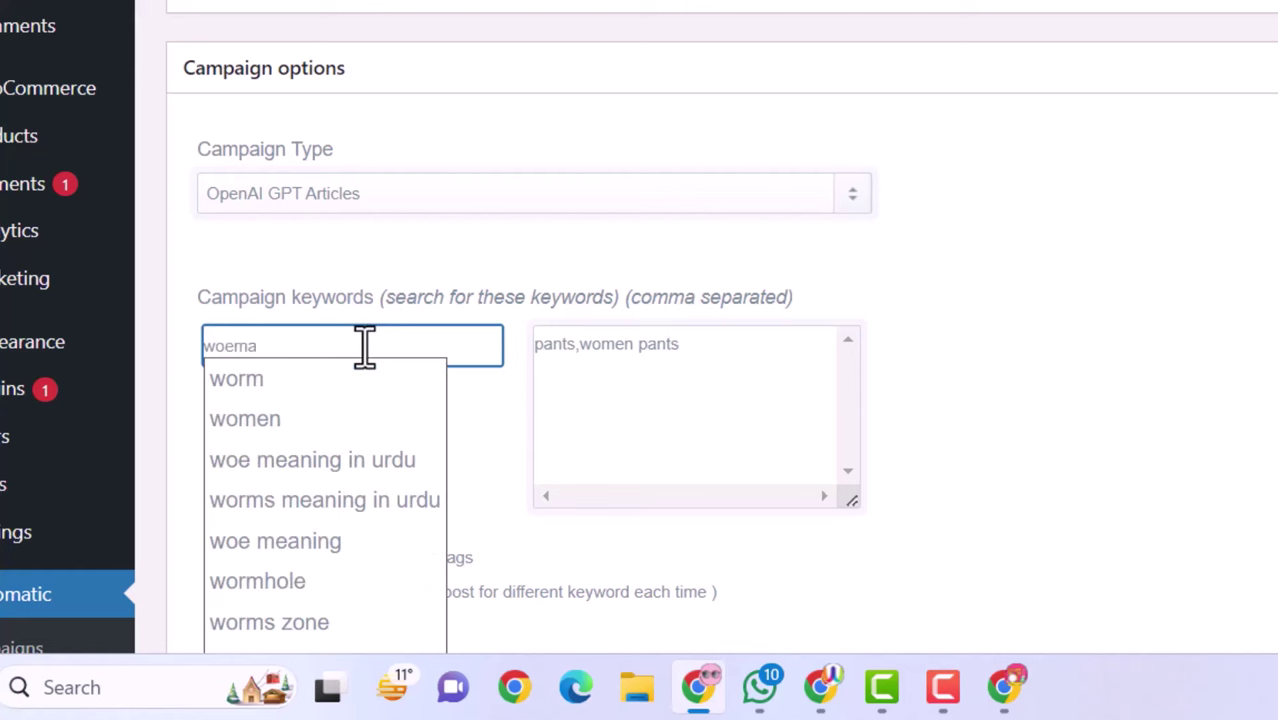
key(BackSpace)
key(BackSpace)
key(BackSpace)
text(man pants)
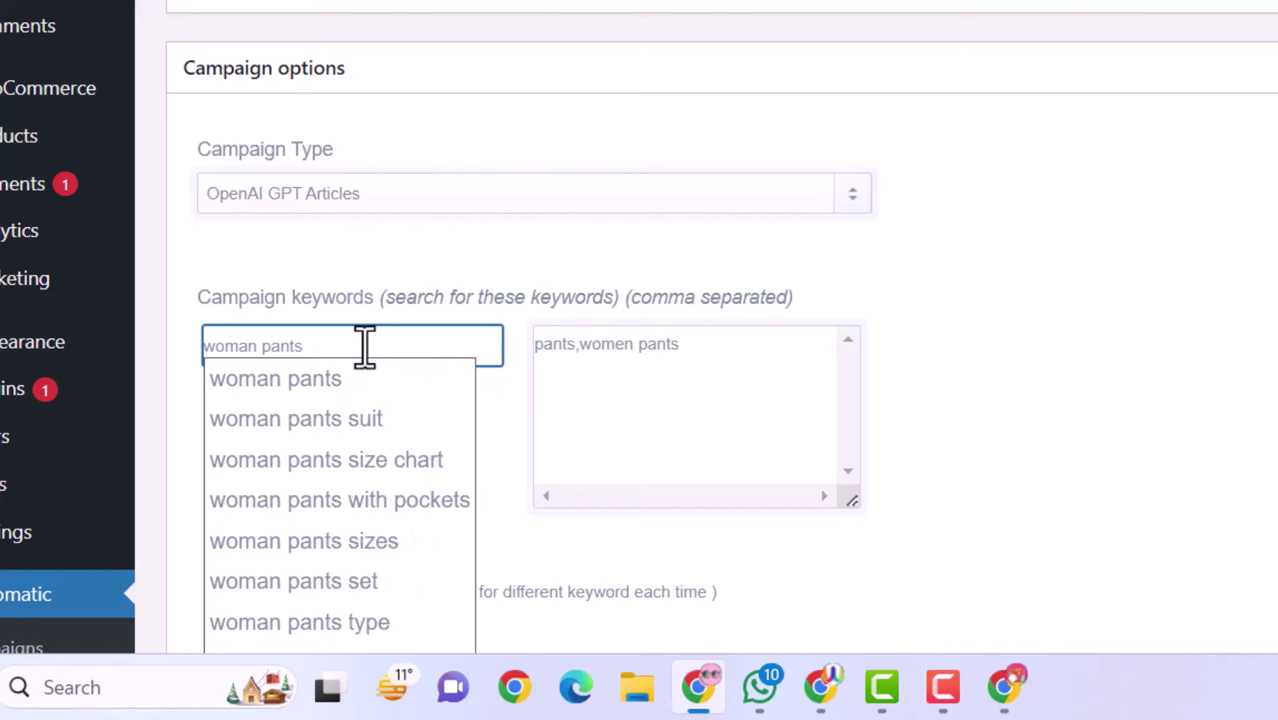
click(345, 583)
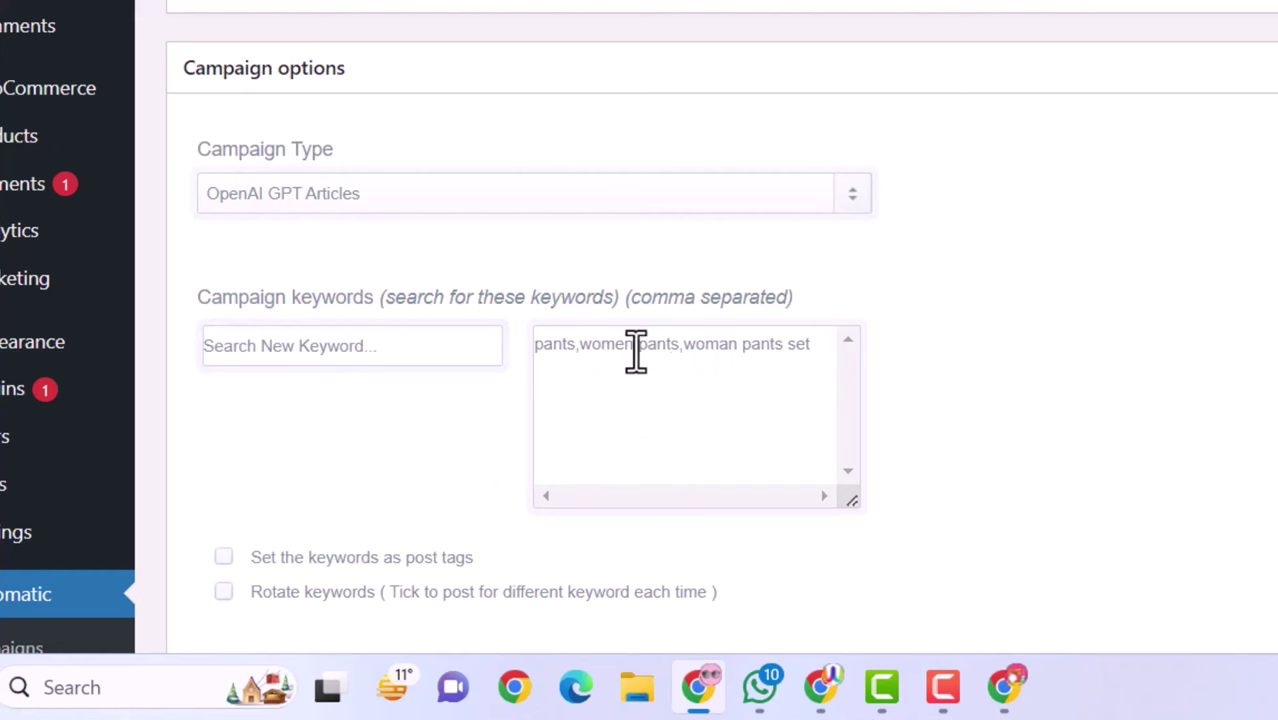
scroll(662, 352, down, 5)
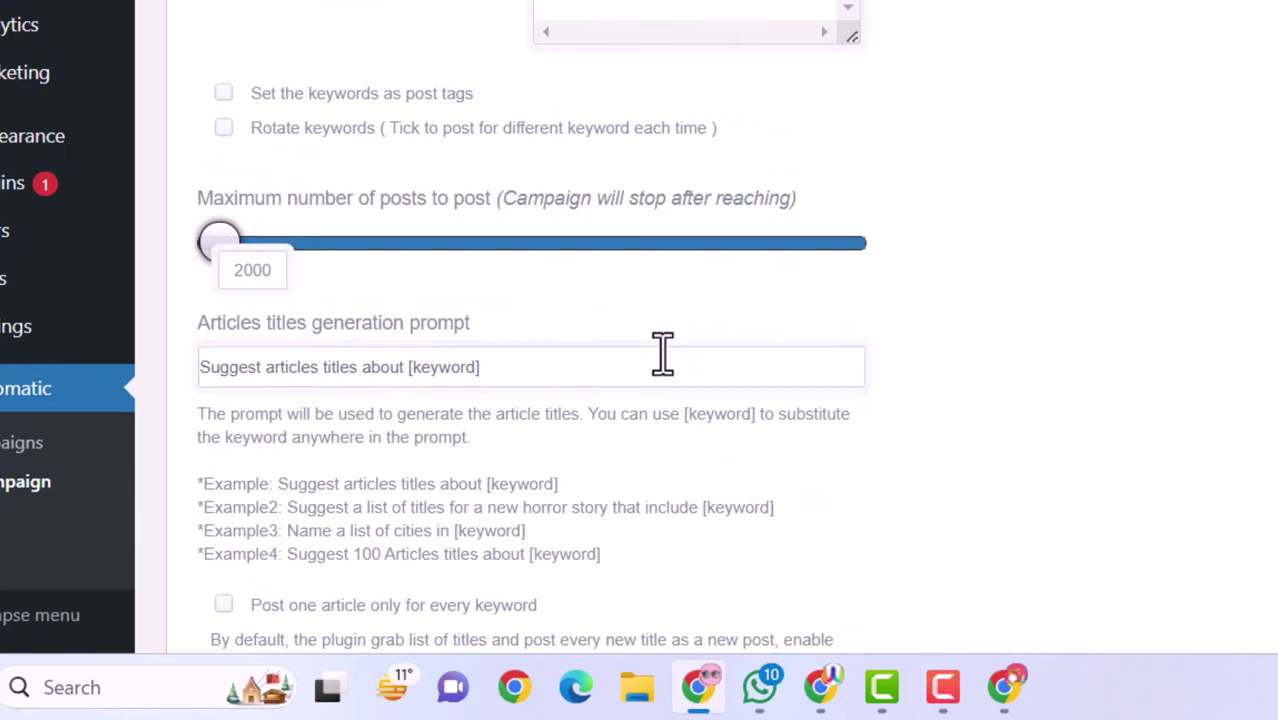
Step: Use the campaign keywords as post tags and set the Campaign Type to AliExpress
click(224, 94)
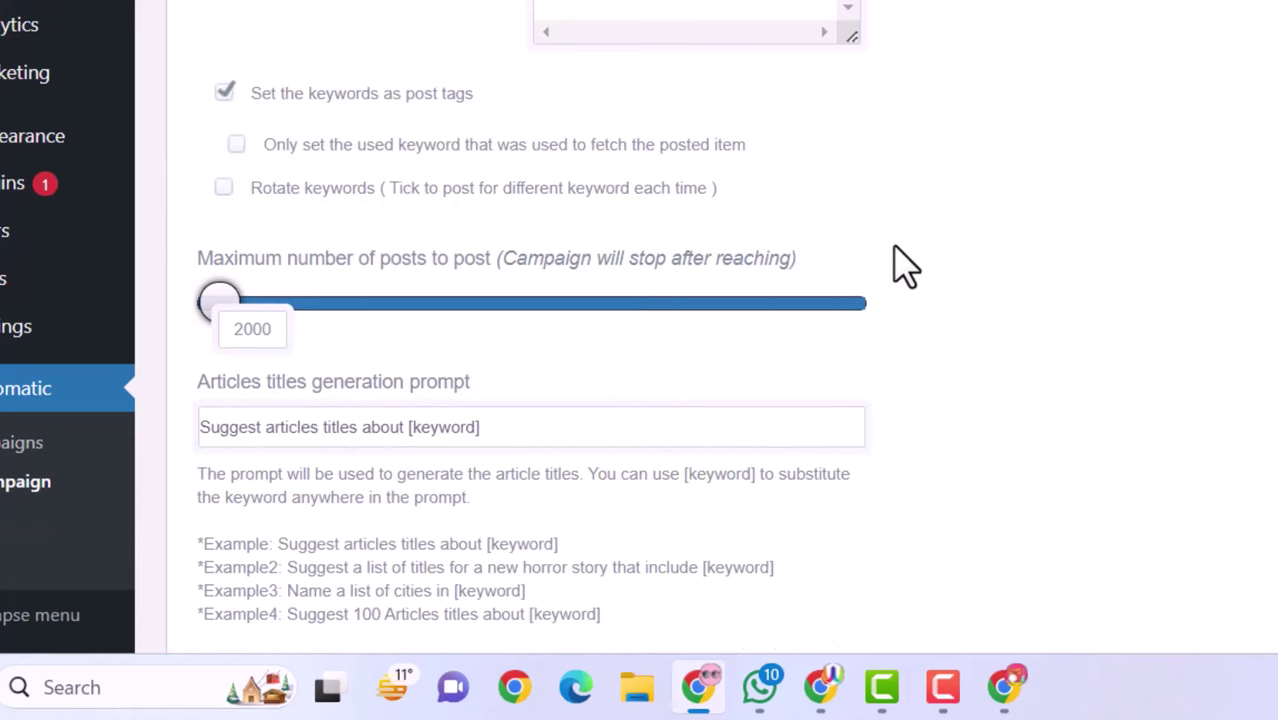
scroll(903, 265, down, 5)
scroll(903, 265, down, 10)
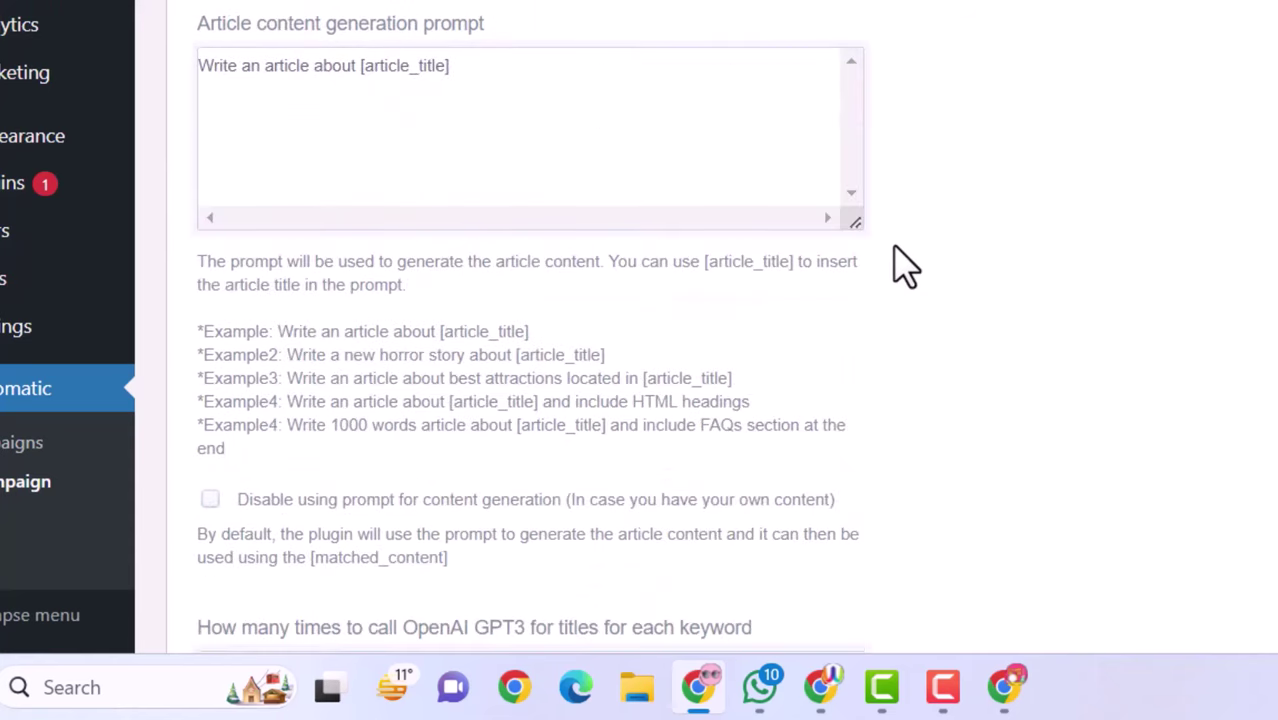
scroll(903, 265, up, 18)
scroll(905, 265, up, 1)
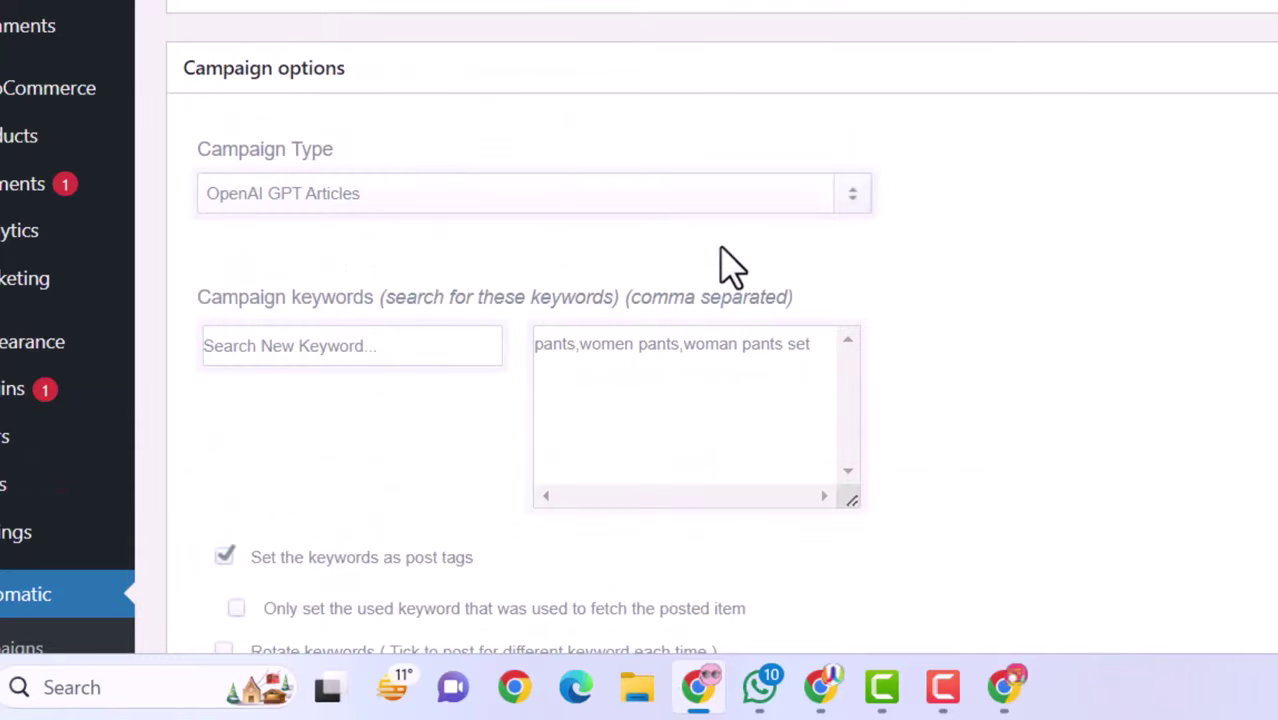
click(452, 207)
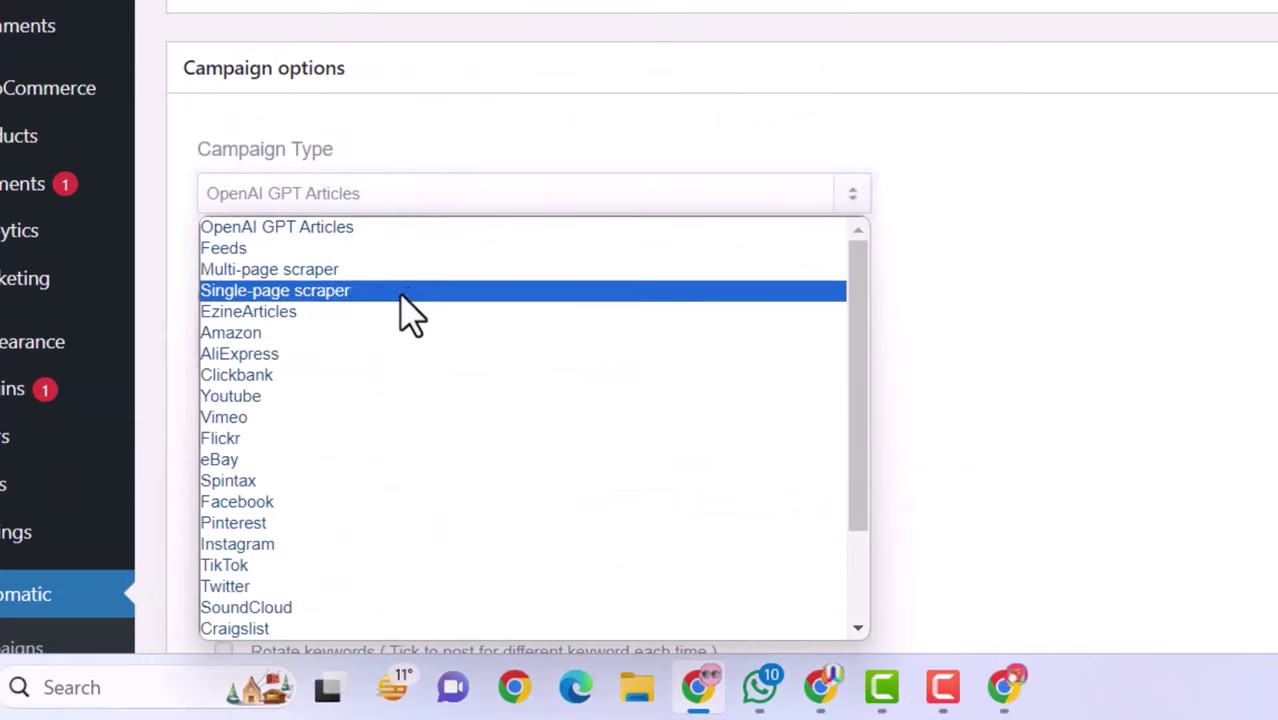
click(360, 355)
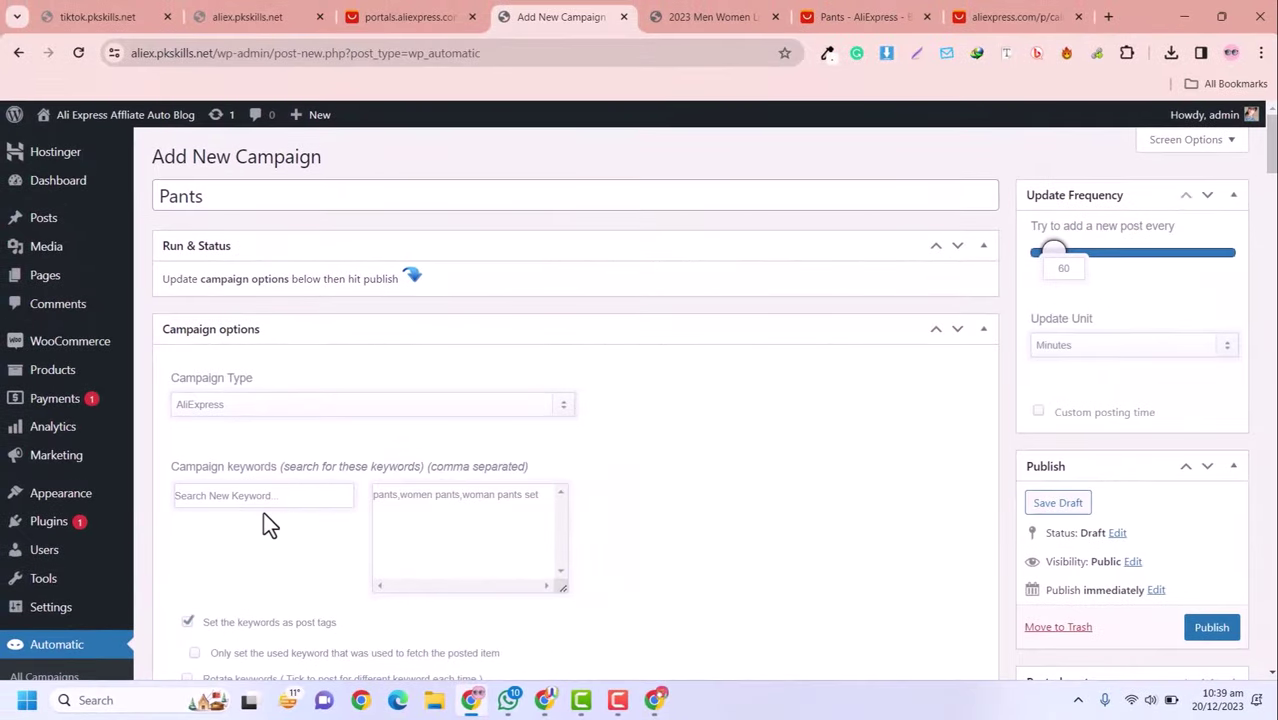
Step: Set the campaign's Post type to product
scroll(264, 512, down, 3)
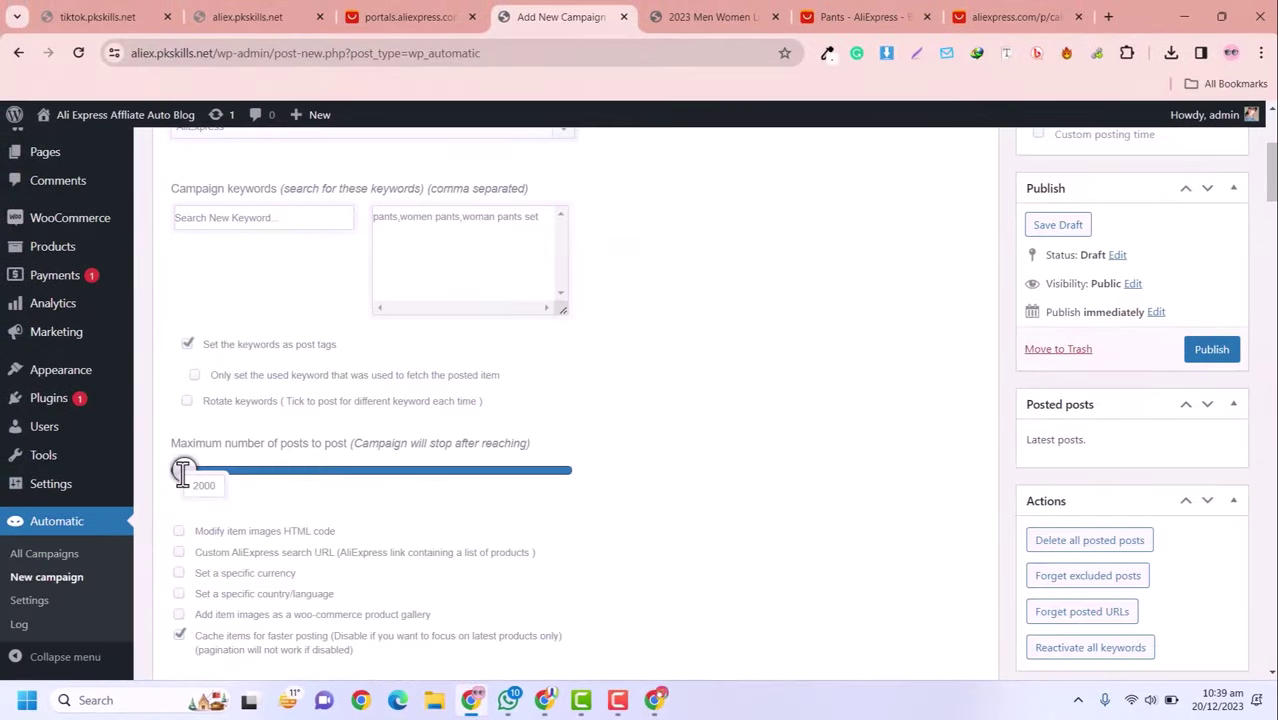
scroll(500, 447, down, 3)
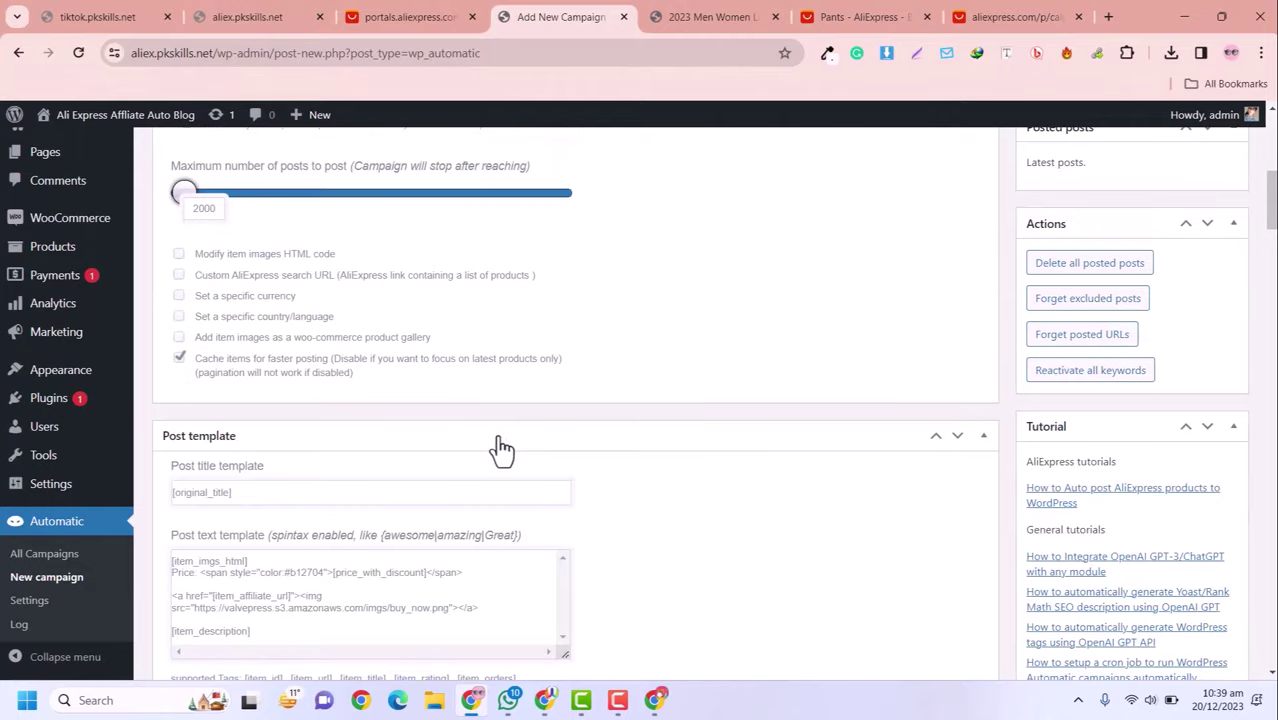
scroll(448, 420, down, 12)
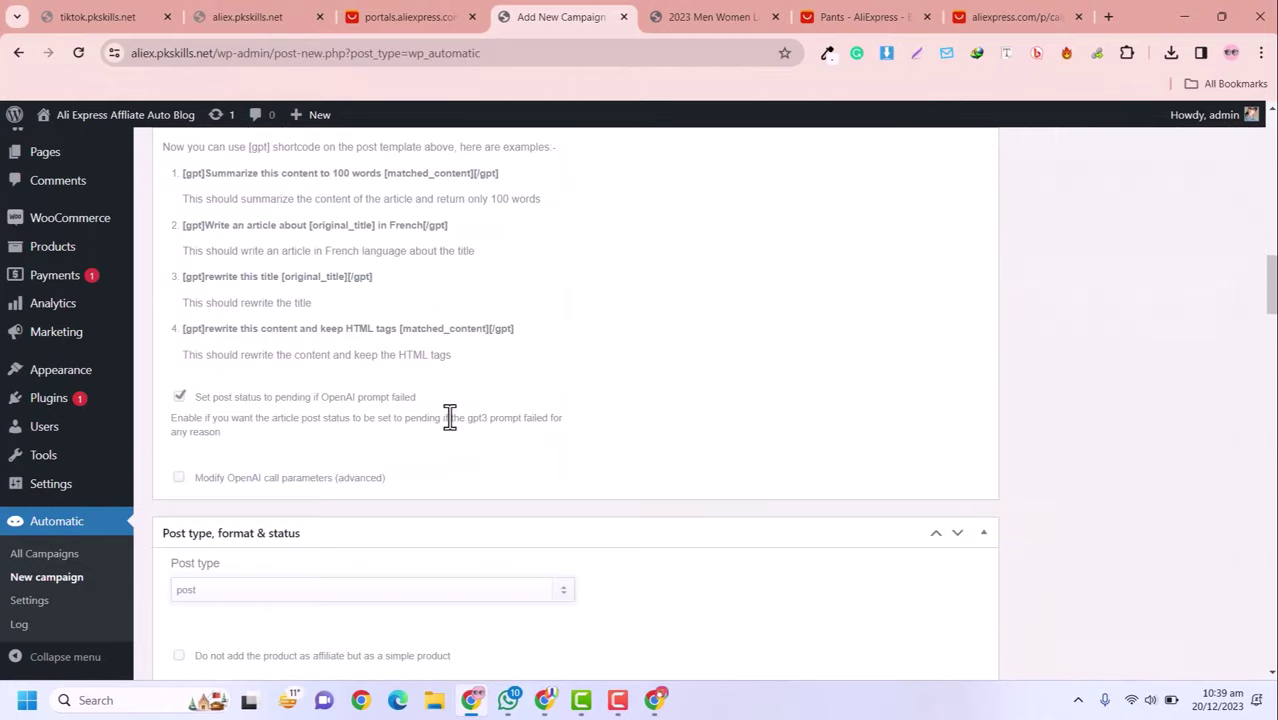
scroll(450, 418, down, 6)
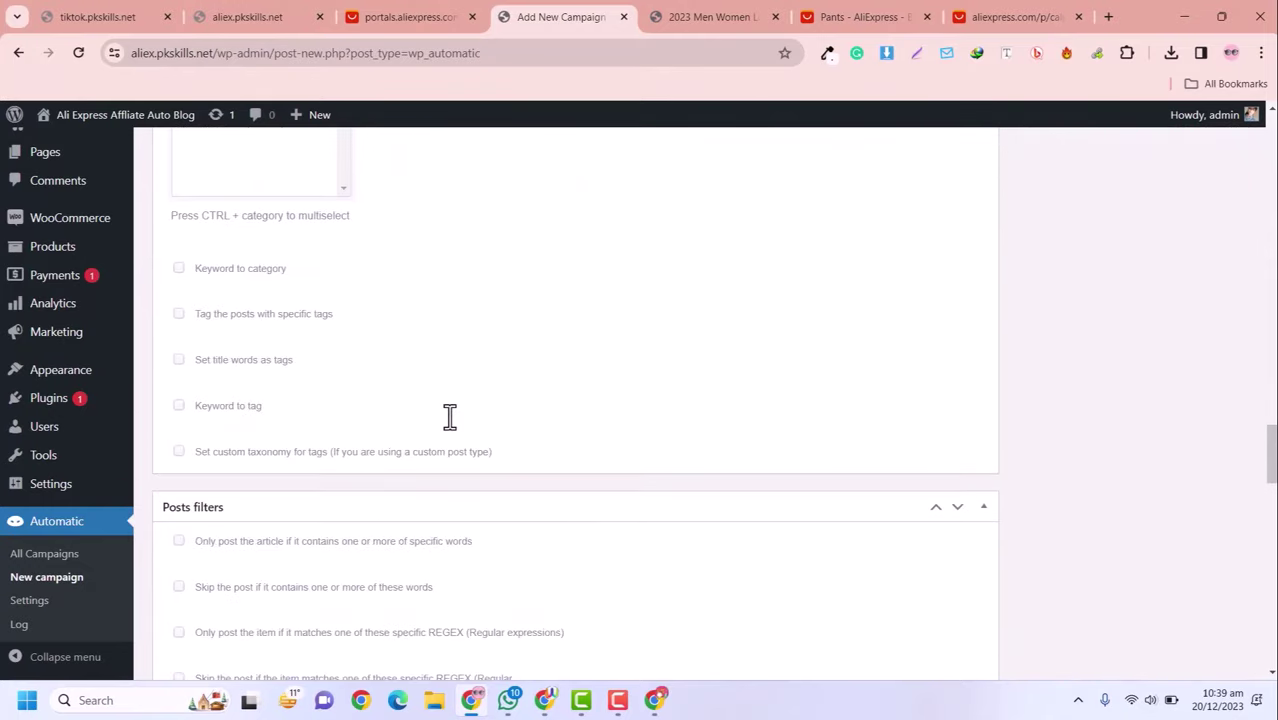
scroll(450, 418, up, 12)
scroll(340, 374, up, 3)
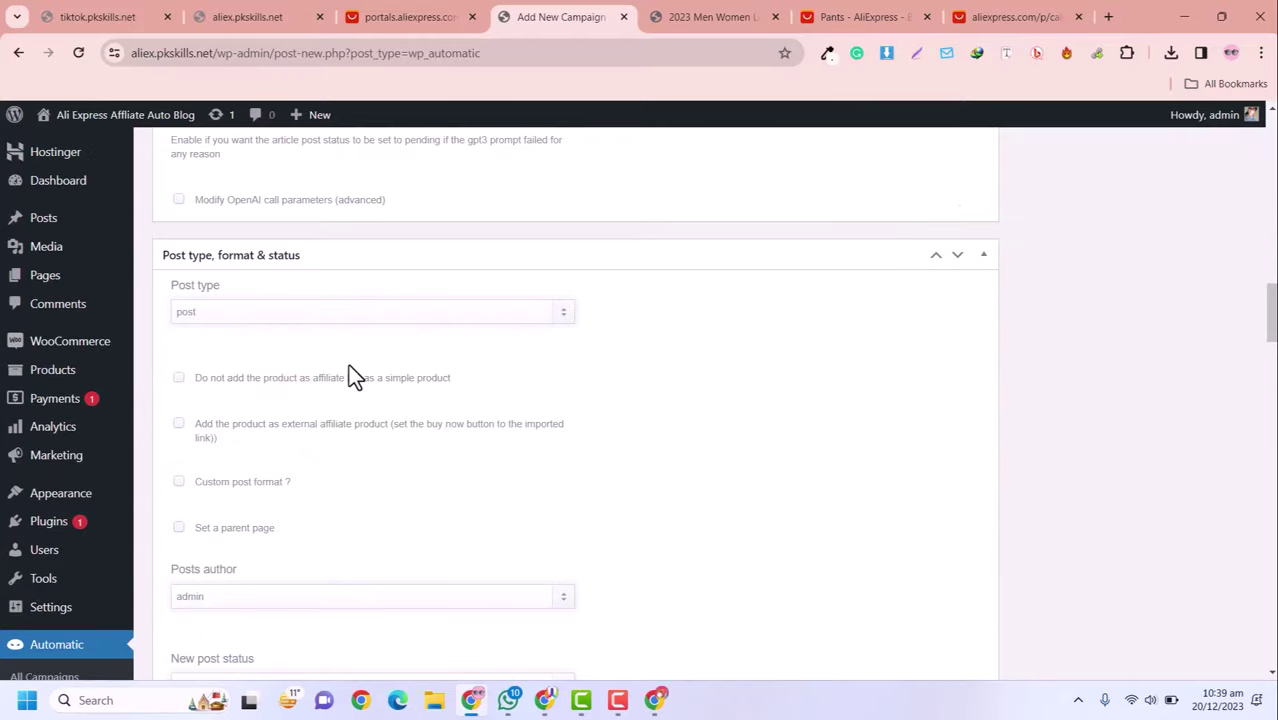
click(256, 314)
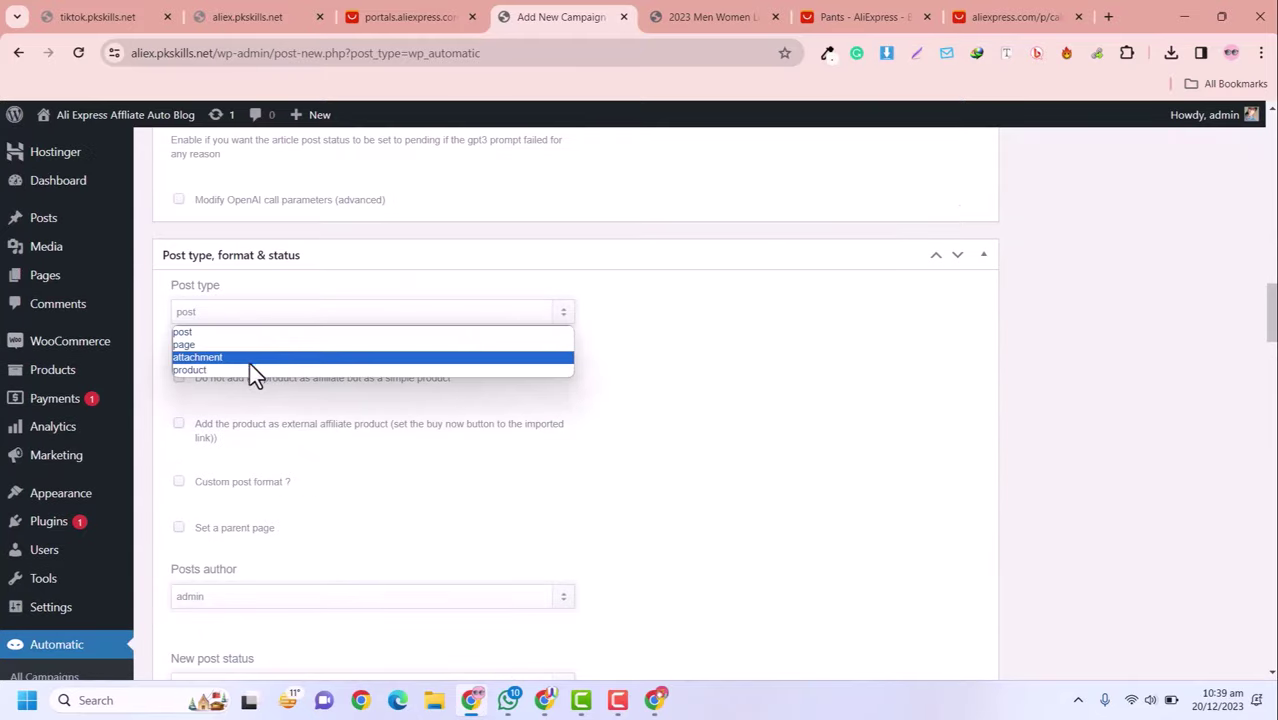
click(250, 368)
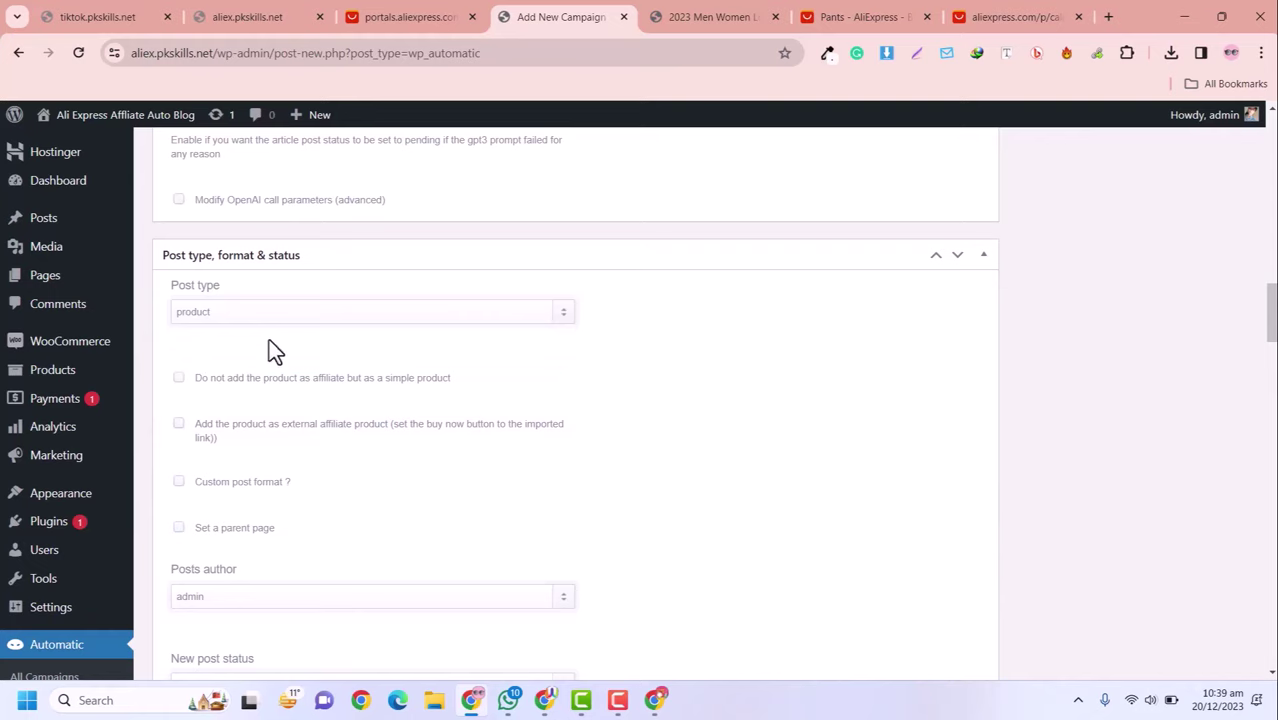
Step: Select both the Pants and Pant Sets categories for the imported products
scroll(522, 394, down, 6)
scroll(522, 396, down, 5)
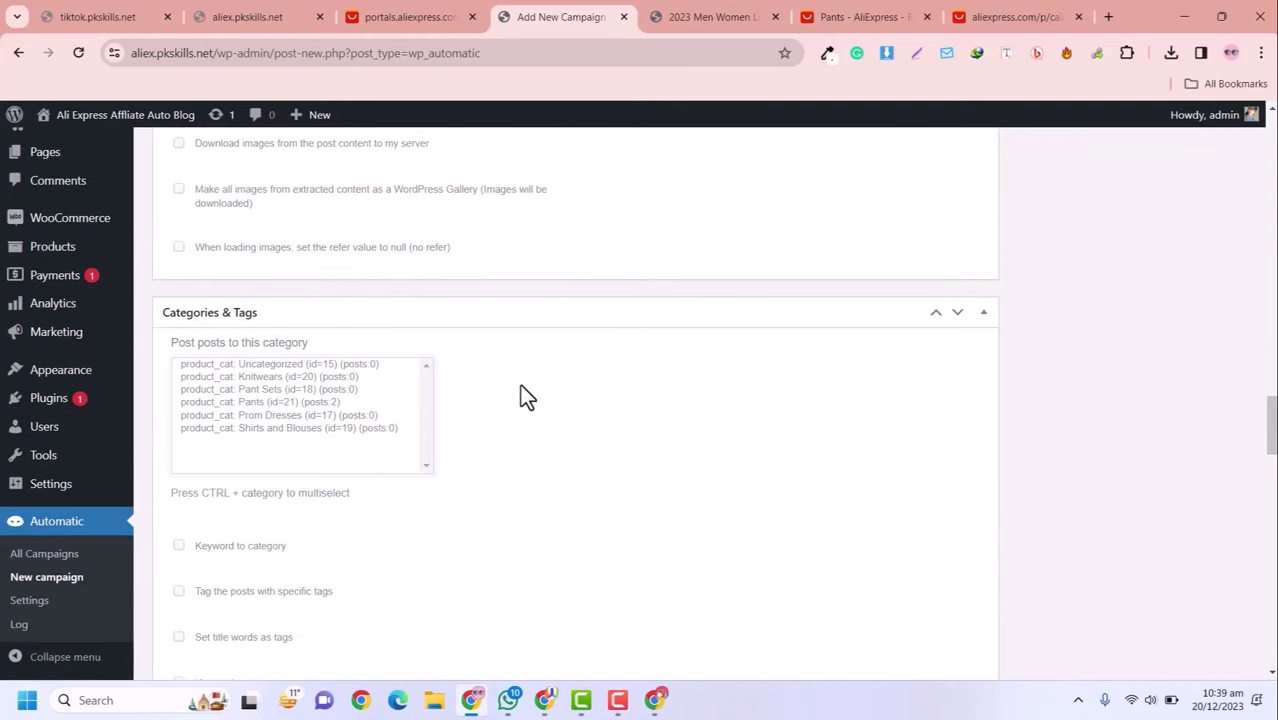
click(231, 391)
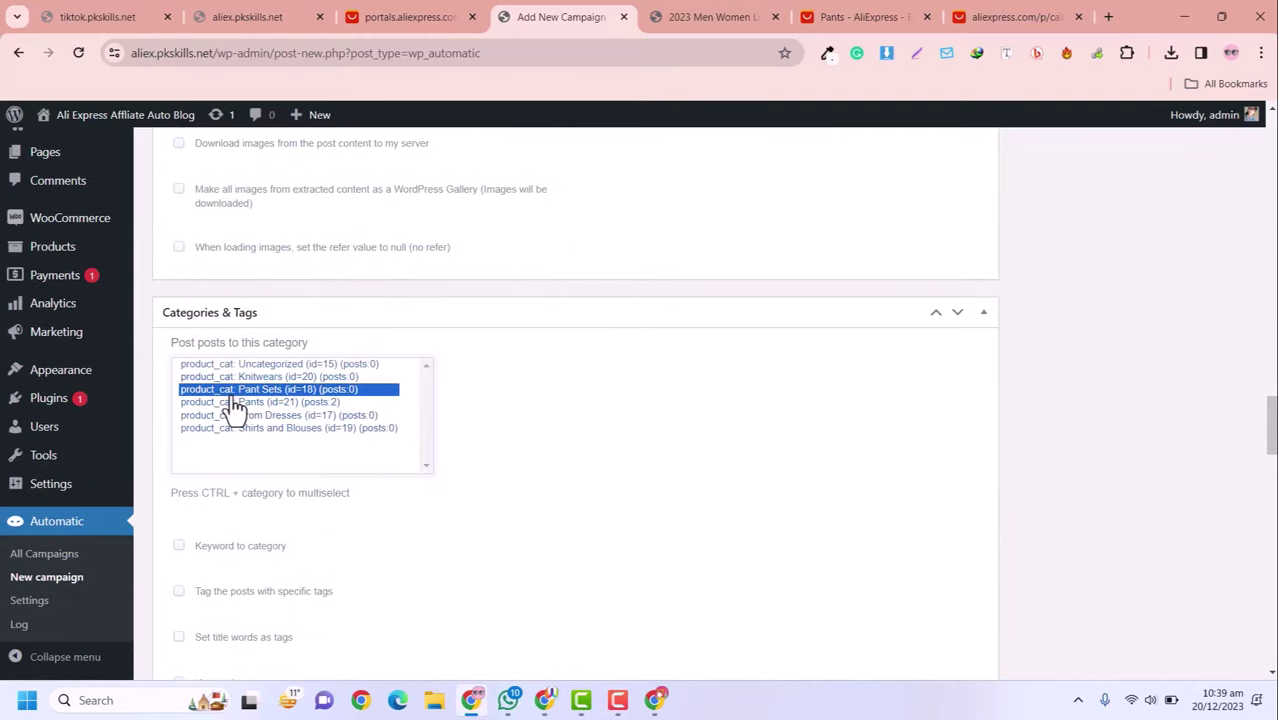
click(252, 402)
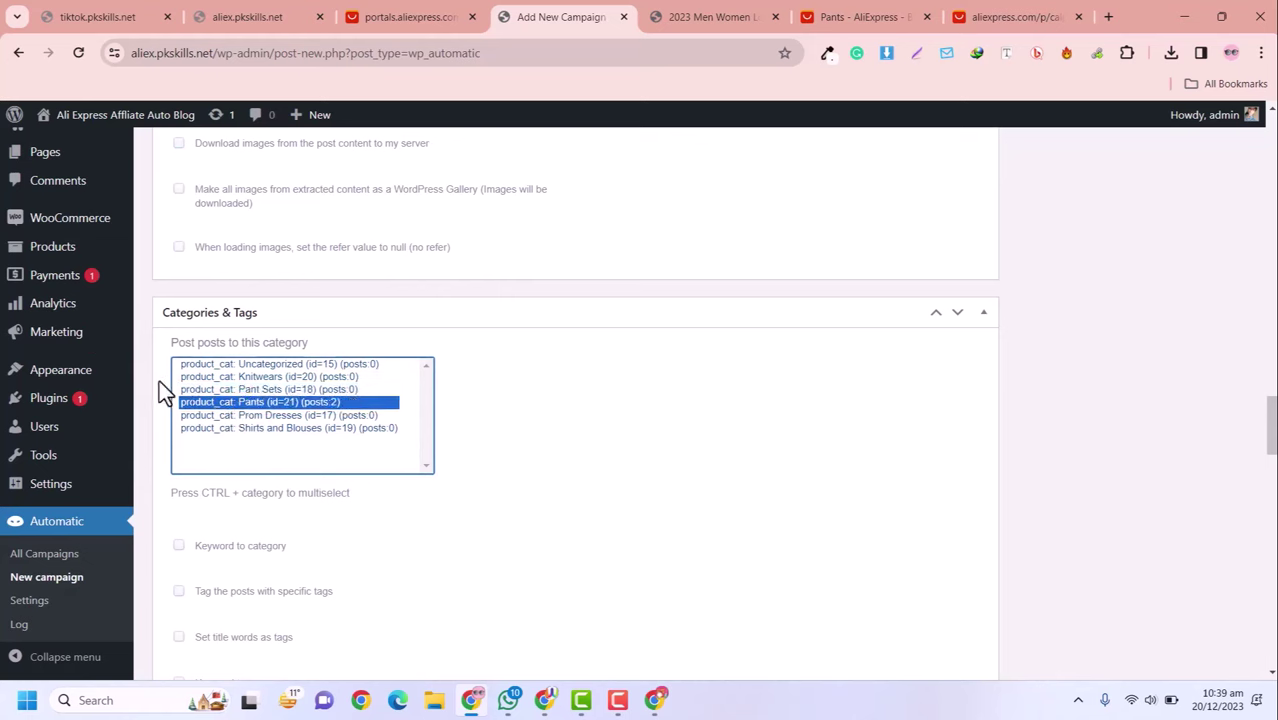
ctrl+click(297, 392)
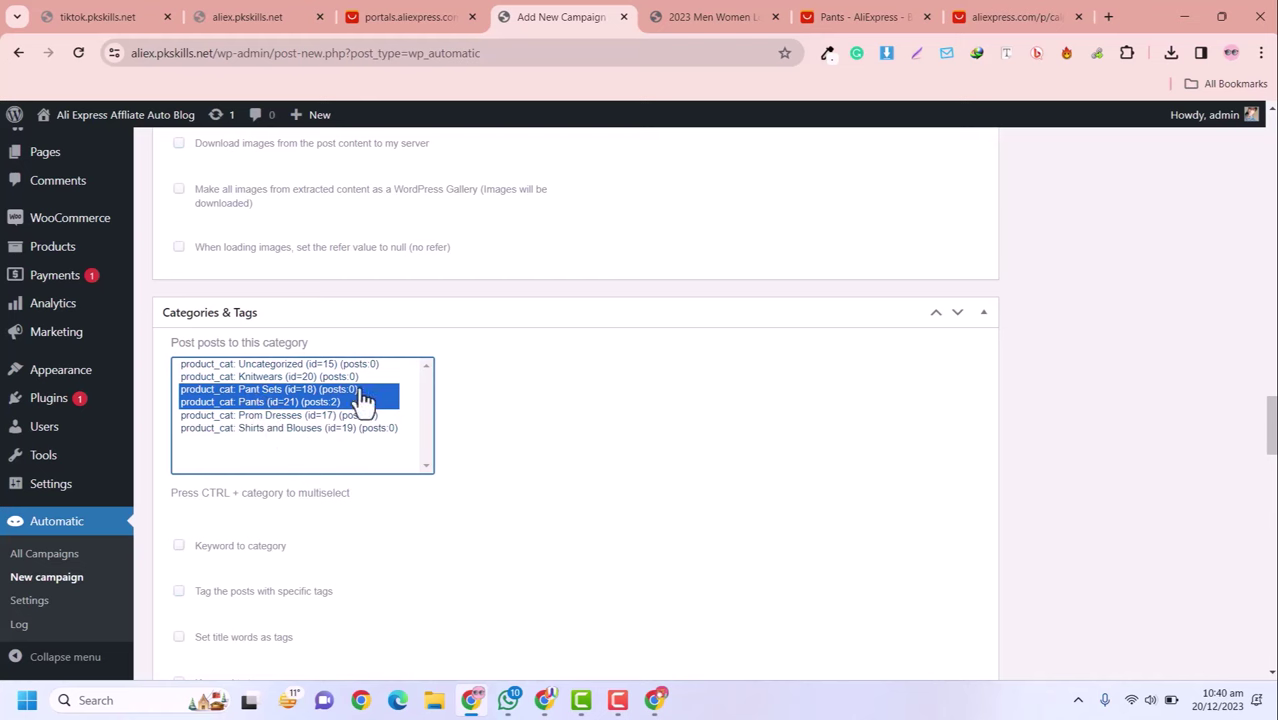
scroll(857, 410, up, 15)
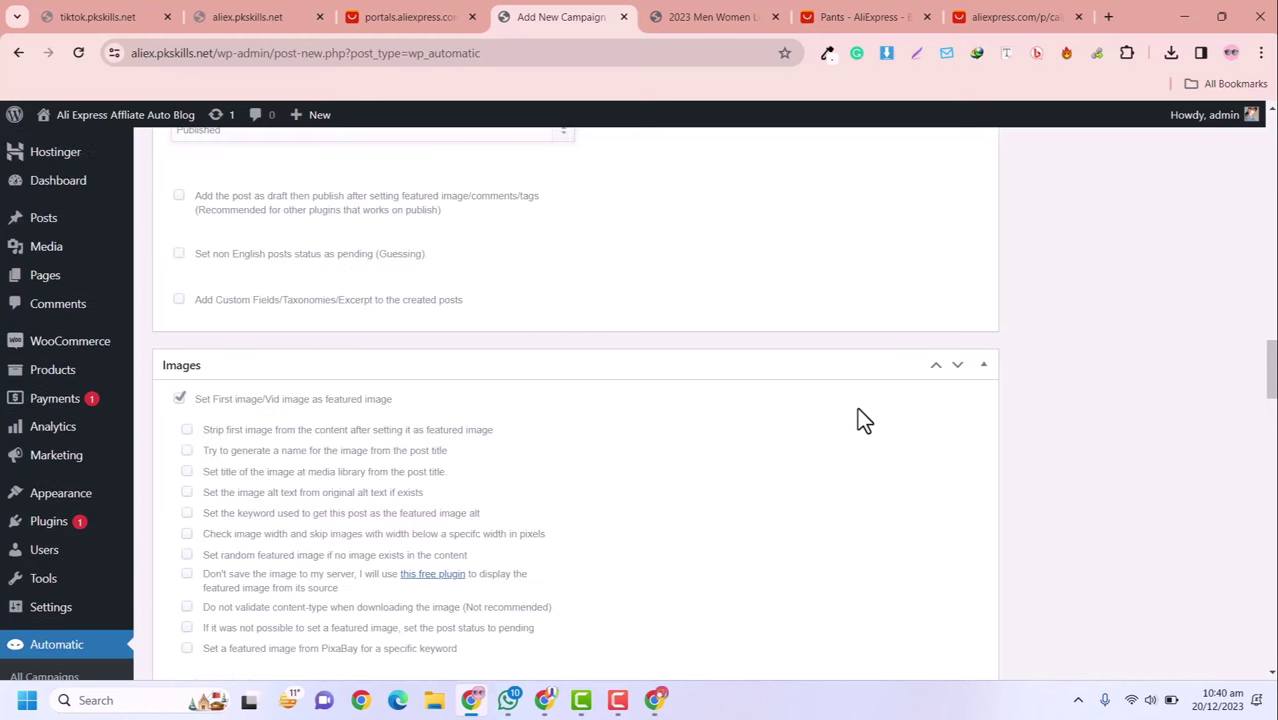
scroll(857, 420, up, 10)
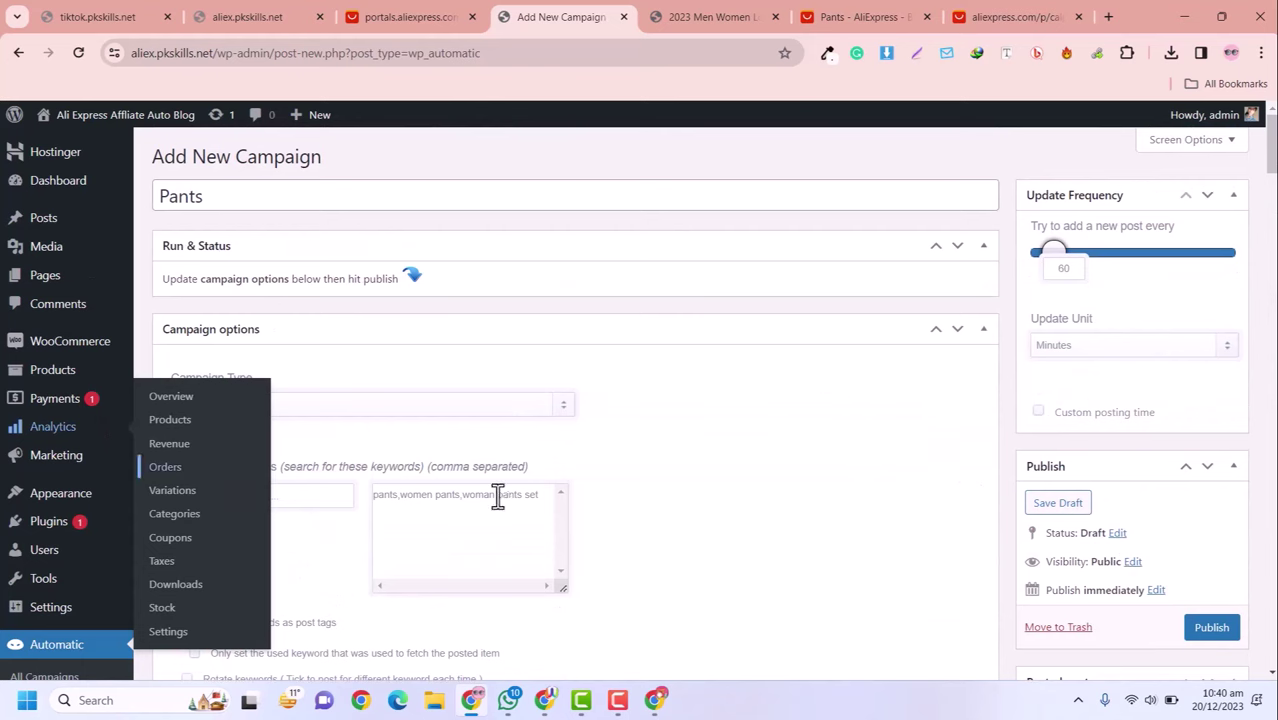
Step: Add 'pants set' and 'pants set for women' to the keywords from the suggestions
click(299, 496)
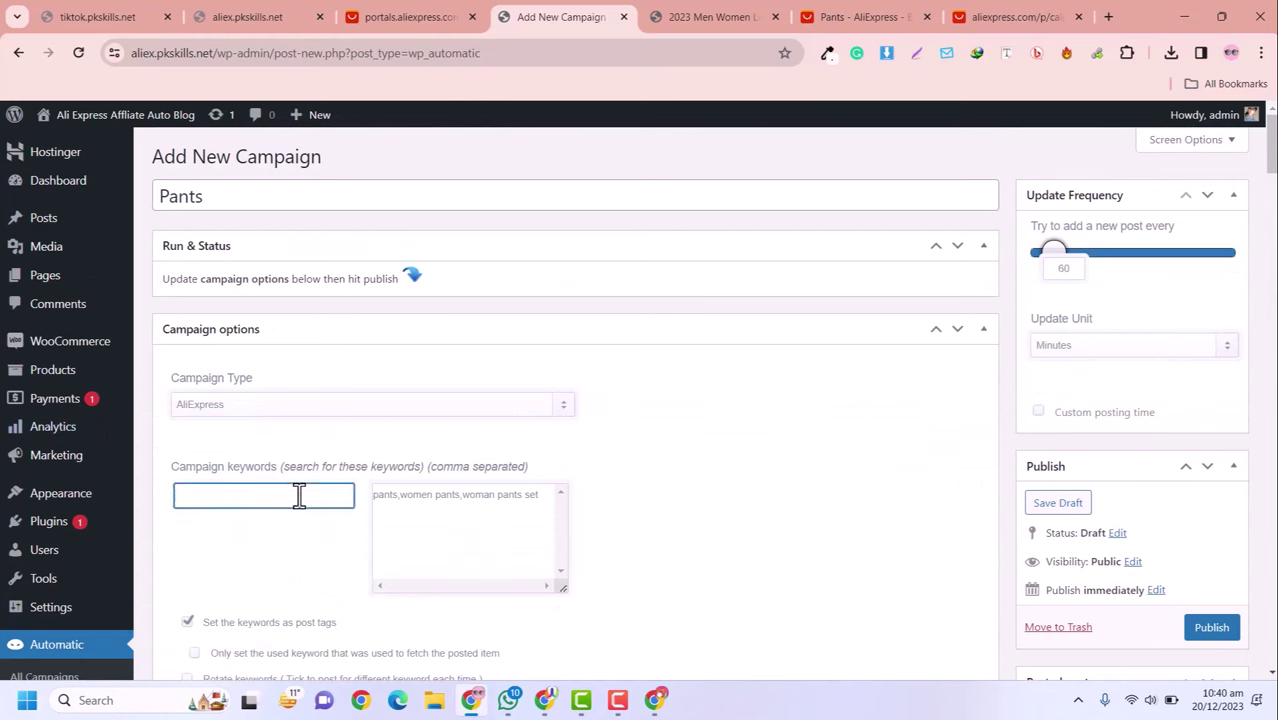
text(pants)
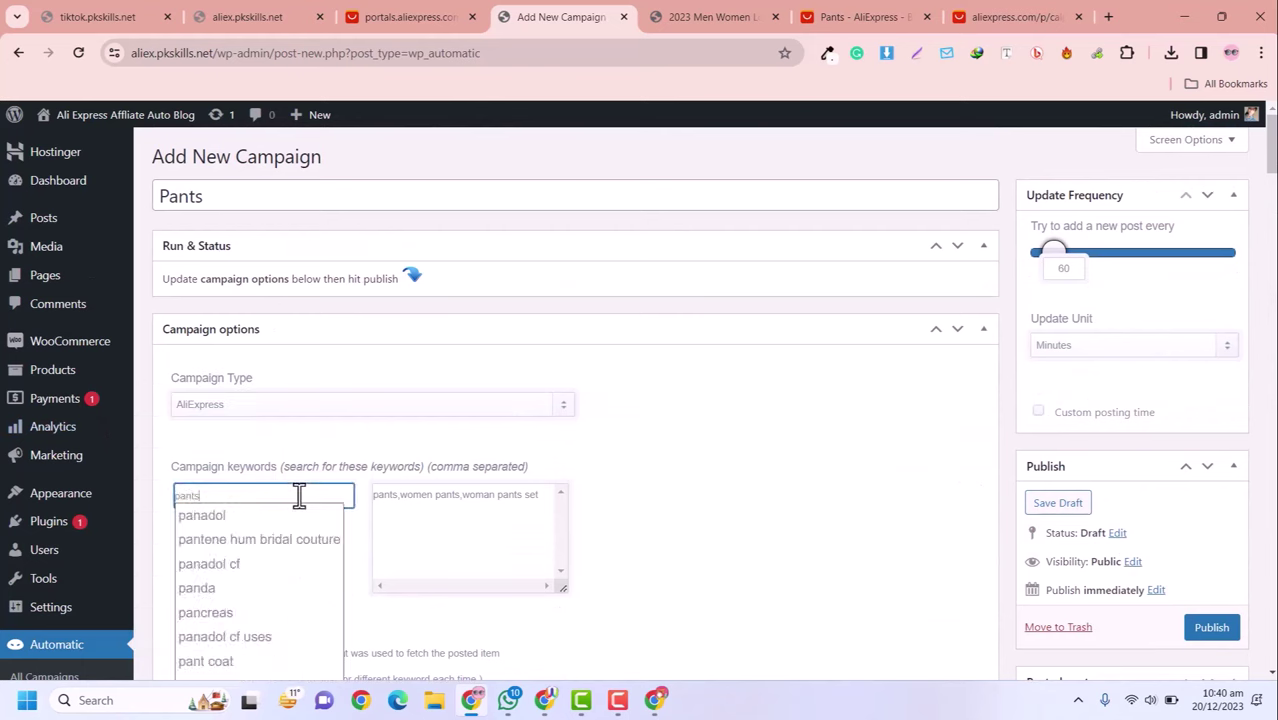
text( set)
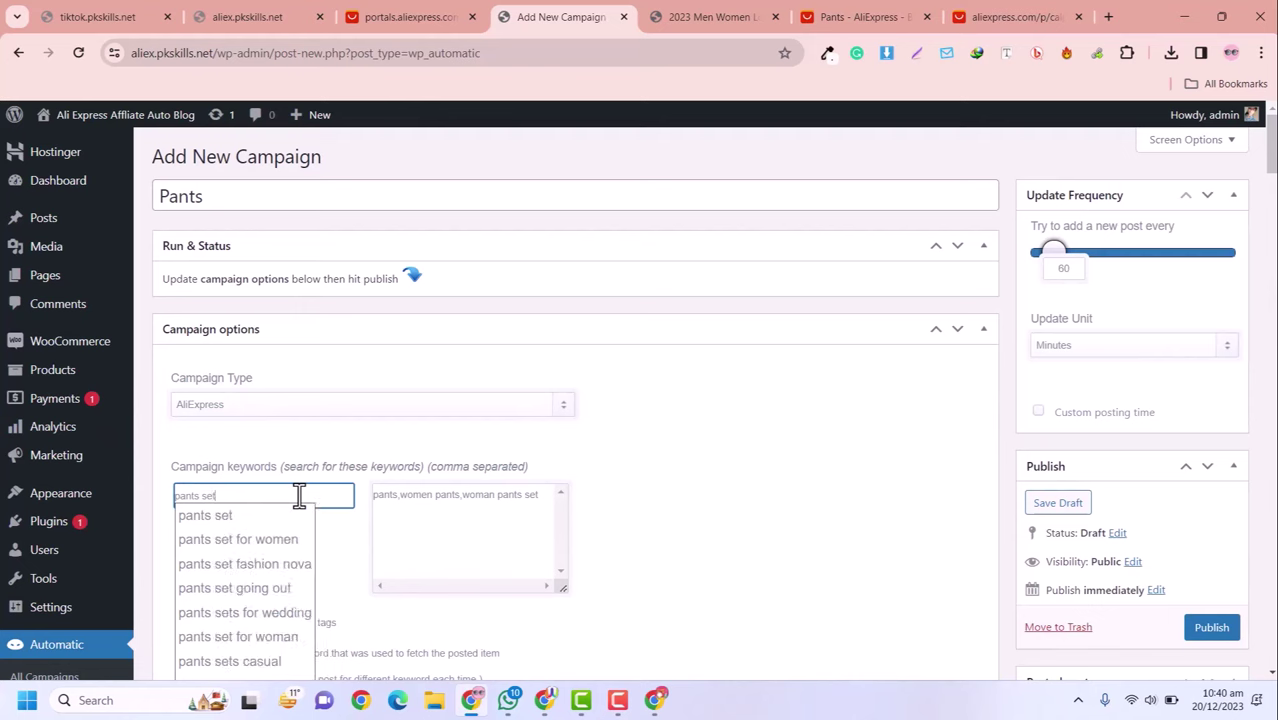
click(229, 516)
click(288, 497)
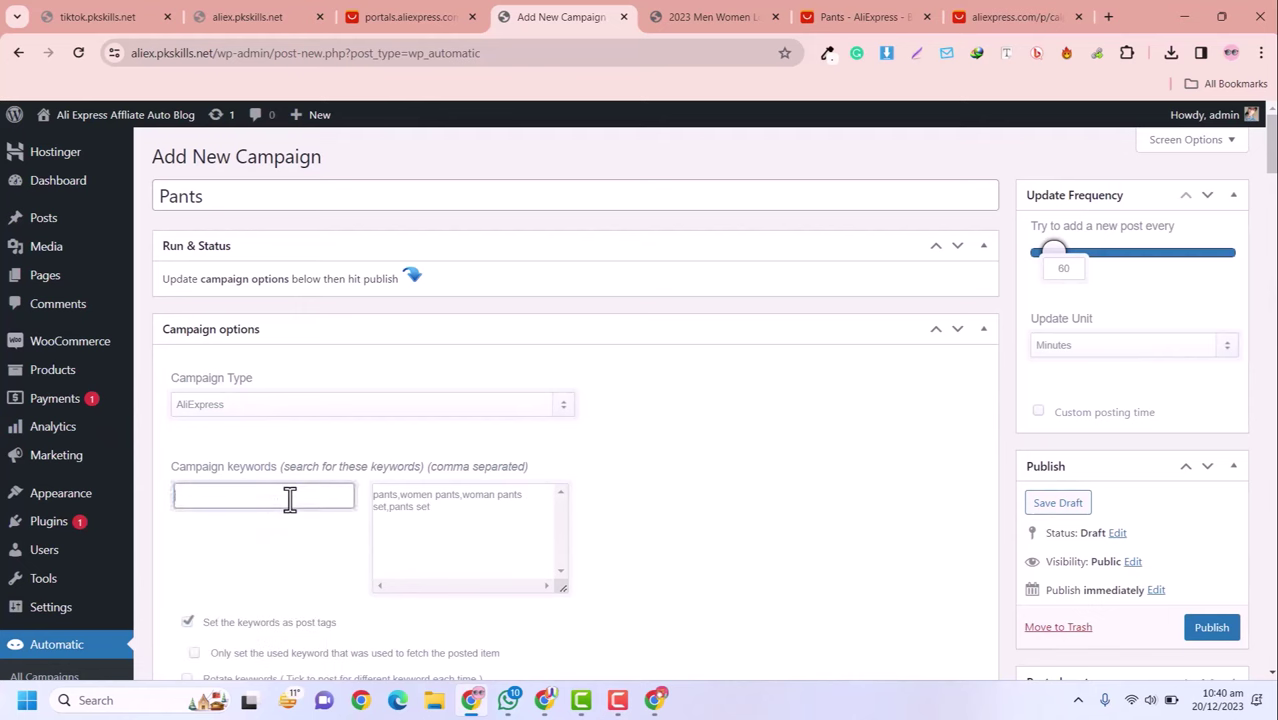
text(pants)
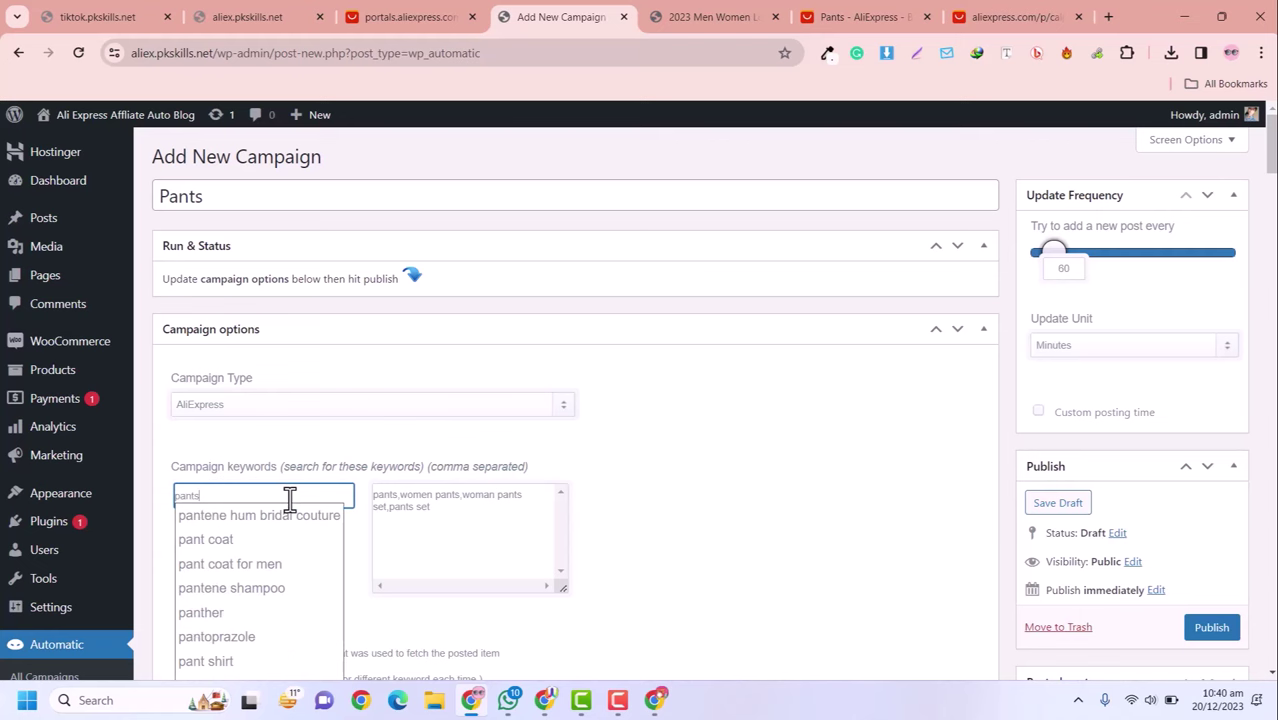
text( set)
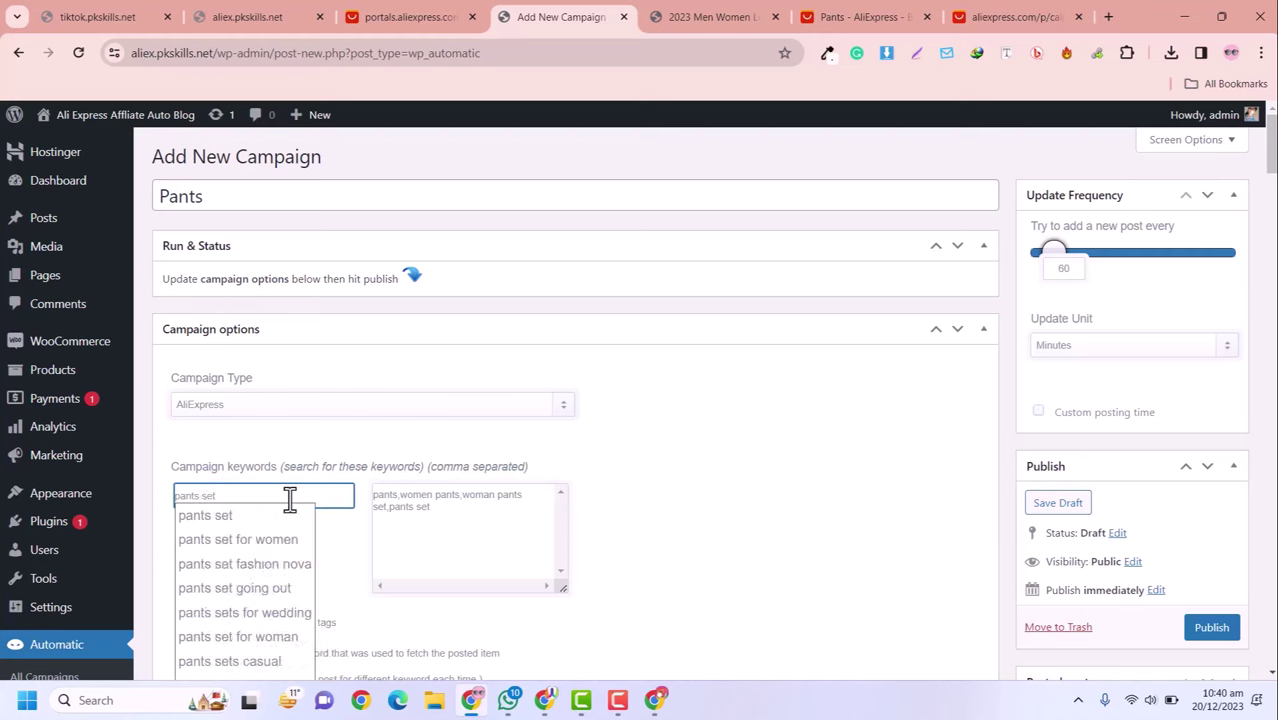
click(271, 537)
click(271, 537)
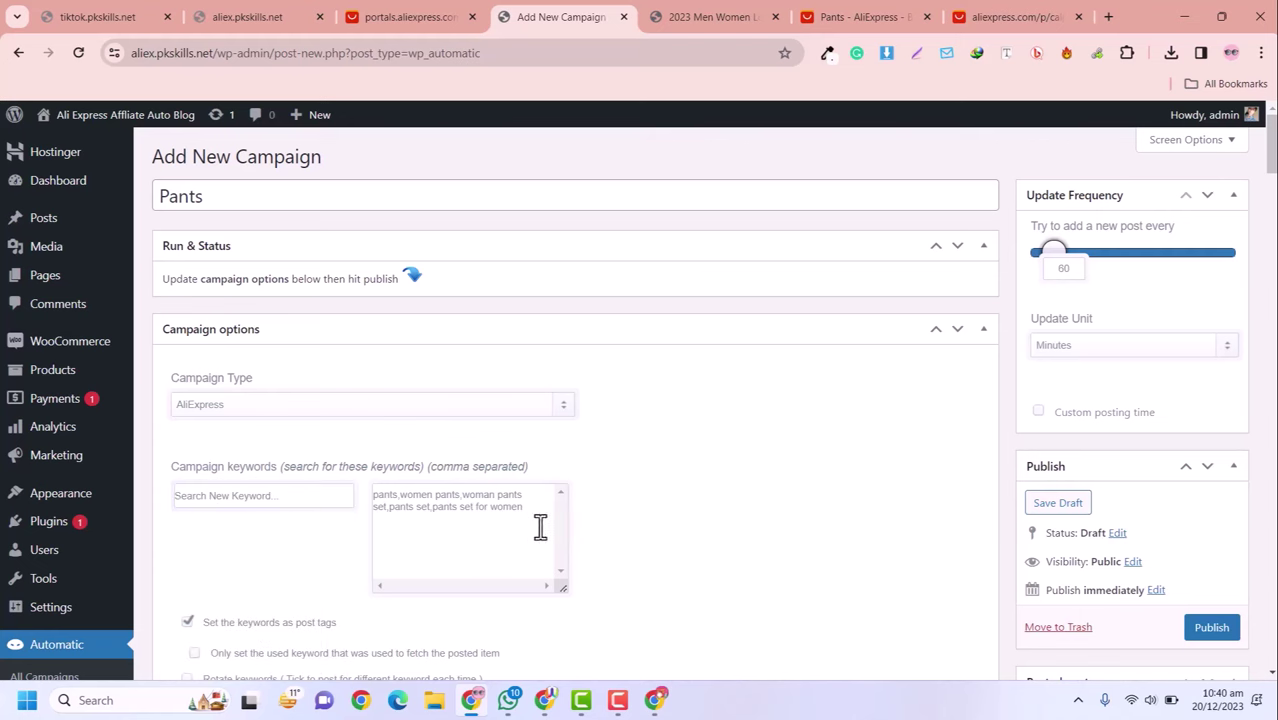
scroll(430, 420, down, 3)
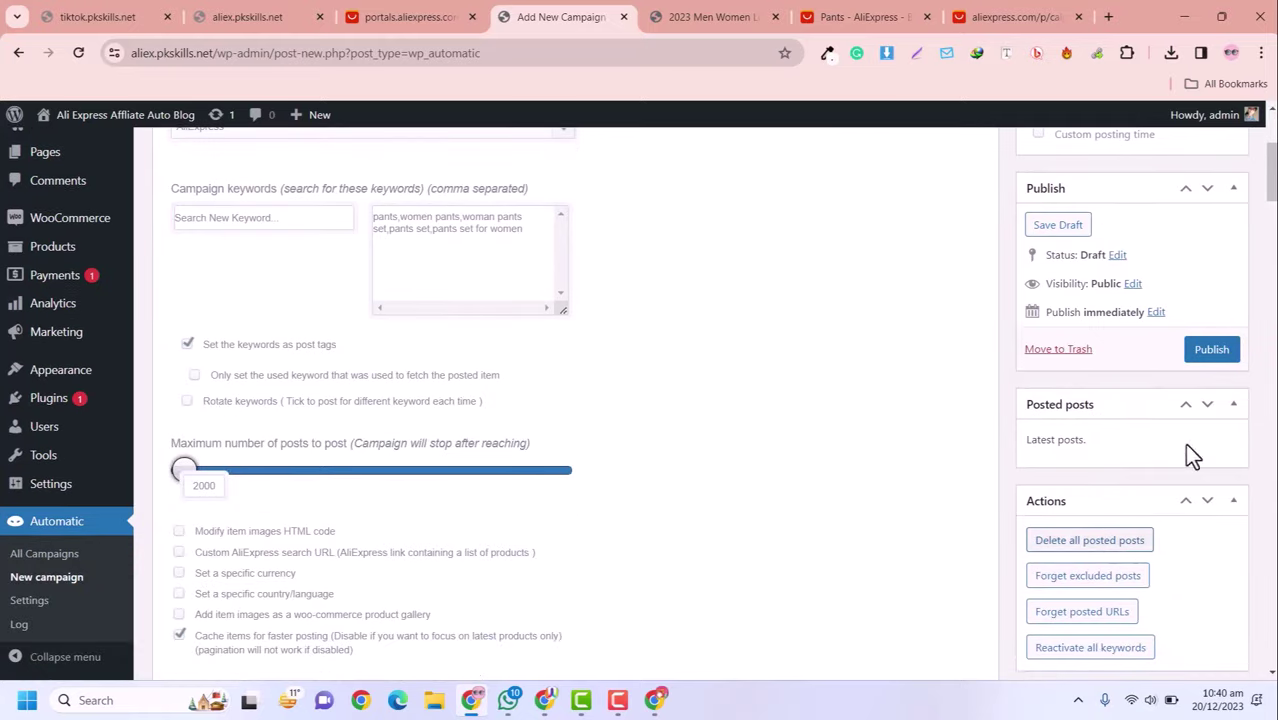
Step: Publish the Pants campaign and trigger its first run
click(1211, 360)
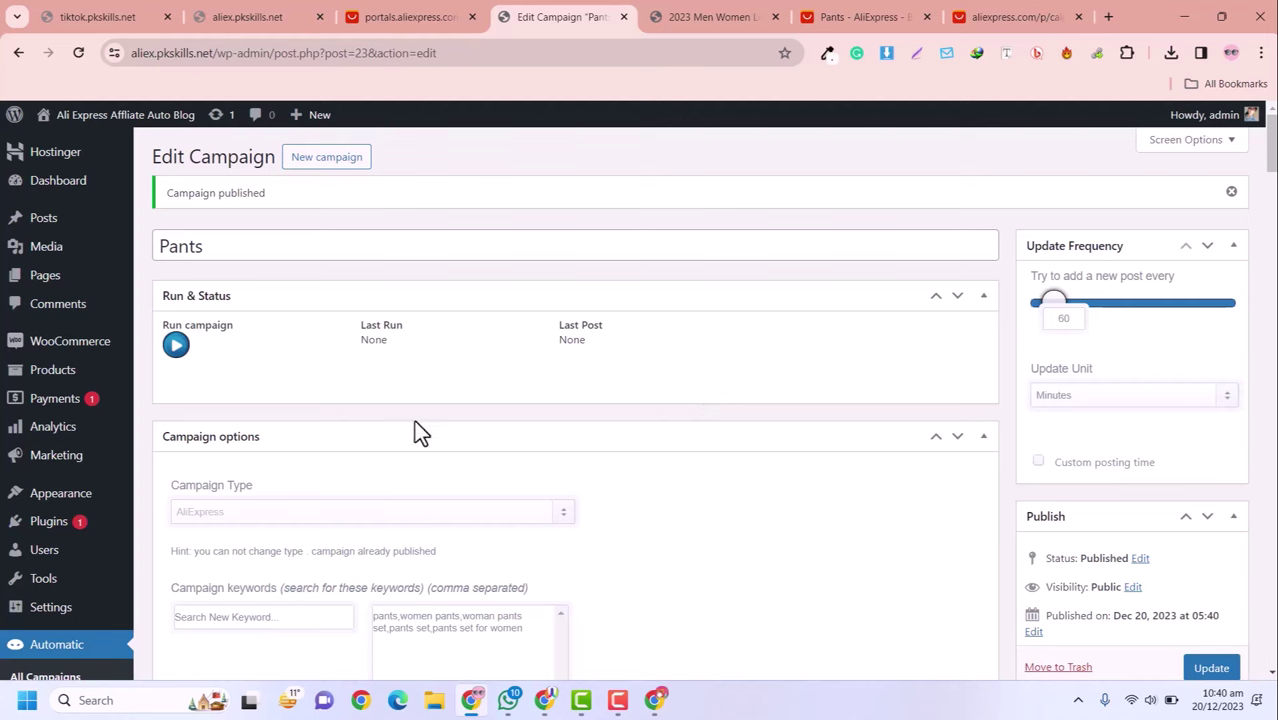
click(174, 347)
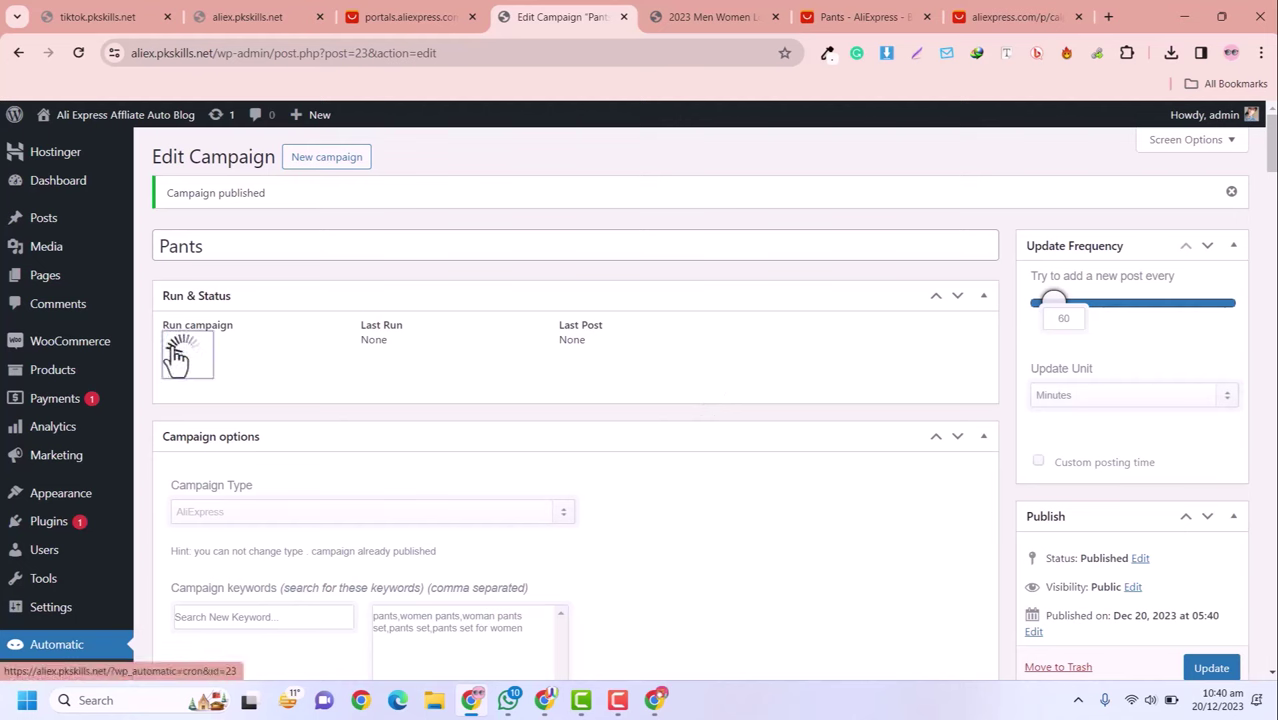
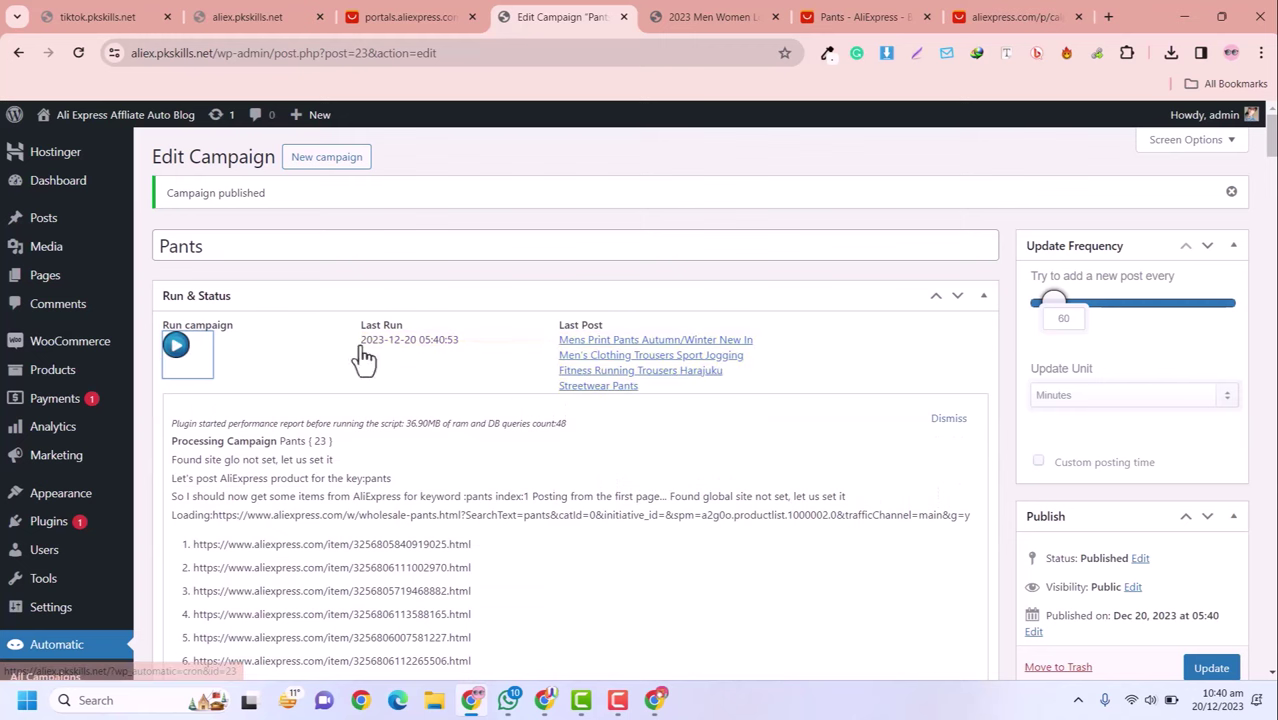
Step: Open the latest imported product, Mens Print Pants, in a new tab beside the campaign
right_click(619, 356)
click(652, 368)
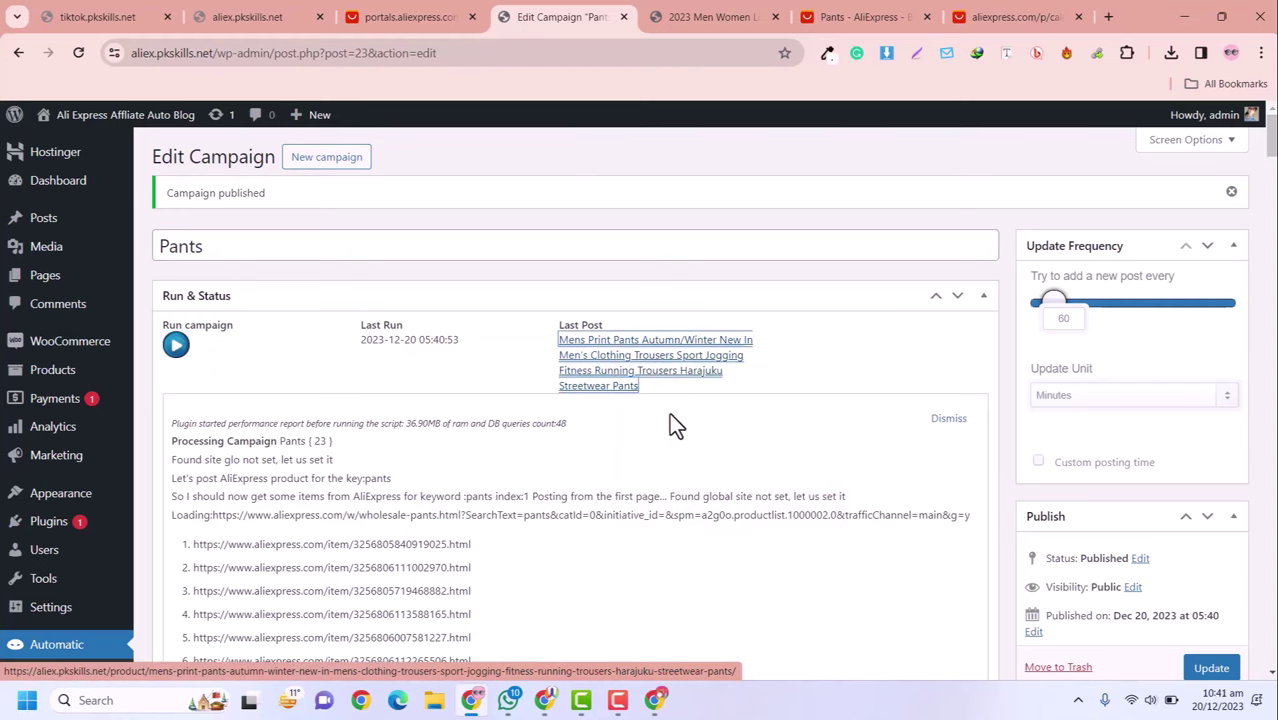
drag(745, 16, 593, 19)
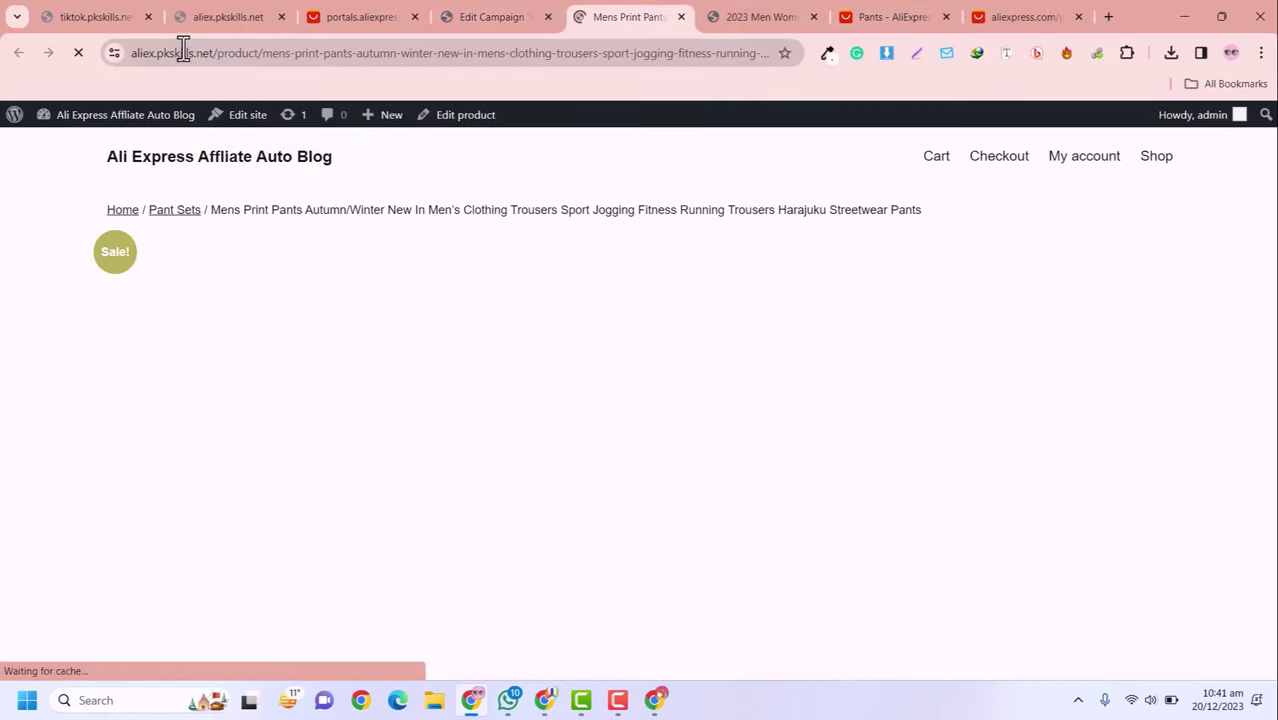
click(208, 52)
drag(165, 52, 131, 52)
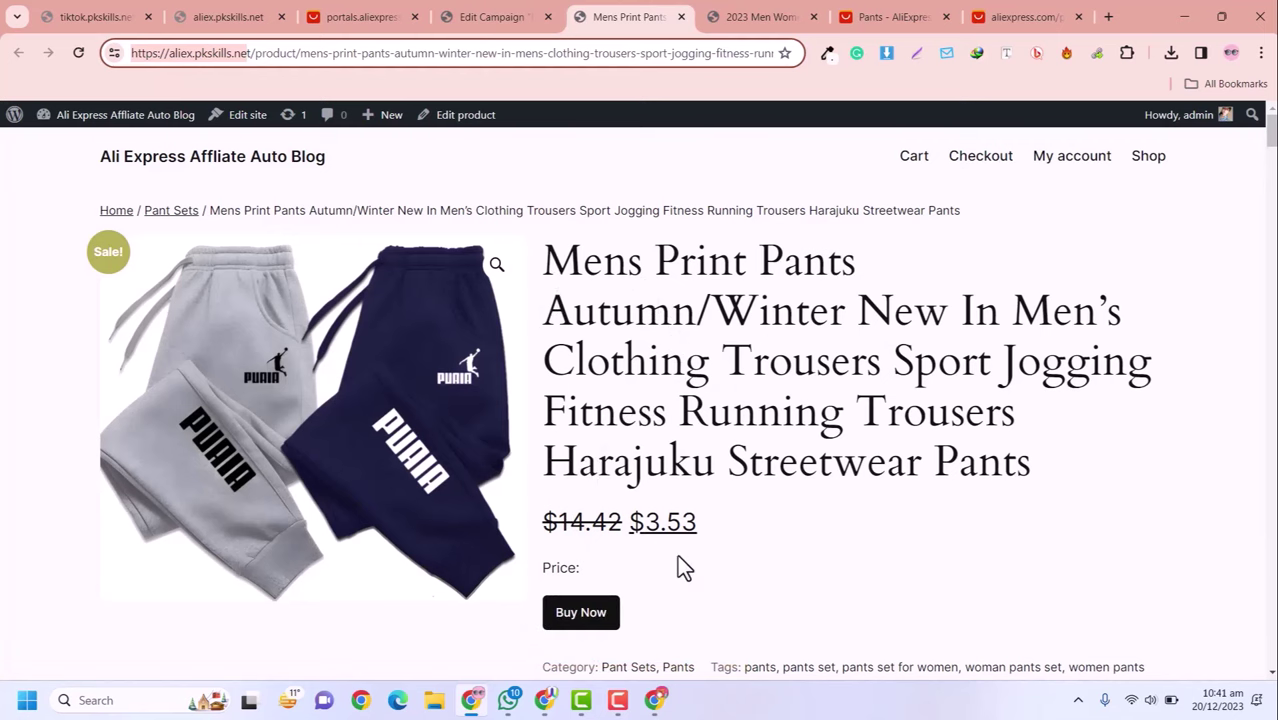
Step: Scroll through the Mens Print Pants product page, then return to the Pants campaign editor
scroll(598, 615, down, 3)
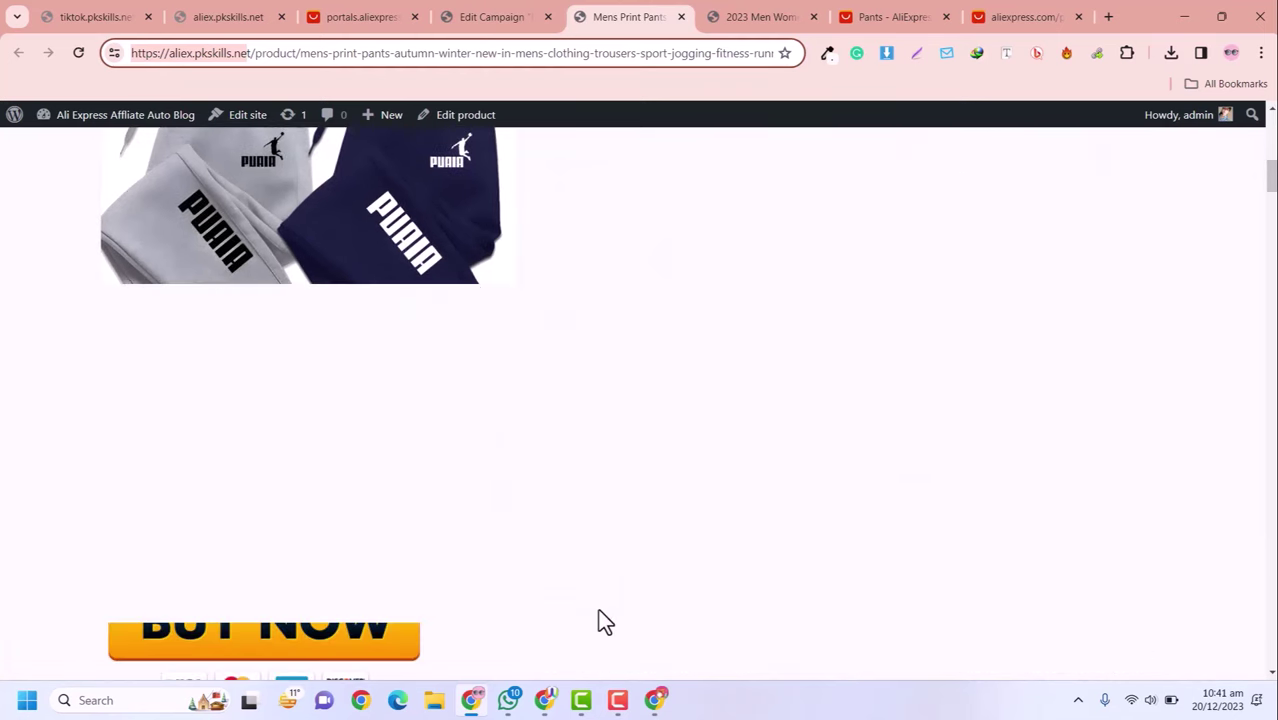
scroll(598, 612, down, 15)
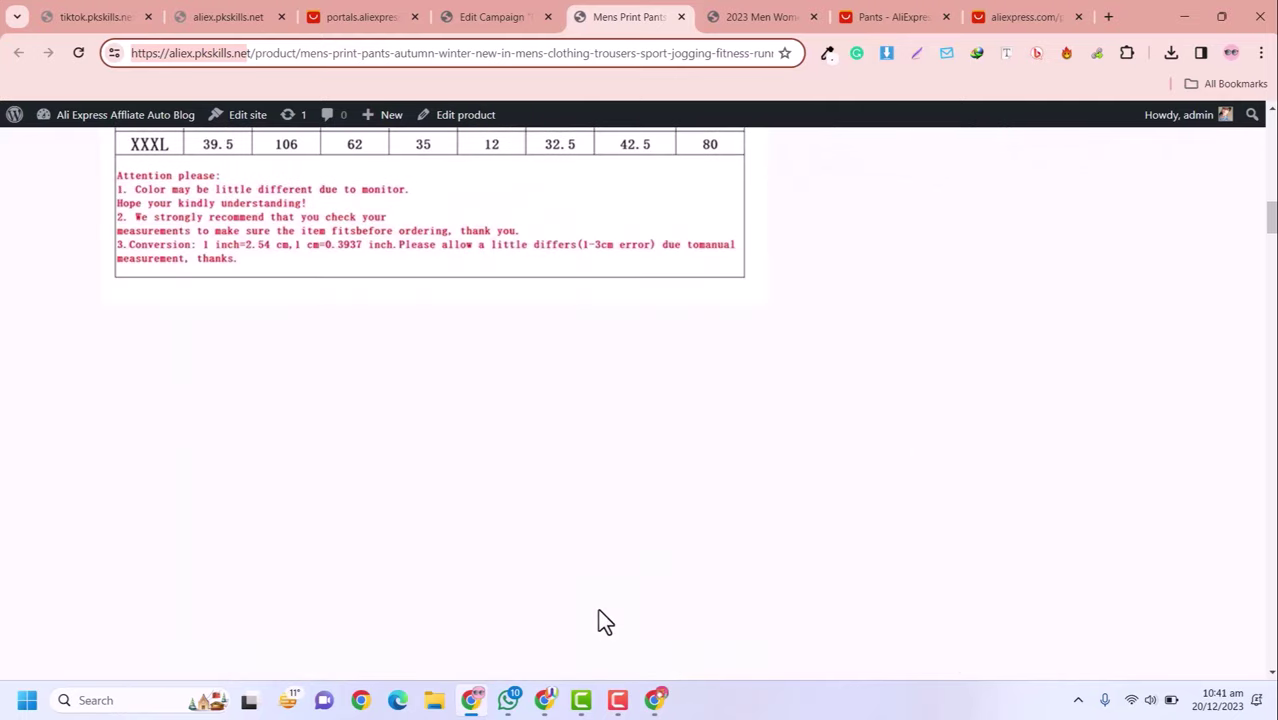
scroll(599, 612, down, 20)
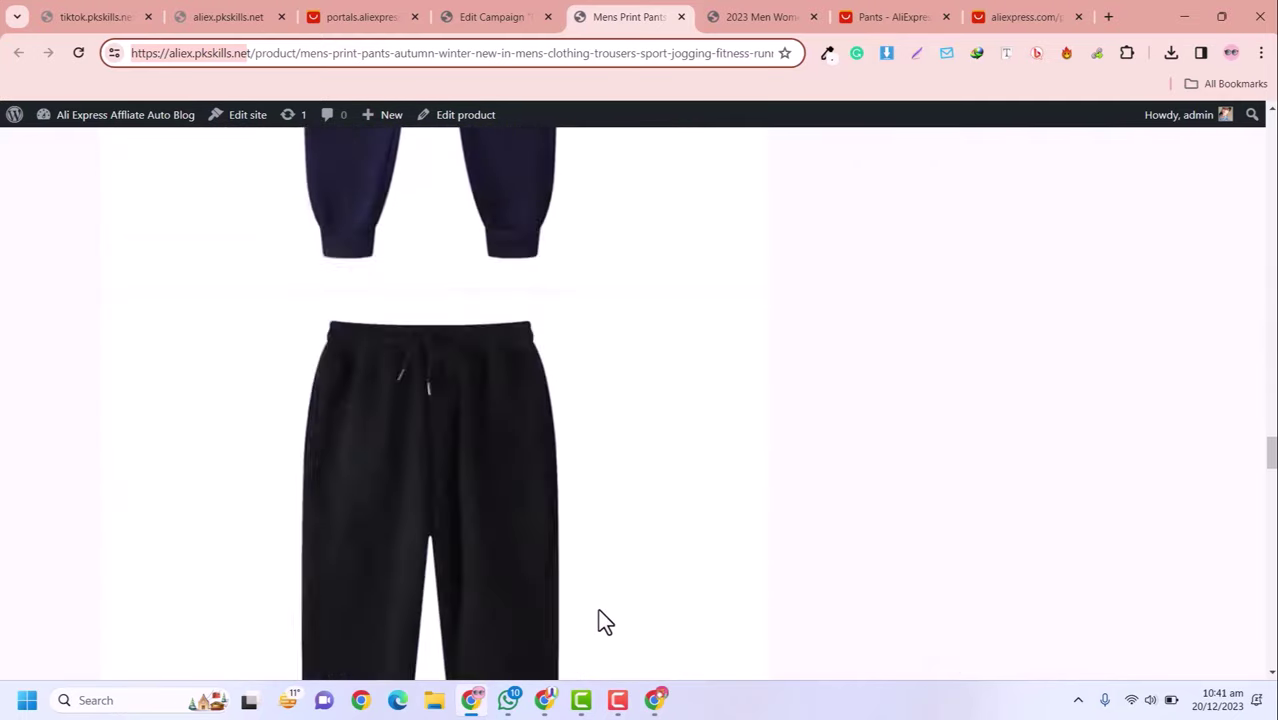
scroll(599, 611, down, 10)
scroll(599, 611, up, 8)
scroll(603, 620, down, 3)
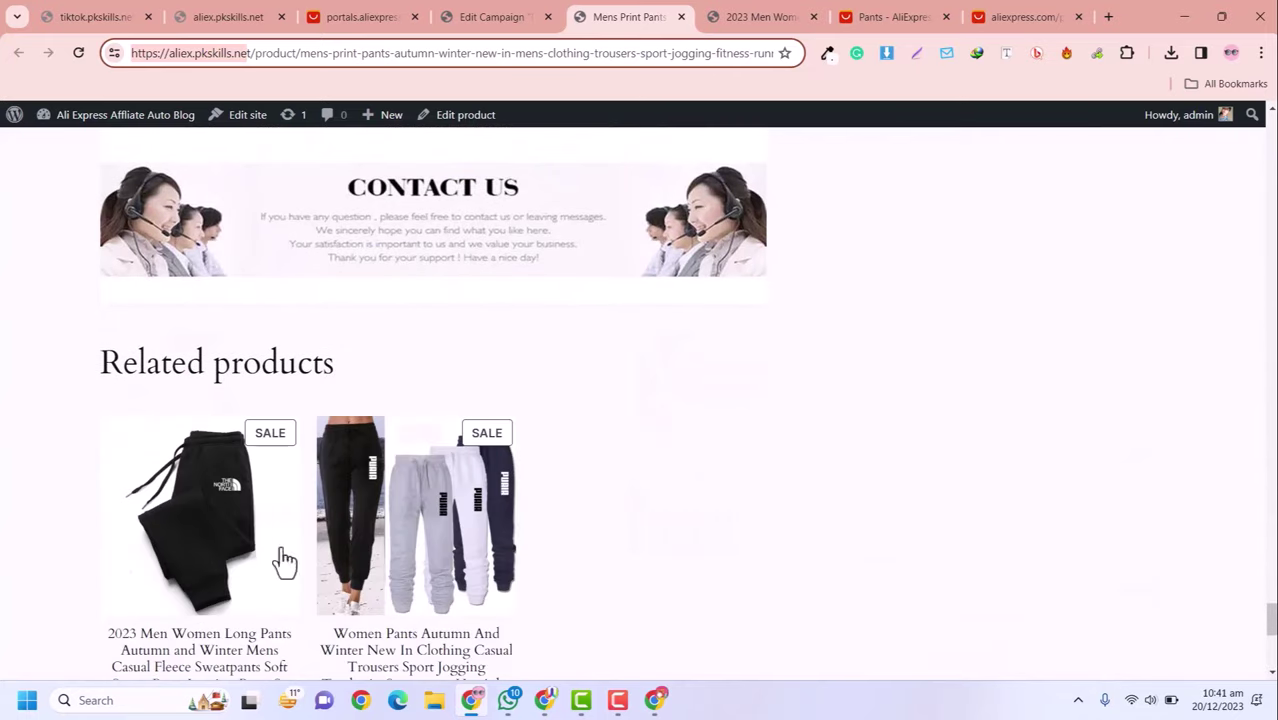
scroll(429, 527, down, 5)
scroll(196, 390, up, 15)
scroll(251, 409, down, 6)
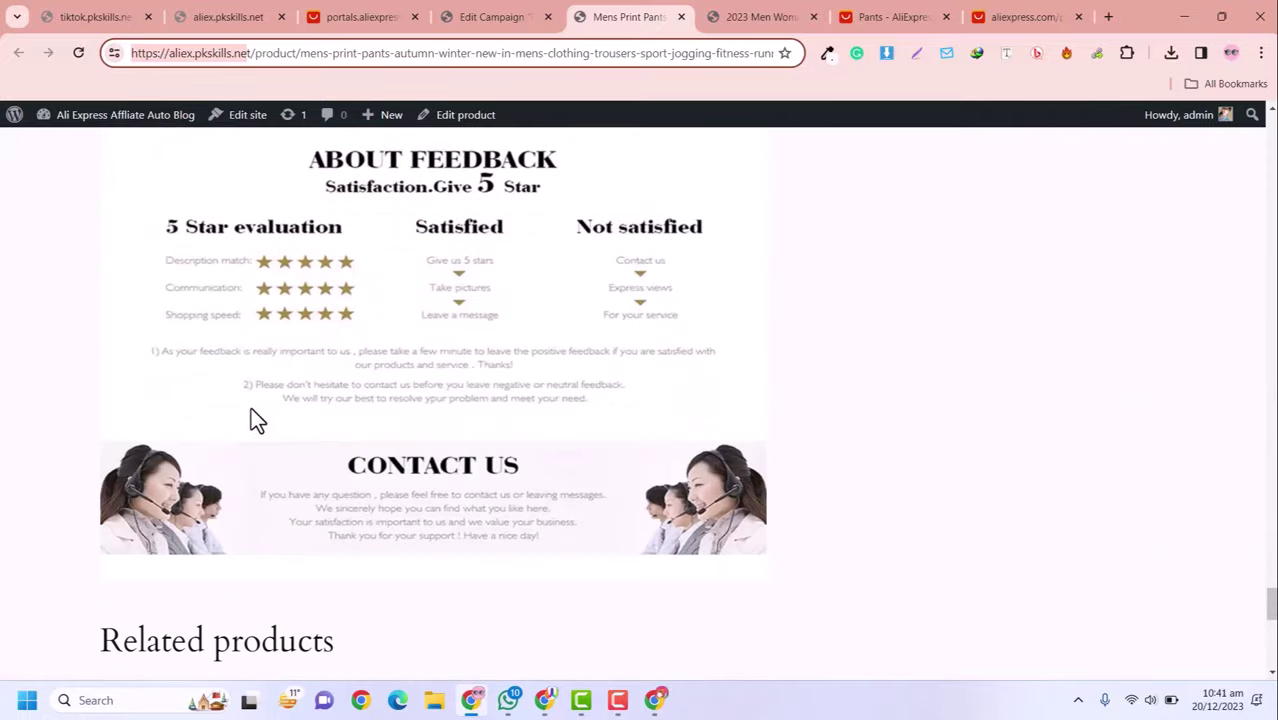
scroll(251, 410, down, 5)
scroll(350, 400, up, 12)
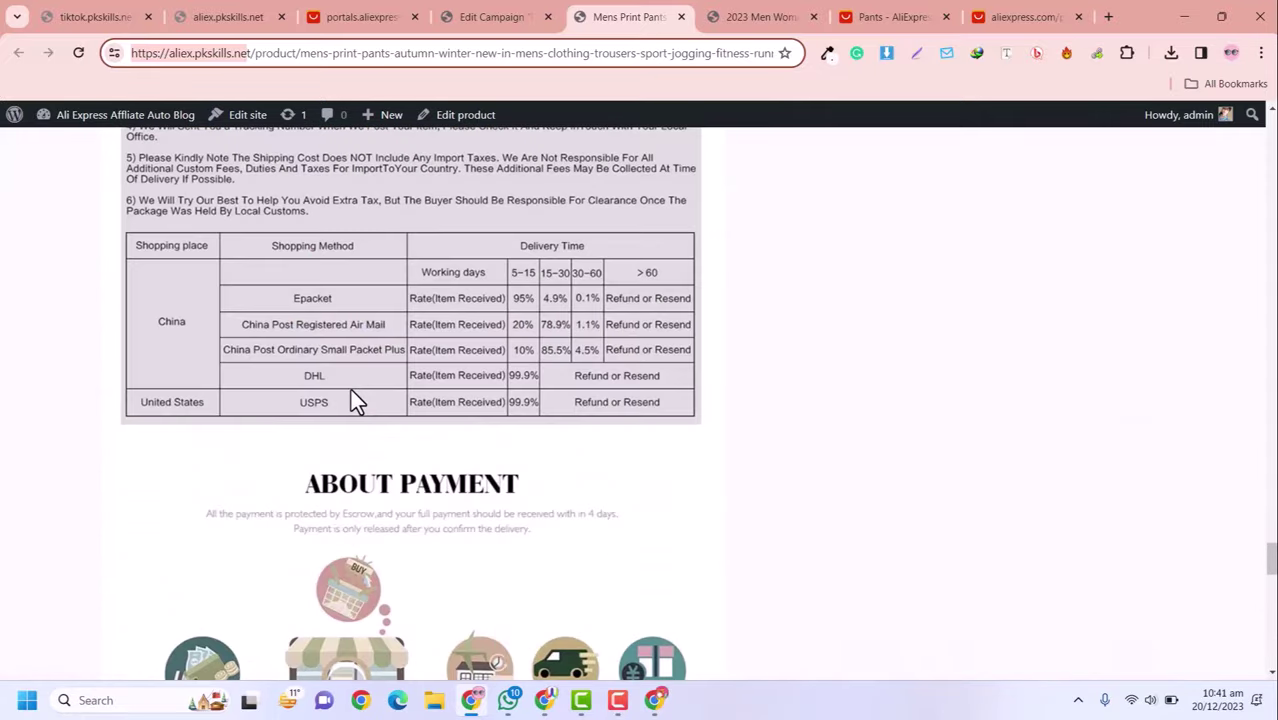
scroll(352, 400, up, 7)
scroll(352, 400, down, 4)
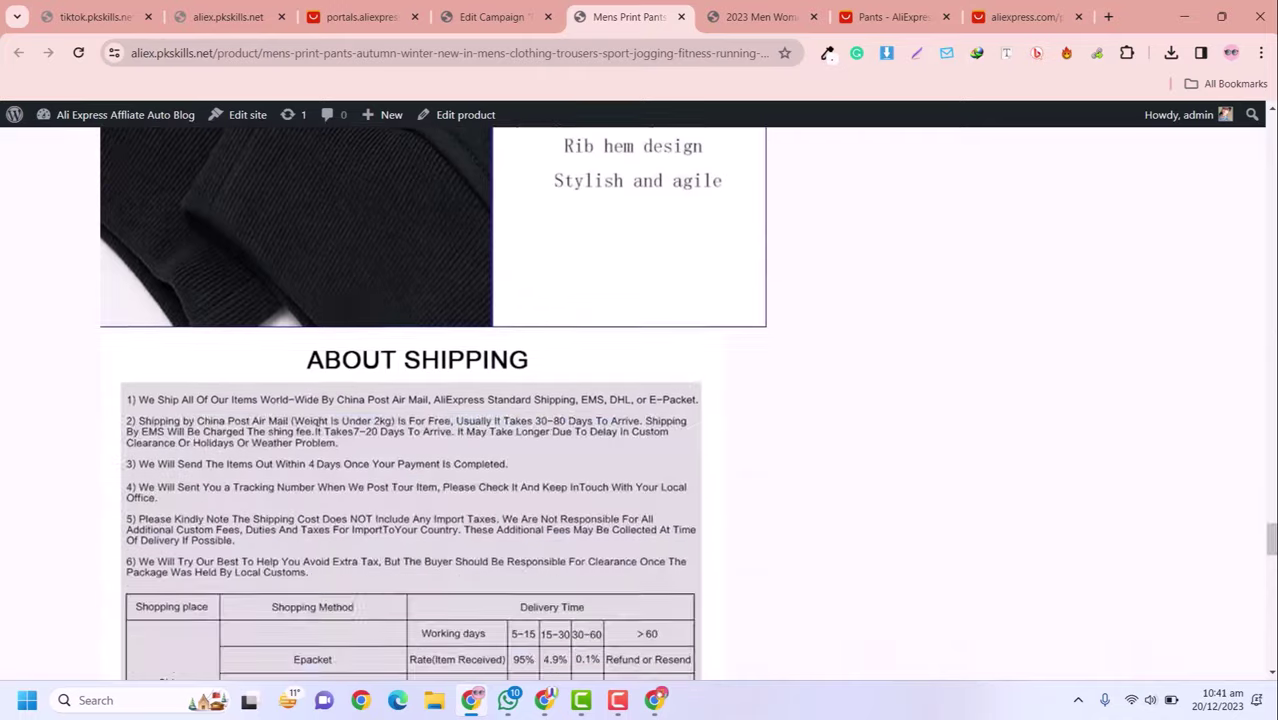
scroll(1266, 516, down, 3)
drag(1270, 540, 1270, 135)
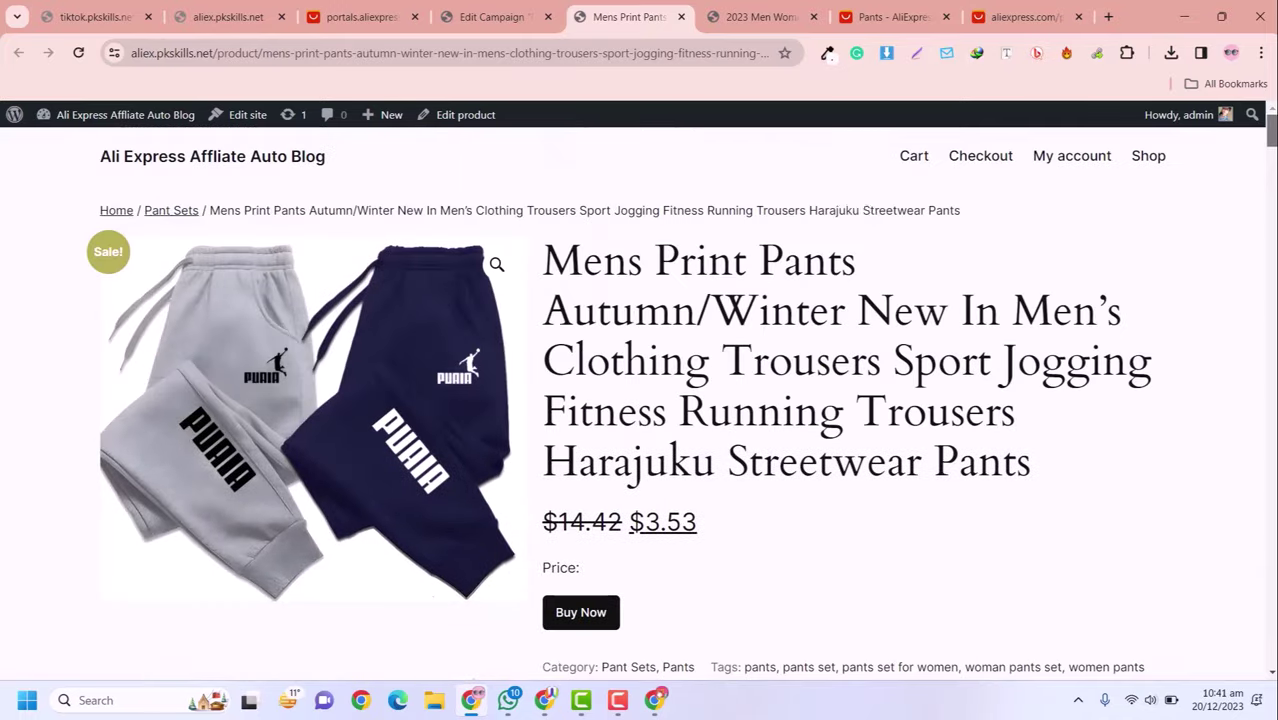
scroll(715, 377, down, 3)
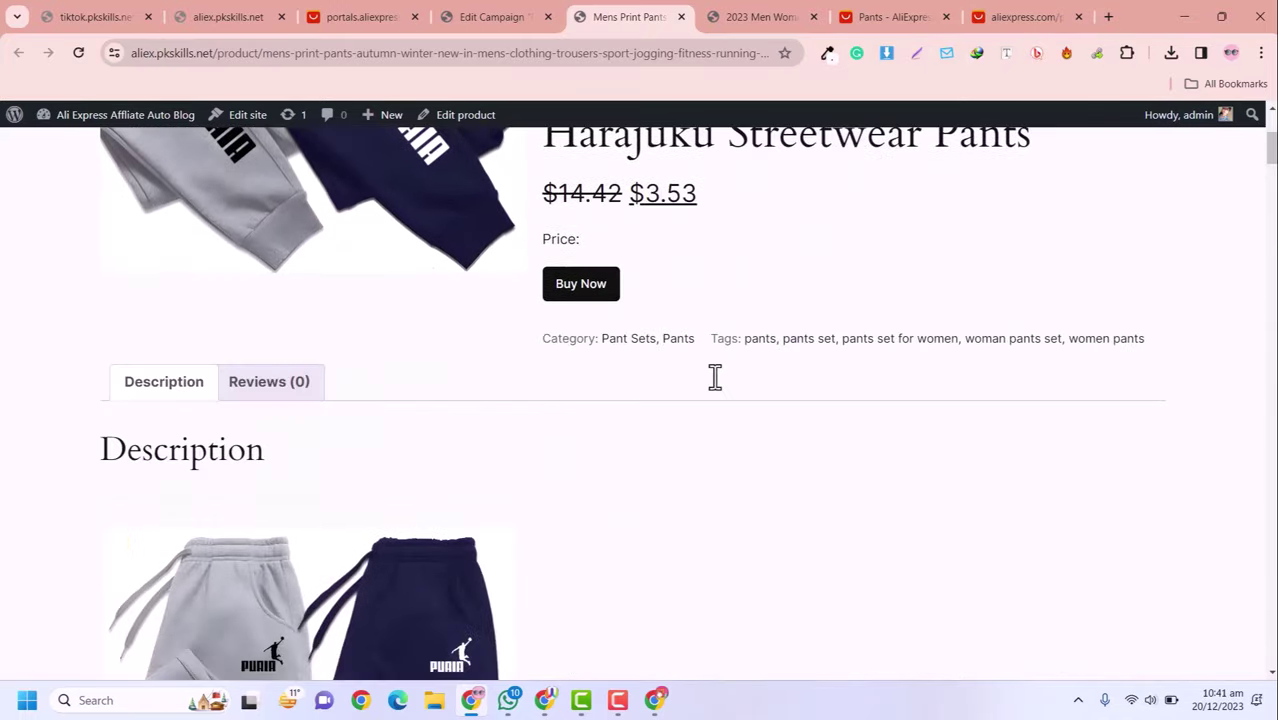
scroll(582, 380, up, 1)
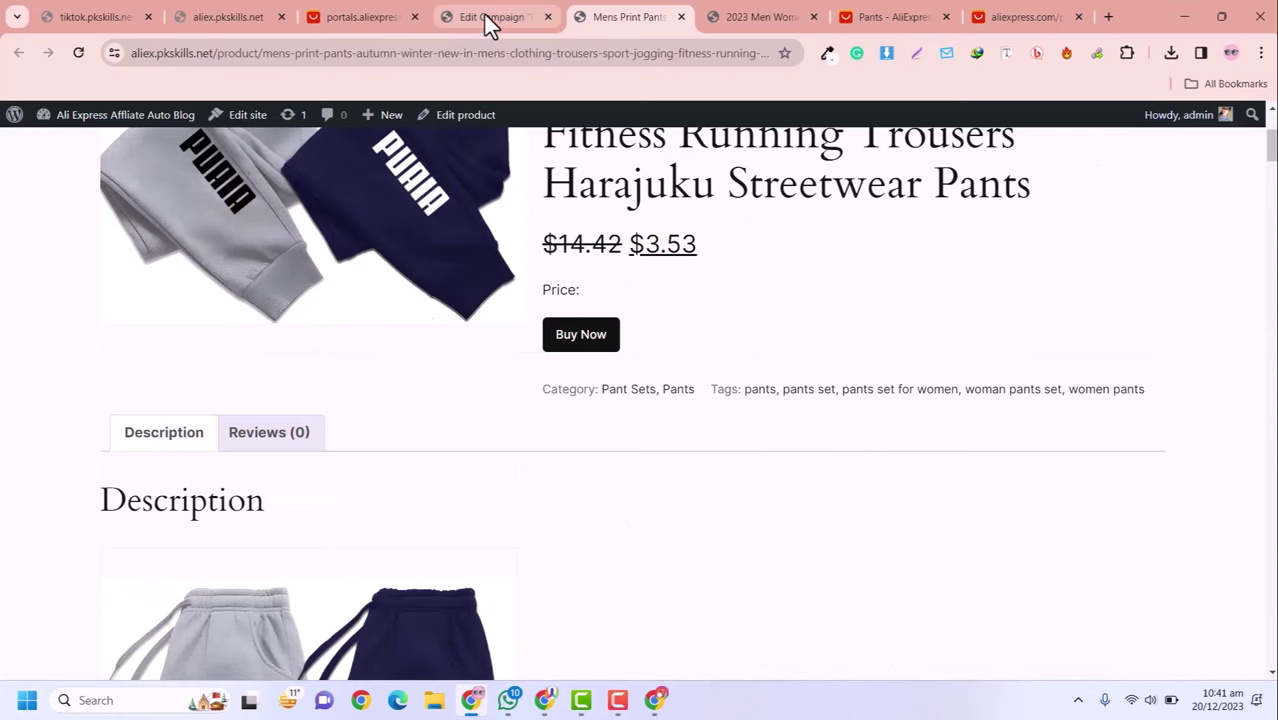
click(485, 17)
scroll(390, 228, down, 3)
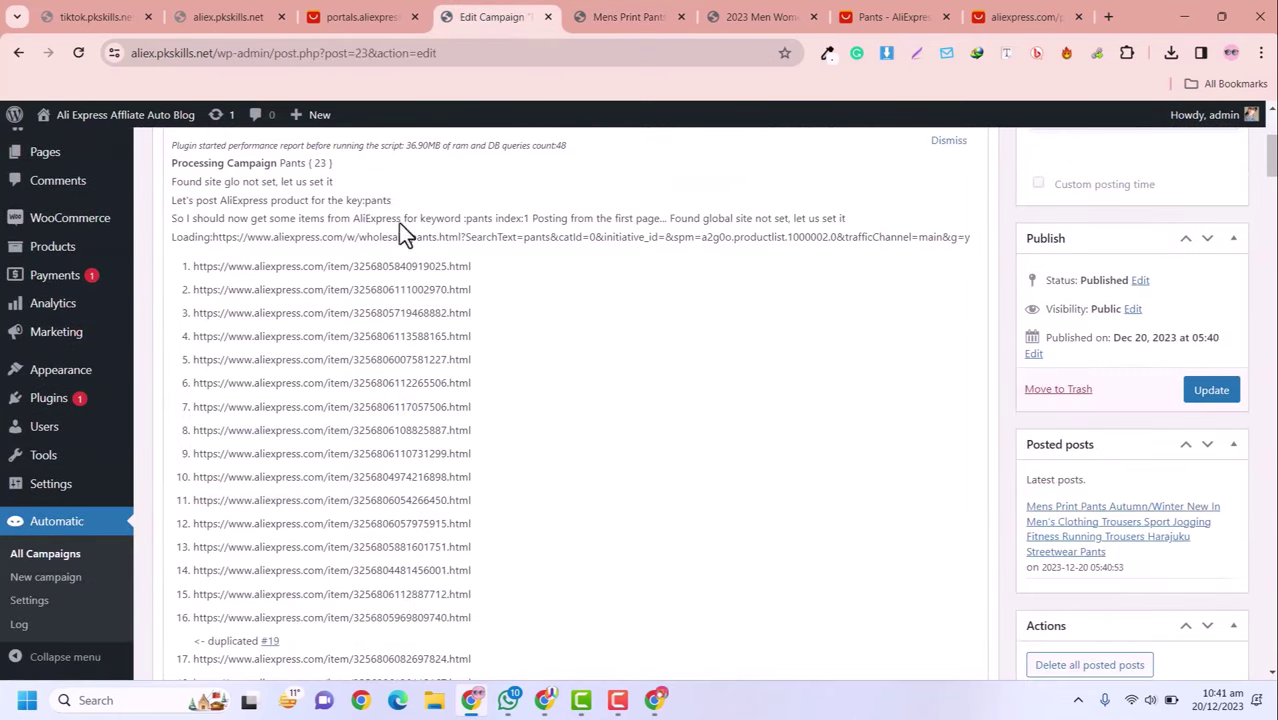
Step: Create a new campaign and title it Knitwears
click(57, 587)
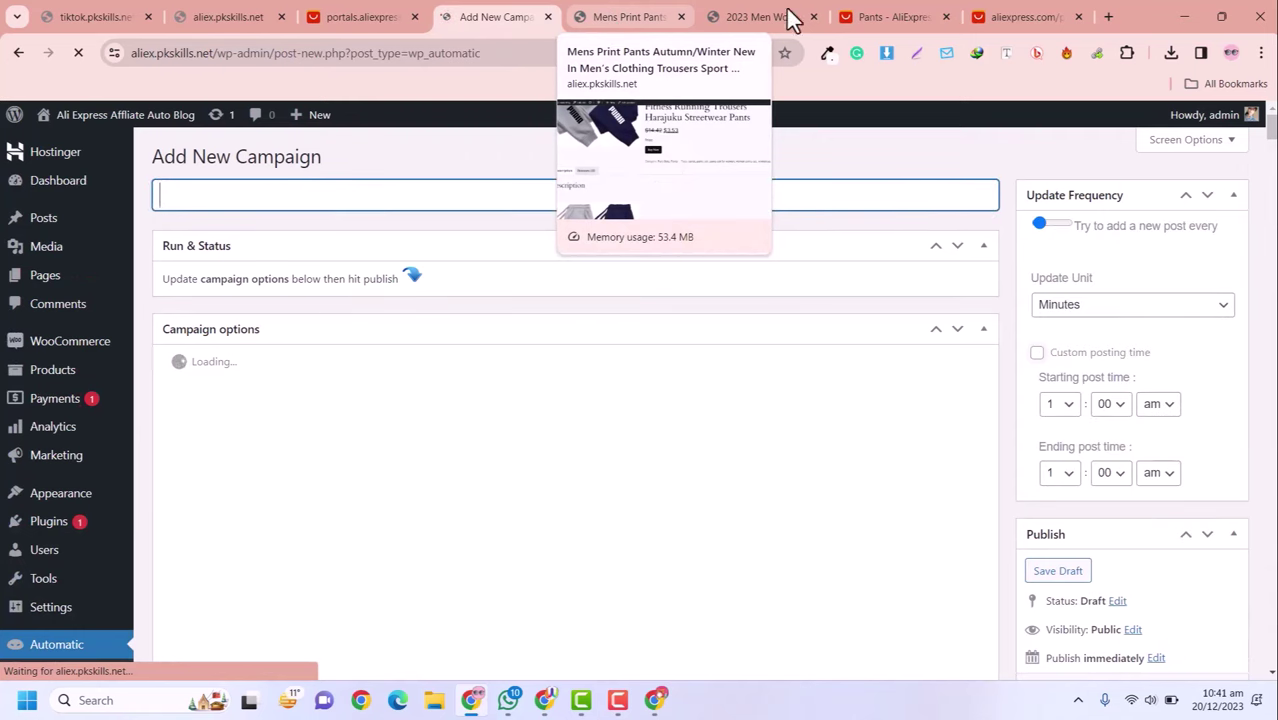
click(866, 22)
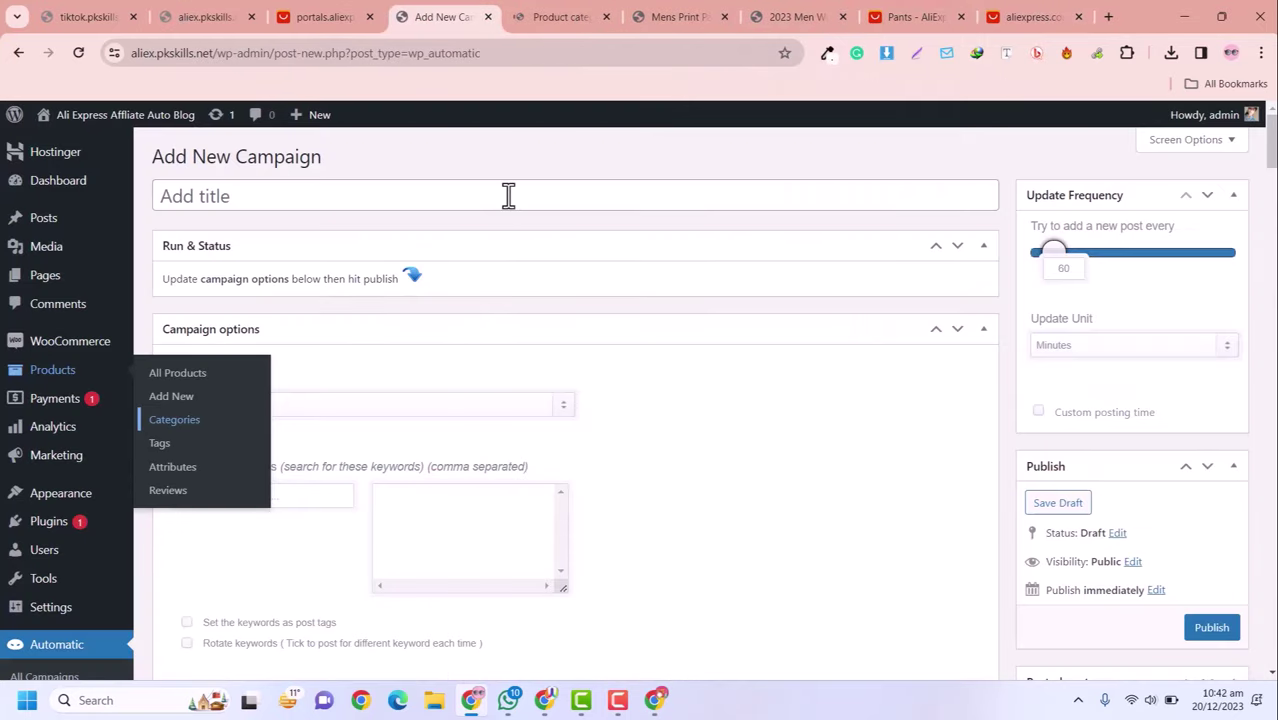
click(508, 196)
text(Knitwears)
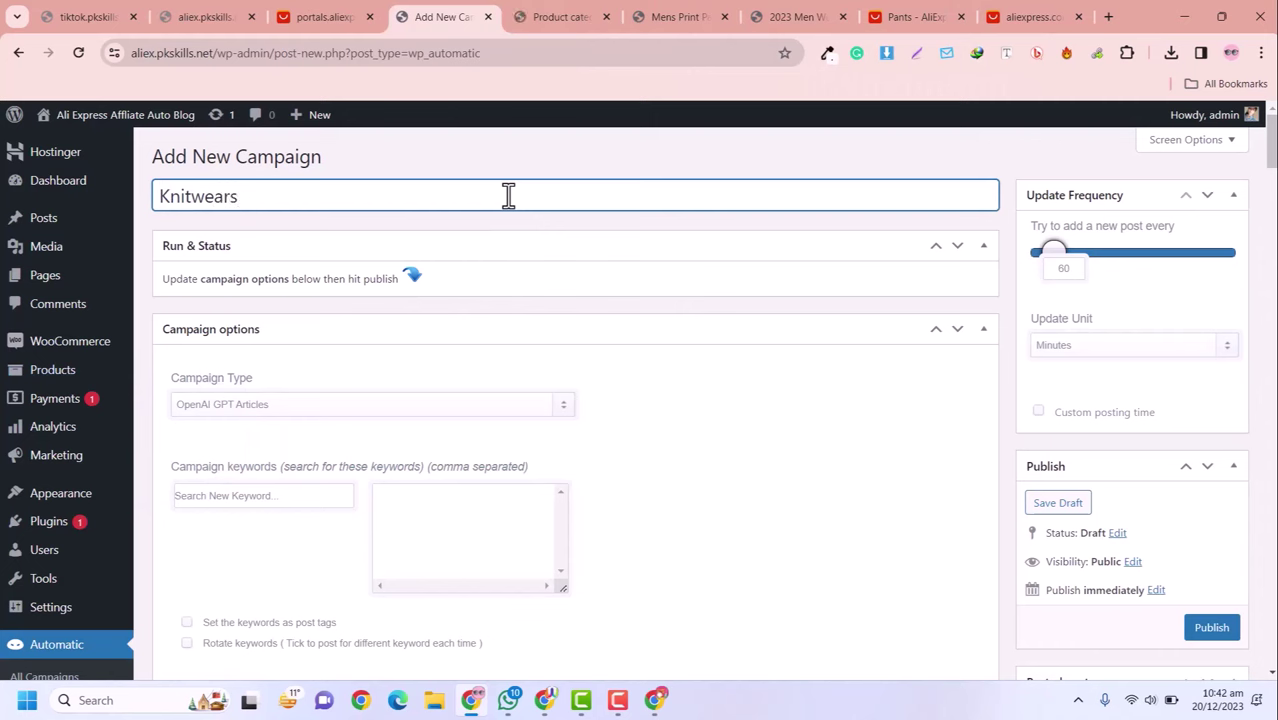
Step: Set the campaign type to AliExpress and add the keywords knitwear and knitwear men
click(358, 408)
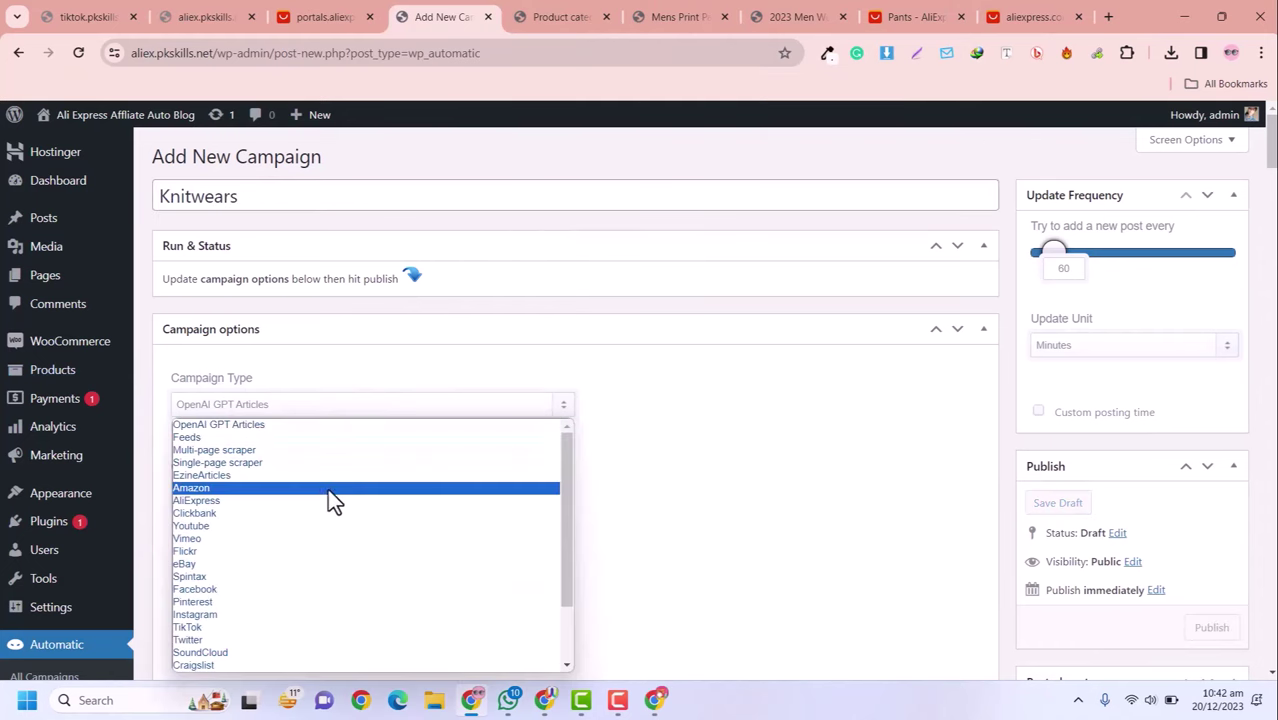
click(231, 503)
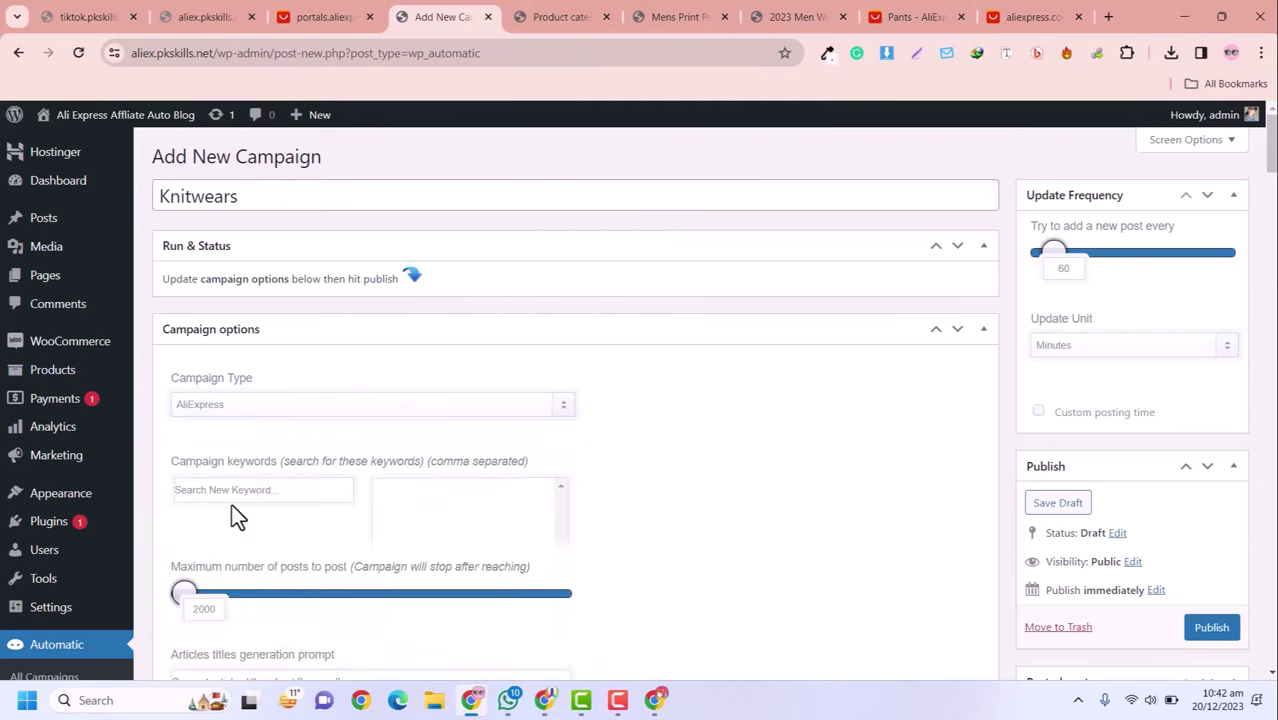
click(280, 497)
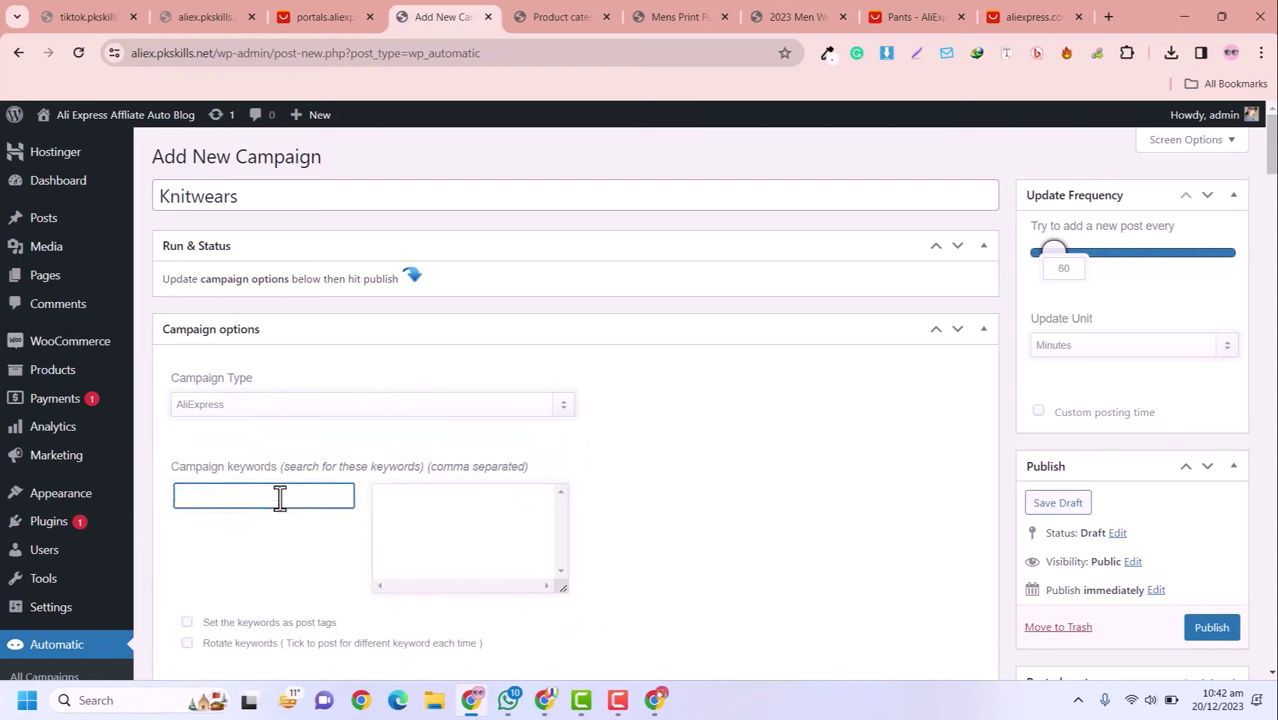
text(knitw)
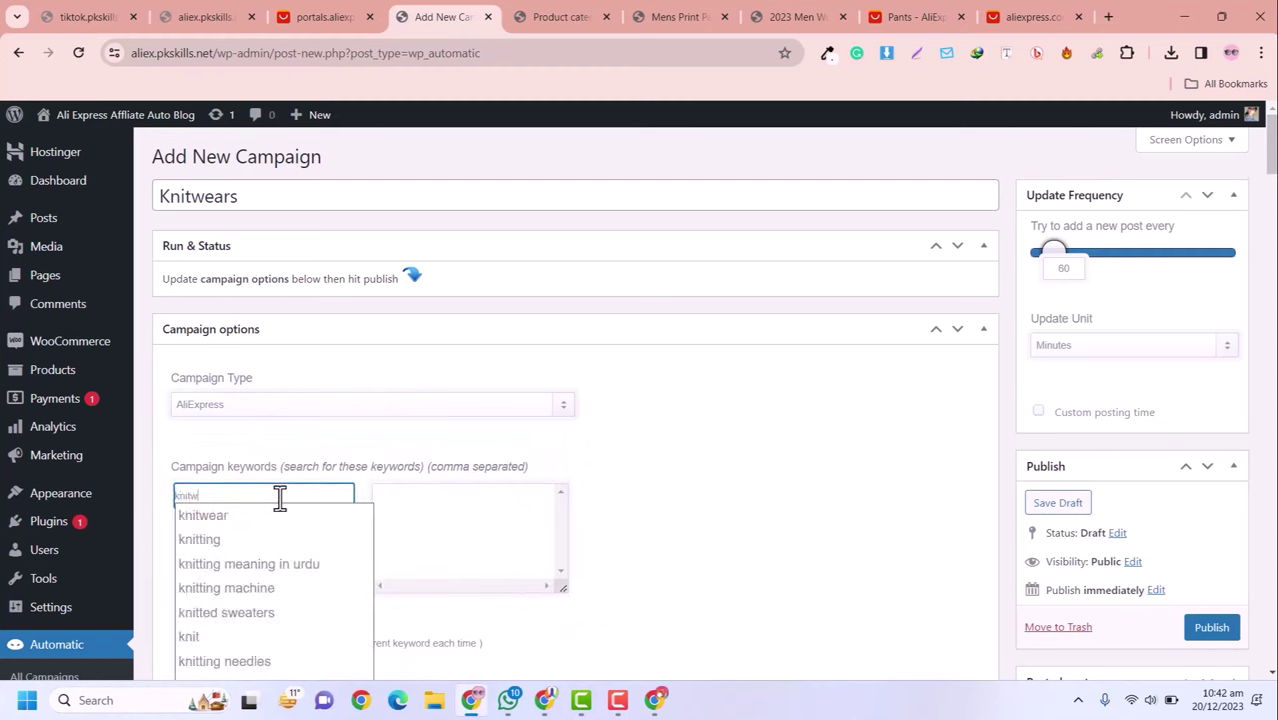
click(257, 516)
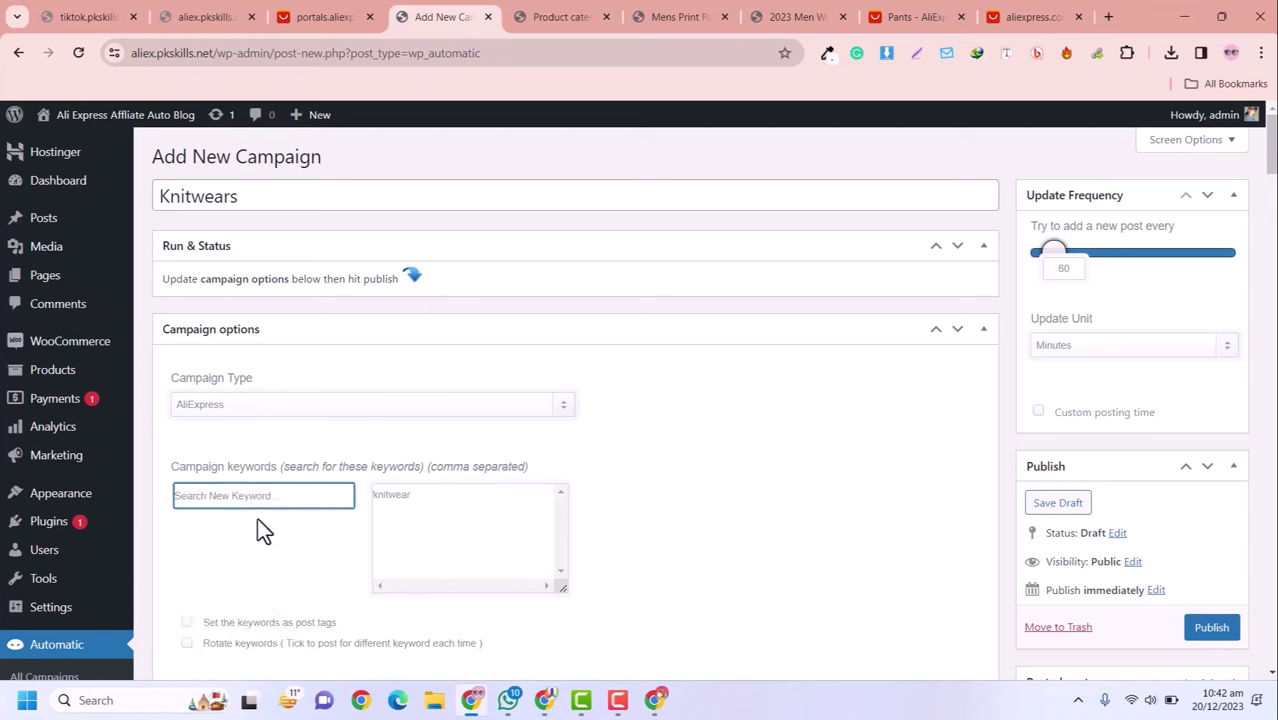
click(272, 497)
text(kni)
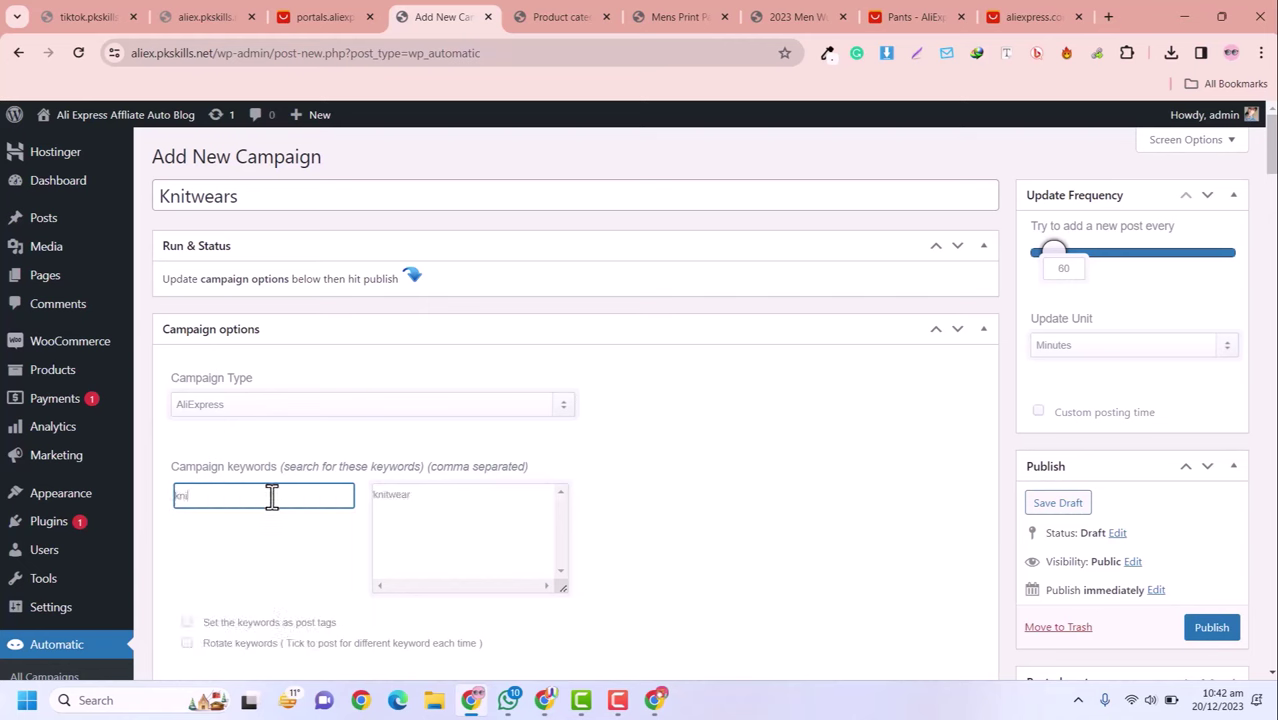
text(te)
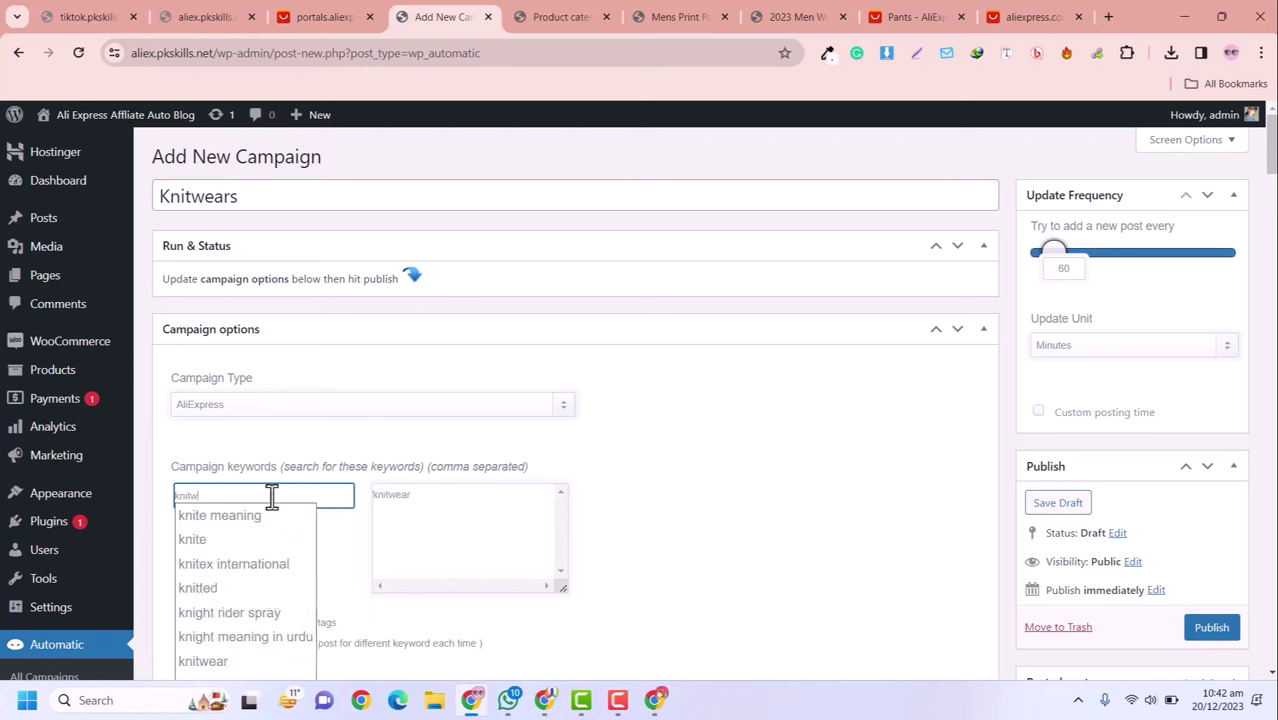
text(ear)
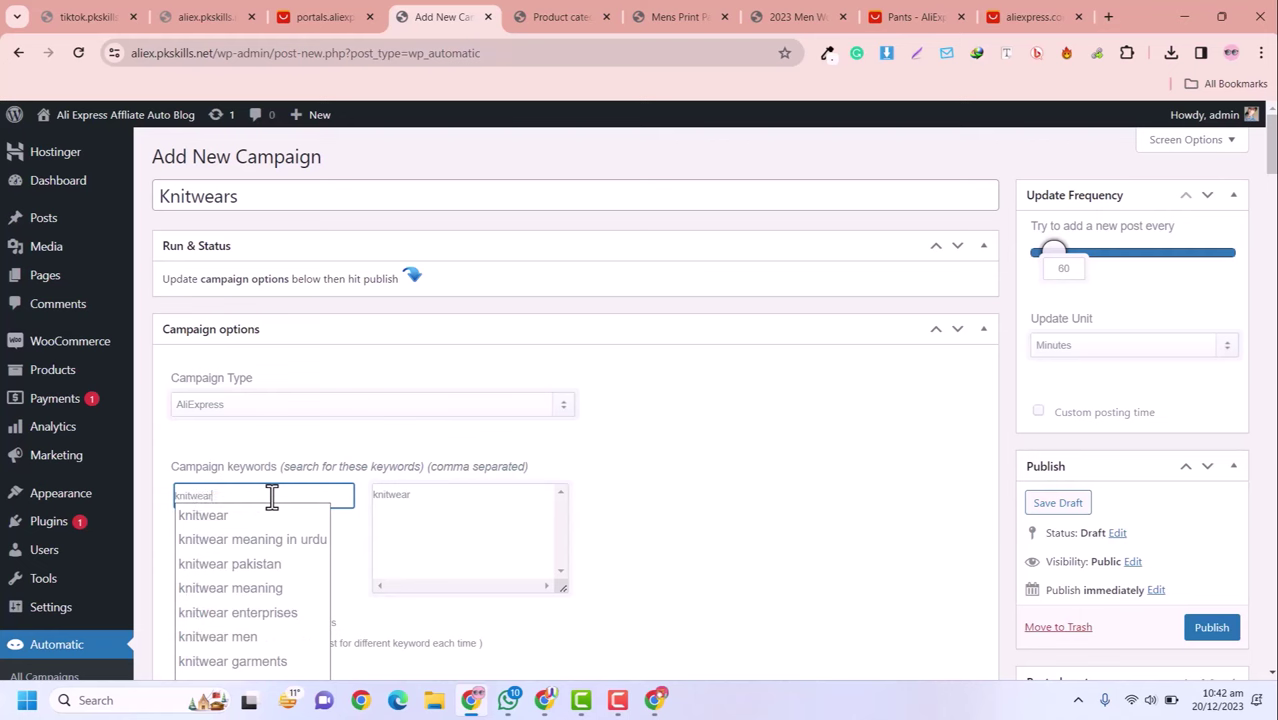
click(258, 636)
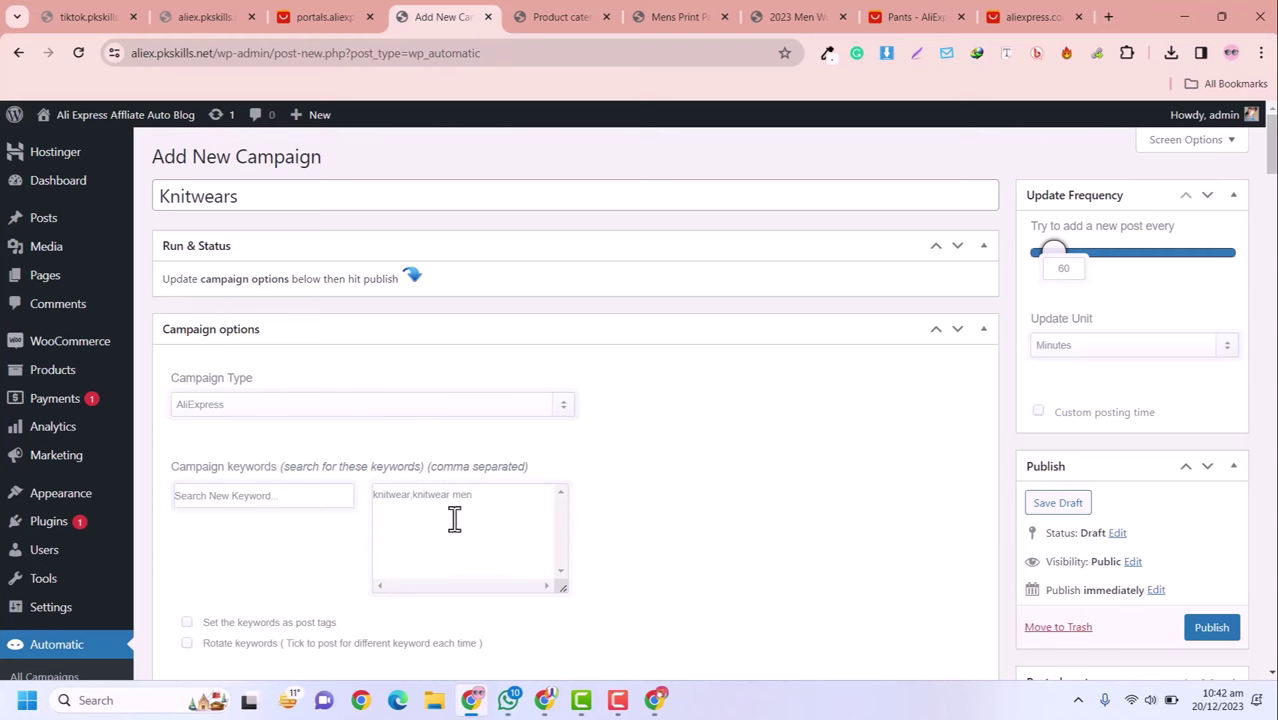
click(234, 487)
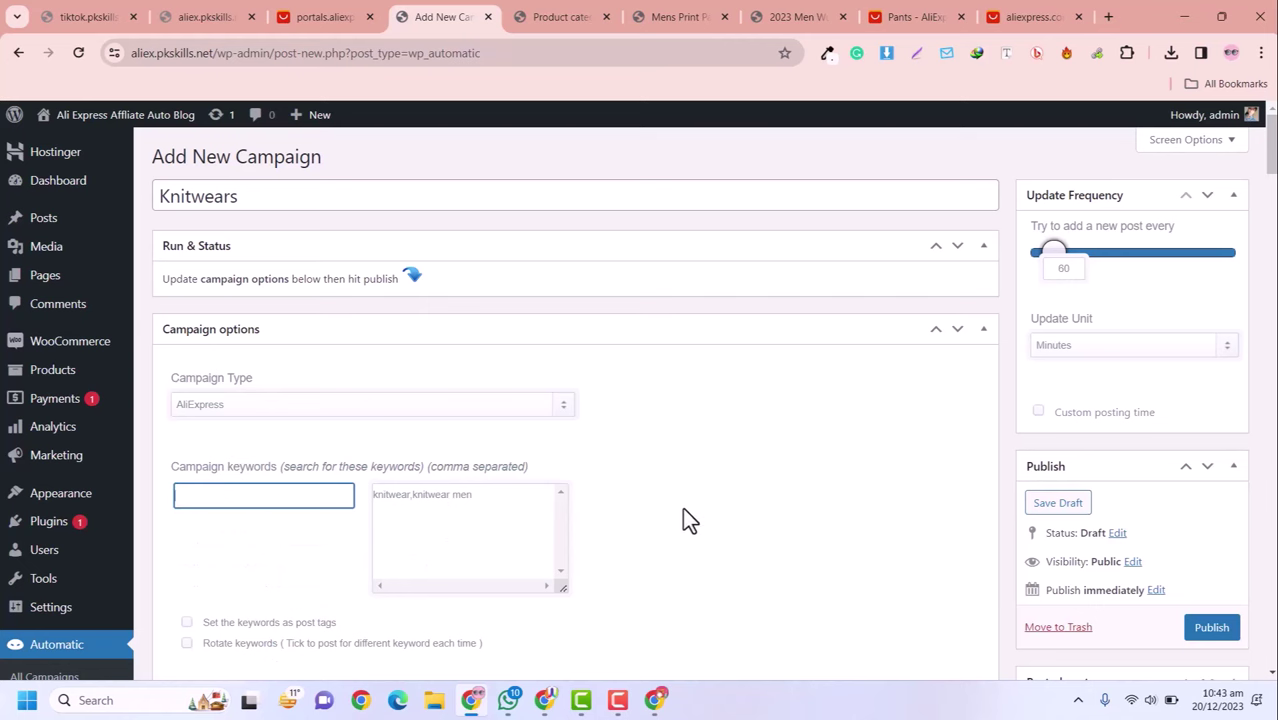
Step: Use the campaign keywords as tags and publish imported items as products
scroll(694, 515, down, 3)
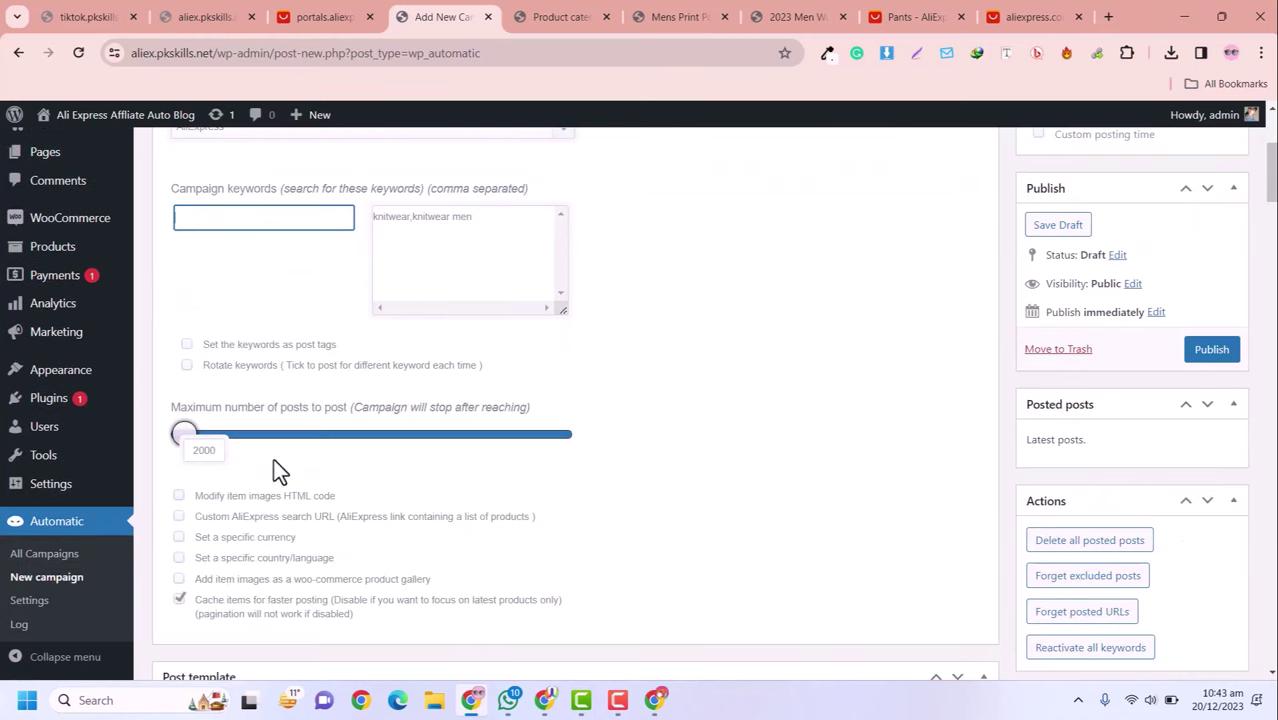
click(188, 345)
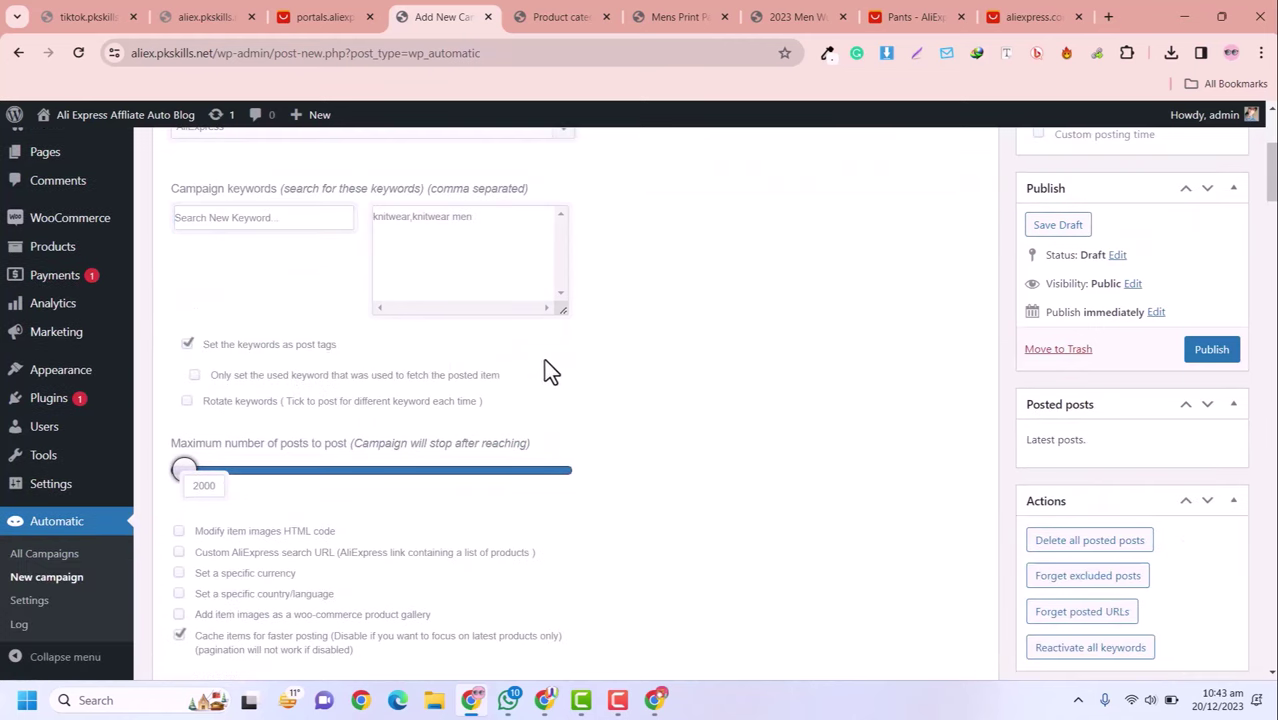
scroll(772, 392, down, 10)
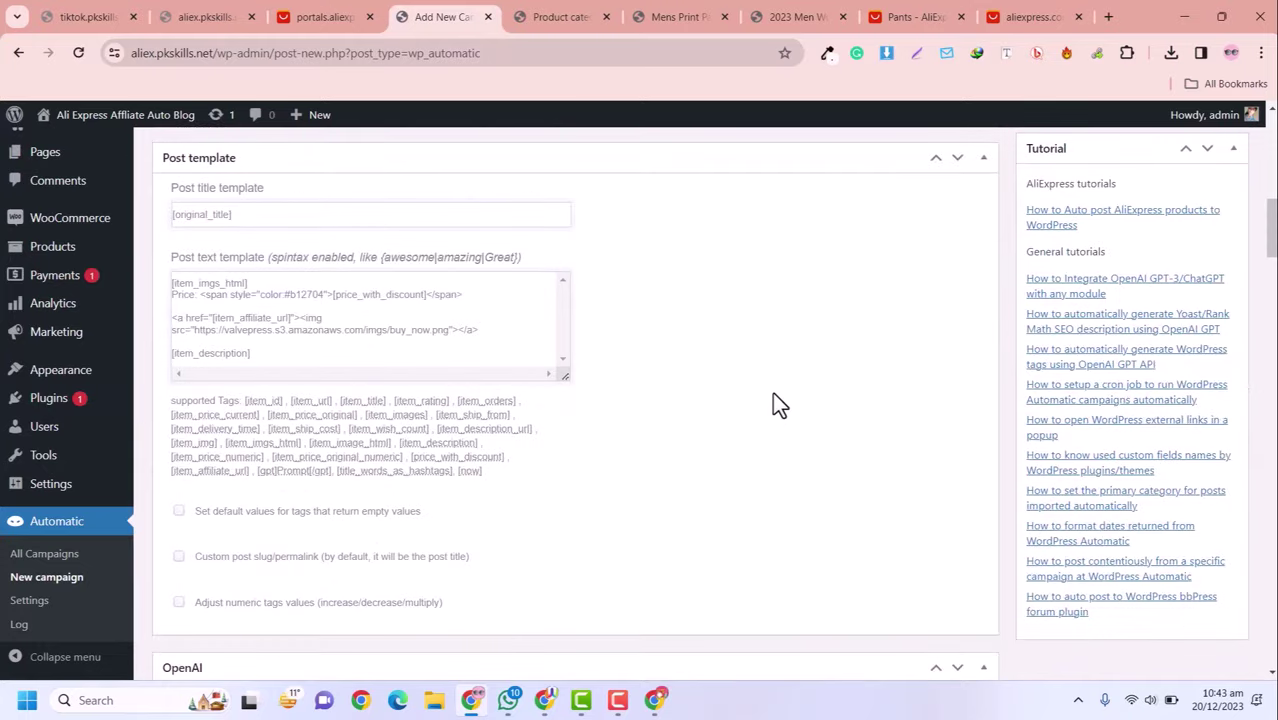
scroll(772, 405, down, 3)
click(240, 313)
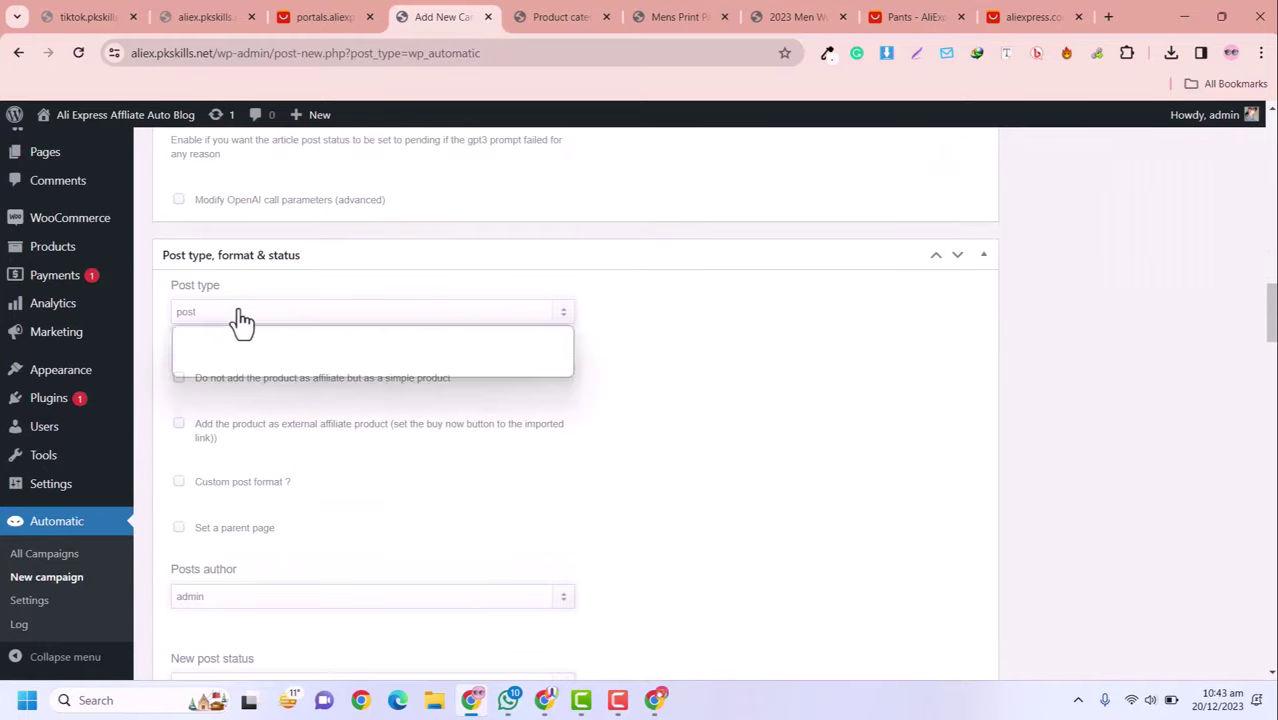
click(228, 367)
Step: Choose 'product_cat: Knitwears (id=20)' as the posting category and scroll back up
scroll(622, 423, down, 9)
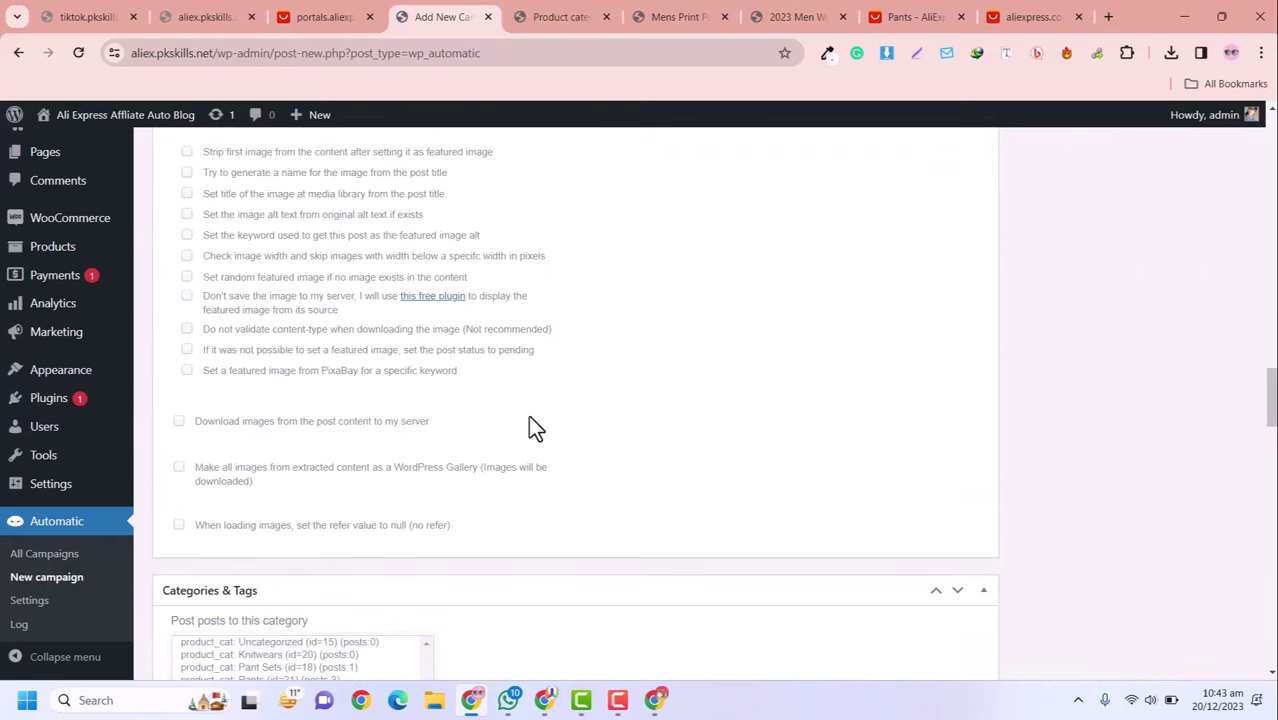
scroll(529, 418, down, 3)
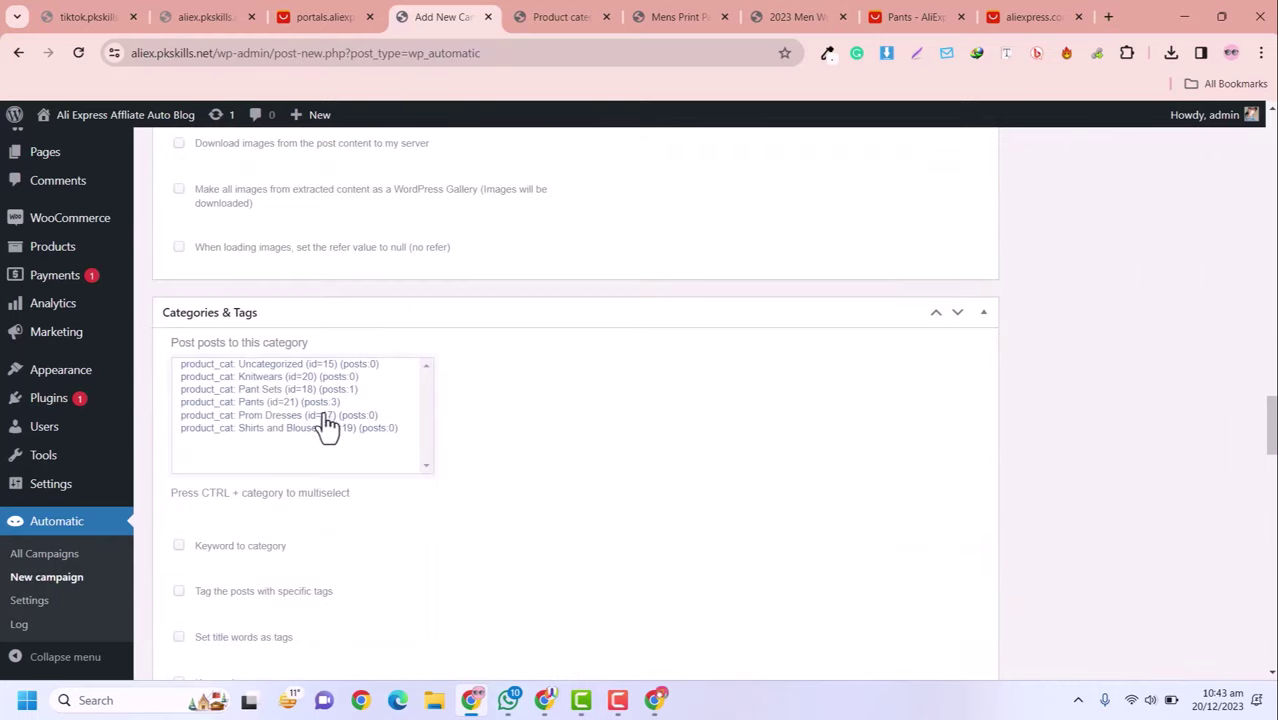
click(232, 378)
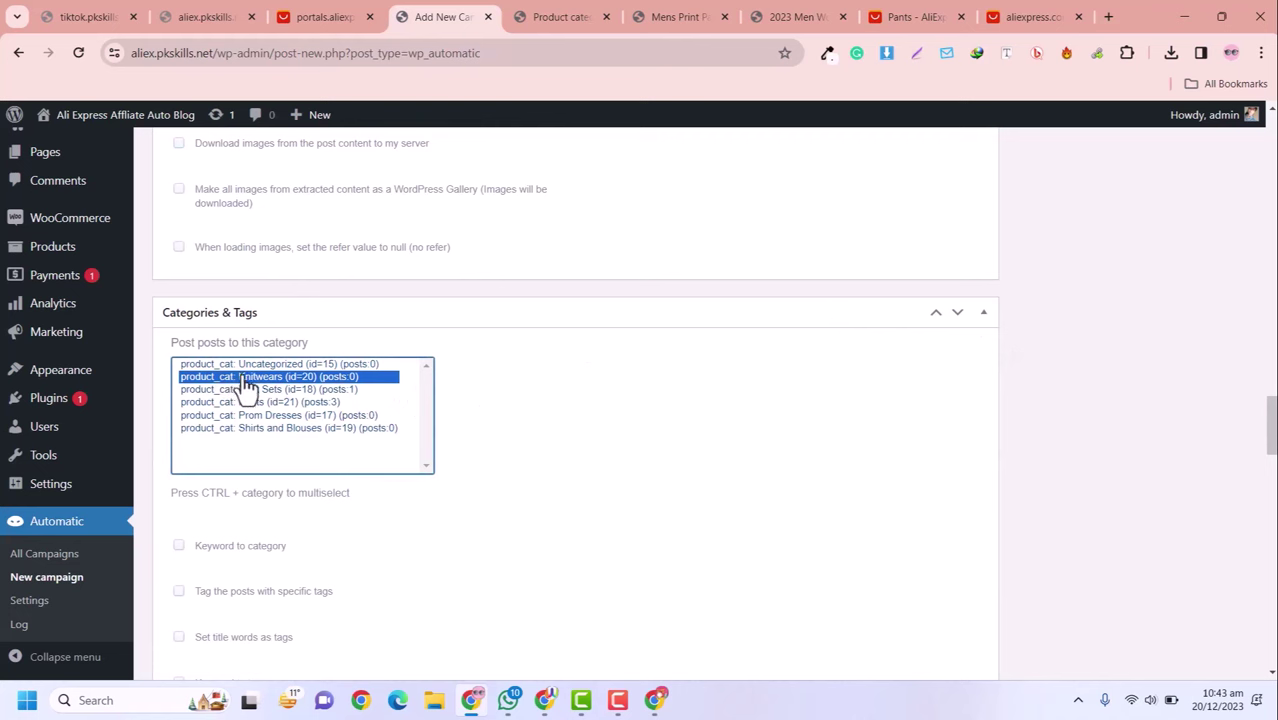
scroll(326, 391, up, 20)
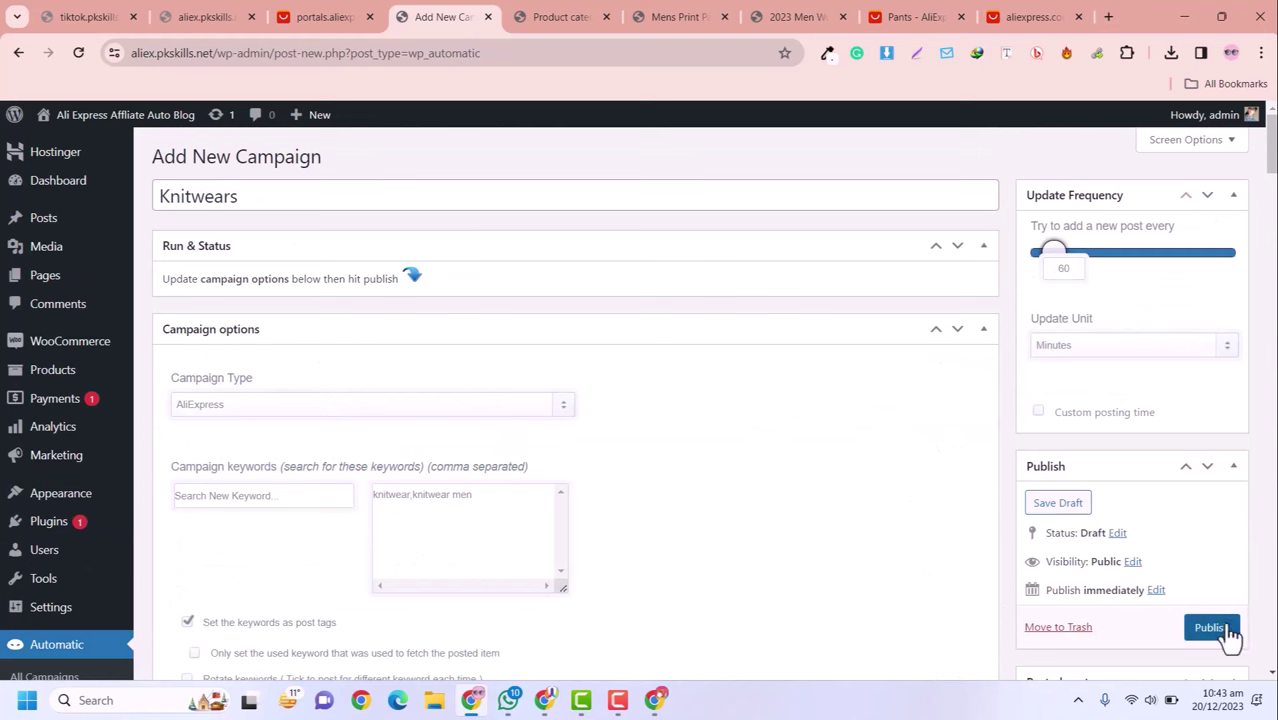
Step: Publish the Knitwears campaign and run it once to post its first knit cardigan product
click(1226, 630)
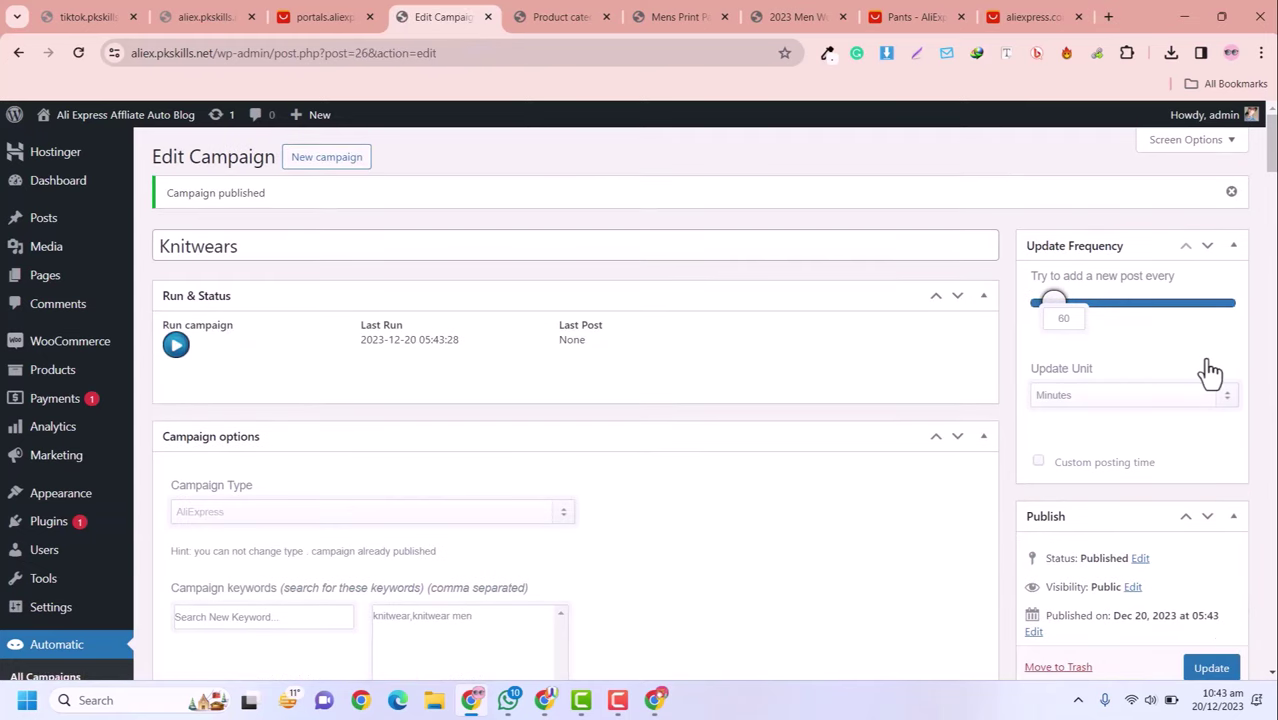
click(176, 348)
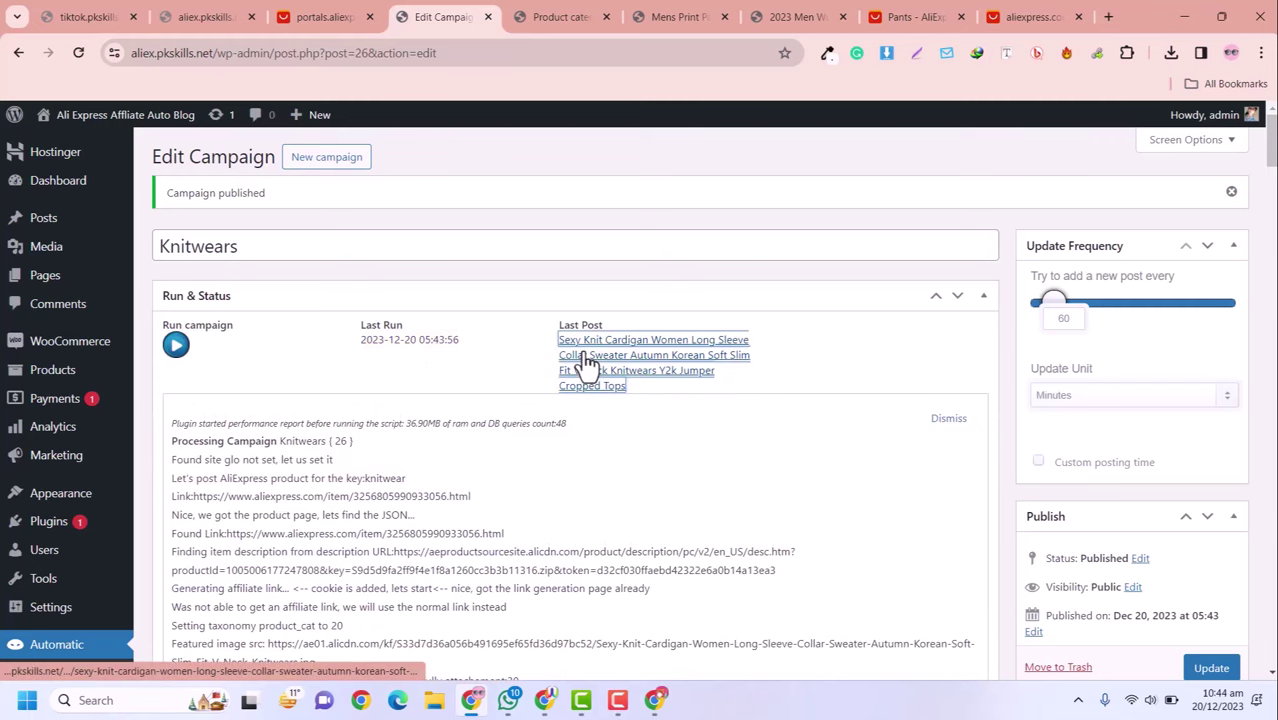
right_click(633, 371)
Step: Open the posted cardigan product in a side tab, browse it, and follow Buy Now to AliExpress
click(636, 371)
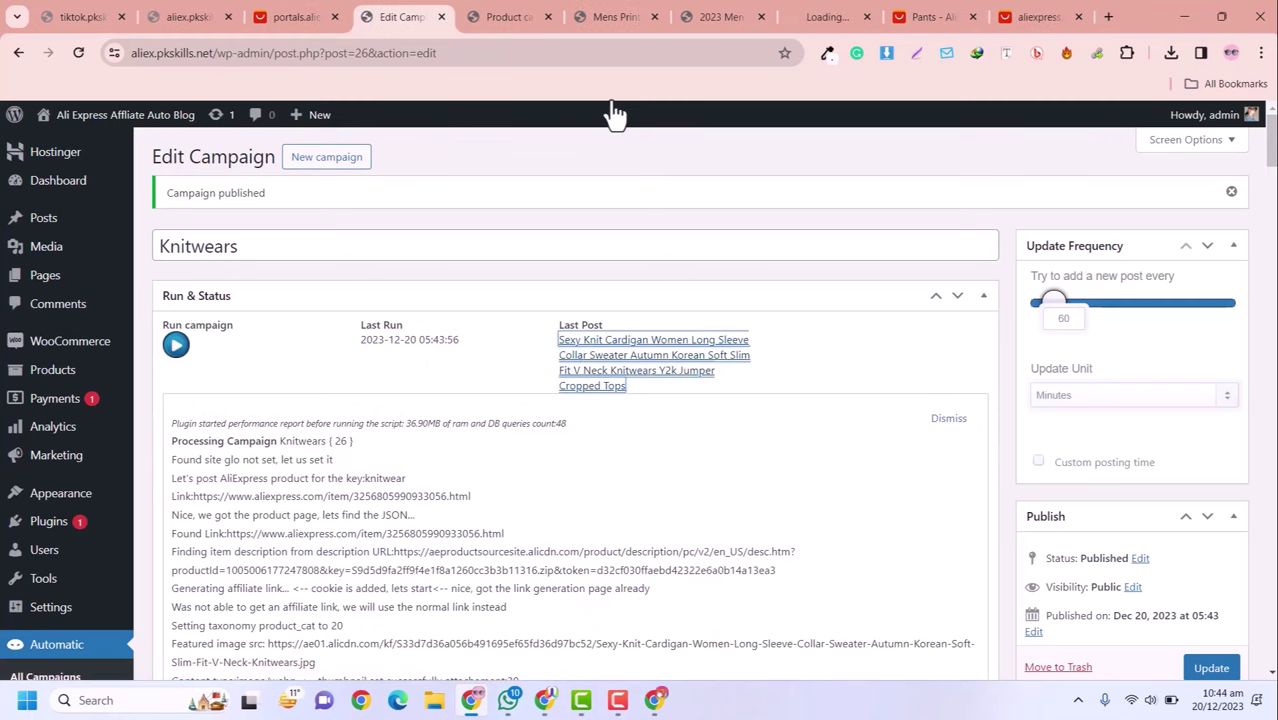
drag(814, 5, 486, 20)
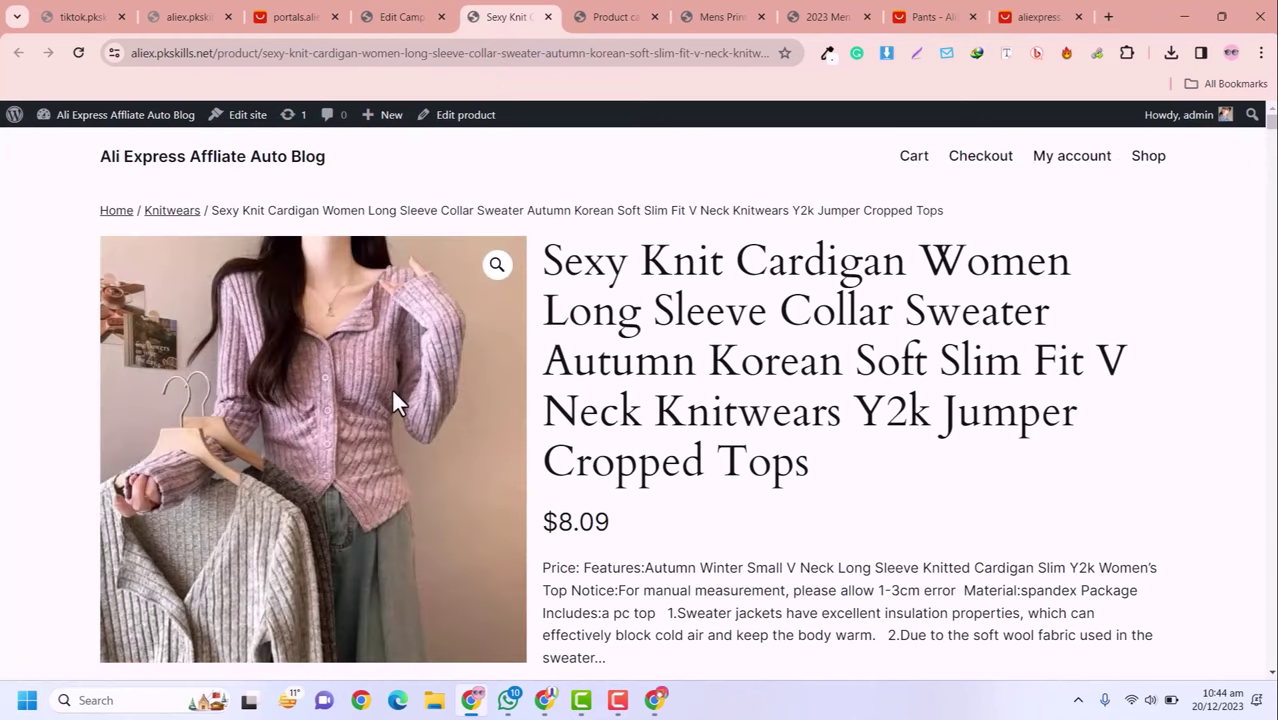
scroll(392, 390, down, 3)
scroll(400, 392, up, 3)
scroll(420, 395, down, 10)
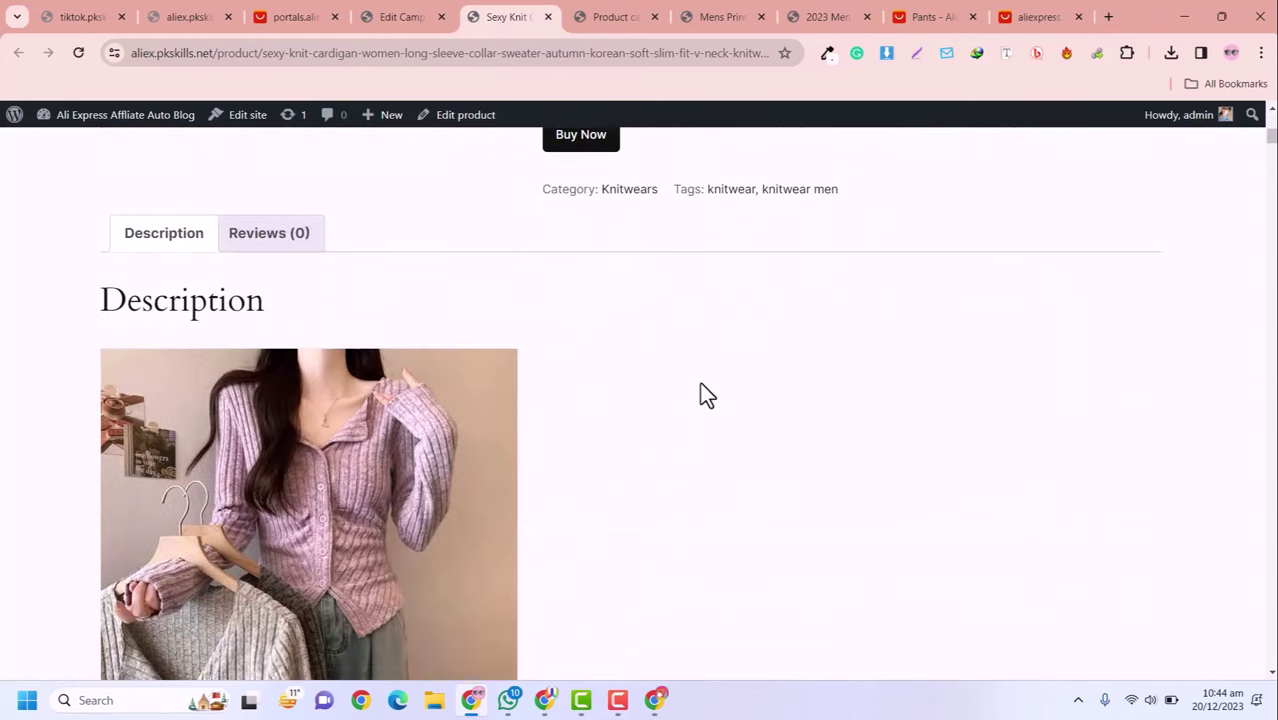
scroll(700, 394, down, 10)
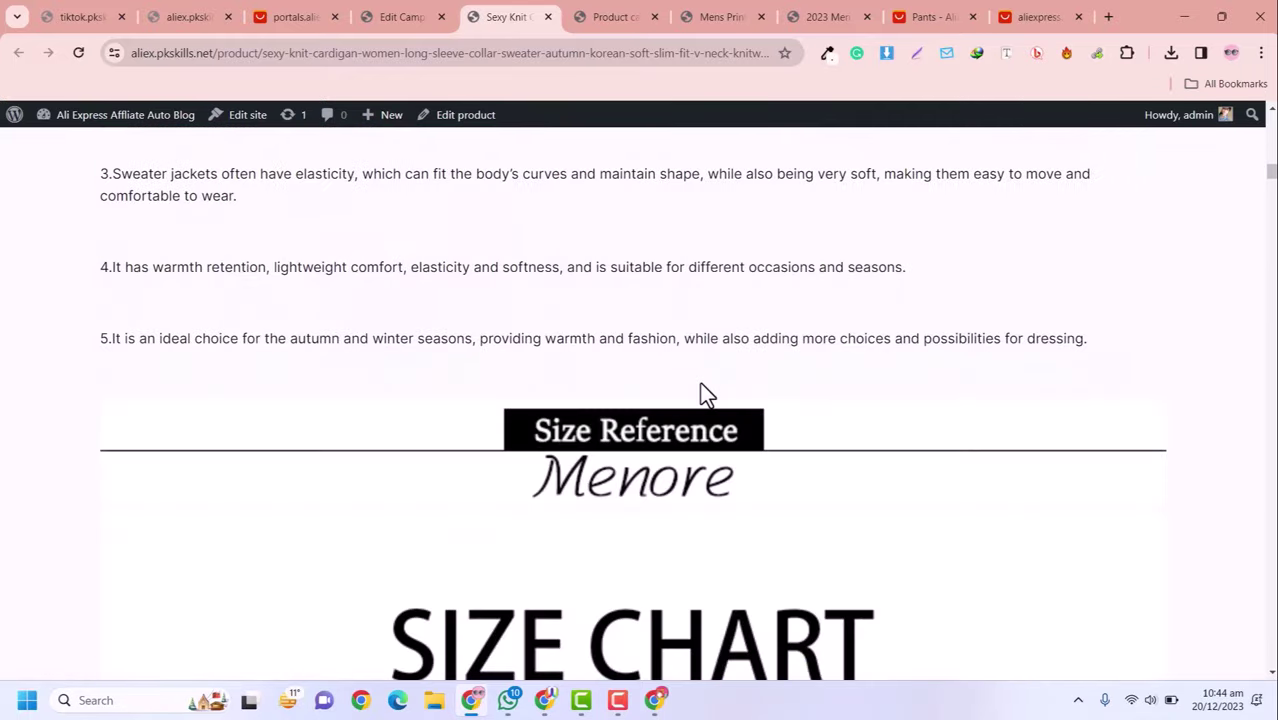
scroll(700, 394, up, 5)
drag(100, 390, 933, 570)
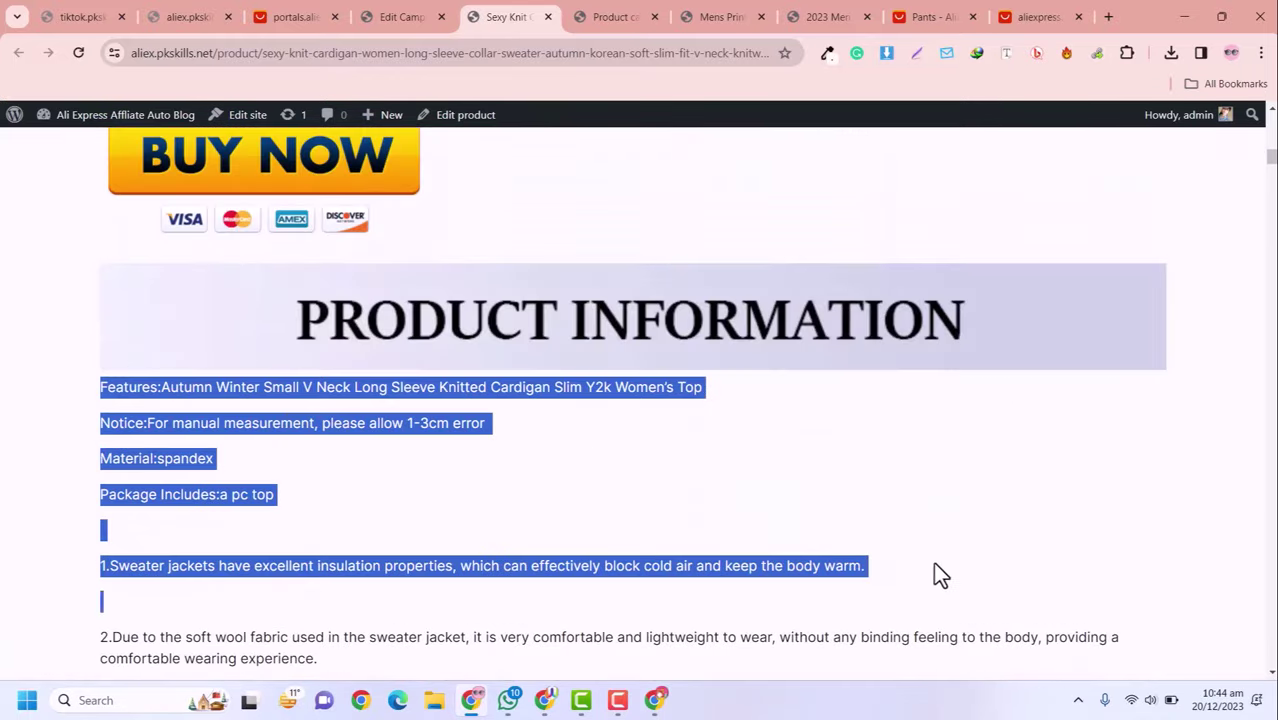
scroll(987, 519, down, 10)
scroll(703, 481, down, 15)
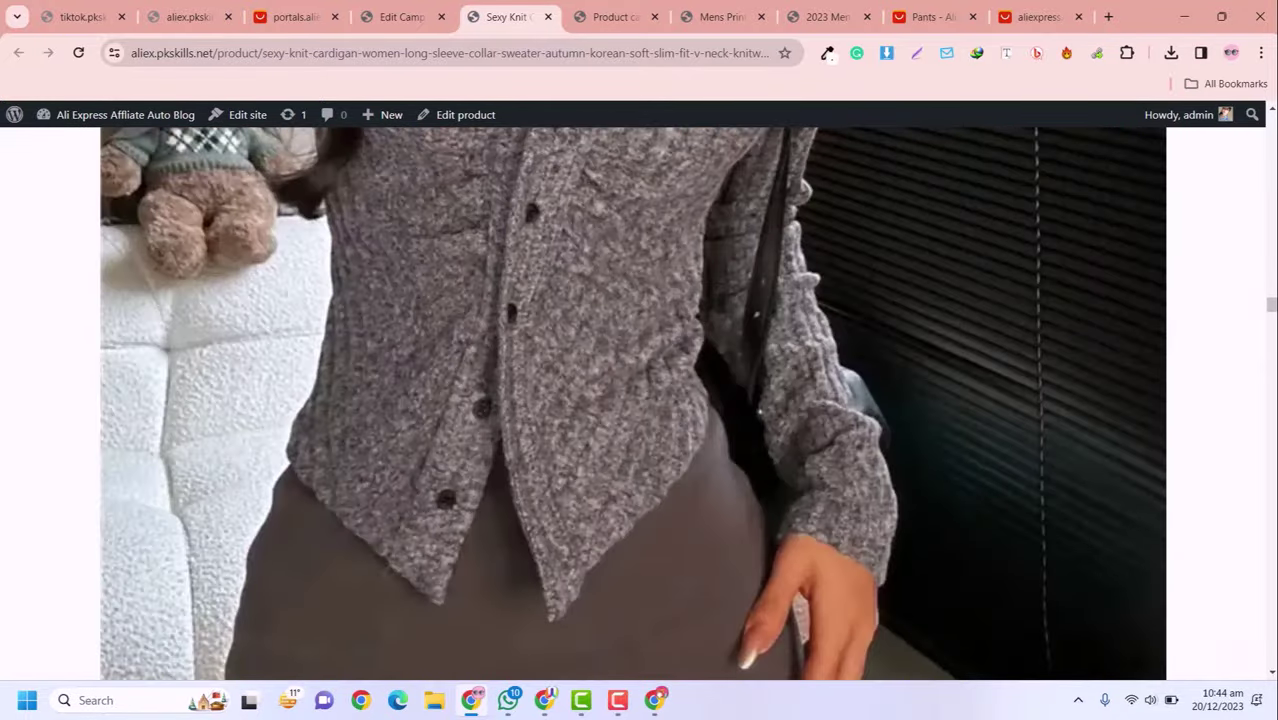
drag(1271, 308, 1267, 120)
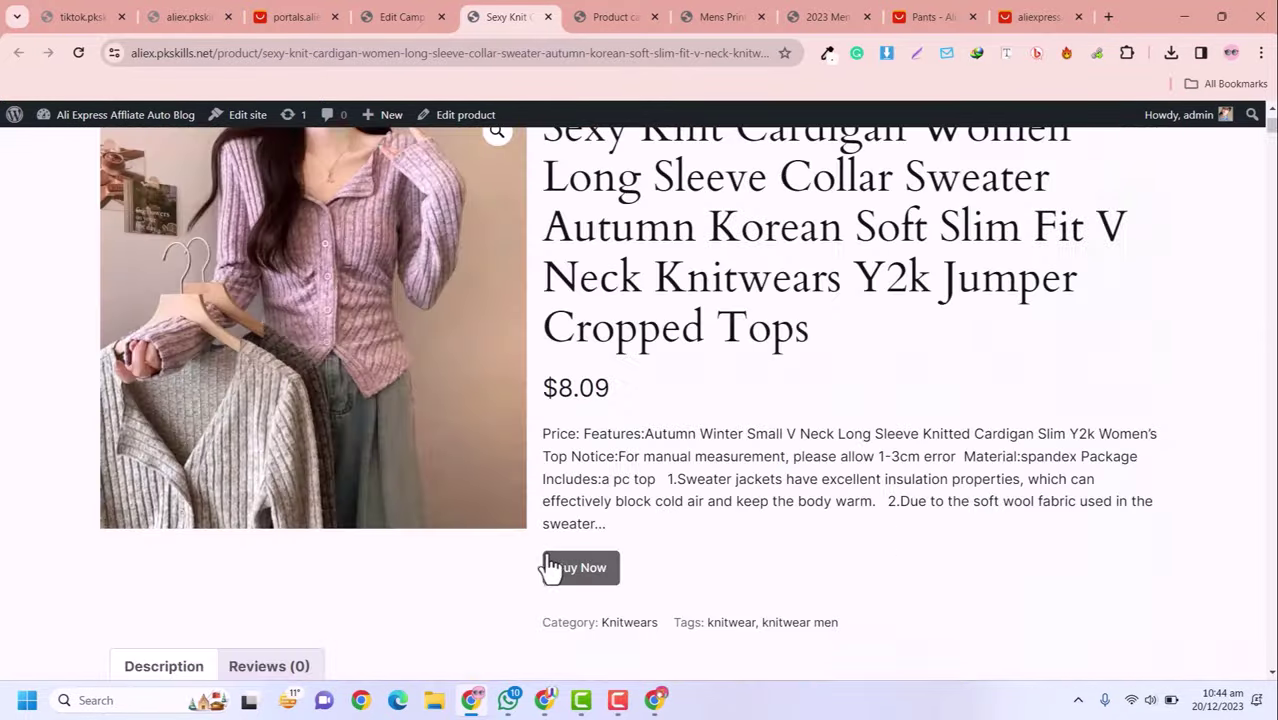
click(587, 584)
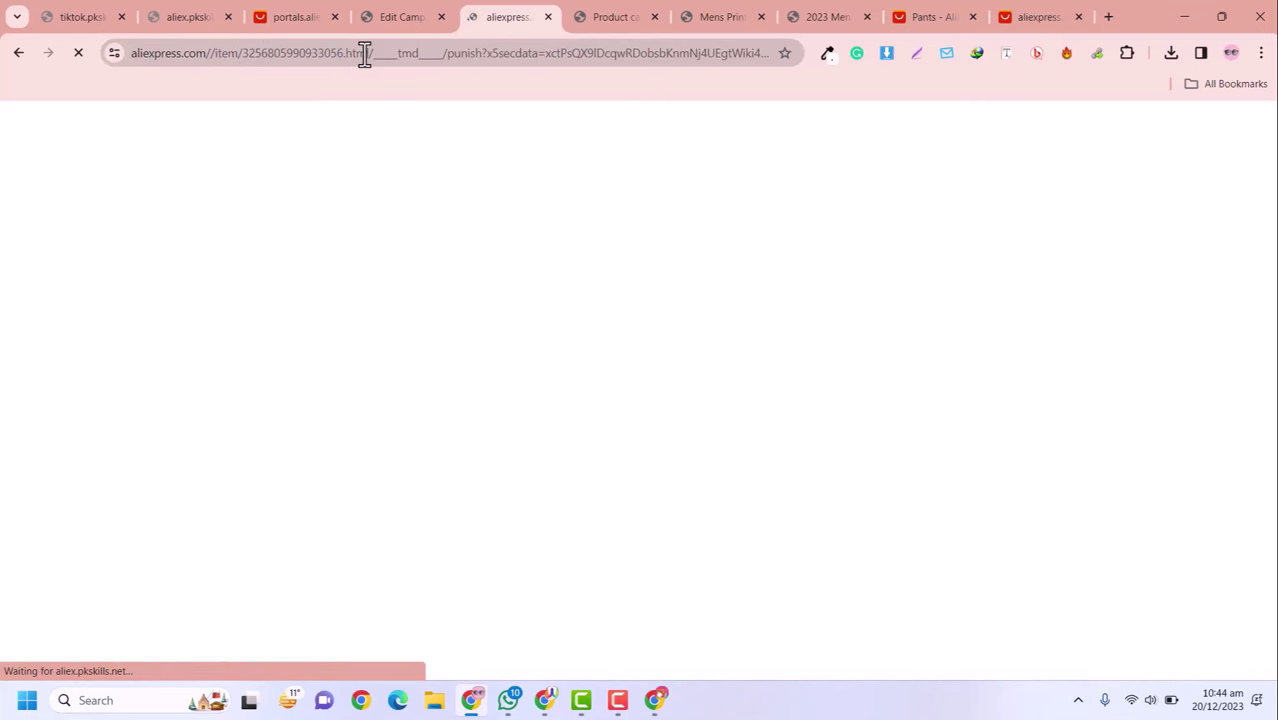
Step: Inspect the AliExpress cardigan's item ID in the address and mark its PKR 1,889 price
click(397, 54)
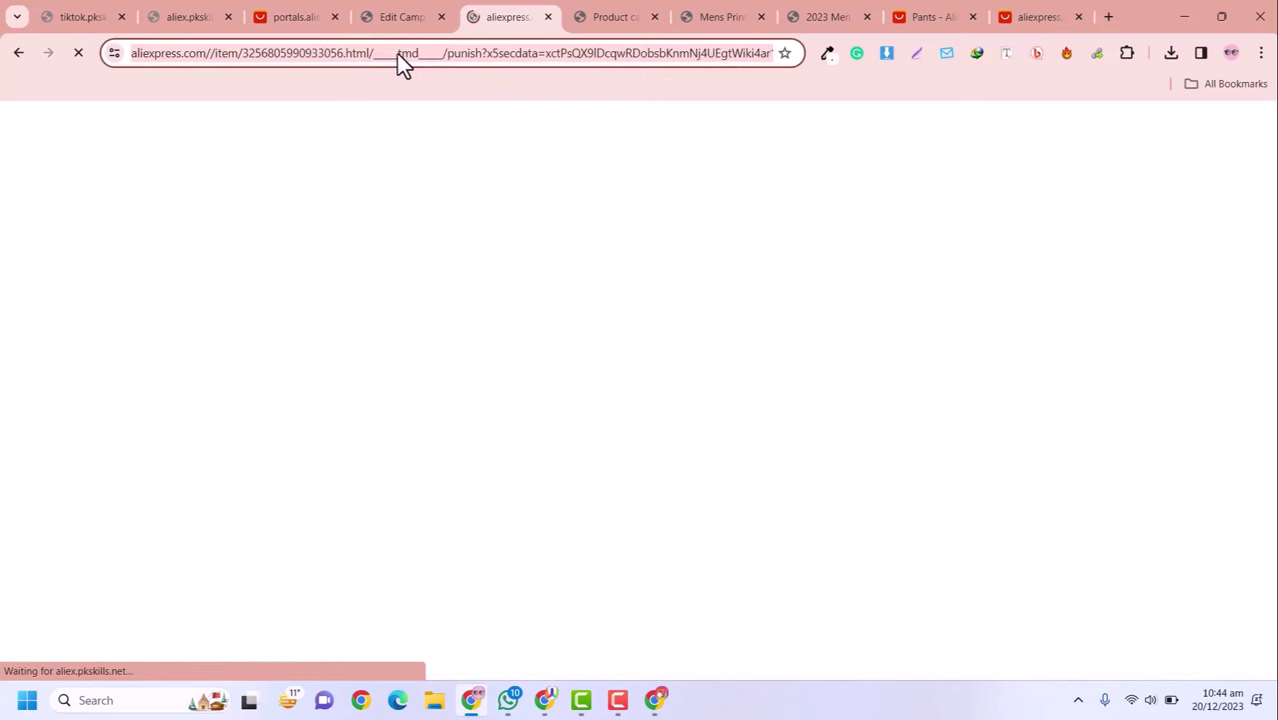
click(485, 54)
drag(315, 54, 307, 54)
drag(385, 54, 464, 53)
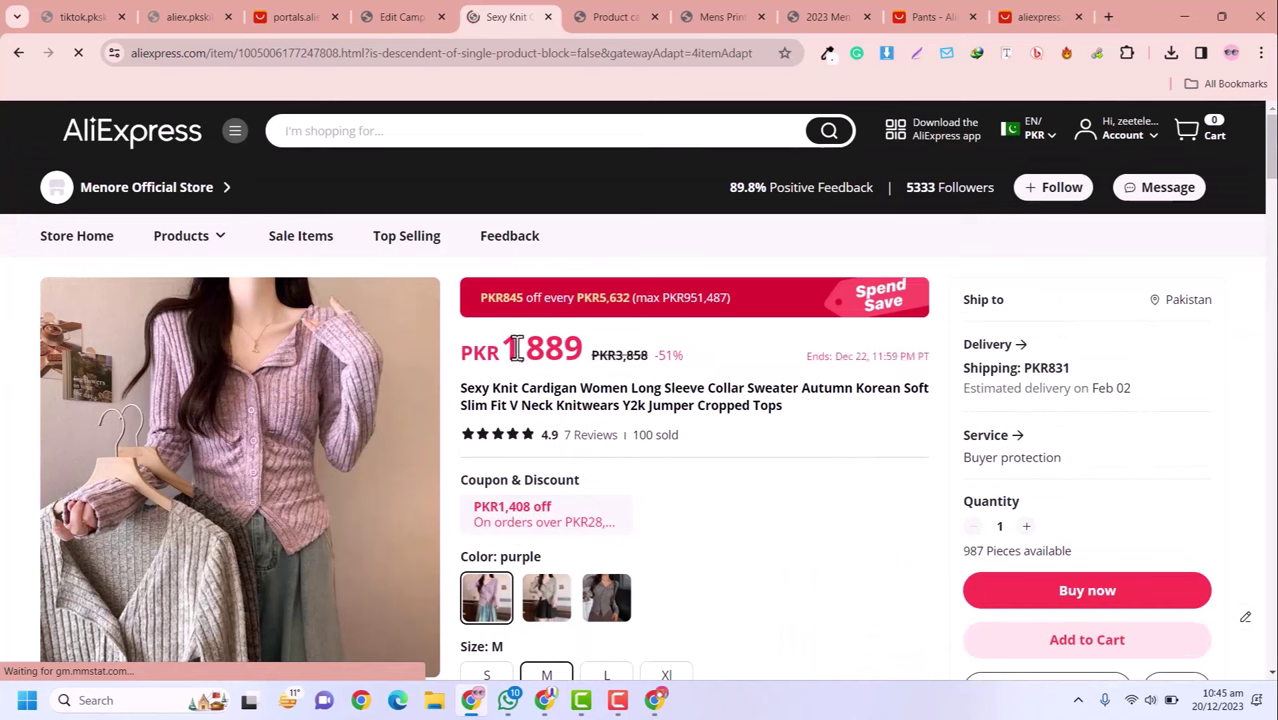
mouse_move(573, 352)
mouse_down()
mouse_move(519, 355)
mouse_move(561, 365)
mouse_up()
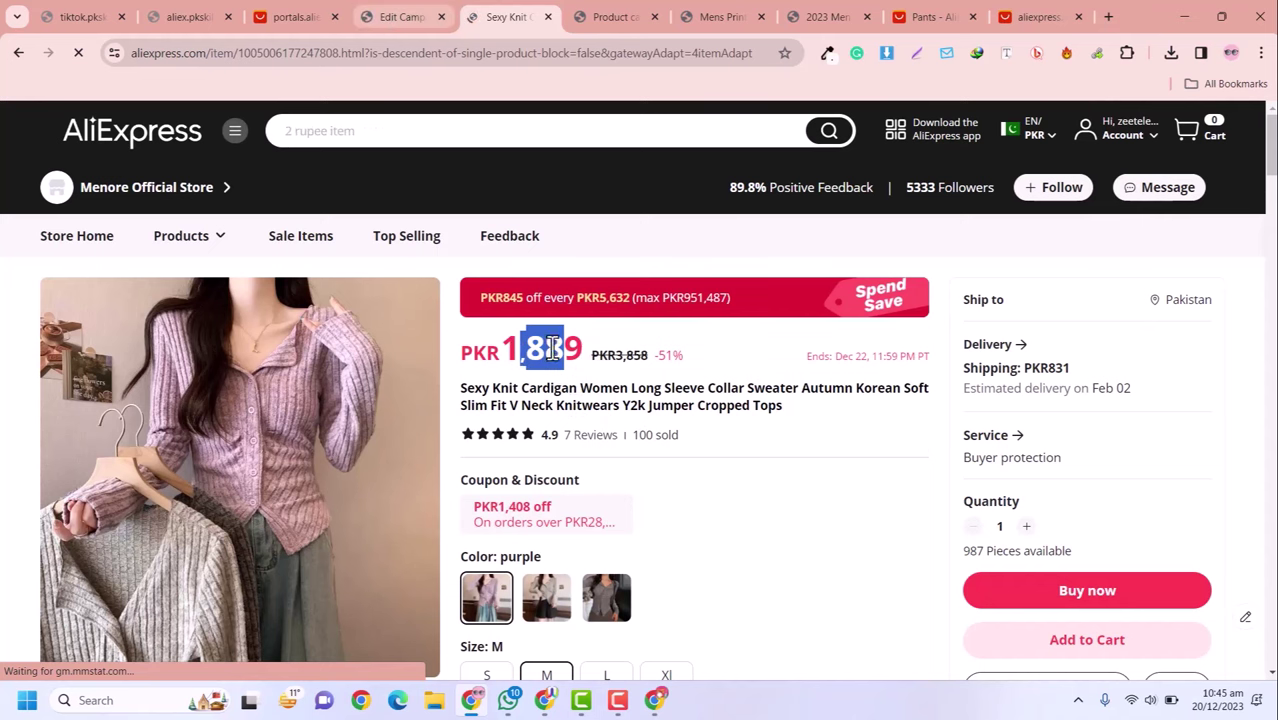
scroll(550, 352, down, 10)
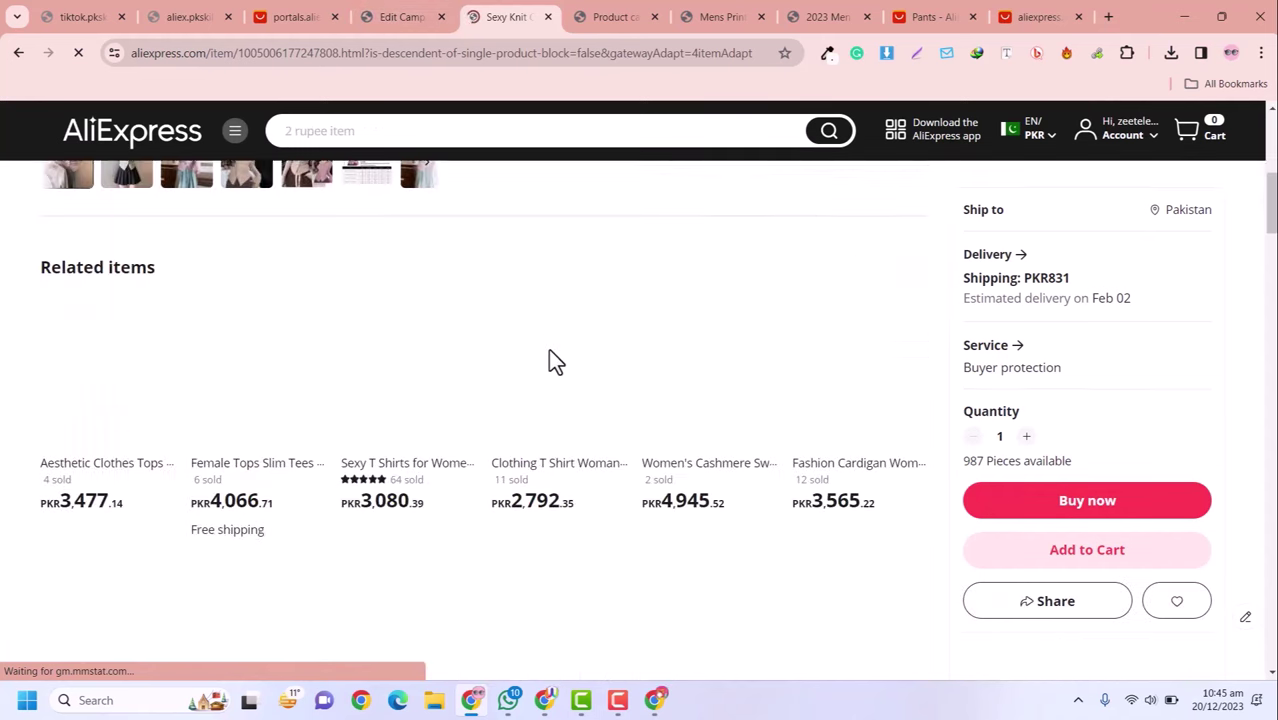
scroll(551, 362, up, 15)
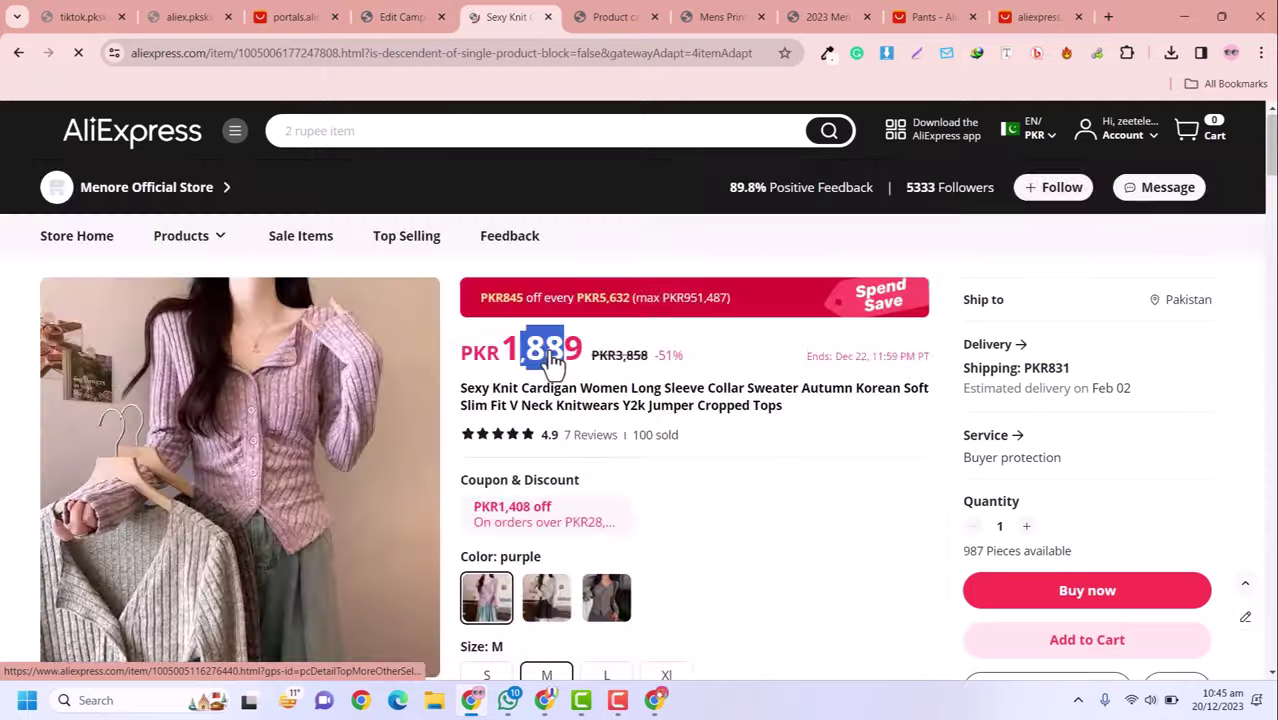
Step: Compare the item ID with the campaign log, then return to the Knitwears Edit Campaign tab
click(404, 15)
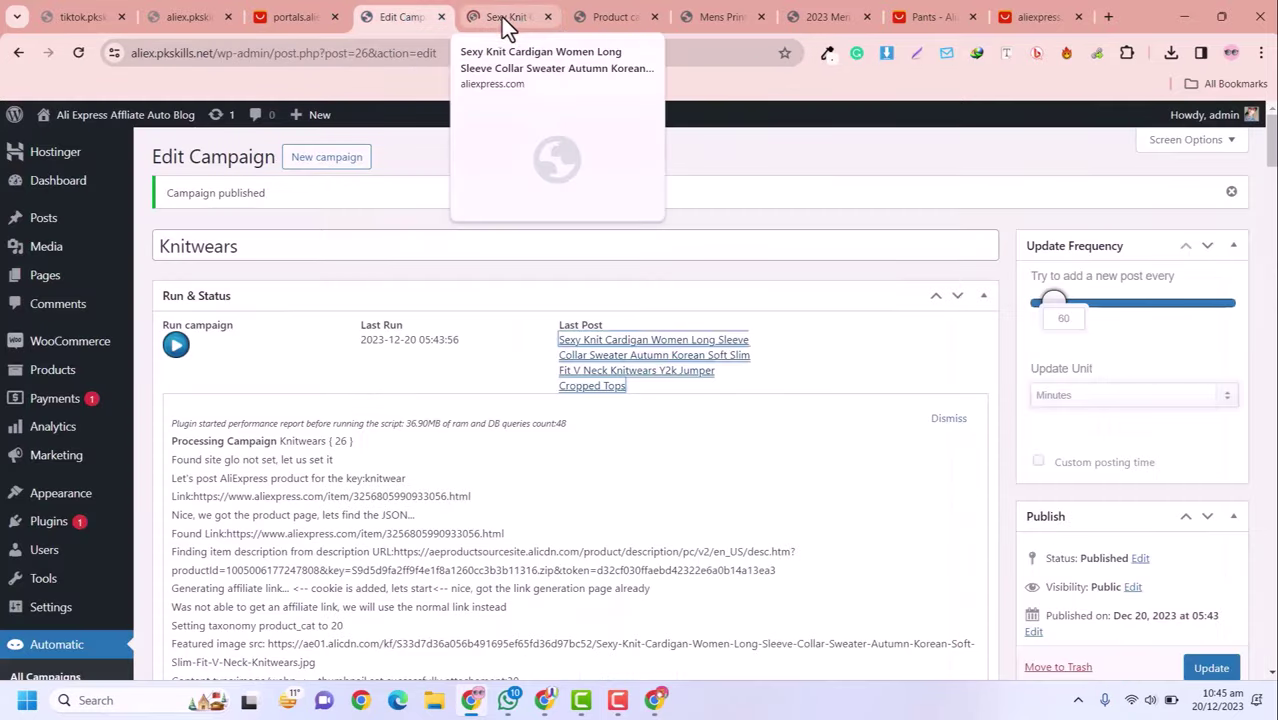
click(500, 17)
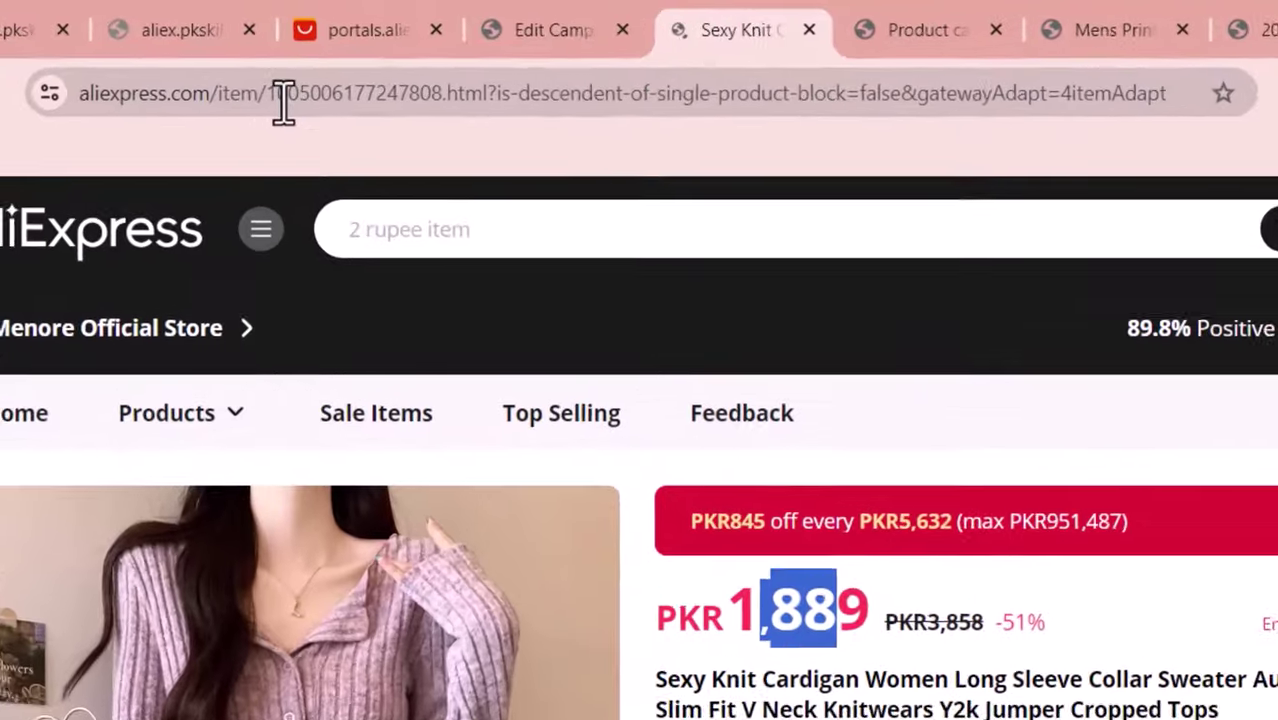
drag(241, 53, 285, 55)
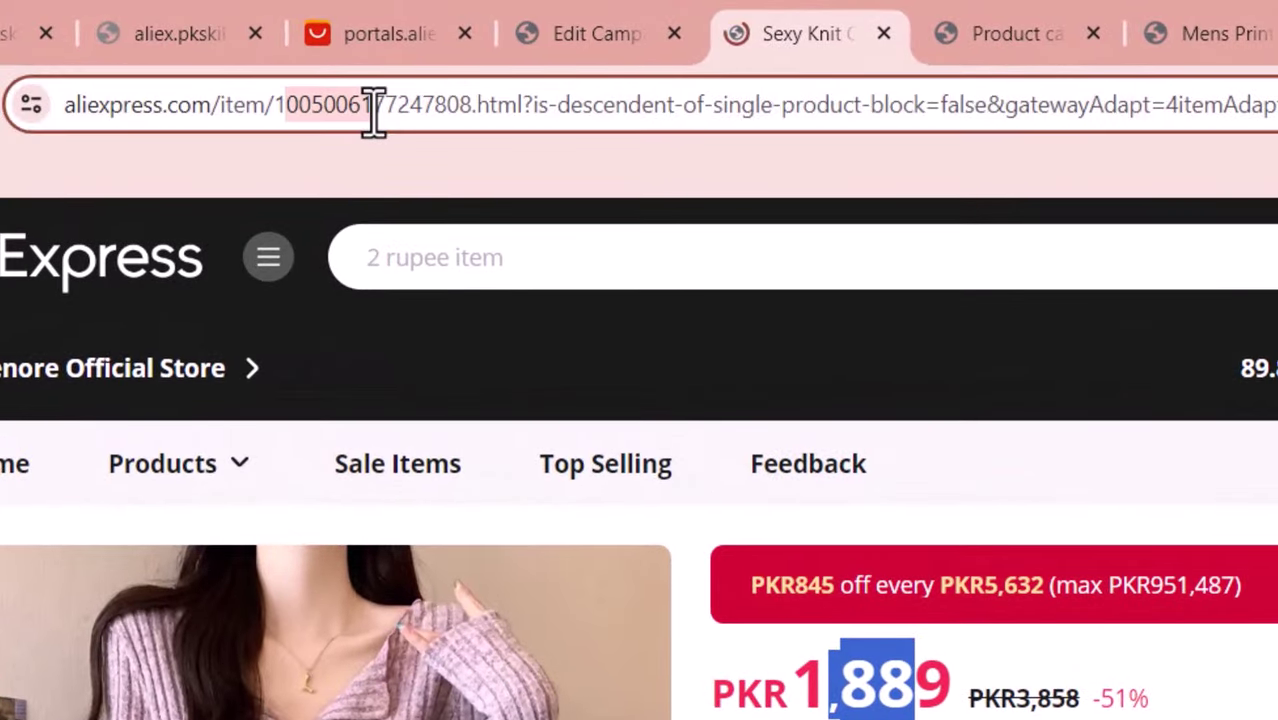
drag(372, 112, 377, 114)
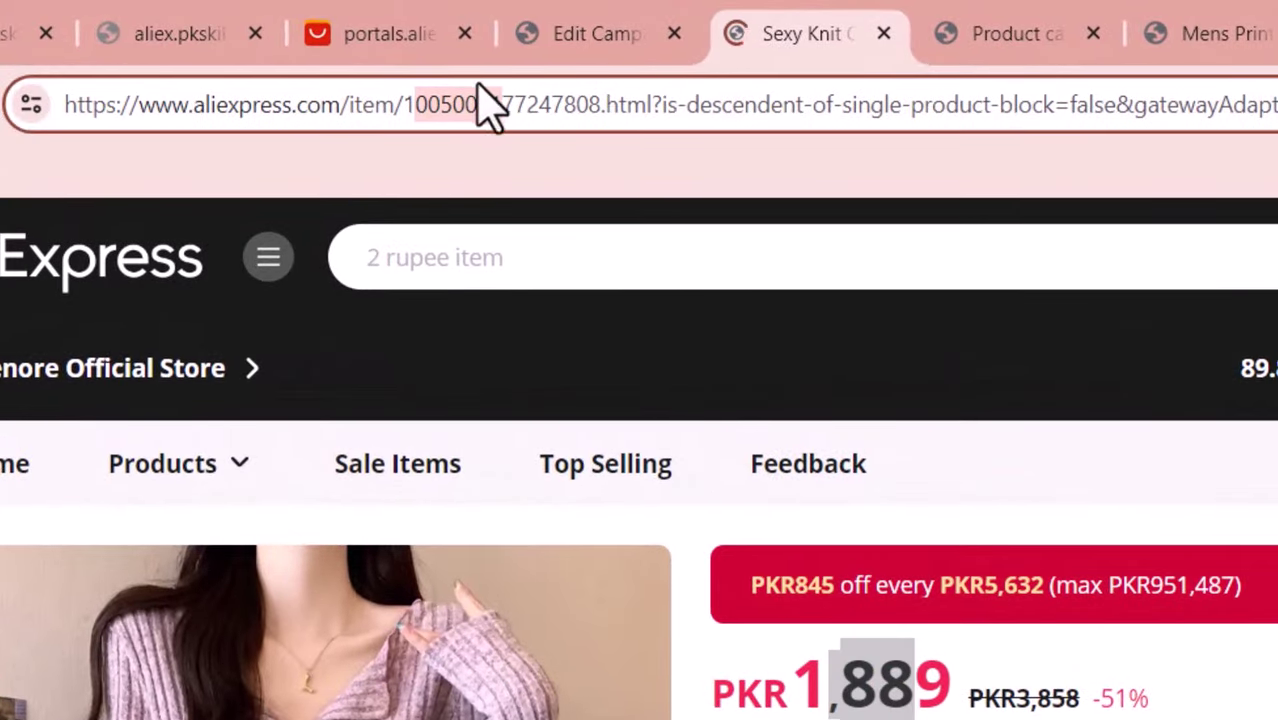
click(417, 105)
drag(417, 105, 633, 80)
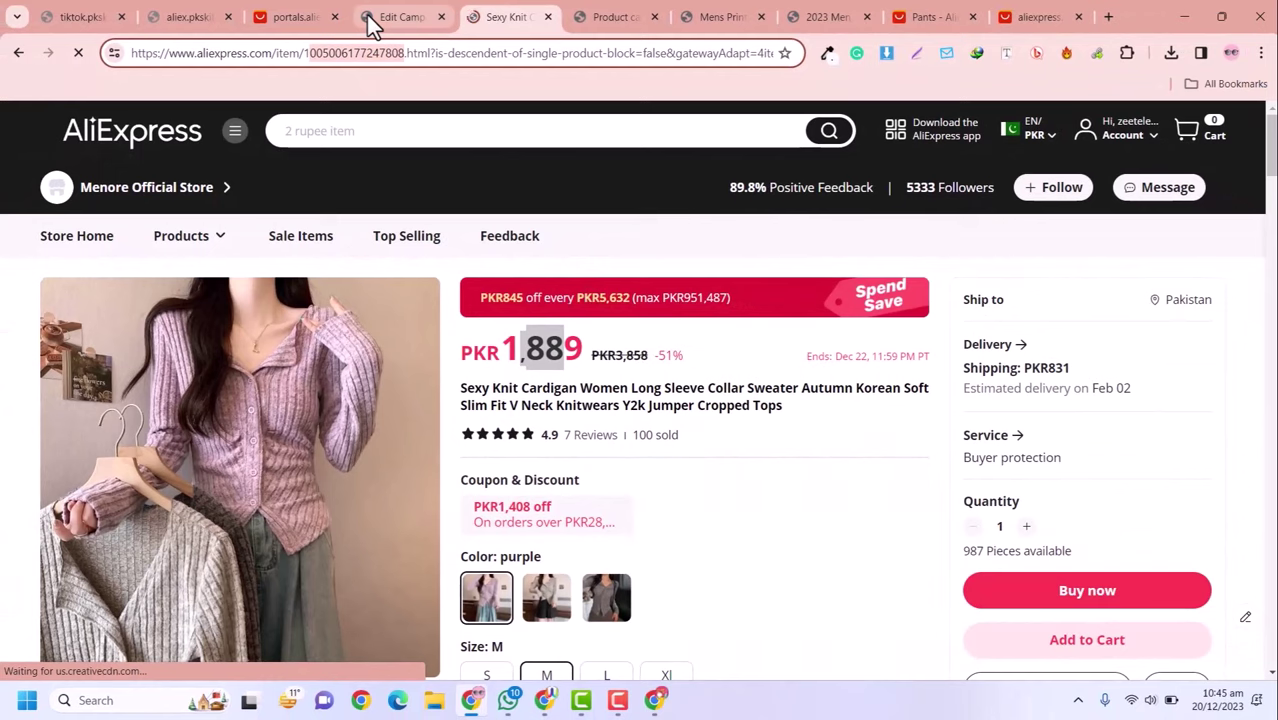
click(367, 16)
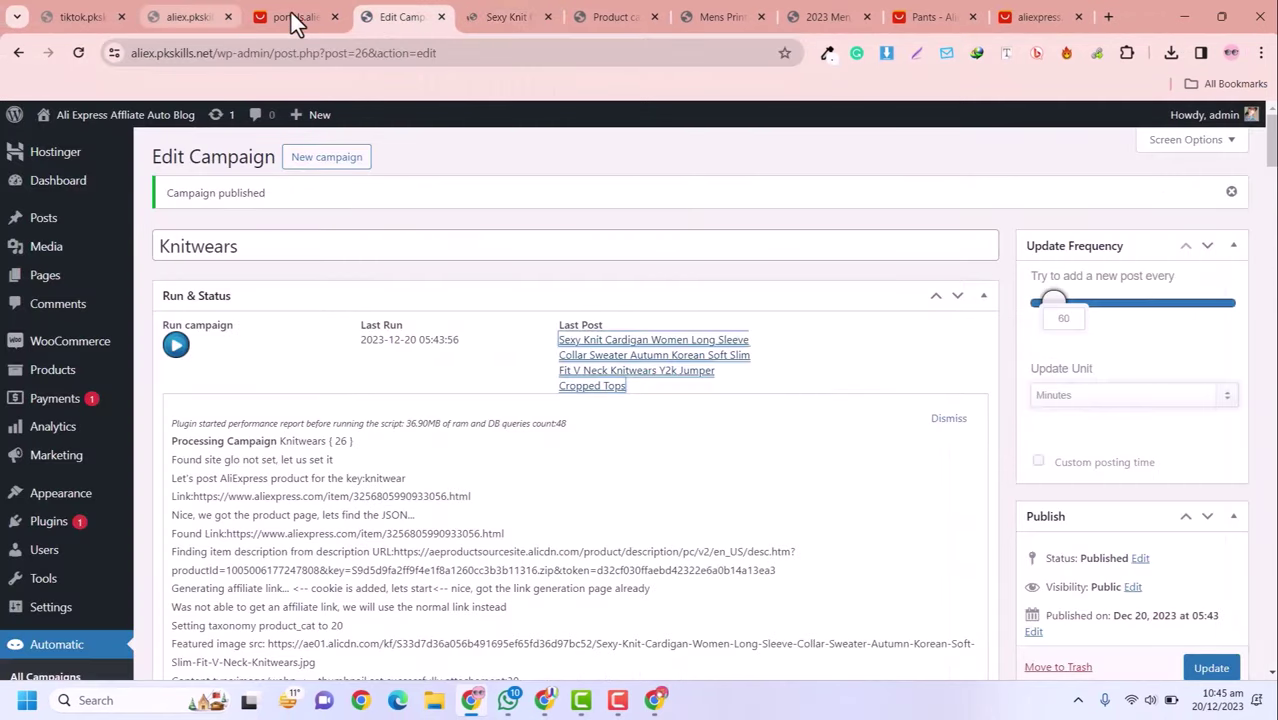
Step: Open All Campaigns, check the Product categories page, and return to the four-campaign list
scroll(407, 383, down, 3)
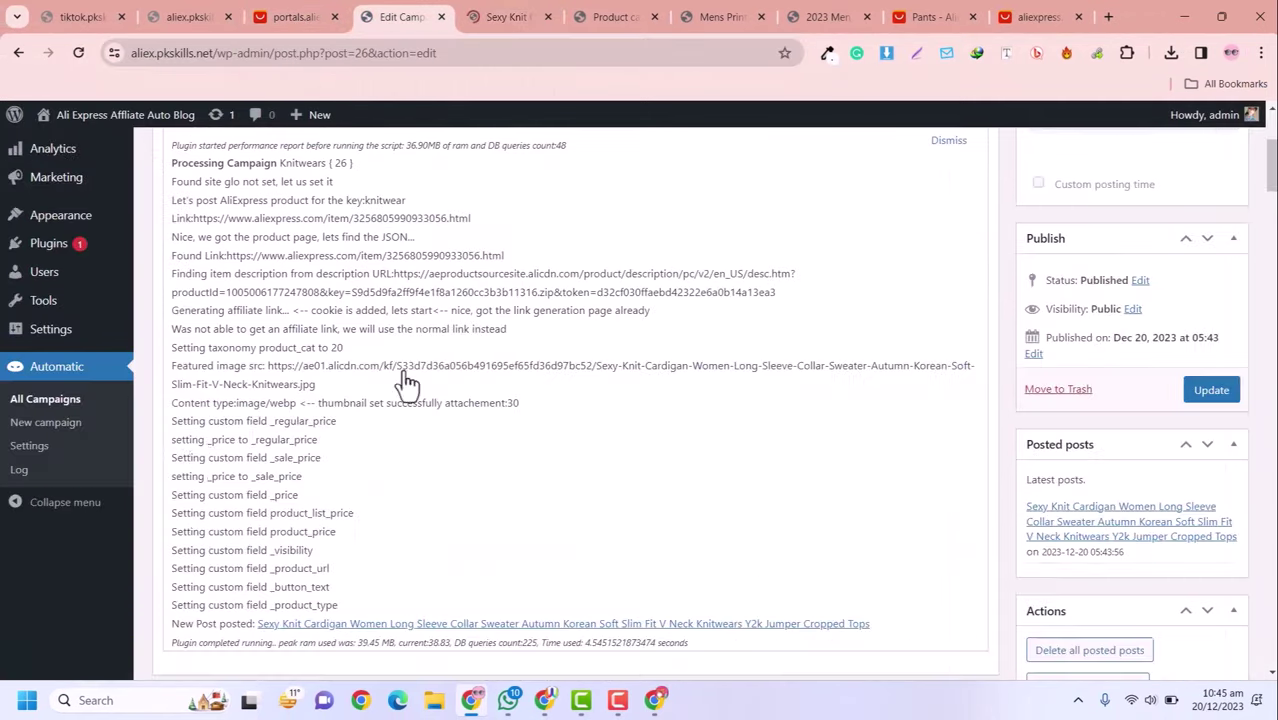
scroll(407, 383, down, 3)
click(35, 553)
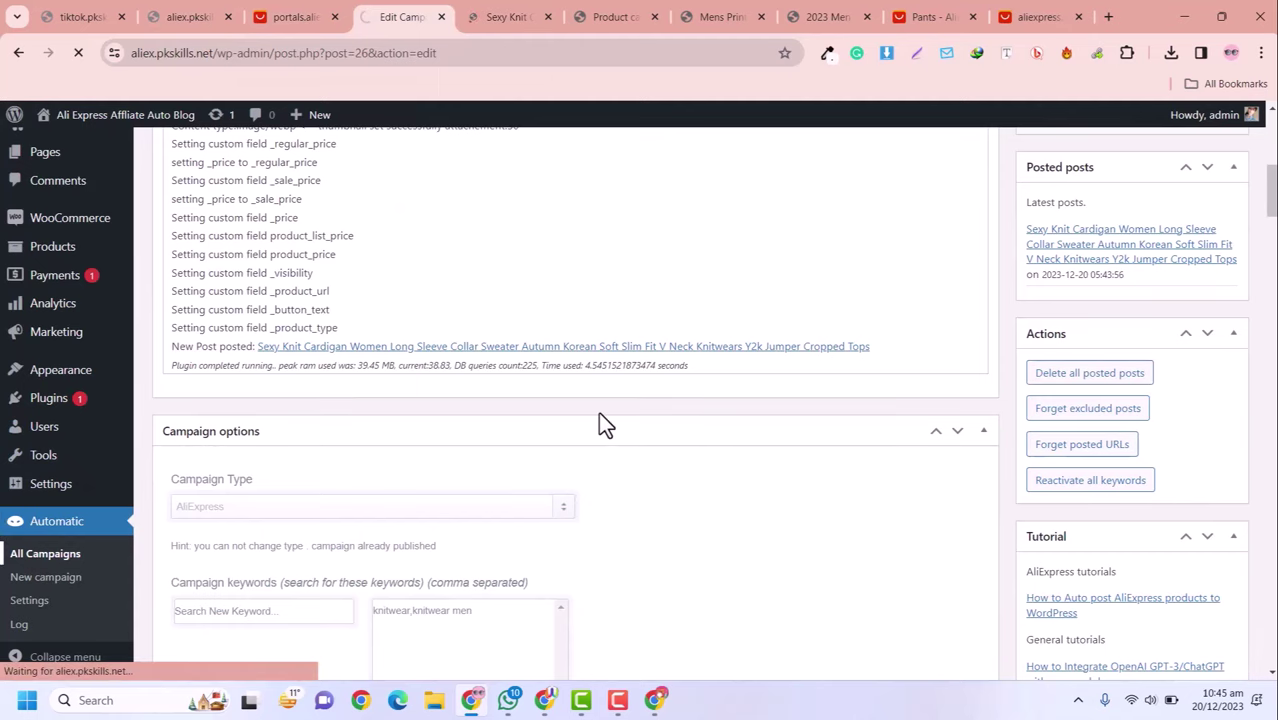
scroll(598, 424, up, 10)
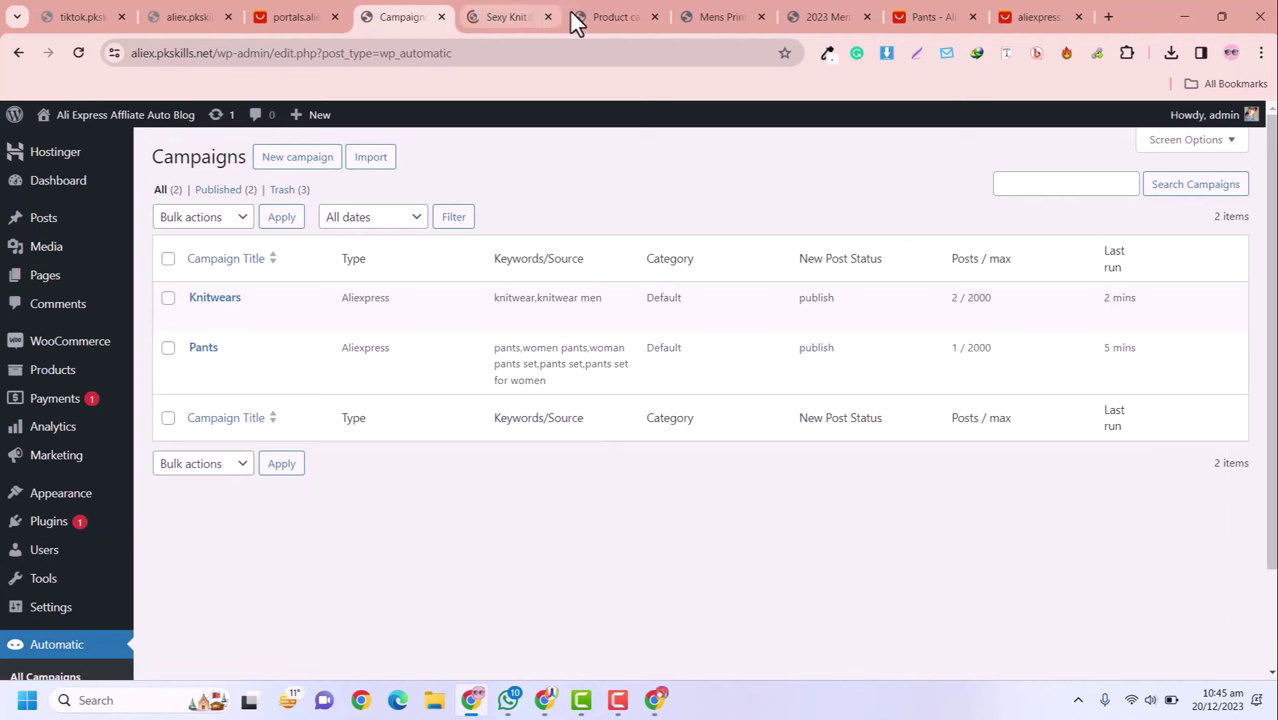
click(598, 14)
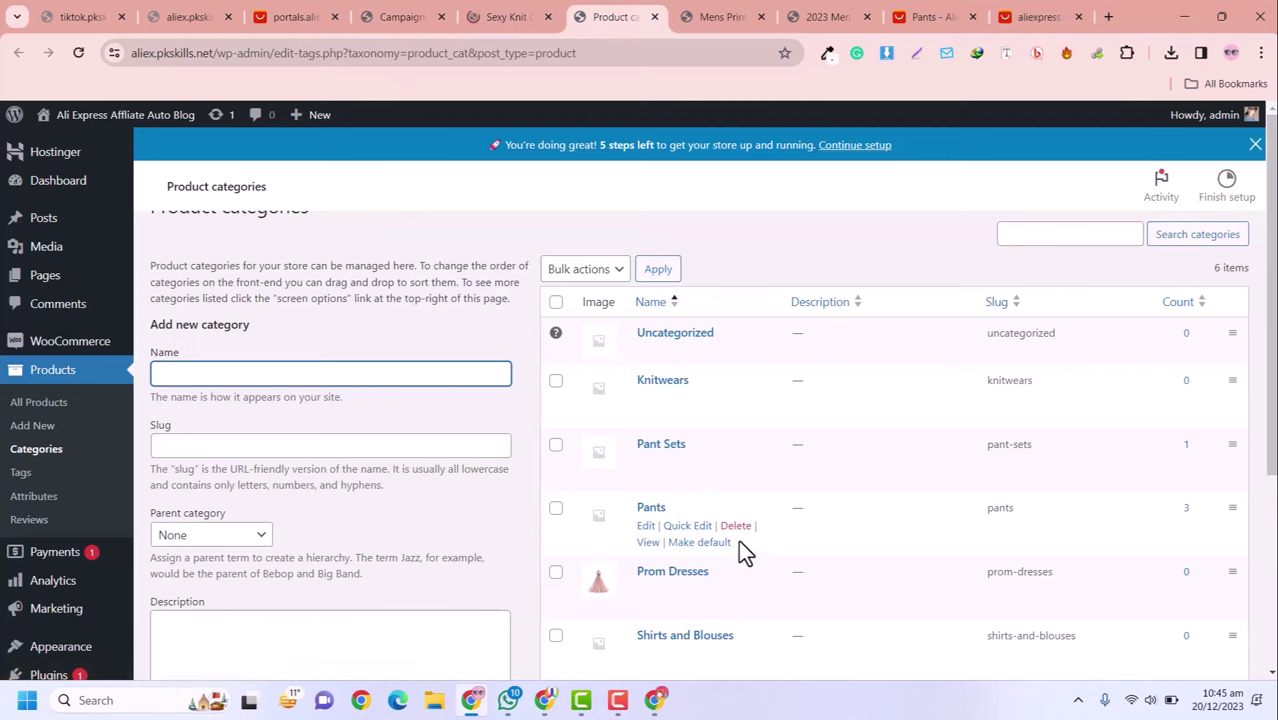
scroll(745, 550, down, 3)
scroll(700, 400, up, 3)
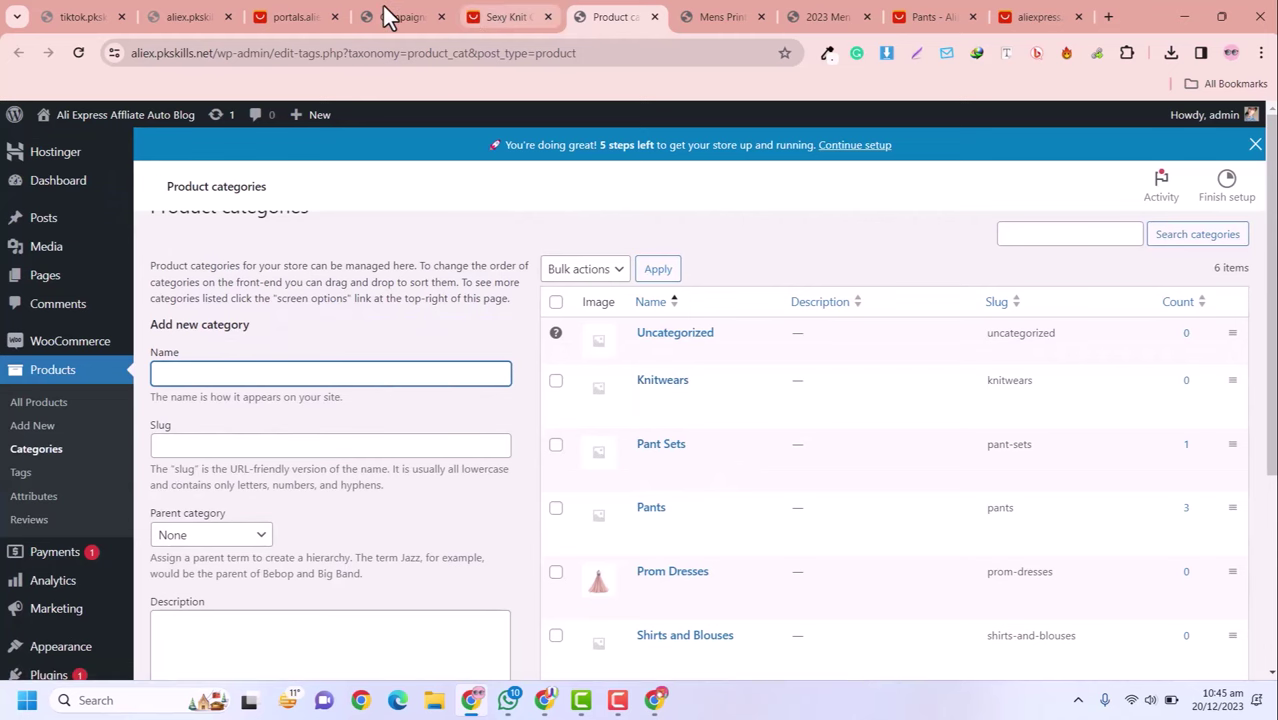
key(ctrl+shift+Tab)
key(ctrl+shift+Tab)
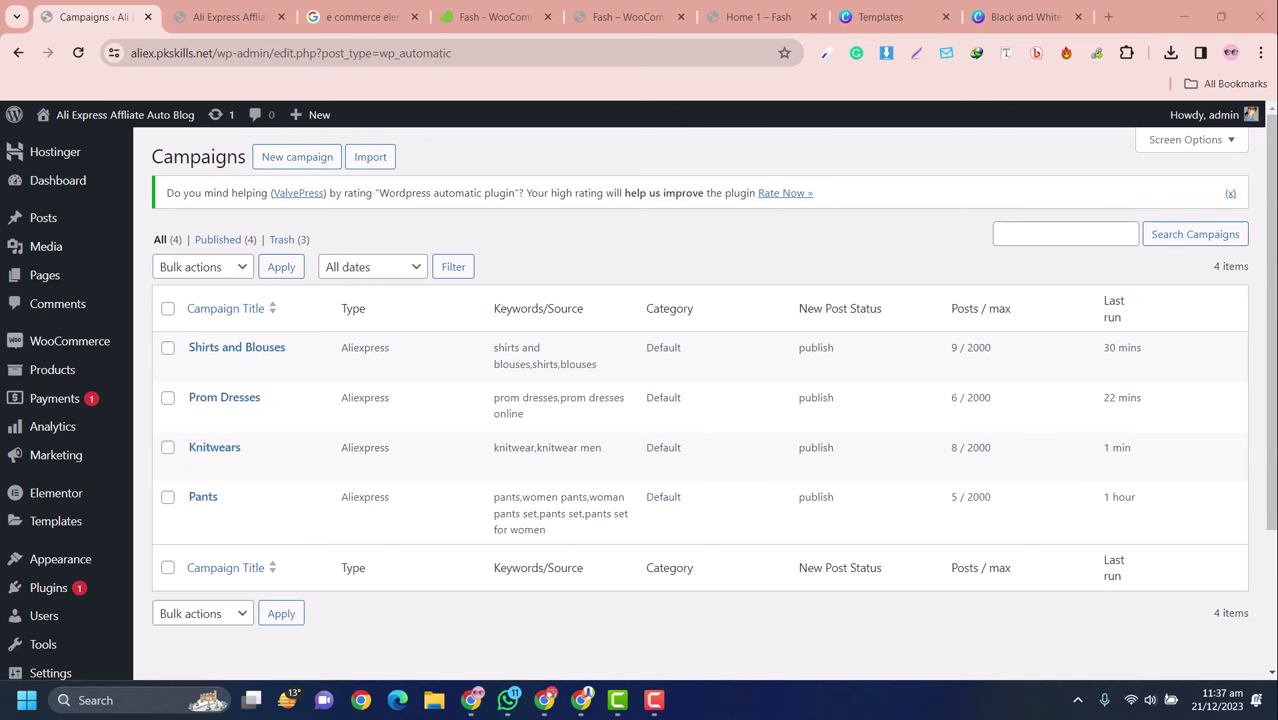
drag(1270, 280, 1270, 410)
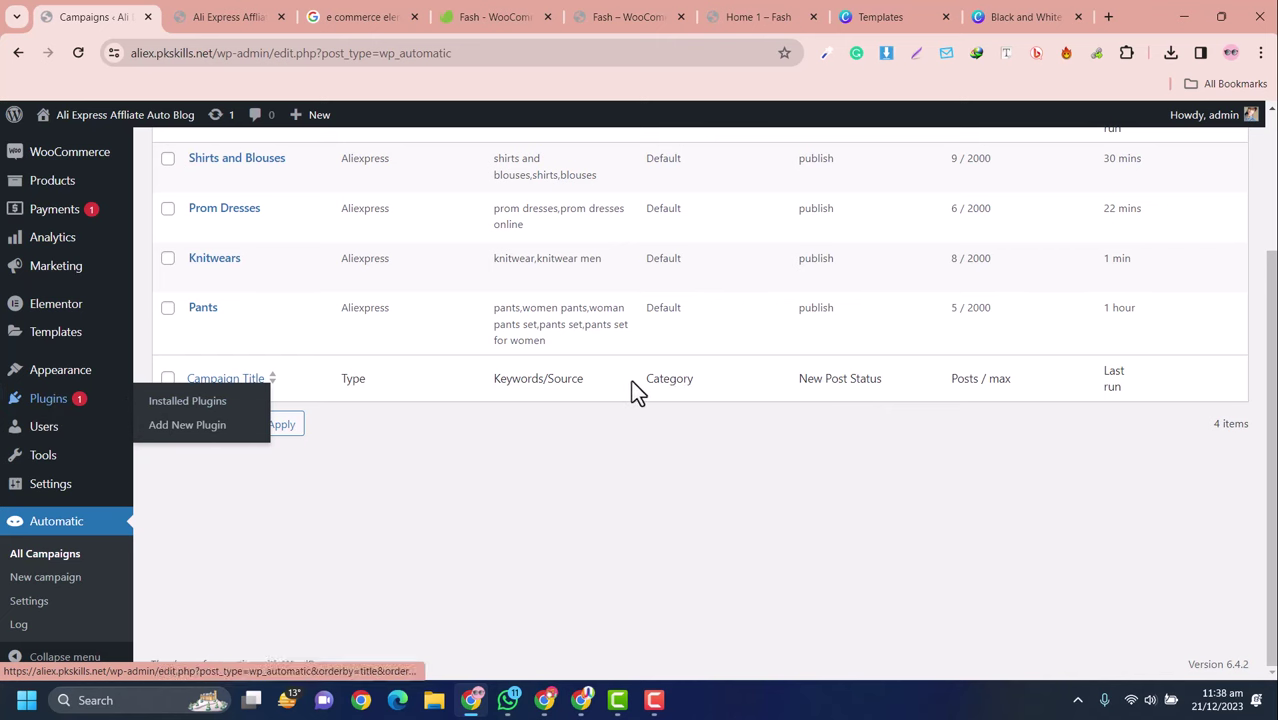
scroll(633, 385, up, 3)
scroll(639, 388, down, 3)
scroll(639, 390, up, 3)
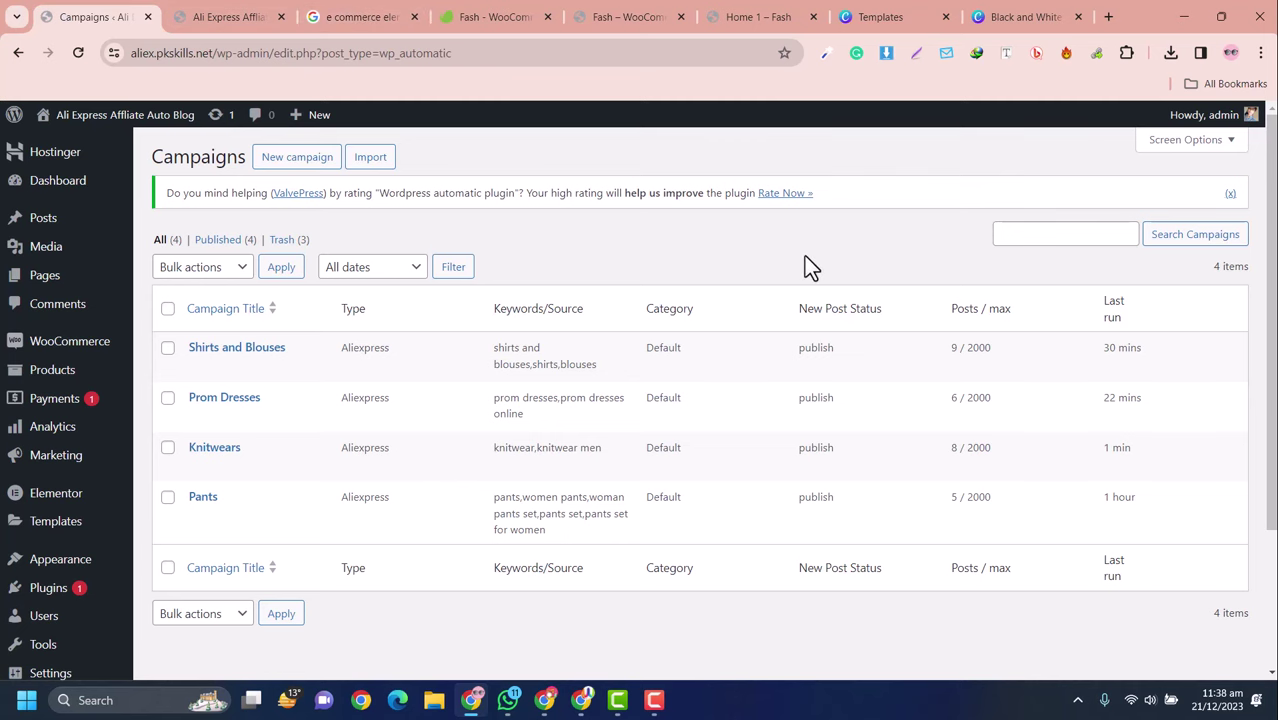
scroll(356, 303, down, 3)
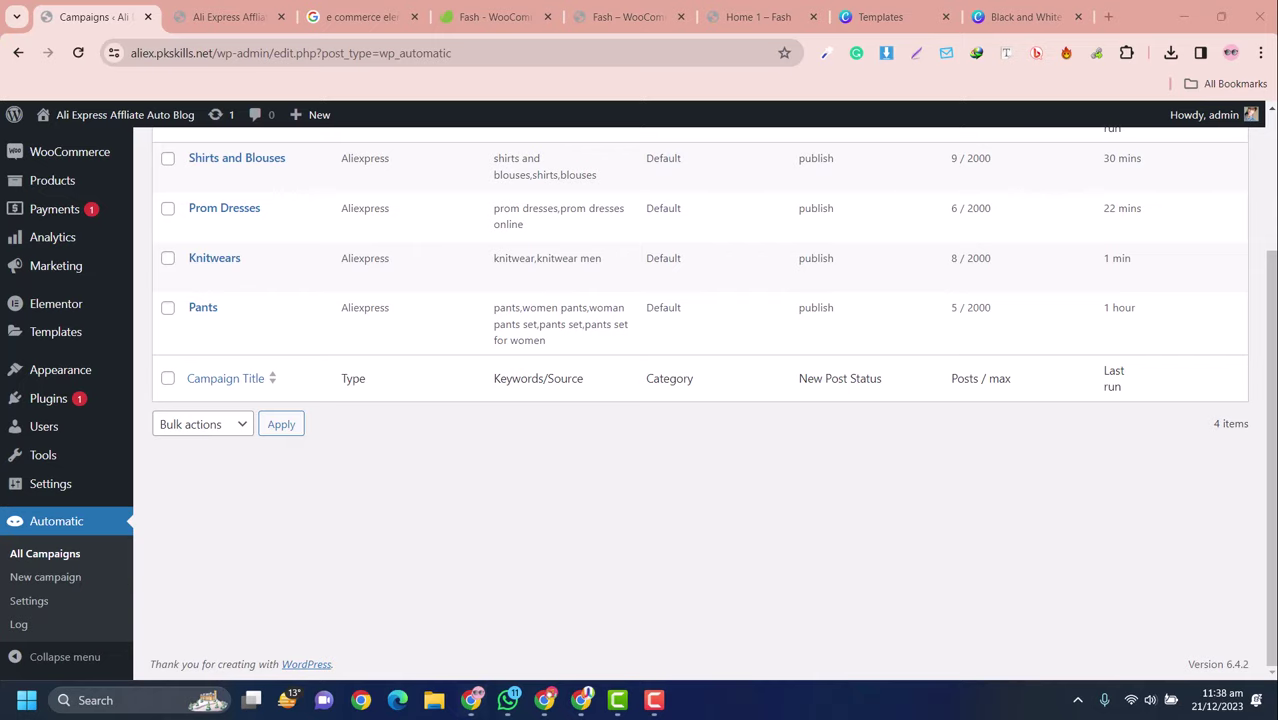
scroll(510, 503, up, 3)
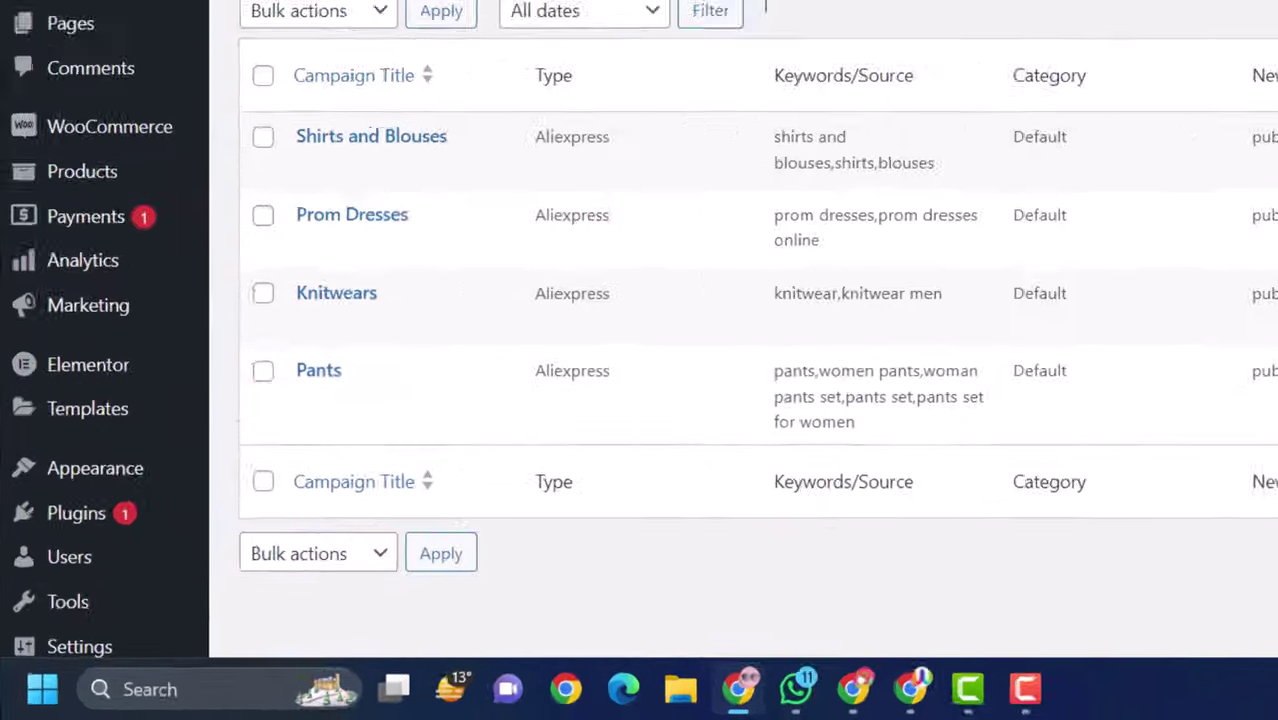
scroll(300, 420, down, 2)
mouse_move(64, 408)
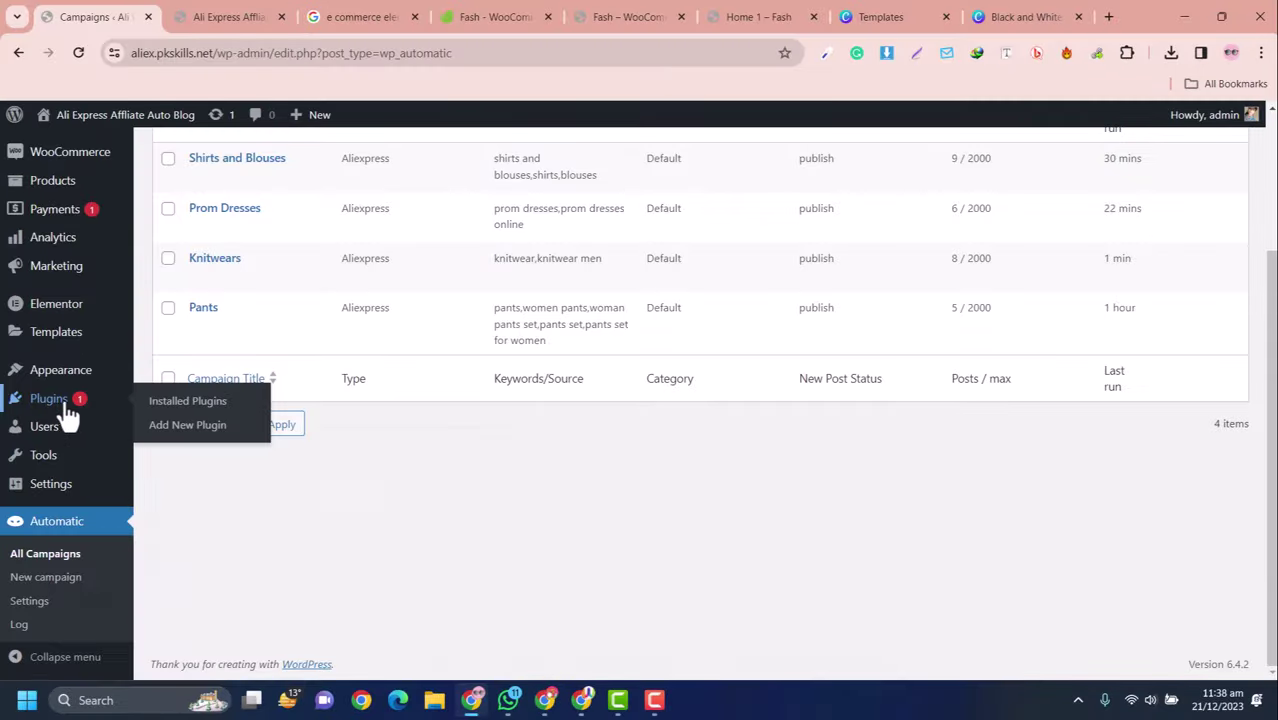
Step: Upload elementor-pro_v3.17.1.zip as a new plugin, install it, and activate Elementor Pro
click(172, 428)
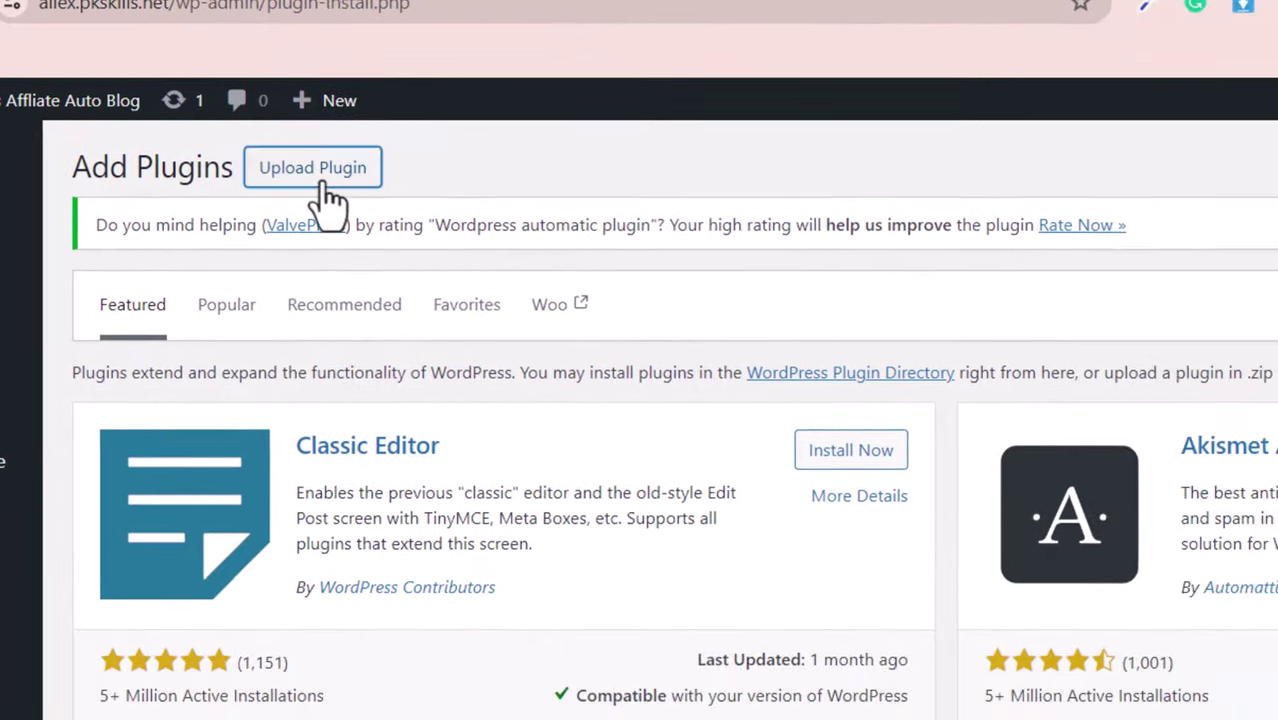
click(455, 243)
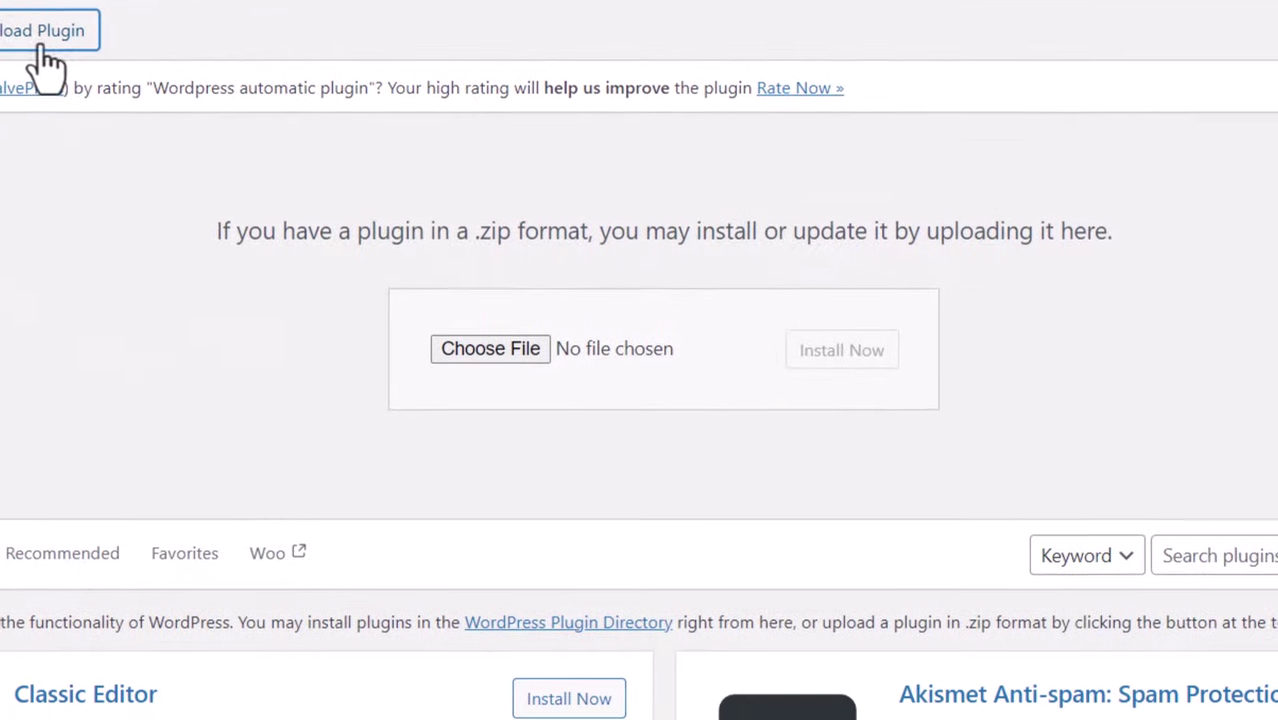
click(482, 350)
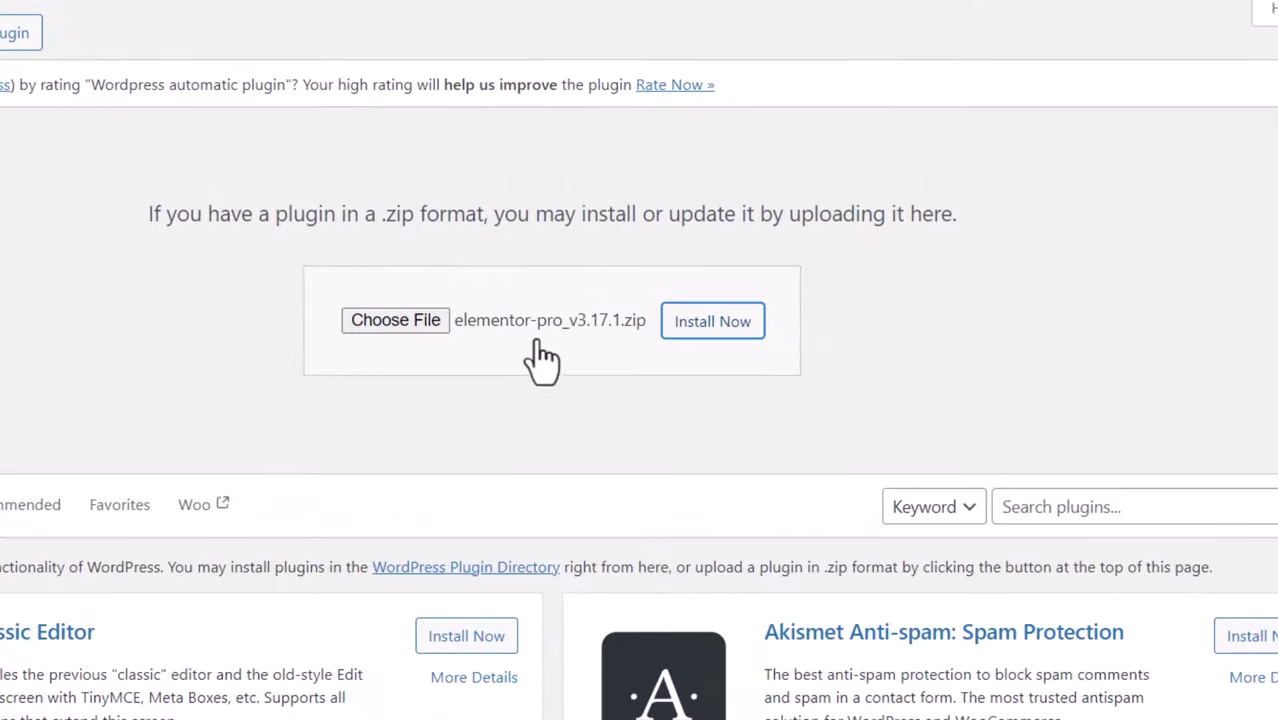
click(724, 325)
click(278, 350)
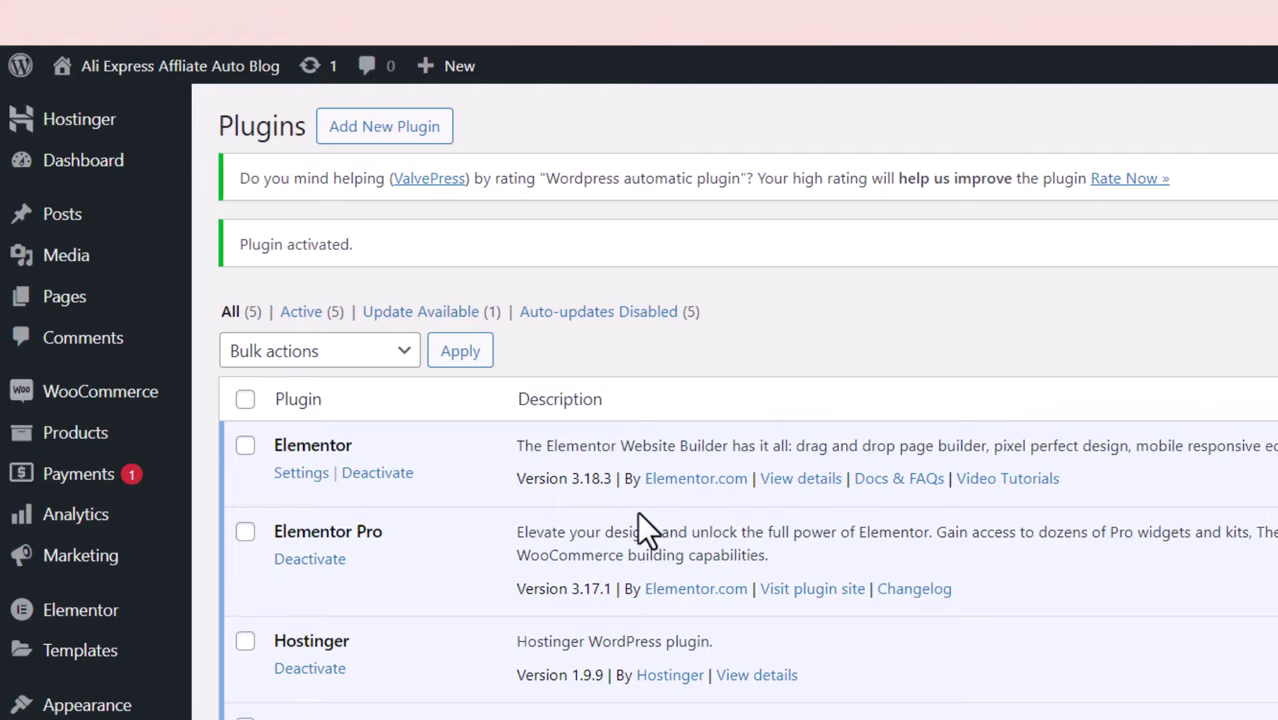
scroll(641, 517, down, 3)
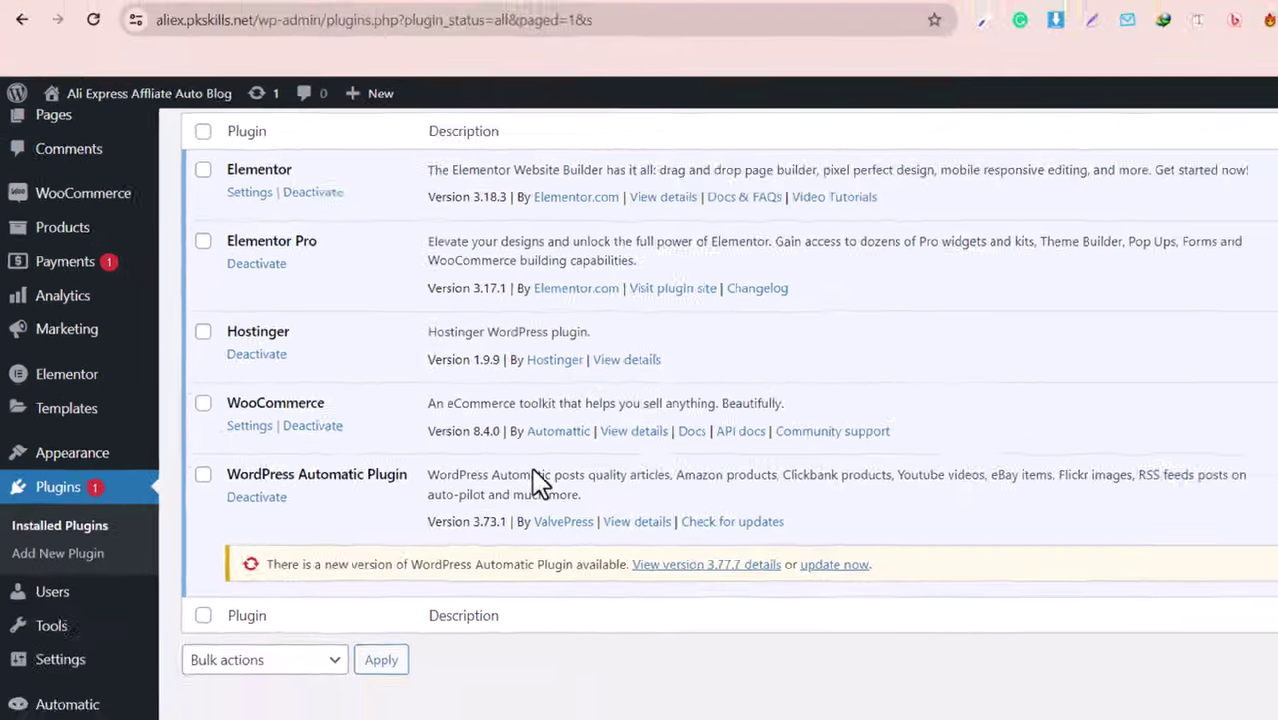
scroll(449, 430, up, 3)
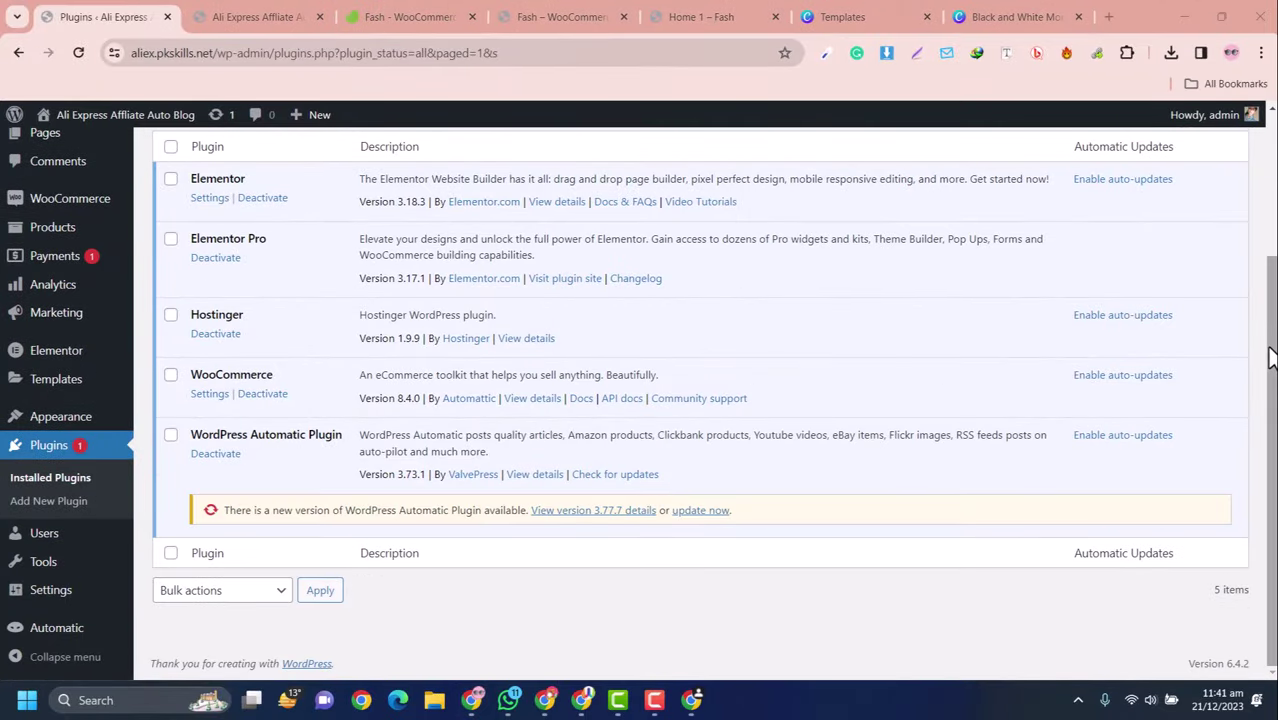
scroll(611, 408, up, 3)
scroll(613, 408, down, 3)
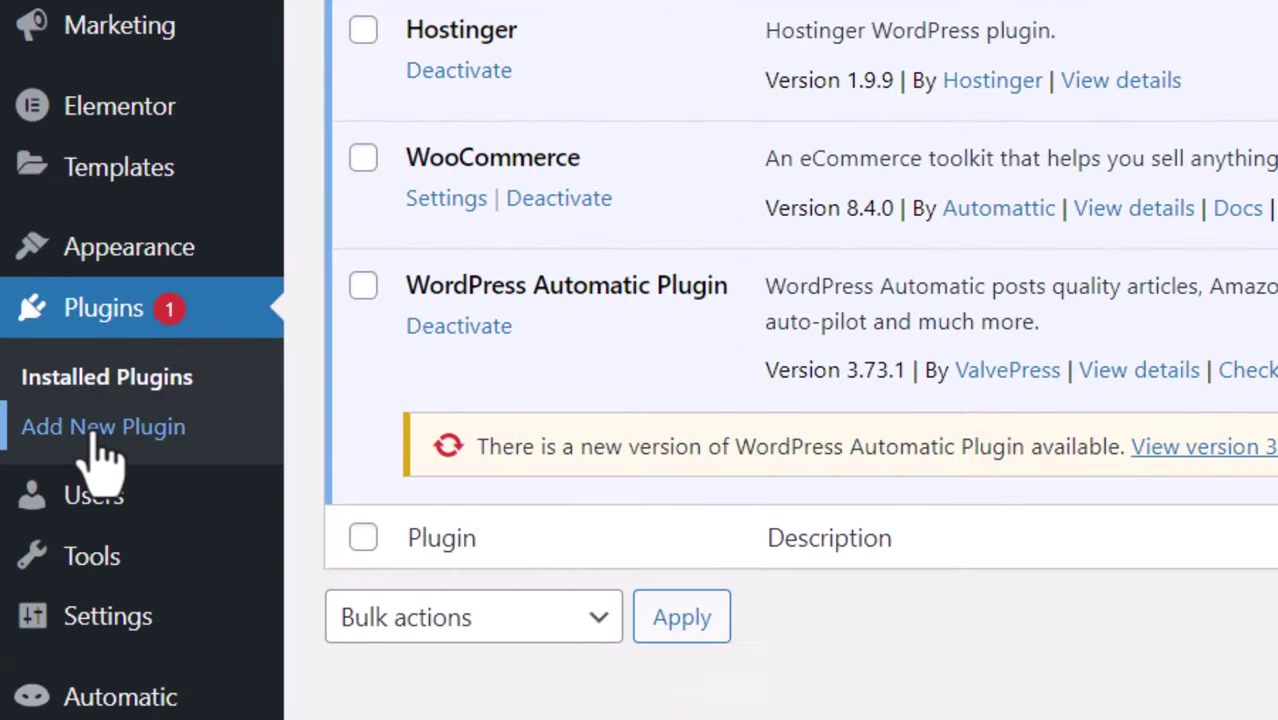
Step: Find Template Kit Import in the plugin directory, install it, and activate it
click(100, 440)
click(775, 222)
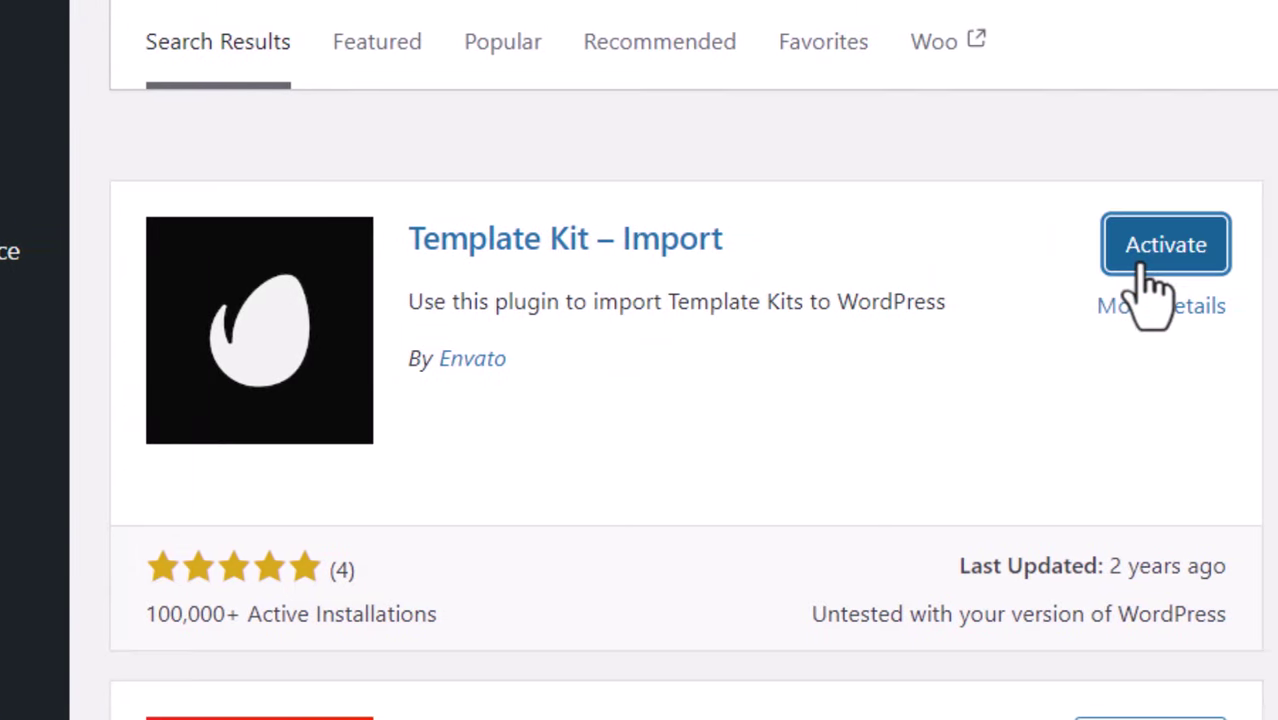
click(1150, 260)
scroll(670, 345, down, 3)
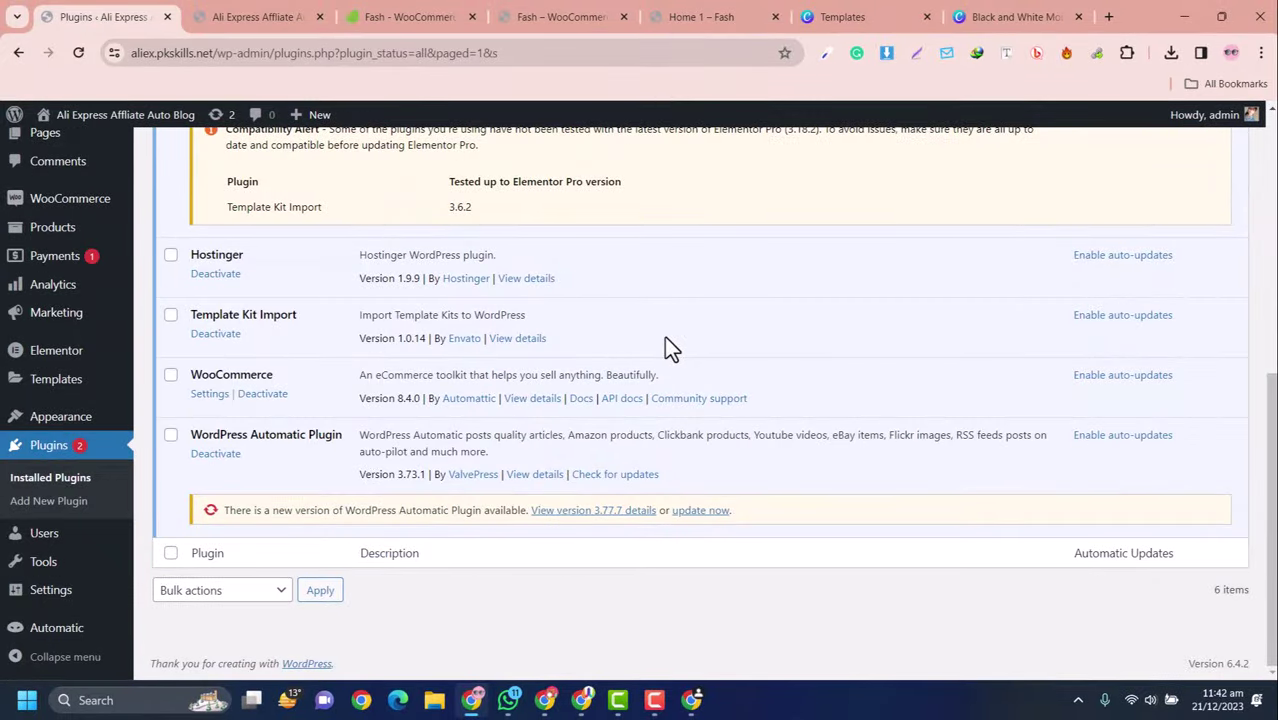
mouse_move(22, 562)
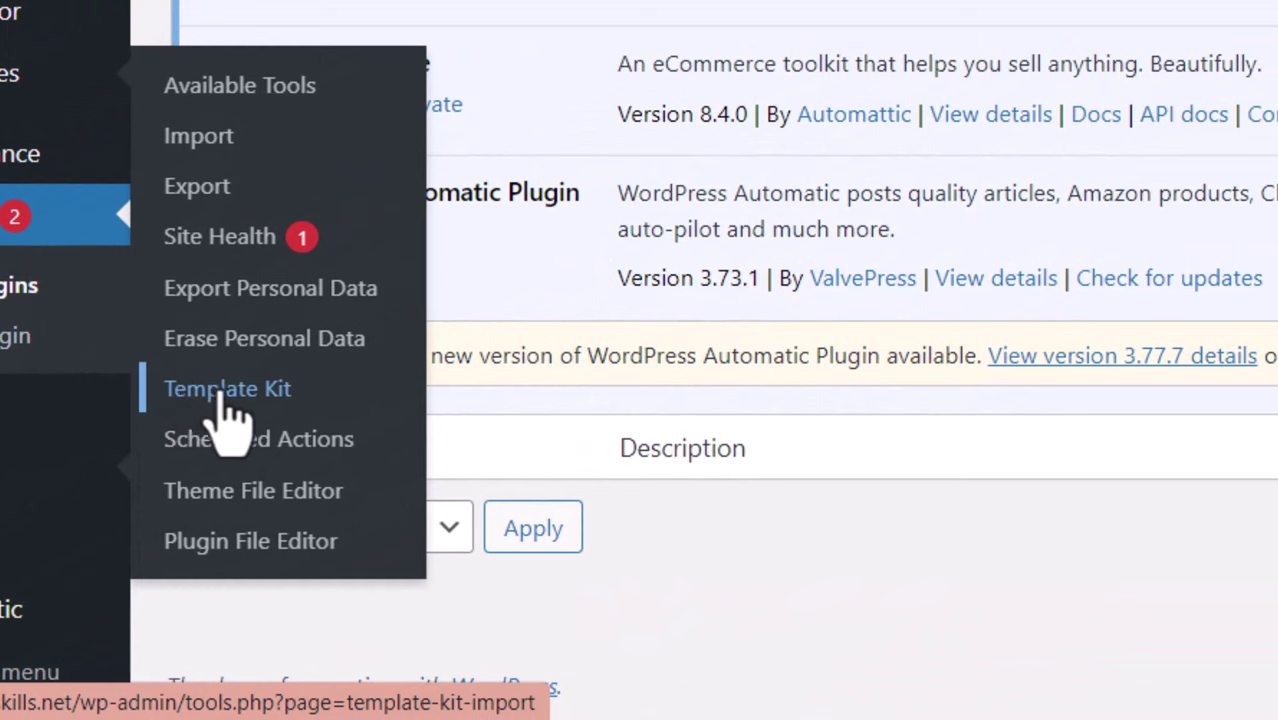
Step: Upload the Fash WooCommerce template kit zip from Downloads on the Template Kit page
click(228, 392)
scroll(720, 460, down, 3)
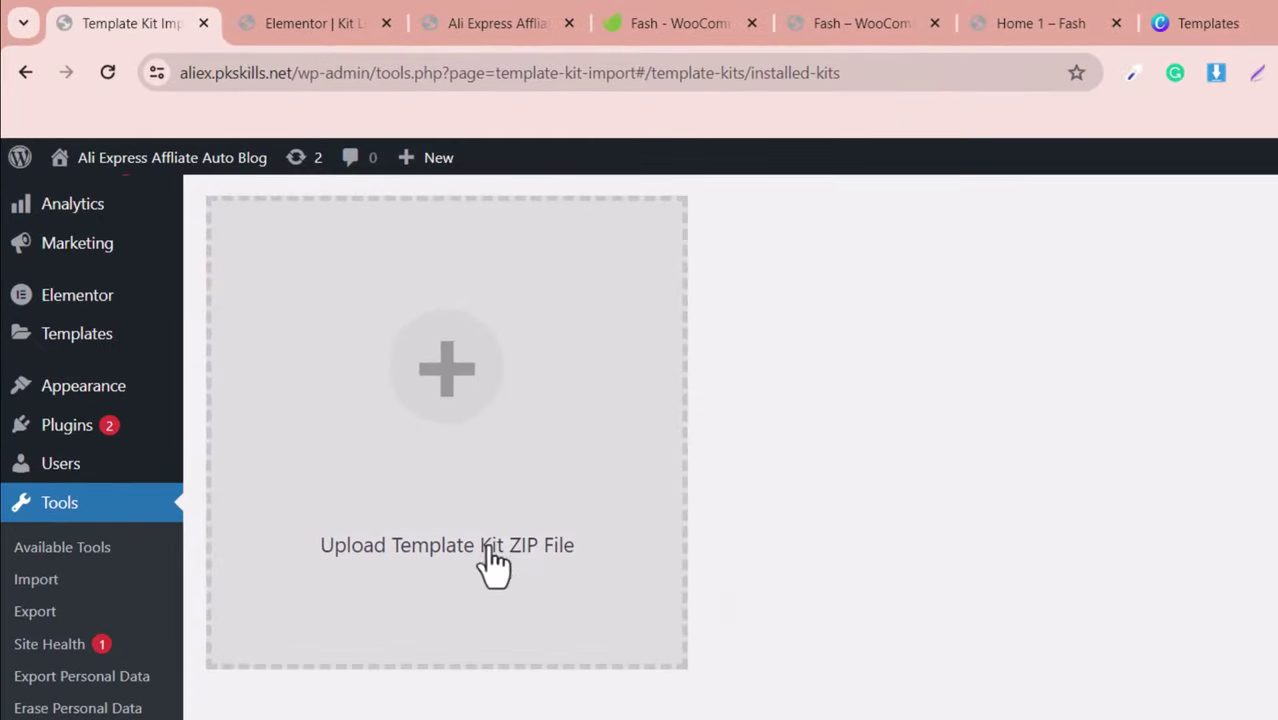
click(466, 508)
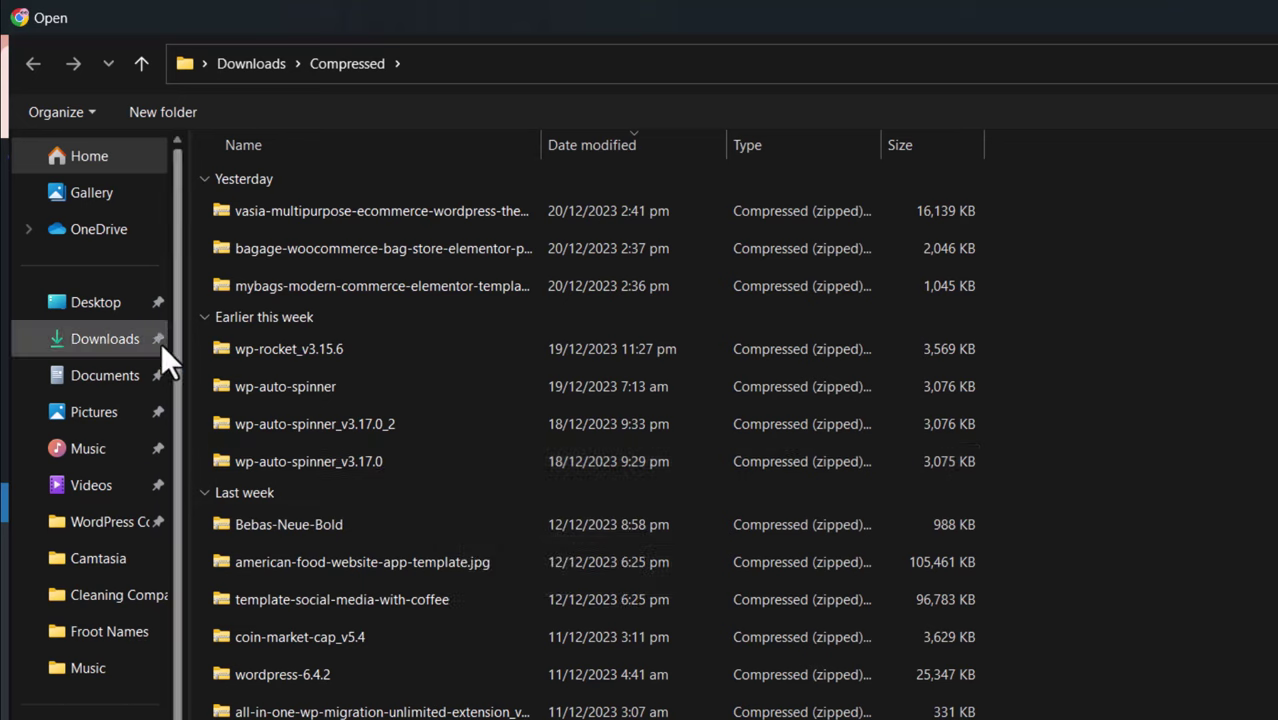
click(105, 338)
click(243, 295)
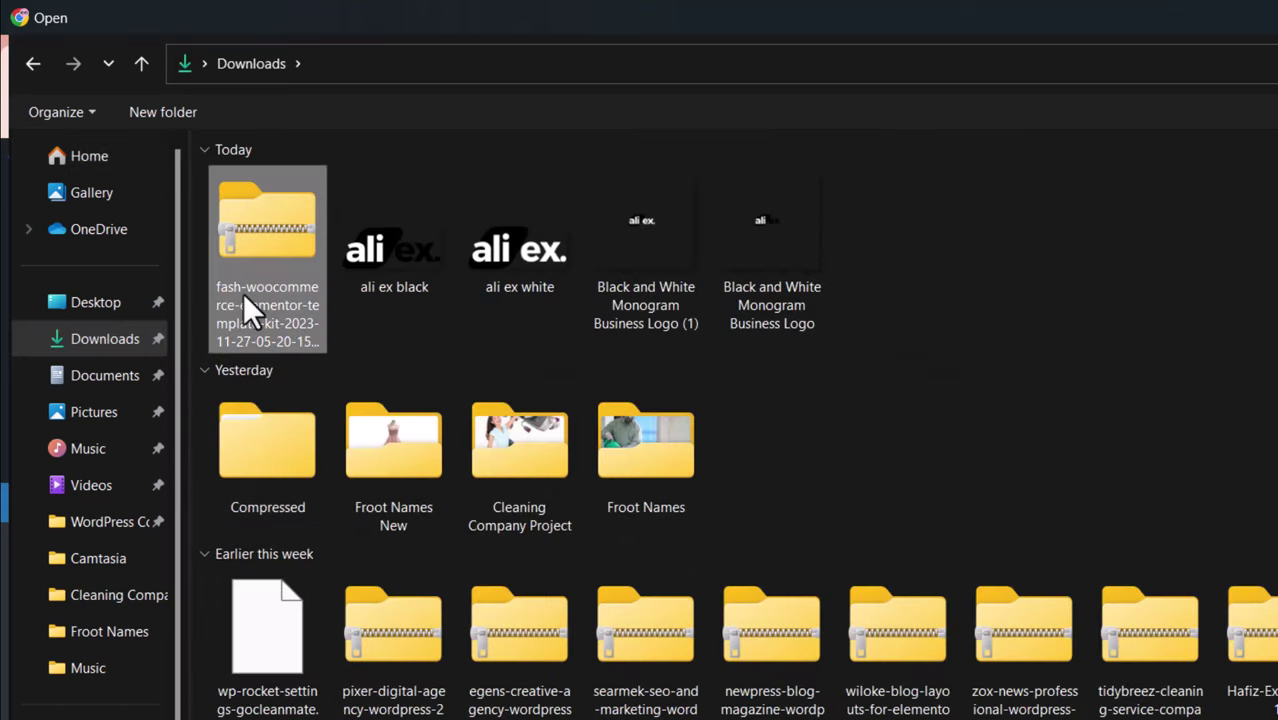
key(Return)
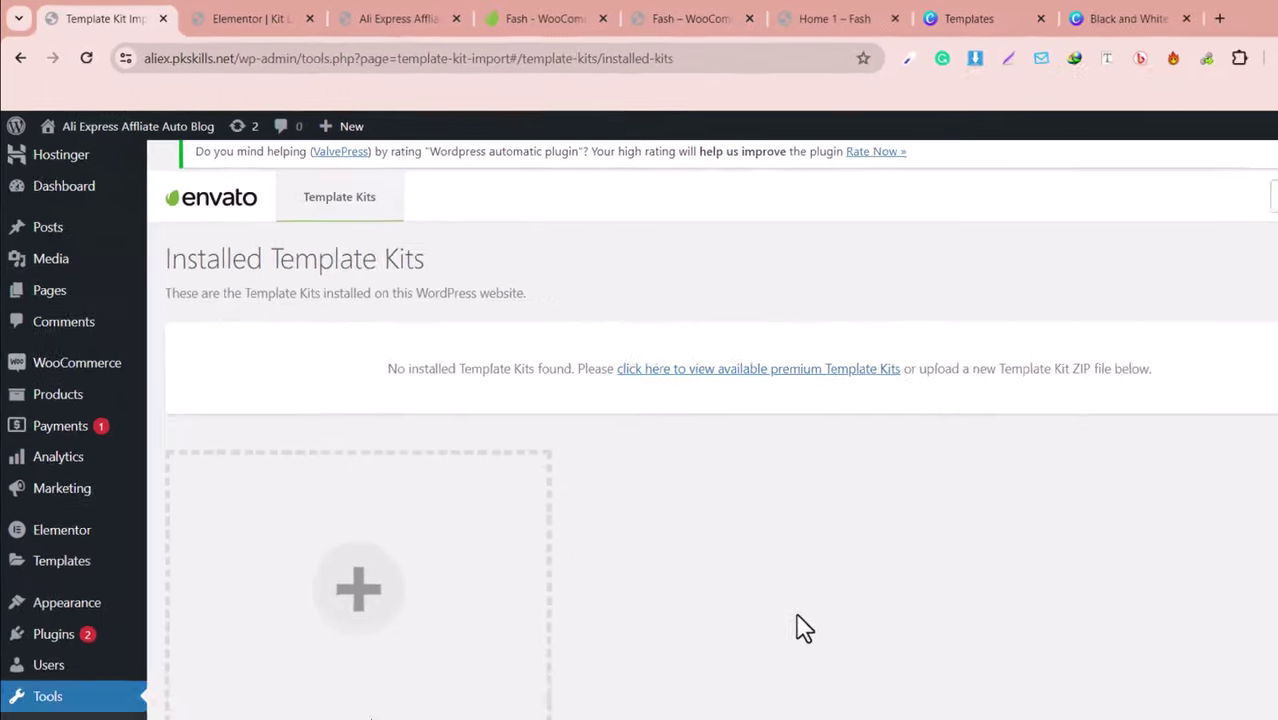
Step: Import the kit's Global Kit Styles, Header and Footer templates
scroll(725, 562, down, 5)
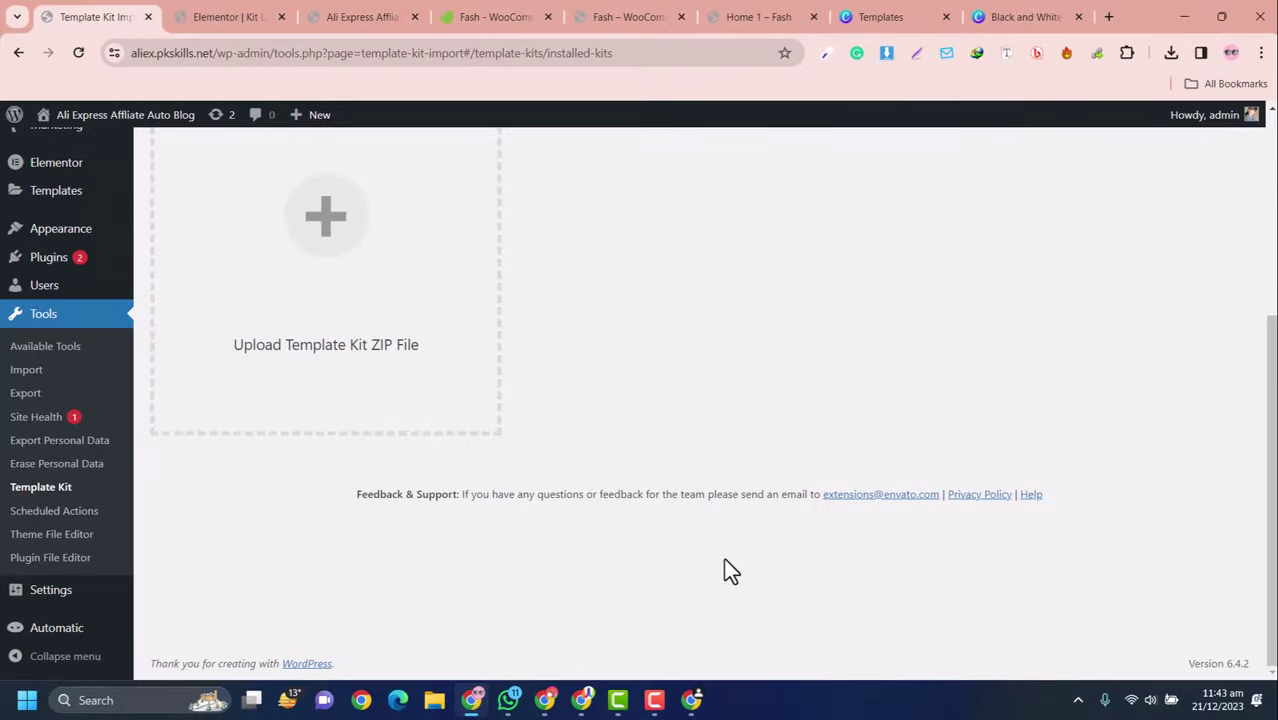
scroll(728, 570, up, 3)
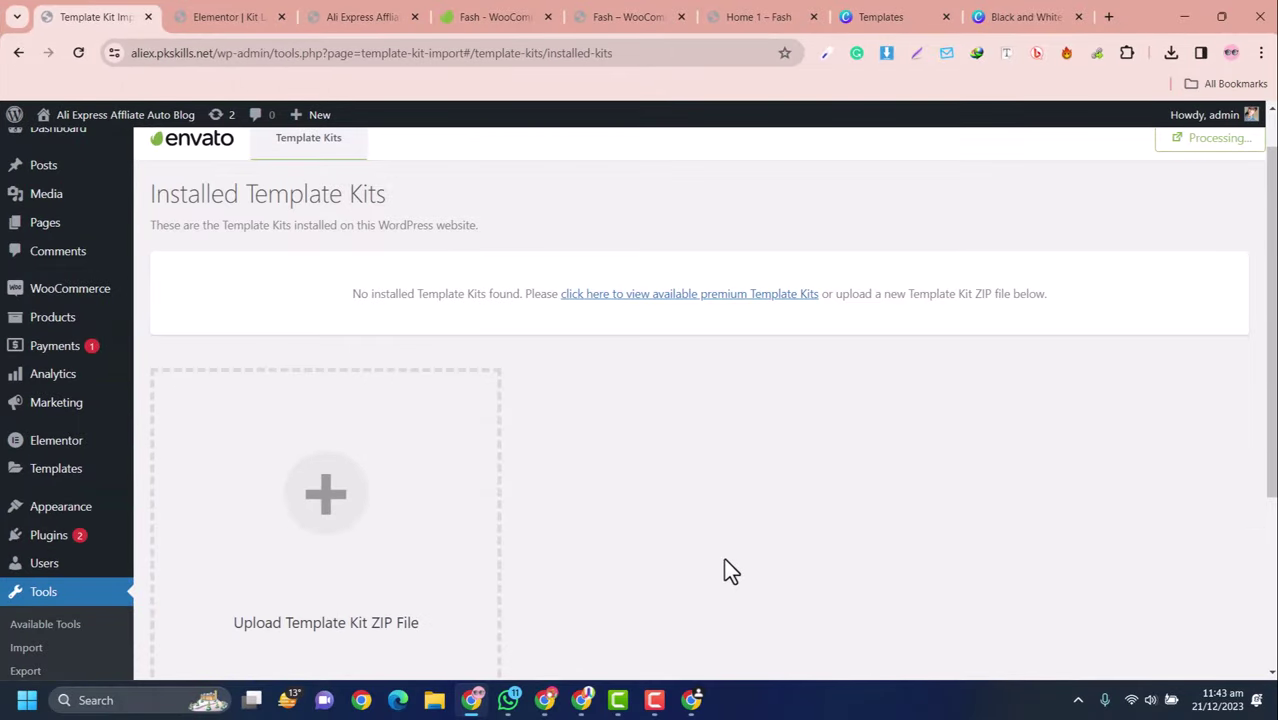
scroll(1113, 522, down, 4)
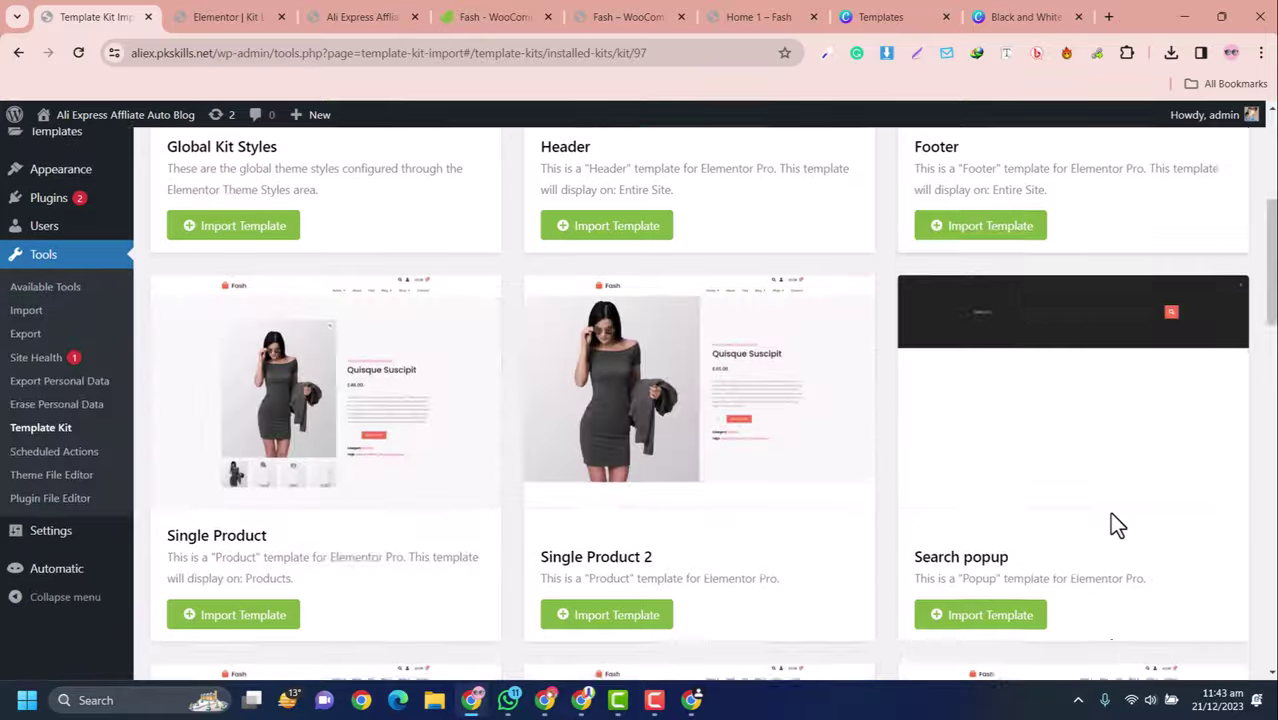
scroll(1109, 512, down, 13)
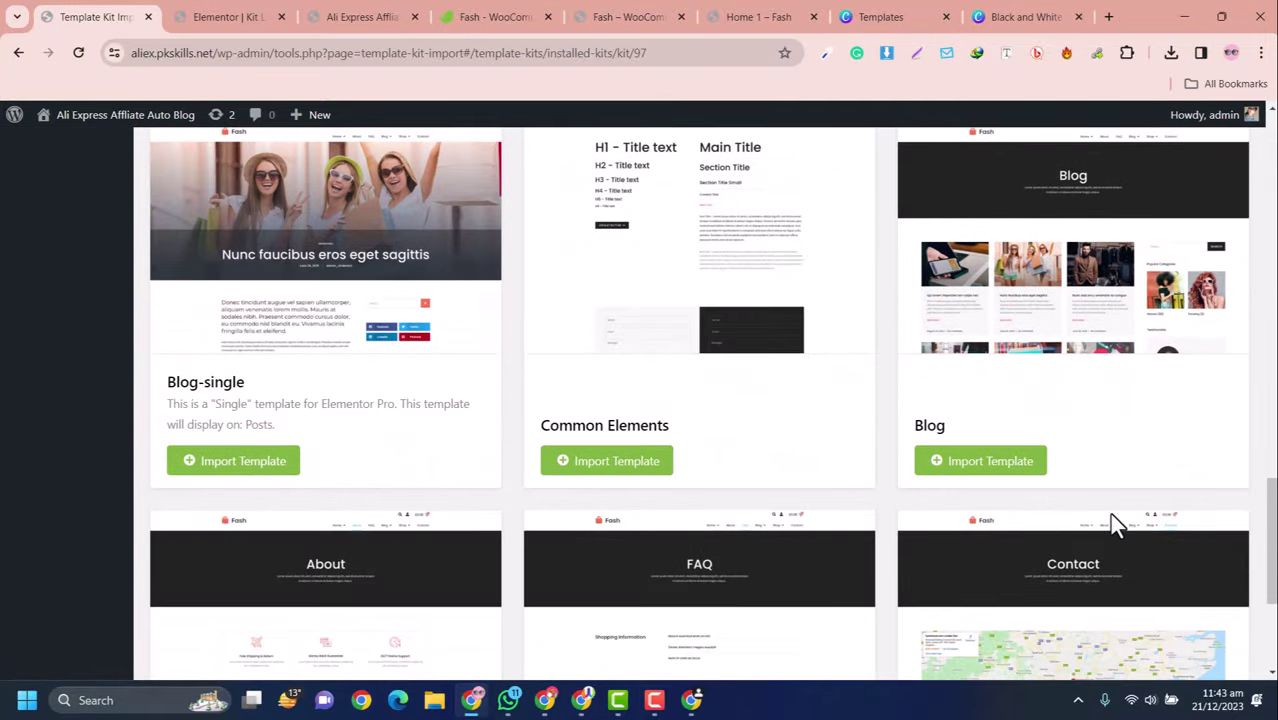
scroll(1110, 514, down, 3)
scroll(1108, 512, up, 18)
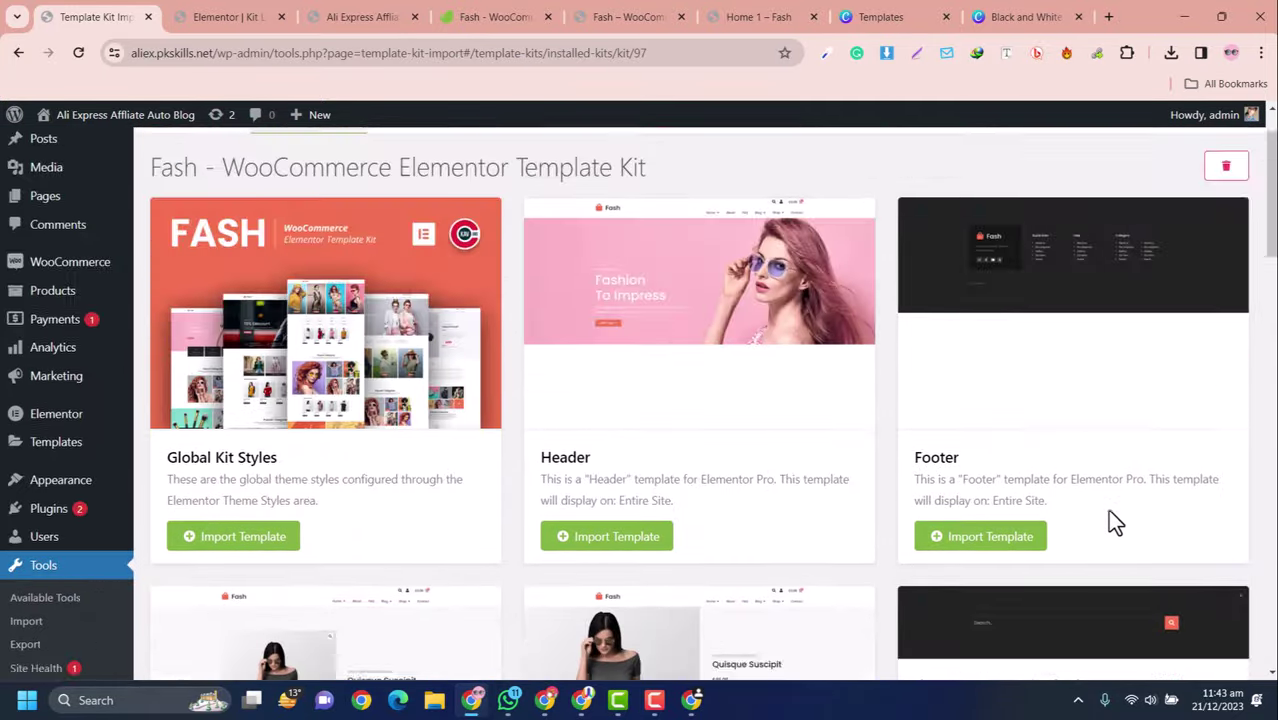
scroll(1113, 520, up, 2)
scroll(1113, 520, down, 5)
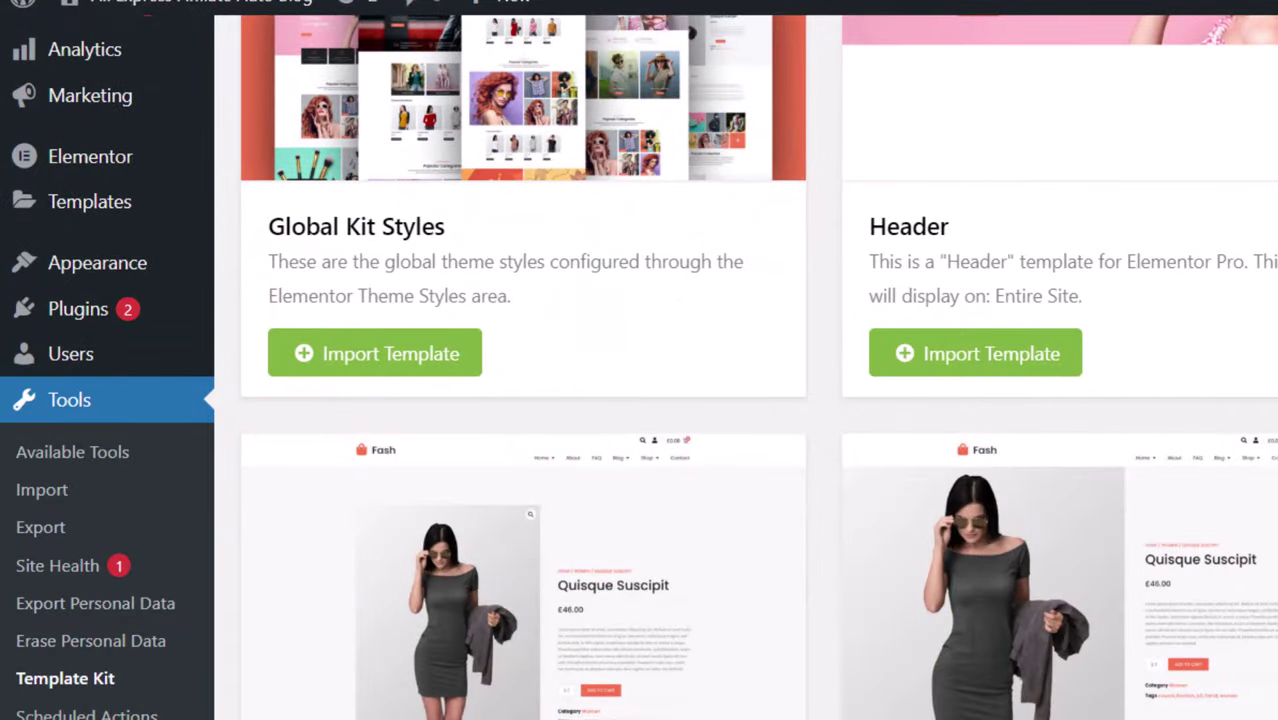
click(337, 360)
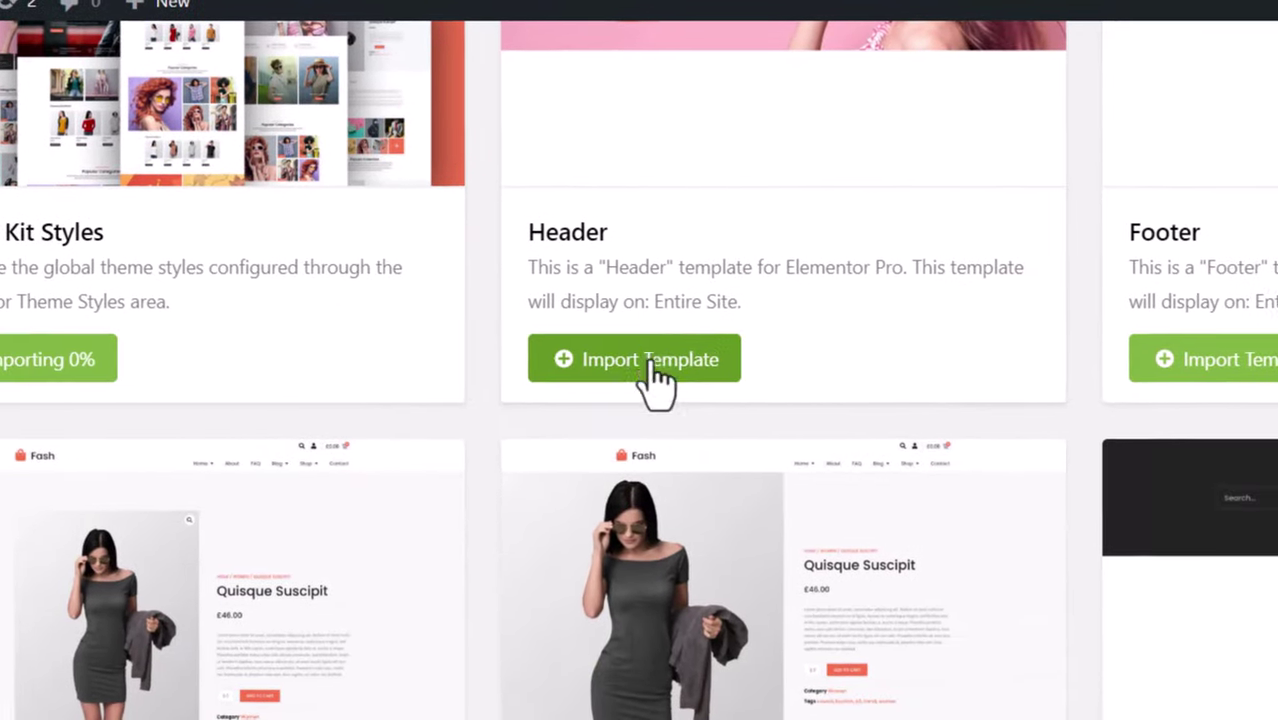
click(985, 360)
click(796, 358)
scroll(400, 470, down, 3)
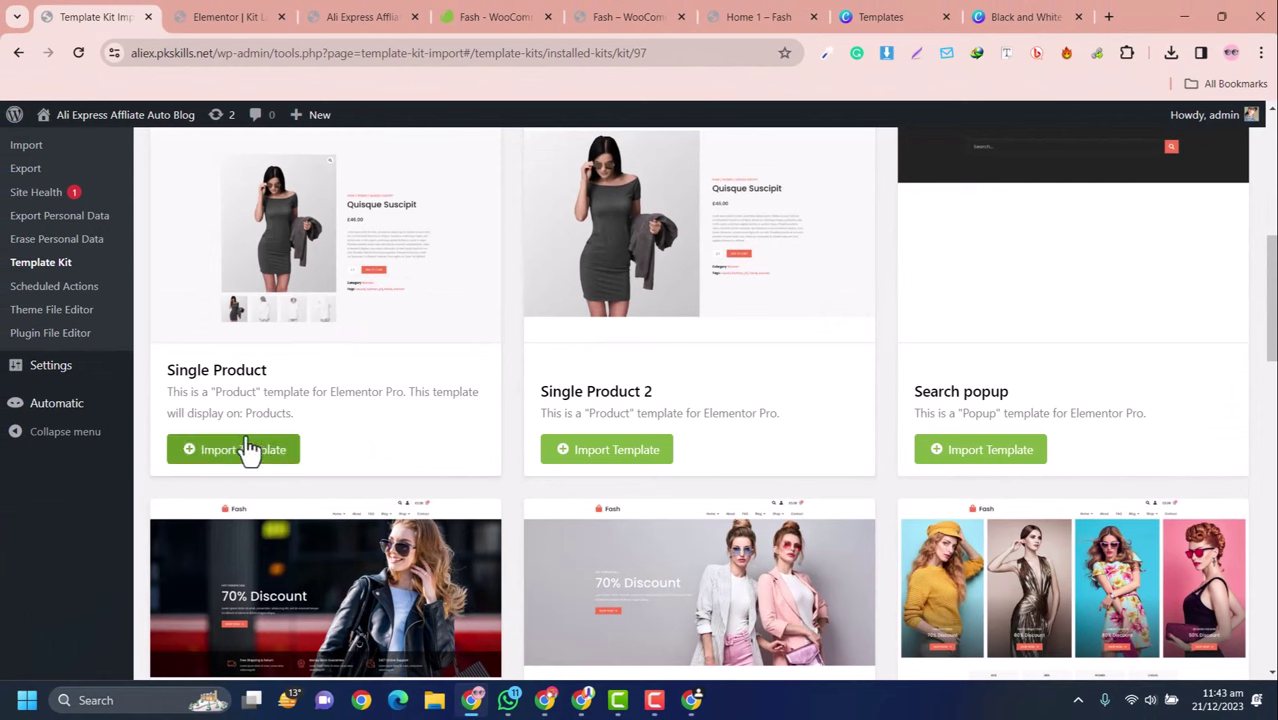
scroll(495, 452, down, 5)
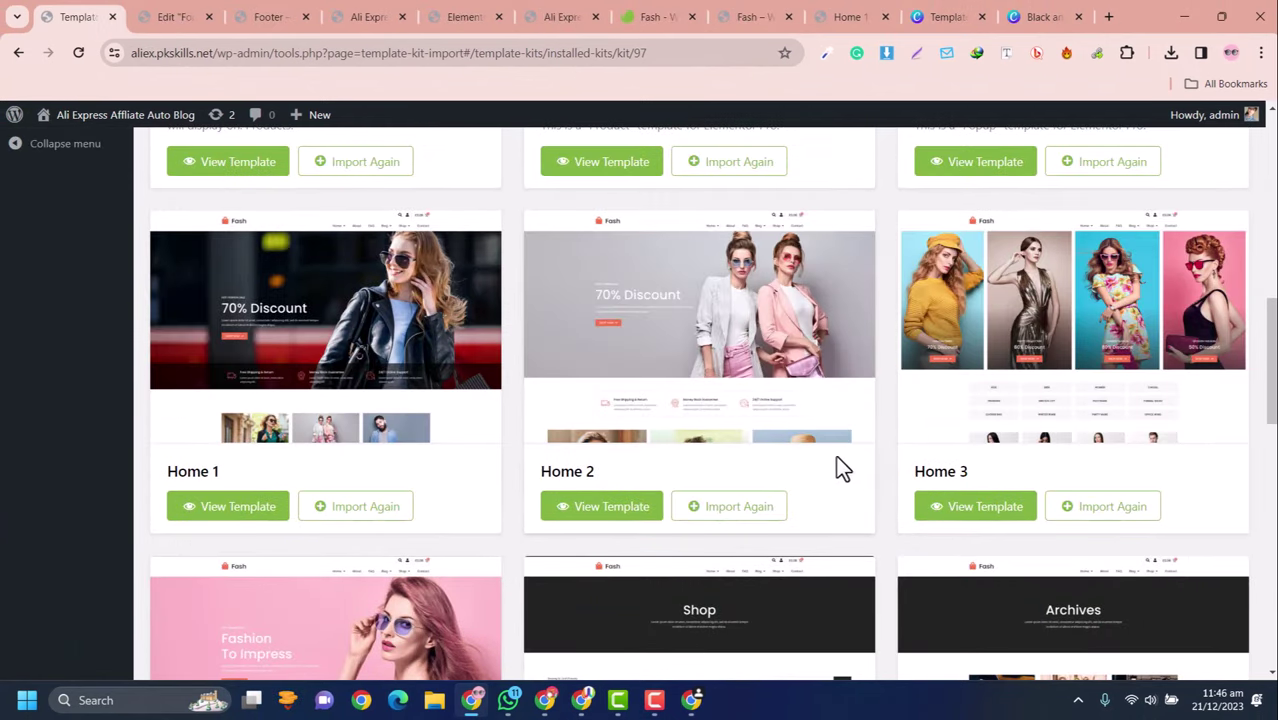
scroll(836, 456, up, 5)
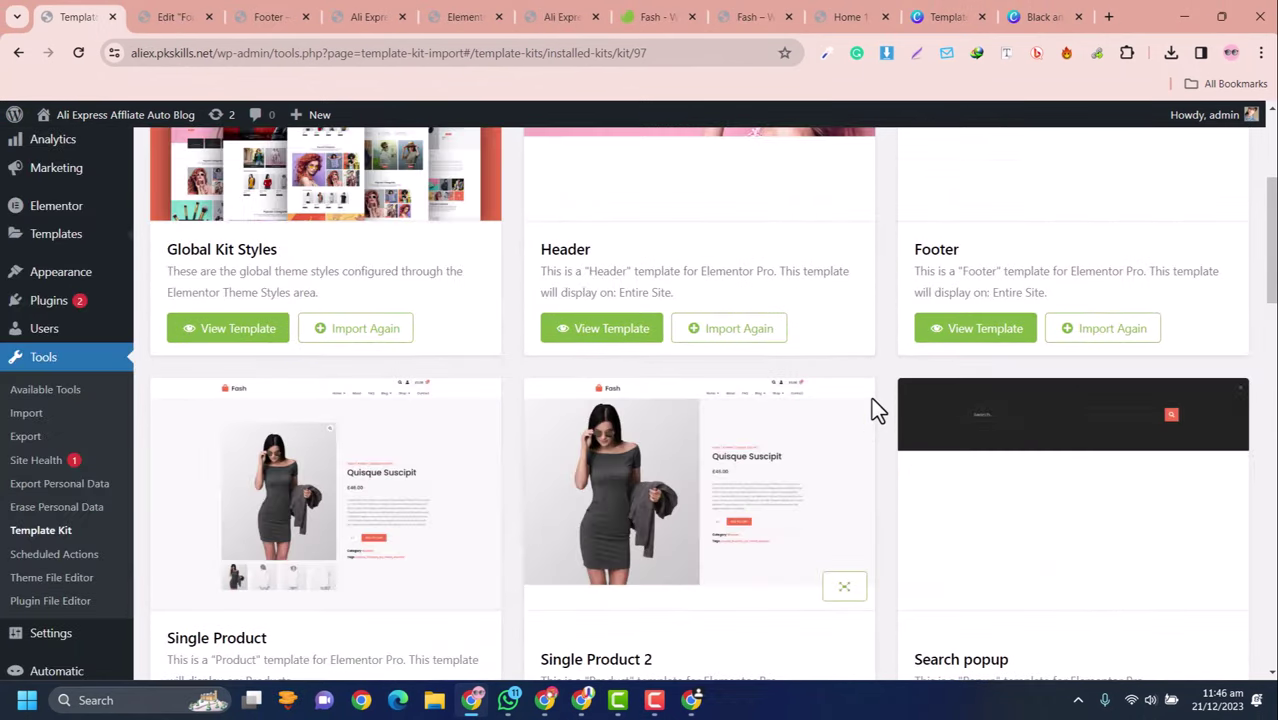
scroll(871, 397, up, 3)
scroll(871, 397, down, 8)
scroll(871, 400, down, 5)
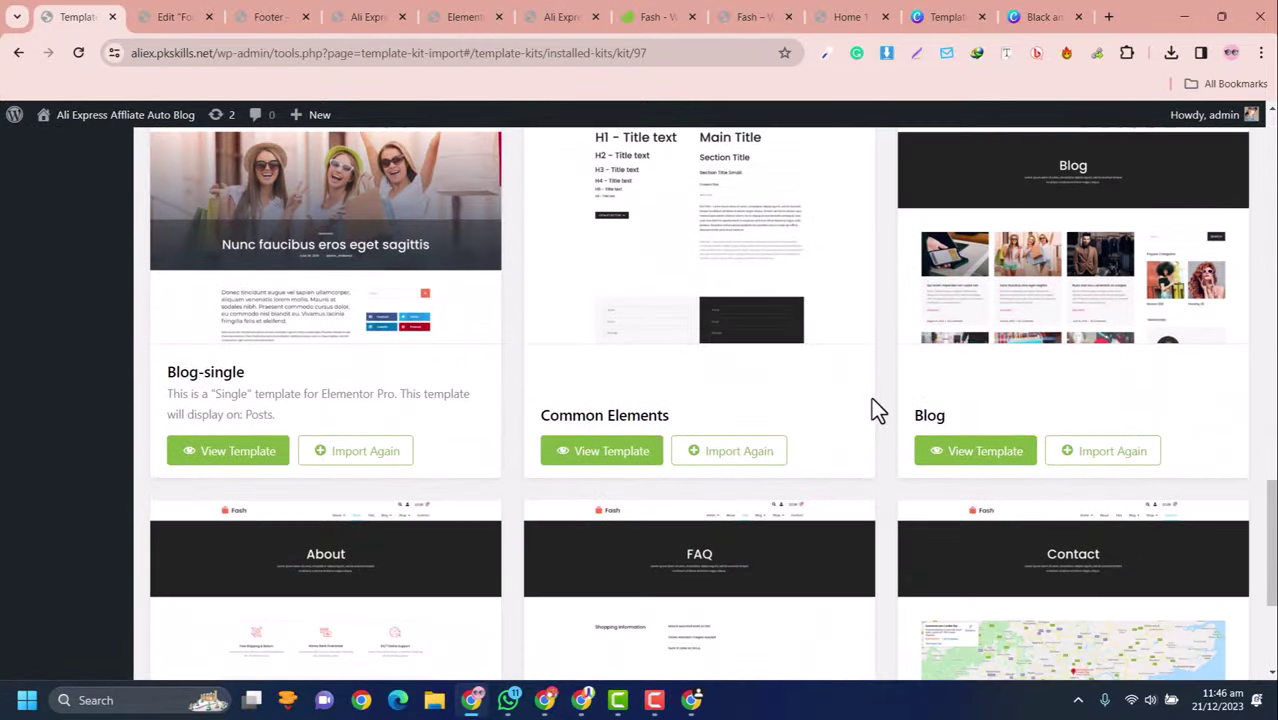
scroll(871, 400, up, 10)
scroll(870, 400, up, 2)
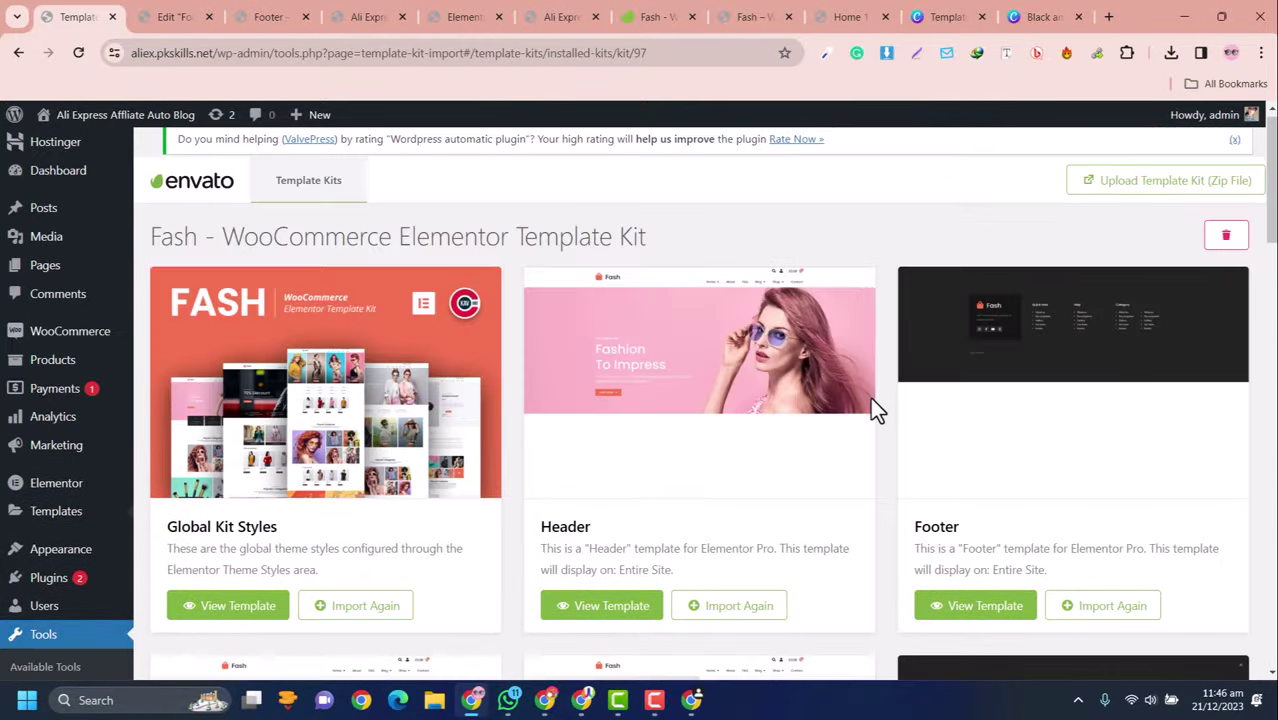
scroll(640, 380, down, 2)
Step: Open Appearance > Themes in a new tab, moved to second position in the tab bar
mouse_move(52, 268)
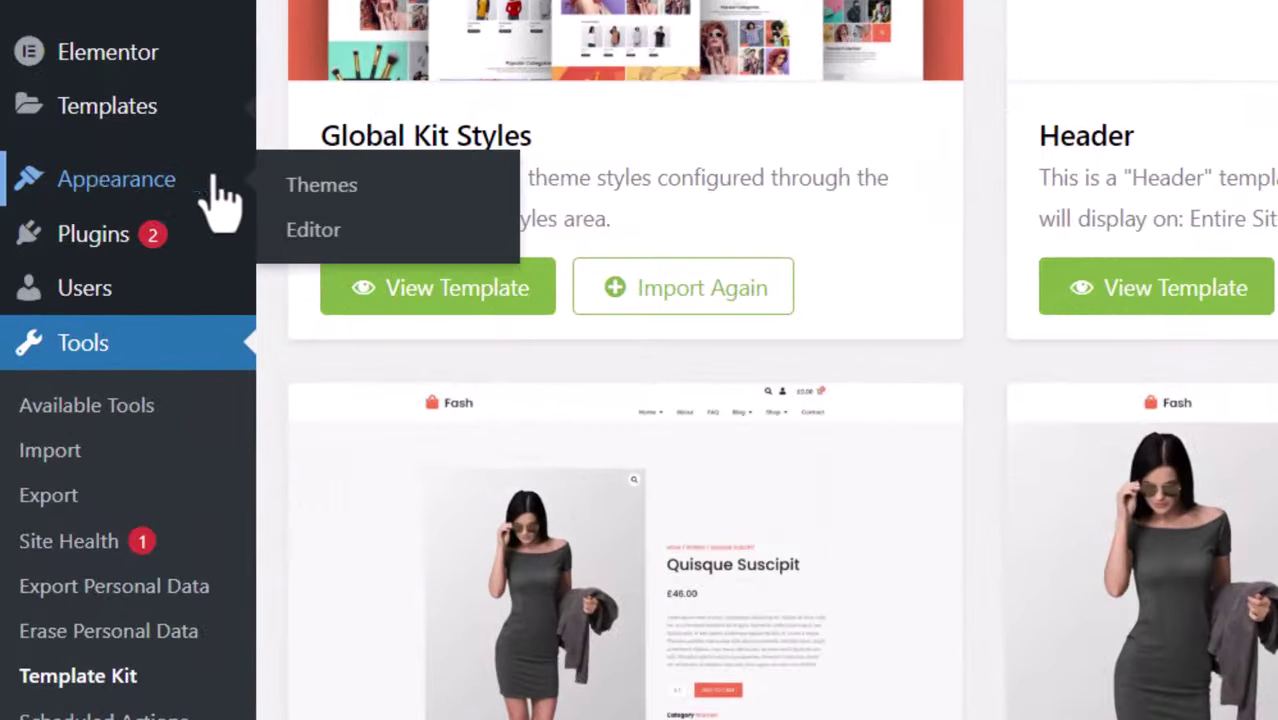
right_click(380, 178)
click(513, 218)
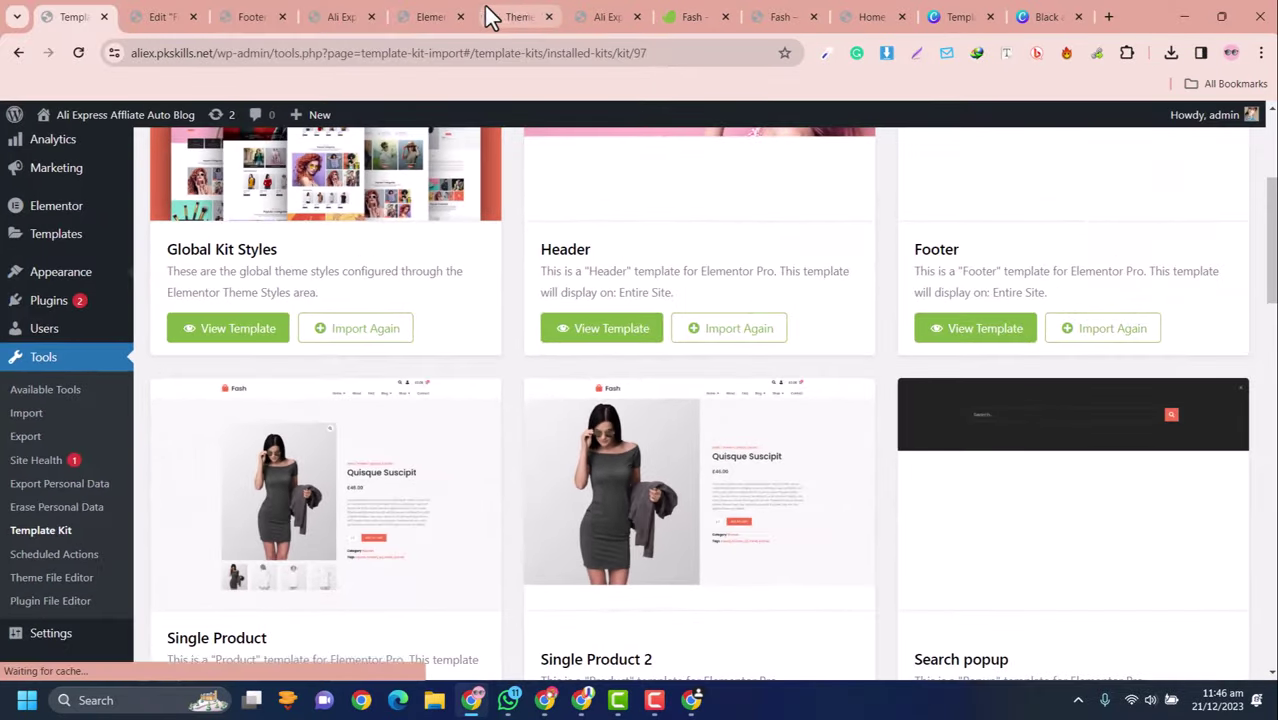
drag(490, 17, 185, 12)
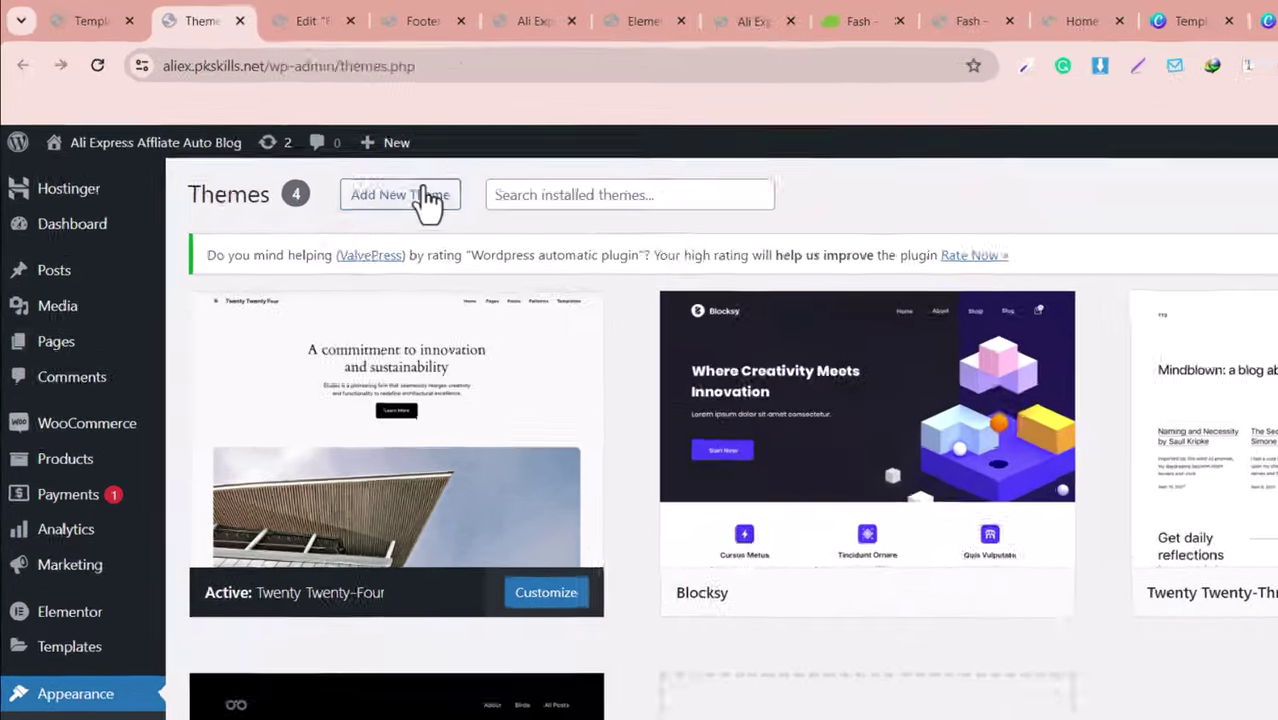
Step: Install the Hello Elementor theme and activate it
click(322, 157)
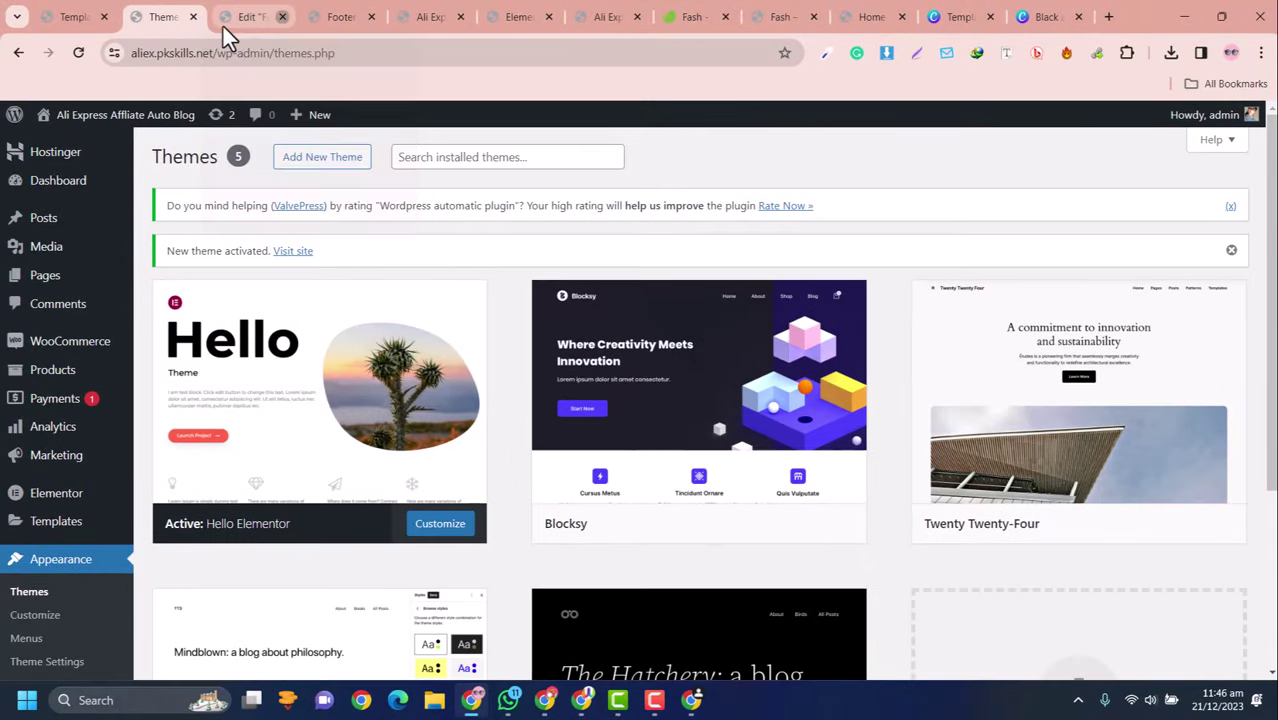
scroll(113, 393, down, 3)
mouse_move(43, 310)
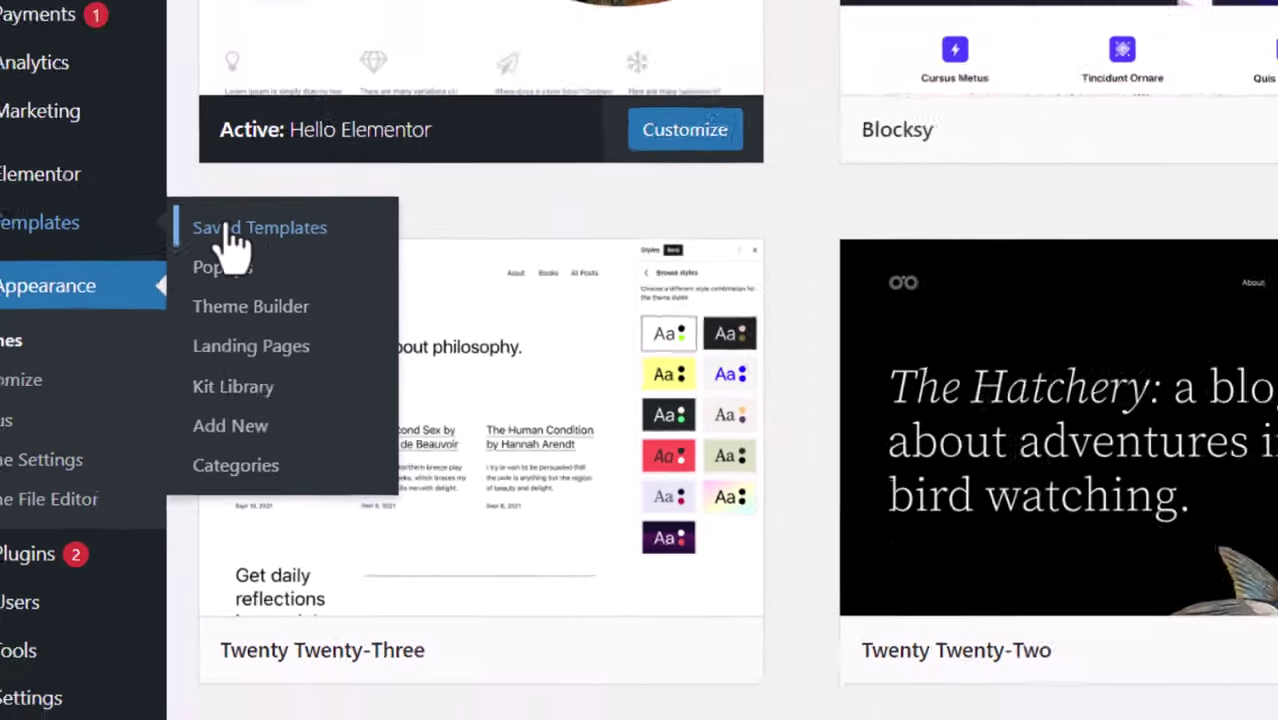
Step: Go to Templates > Saved Templates and find the Home 1 template
click(232, 245)
scroll(860, 430, down, 3)
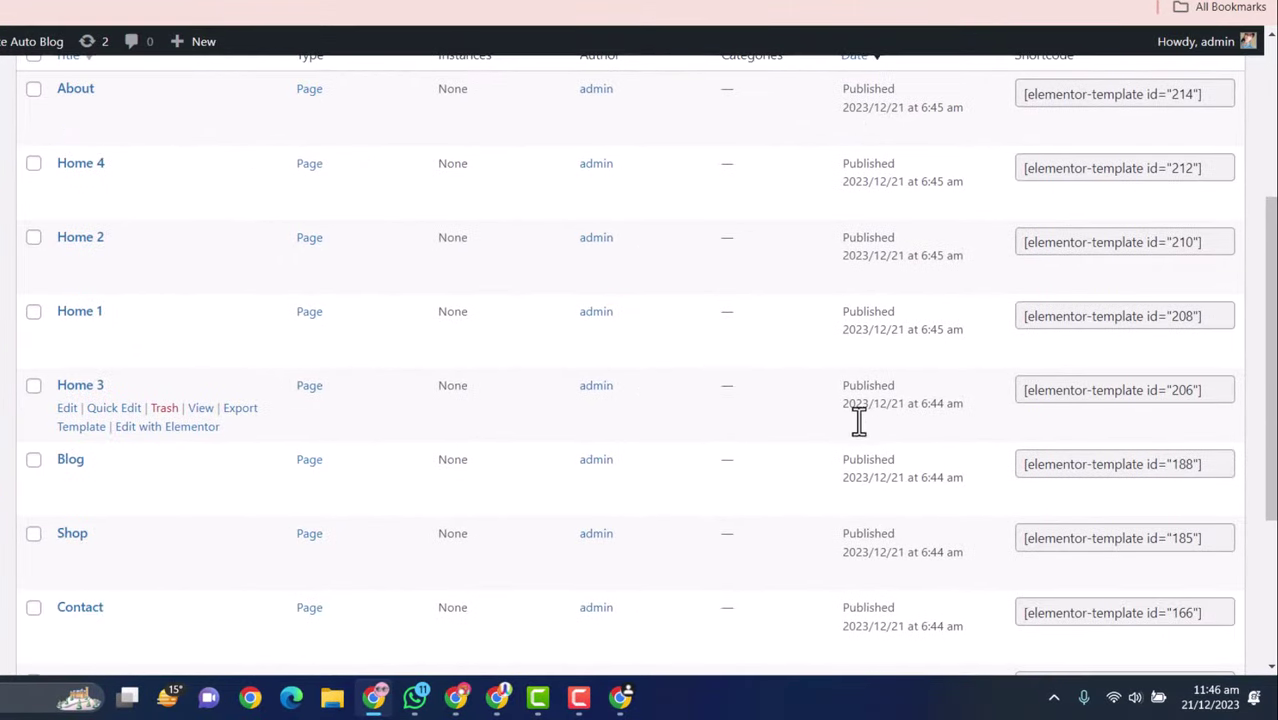
scroll(860, 430, down, 3)
scroll(861, 434, up, 3)
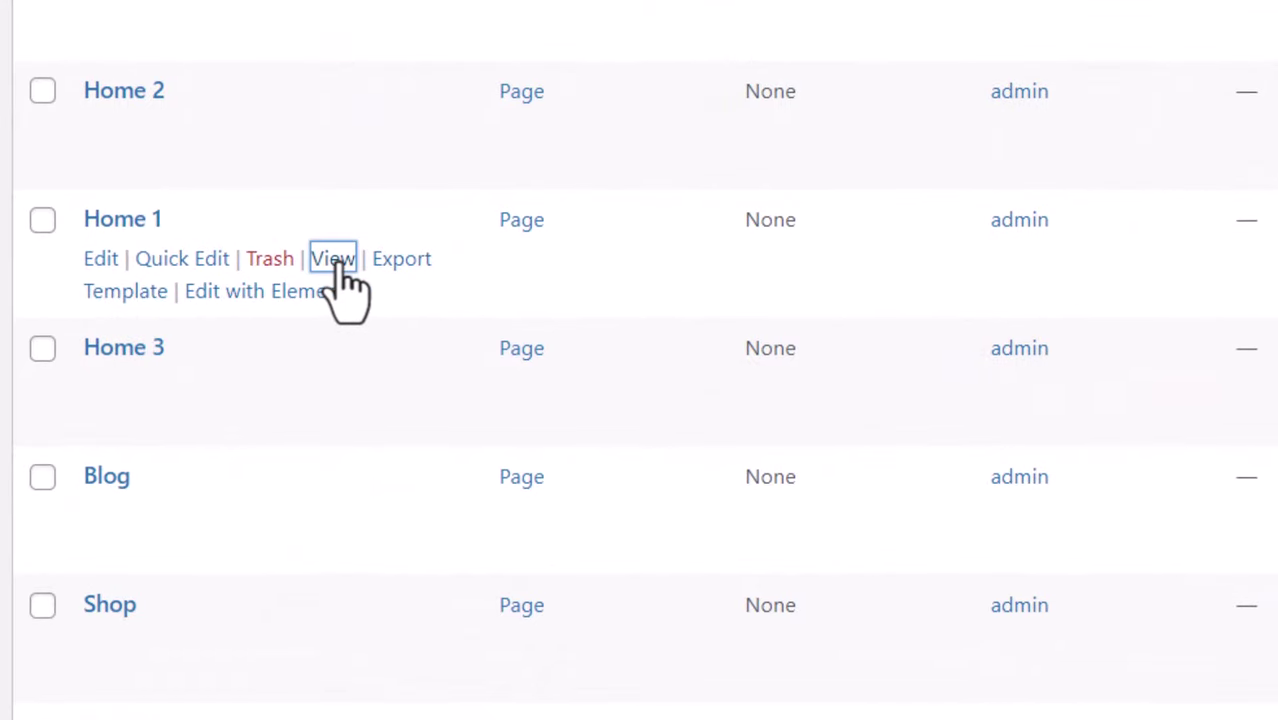
Step: Open Home 1's View link in a new tab and scroll through the preview
right_click(340, 265)
click(394, 88)
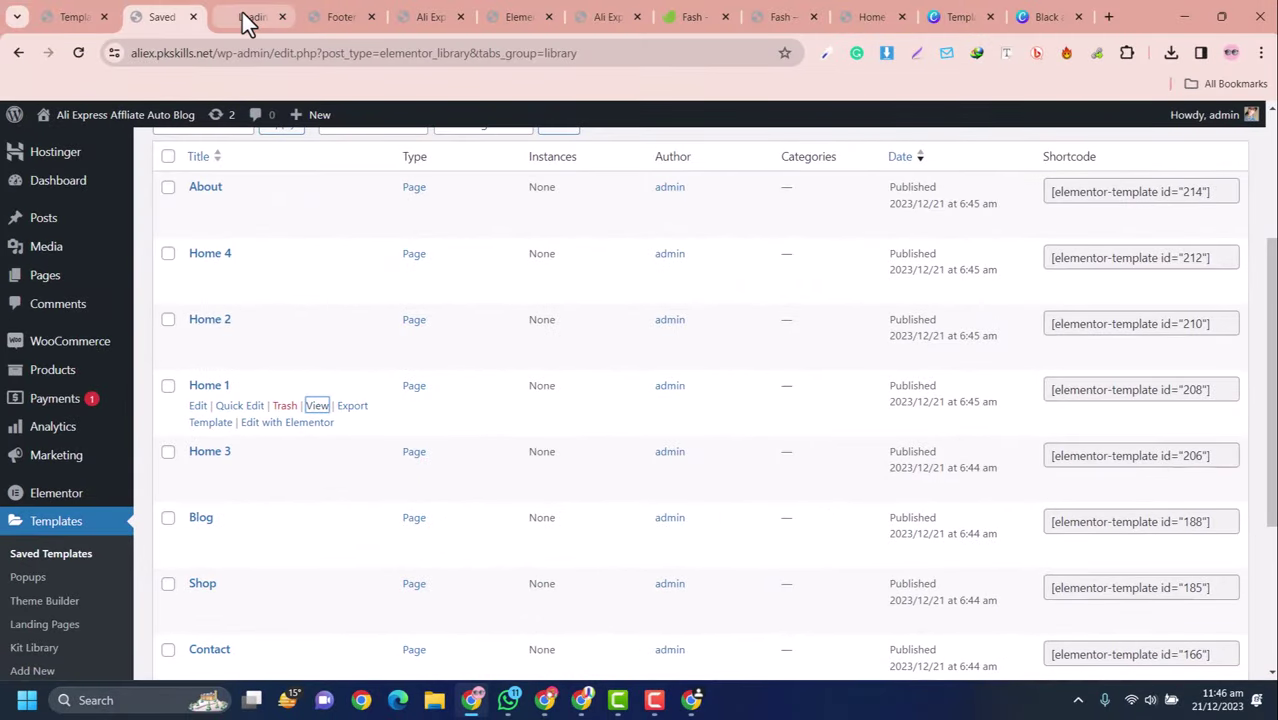
click(243, 16)
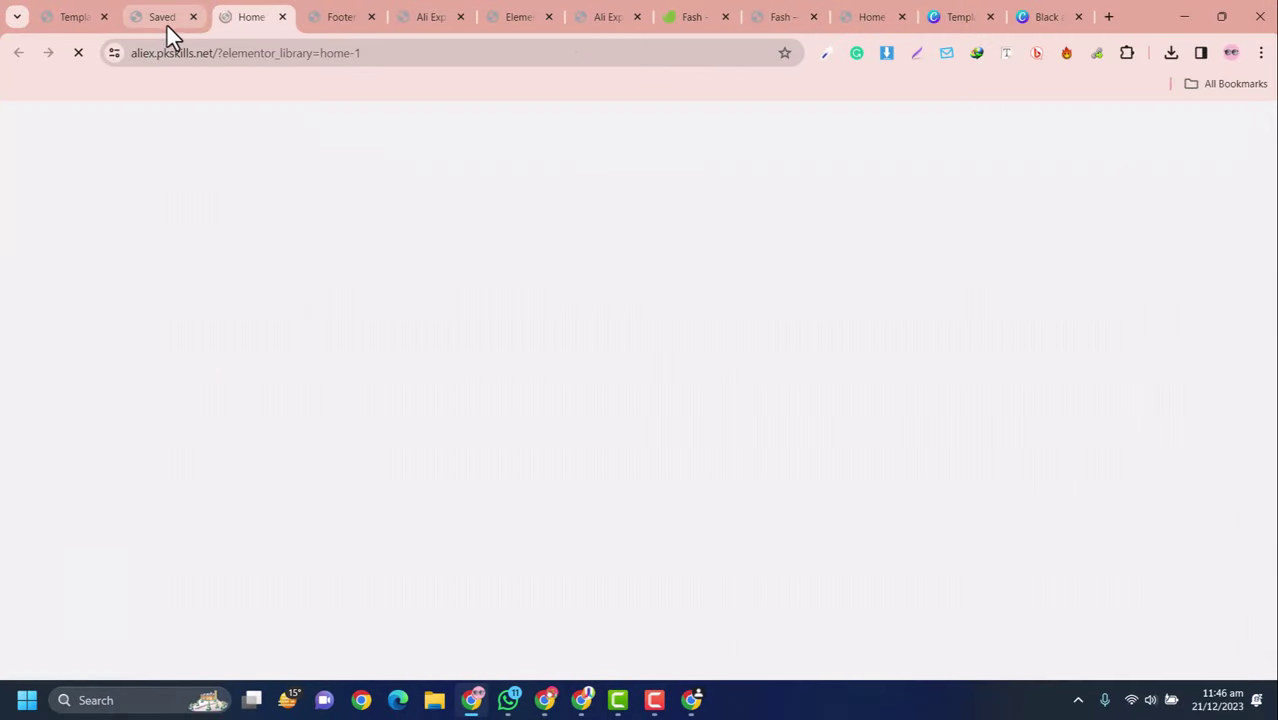
scroll(764, 307, down, 15)
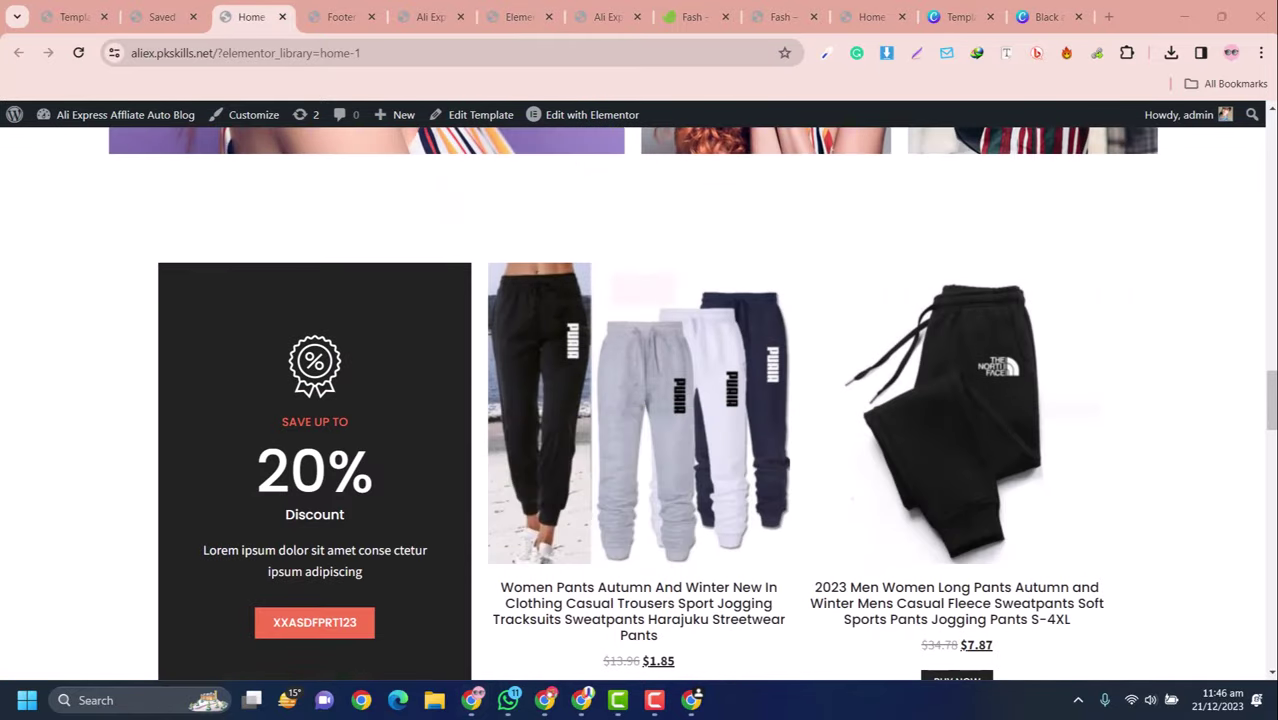
drag(1273, 425, 1268, 200)
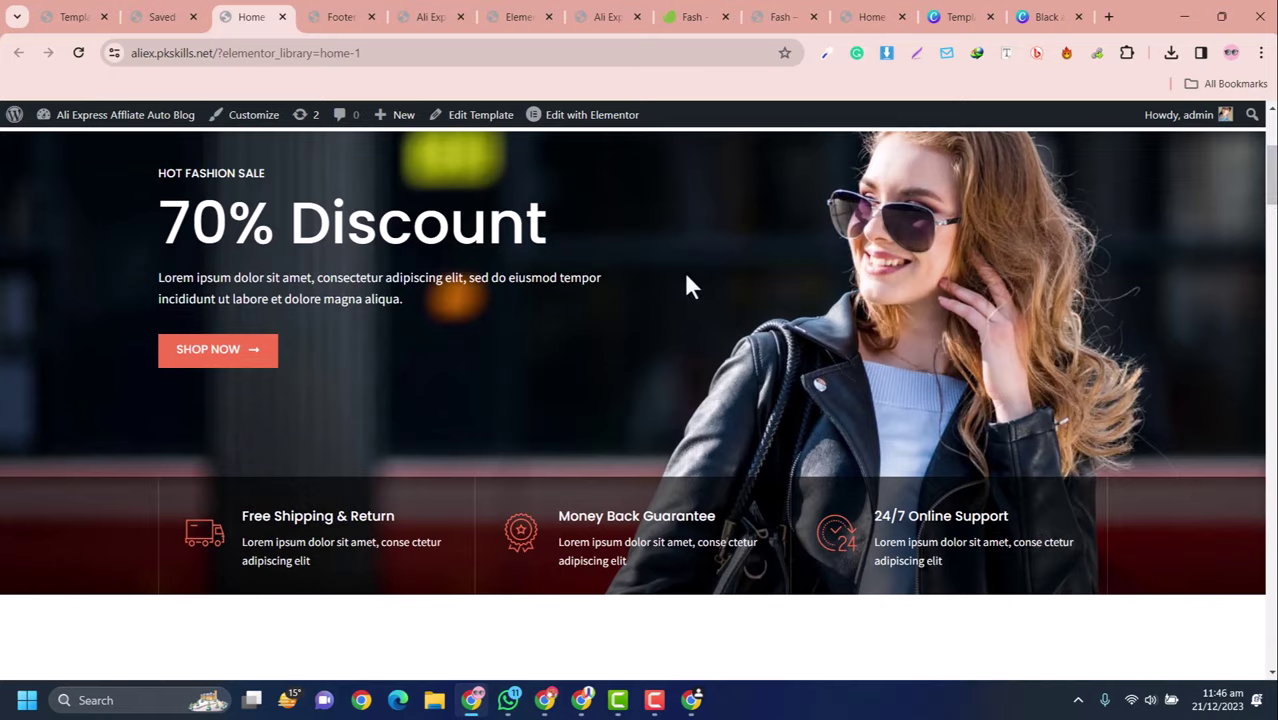
scroll(425, 371, down, 3)
Step: Open Home 3's View link in a new tab and scroll through its preview
click(128, 12)
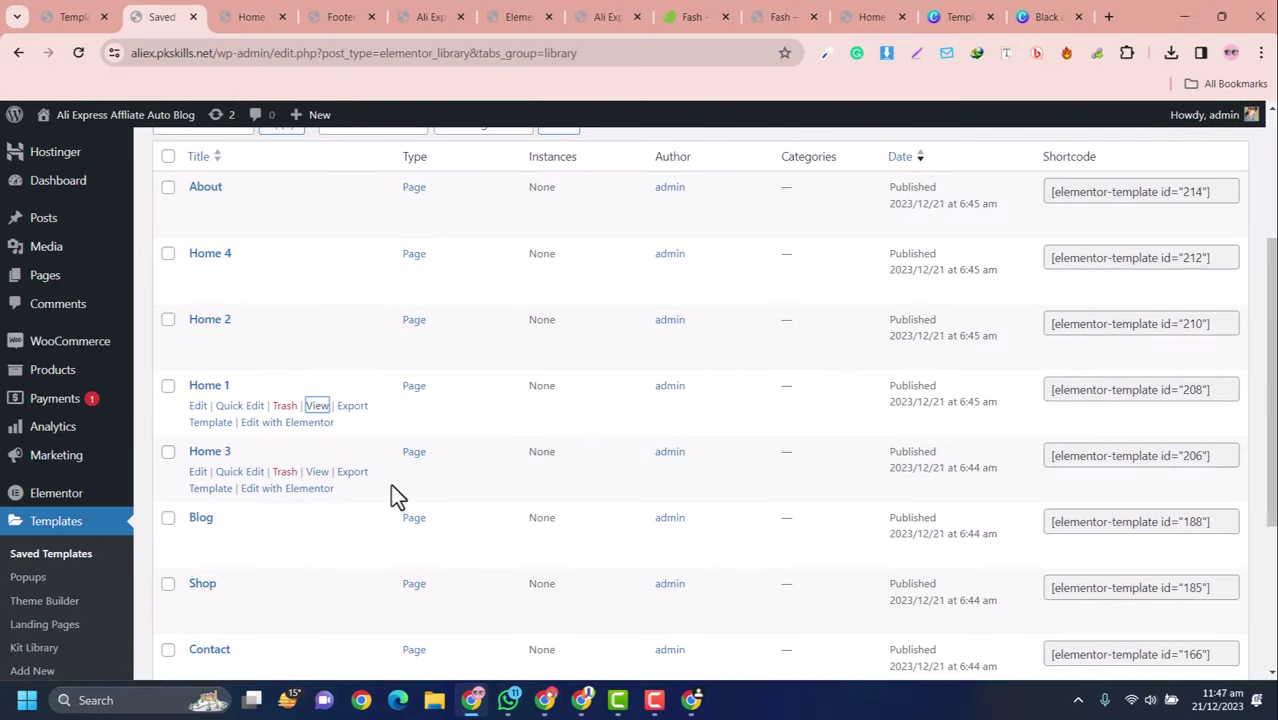
right_click(319, 474)
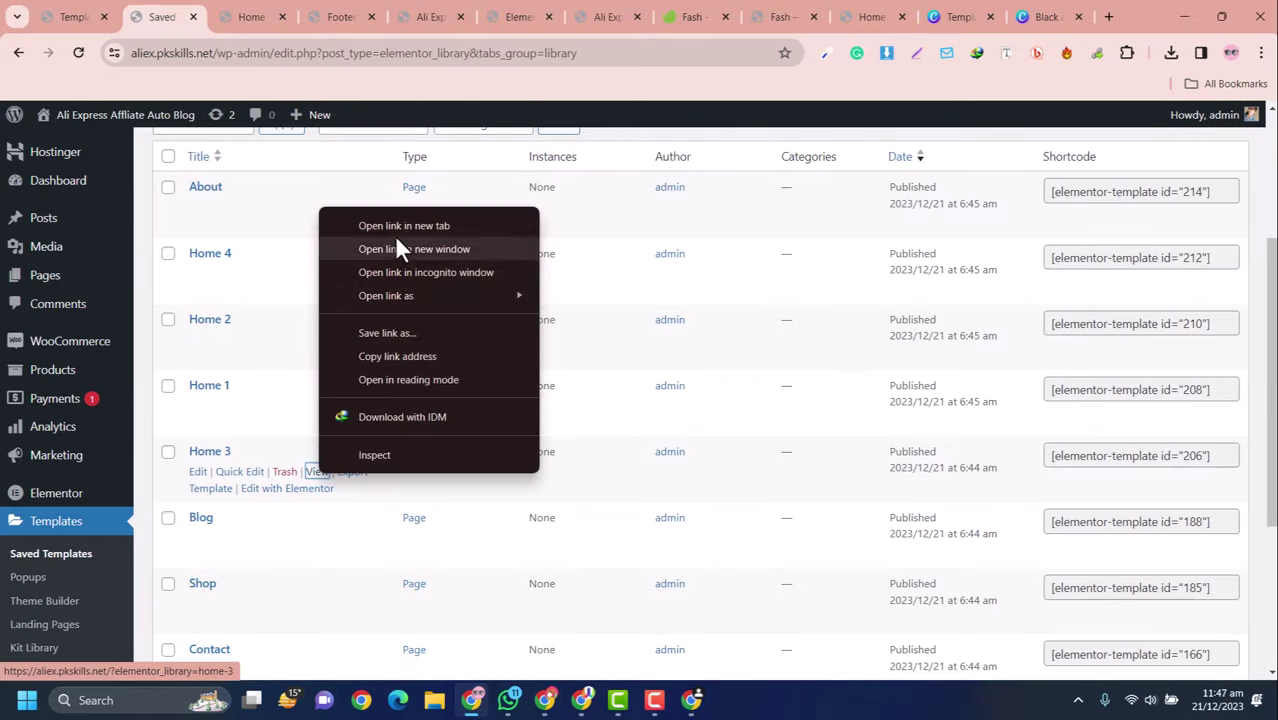
click(364, 227)
click(231, 6)
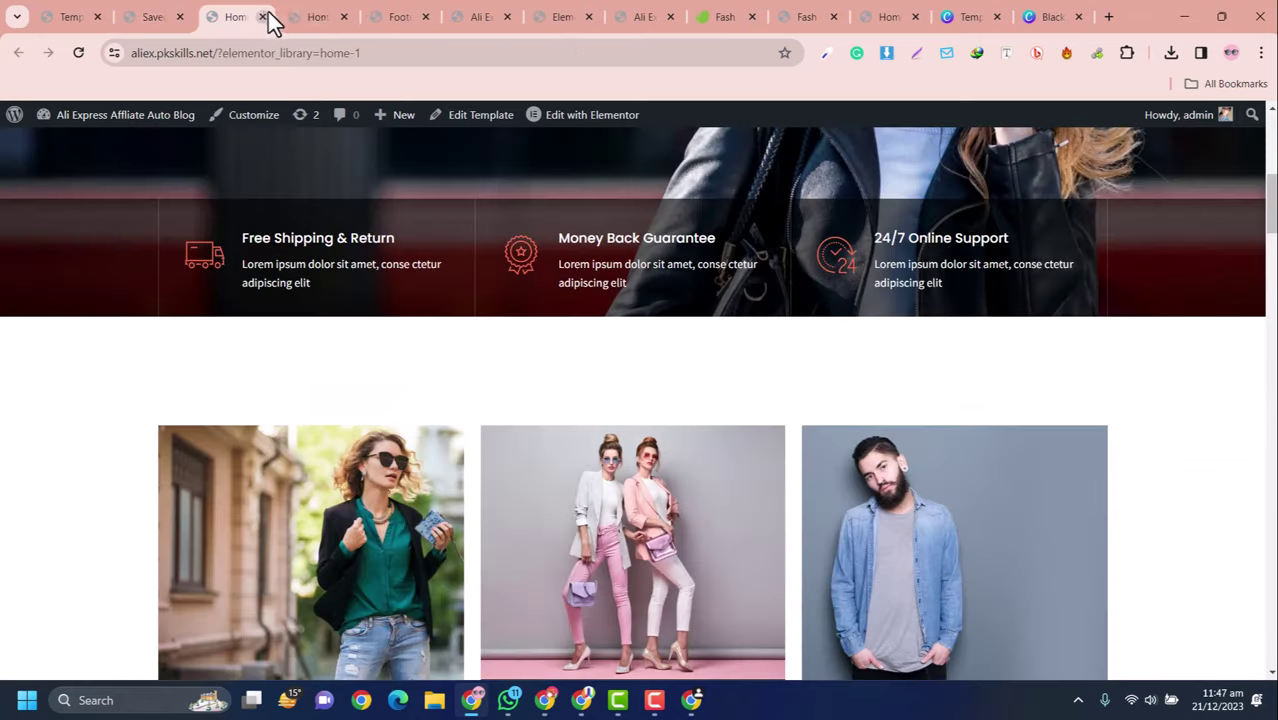
click(294, 16)
scroll(690, 345, down, 9)
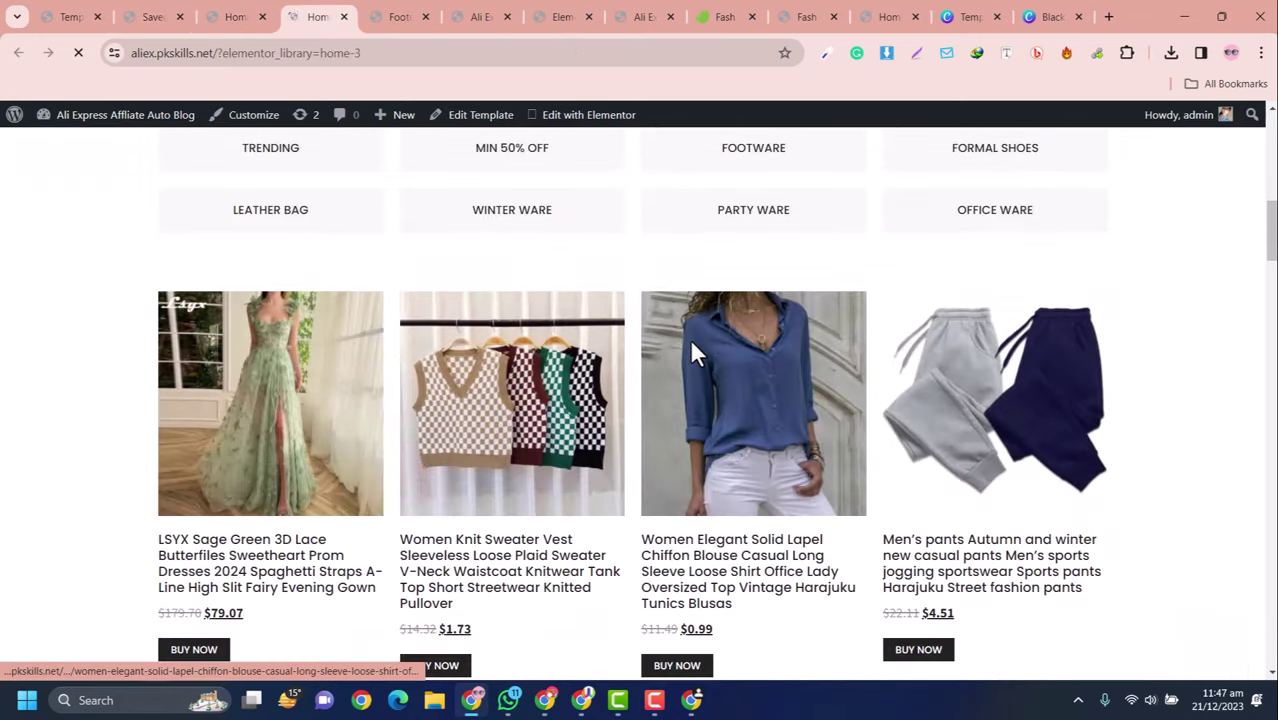
scroll(690, 345, up, 5)
scroll(430, 340, down, 5)
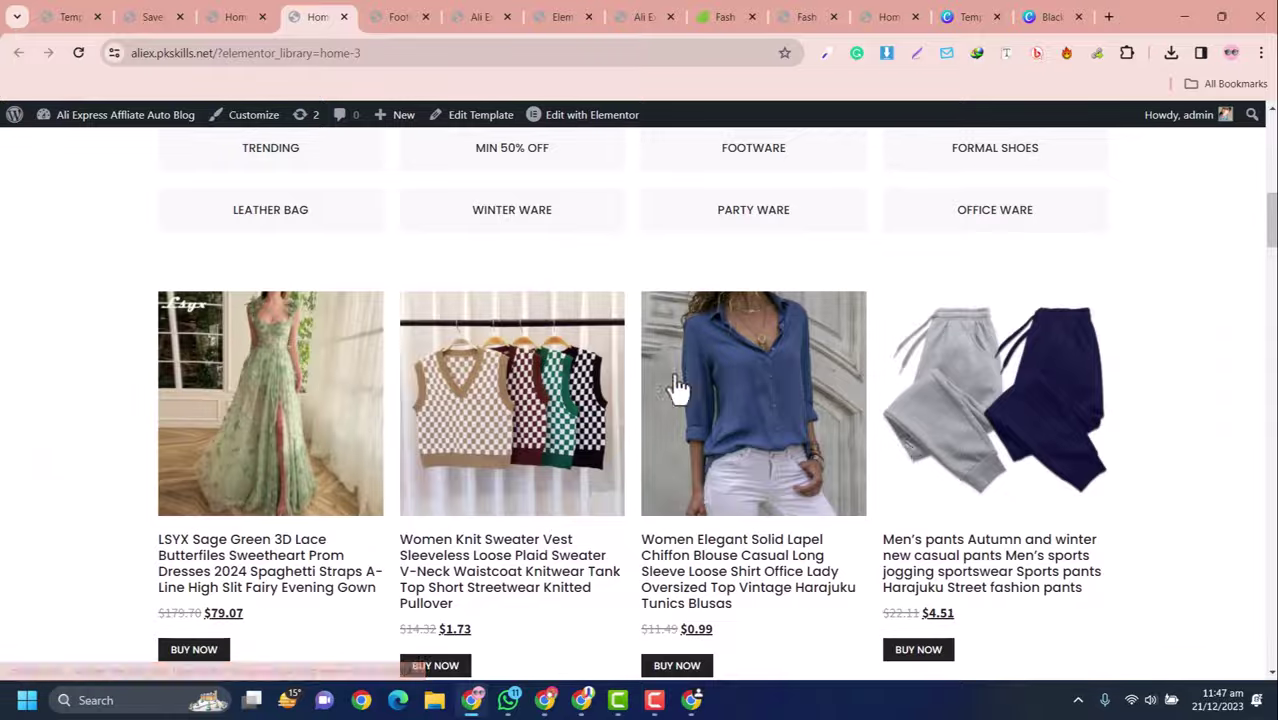
scroll(850, 430, down, 8)
scroll(824, 449, up, 8)
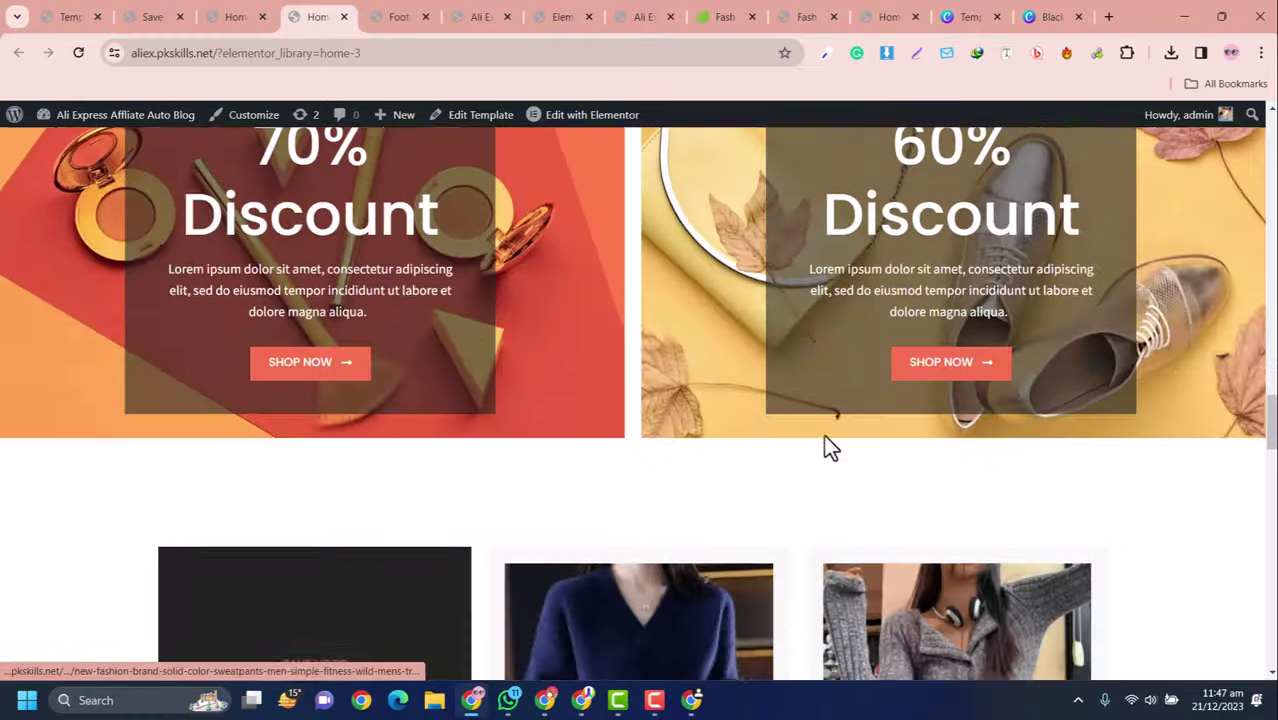
scroll(824, 449, down, 4)
scroll(650, 386, up, 4)
scroll(655, 395, up, 3)
scroll(1110, 428, down, 10)
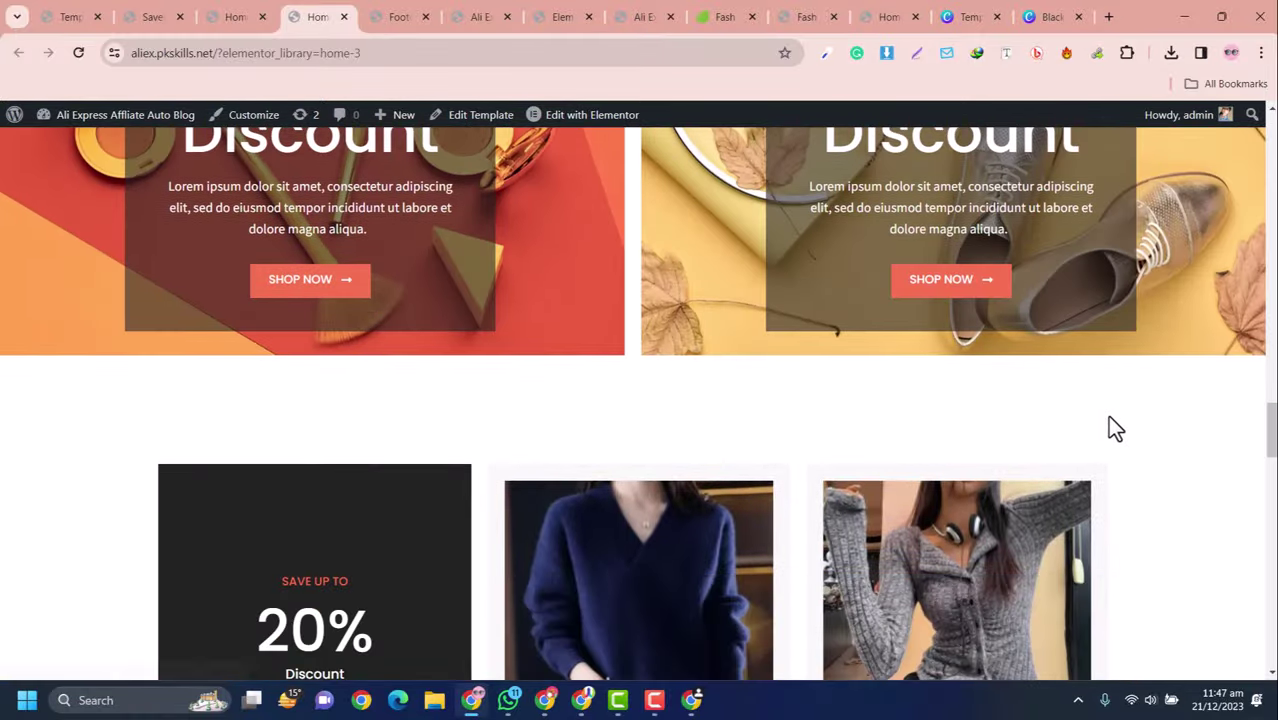
scroll(1115, 432, down, 10)
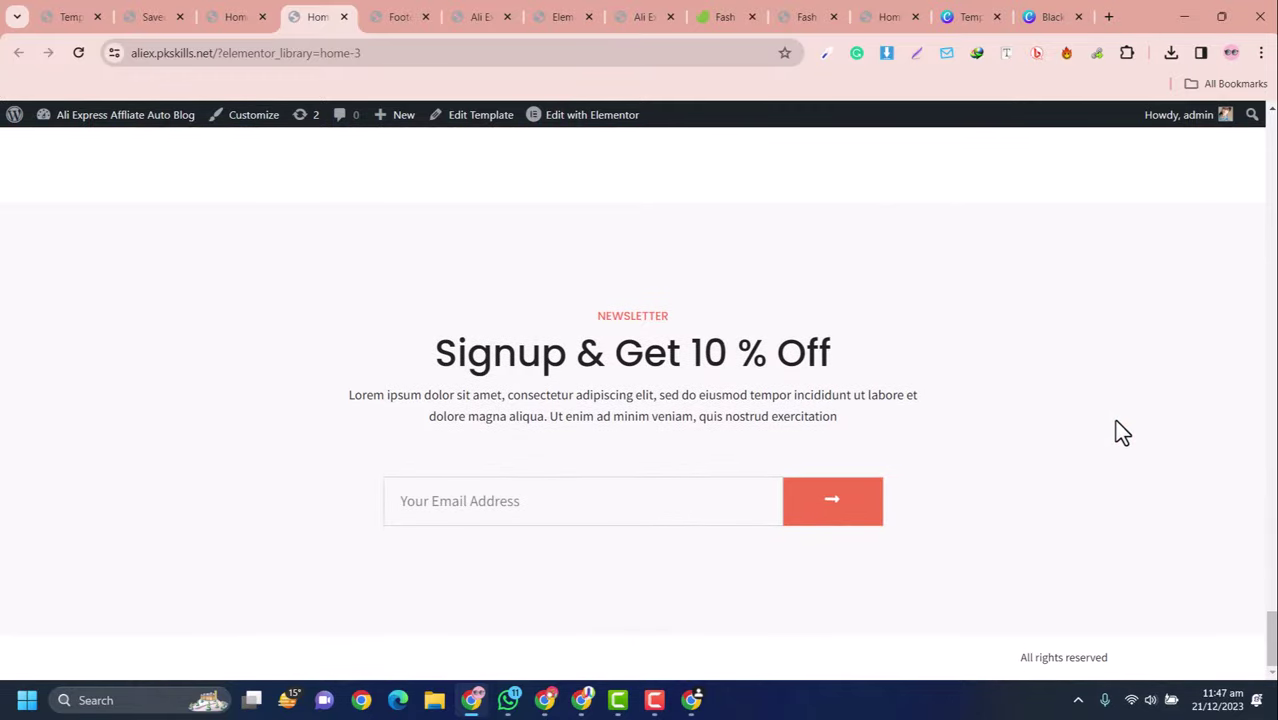
scroll(592, 415, up, 10)
scroll(592, 415, up, 15)
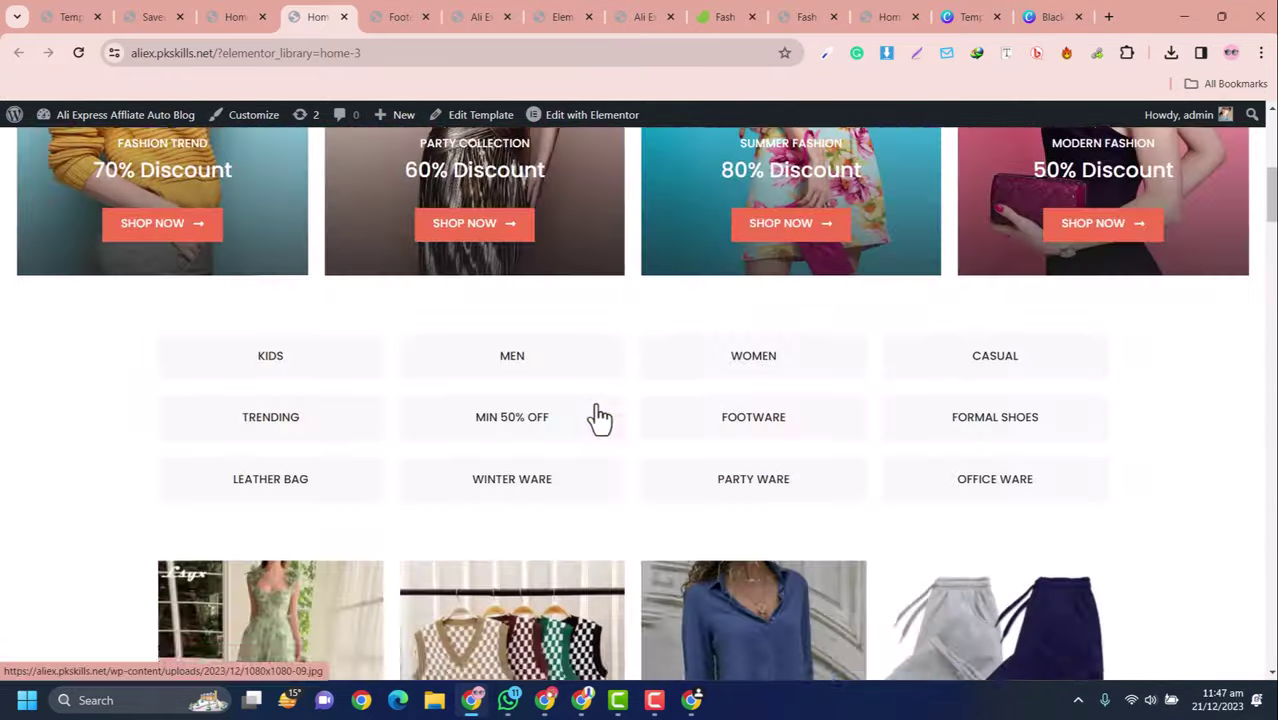
scroll(595, 416, down, 5)
scroll(598, 420, up, 10)
scroll(565, 423, down, 7)
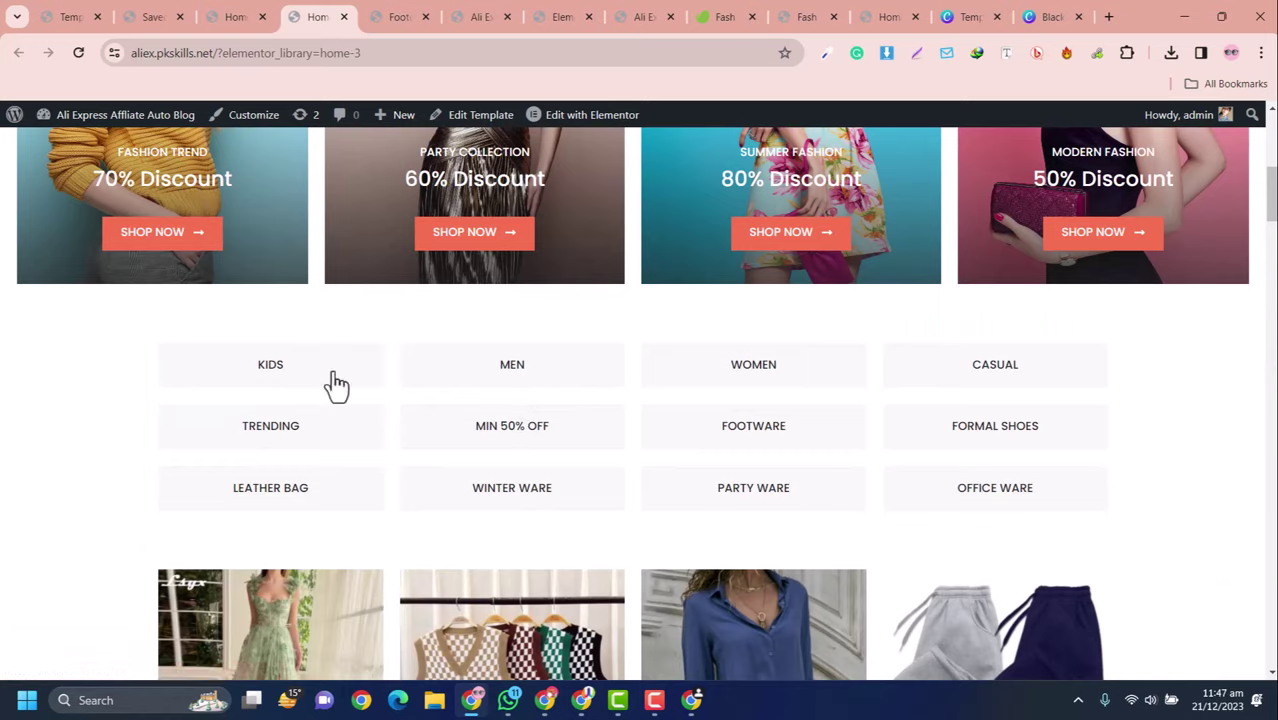
scroll(913, 385, up, 3)
scroll(862, 391, down, 3)
scroll(862, 391, up, 5)
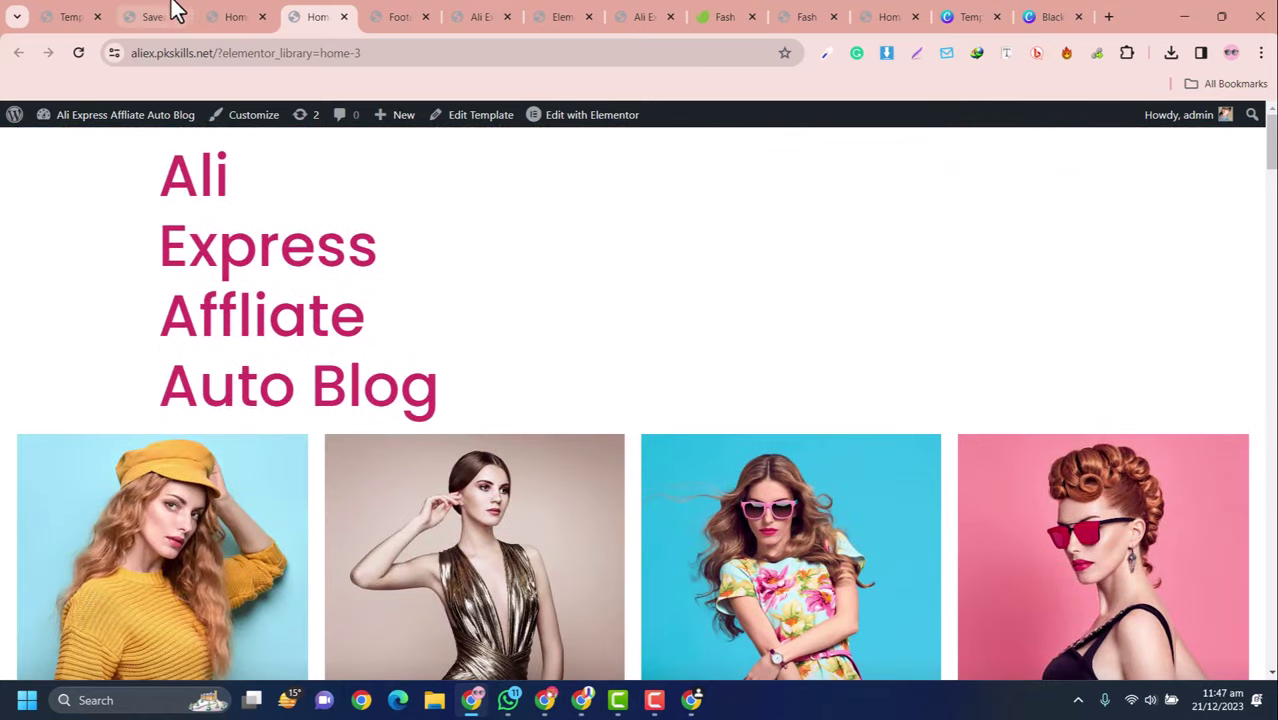
Step: Glance at the Home 1 preview again, then go back to the Saved Templates list
click(228, 16)
scroll(760, 590, down, 12)
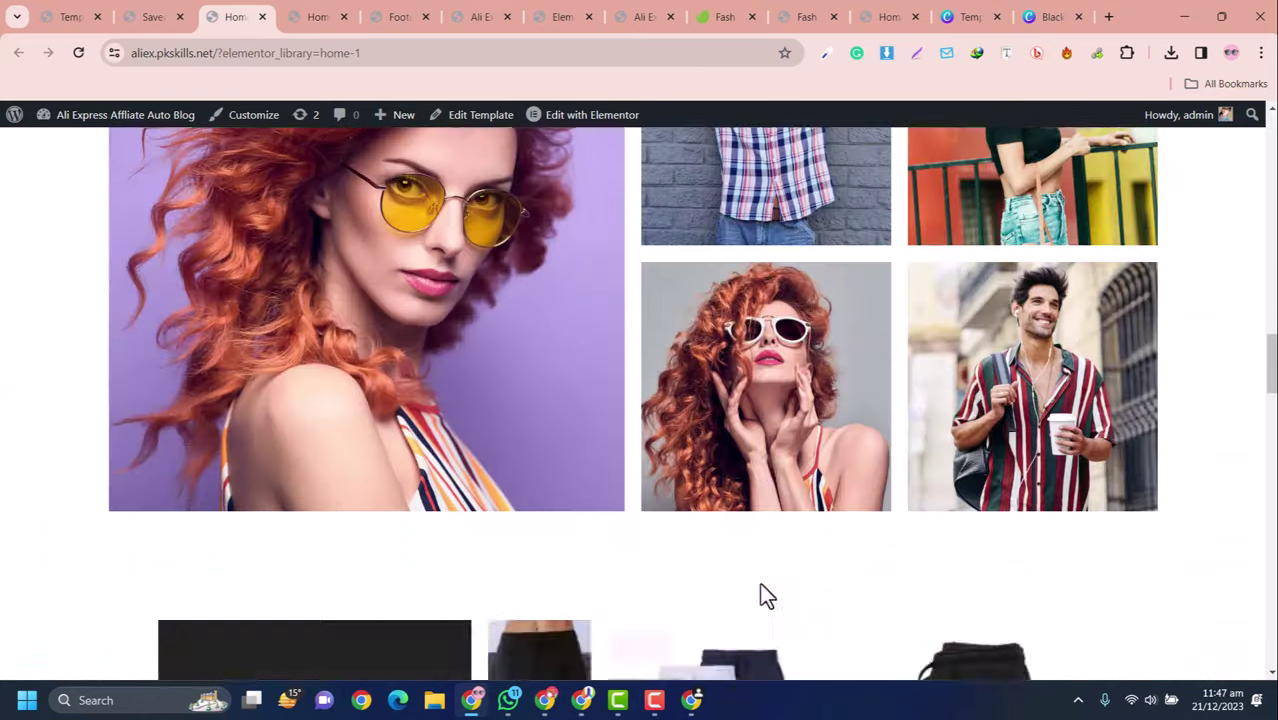
scroll(762, 590, down, 15)
click(176, 12)
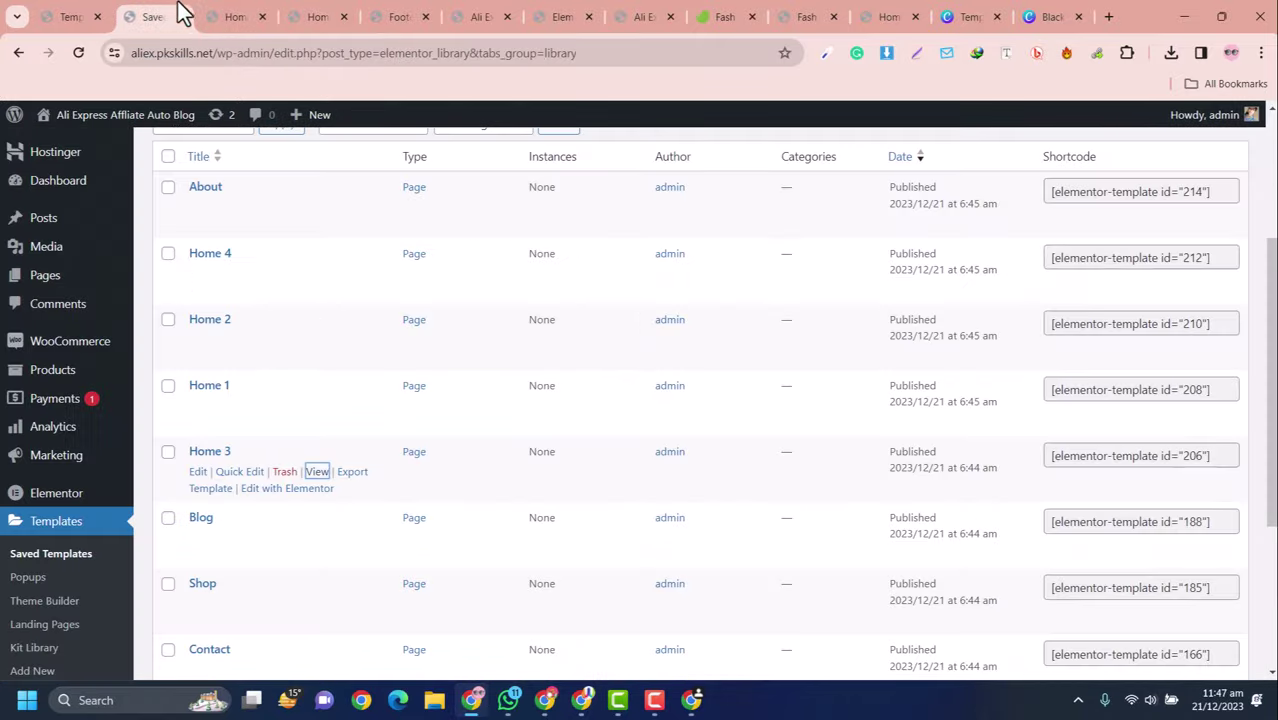
scroll(578, 345, down, 3)
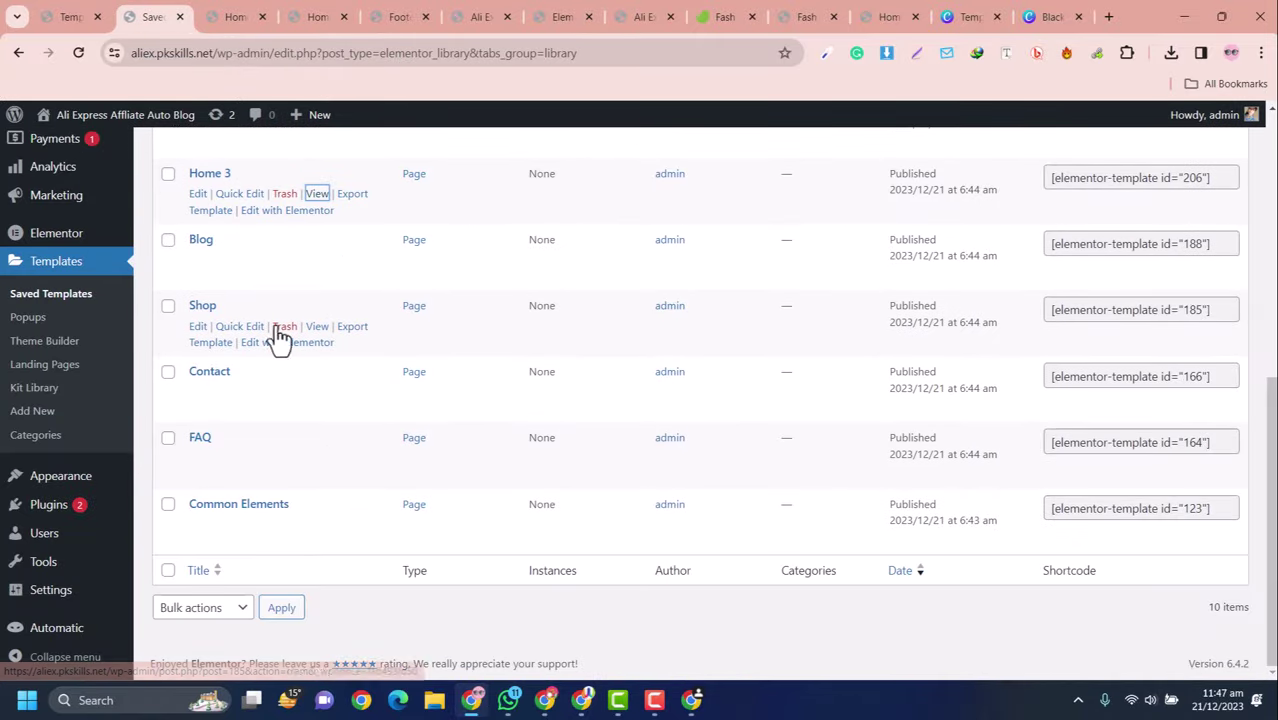
Step: Go to Pages > All Pages
click(88, 295)
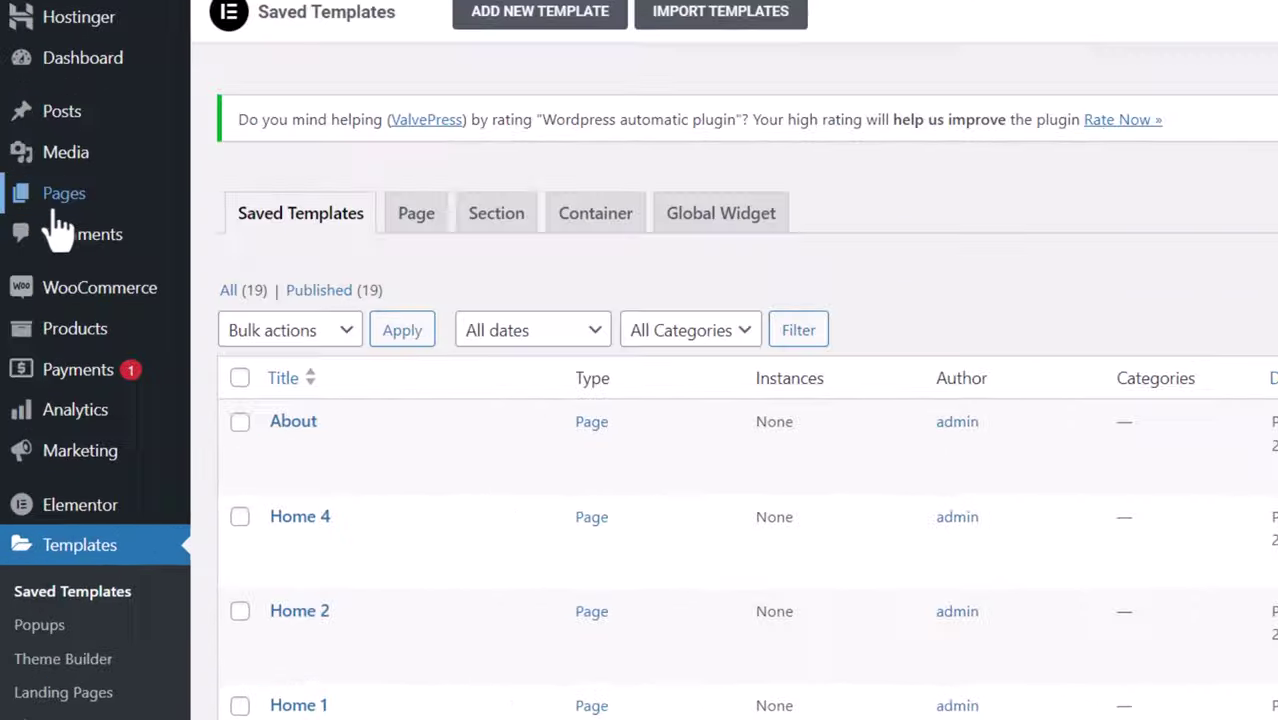
mouse_move(93, 207)
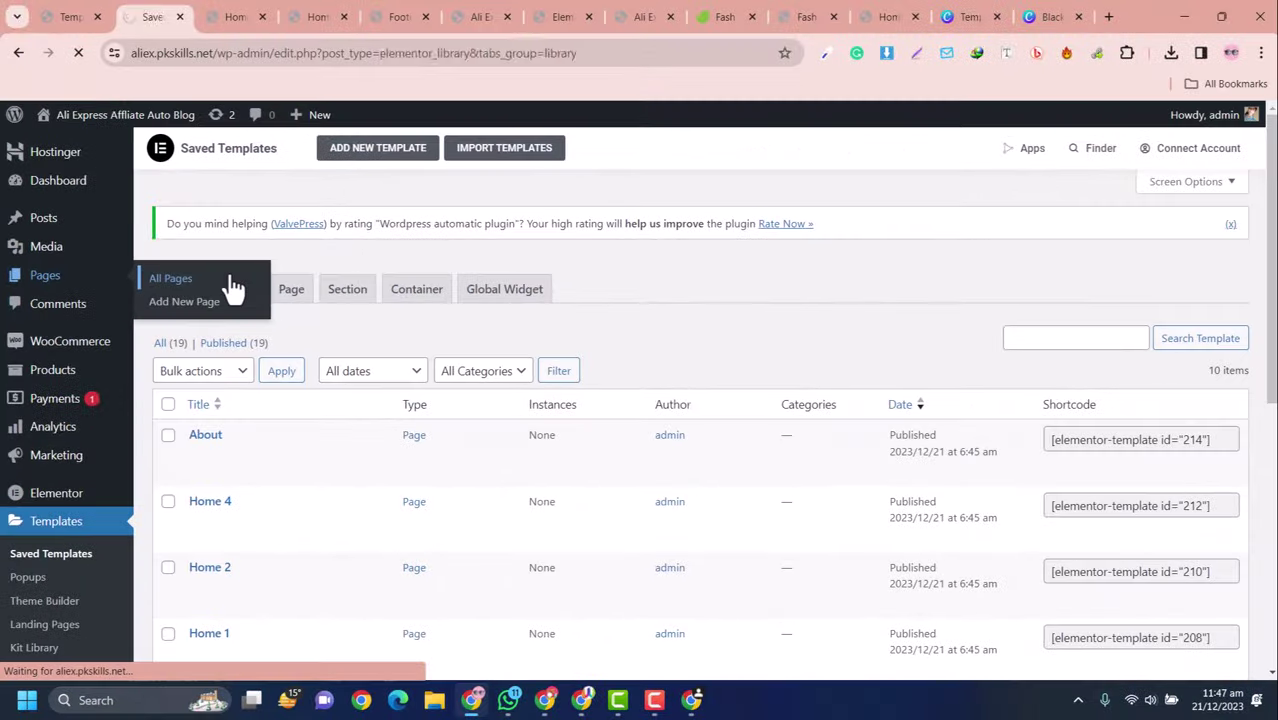
click(305, 201)
scroll(717, 415, down, 2)
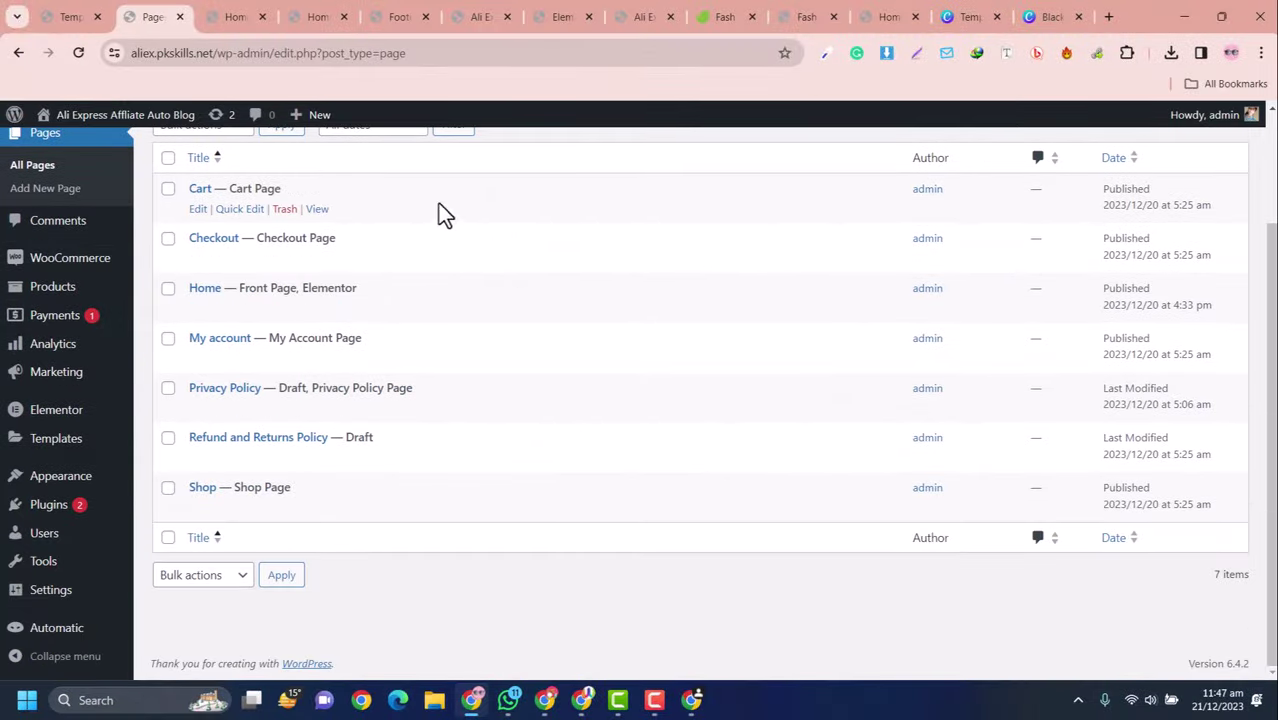
scroll(633, 405, up, 2)
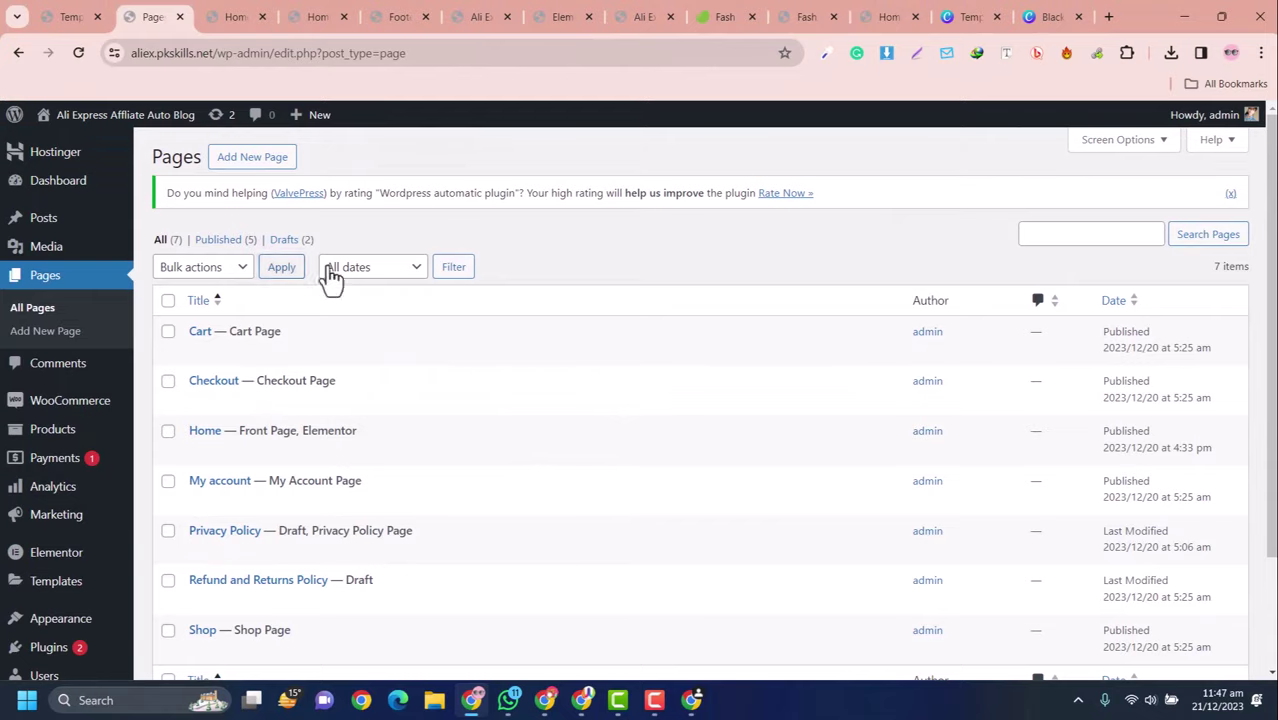
Step: Add a new page titled 'Landing Page' and publish it
click(251, 159)
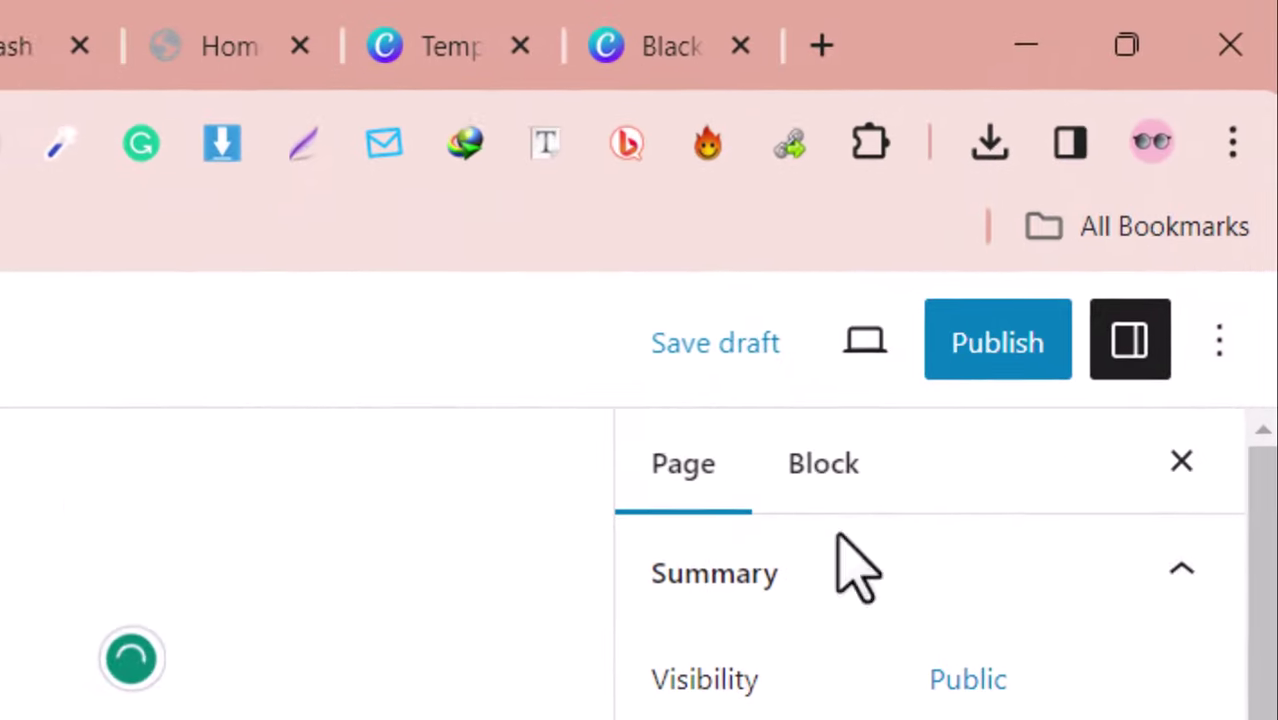
click(985, 375)
click(845, 370)
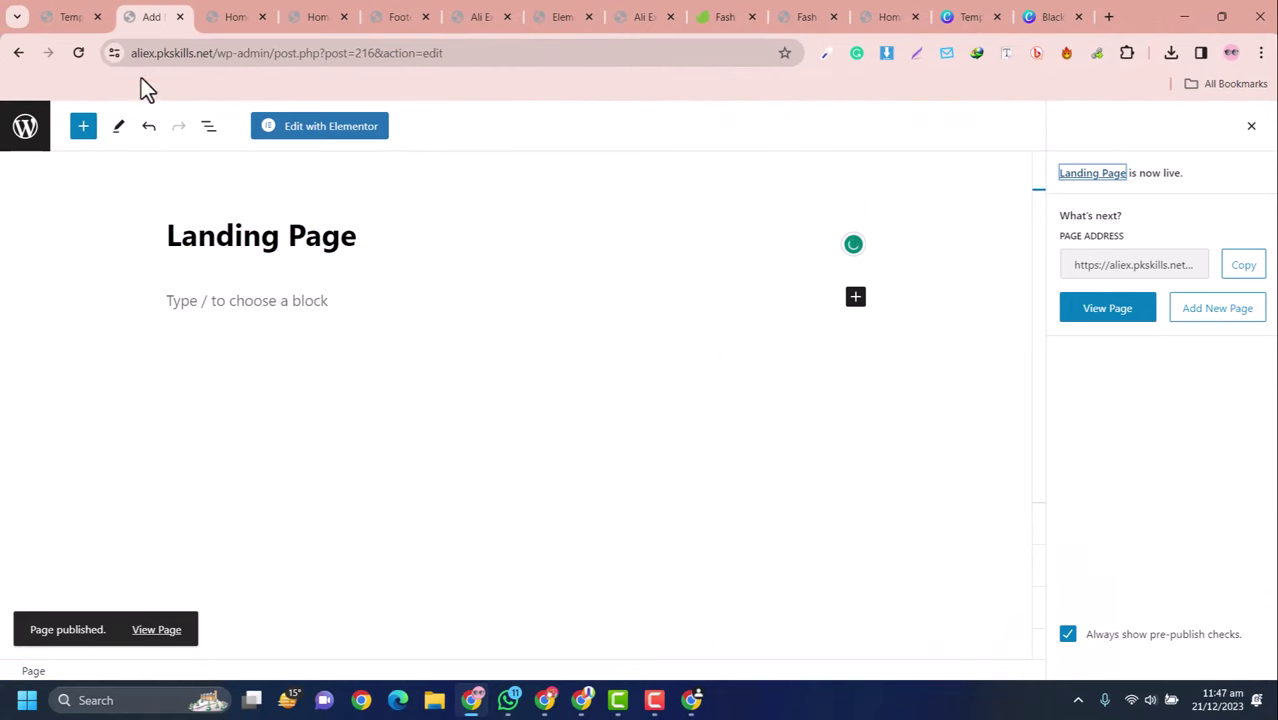
click(73, 18)
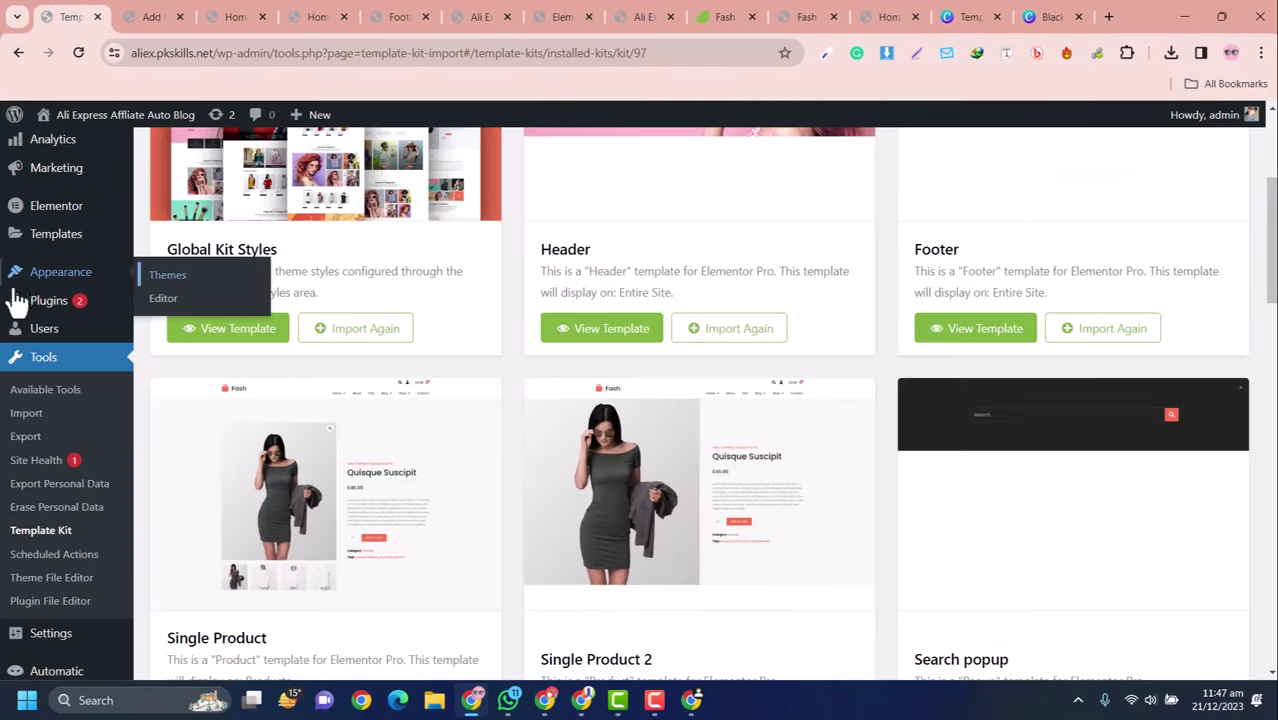
Step: In Settings > Reading, choose Landing Page as the homepage and save the changes
scroll(117, 330, down, 5)
scroll(103, 337, up, 2)
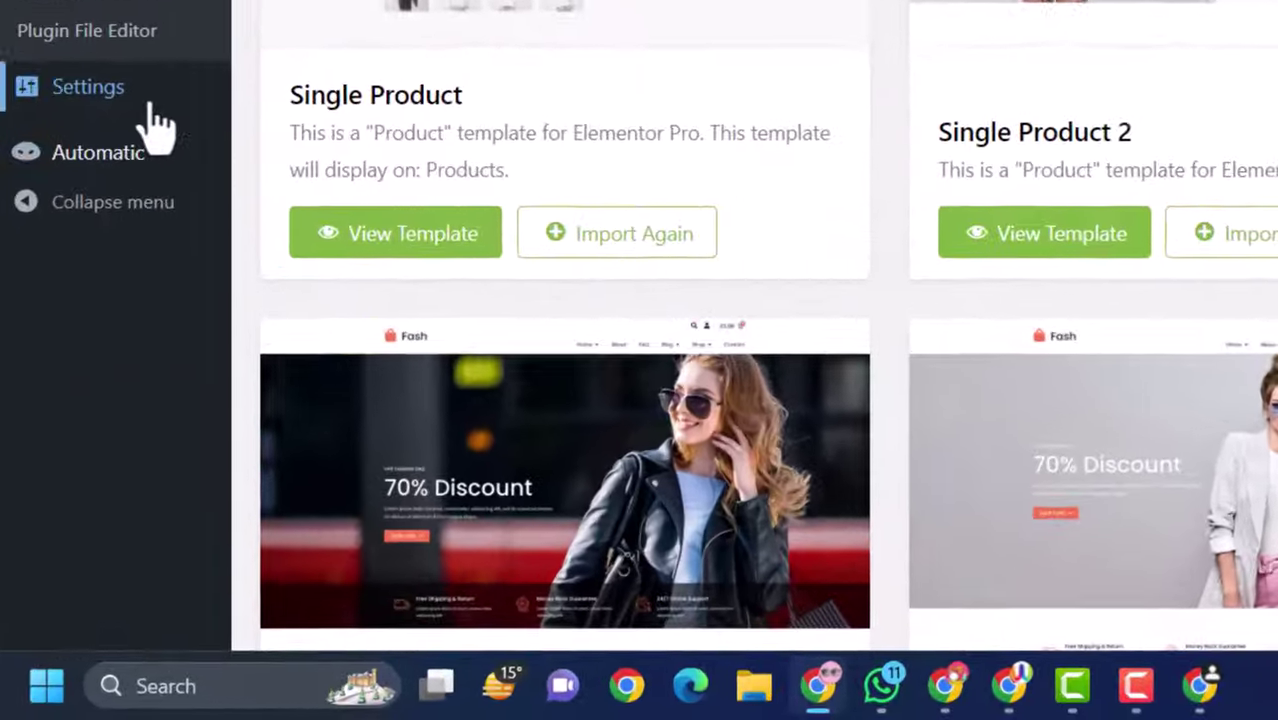
mouse_move(100, 330)
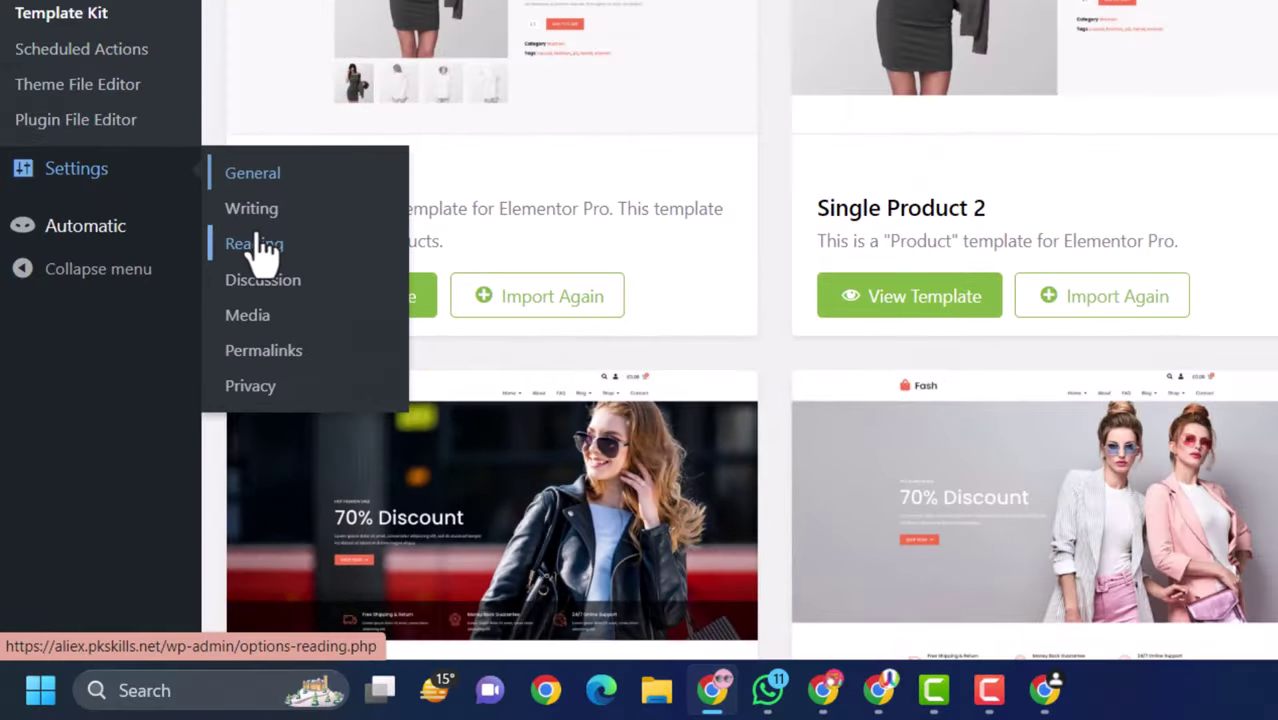
click(265, 173)
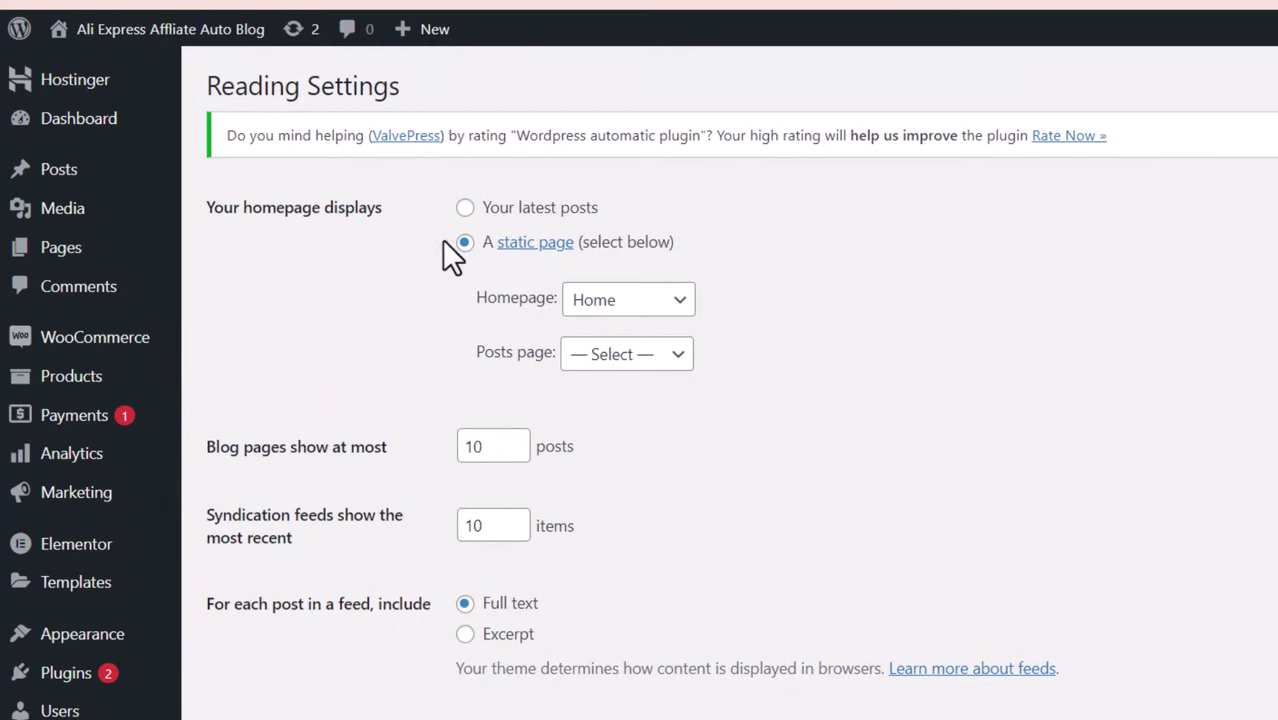
click(615, 300)
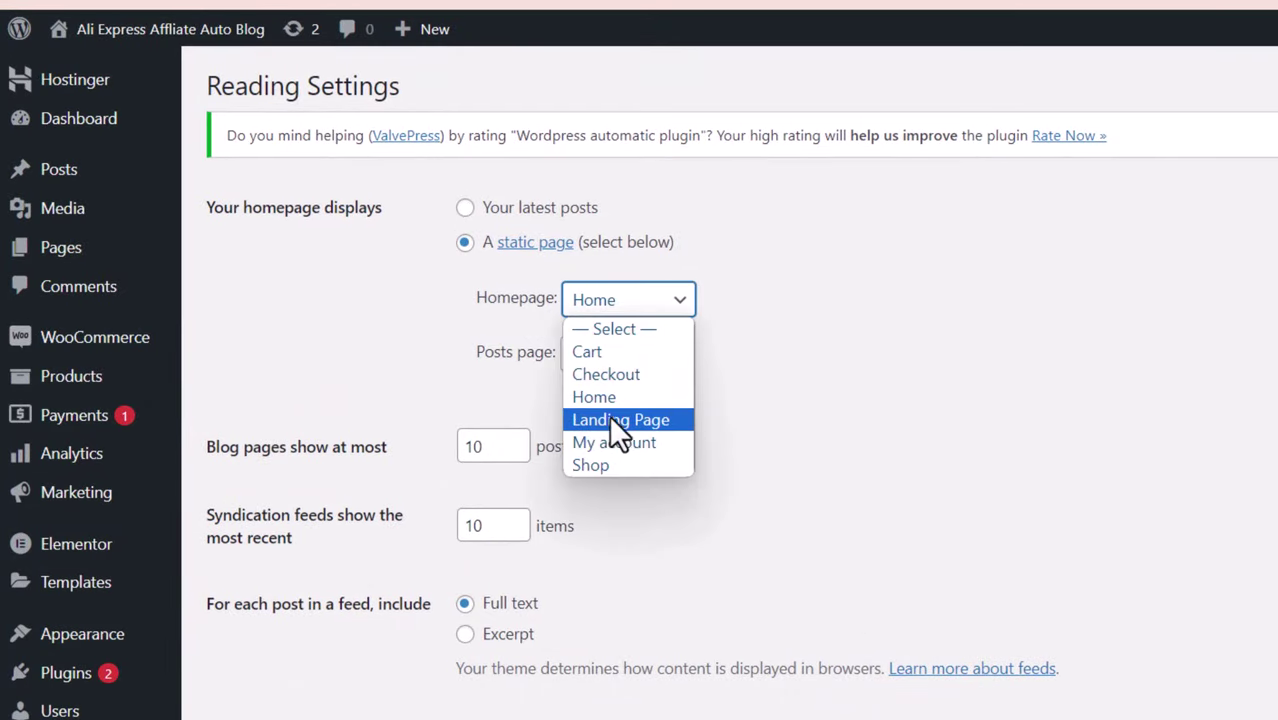
click(619, 420)
scroll(328, 542, down, 3)
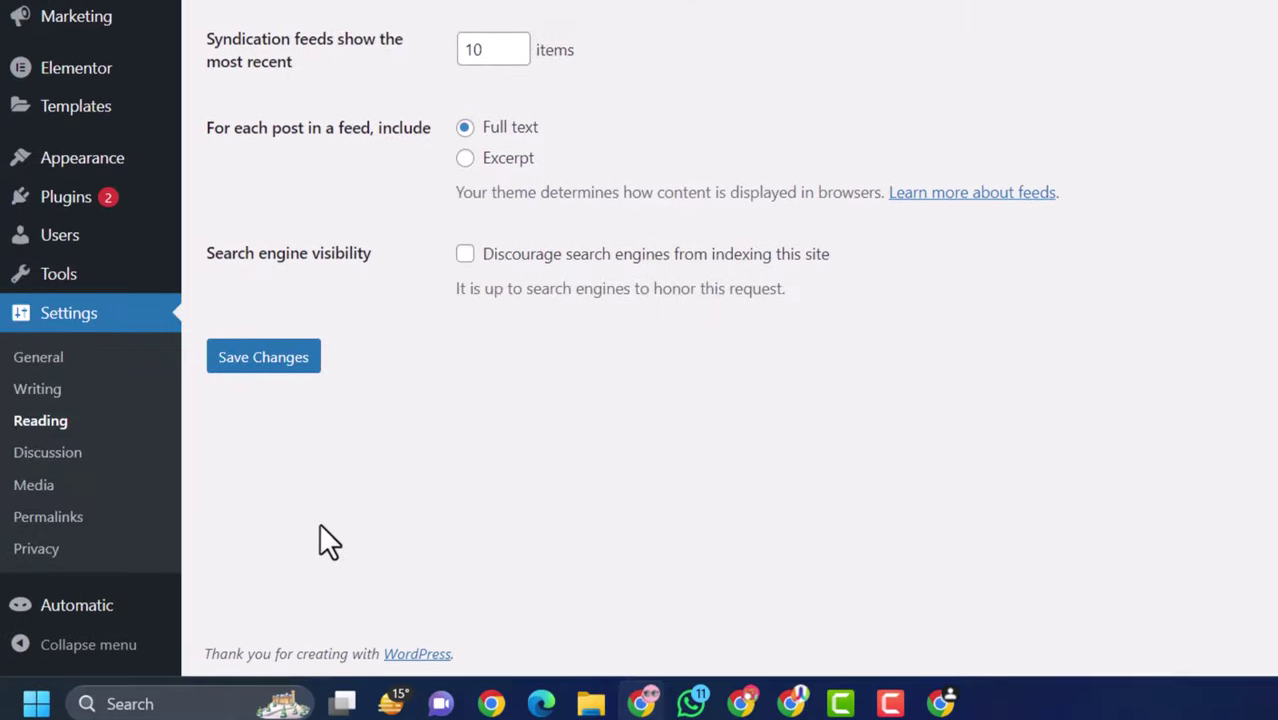
click(200, 450)
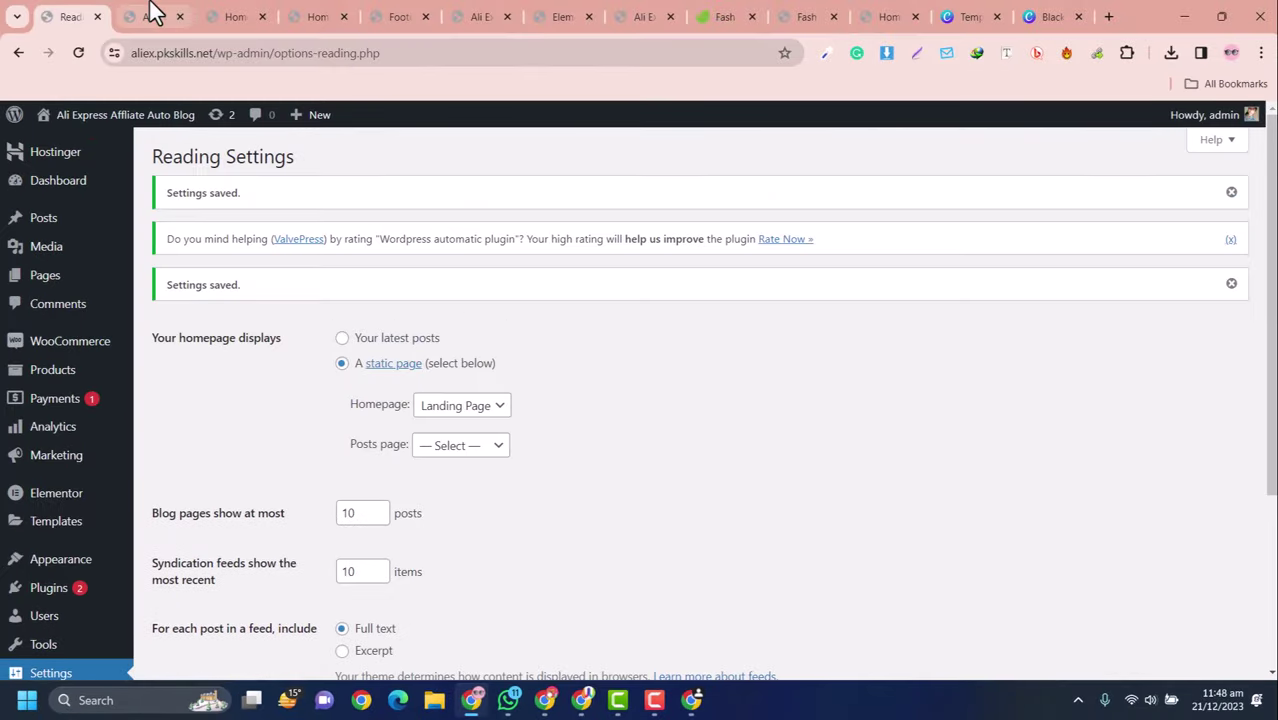
click(153, 16)
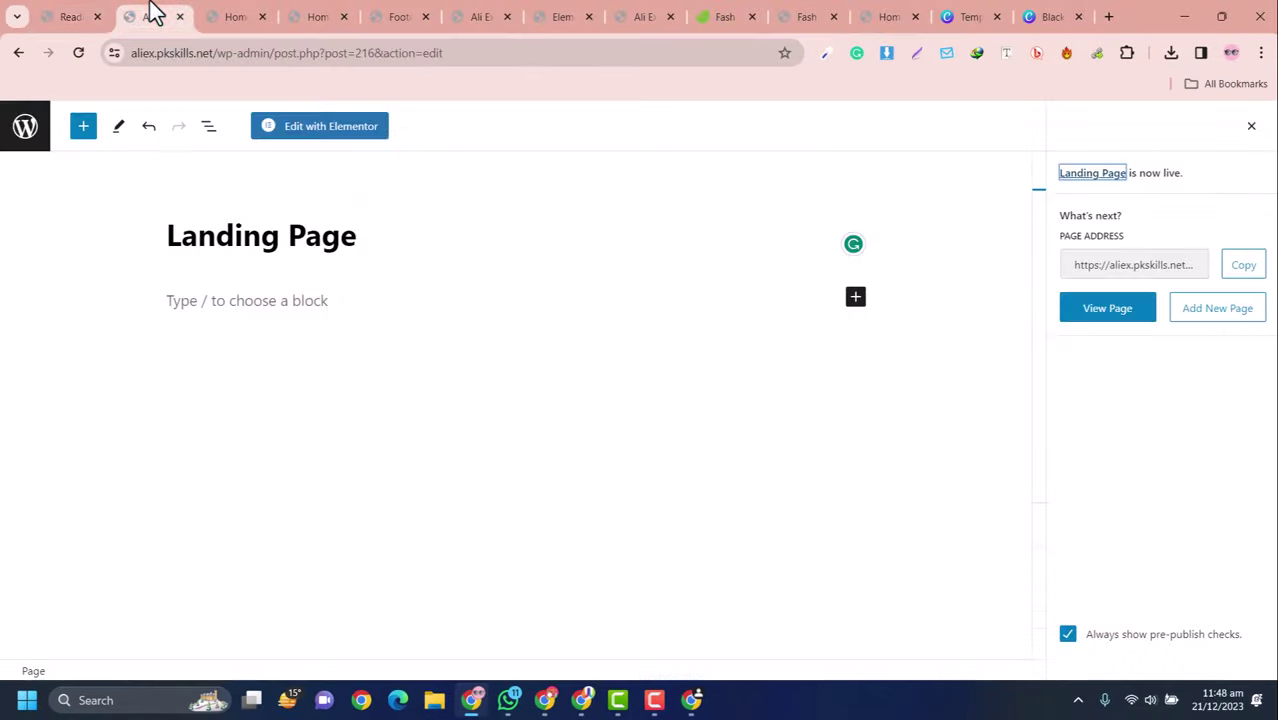
Step: Open Landing Page in the Elementor builder and close the Navigator panel
click(287, 303)
click(79, 53)
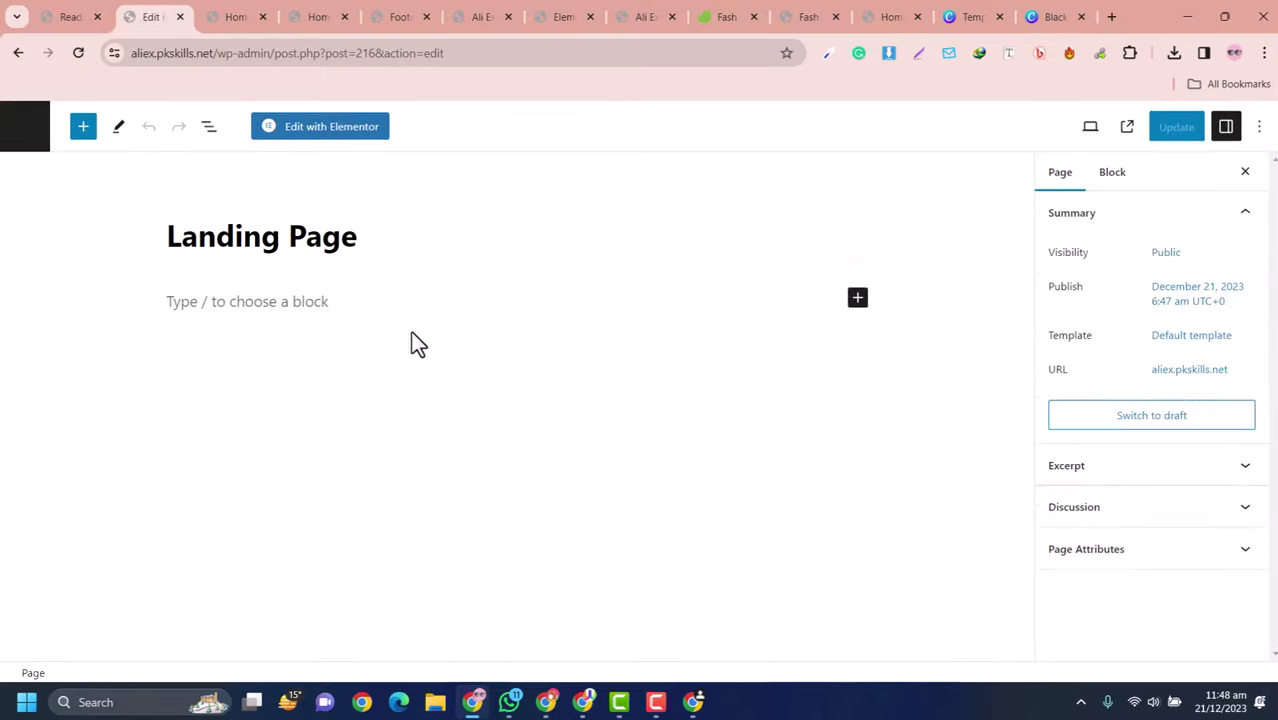
click(522, 292)
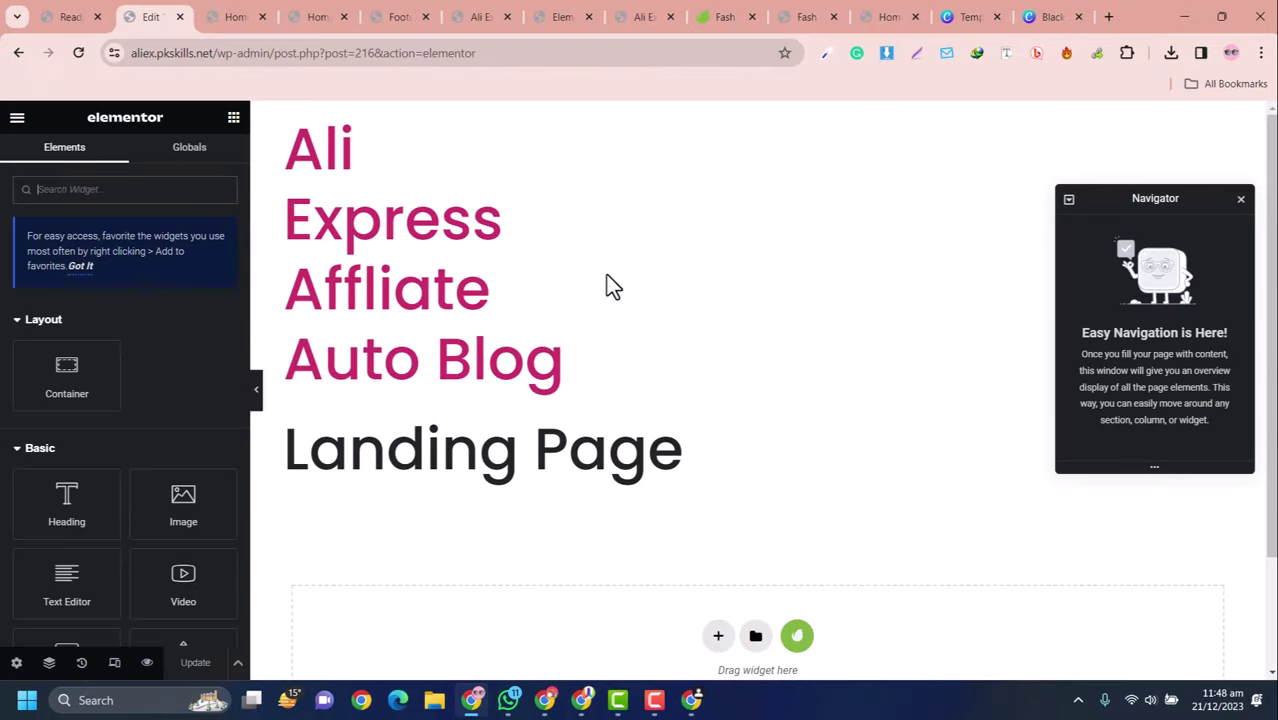
scroll(612, 287, down, 2)
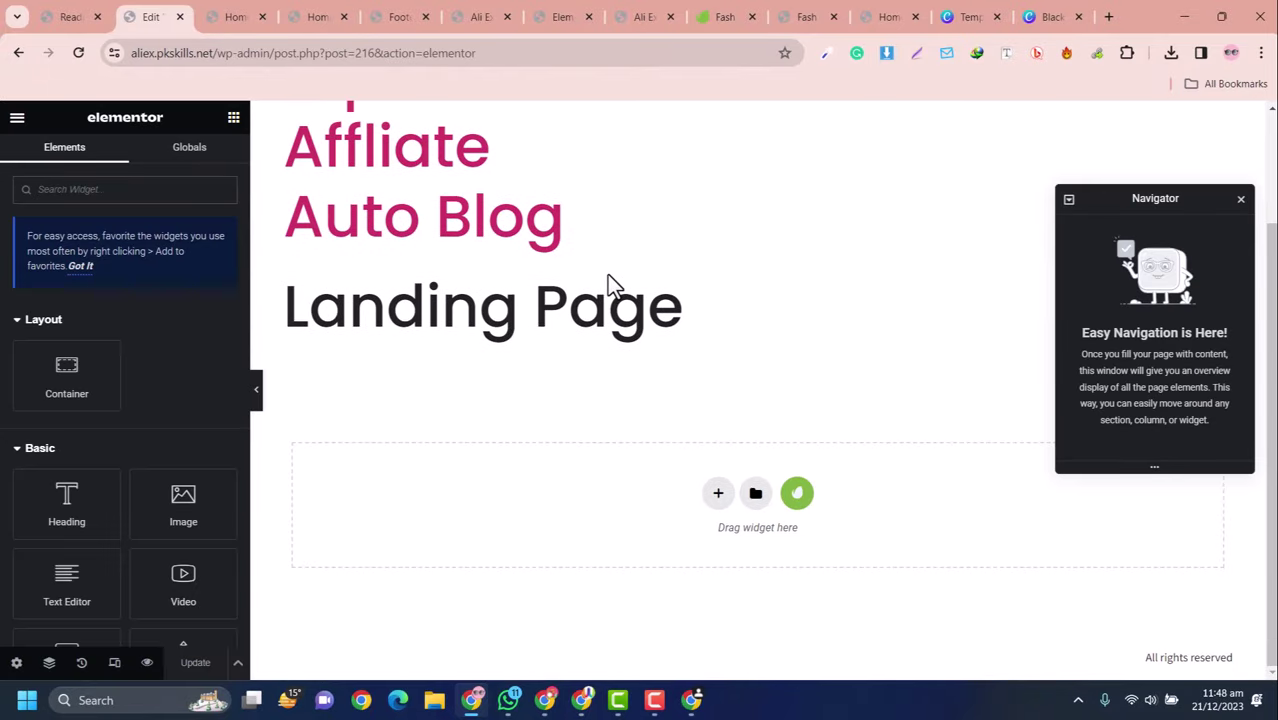
click(1240, 200)
scroll(556, 448, up, 2)
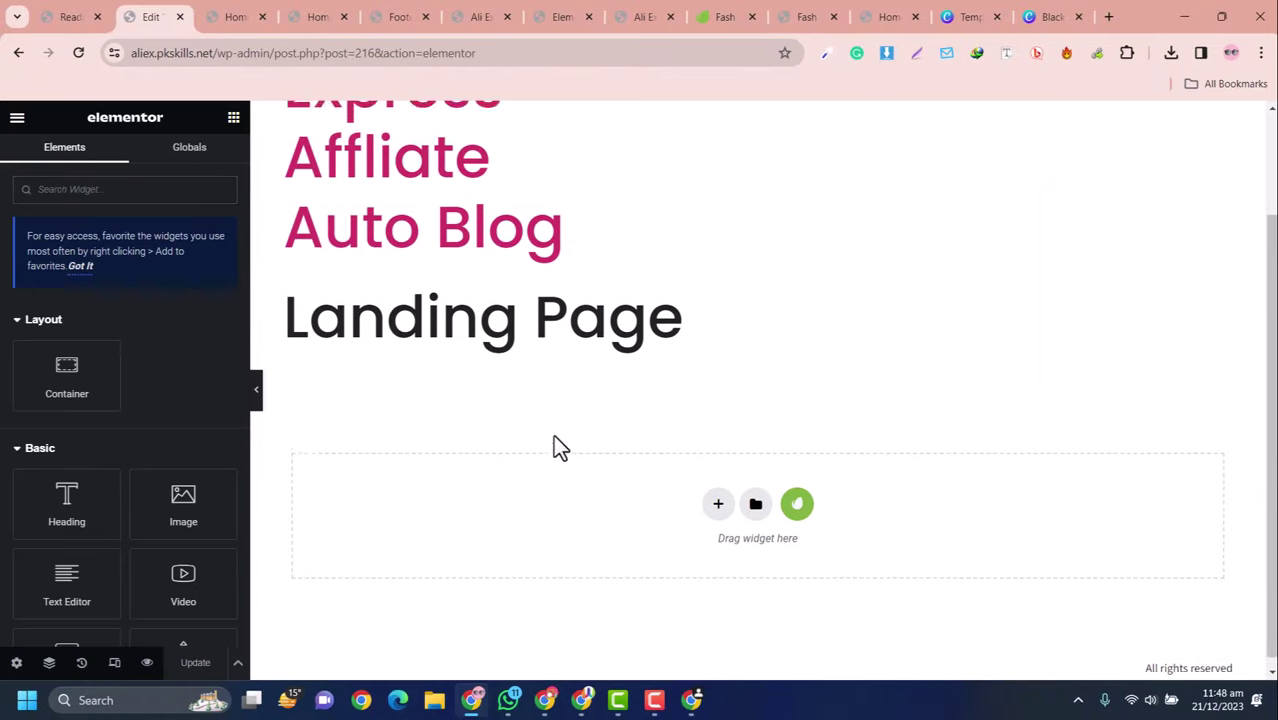
scroll(728, 414, down, 2)
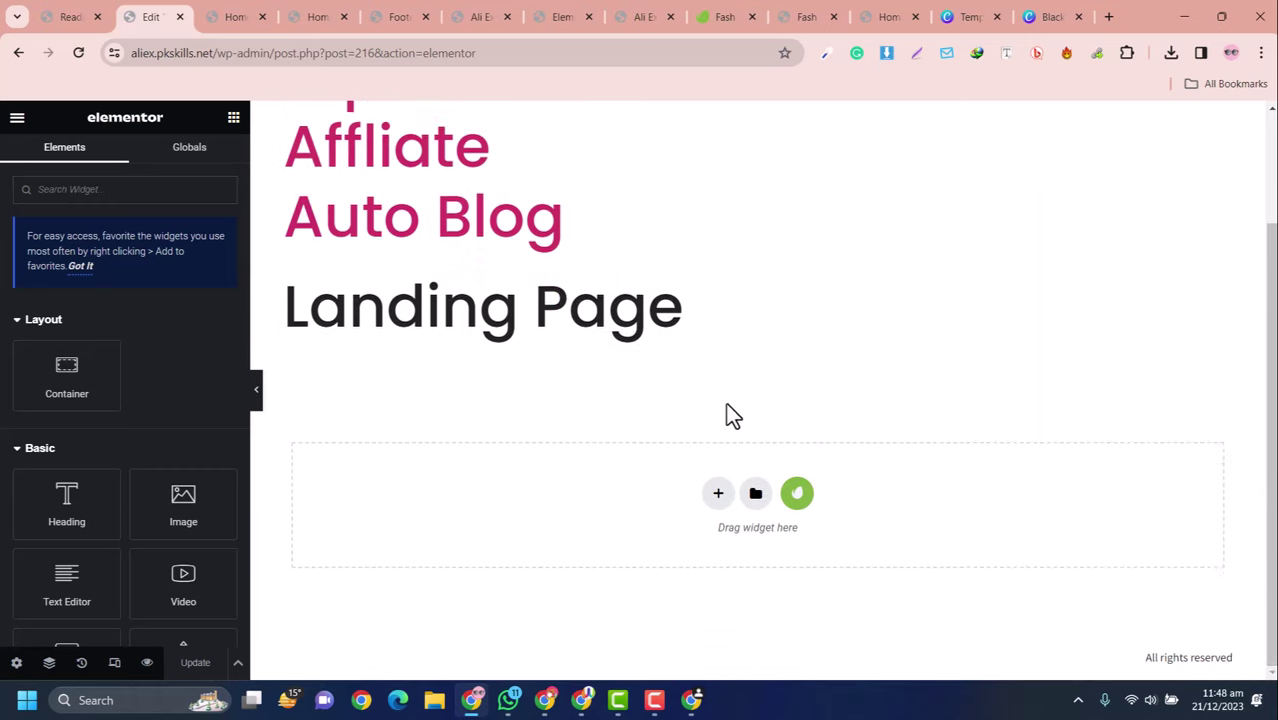
scroll(728, 414, up, 2)
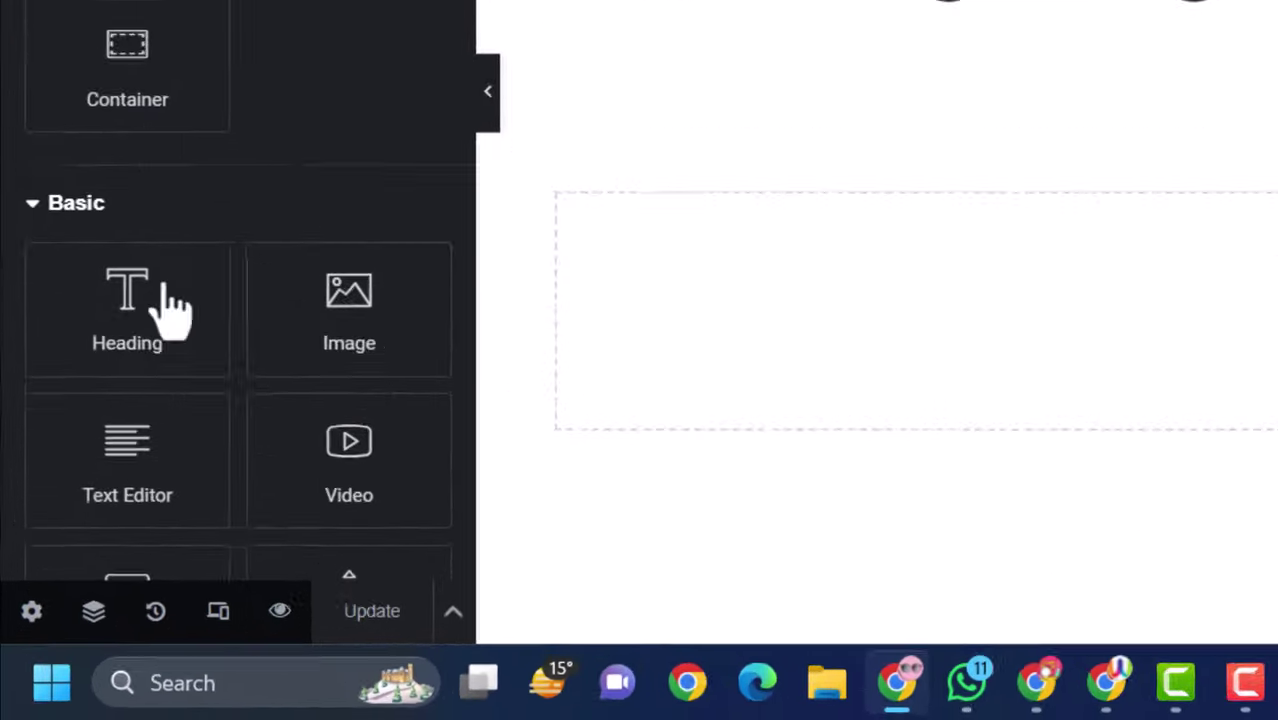
scroll(90, 520, down, 3)
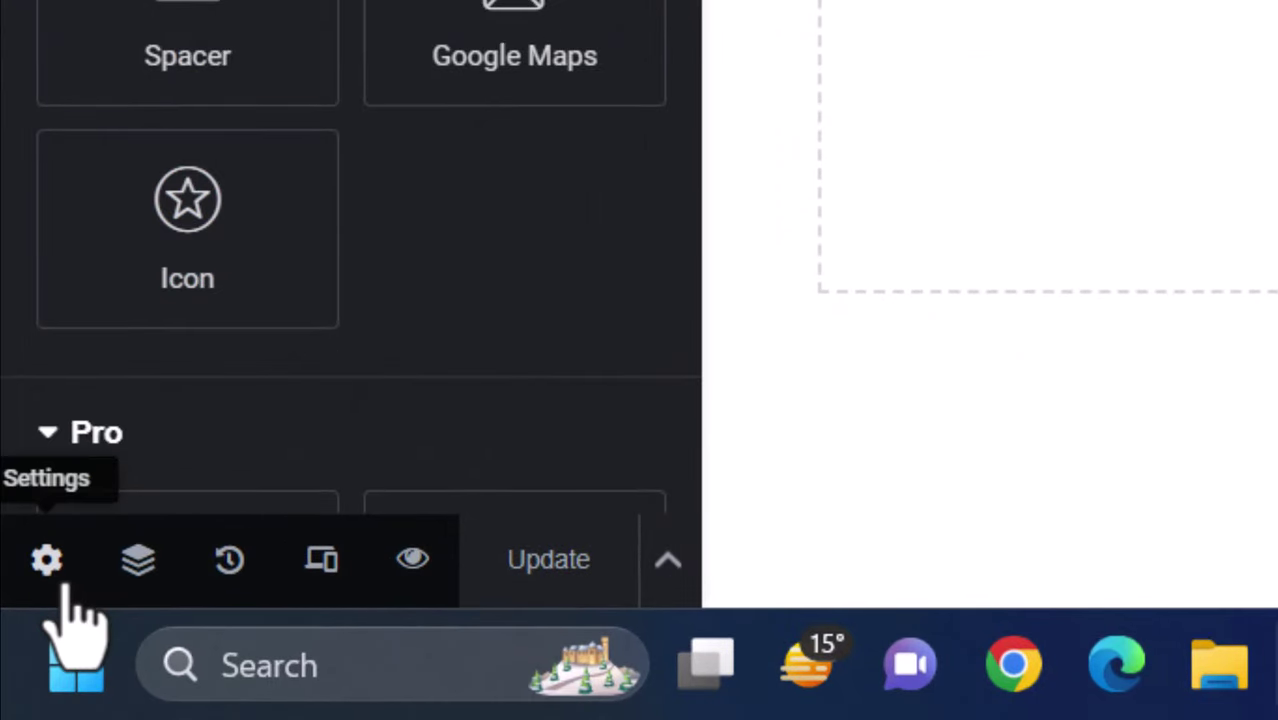
Step: Set the page layout to Elementor Full Width and update the page
click(47, 560)
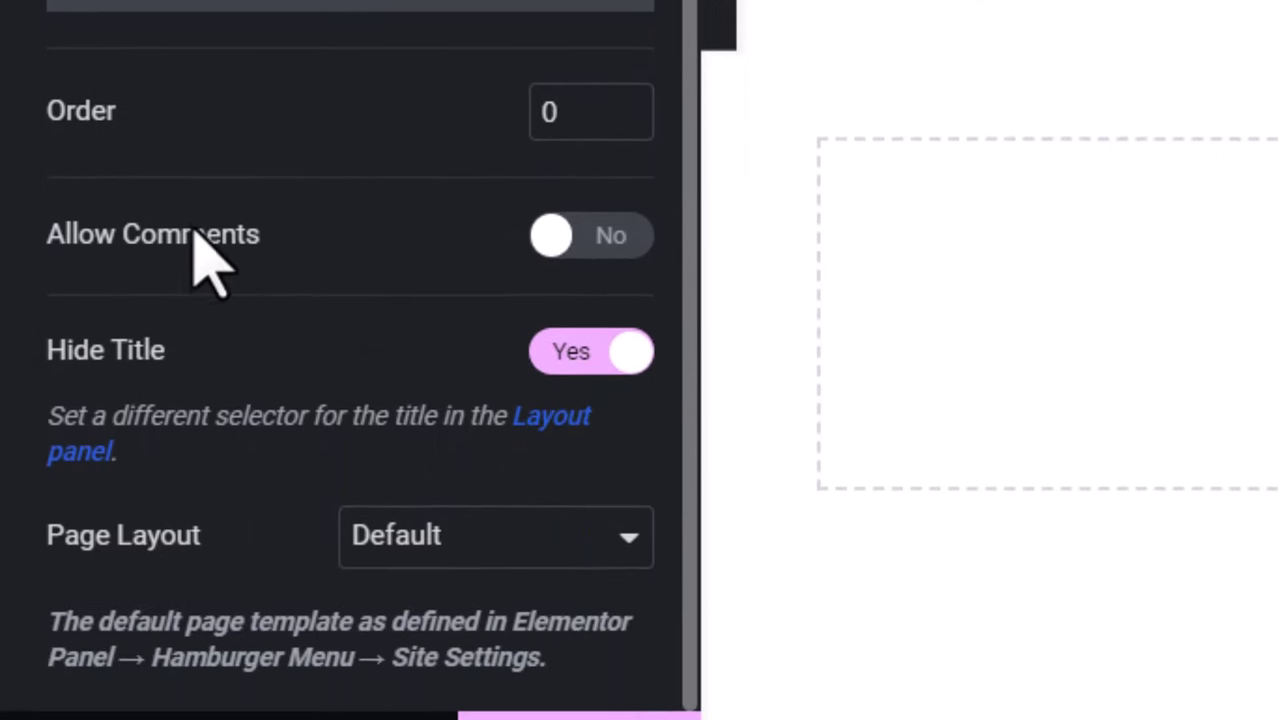
click(430, 662)
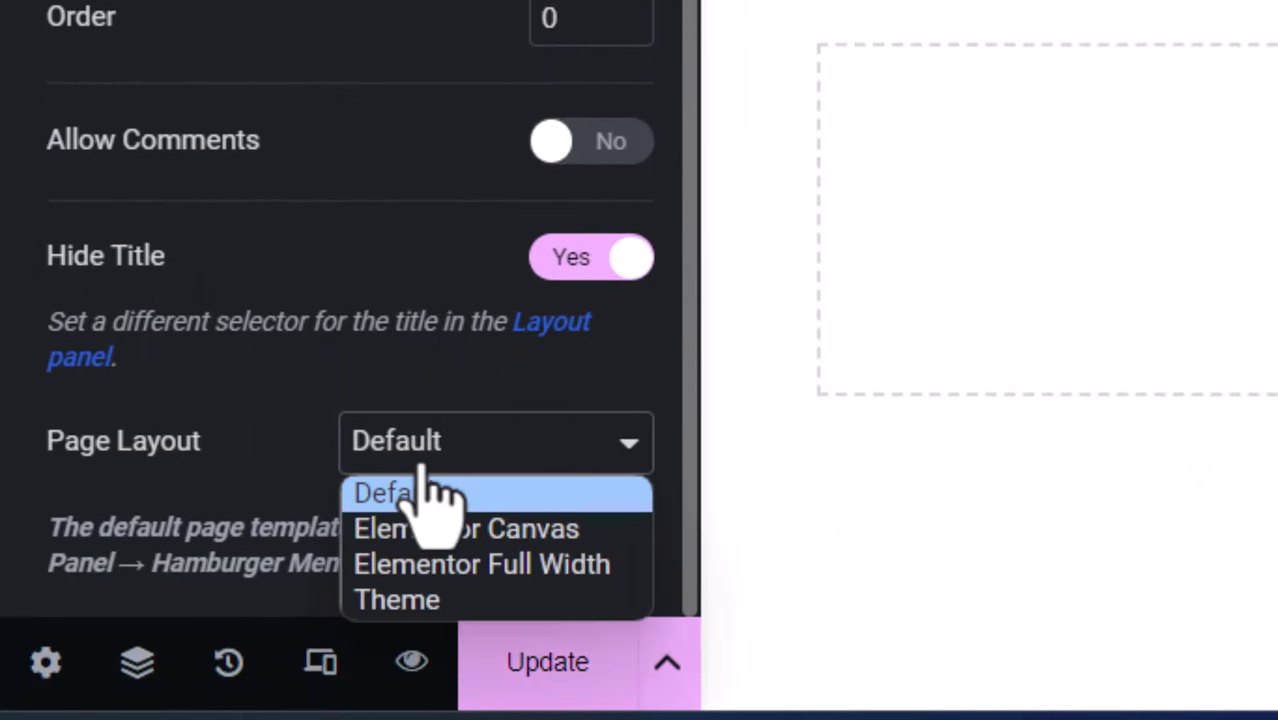
click(435, 565)
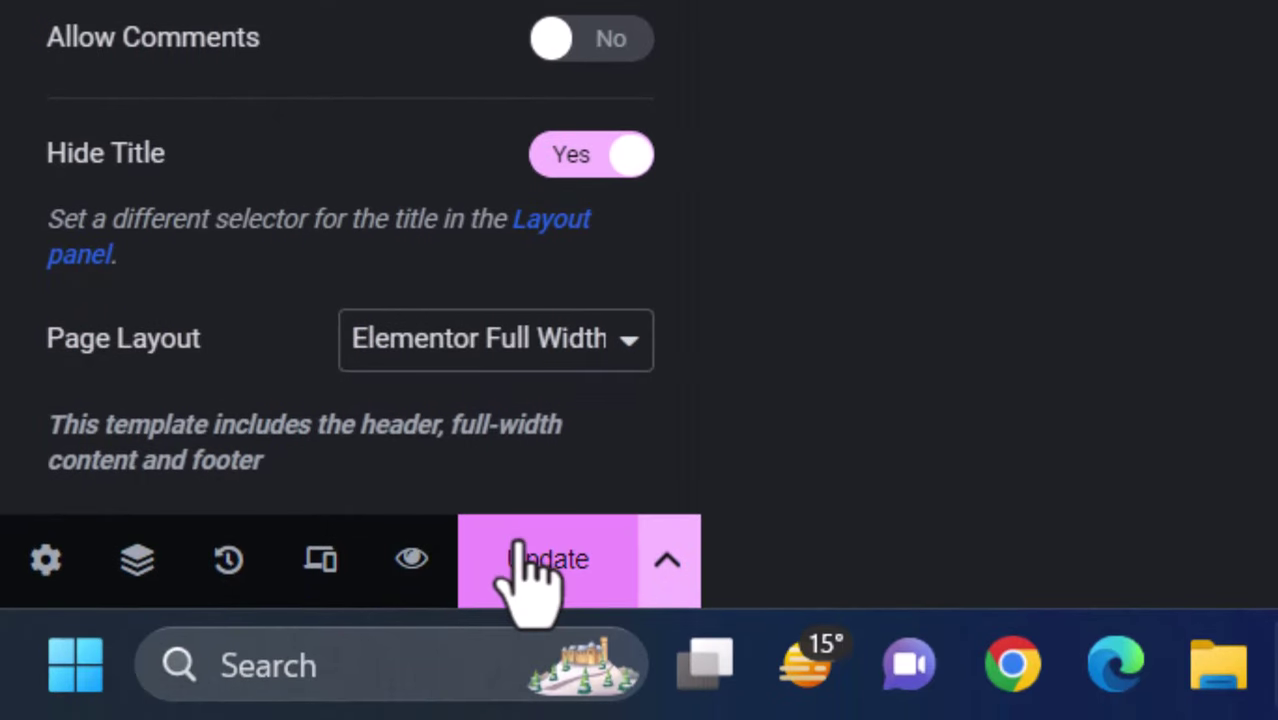
click(520, 555)
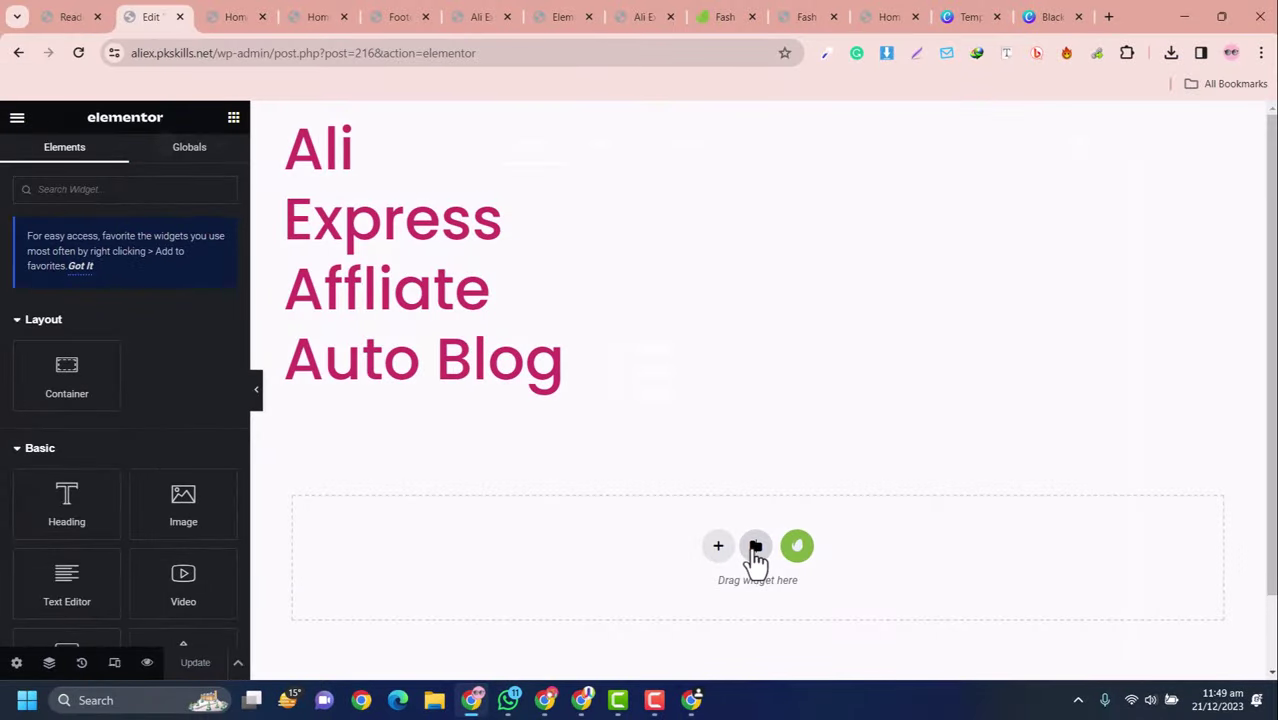
Step: Insert the saved Home 2 template into the page, applying its page settings
click(562, 394)
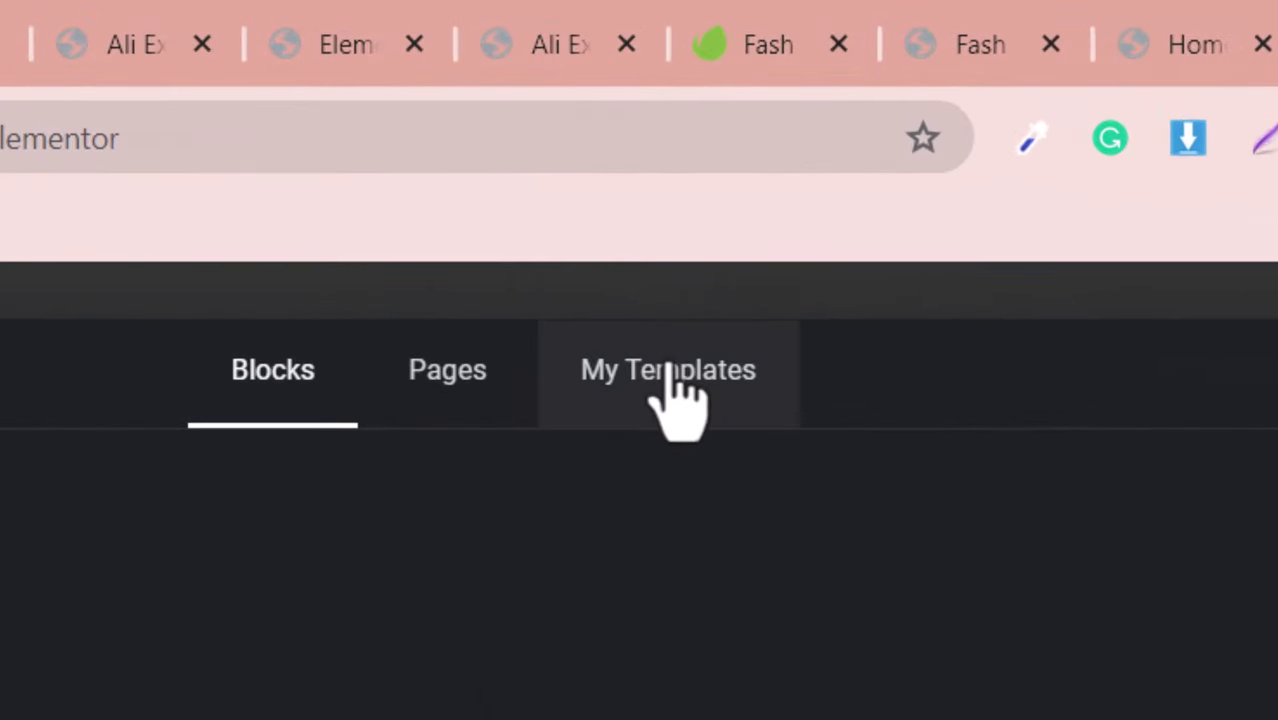
click(672, 380)
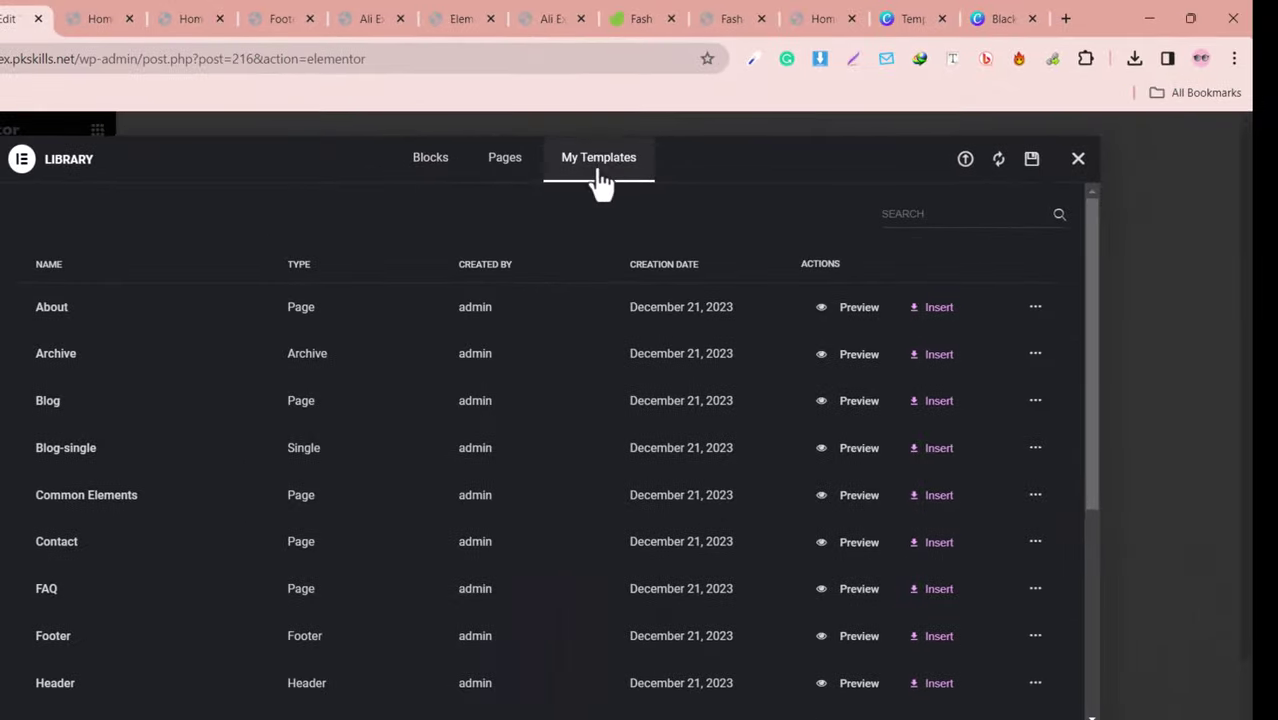
scroll(145, 502, down, 3)
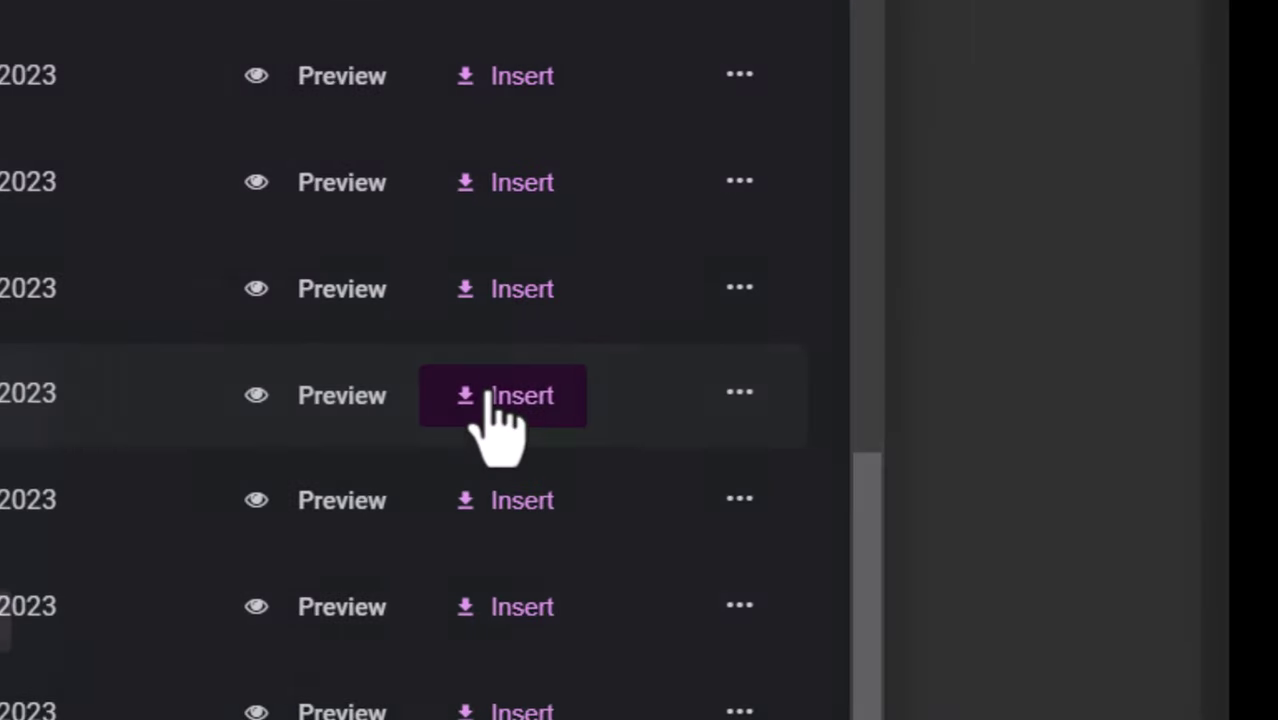
click(481, 395)
click(898, 566)
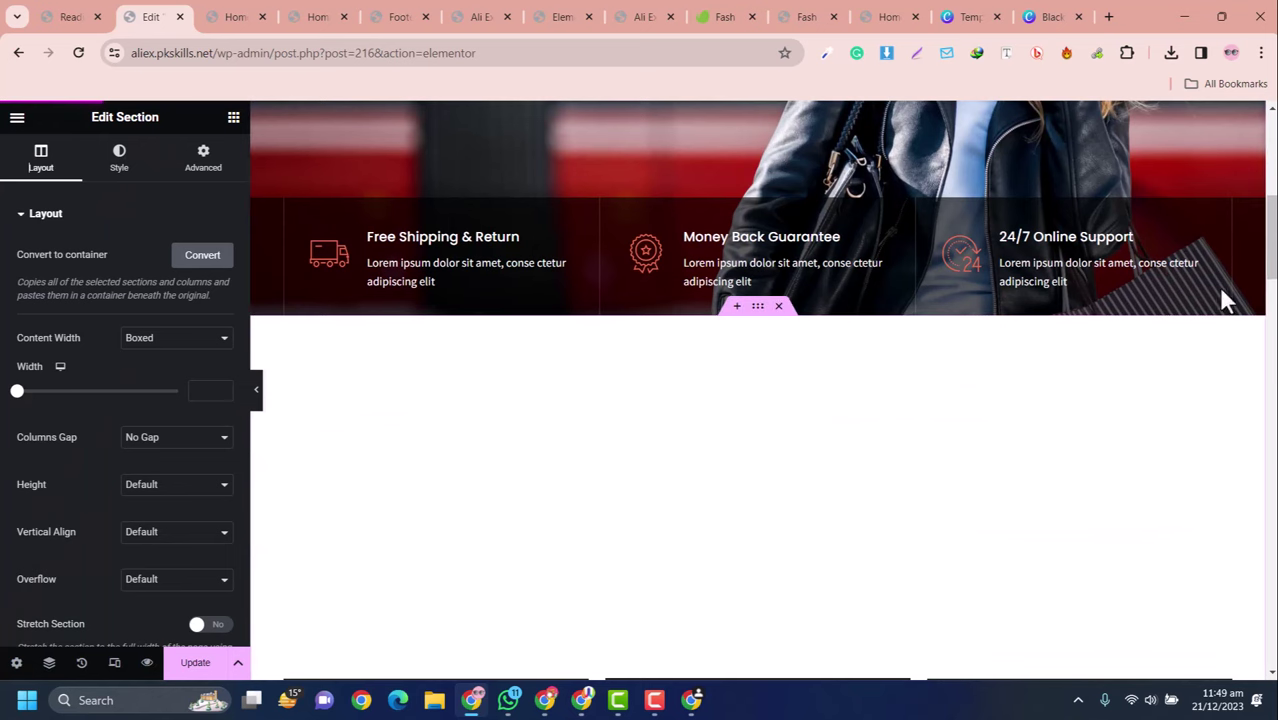
Step: Inspect the image gallery's settings and the product grid's query options
scroll(590, 268, up, 3)
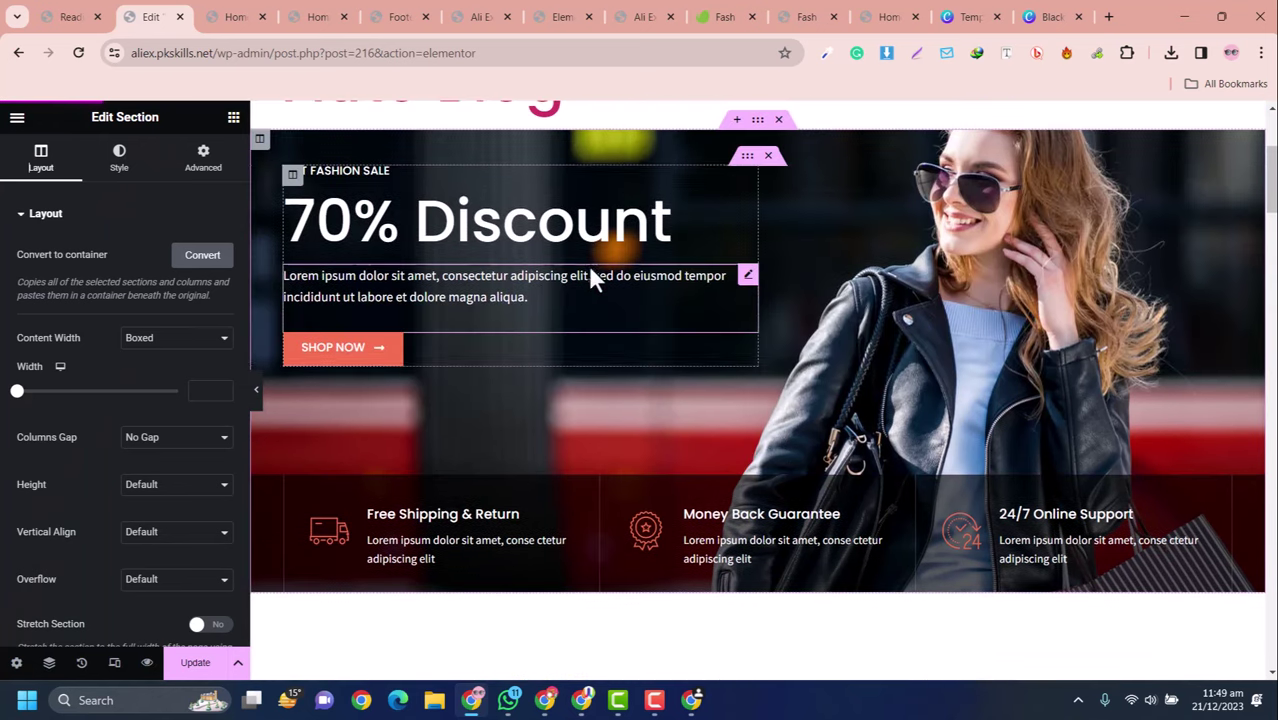
drag(1272, 185, 1272, 270)
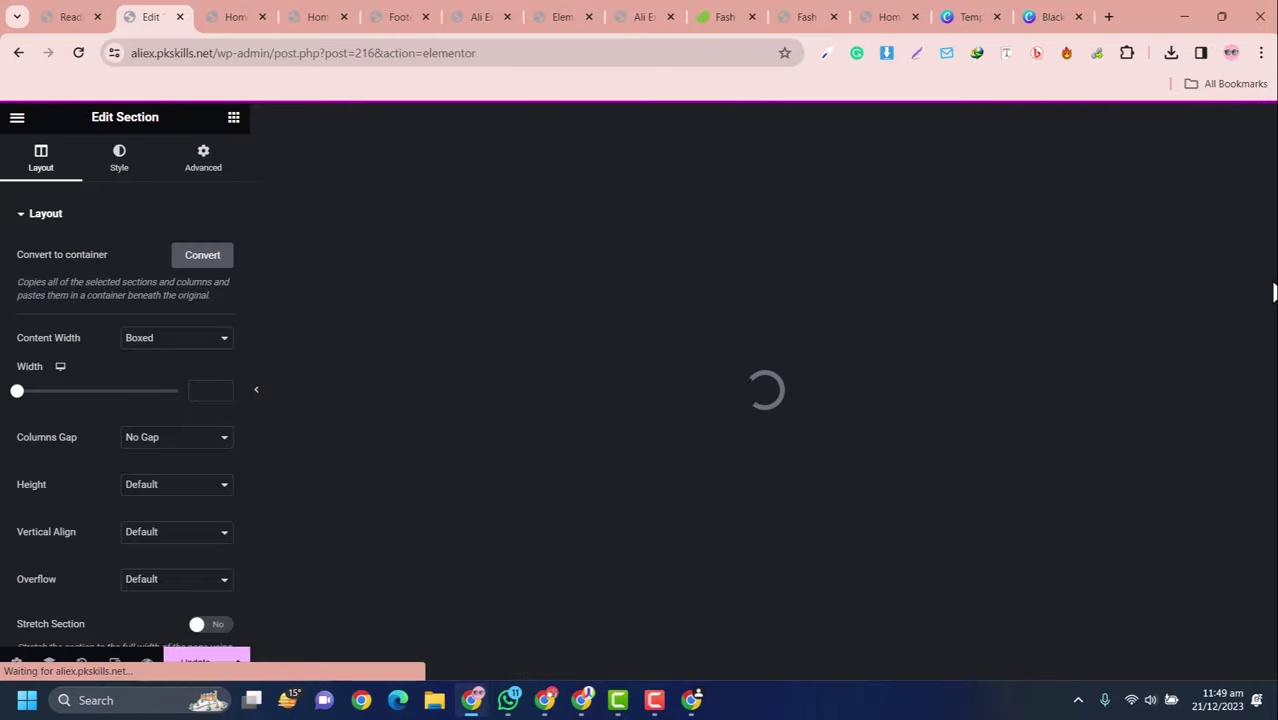
scroll(481, 383, down, 10)
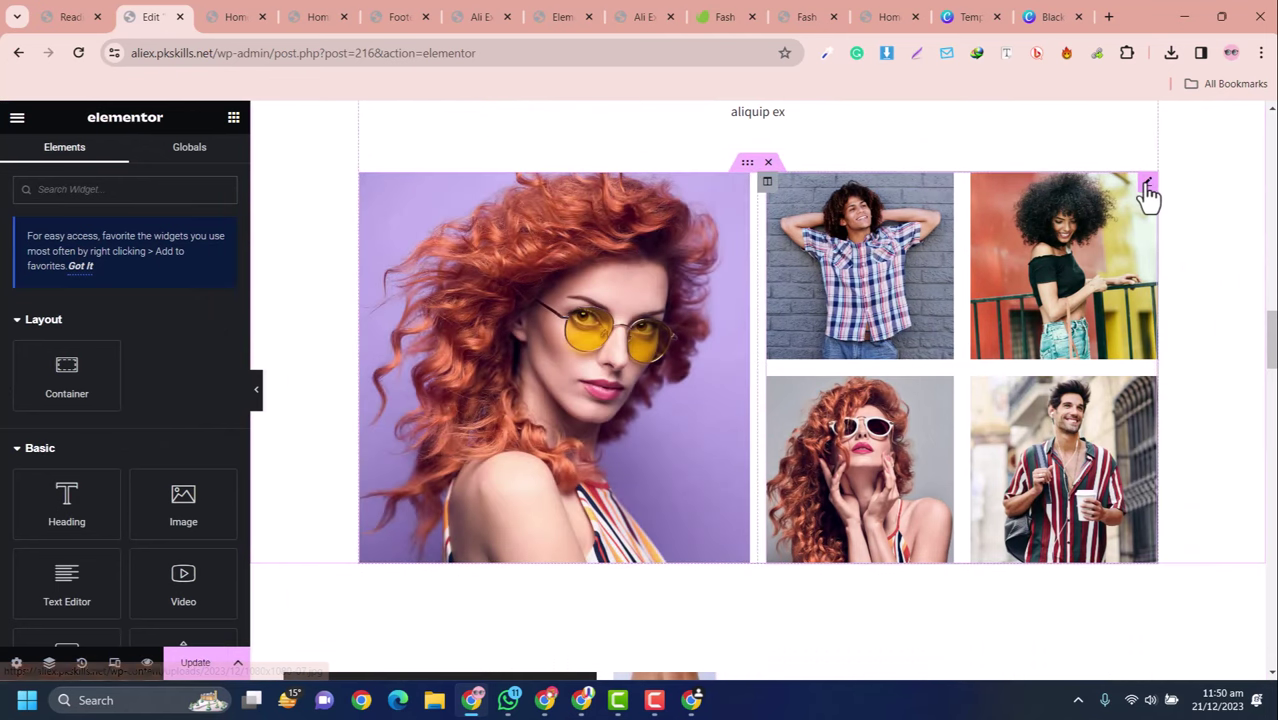
click(1147, 182)
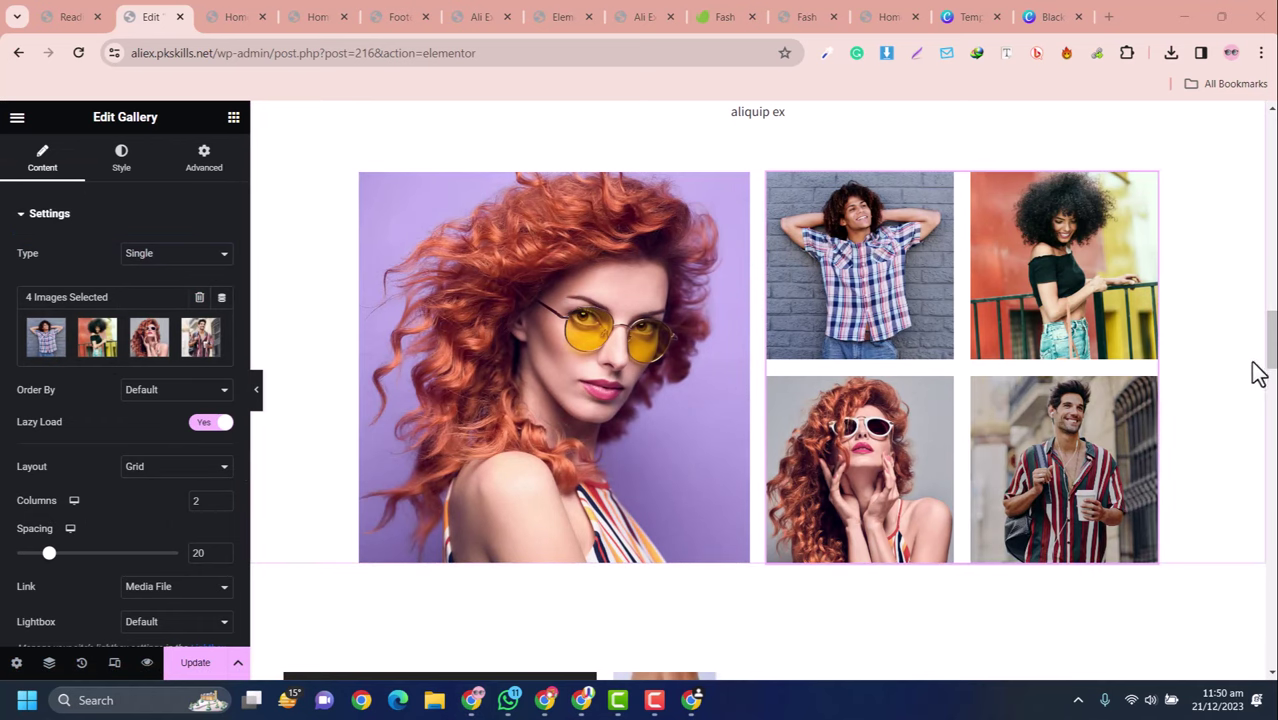
drag(1268, 355, 1272, 410)
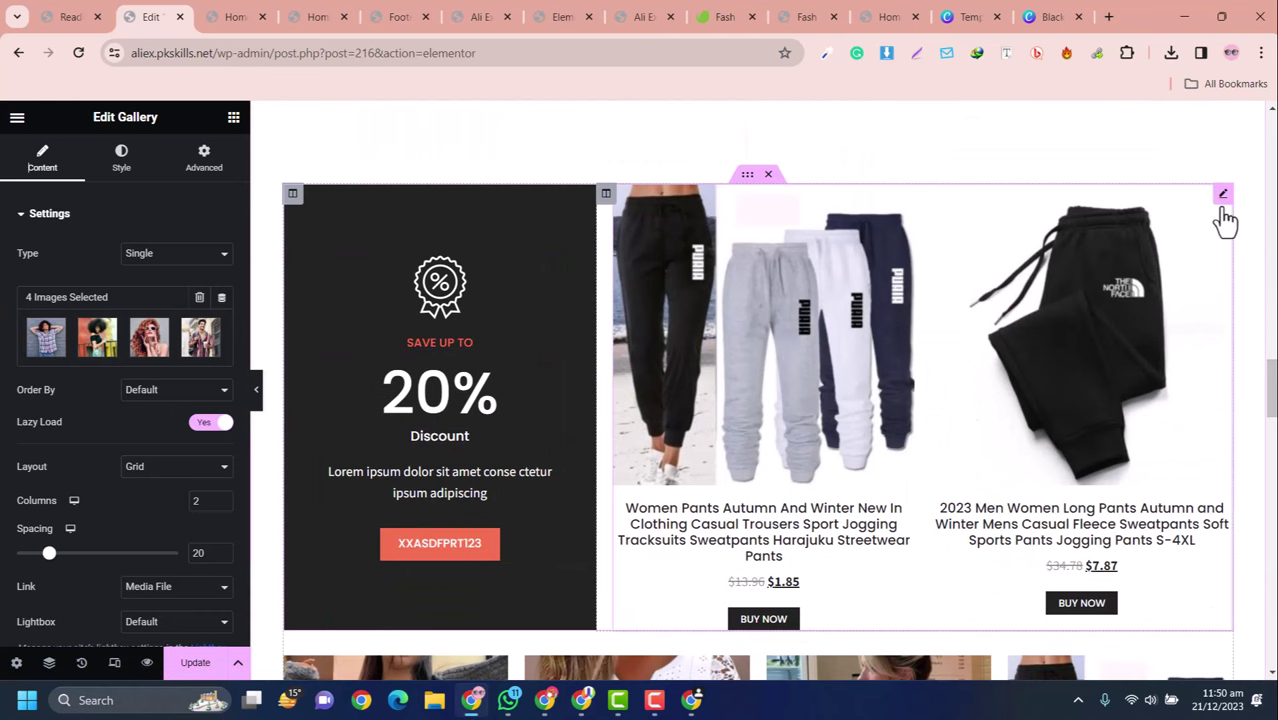
click(1222, 196)
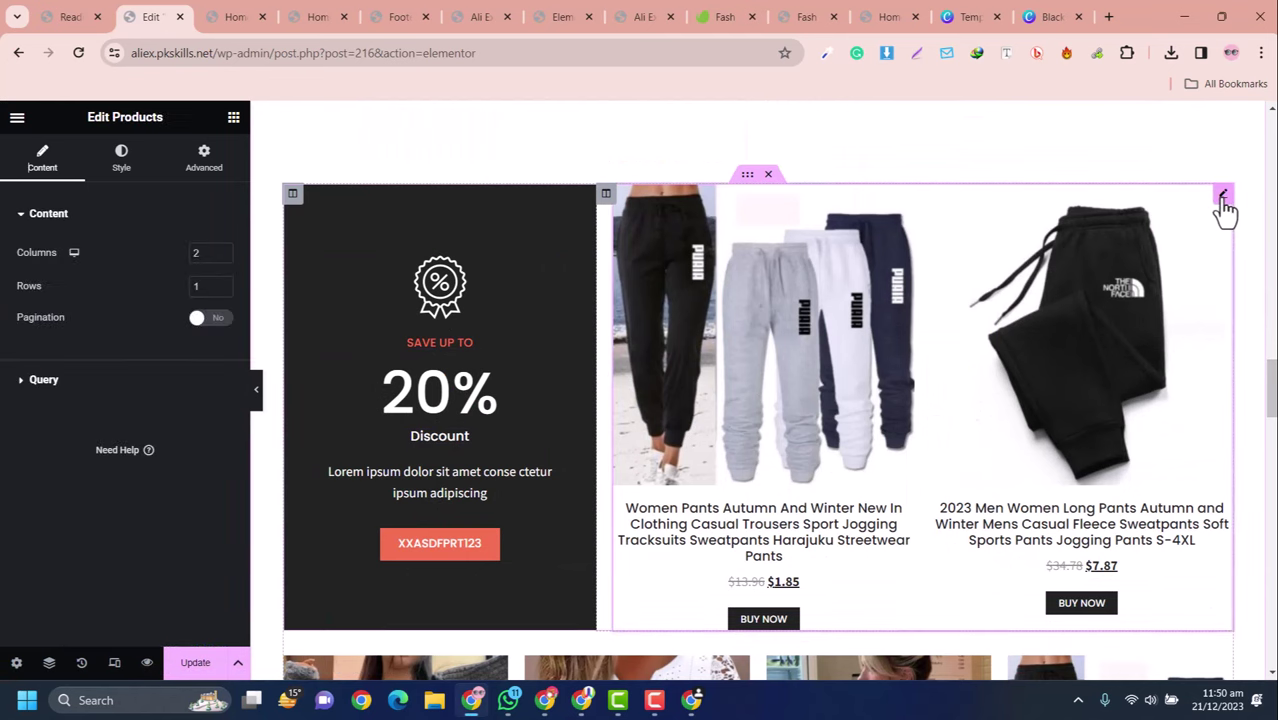
click(40, 381)
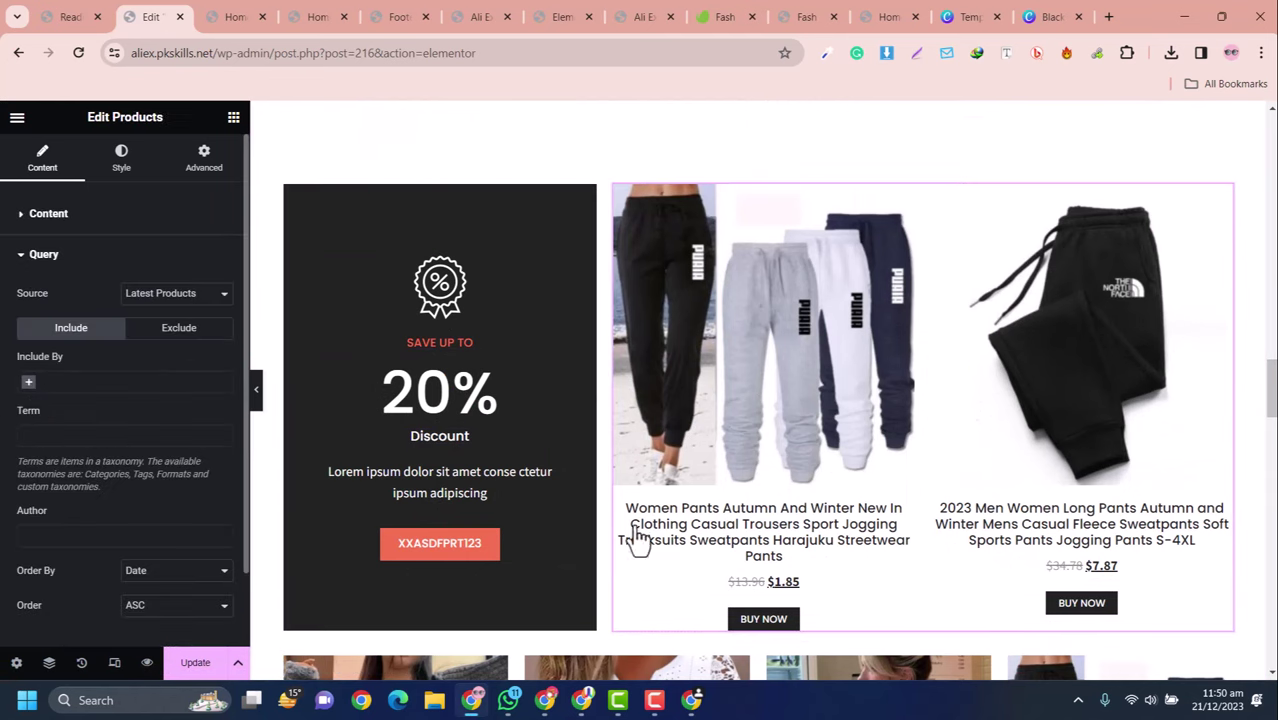
scroll(1156, 500, down, 5)
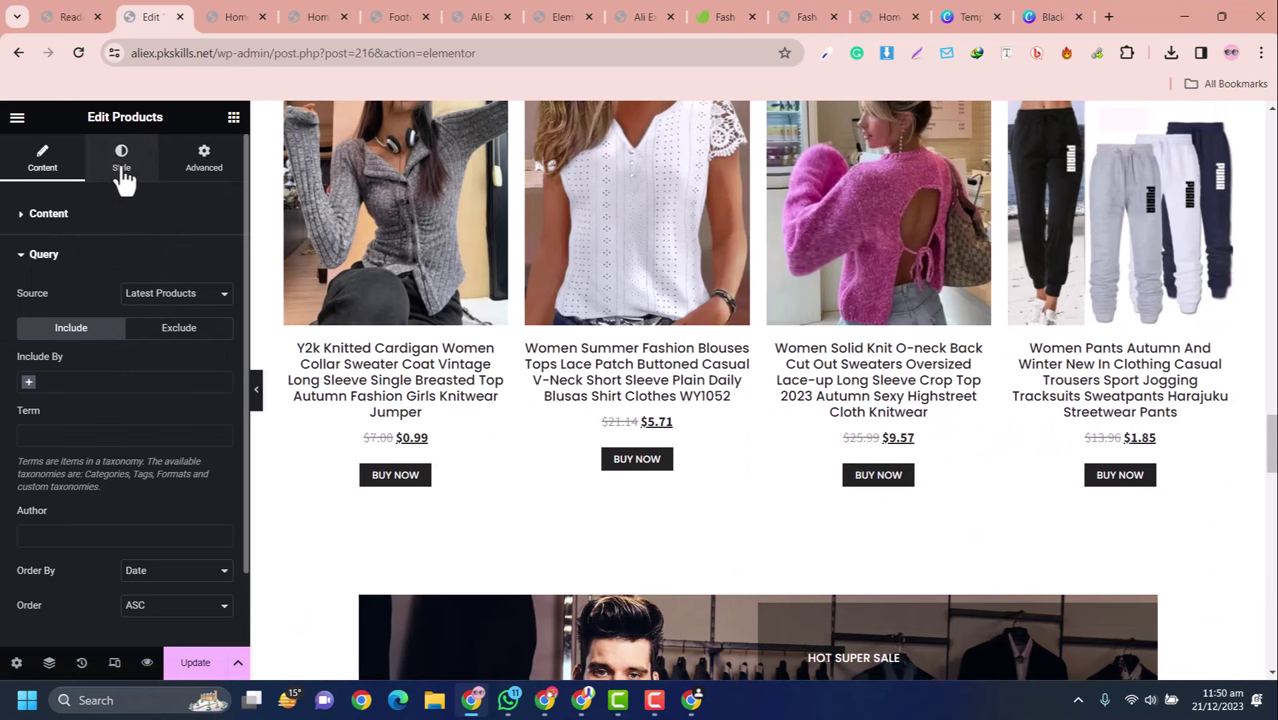
click(43, 160)
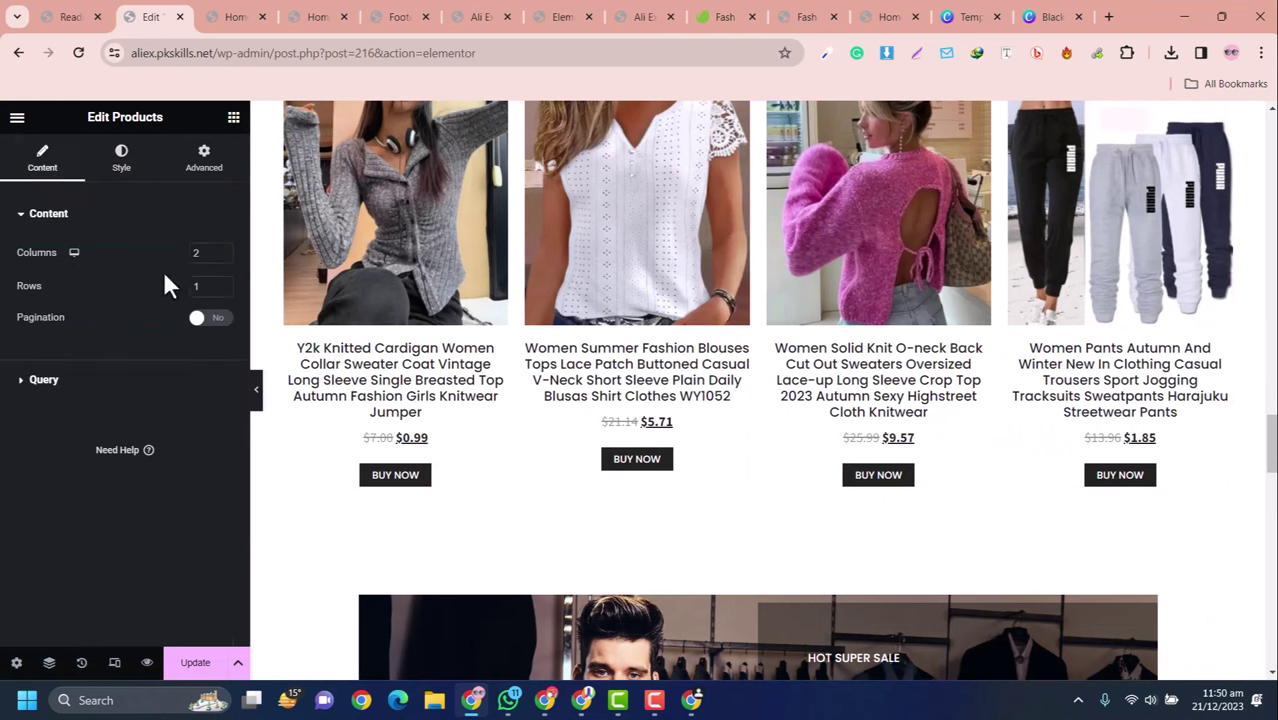
click(43, 379)
scroll(440, 245, down, 5)
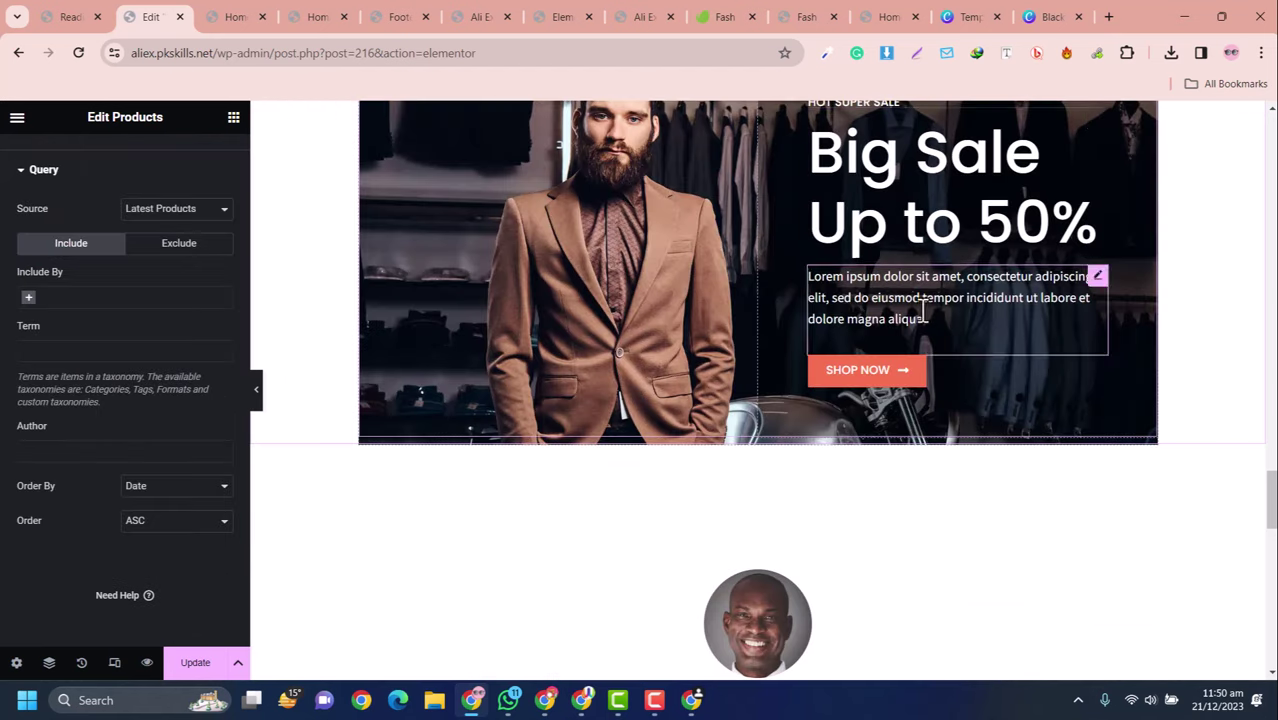
scroll(605, 305, down, 3)
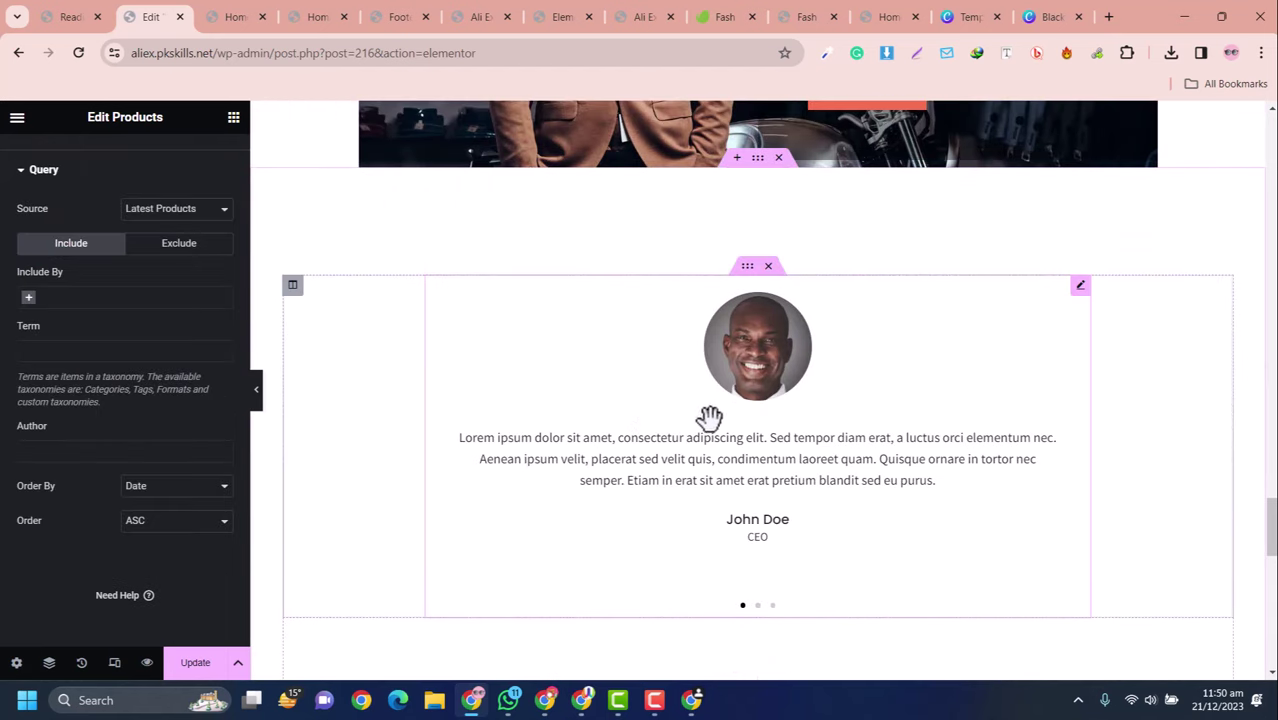
Step: Set the testimonial carousel to Image Above layout with center alignment
click(628, 507)
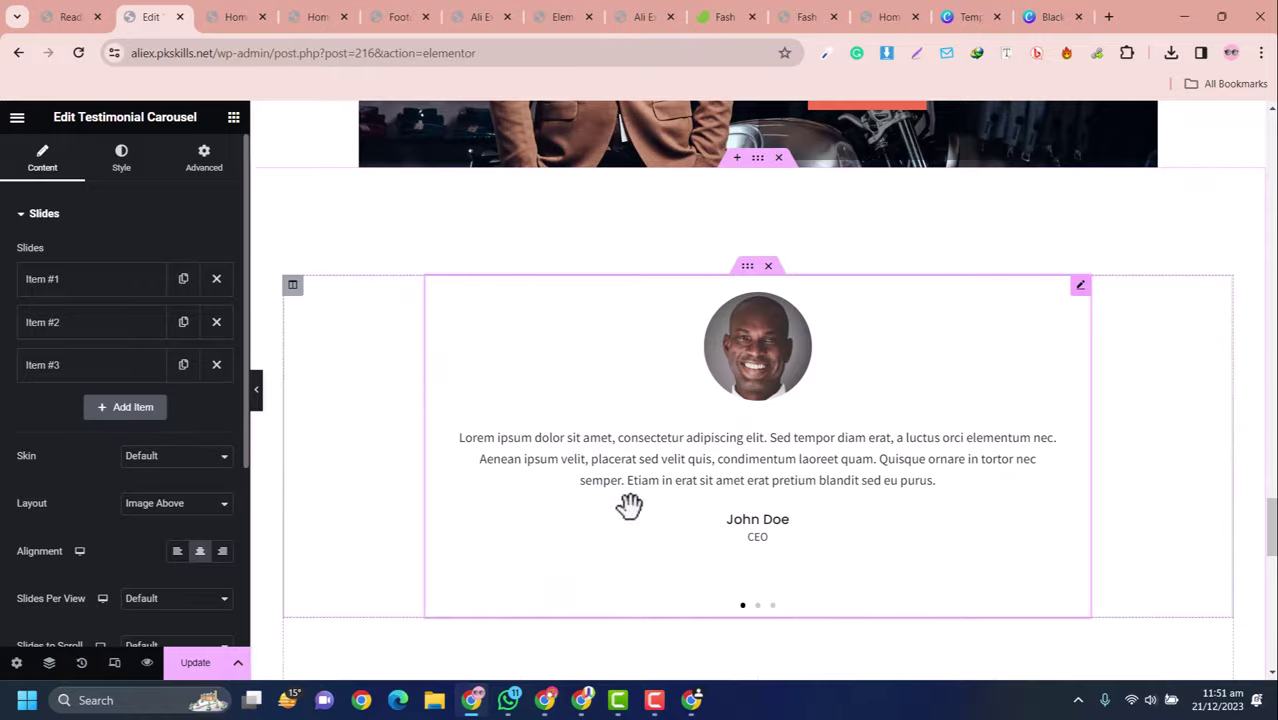
scroll(625, 510, down, 6)
scroll(845, 370, up, 3)
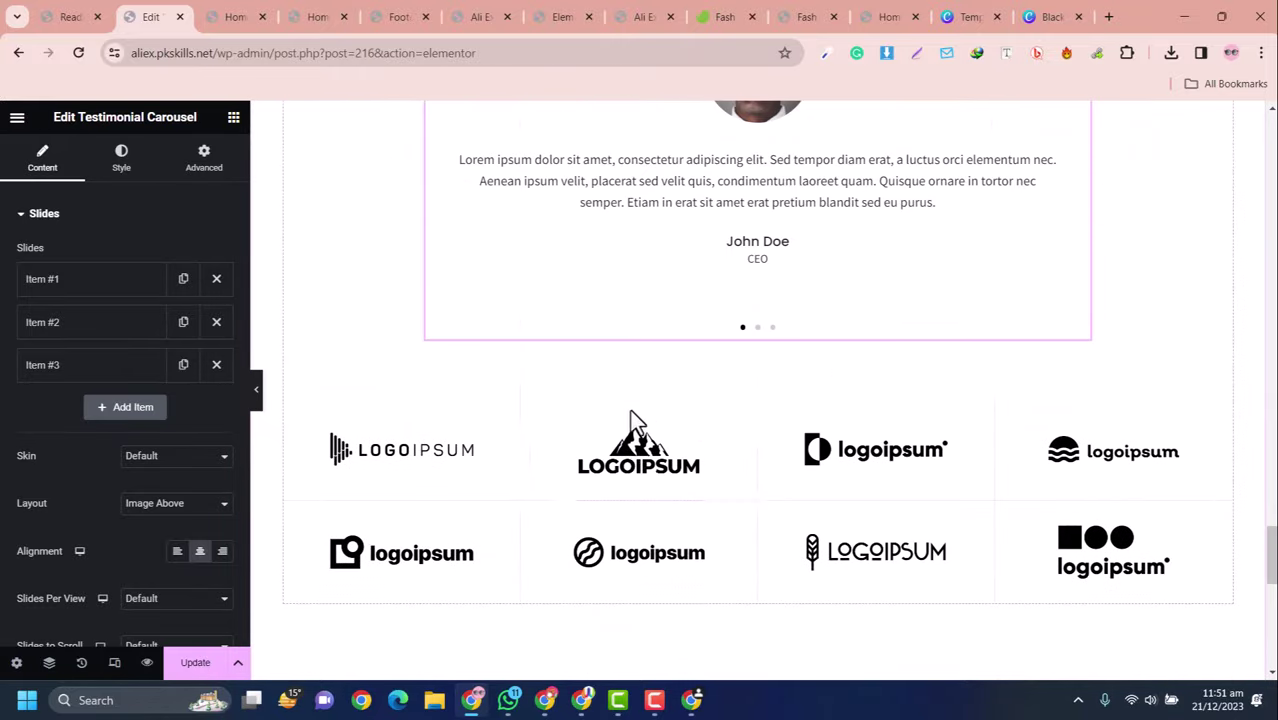
scroll(1070, 498, down, 3)
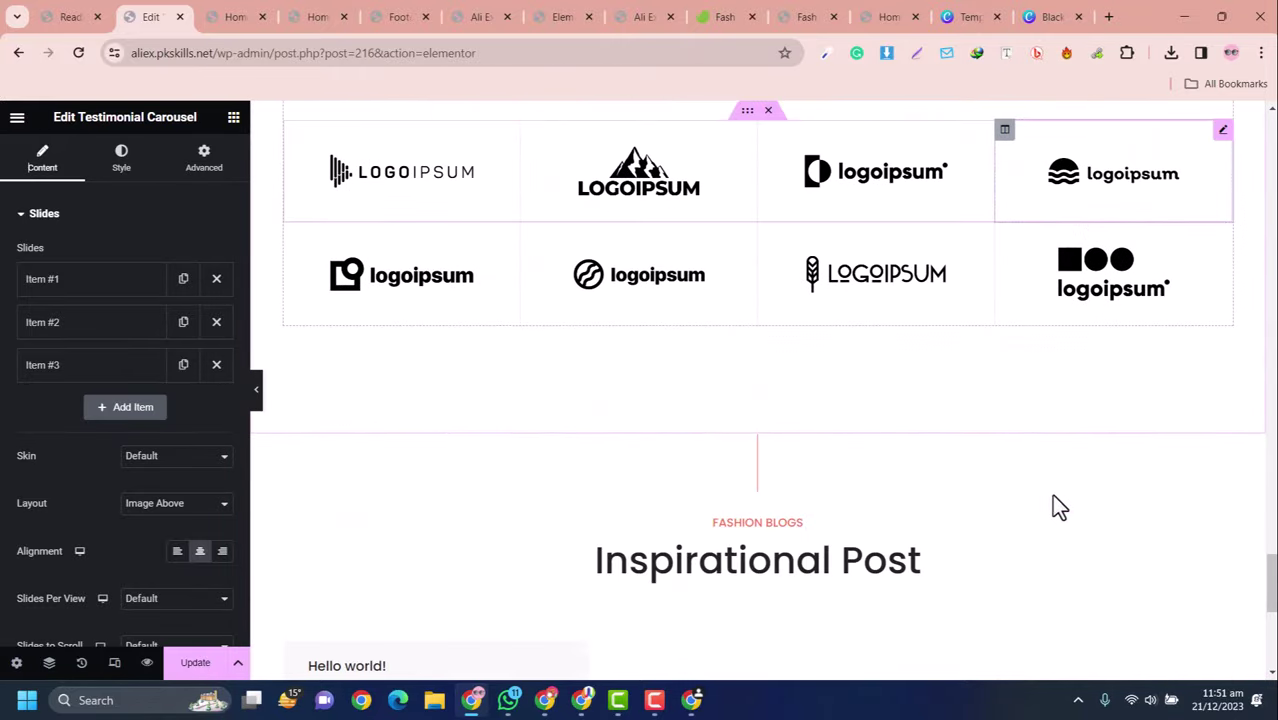
scroll(700, 365, down, 3)
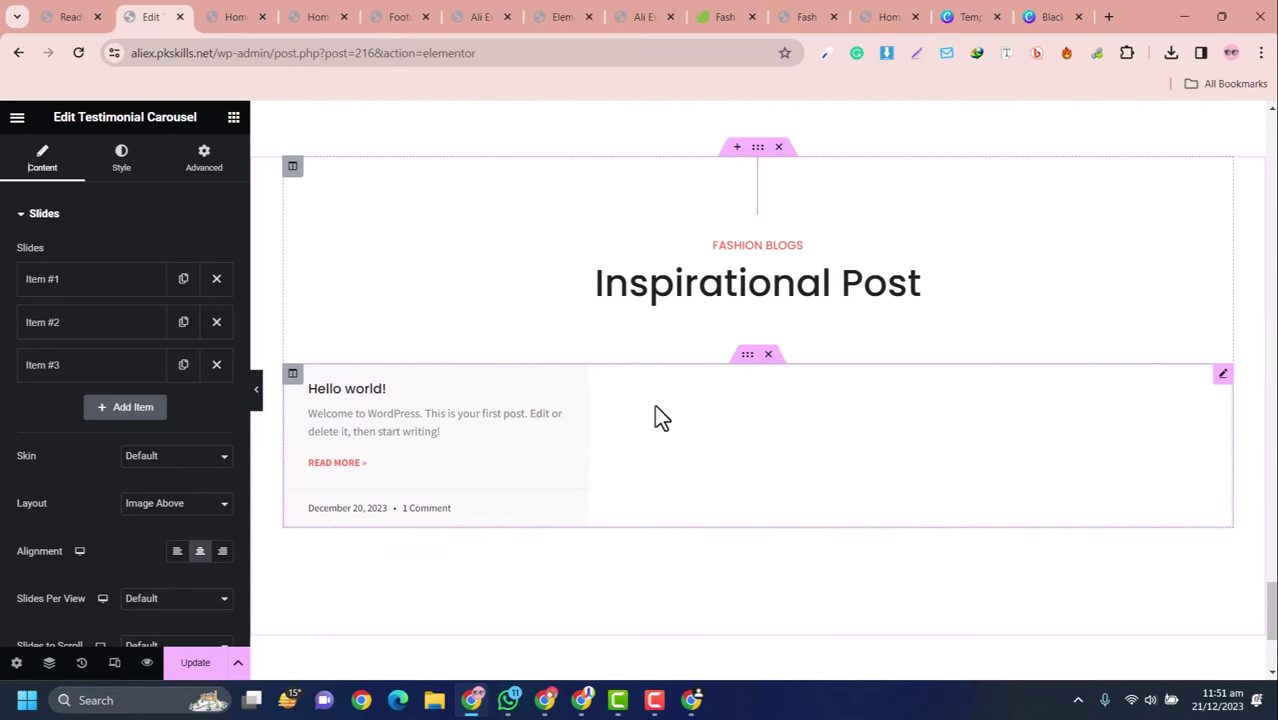
scroll(655, 410, down, 3)
scroll(570, 365, up, 3)
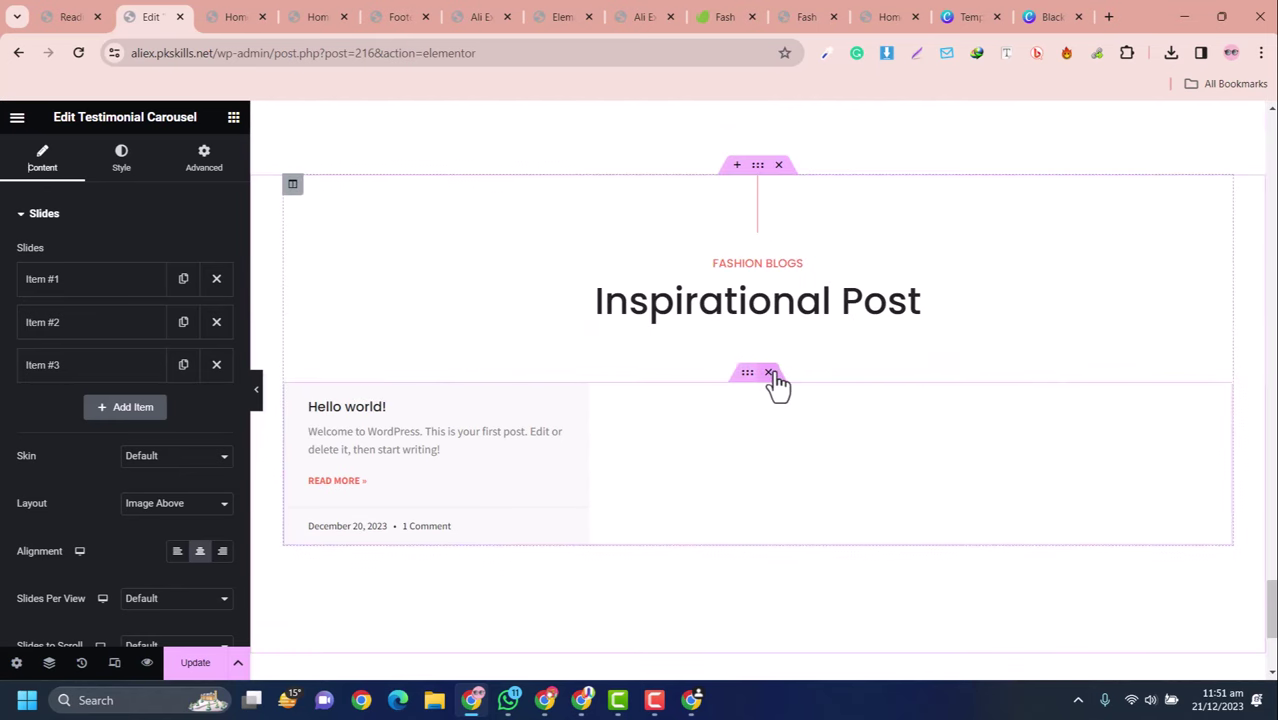
scroll(508, 450, up, 4)
scroll(508, 450, down, 5)
scroll(508, 450, up, 1)
scroll(512, 451, up, 10)
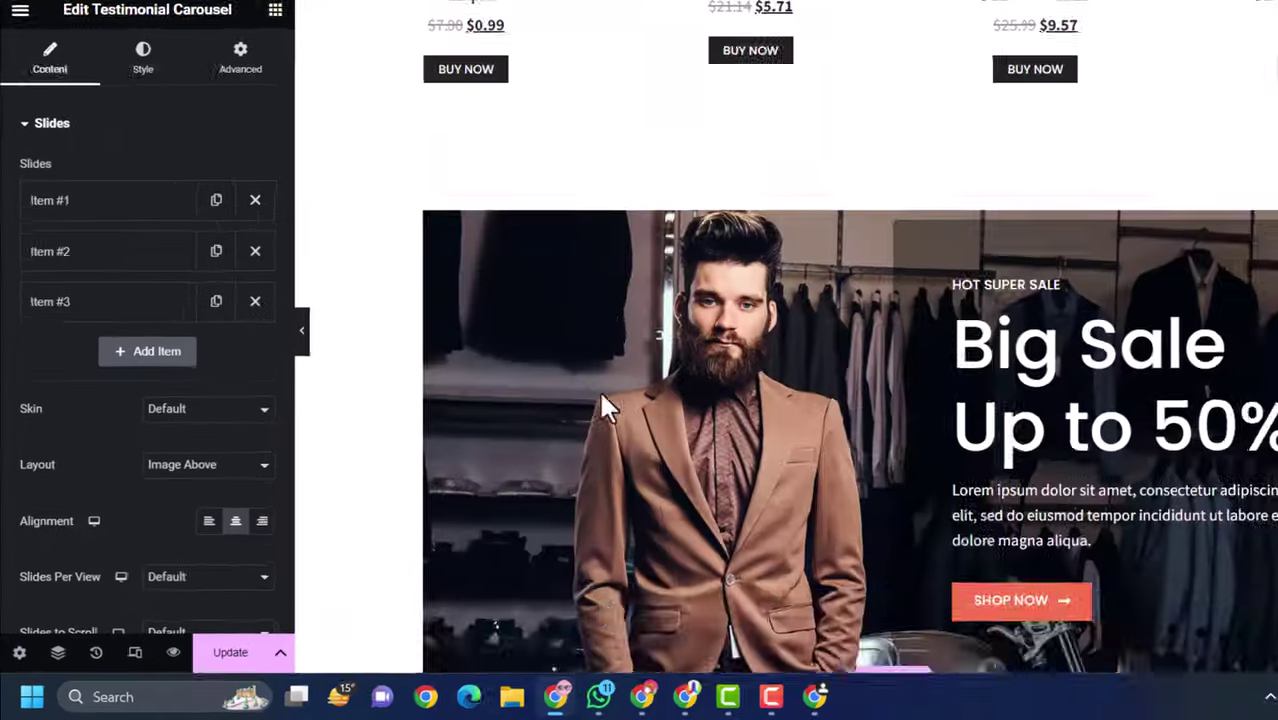
scroll(605, 405, up, 10)
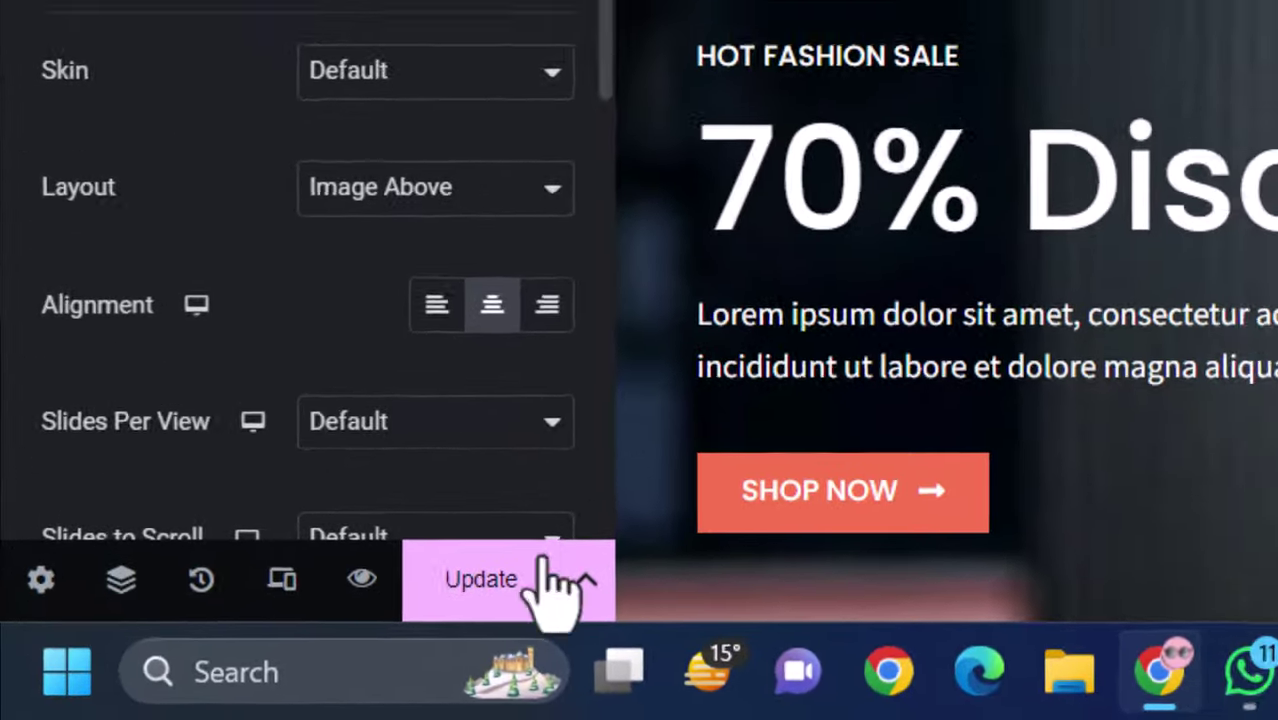
Step: Update the page and load the live homepage without the ?elementor_library=home-1 parameter
click(548, 585)
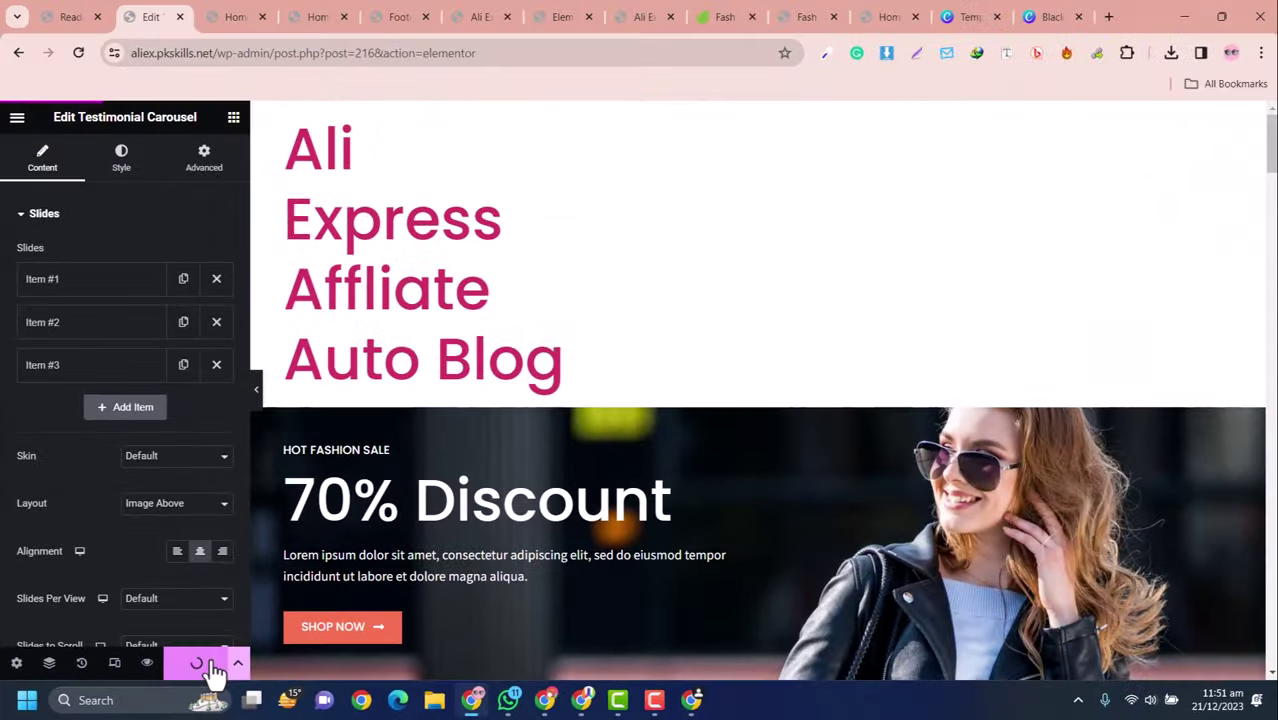
click(235, 22)
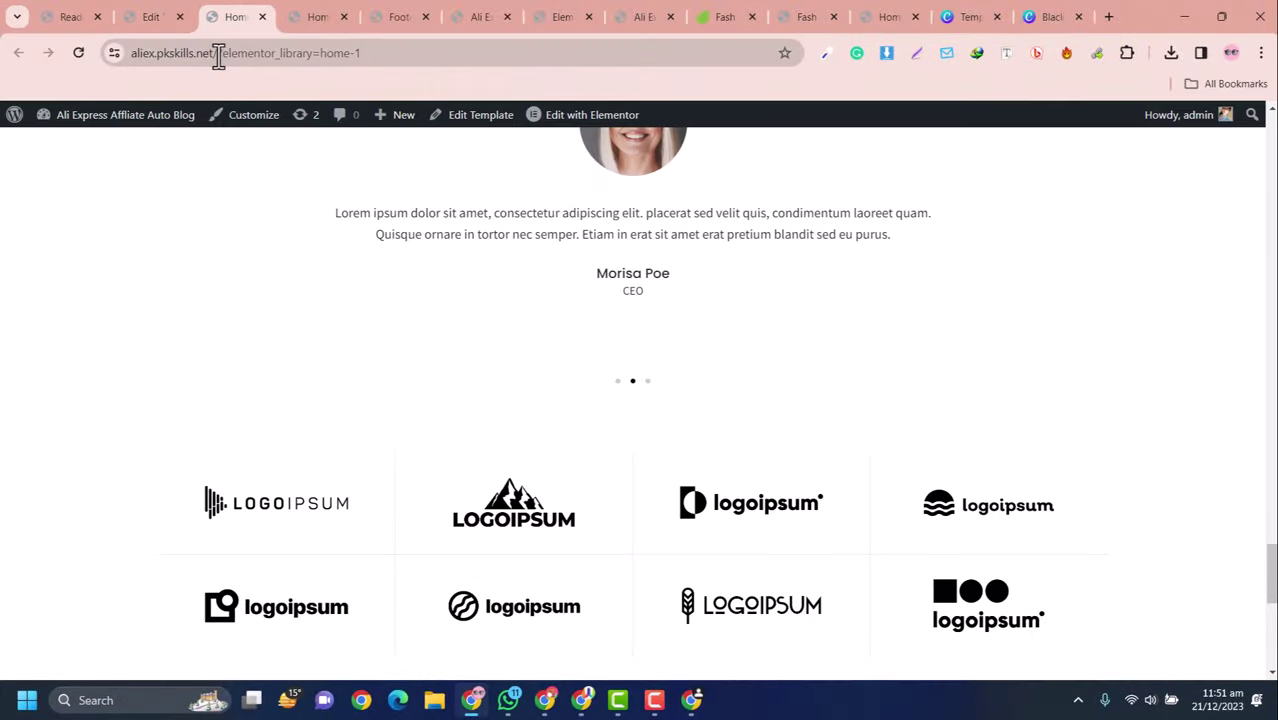
drag(218, 53, 745, 78)
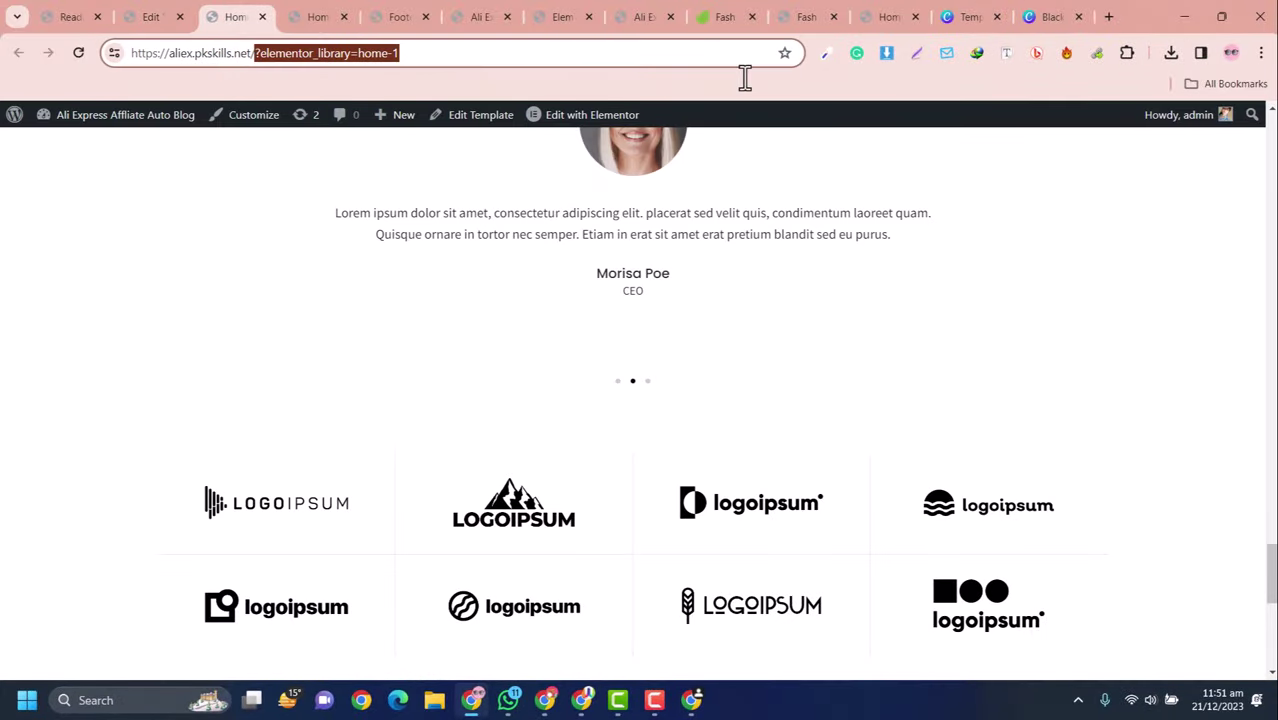
key(BackSpace)
key(Return)
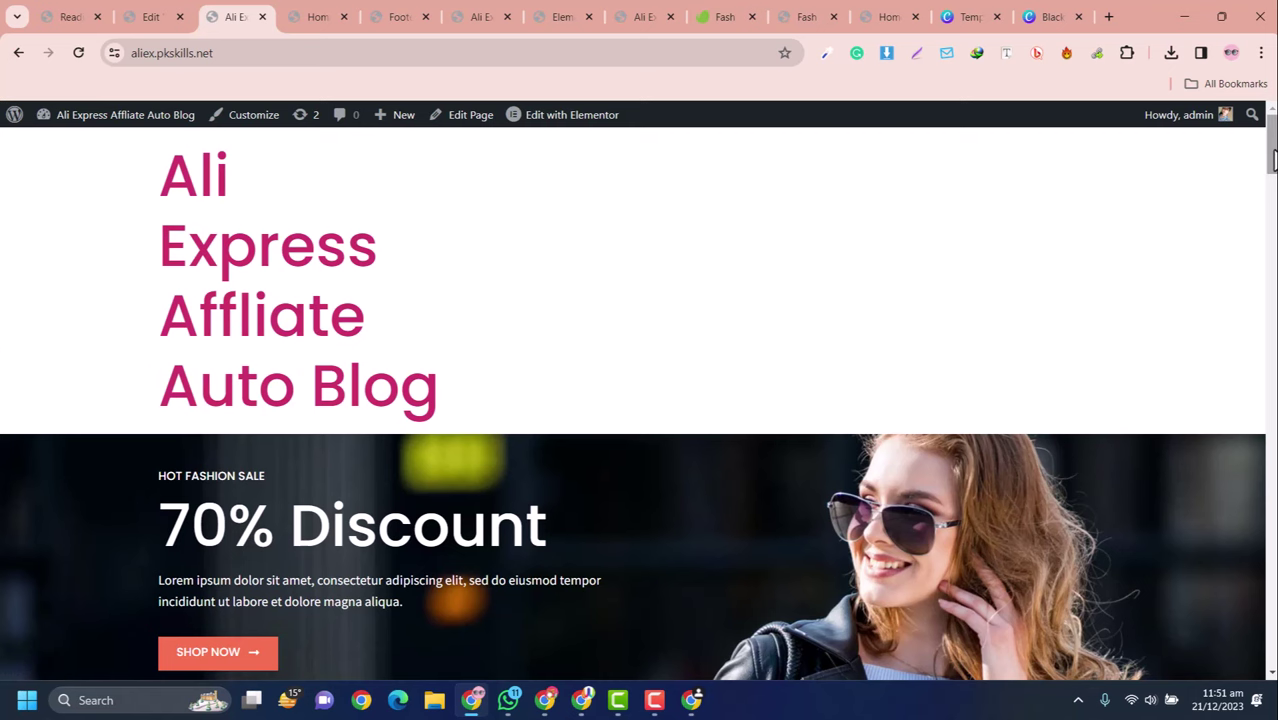
Step: Scroll the homepage to check the 70% Discount banner and Featured Products, then return to the editor
drag(1273, 158, 1273, 451)
drag(1270, 512, 1270, 484)
scroll(633, 563, down, 15)
middle_click(471, 499)
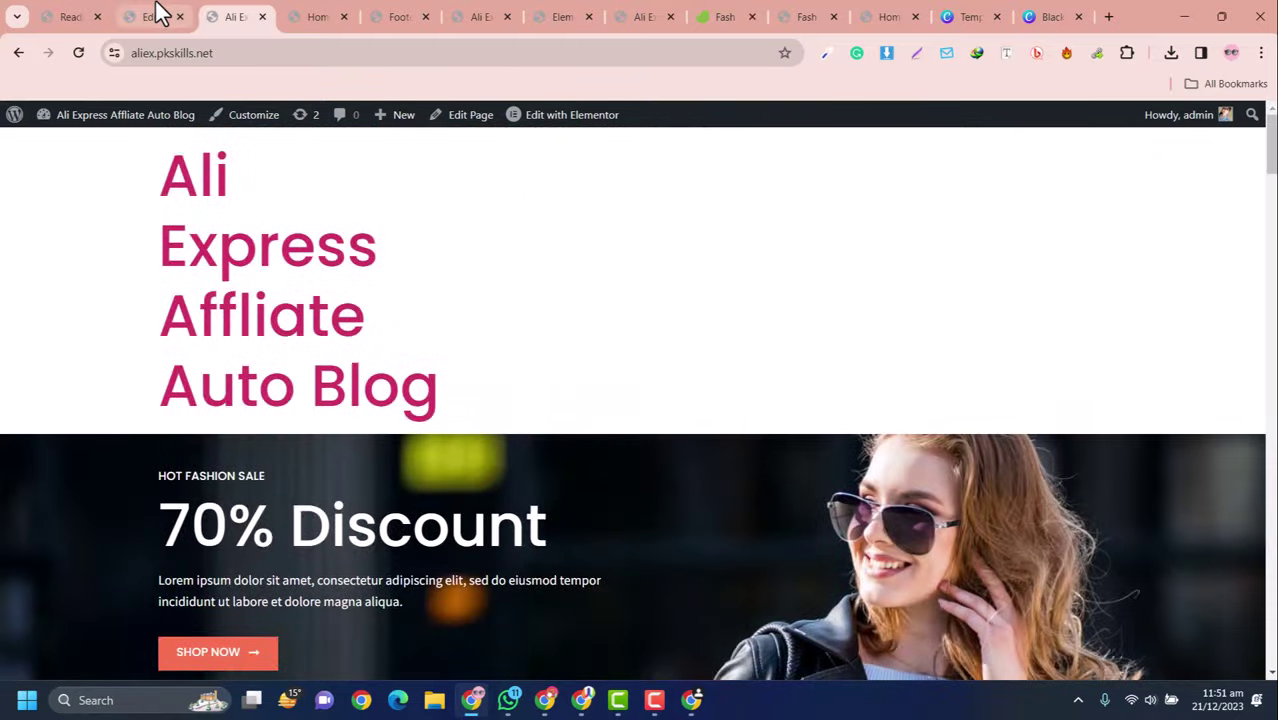
click(155, 16)
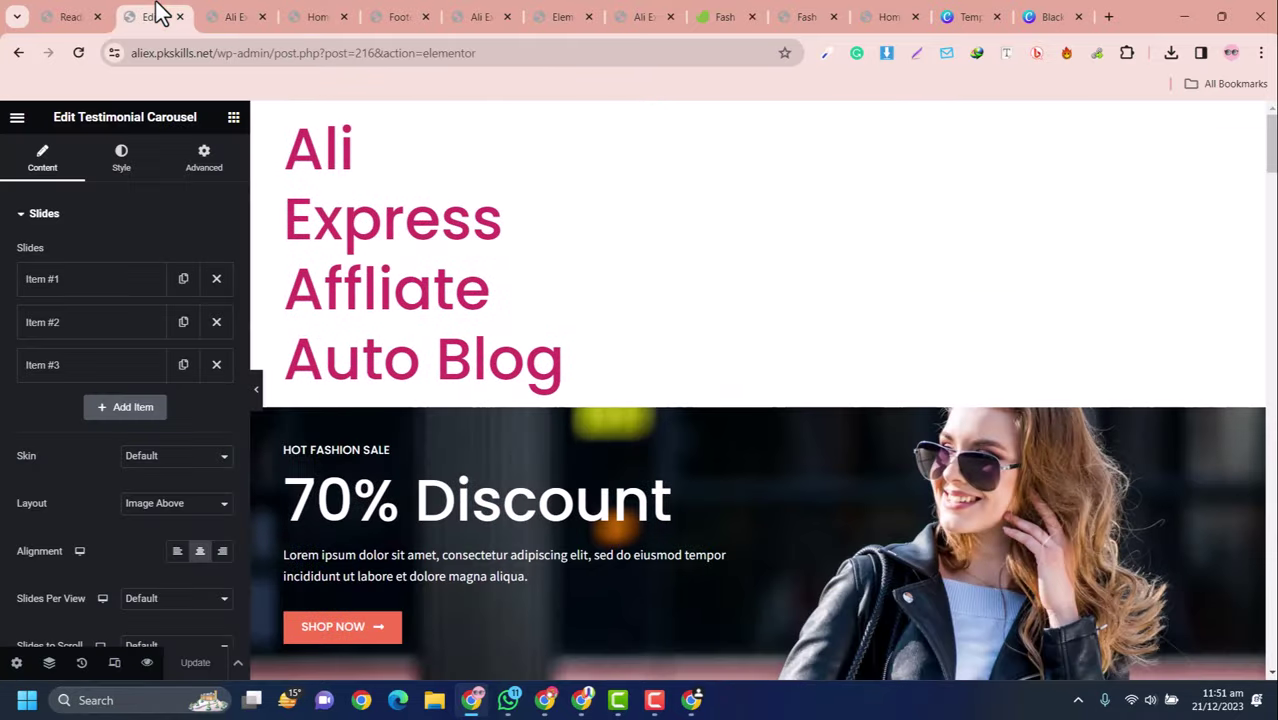
Step: Go to the WordPress admin dashboard from the live site tab
click(225, 14)
click(150, 14)
click(210, 16)
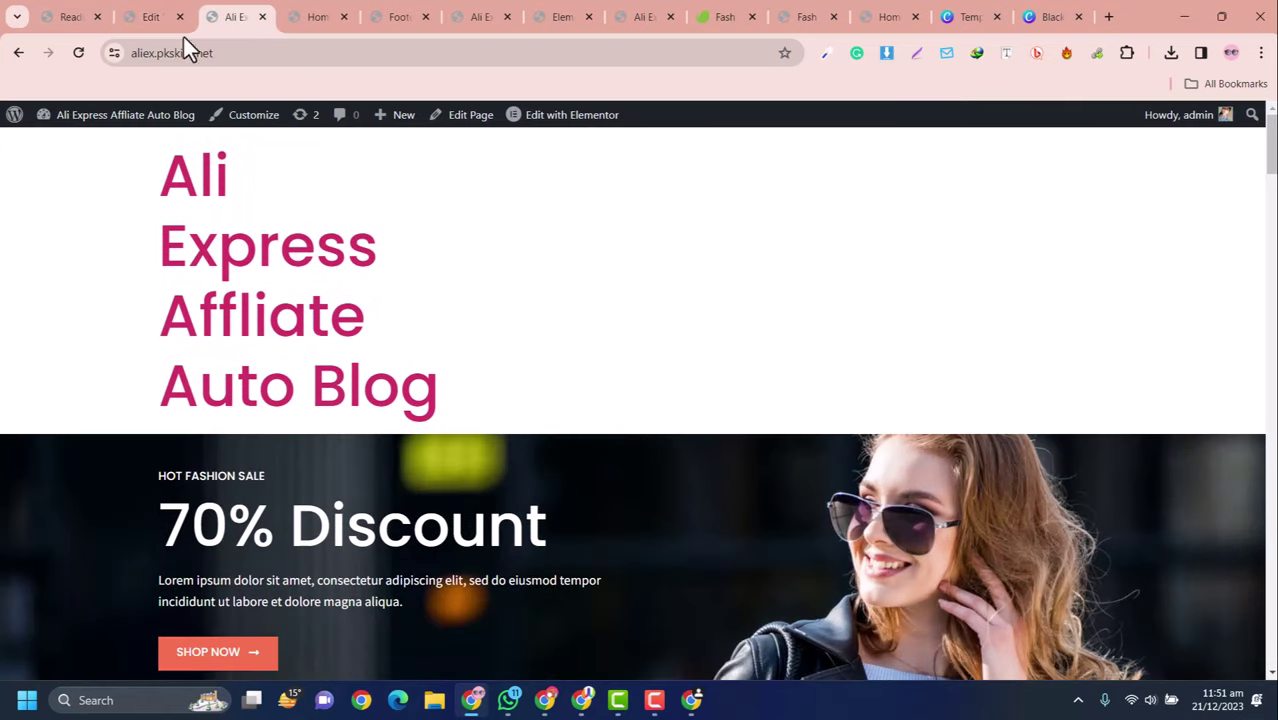
mouse_move(122, 116)
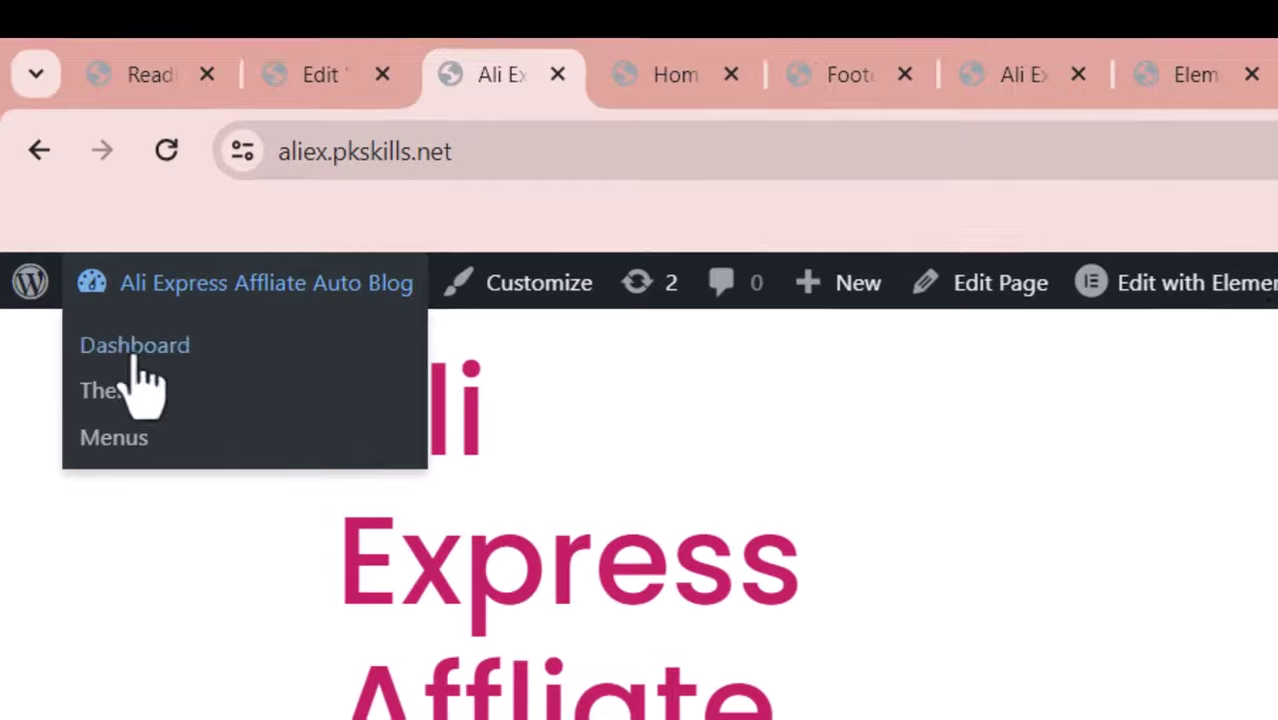
click(108, 270)
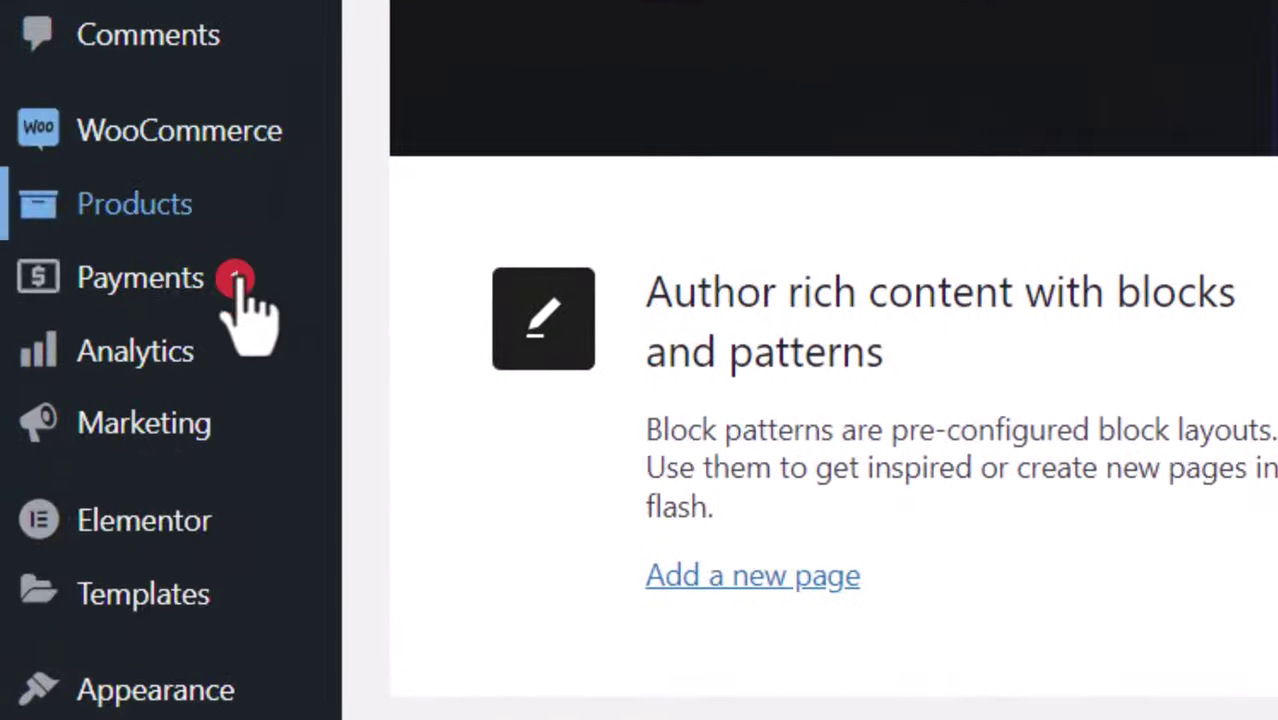
Step: Filter Saved Templates to published Header templates and open Header in Elementor
mouse_move(114, 591)
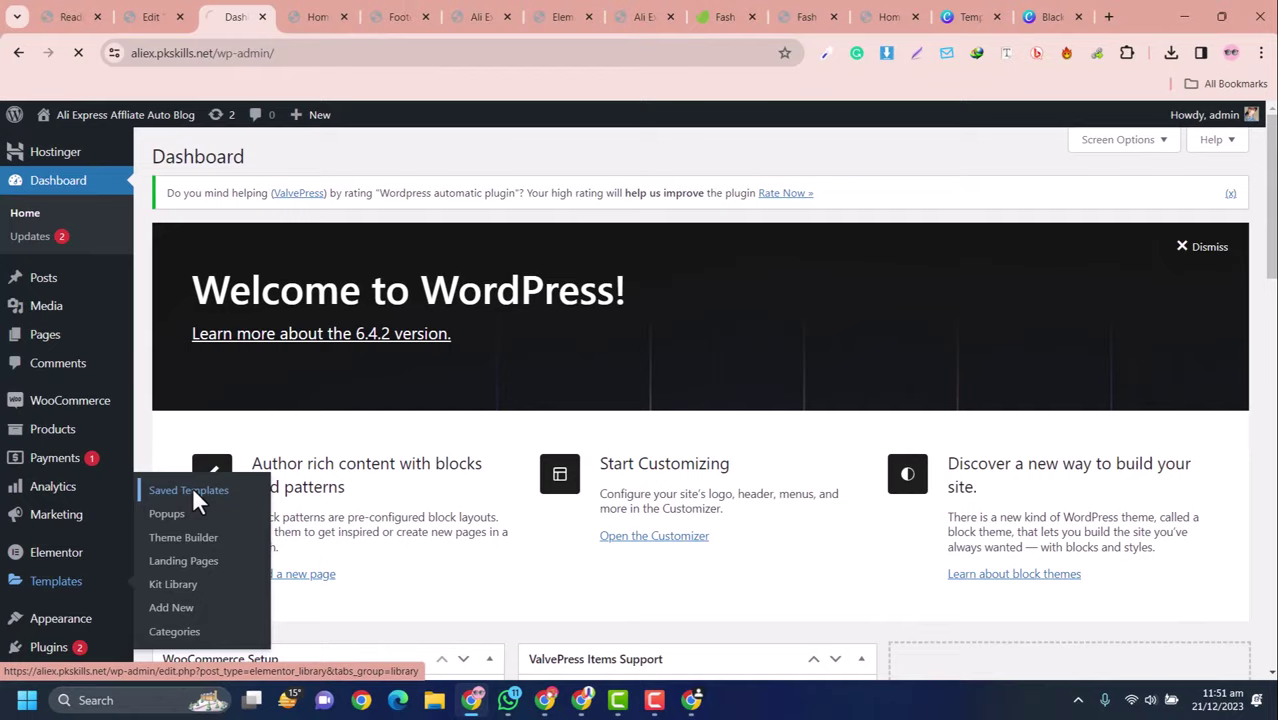
click(190, 490)
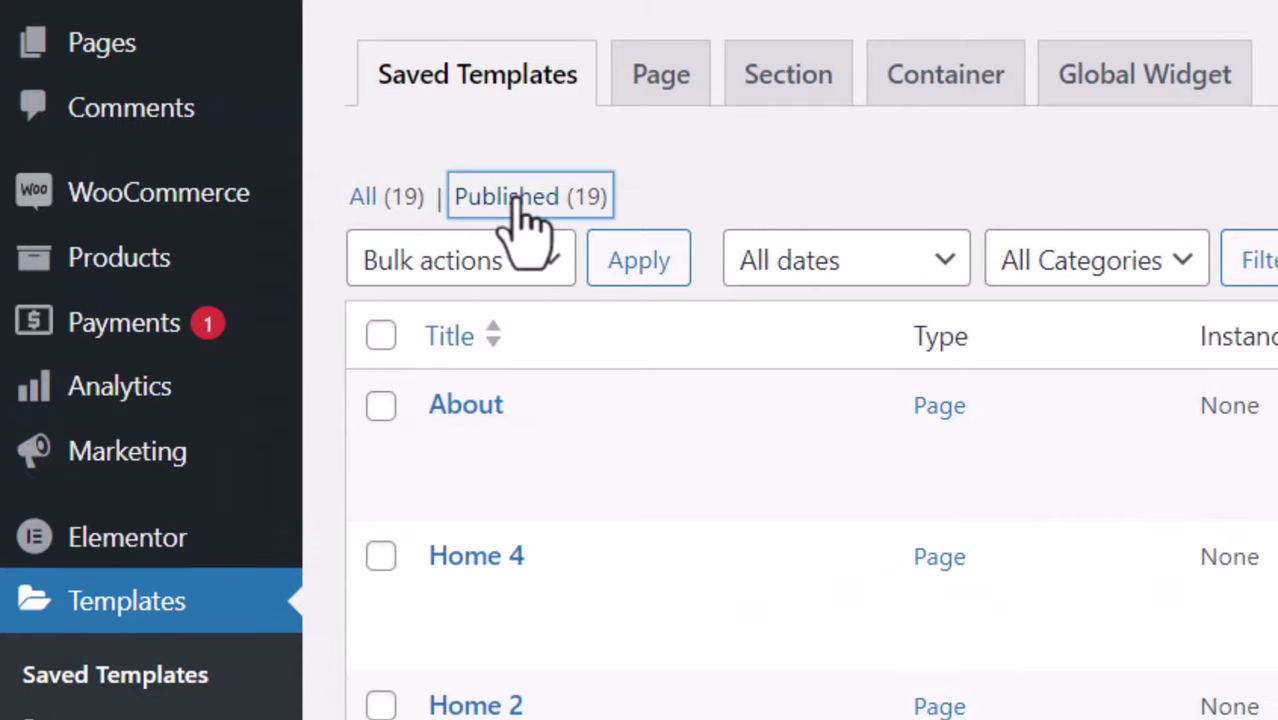
click(518, 198)
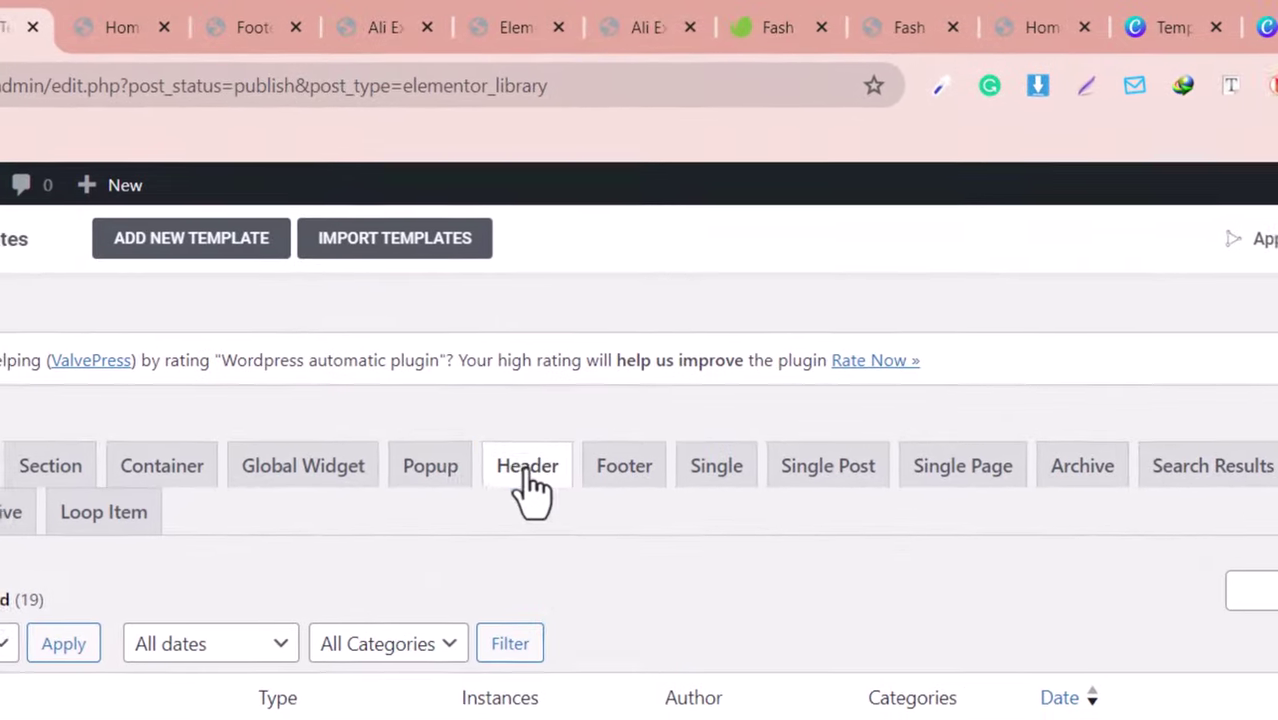
click(528, 488)
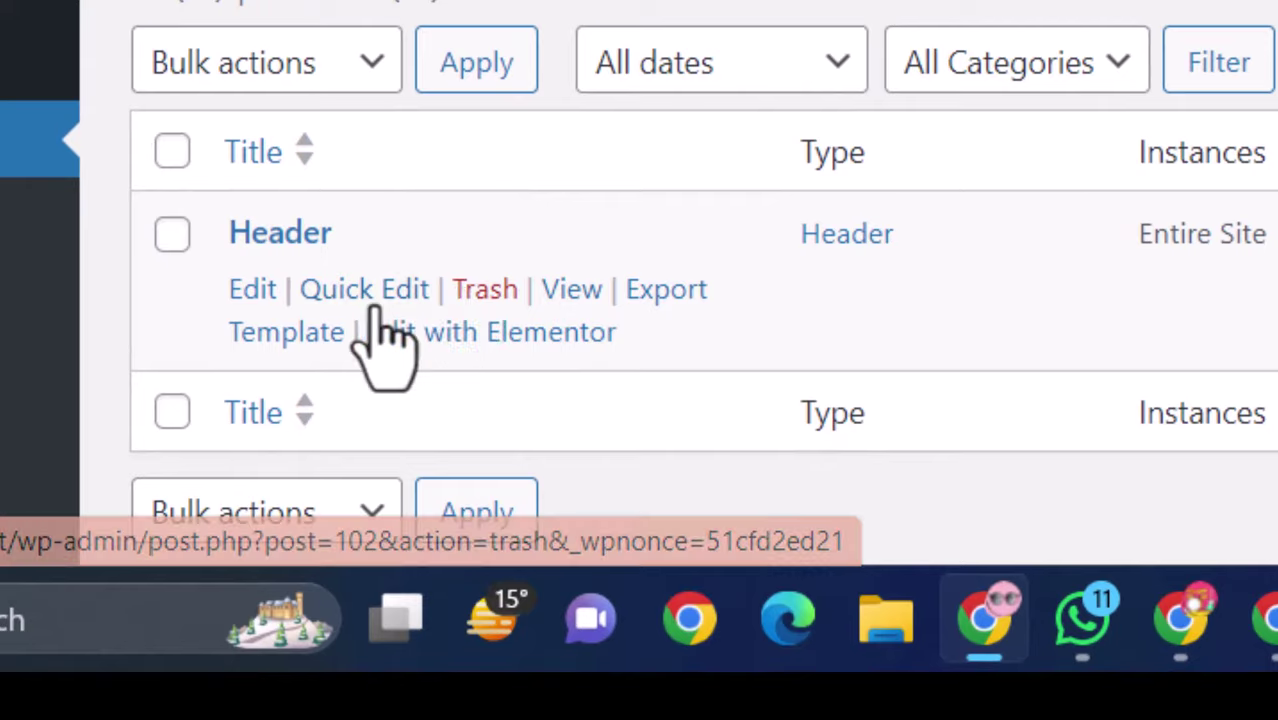
click(420, 365)
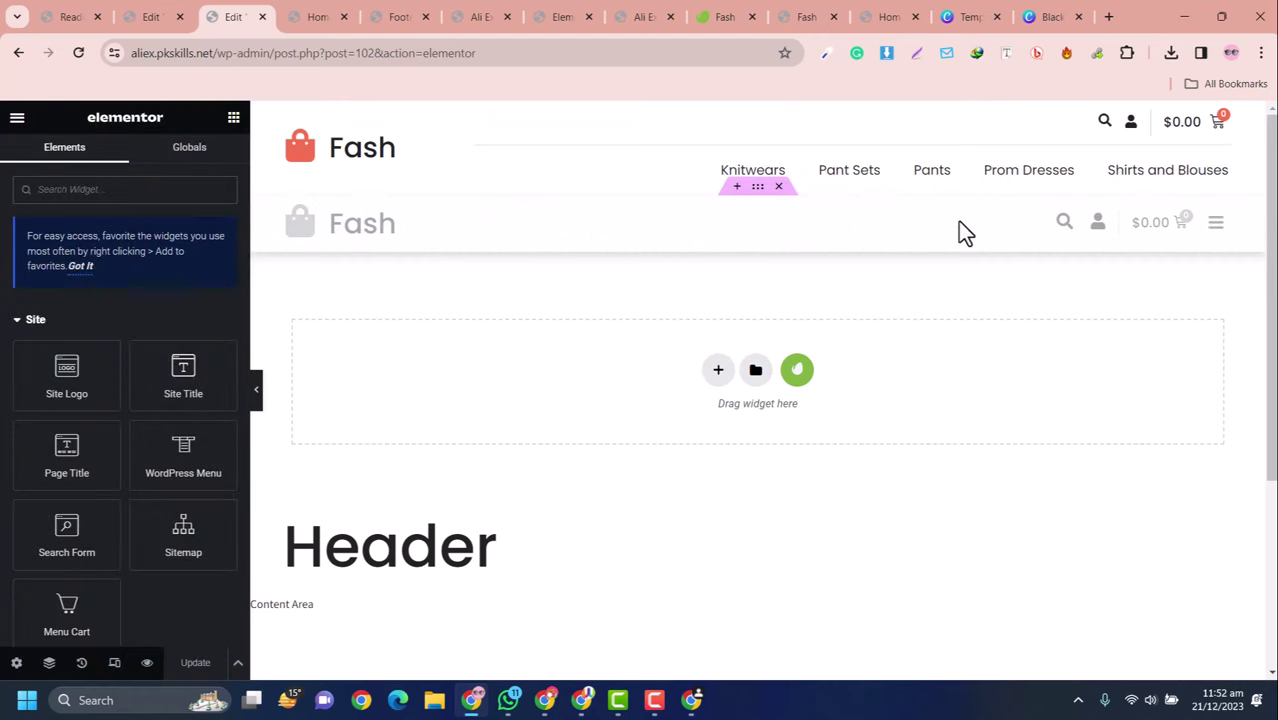
Step: Change the desktop header's Fash heading title to aliex
click(1227, 171)
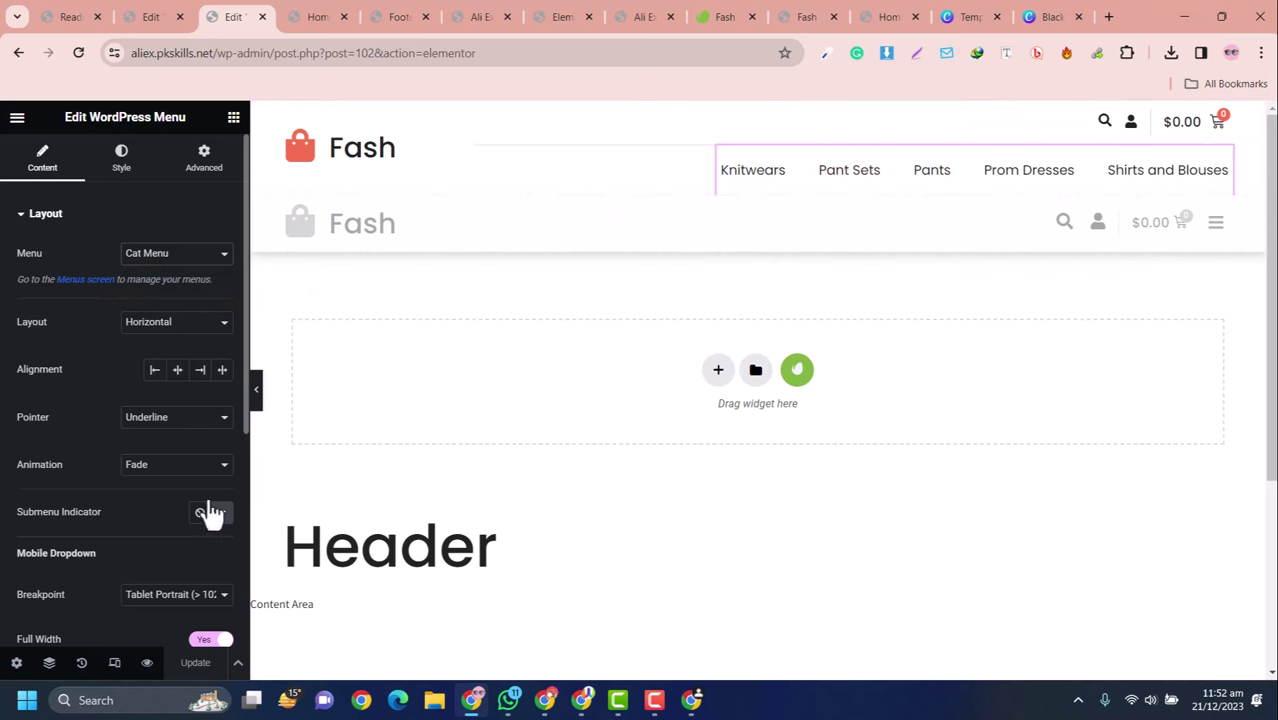
click(390, 155)
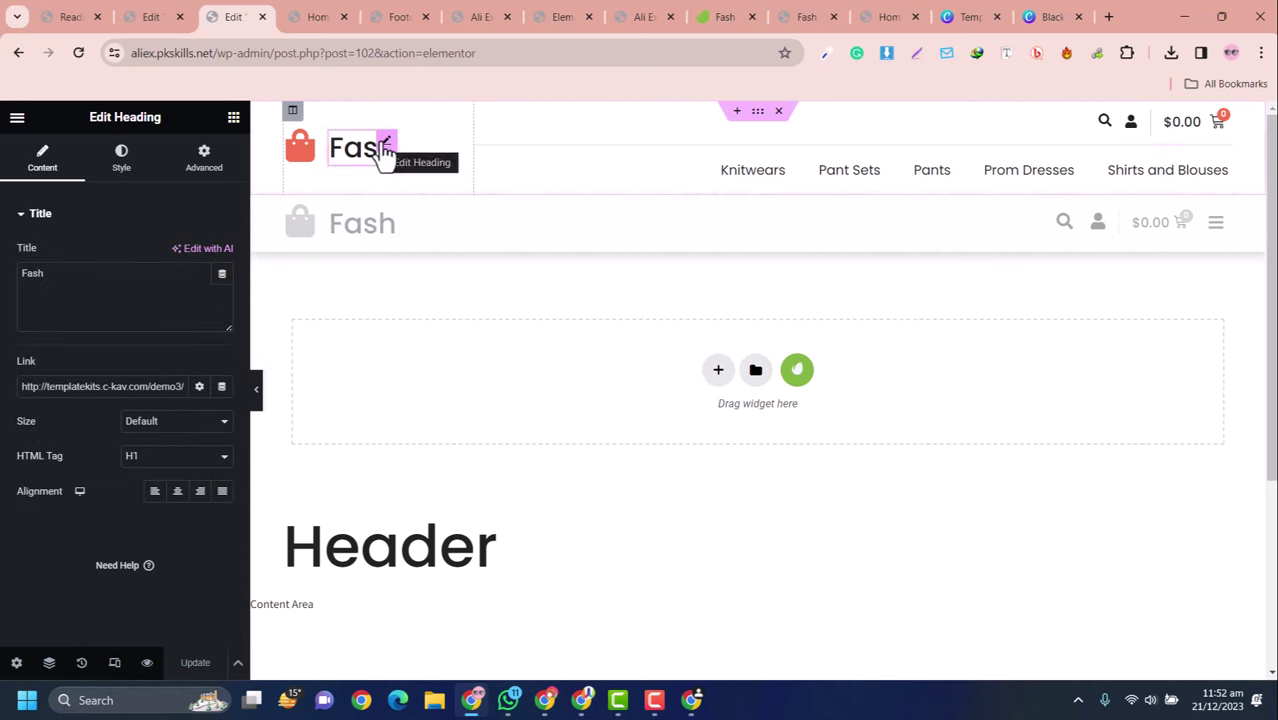
click(311, 153)
mouse_move(120, 343)
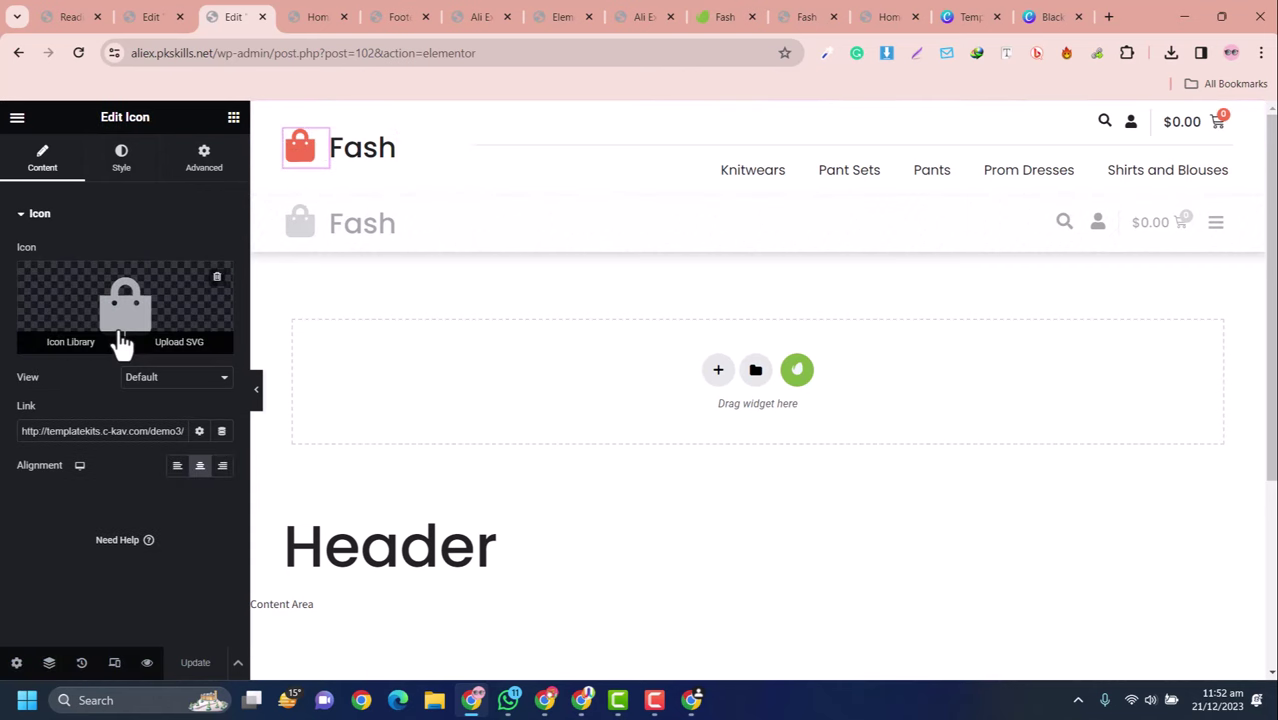
click(233, 120)
click(396, 152)
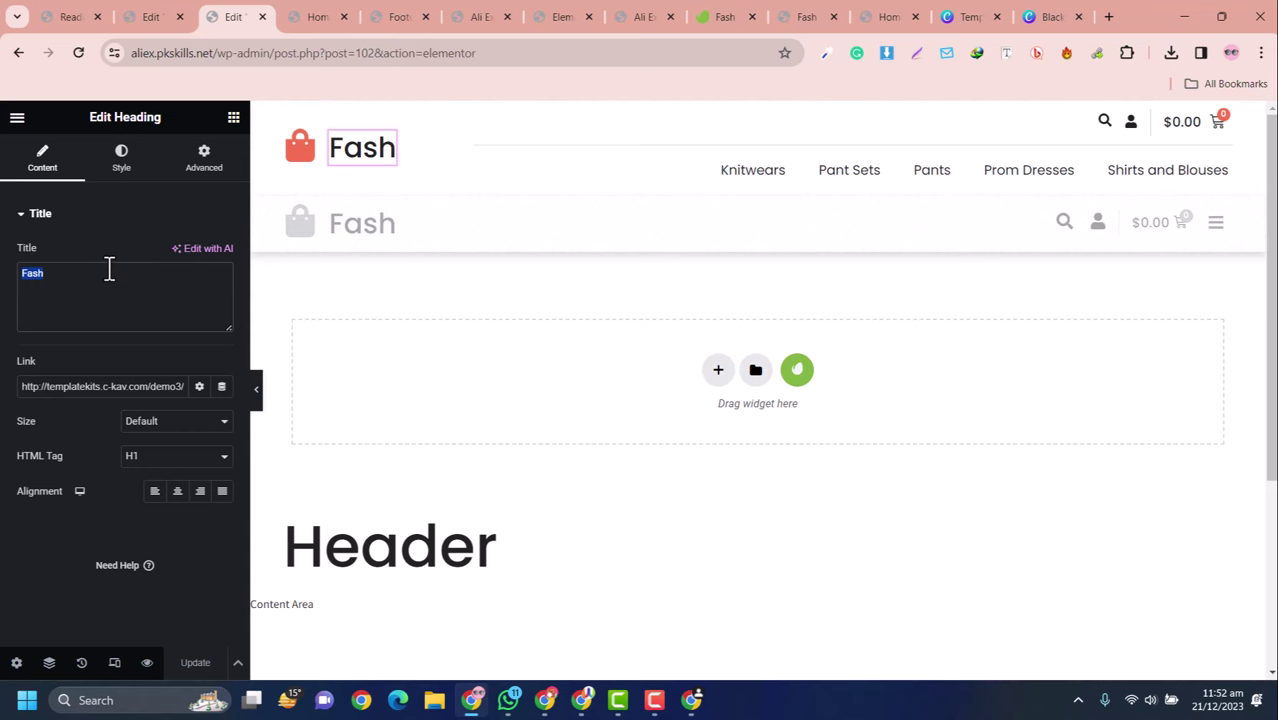
key(BackSpace)
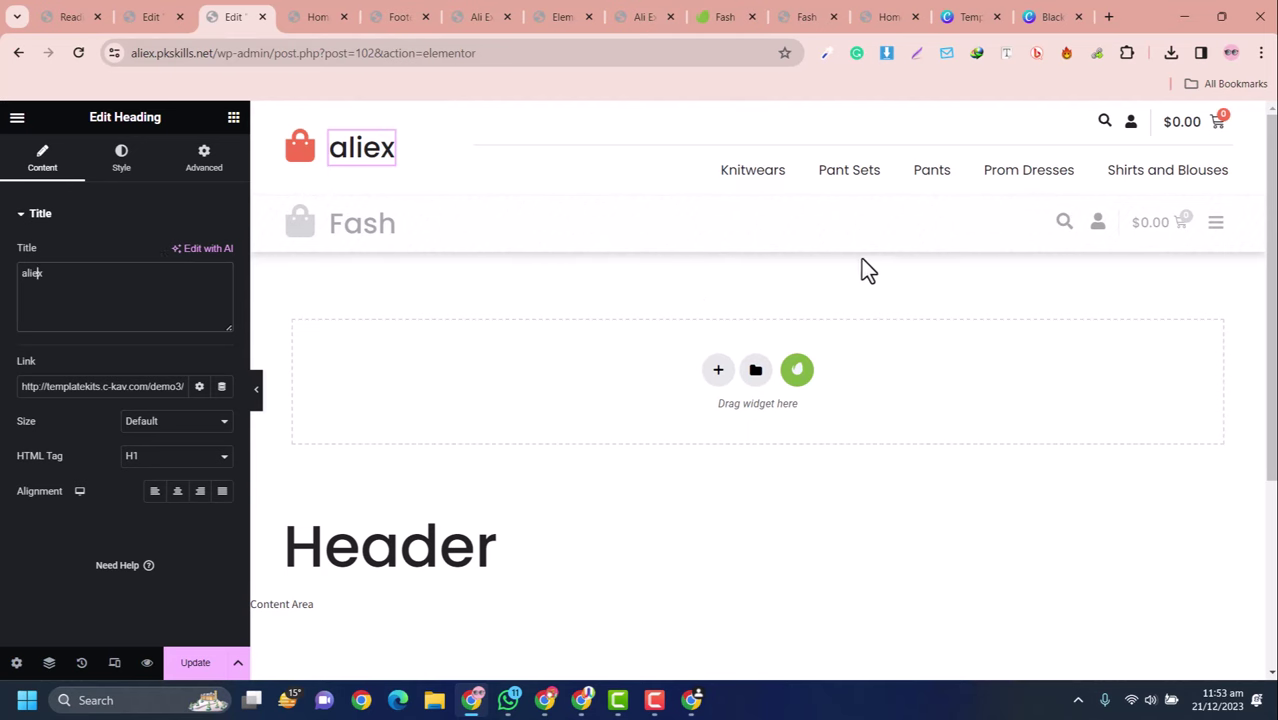
Step: In mobile responsive view, change the mobile header's heading to aliex, then return to desktop
click(115, 663)
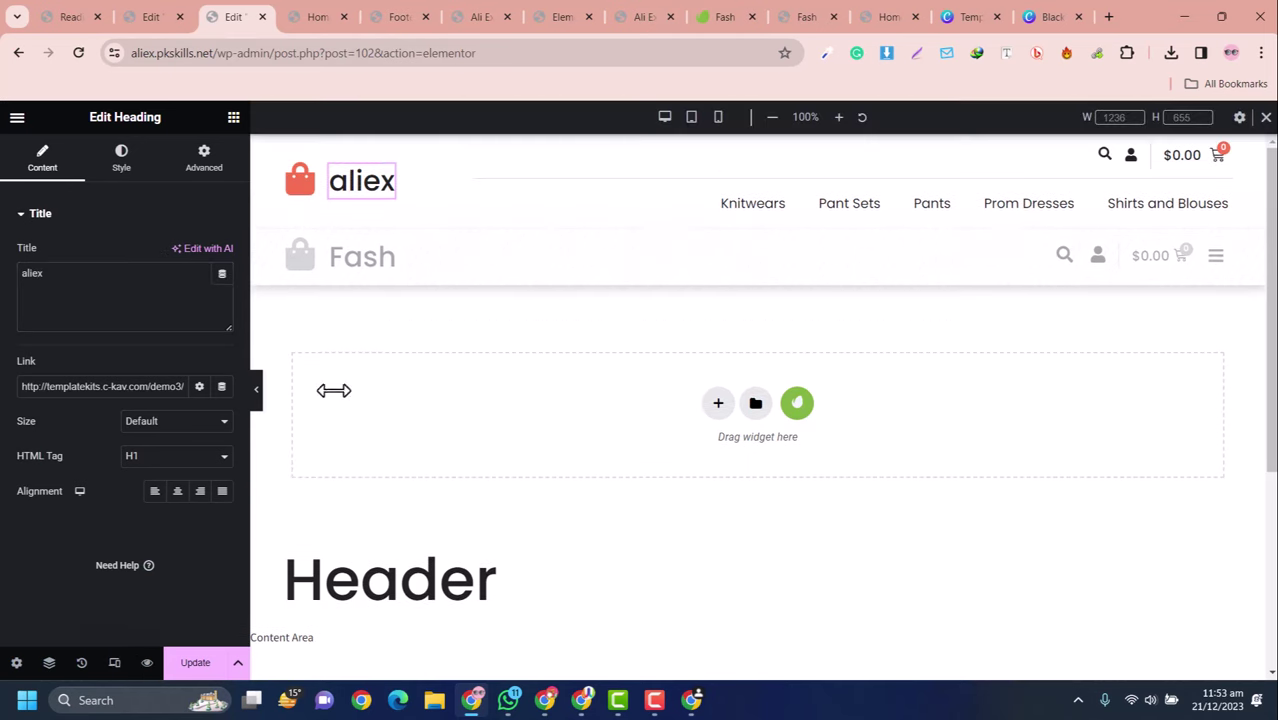
click(718, 118)
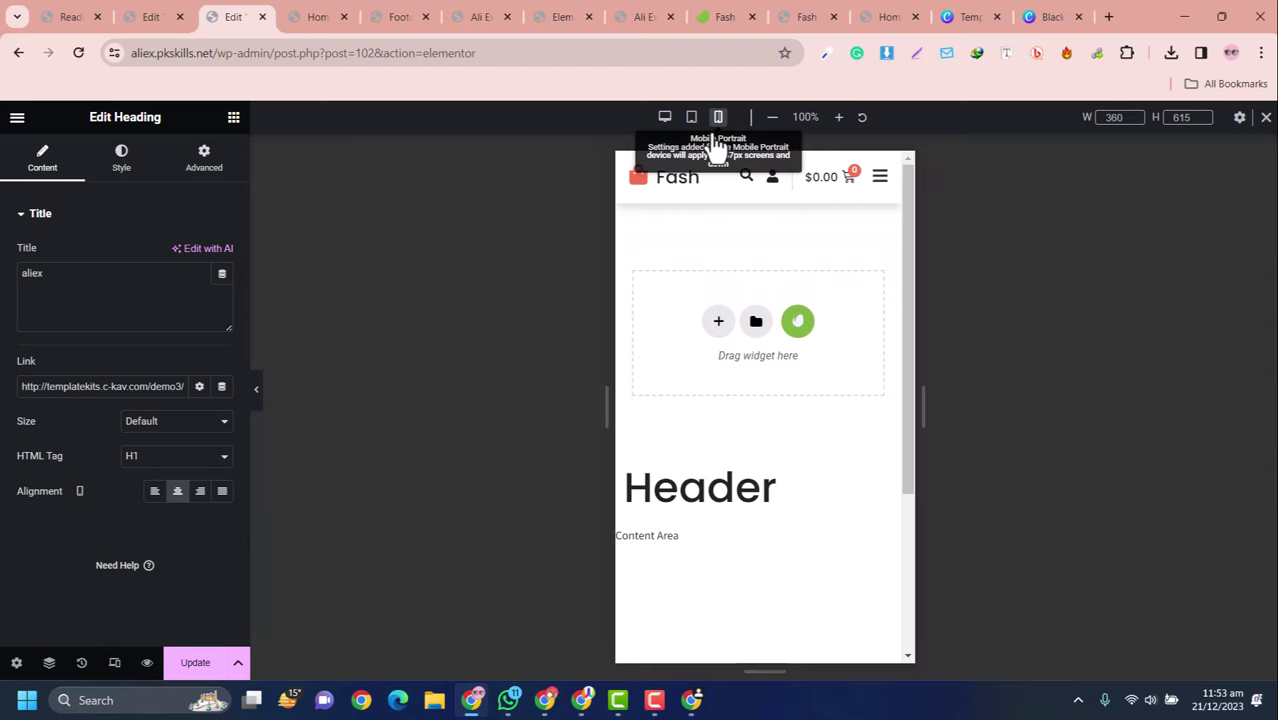
click(692, 180)
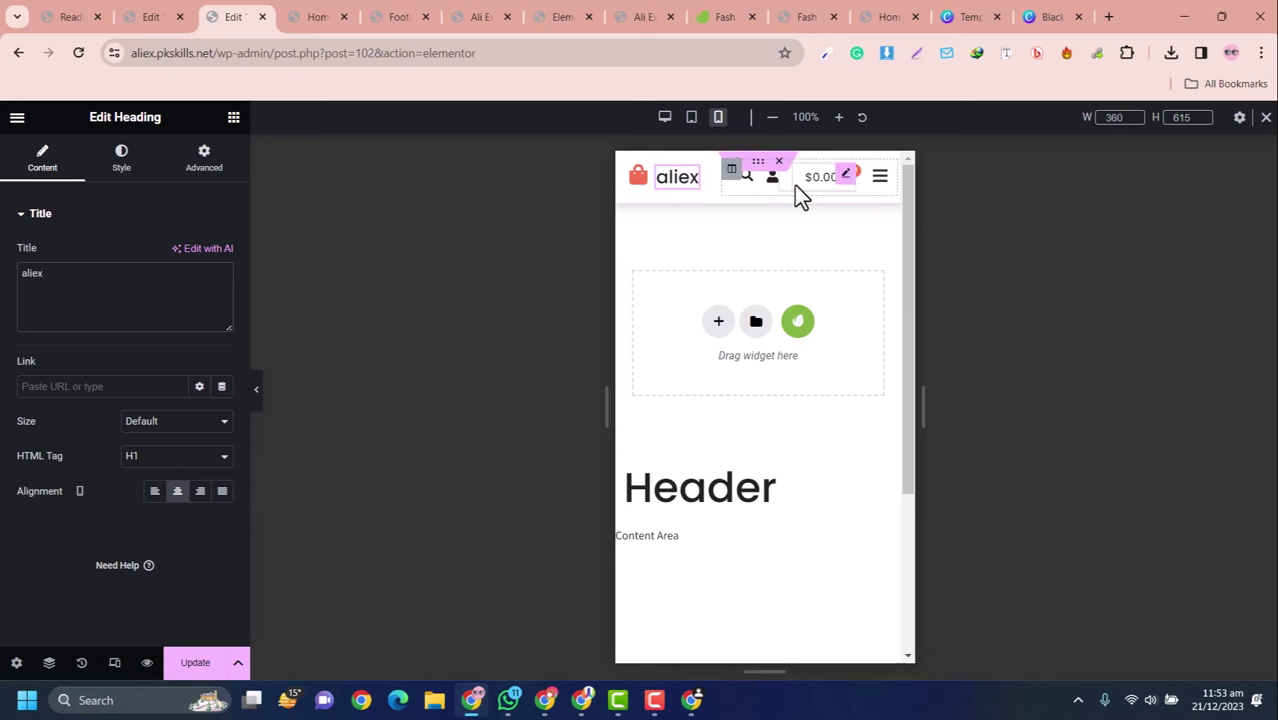
click(665, 118)
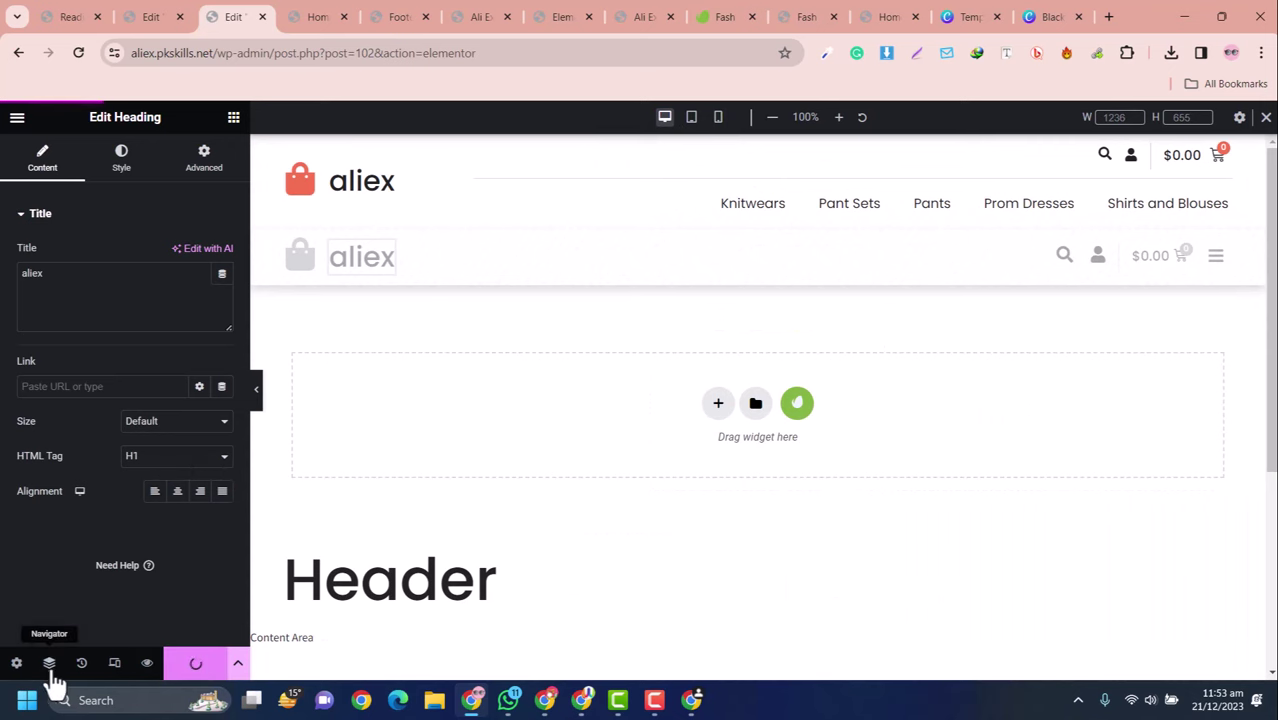
Step: Adjust the aliex header's Include display condition between Entire Site and Archives, then save and close
click(16, 663)
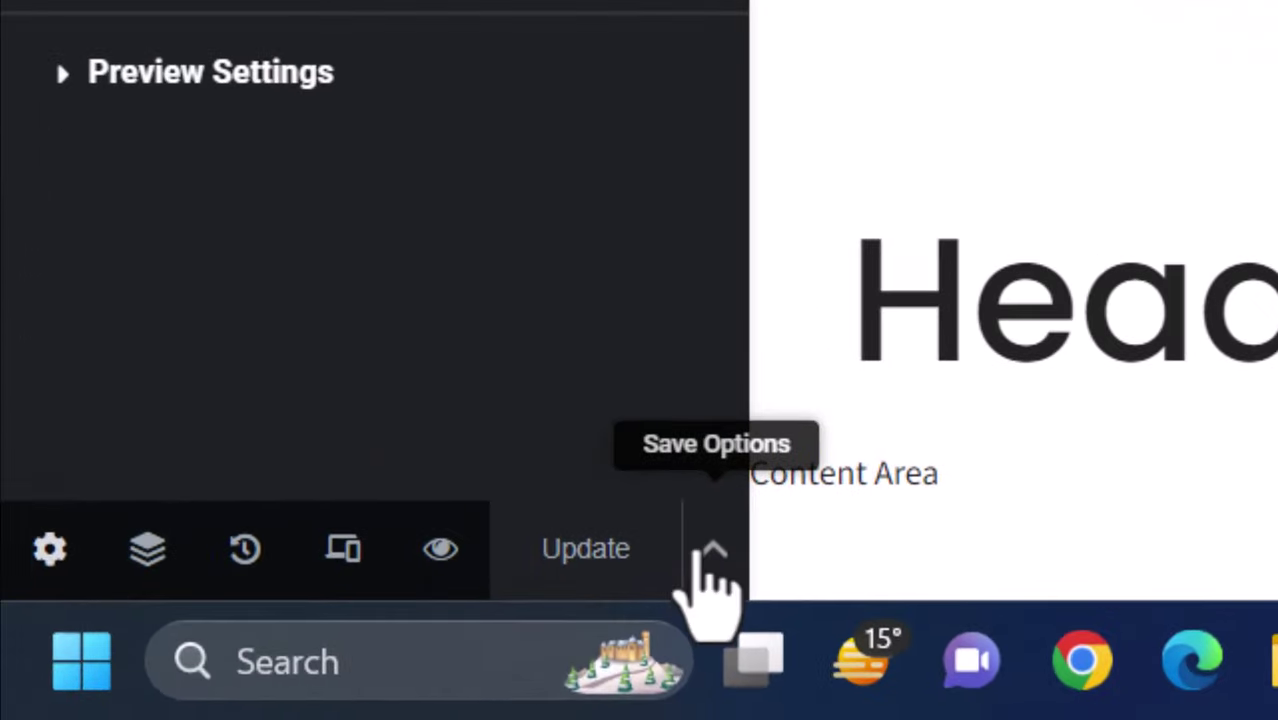
click(706, 556)
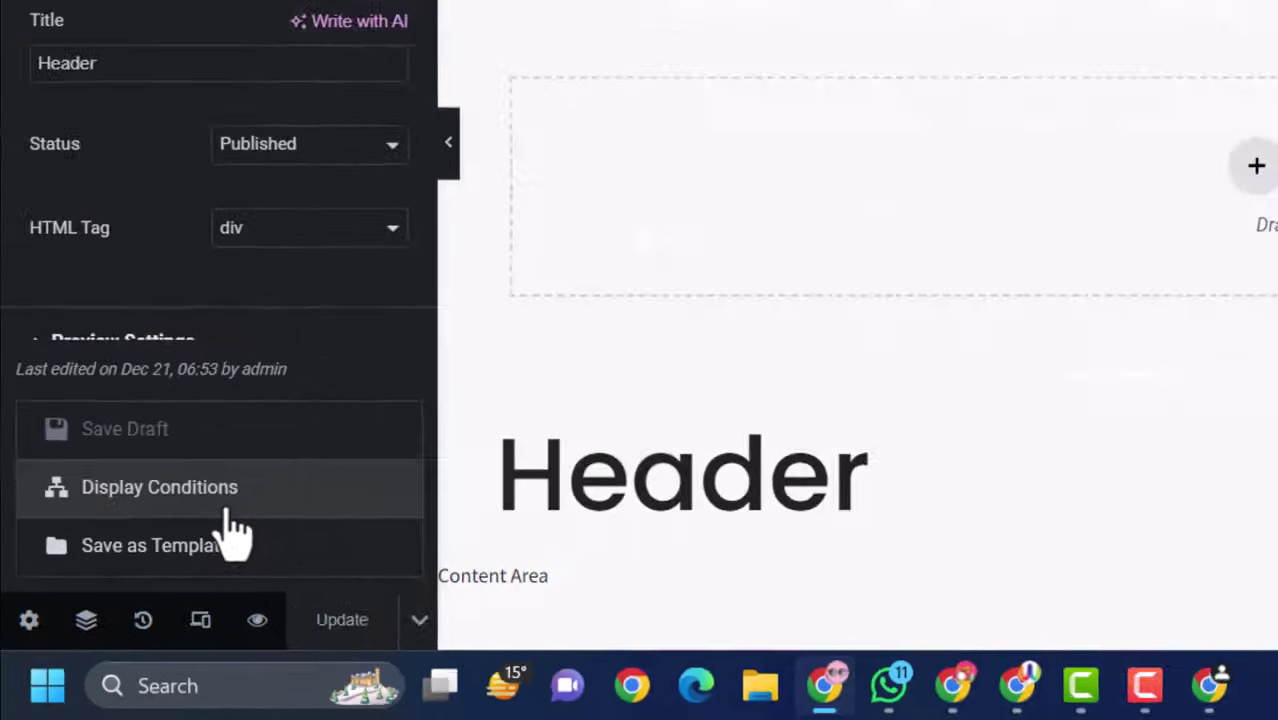
click(232, 530)
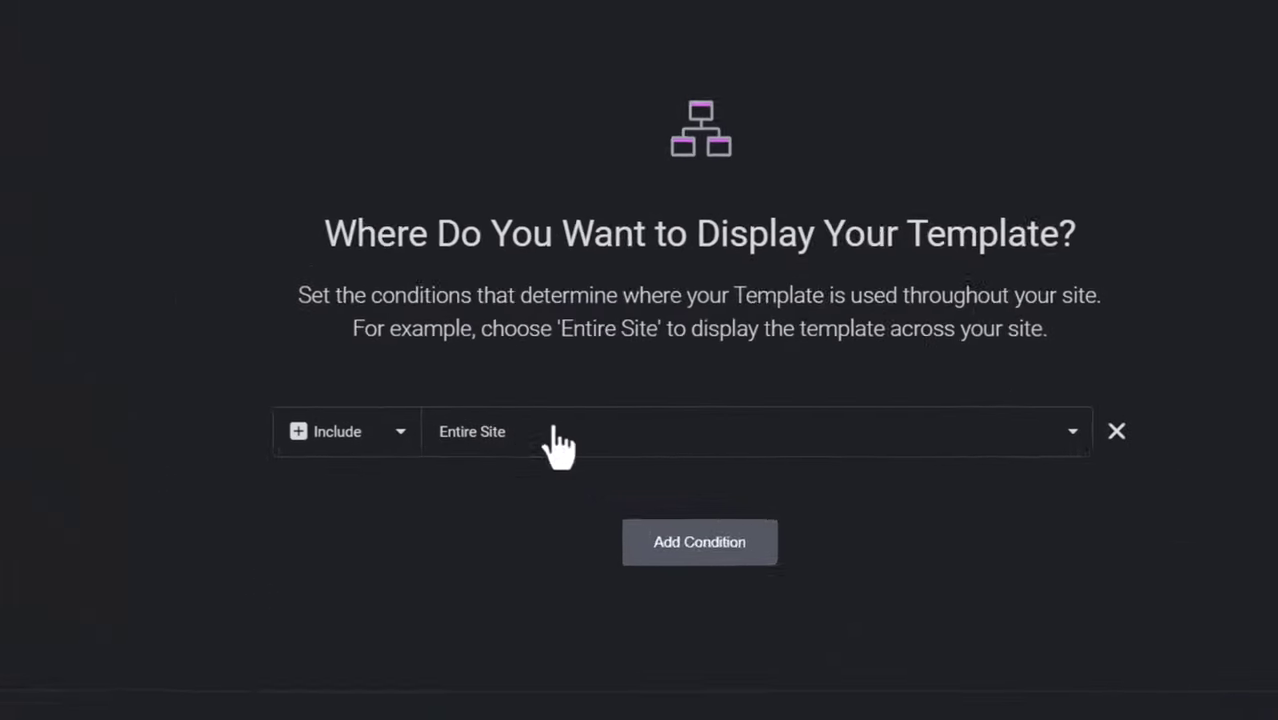
click(563, 422)
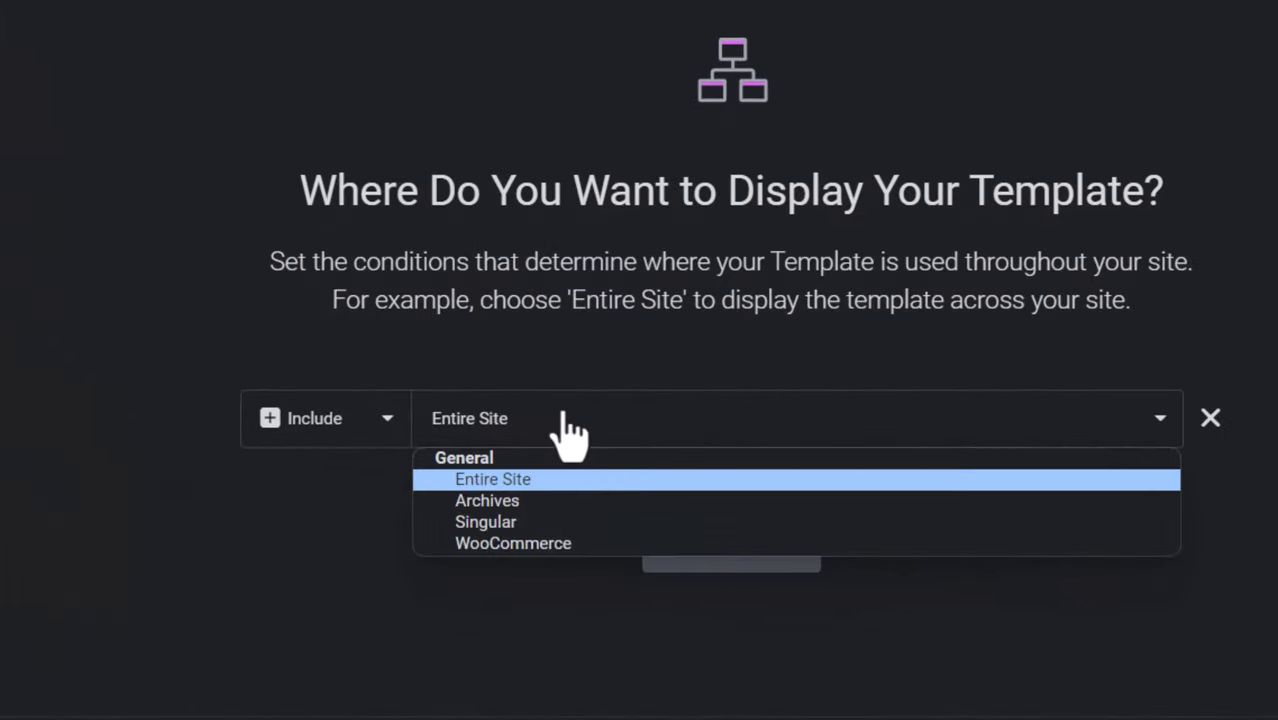
click(545, 500)
click(542, 438)
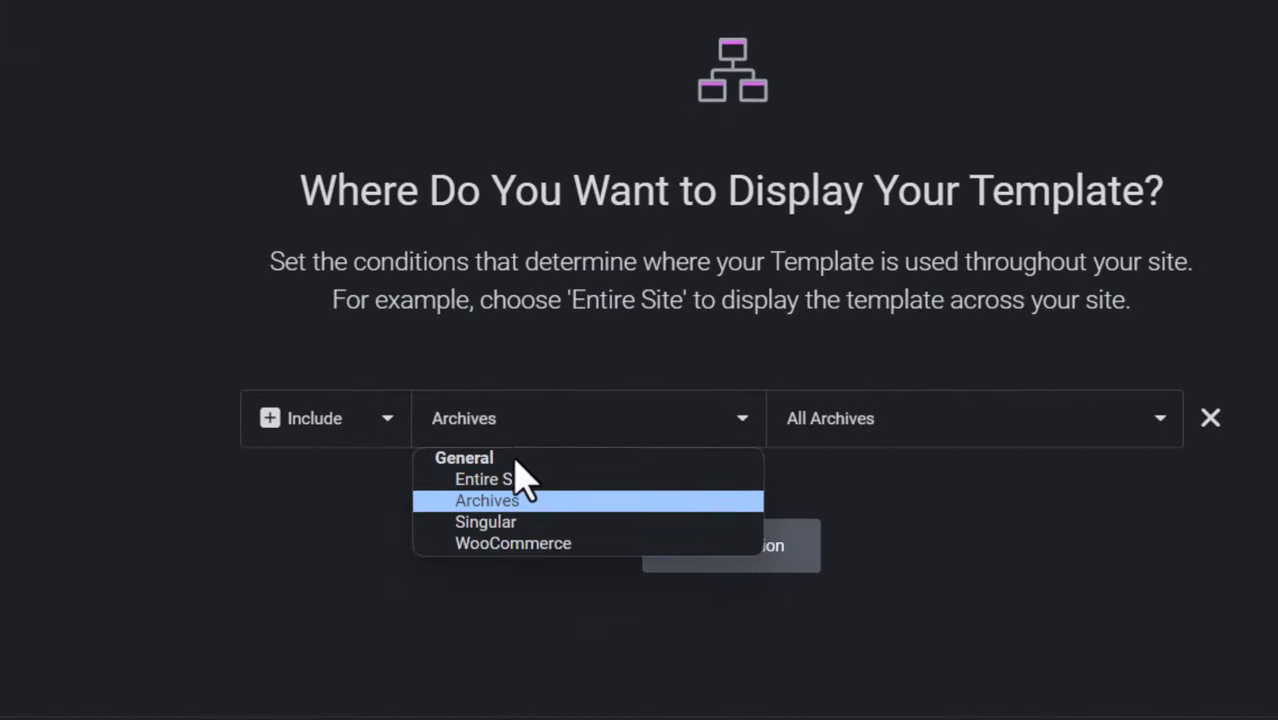
click(520, 500)
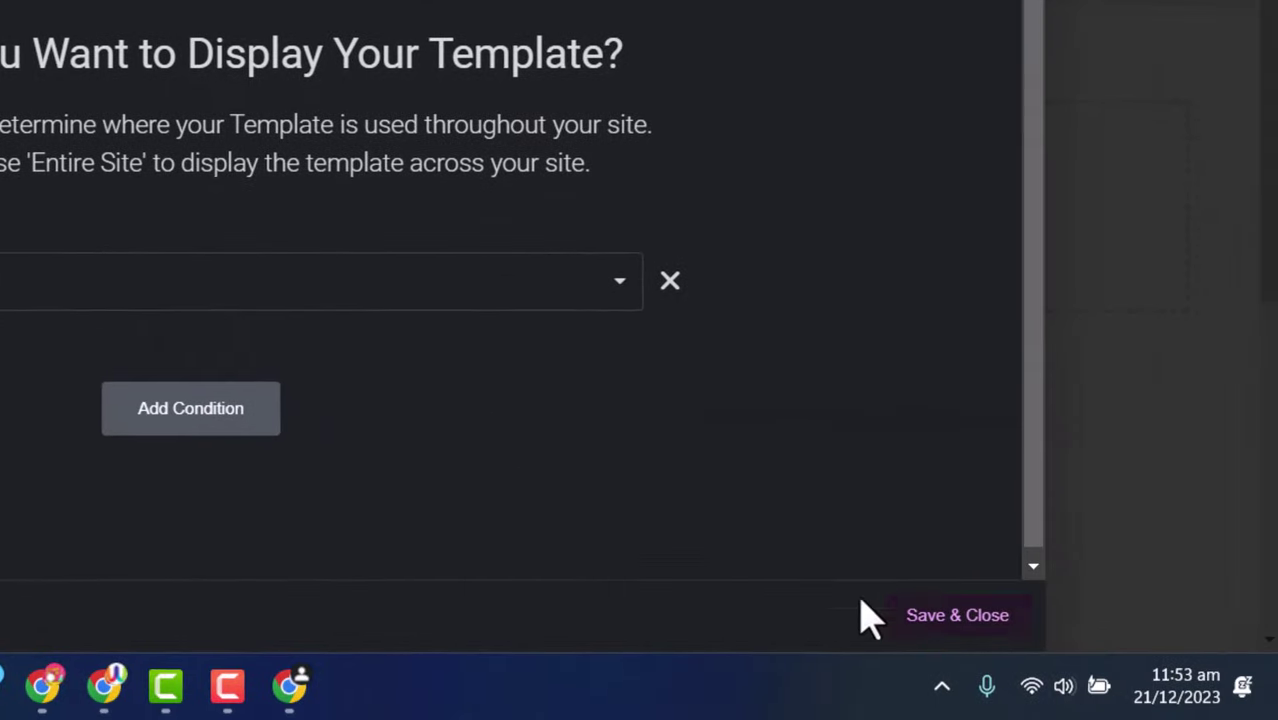
click(972, 632)
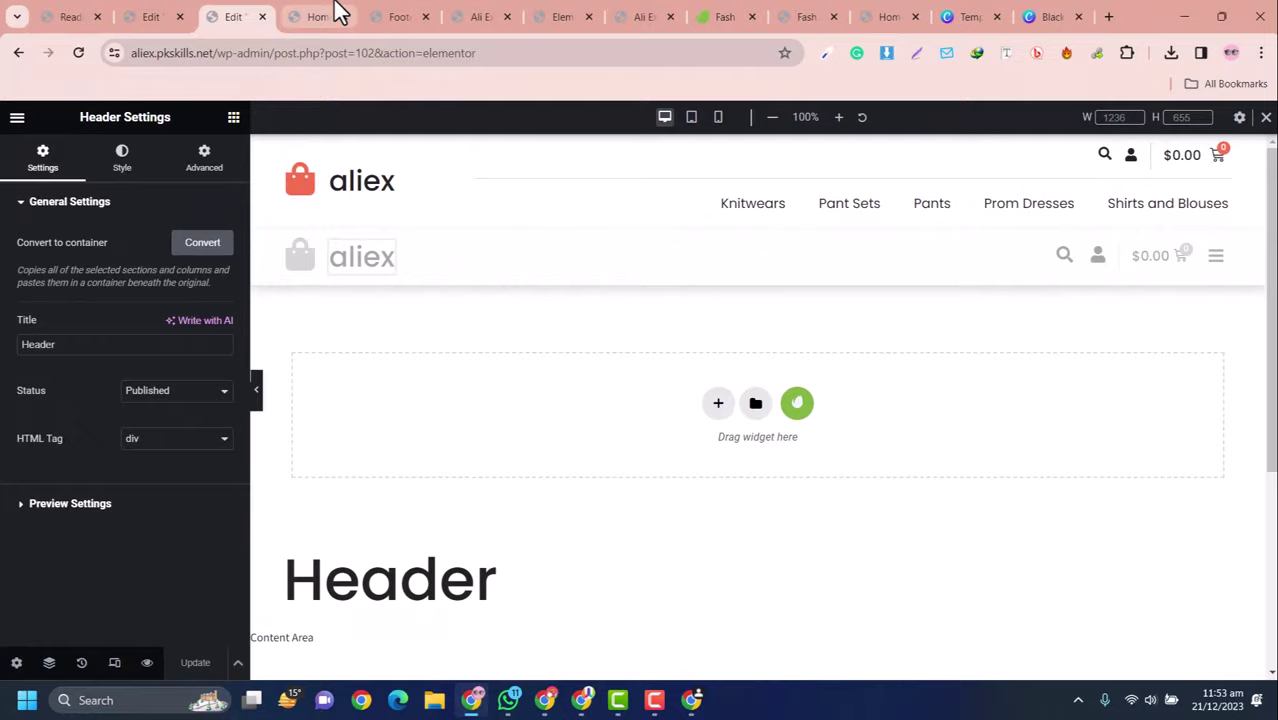
Step: Load the live homepage by removing ?elementor_library=home-3 from the preview tab's address
click(330, 15)
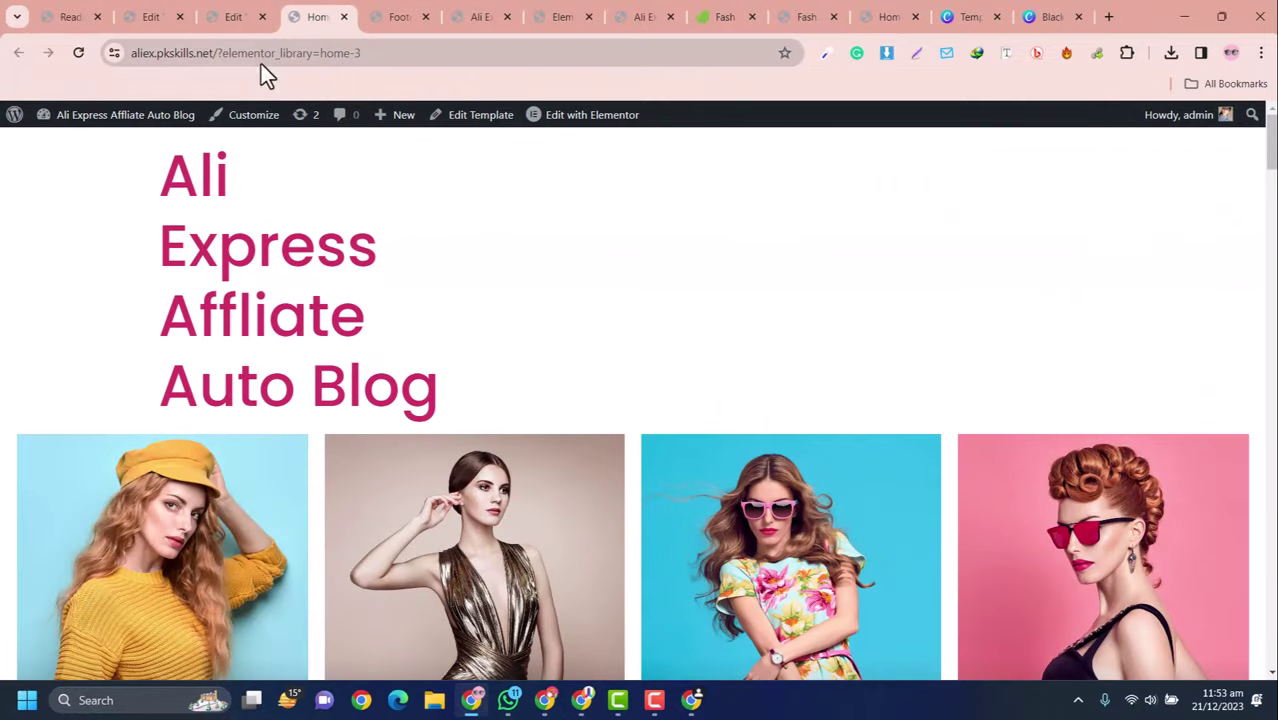
drag(214, 53, 647, 54)
key(BackSpace)
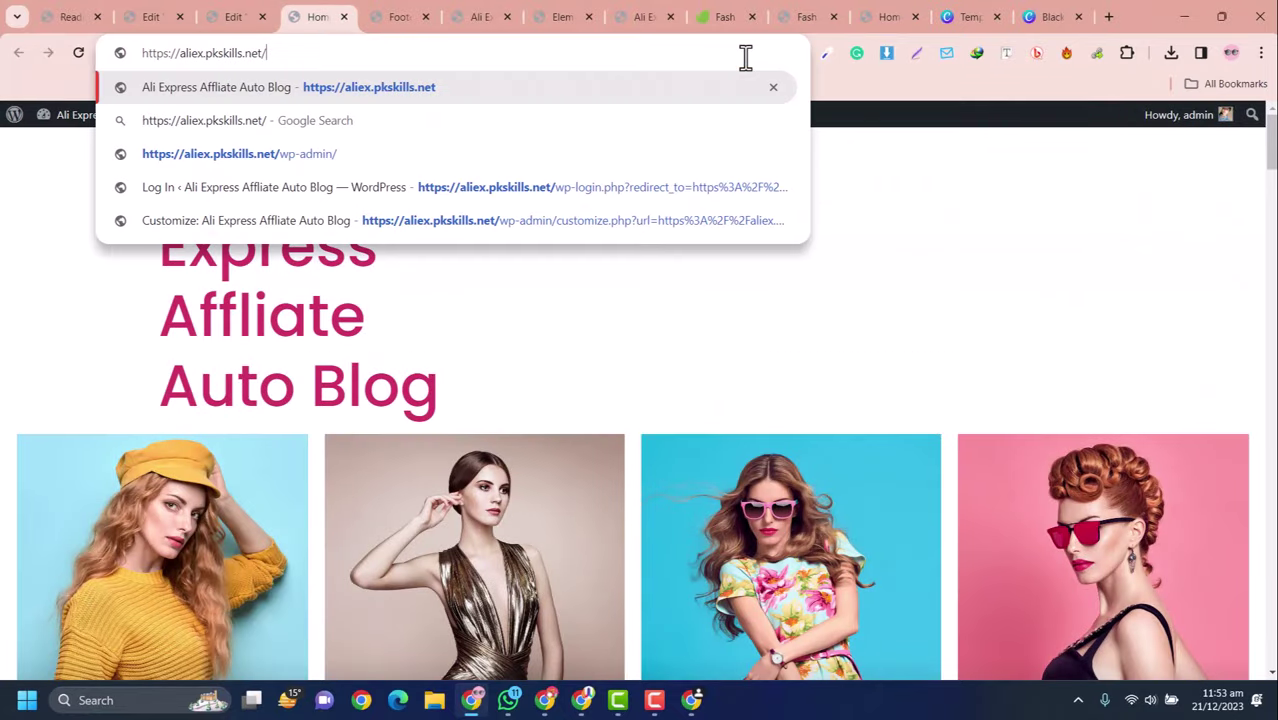
key(Return)
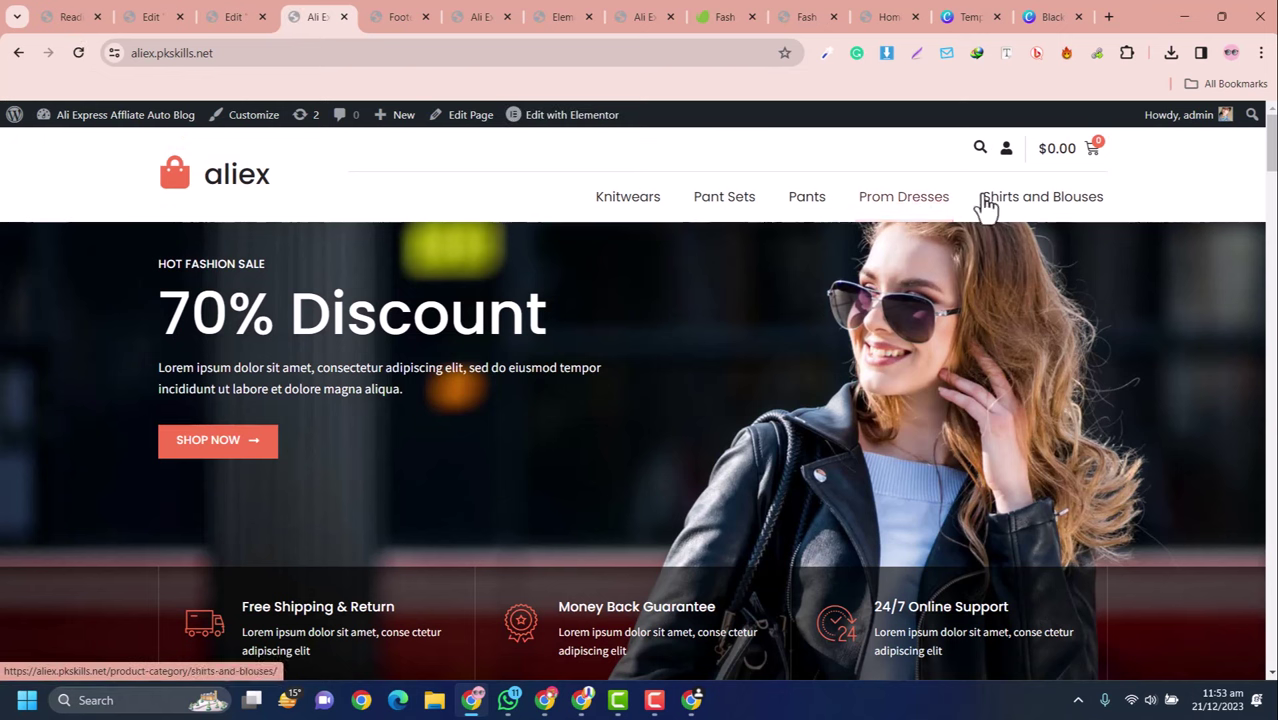
Step: Browse the live Knitwears and Pant Sets category pages under the aliex header
click(628, 197)
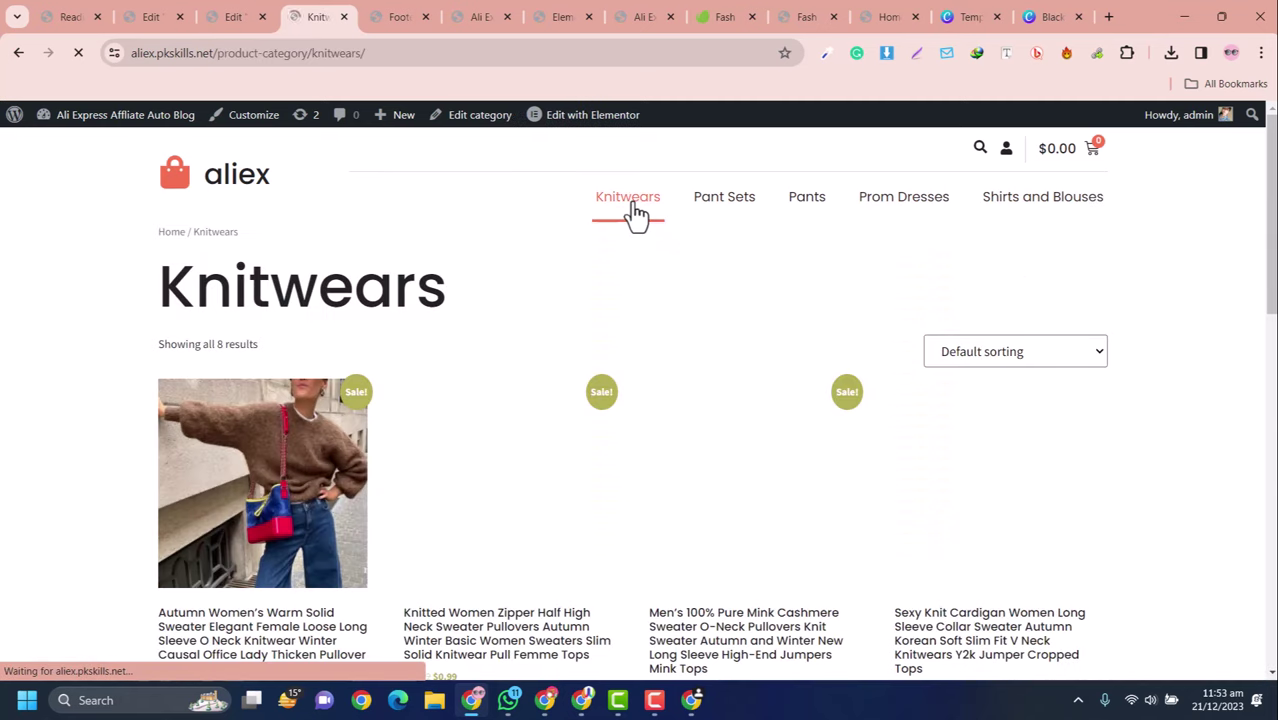
scroll(836, 394, down, 3)
scroll(474, 391, down, 6)
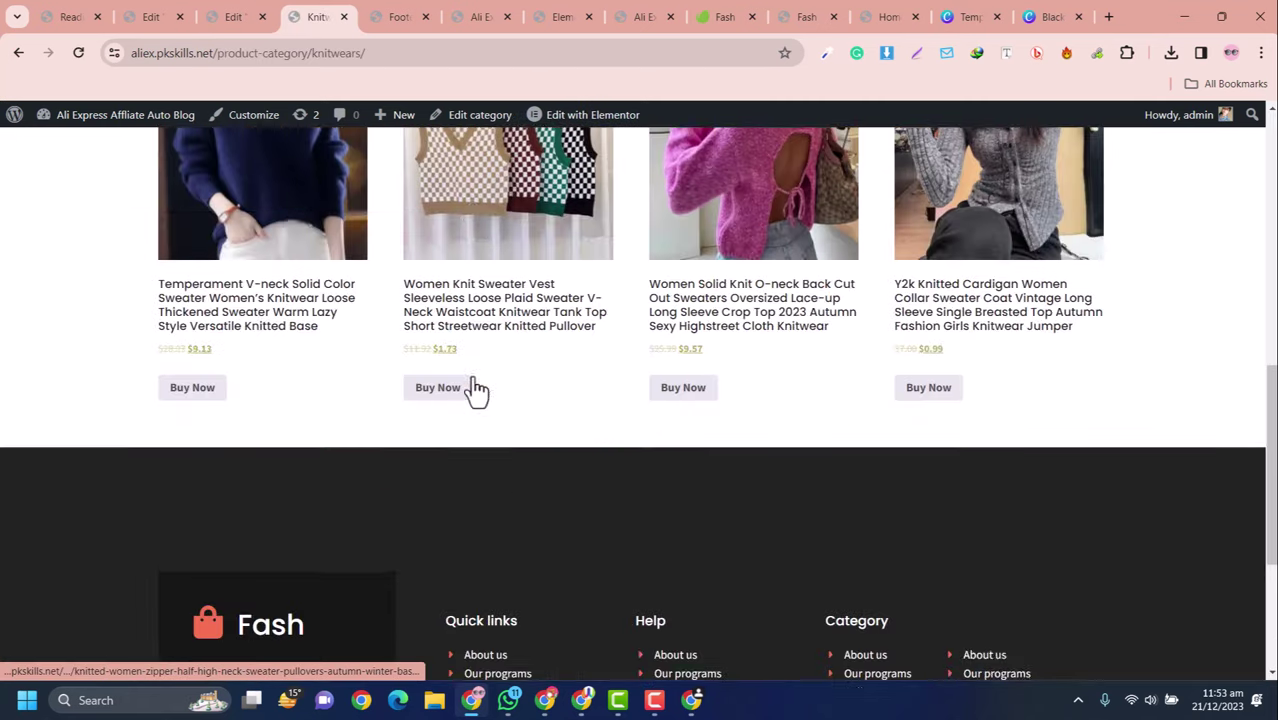
scroll(474, 391, up, 6)
scroll(140, 340, up, 3)
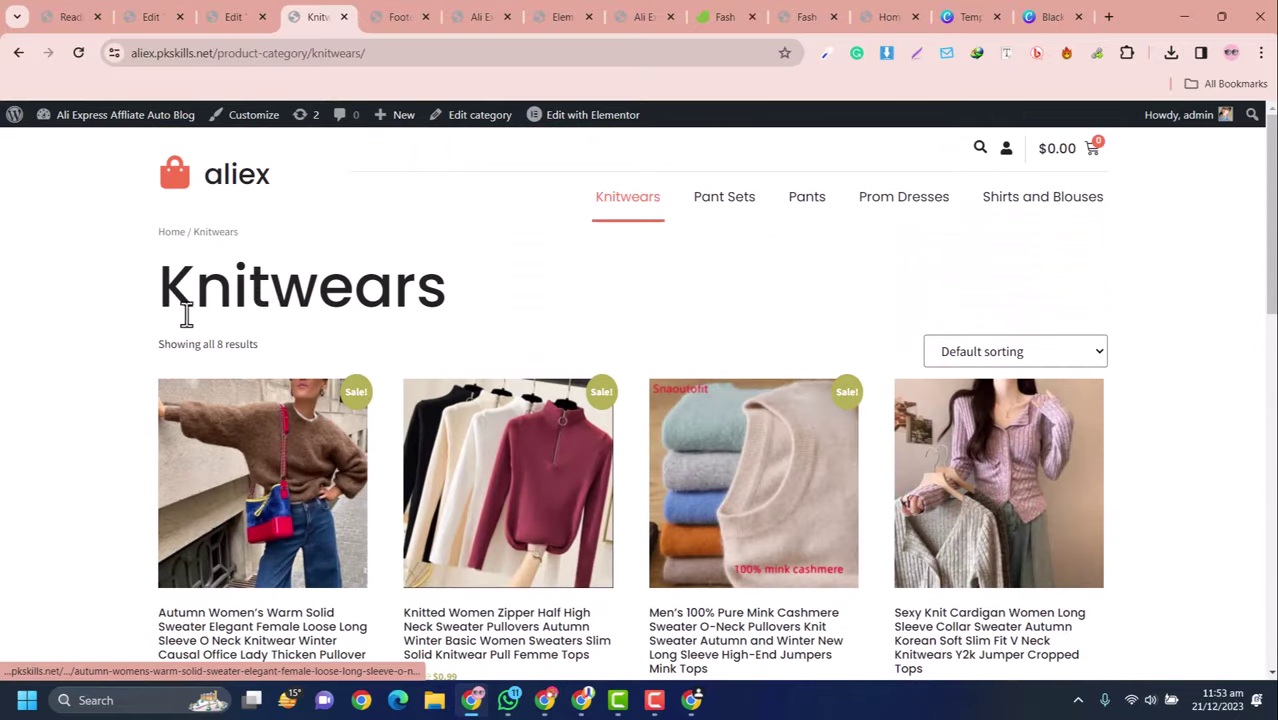
click(722, 200)
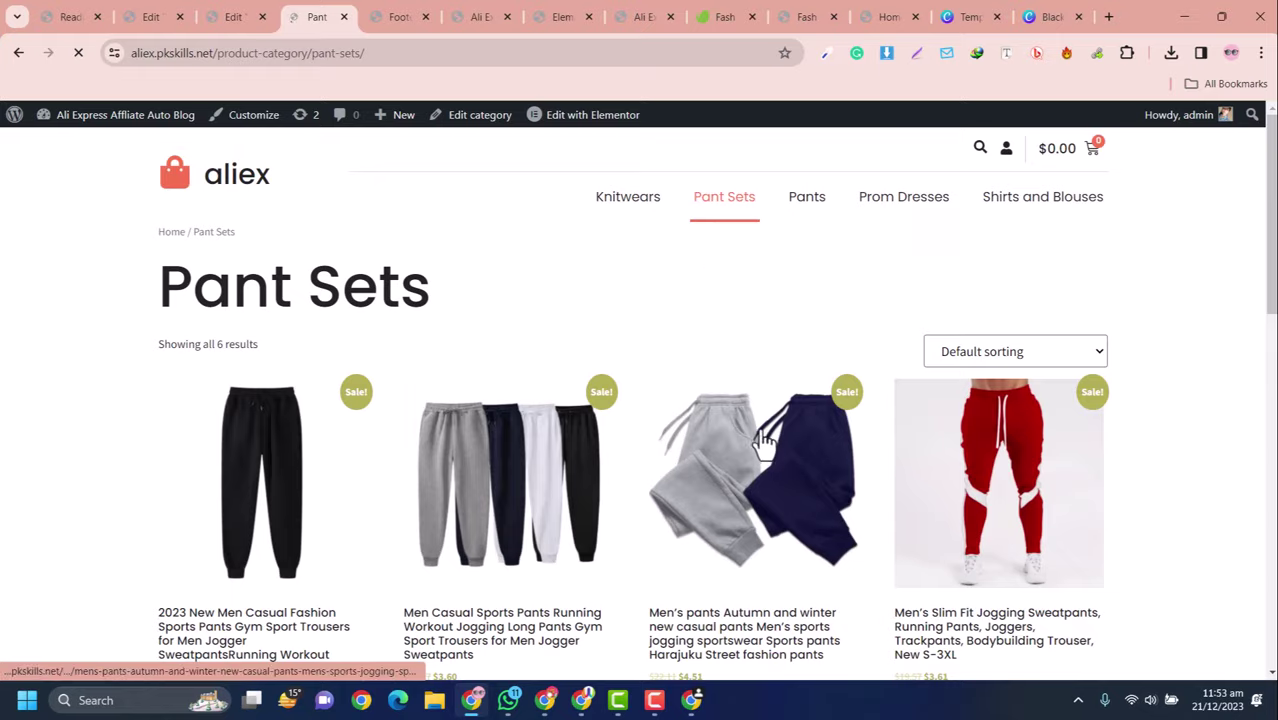
scroll(760, 447, down, 10)
scroll(757, 447, up, 10)
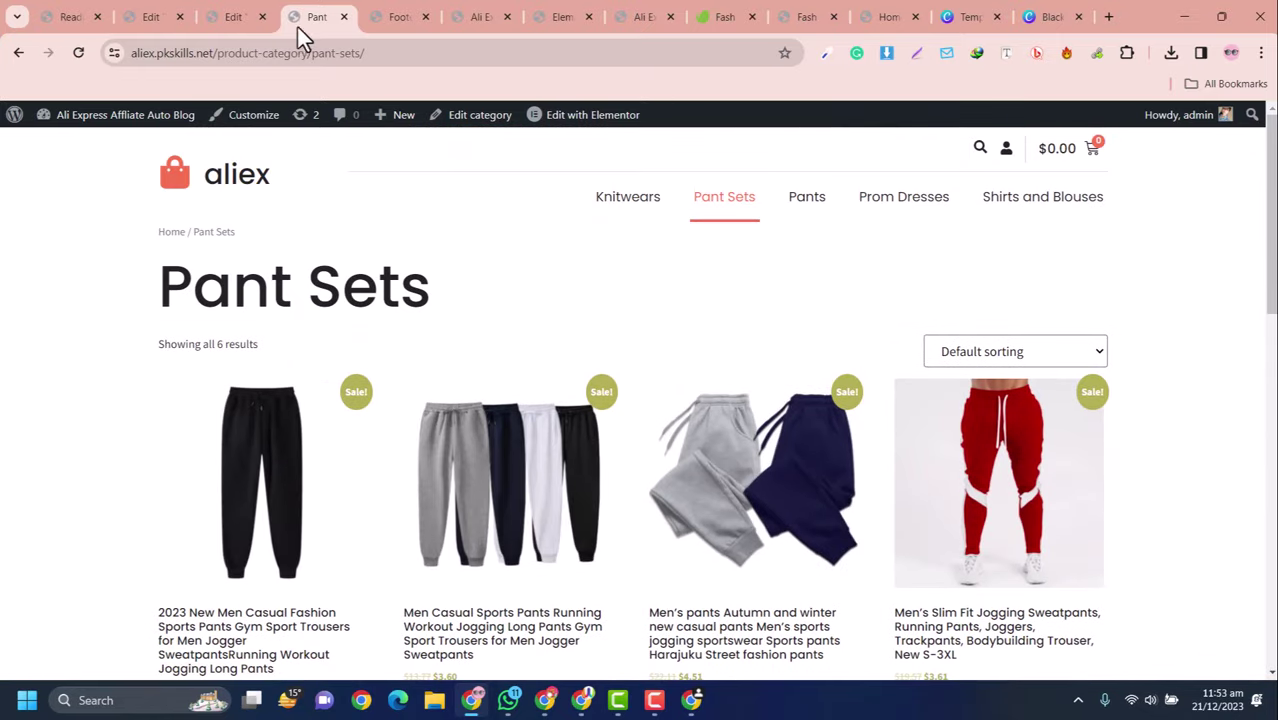
Step: Replace the category path with /shop to load and scroll the store's shop page
drag(218, 53, 870, 57)
key(BackSpace)
text(shop)
key(Return)
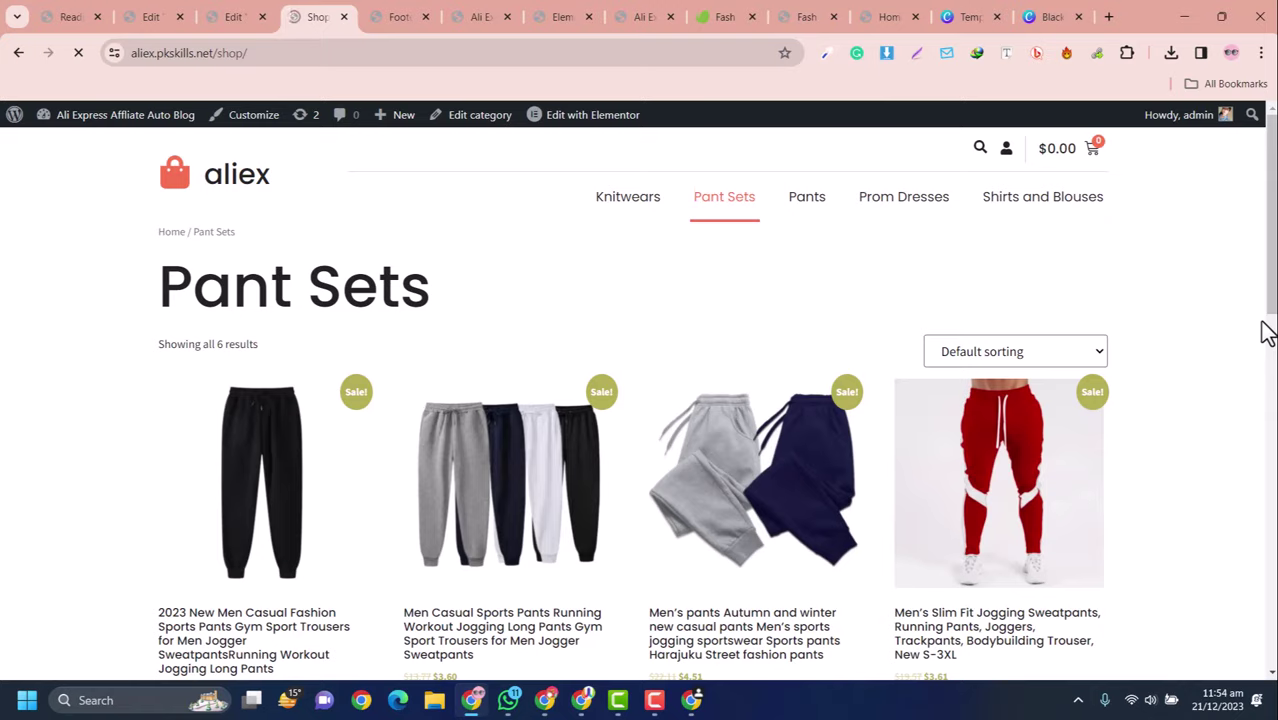
scroll(596, 562, down, 8)
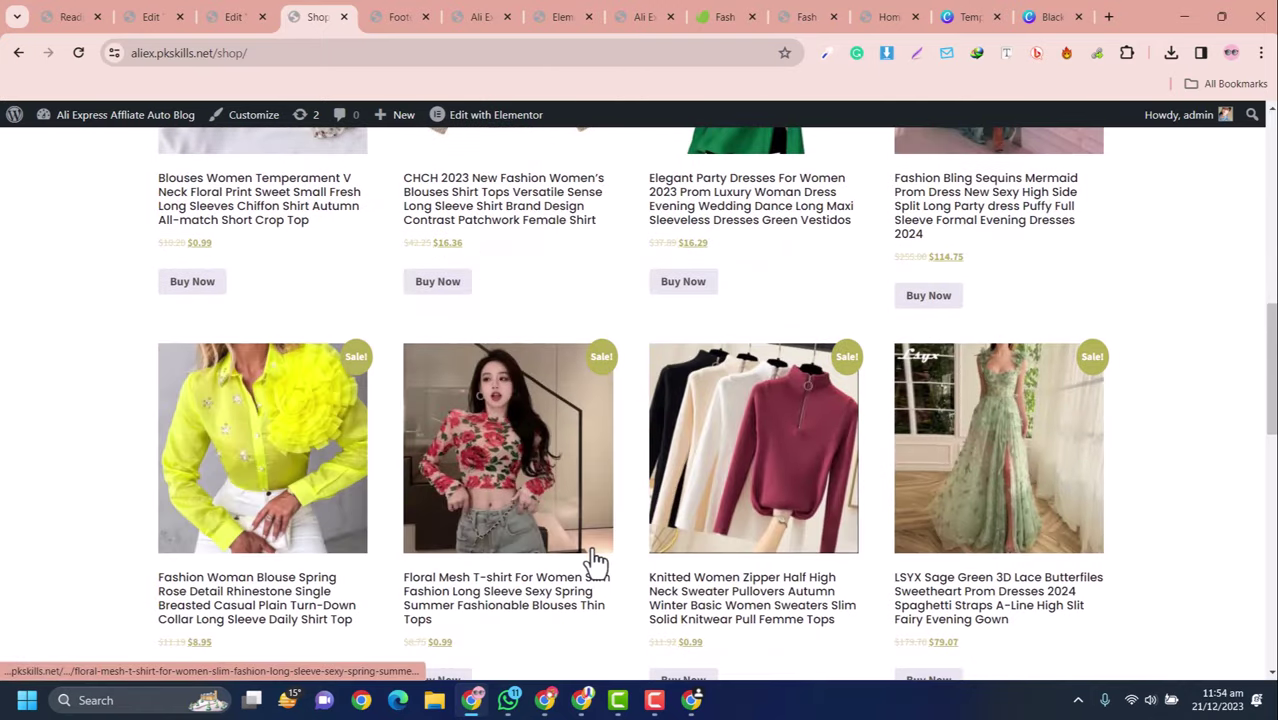
scroll(596, 562, down, 5)
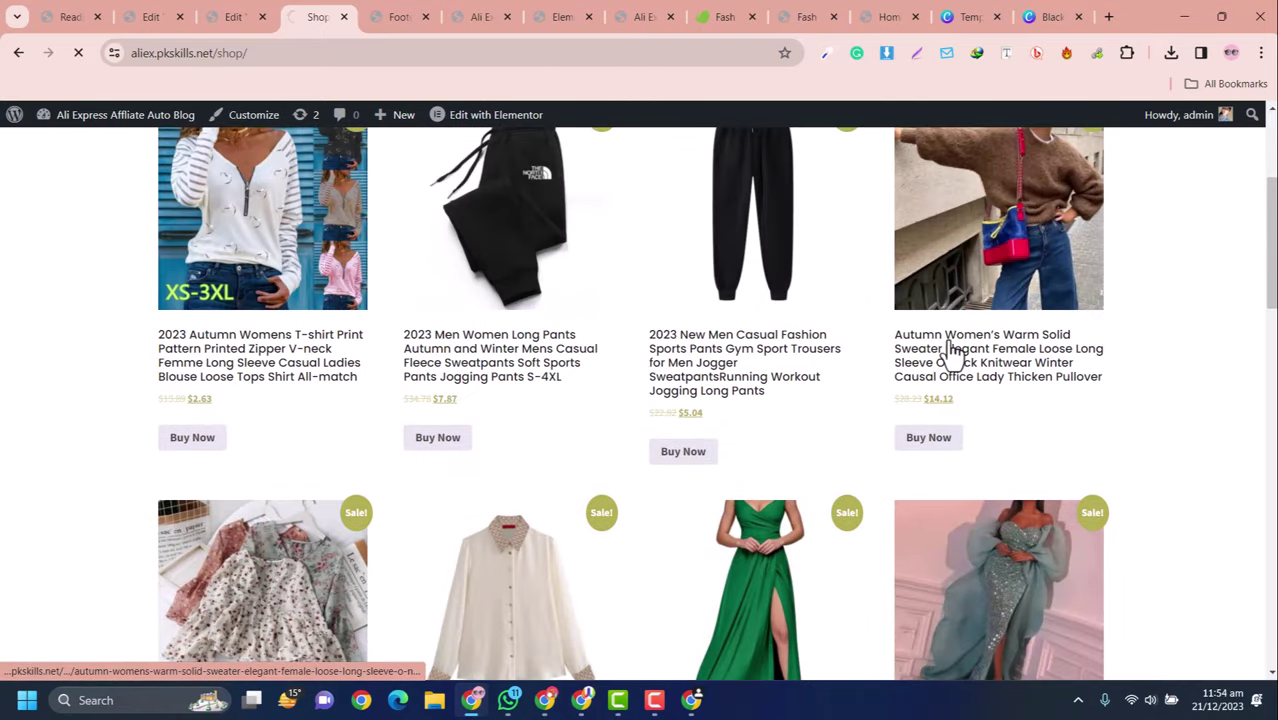
Step: Inspect the Autumn Women's Warm Solid Sweater product page, then return to the header editor
click(950, 350)
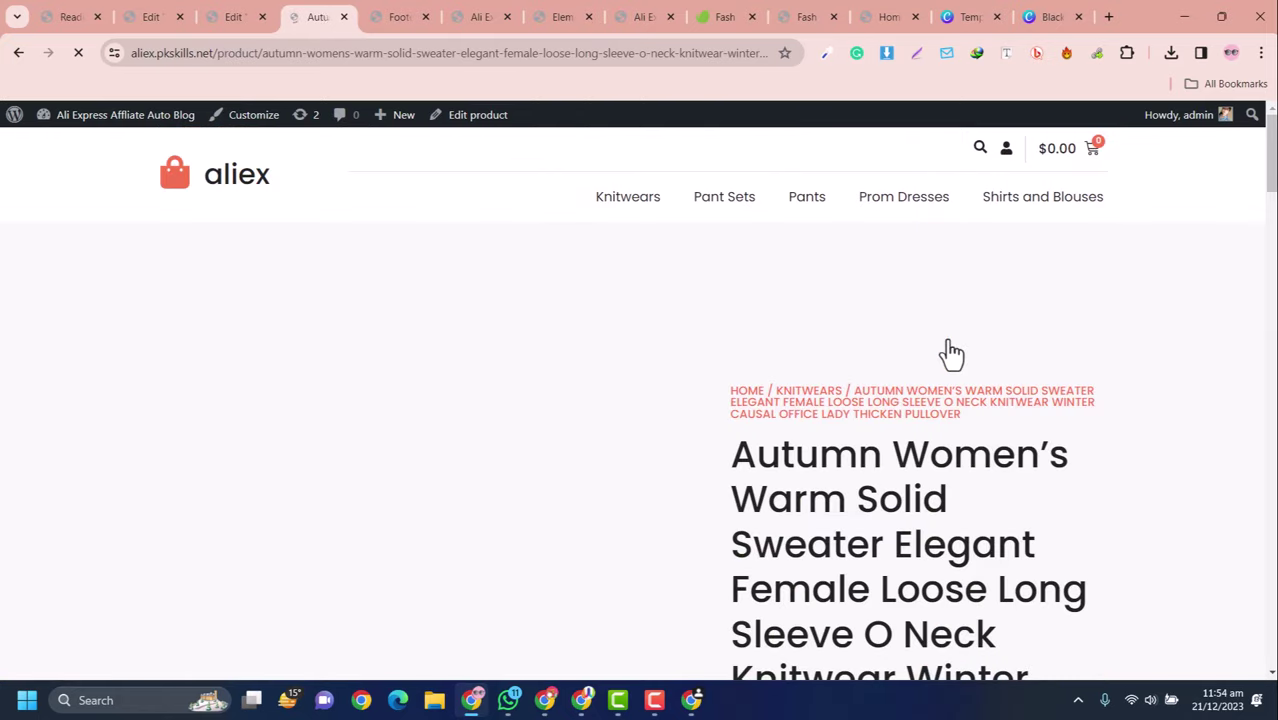
scroll(1152, 360, down, 15)
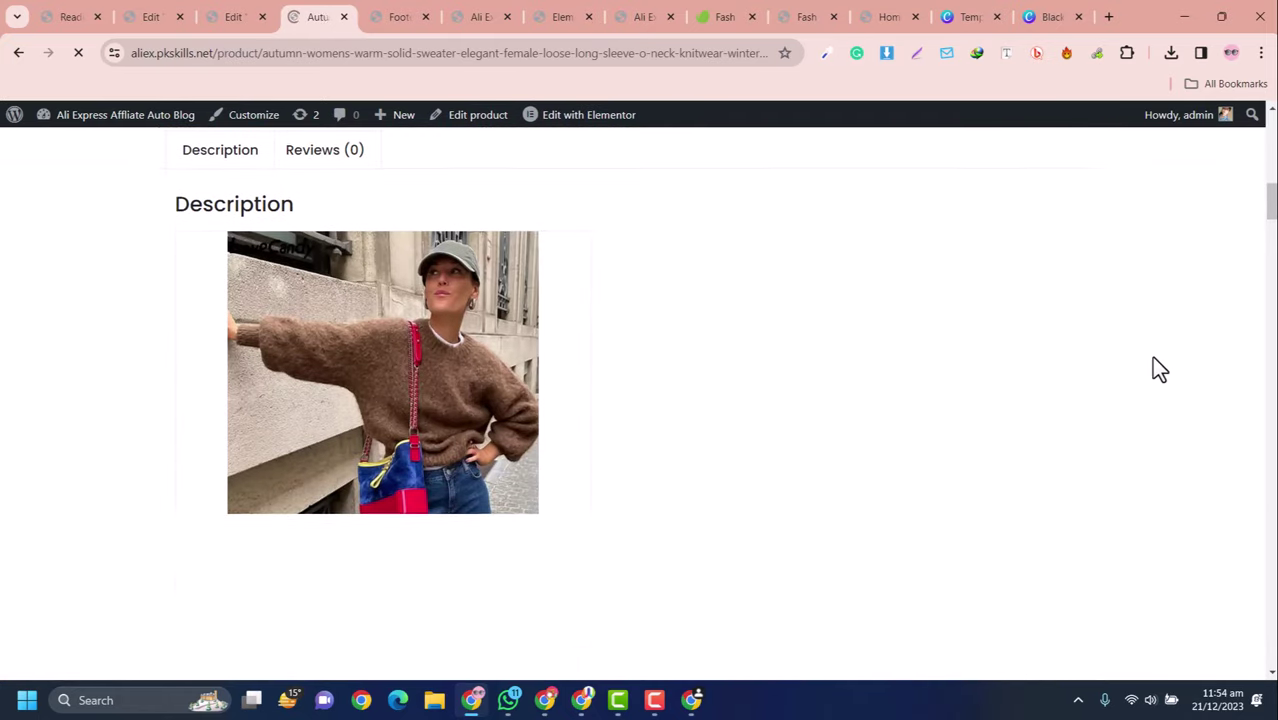
scroll(1151, 356, up, 10)
scroll(864, 365, down, 5)
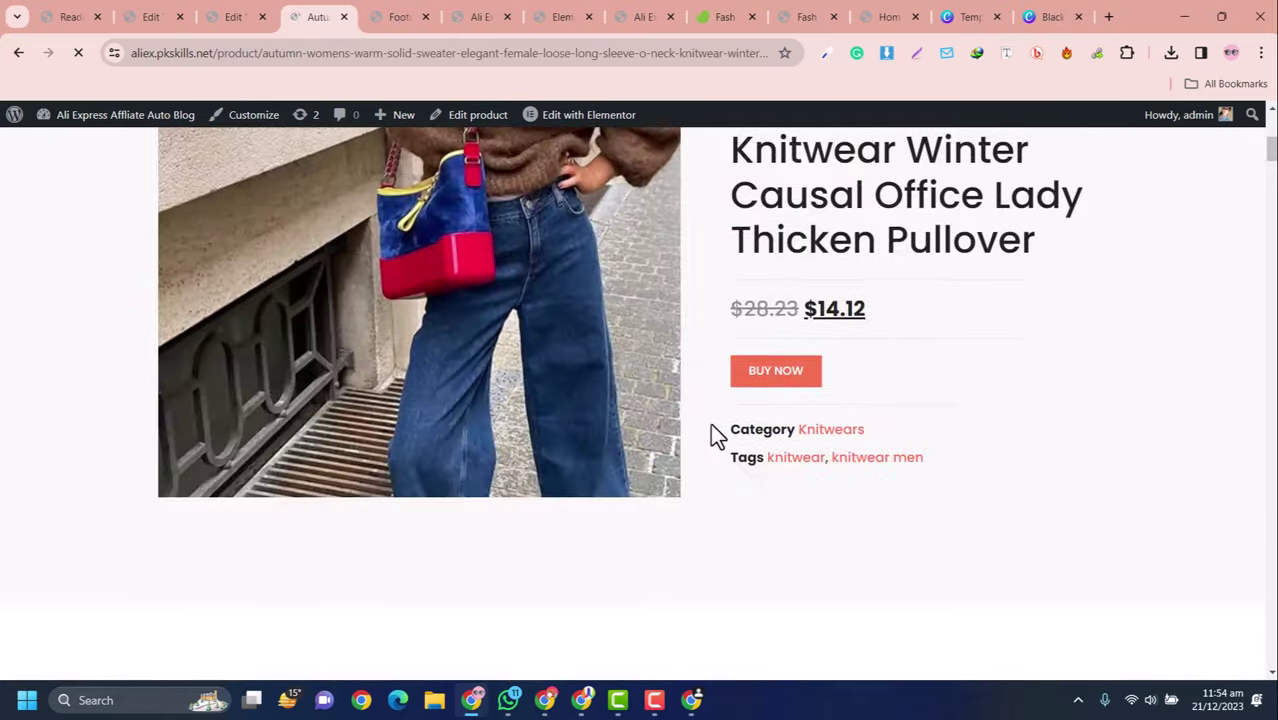
scroll(229, 357, down, 5)
scroll(742, 431, up, 10)
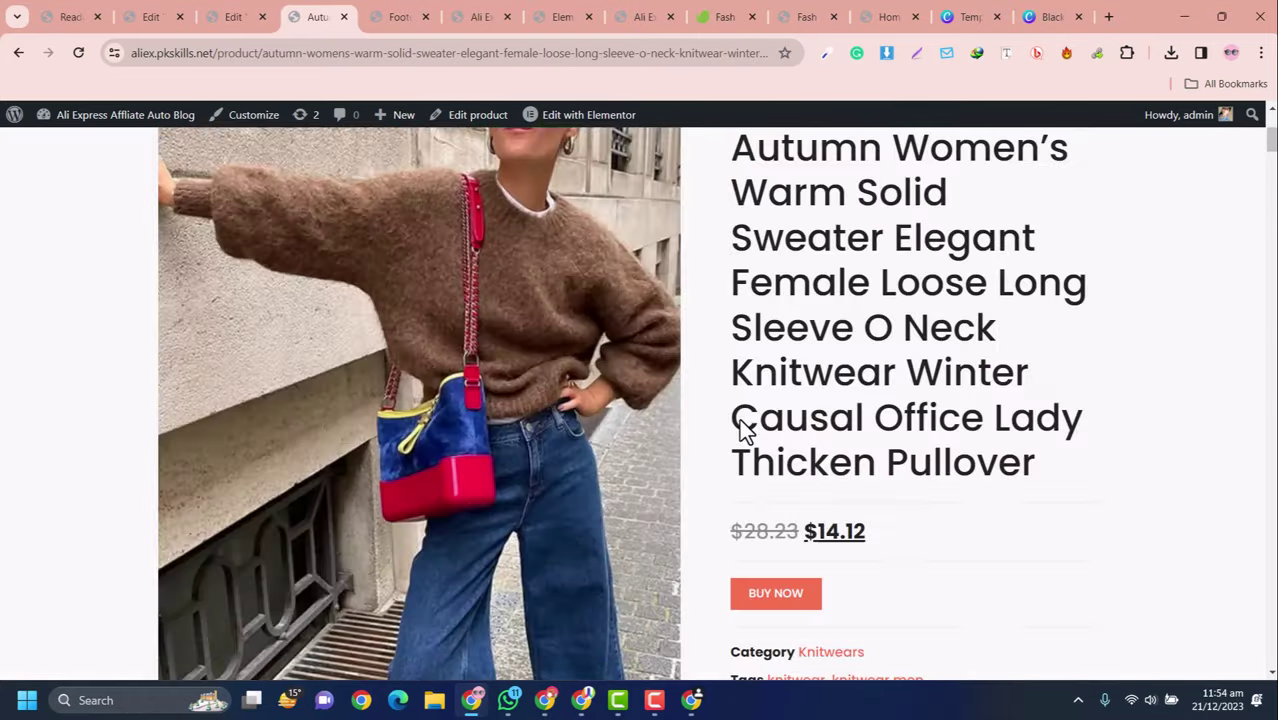
scroll(880, 545, up, 3)
scroll(790, 456, down, 3)
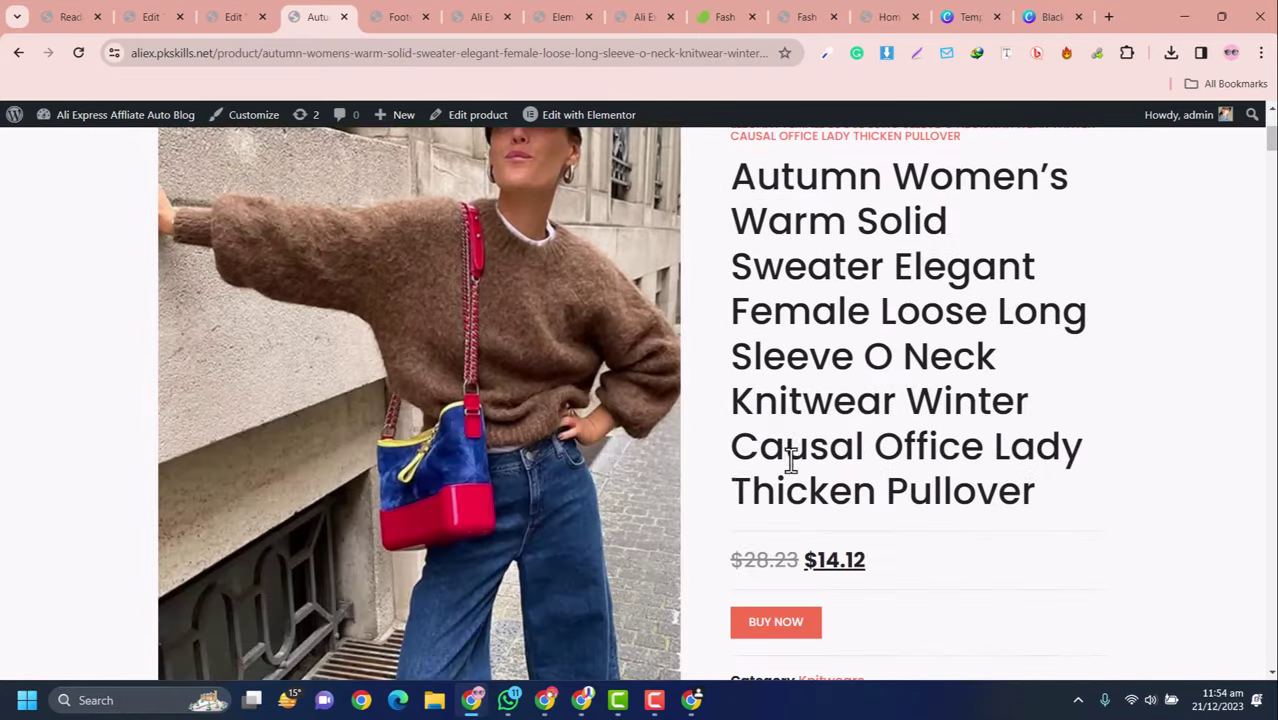
scroll(758, 429, up, 3)
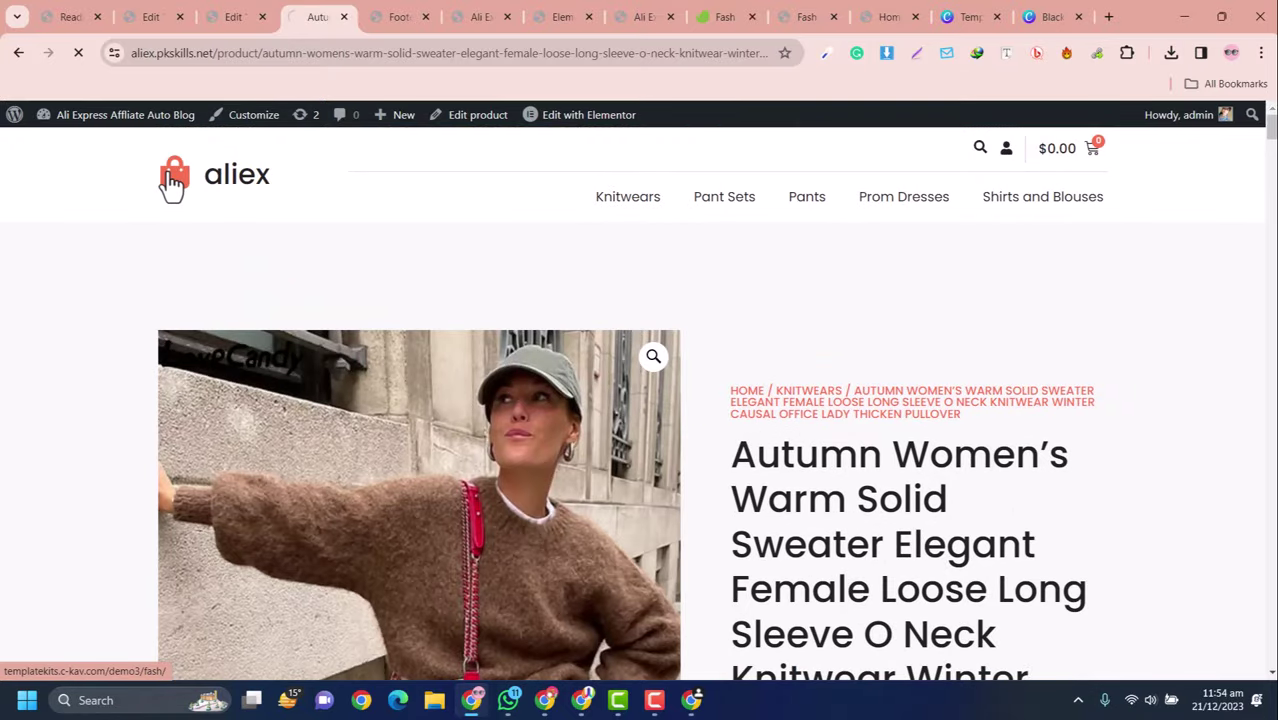
key(ctrl+Page_Up)
click(377, 188)
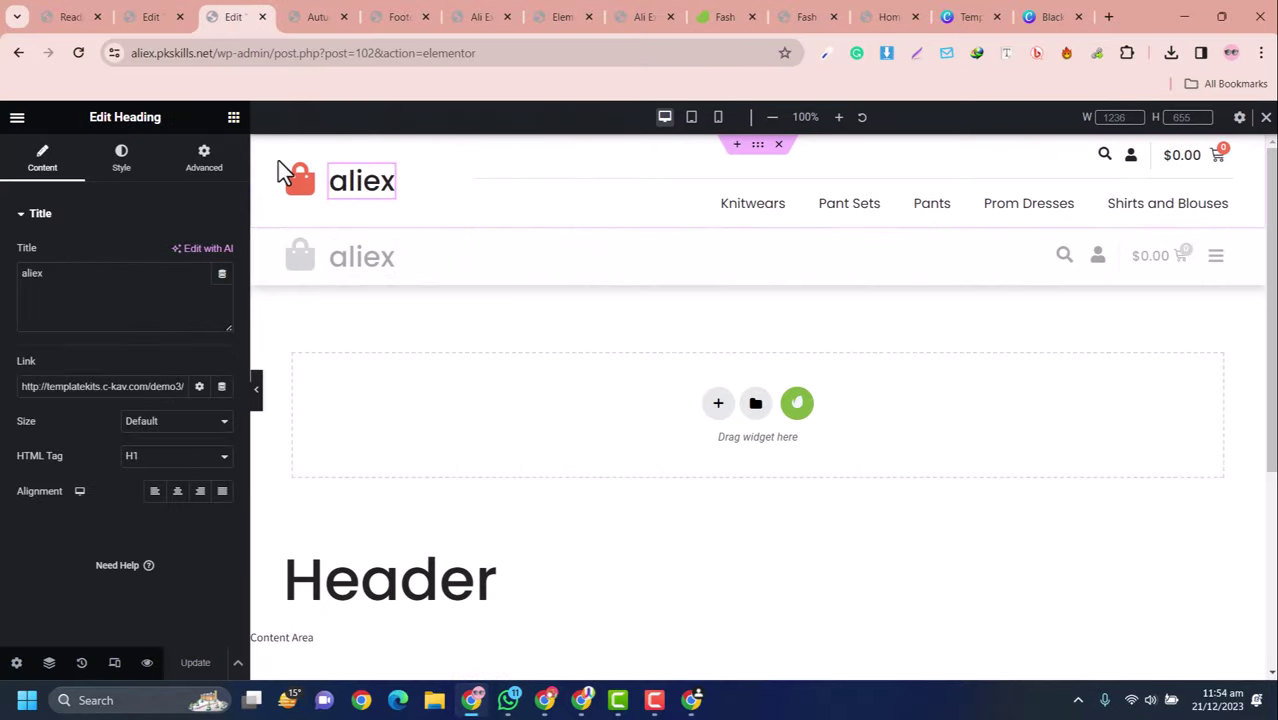
triple_click(116, 393)
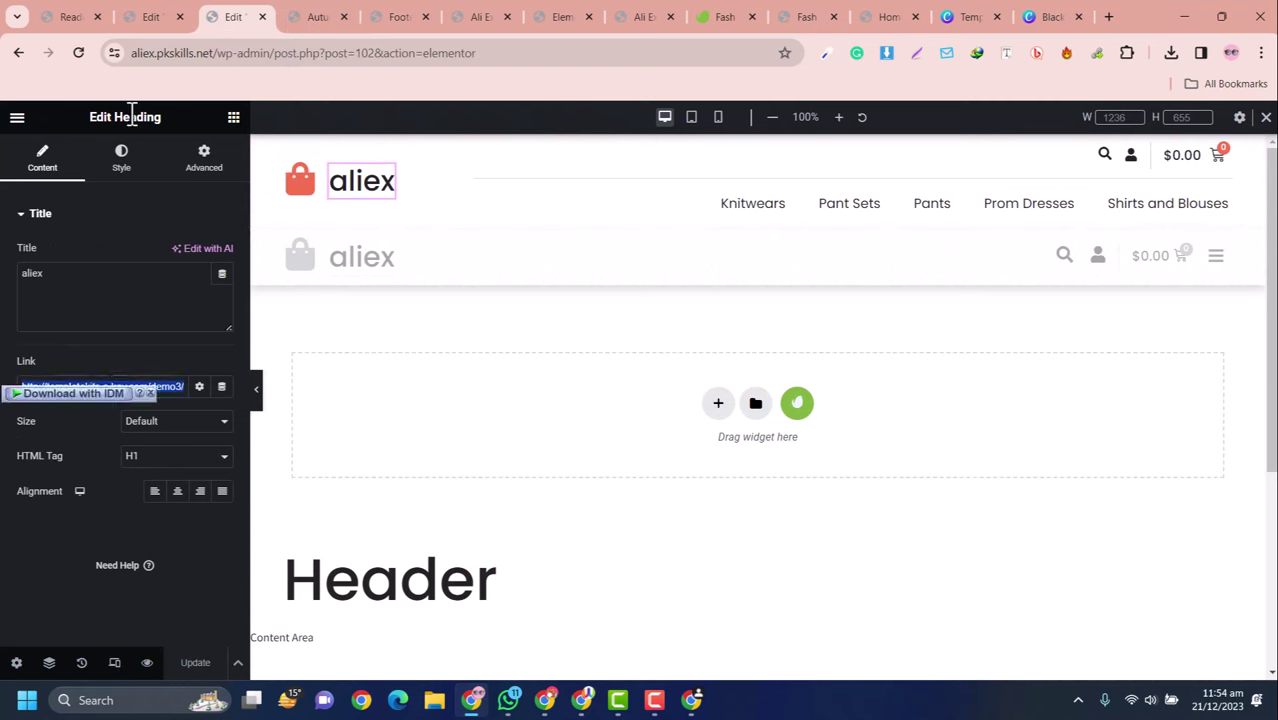
click(202, 53)
click(213, 53)
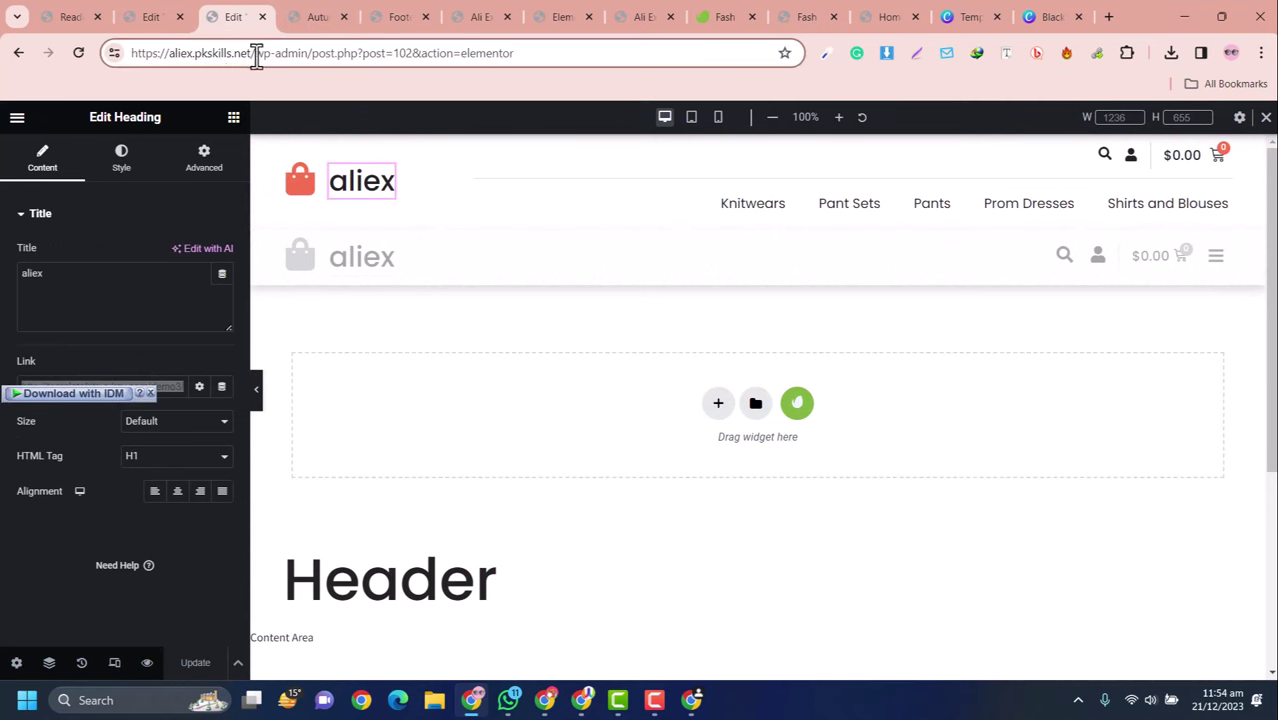
drag(255, 53, 101, 57)
key(ctrl+c)
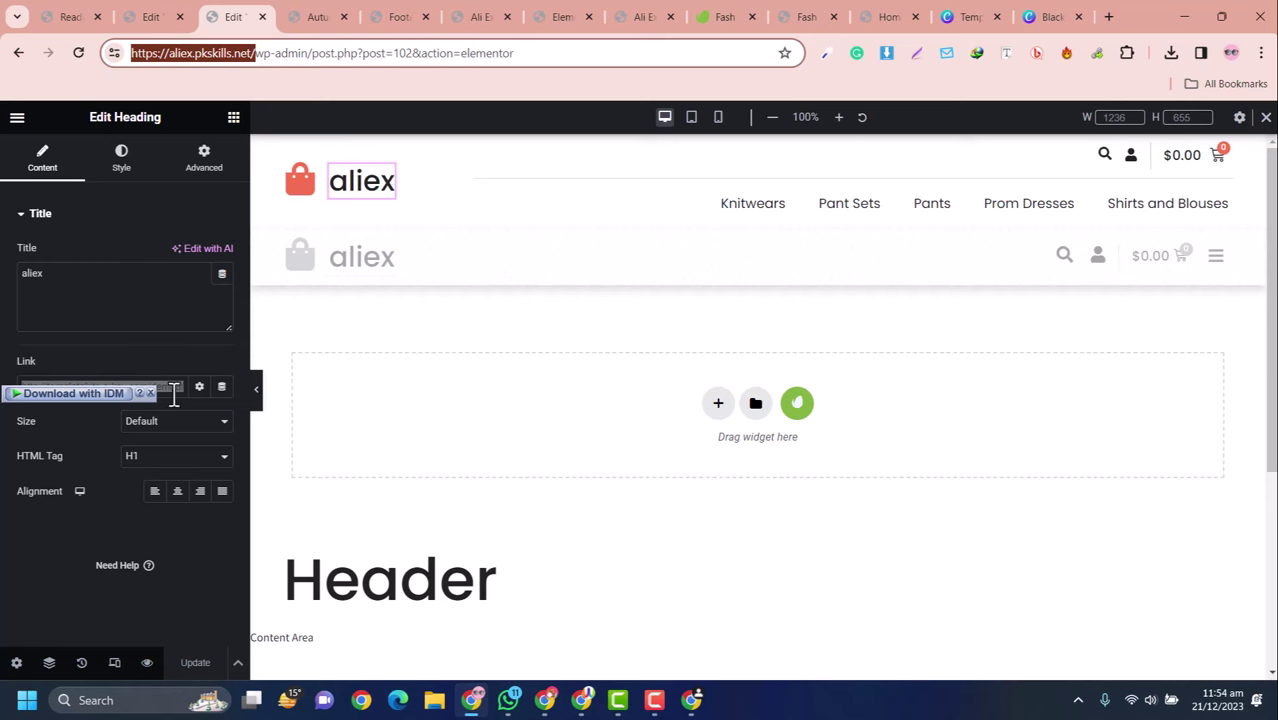
triple_click(172, 393)
key(ctrl+v)
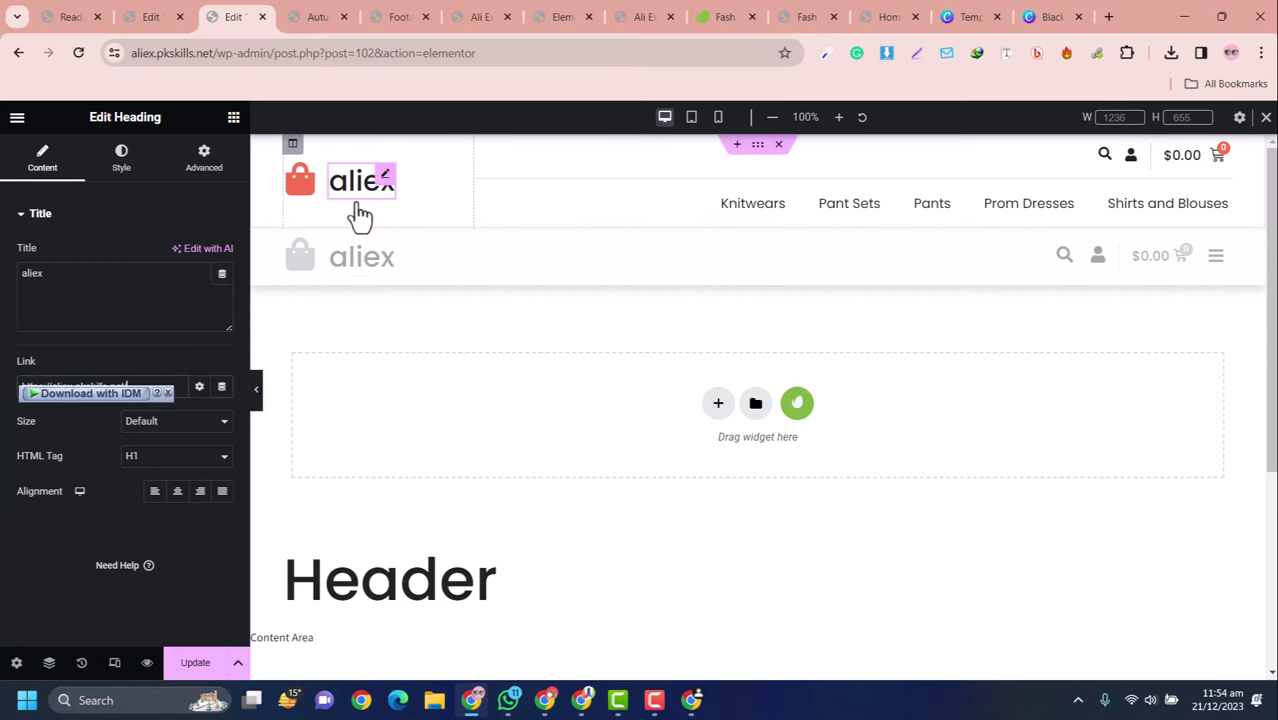
Step: Preview the header at mobile width and save it with Update
click(718, 117)
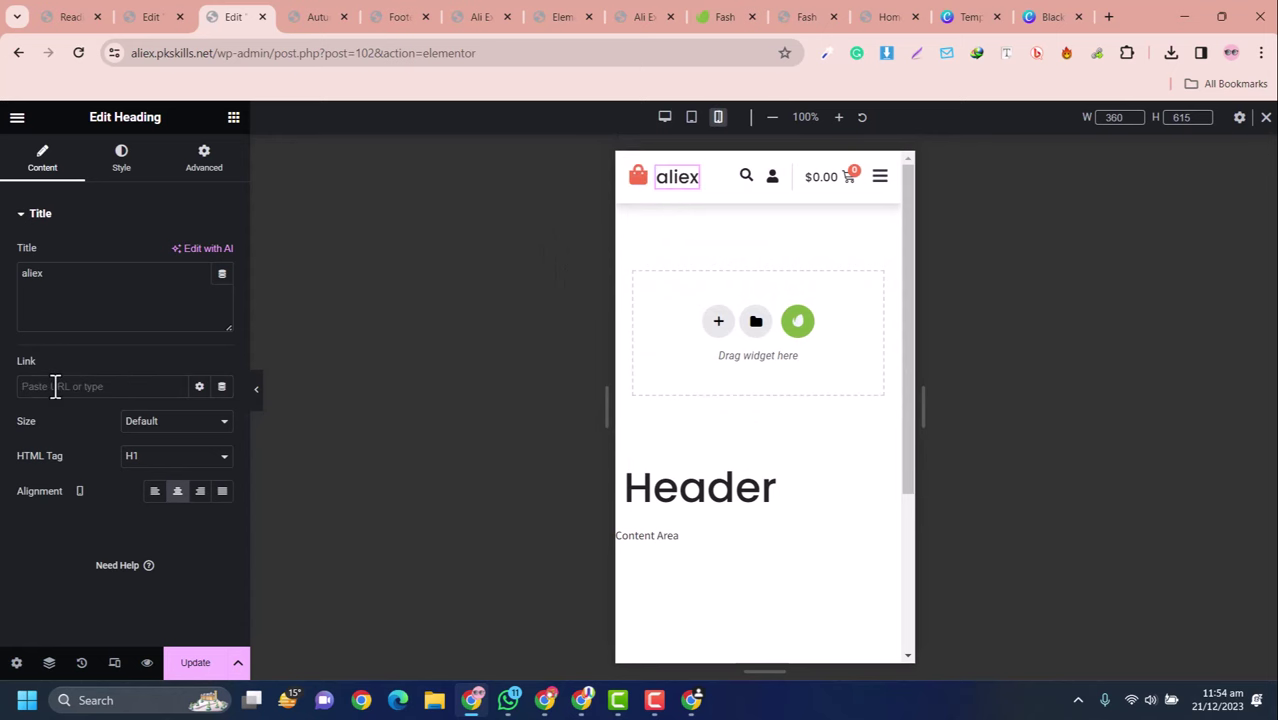
click(190, 660)
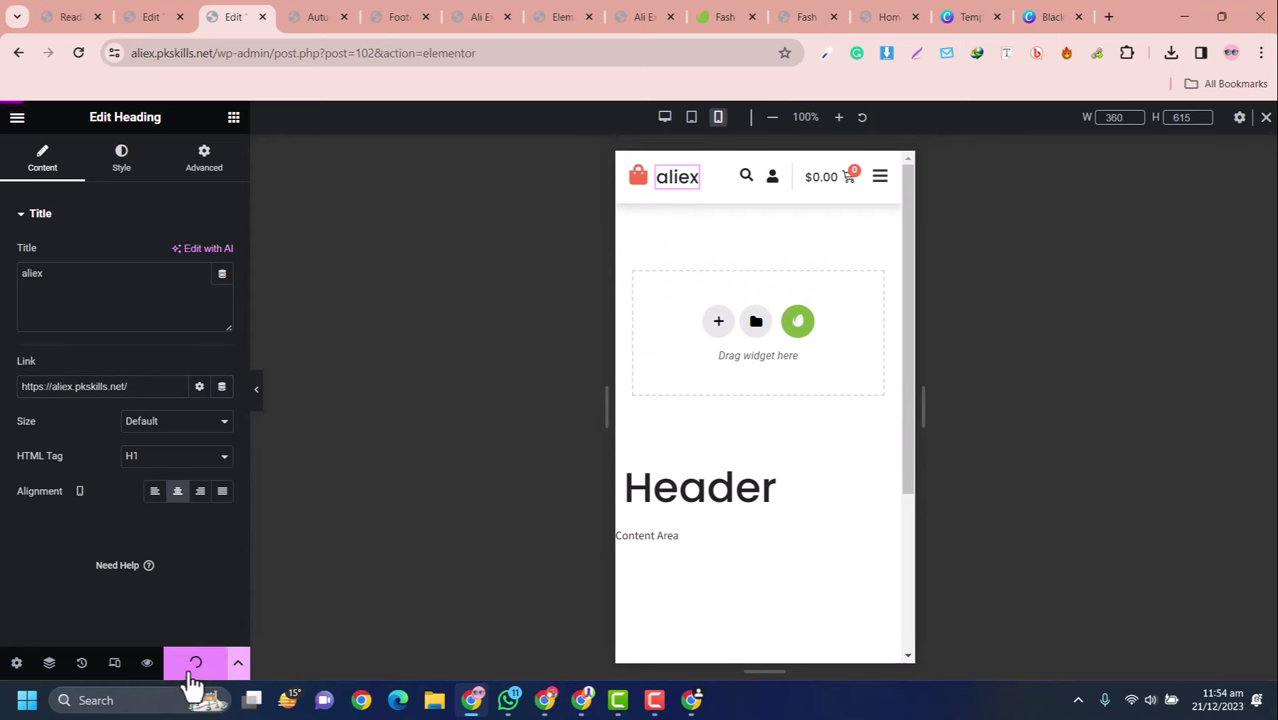
click(316, 14)
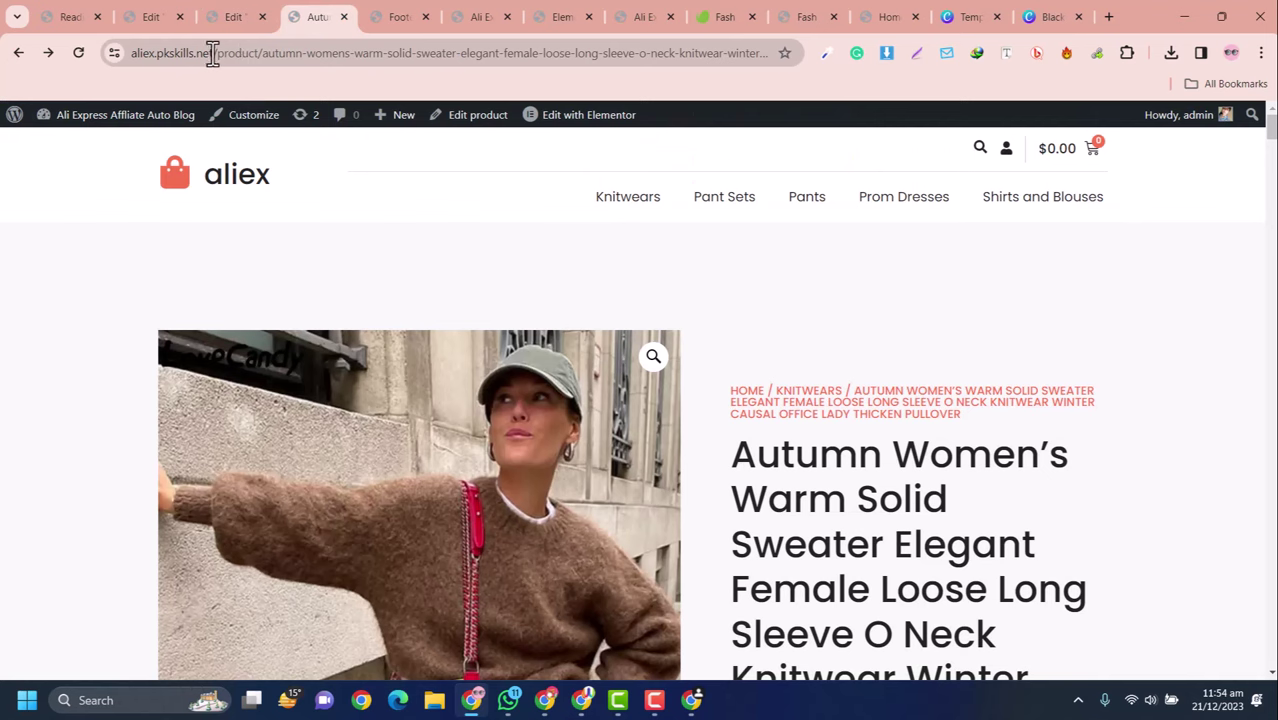
Step: Trim the product URL to the site root to load and scroll the store homepage
drag(236, 53, 1226, 62)
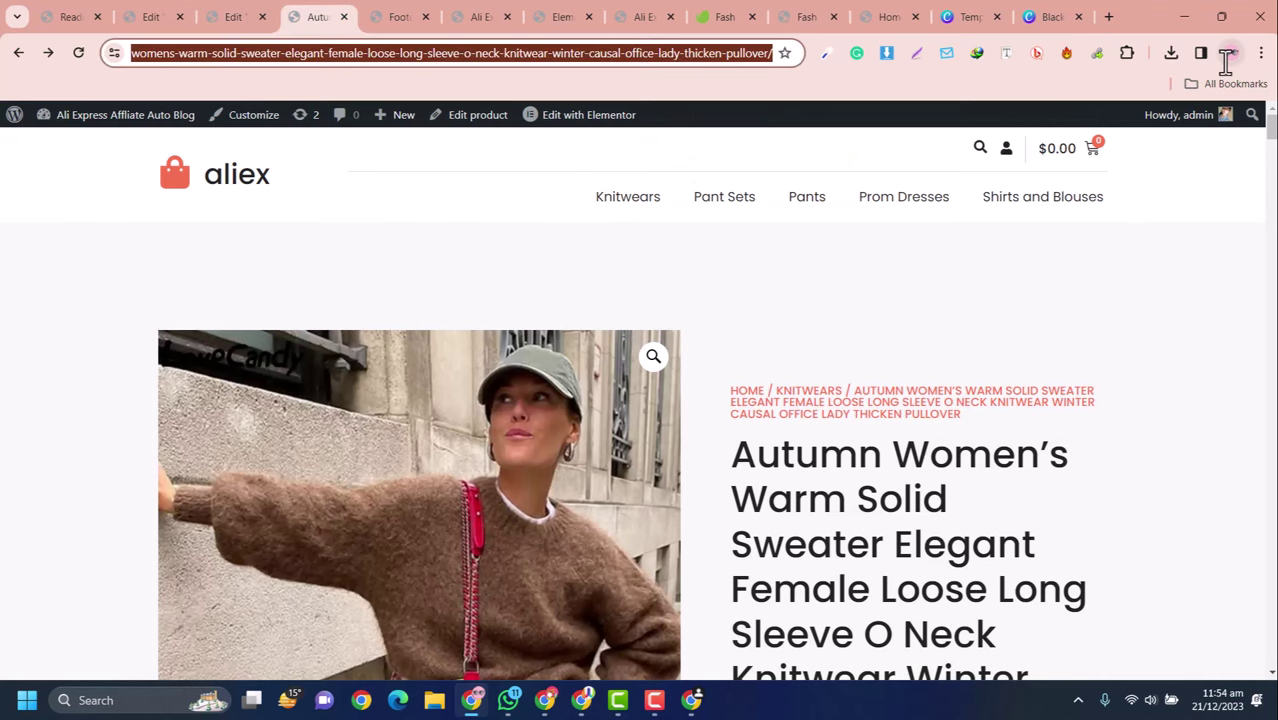
key(BackSpace)
key(Return)
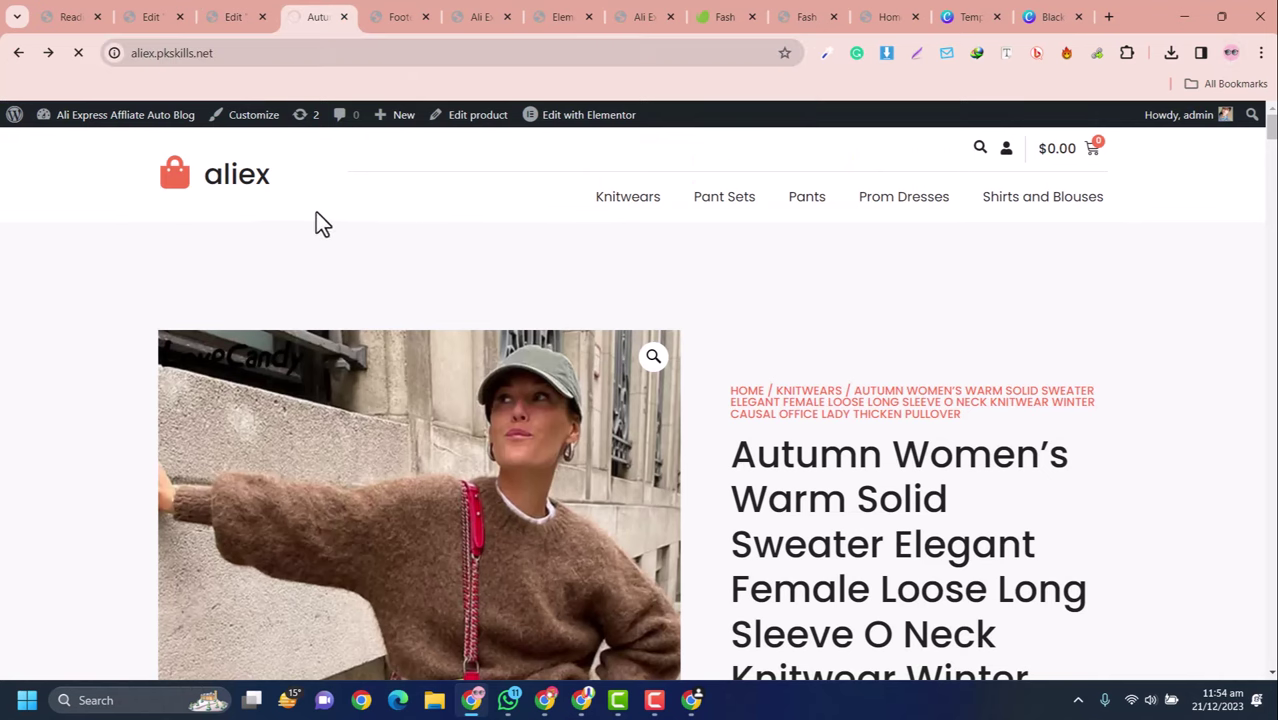
scroll(1238, 351, down, 8)
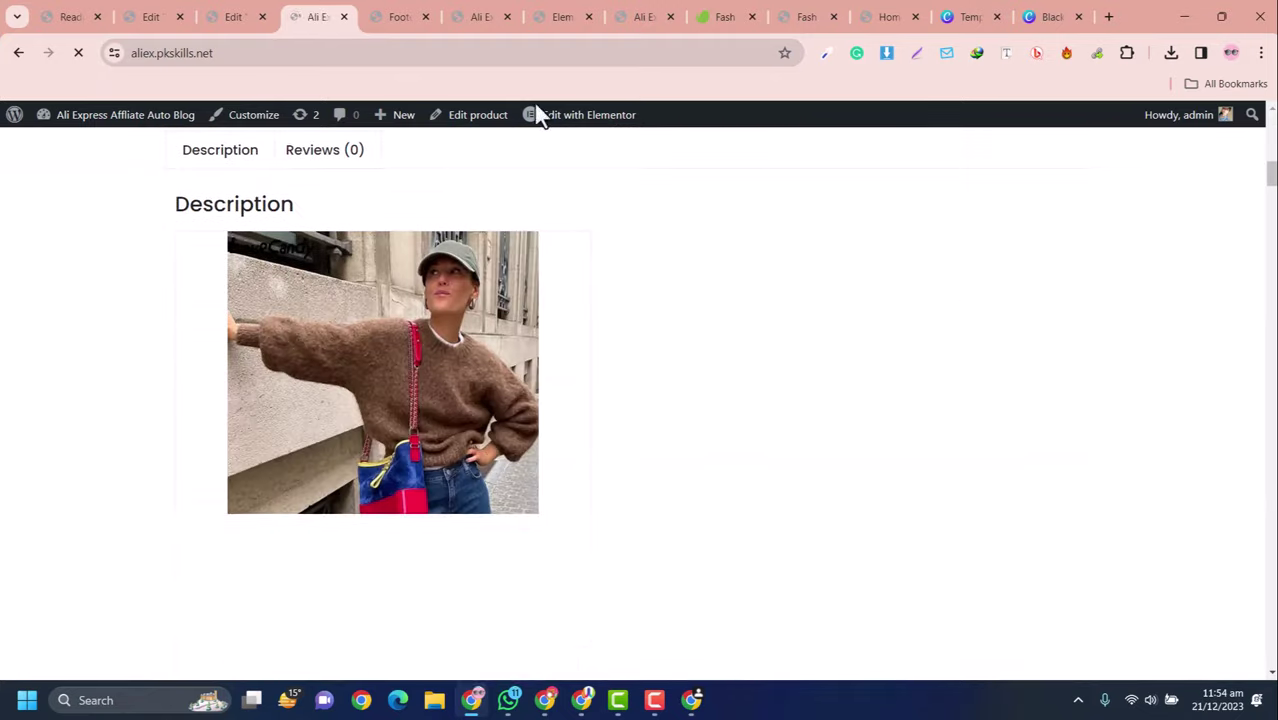
scroll(1045, 420, down, 3)
Step: Return to the header editor and exit Elementor to the Header template's WordPress edit page
click(205, 16)
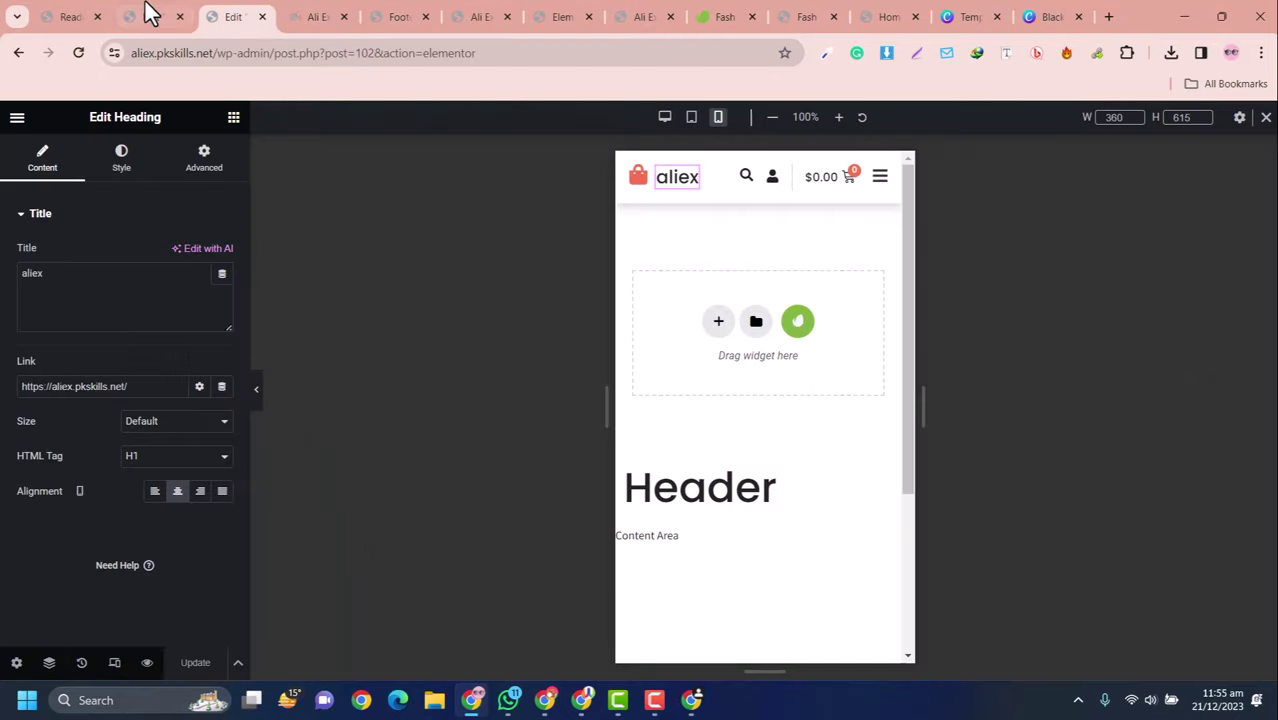
click(150, 16)
click(74, 10)
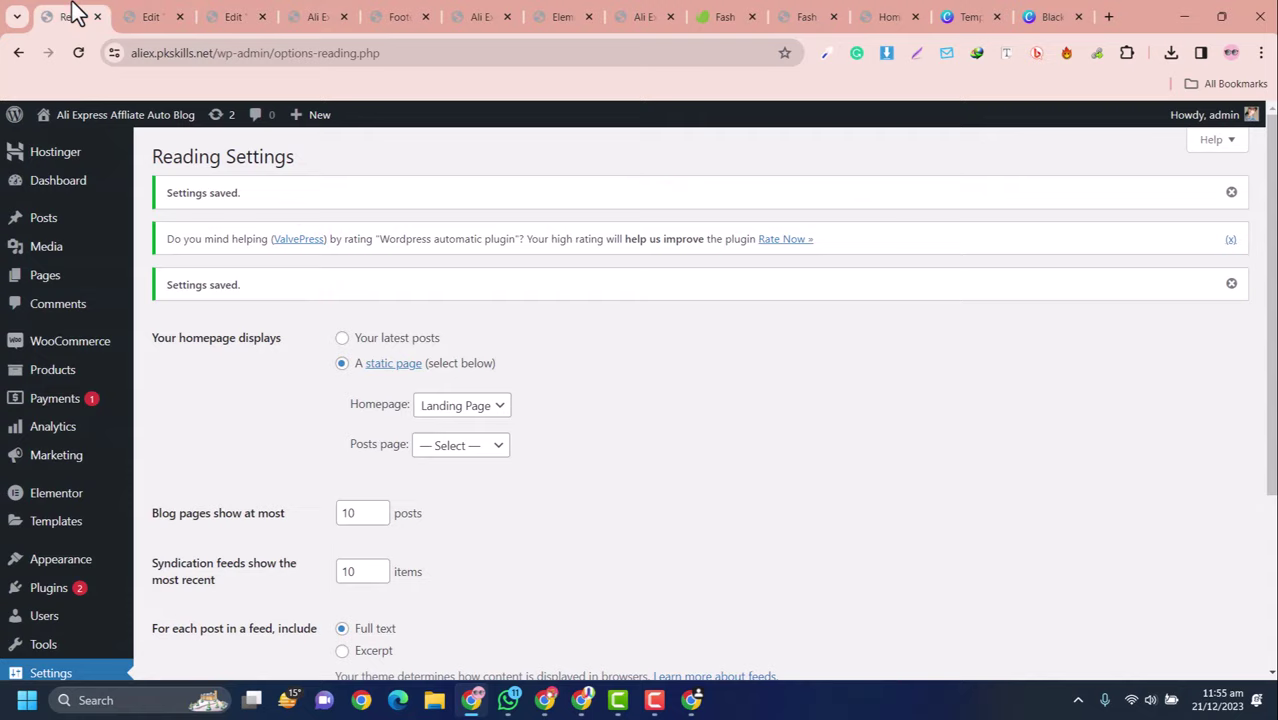
click(168, 12)
click(252, 12)
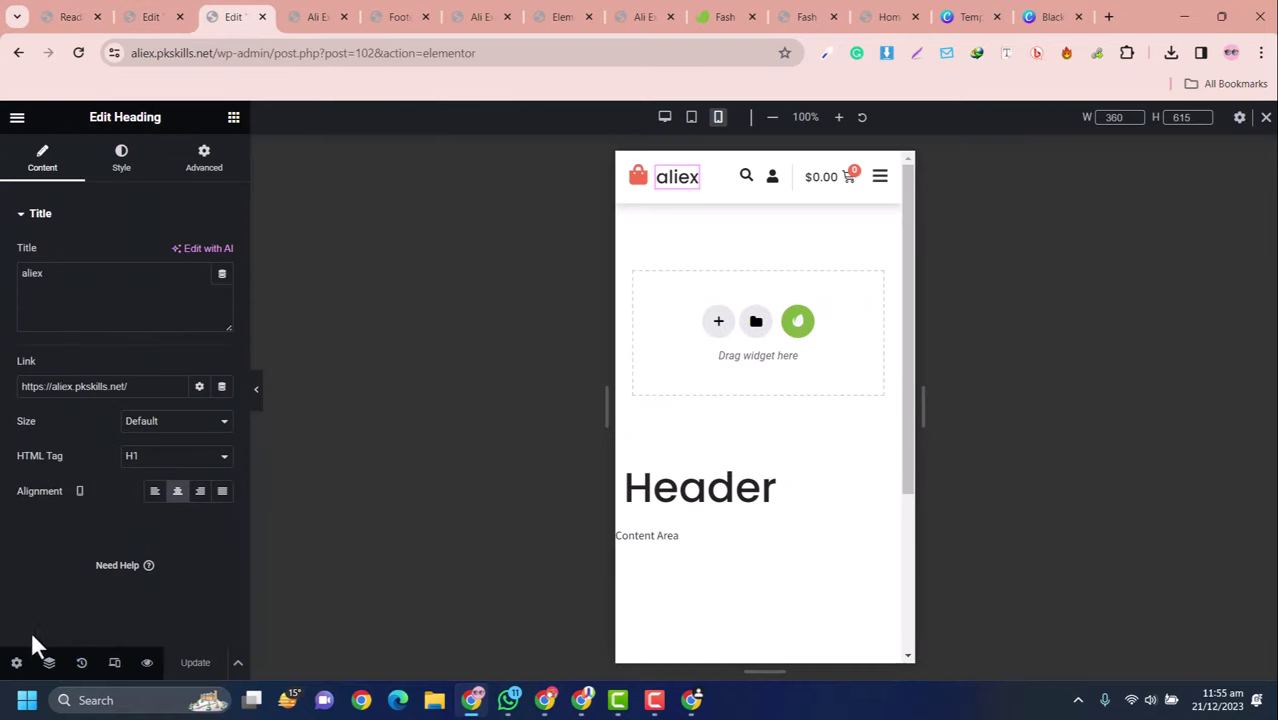
click(240, 665)
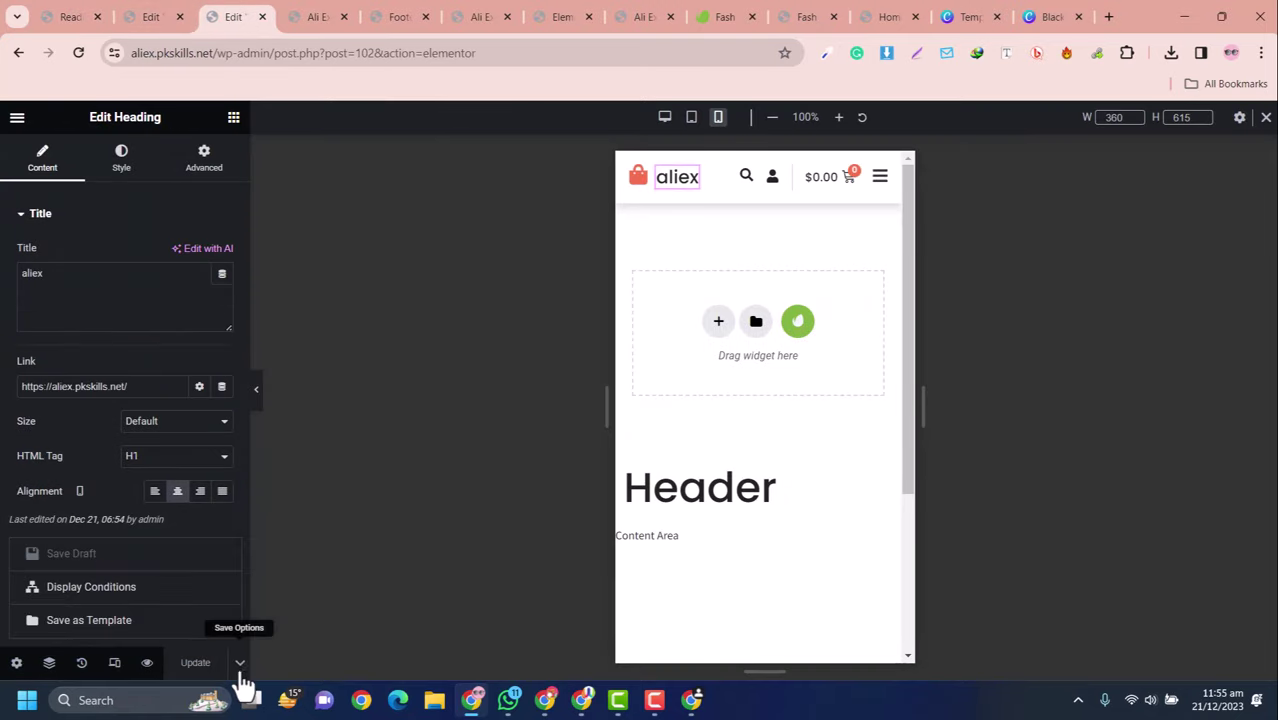
click(17, 120)
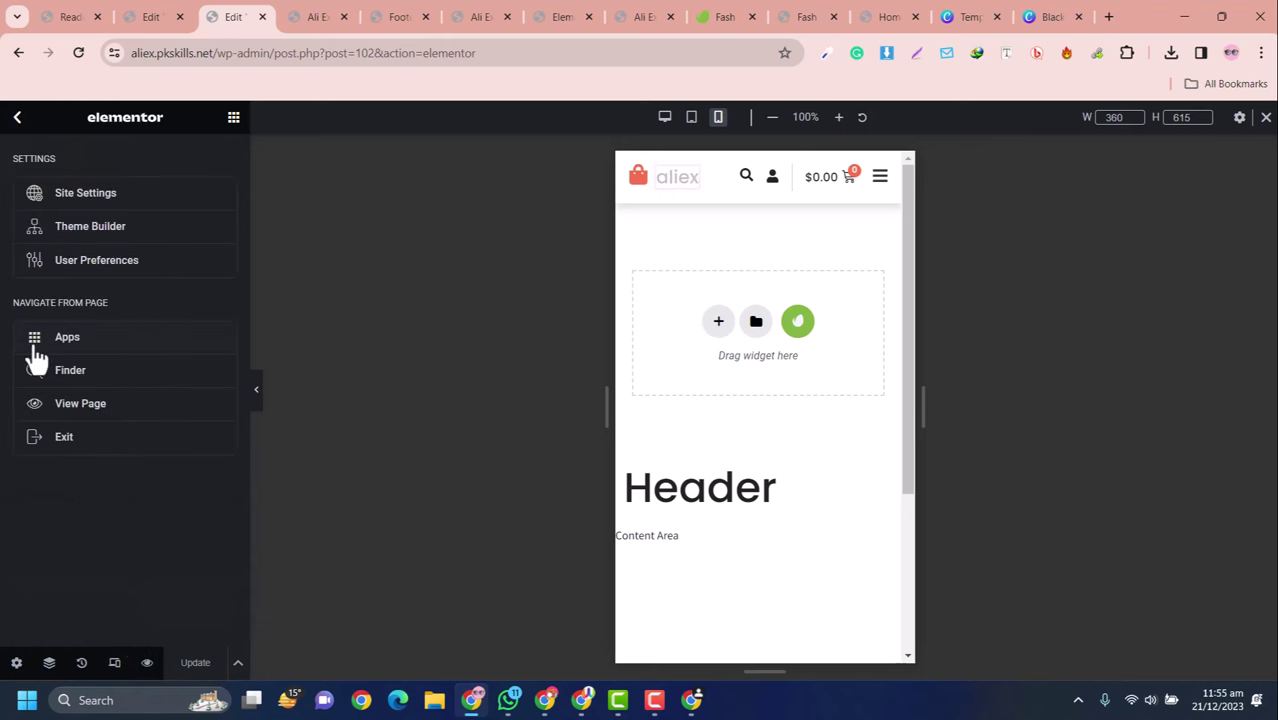
click(66, 440)
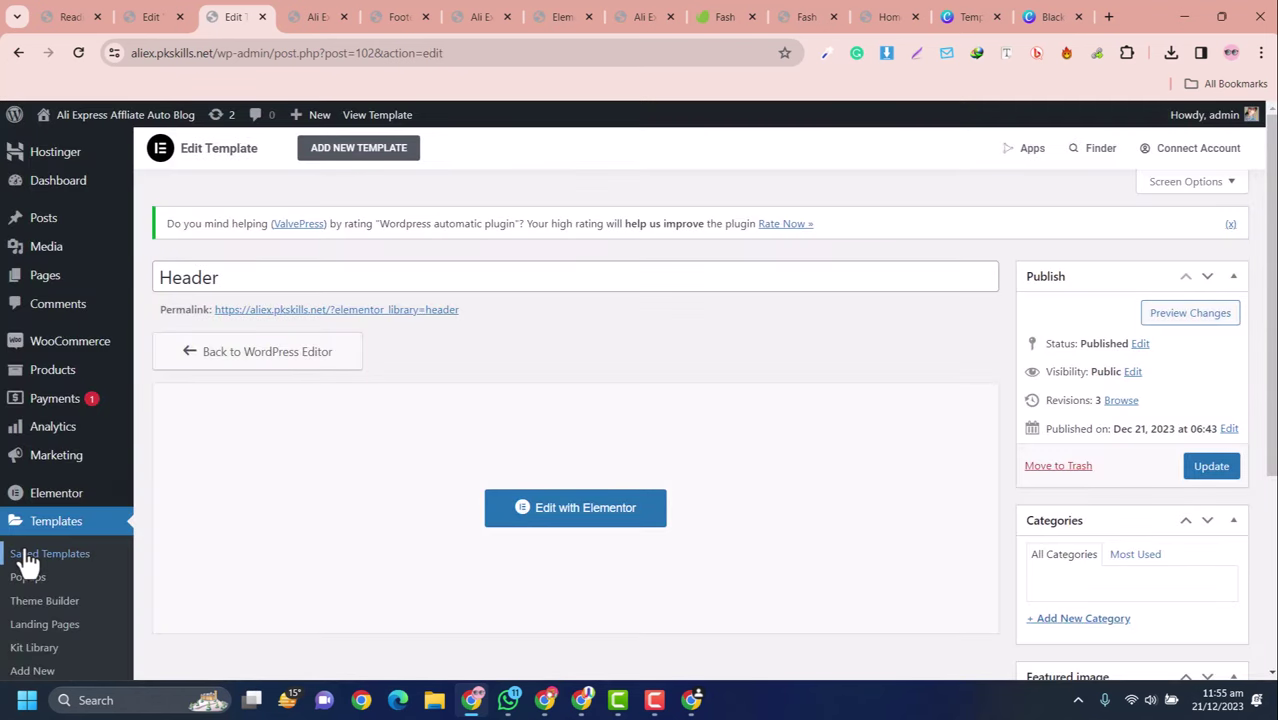
Step: Filter Saved Templates to published Footer templates and open the Footer with Elementor
click(27, 565)
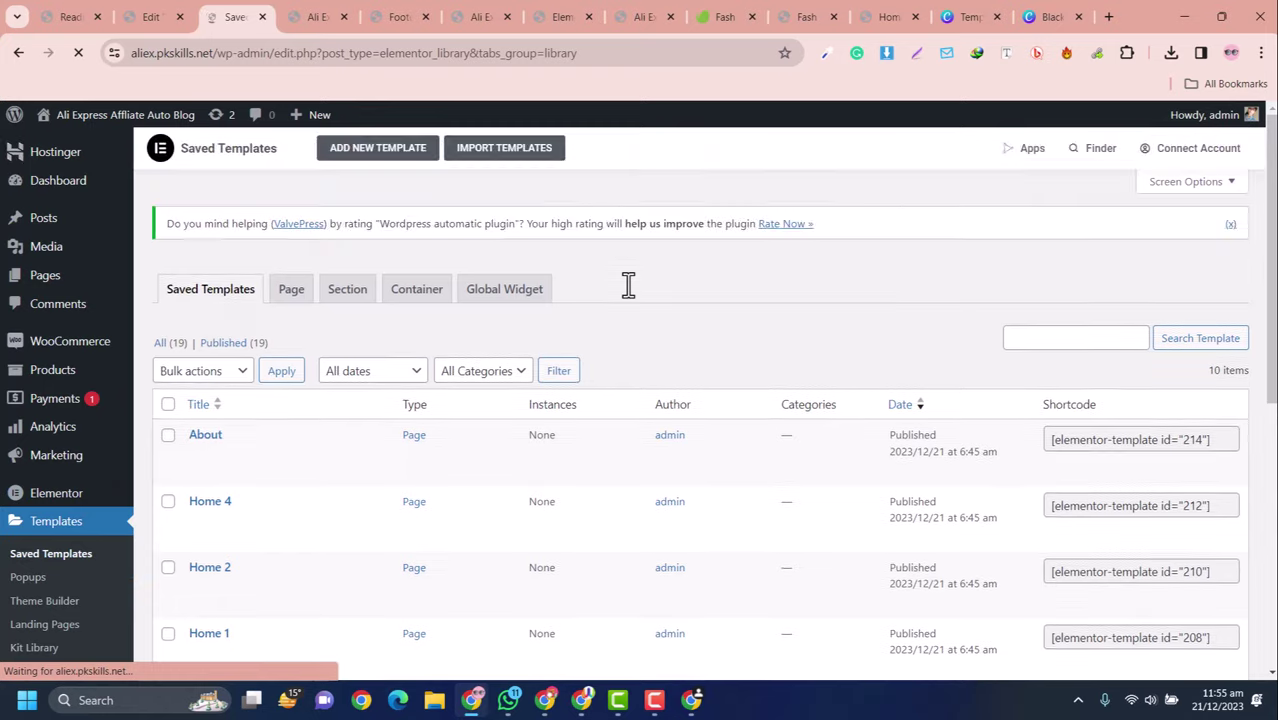
click(240, 343)
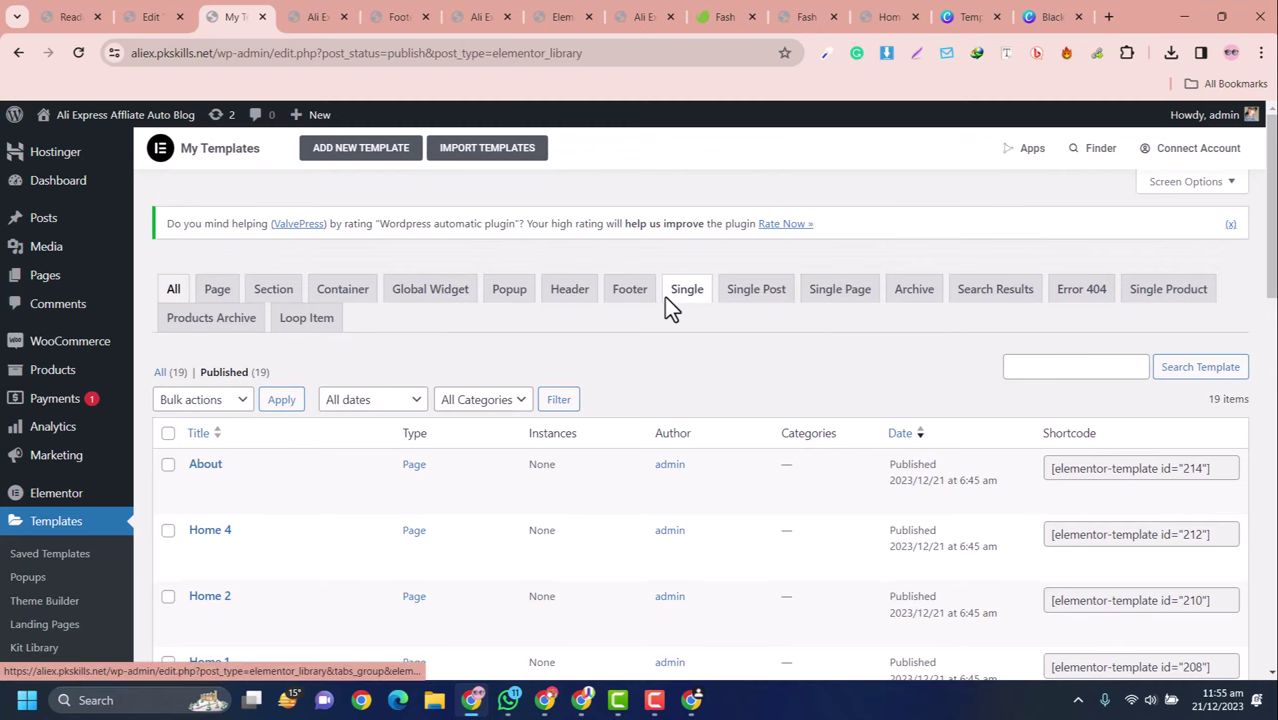
click(636, 300)
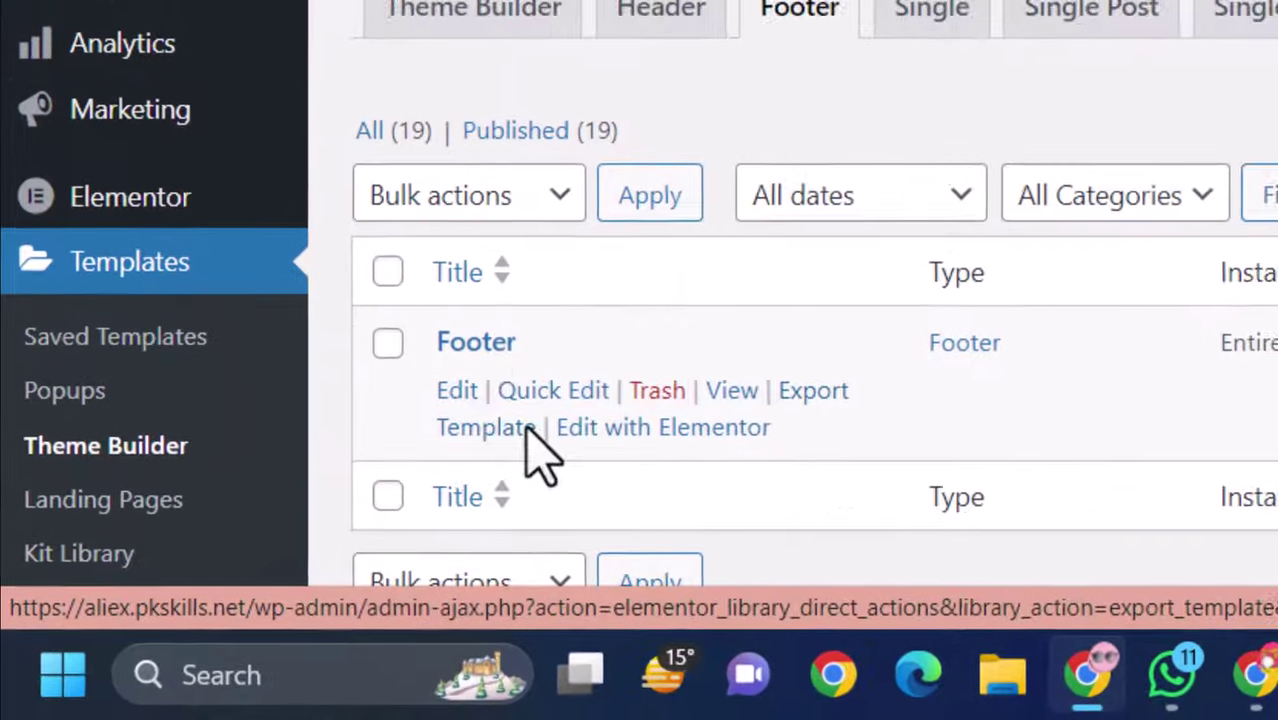
click(459, 390)
click(700, 430)
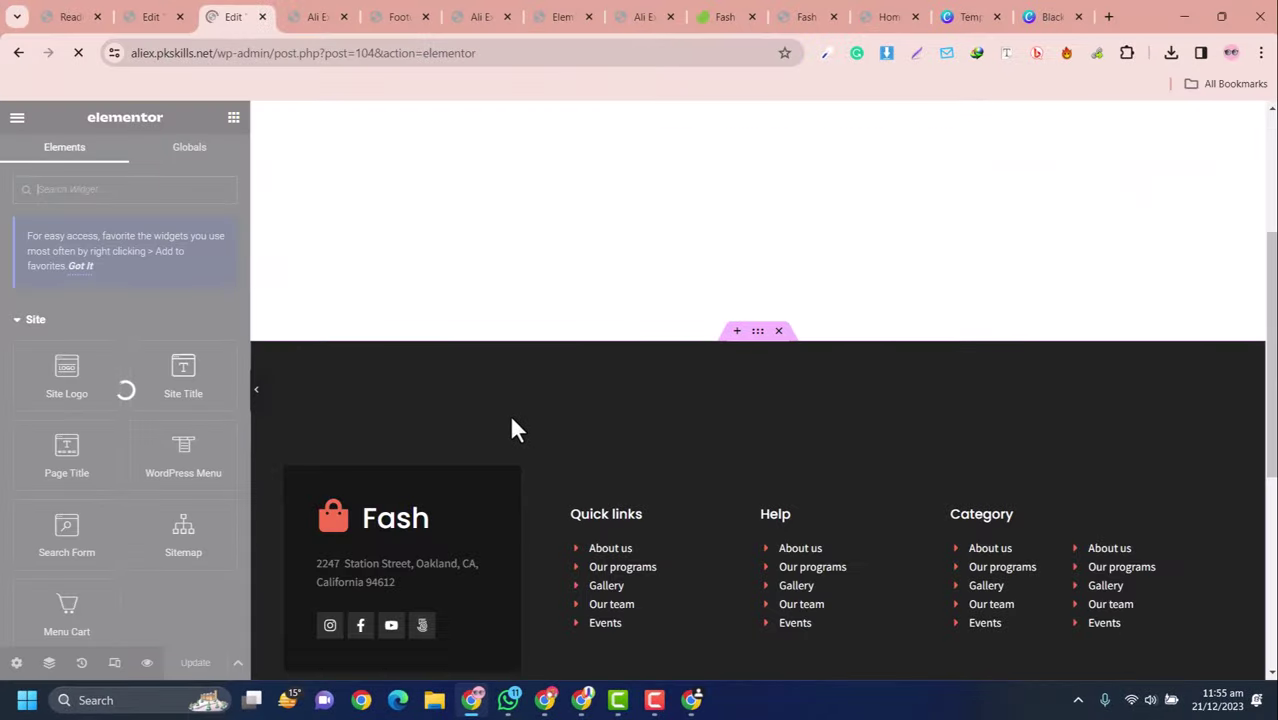
Step: Rename the footer's Fash brand heading to aliex
scroll(512, 429, down, 3)
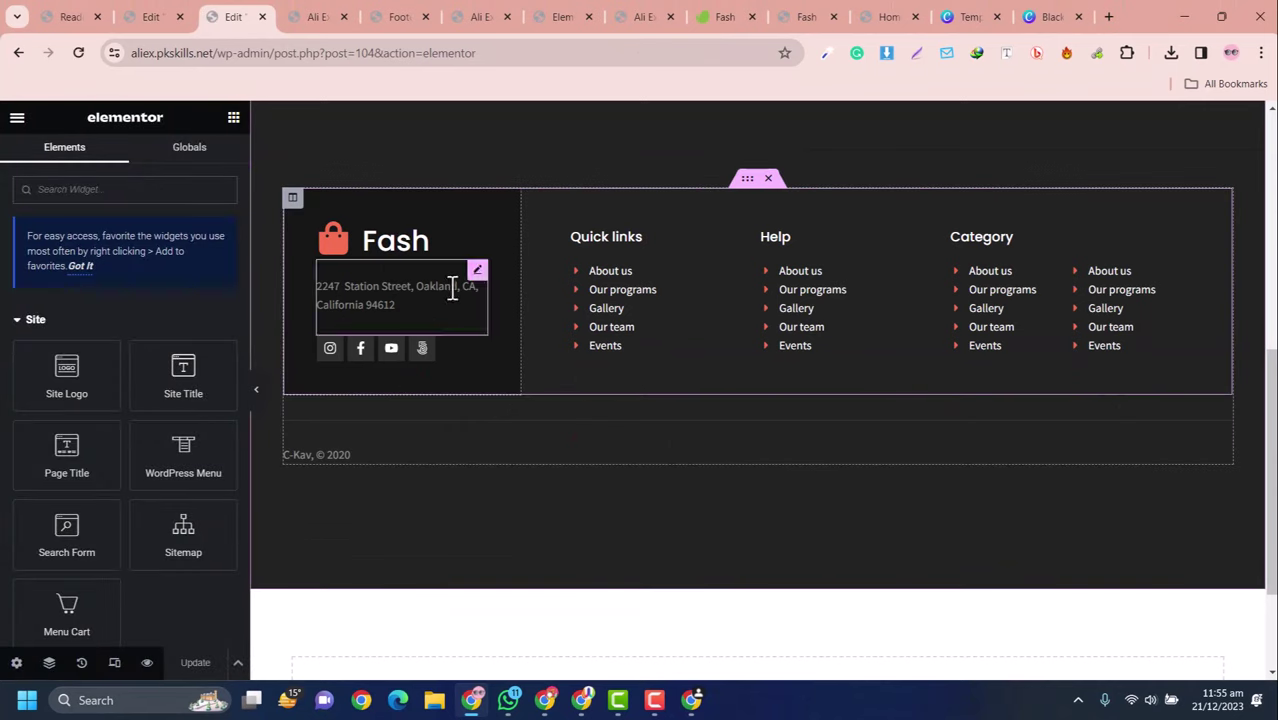
click(418, 246)
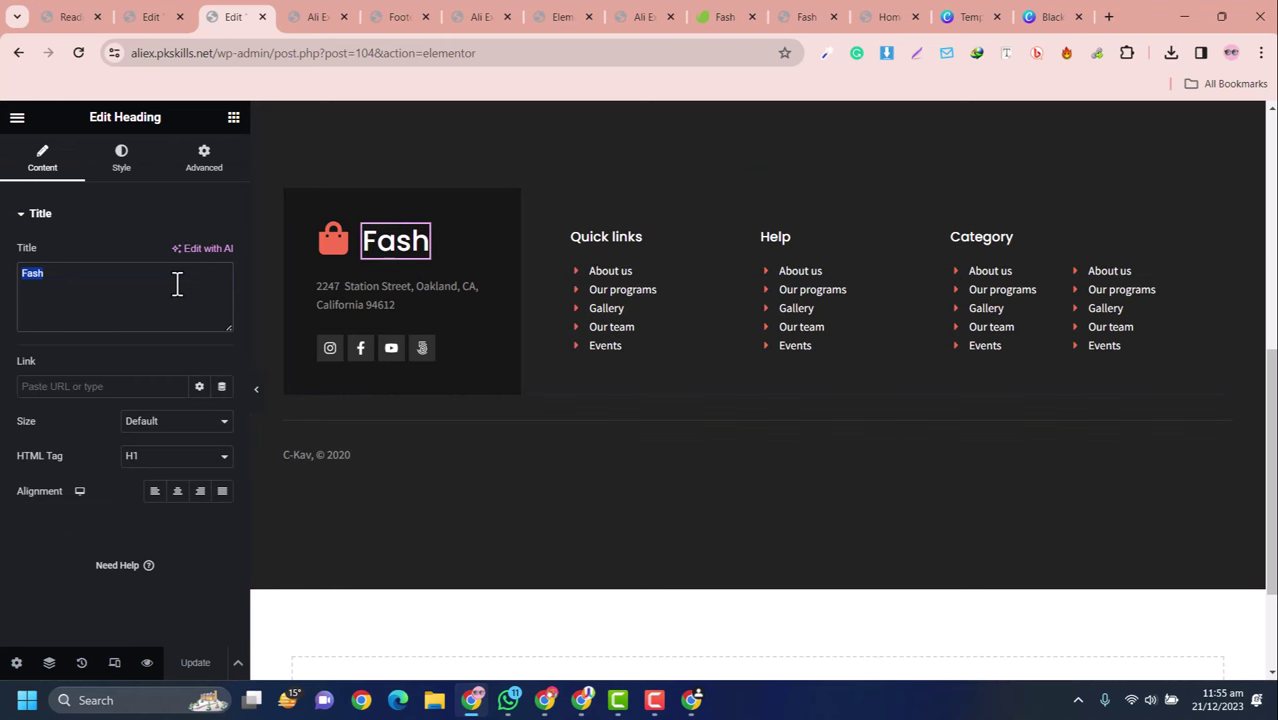
text(aliex)
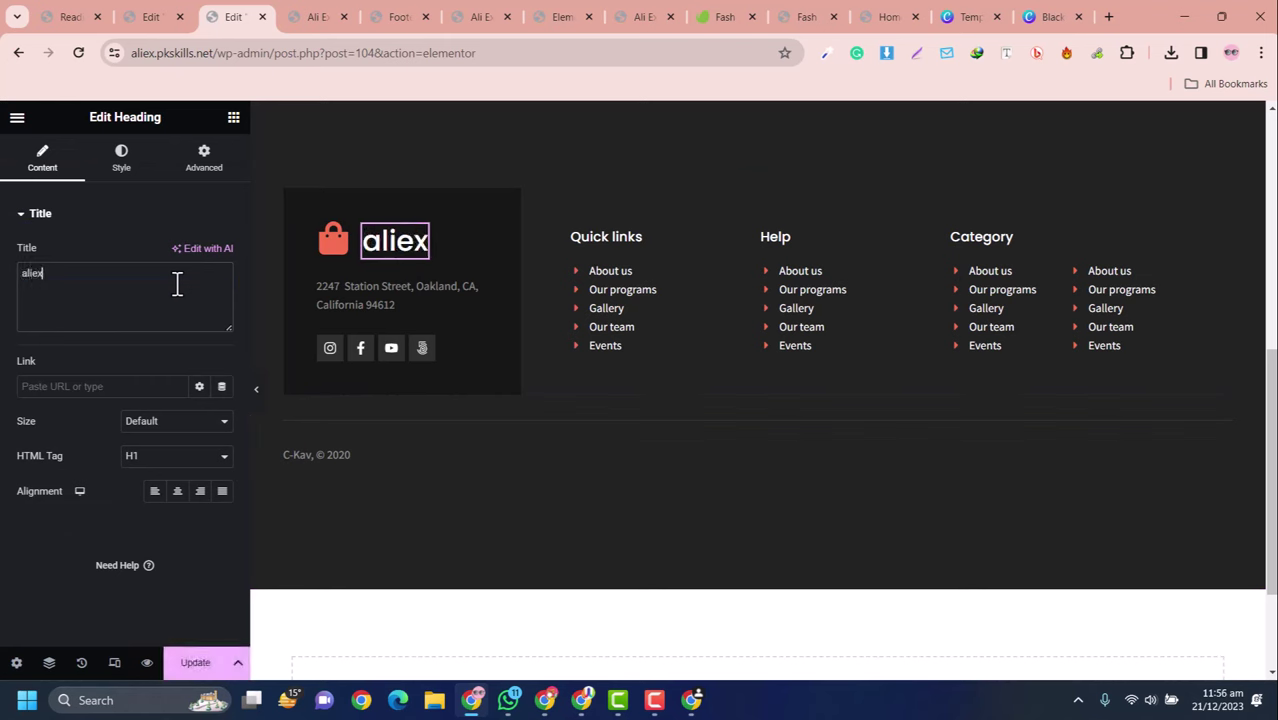
Step: Inspect the footer's address, social icons, Quick links list and copyright widgets
click(479, 279)
click(110, 381)
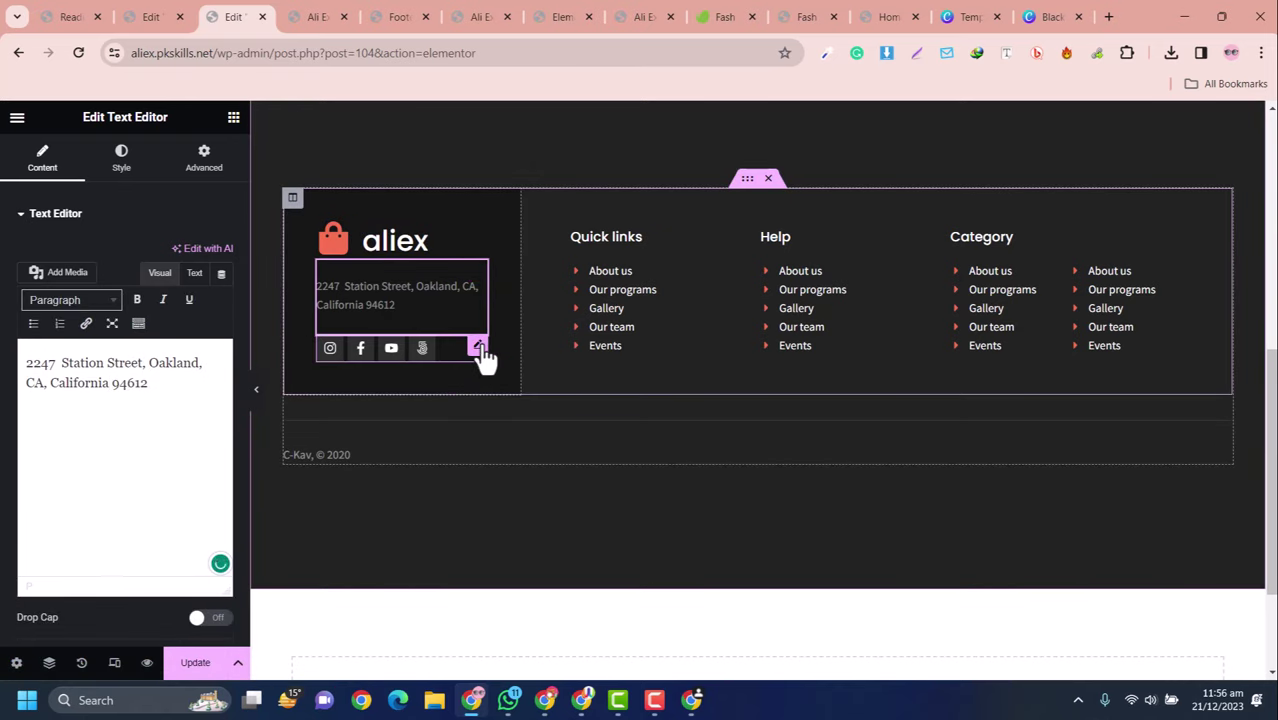
click(478, 347)
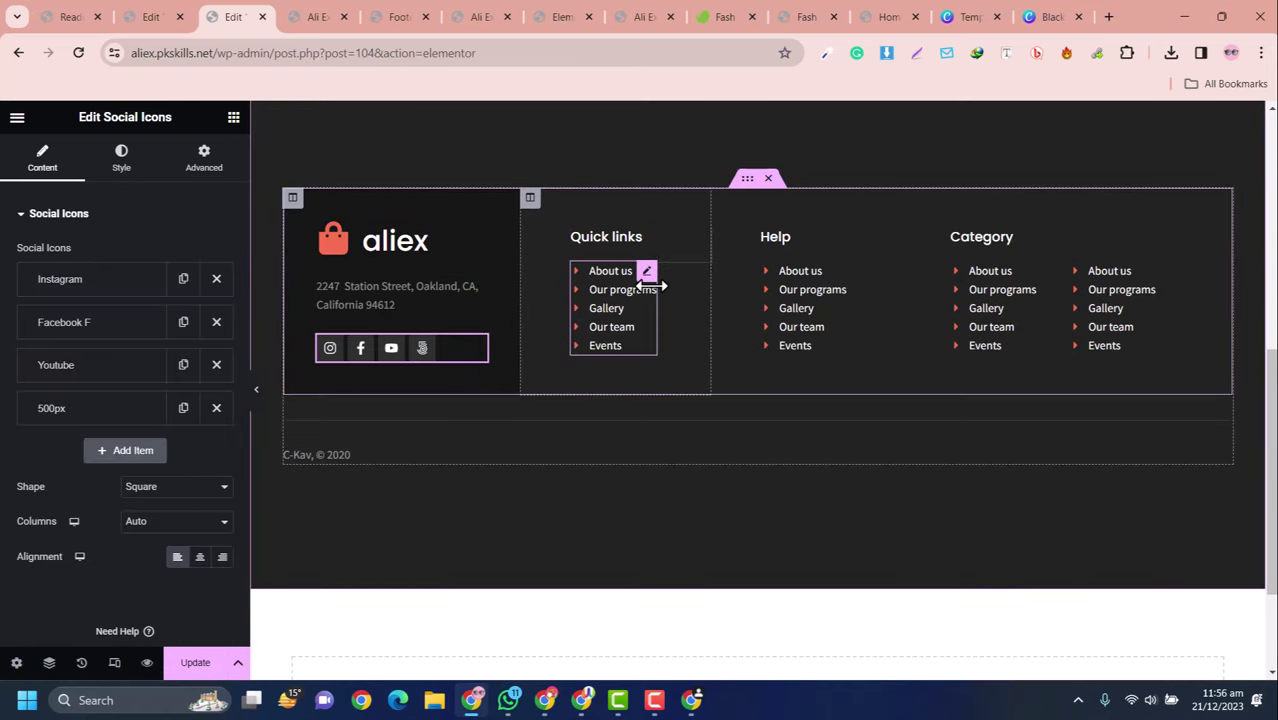
click(652, 293)
click(48, 316)
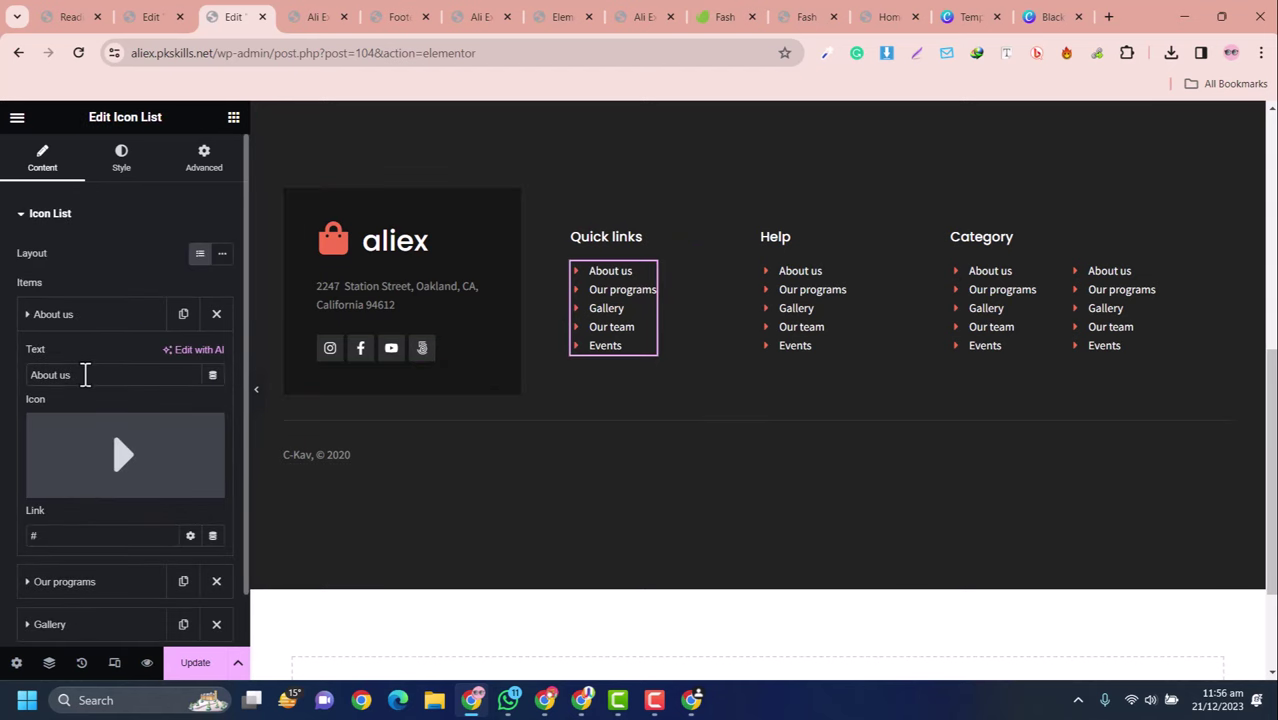
click(100, 318)
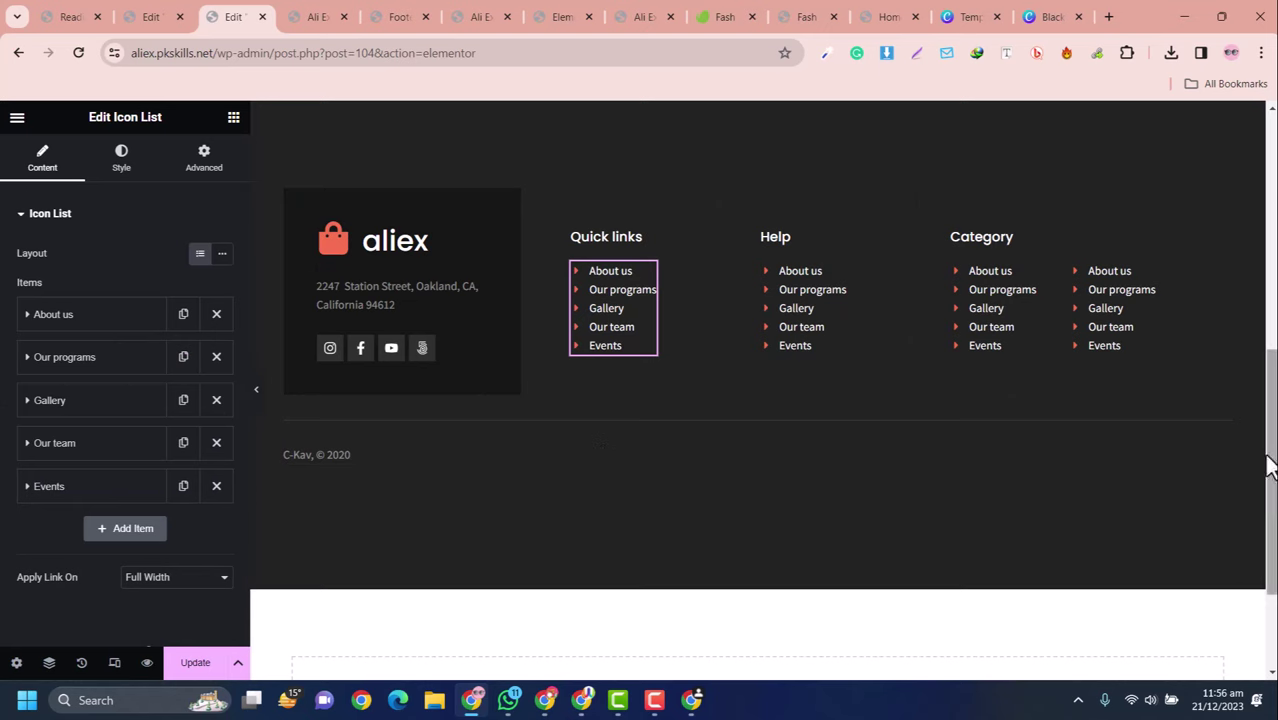
click(1222, 458)
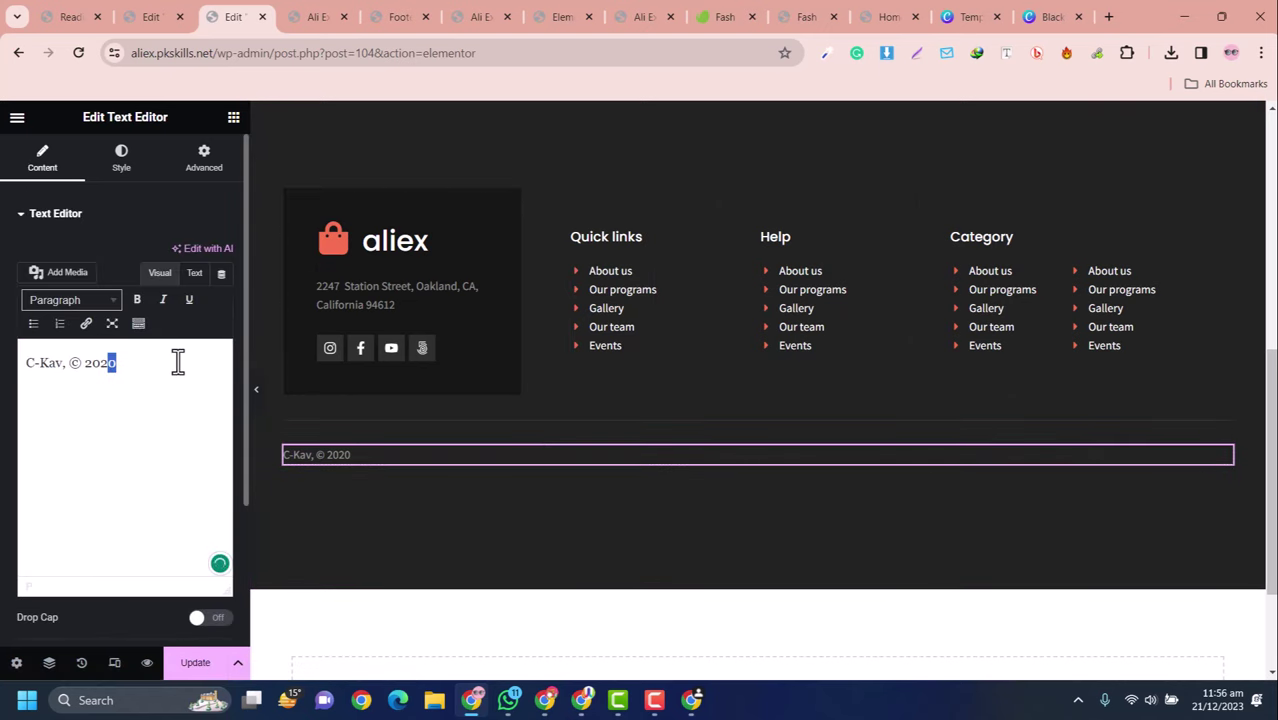
Step: Update the footer with the © 2024 copyright and save its Entire Site display condition
click(197, 665)
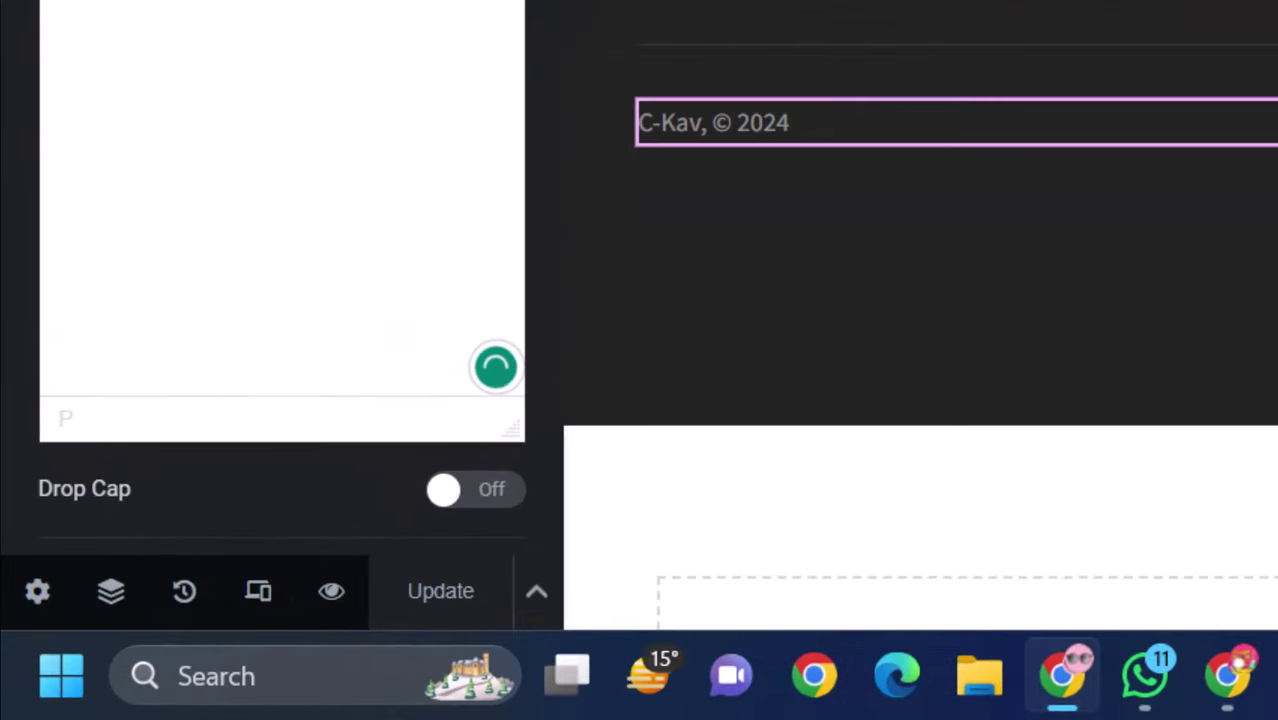
click(537, 595)
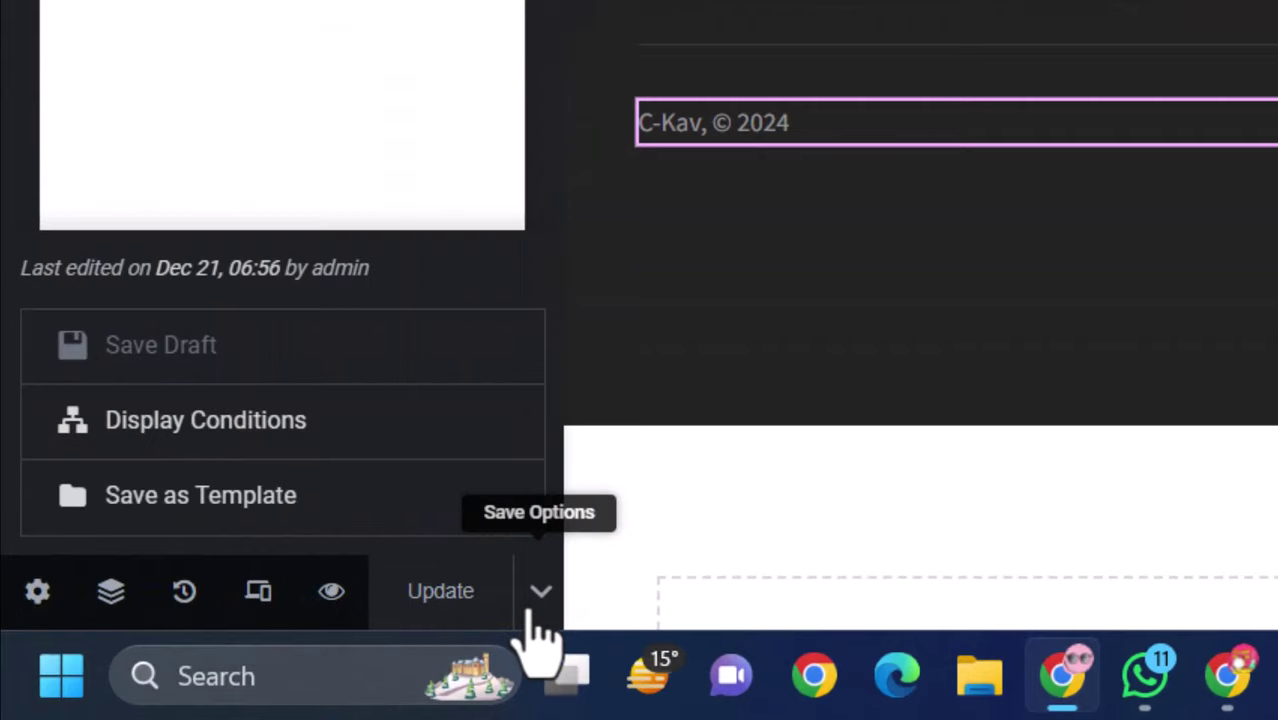
click(160, 425)
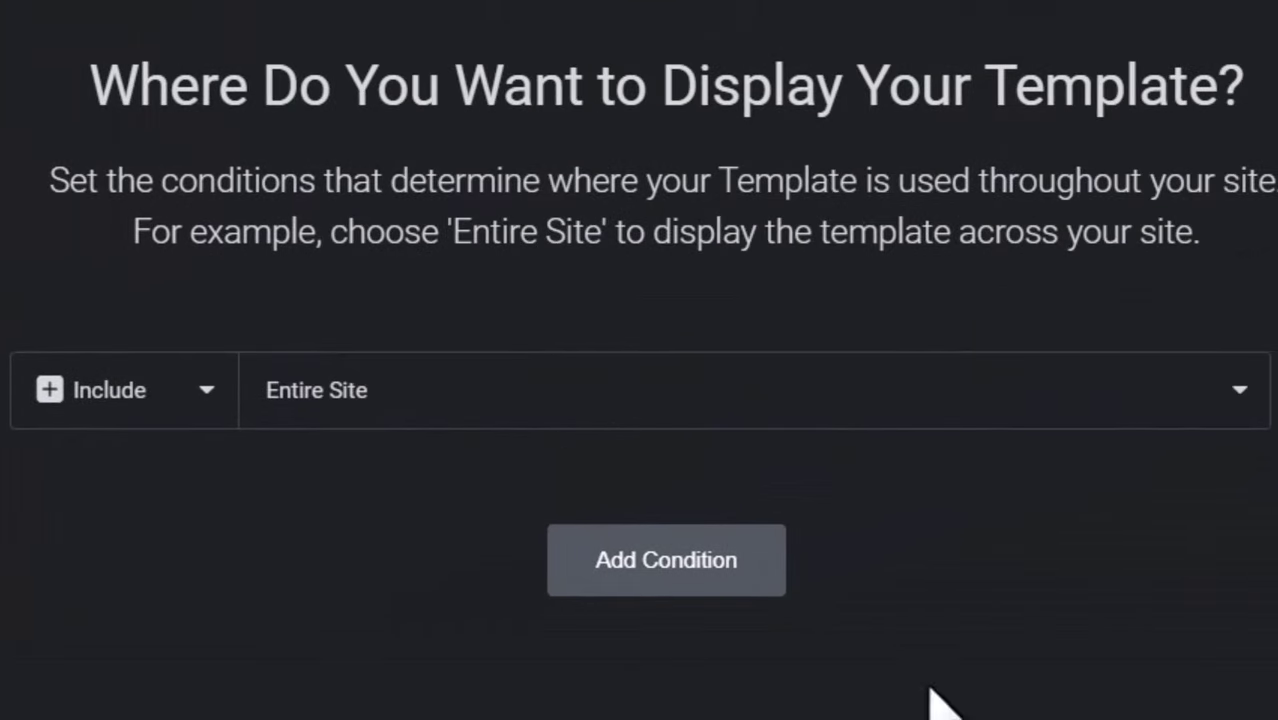
click(304, 396)
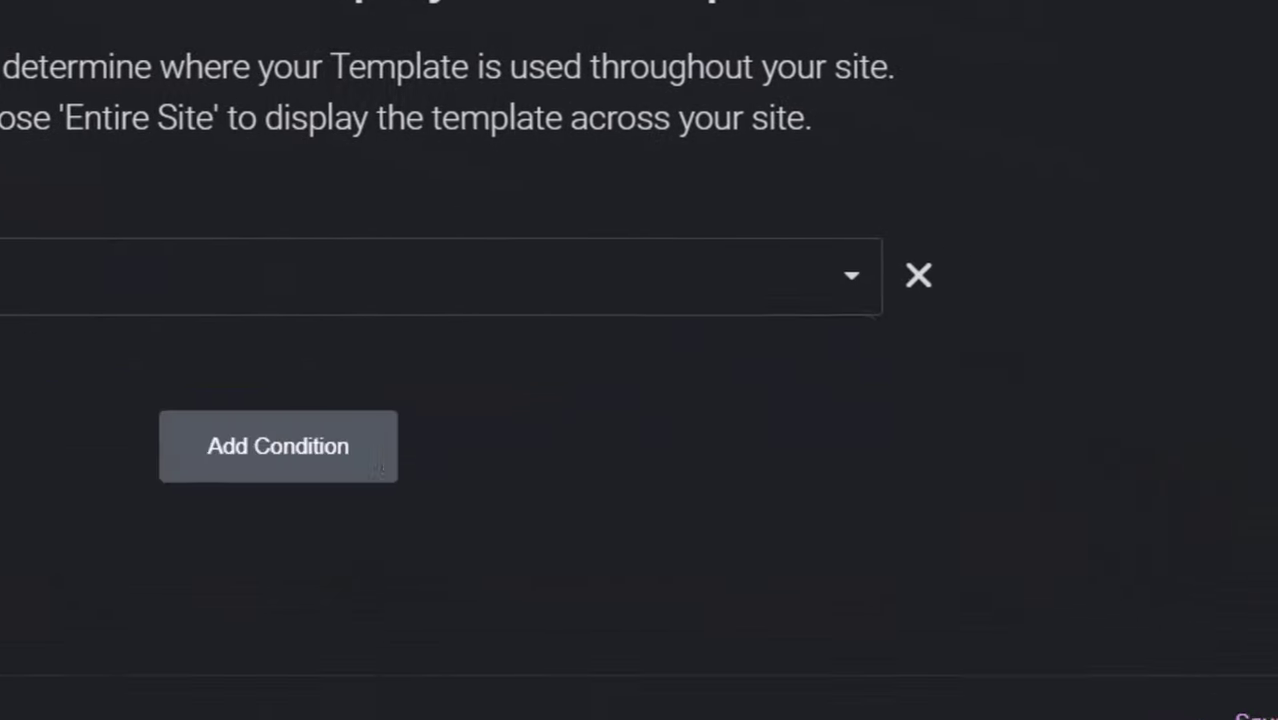
click(320, 468)
click(1120, 686)
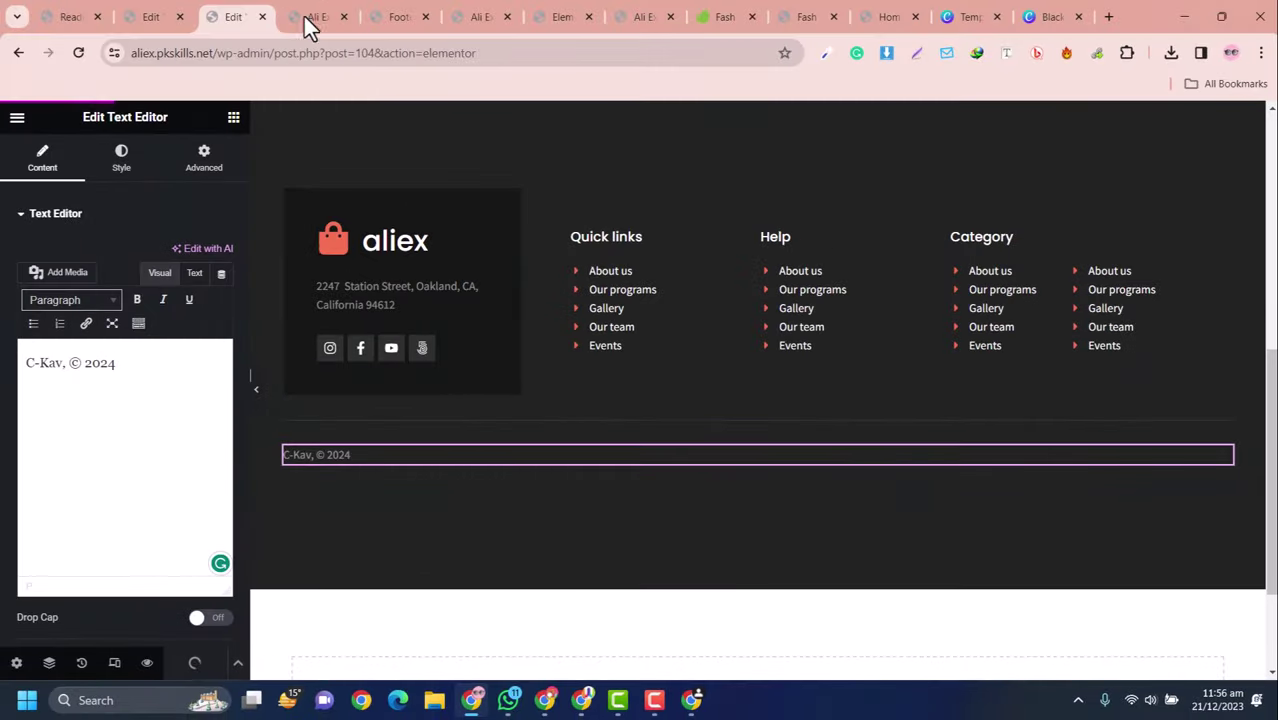
click(305, 20)
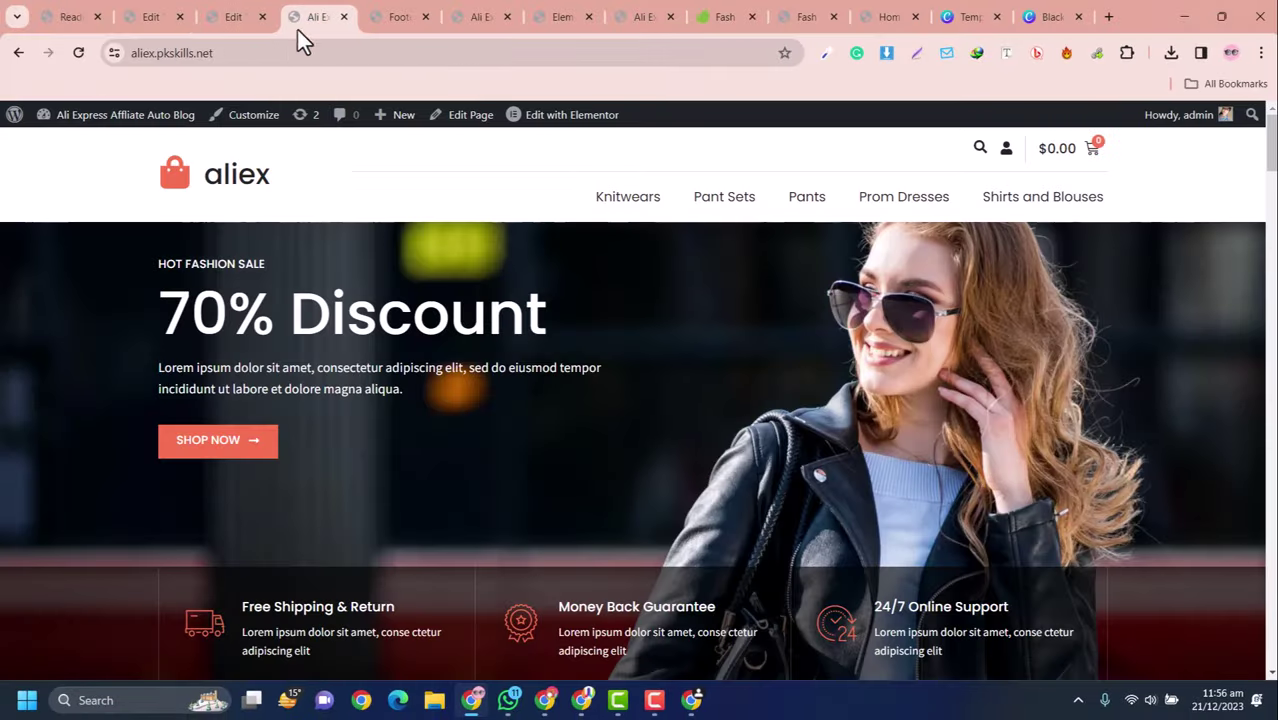
Step: Reload the live store, check the aliex footer's C-Kav, © 2024 line, and return to the top
click(76, 53)
scroll(685, 400, down, 15)
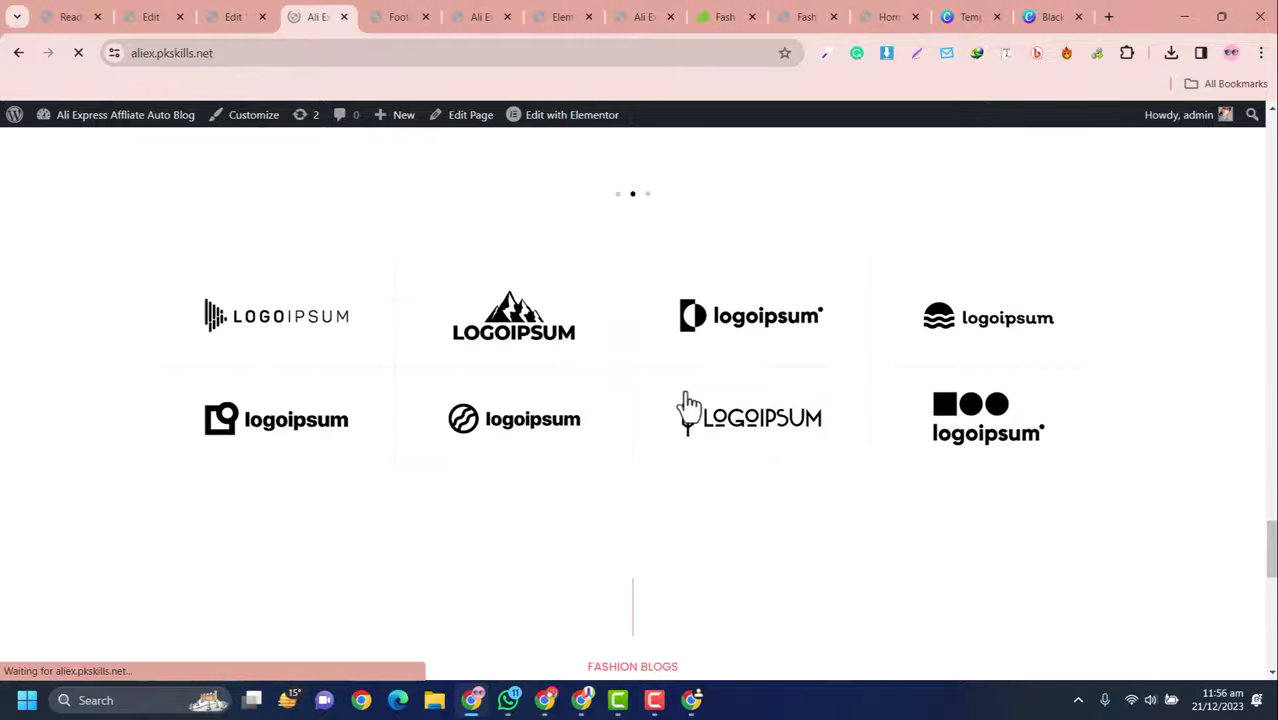
scroll(685, 402, down, 15)
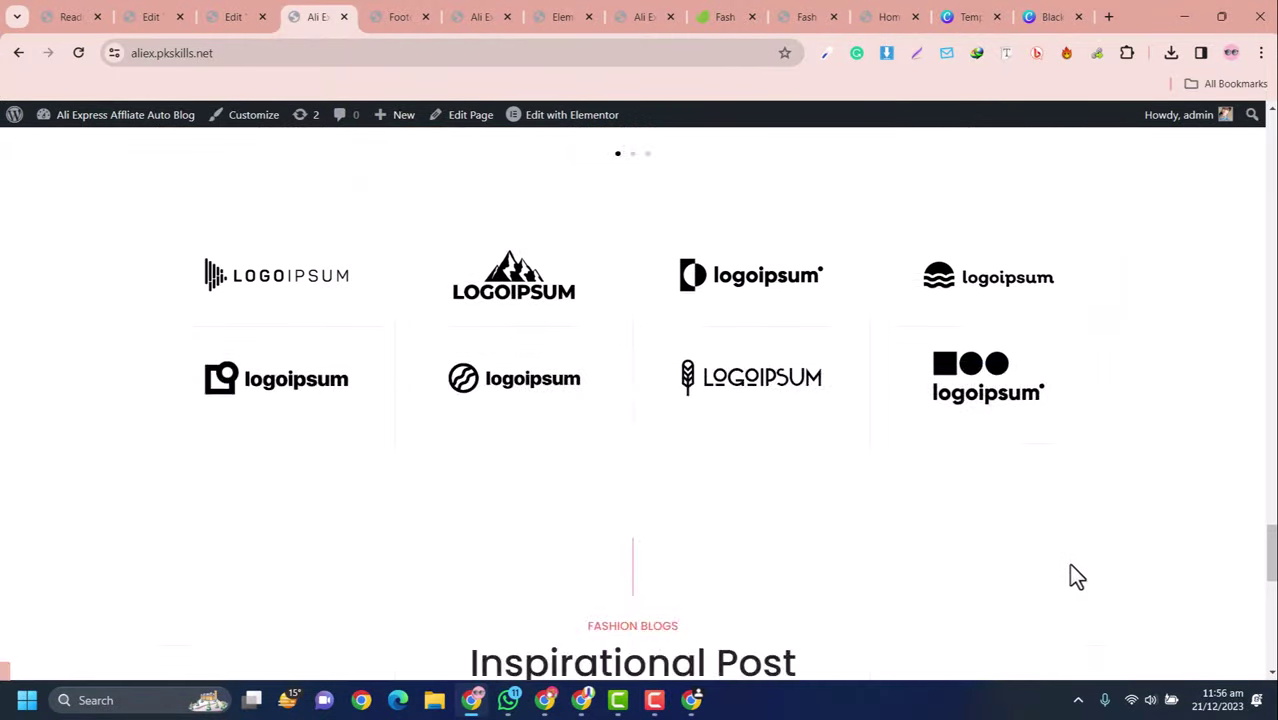
scroll(1010, 570, down, 10)
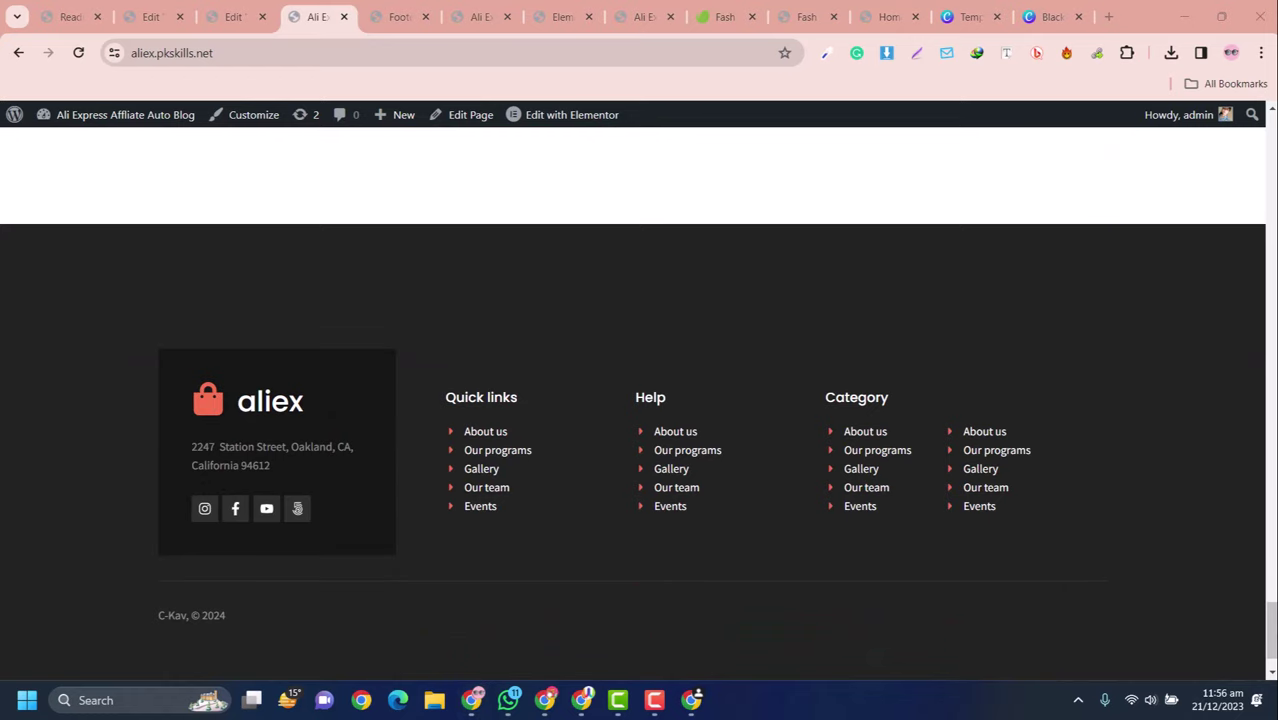
drag(1272, 636, 1272, 140)
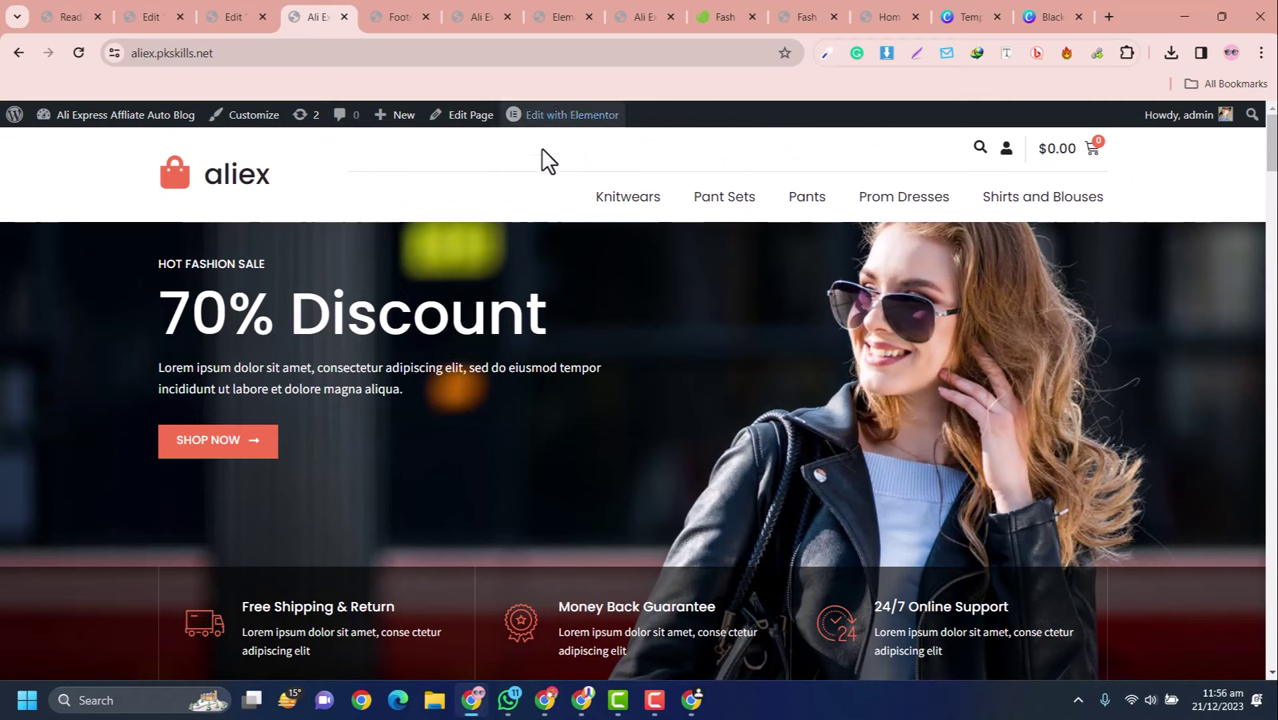
Step: Switch to the homepage editor and open its page settings and save options
click(228, 14)
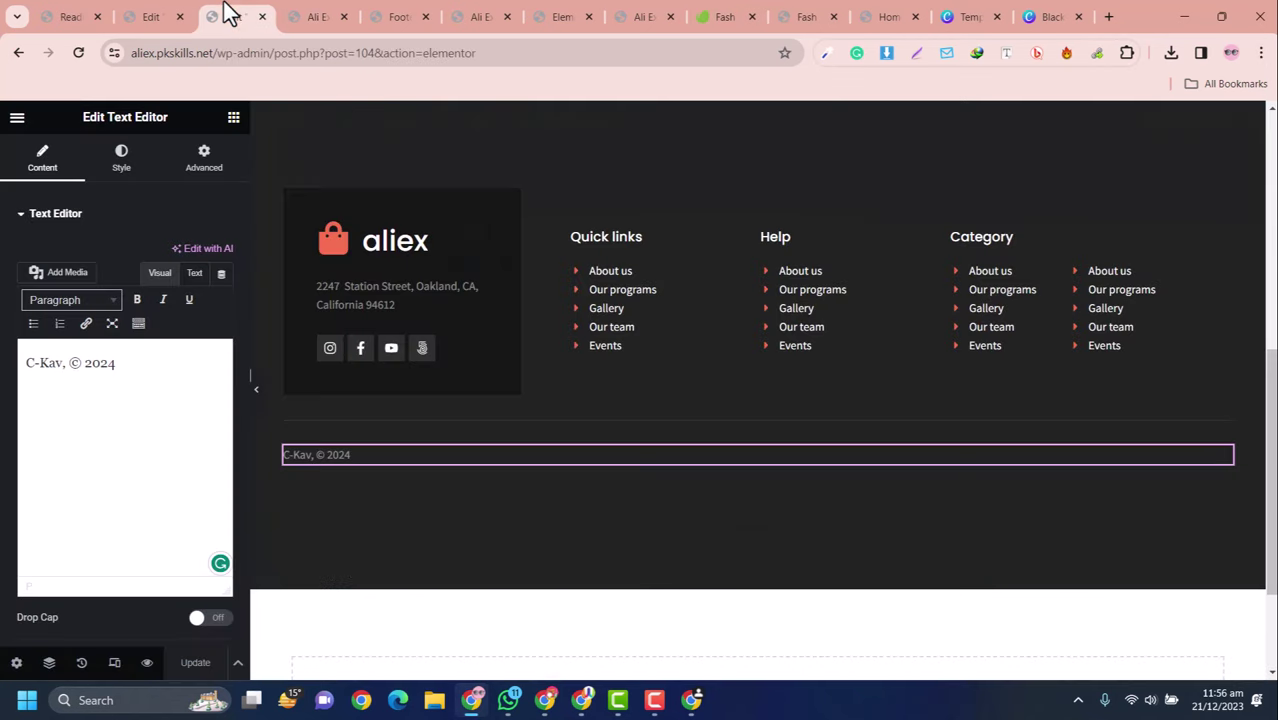
click(162, 14)
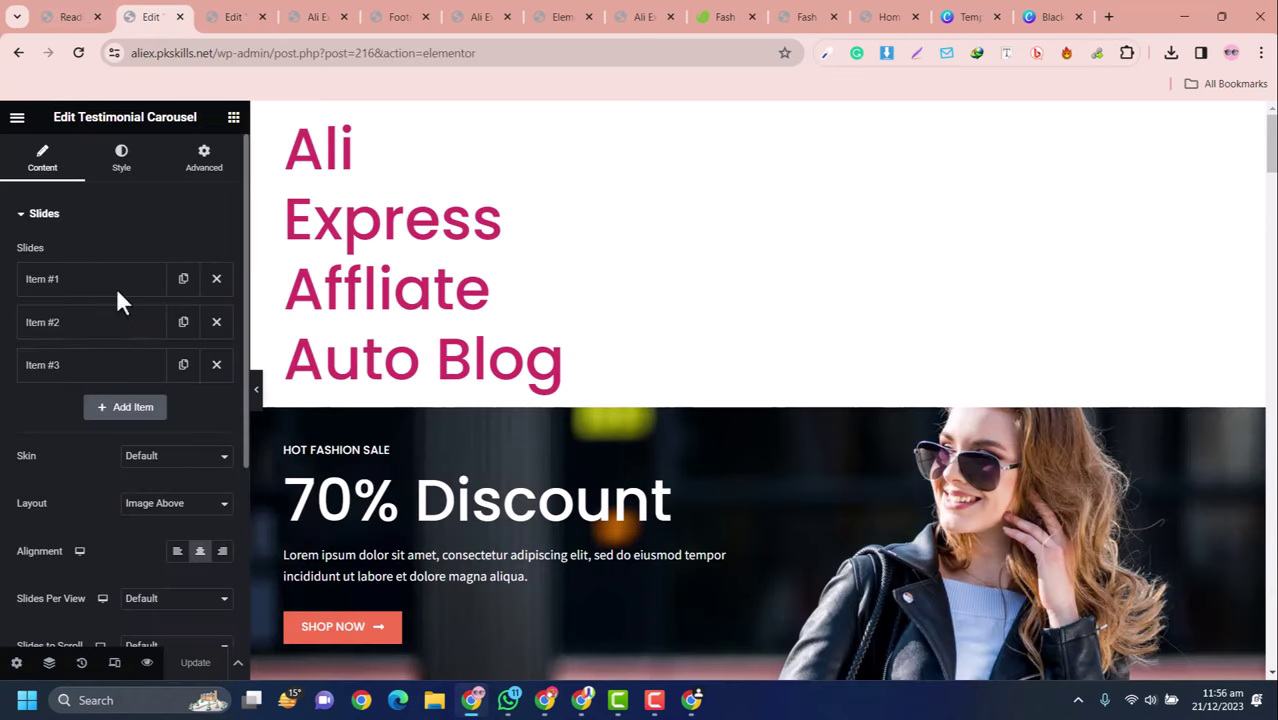
click(14, 666)
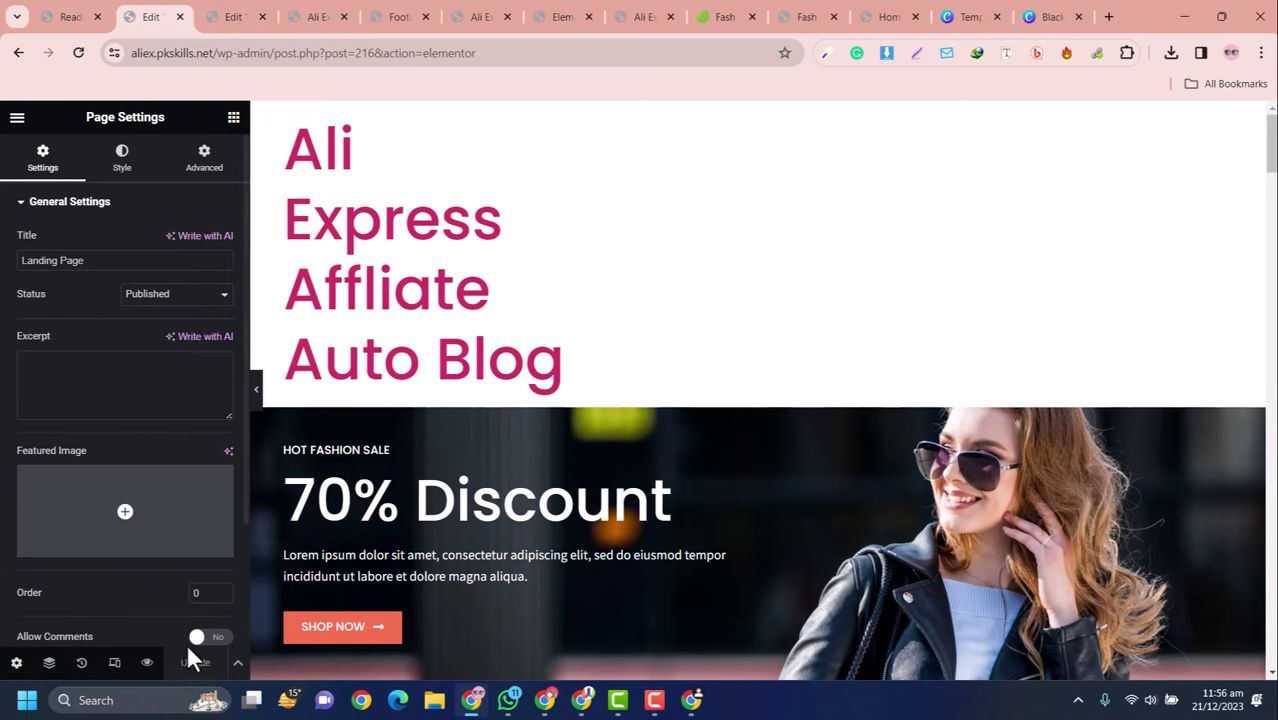
click(239, 662)
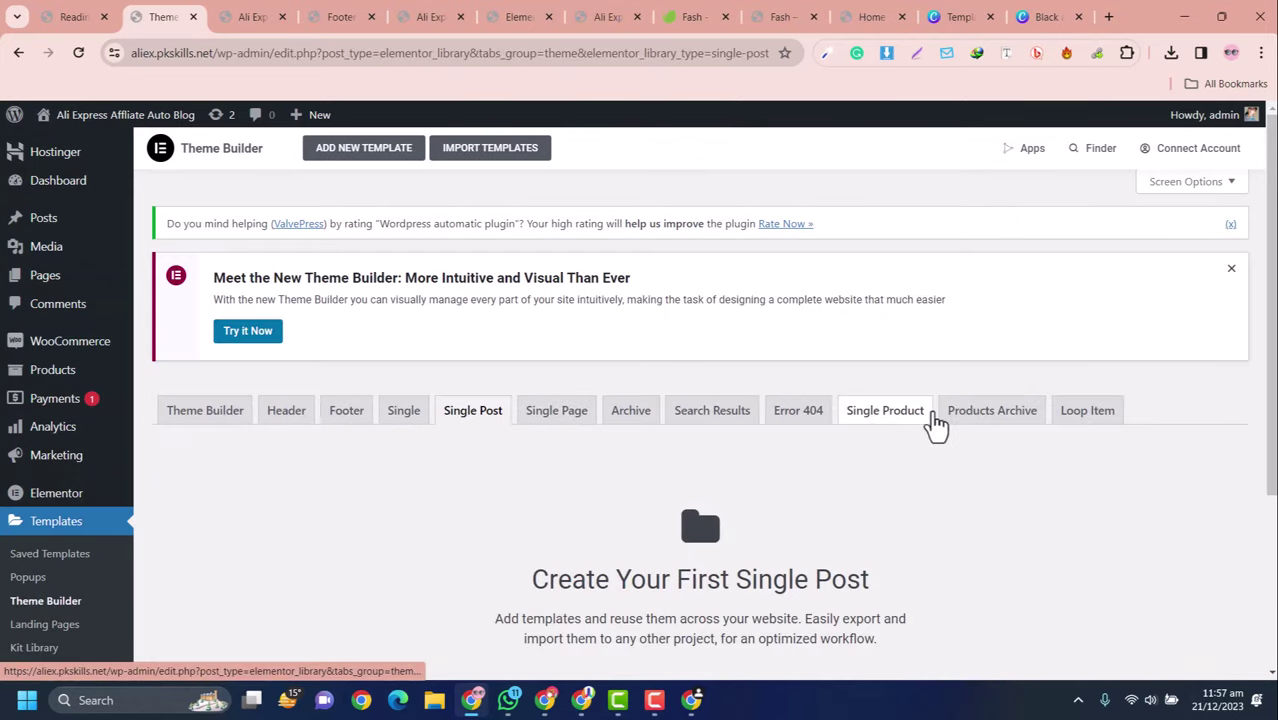
Step: Create a new Products Archive template named 'Product Archive'
click(964, 420)
scroll(1078, 437, down, 3)
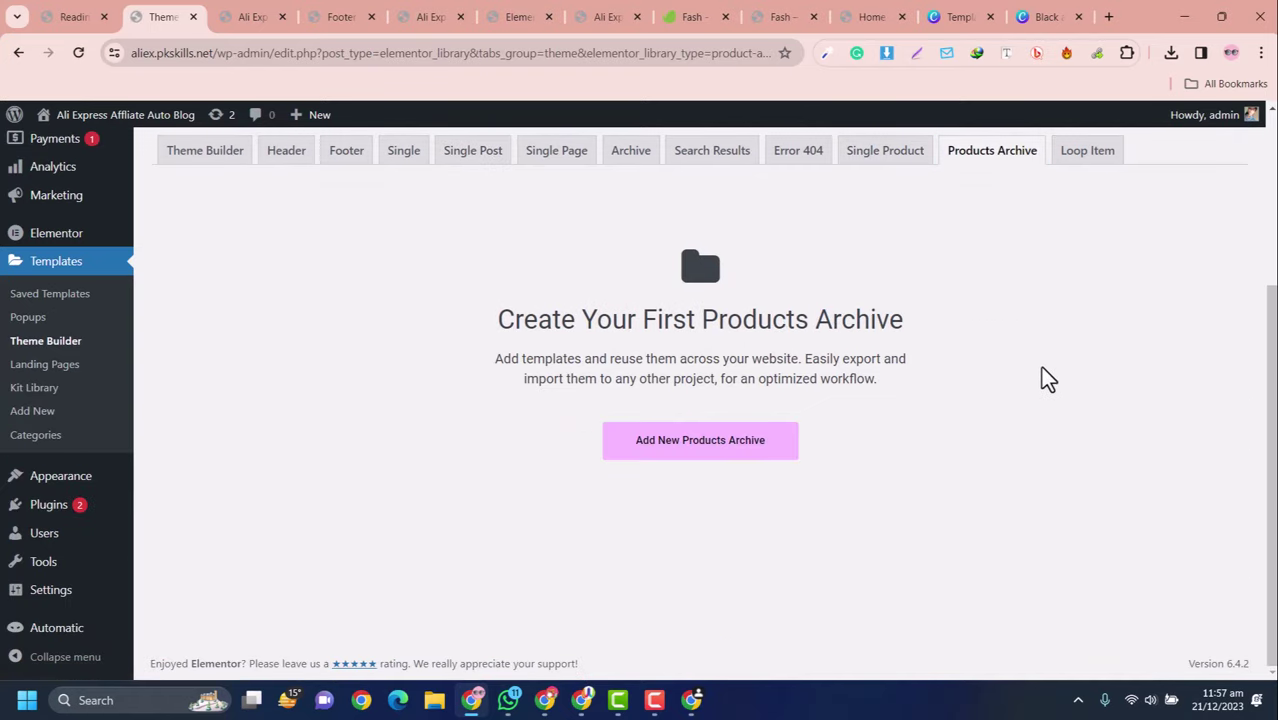
scroll(1040, 370, up, 3)
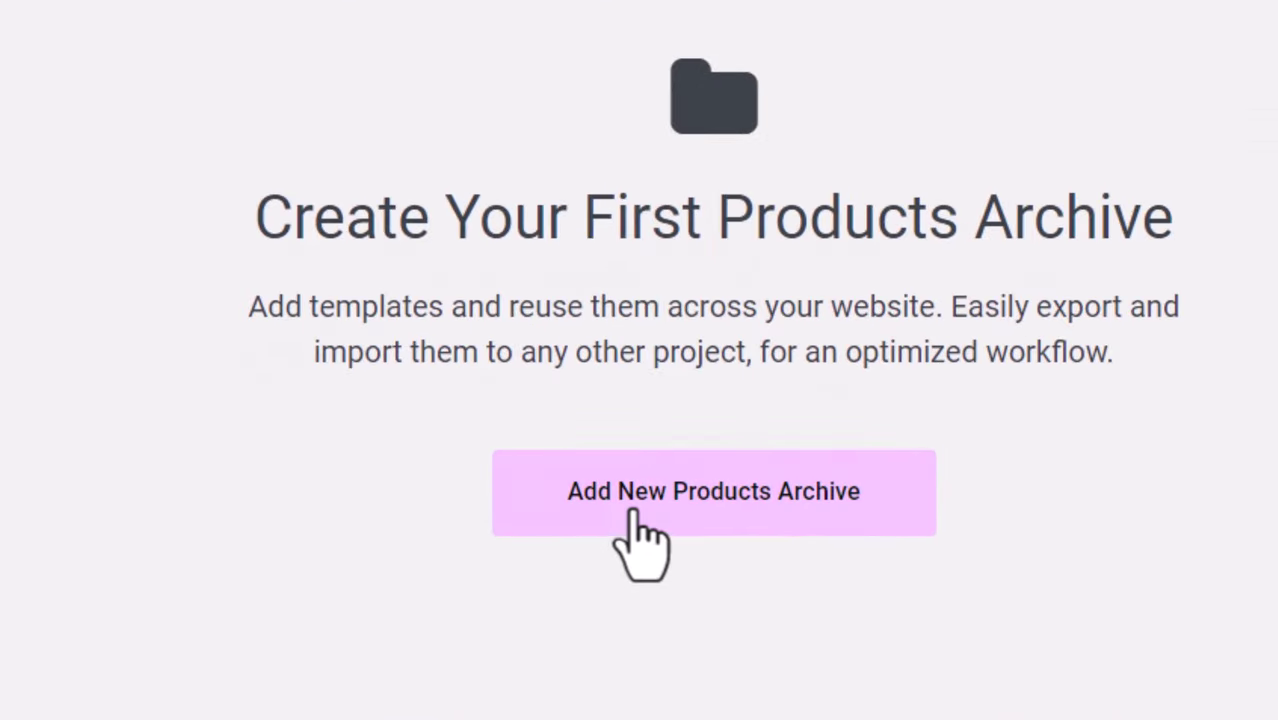
click(634, 515)
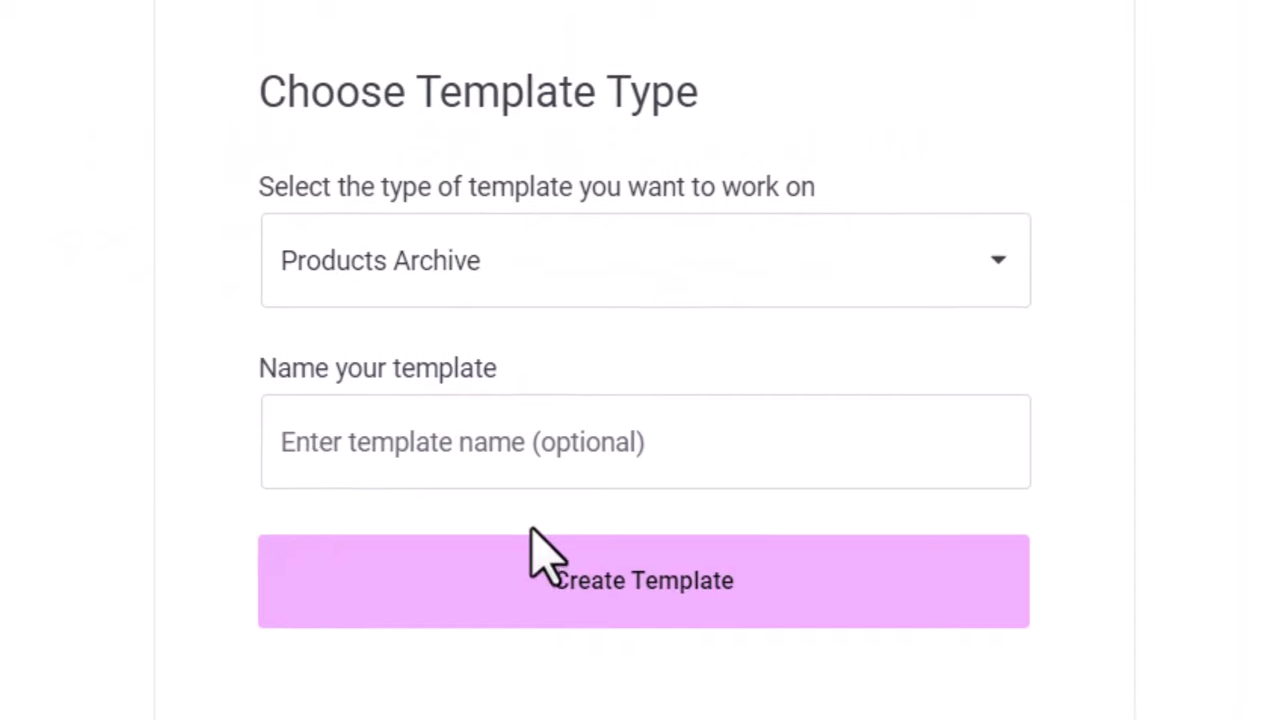
click(530, 462)
text(Product Ar)
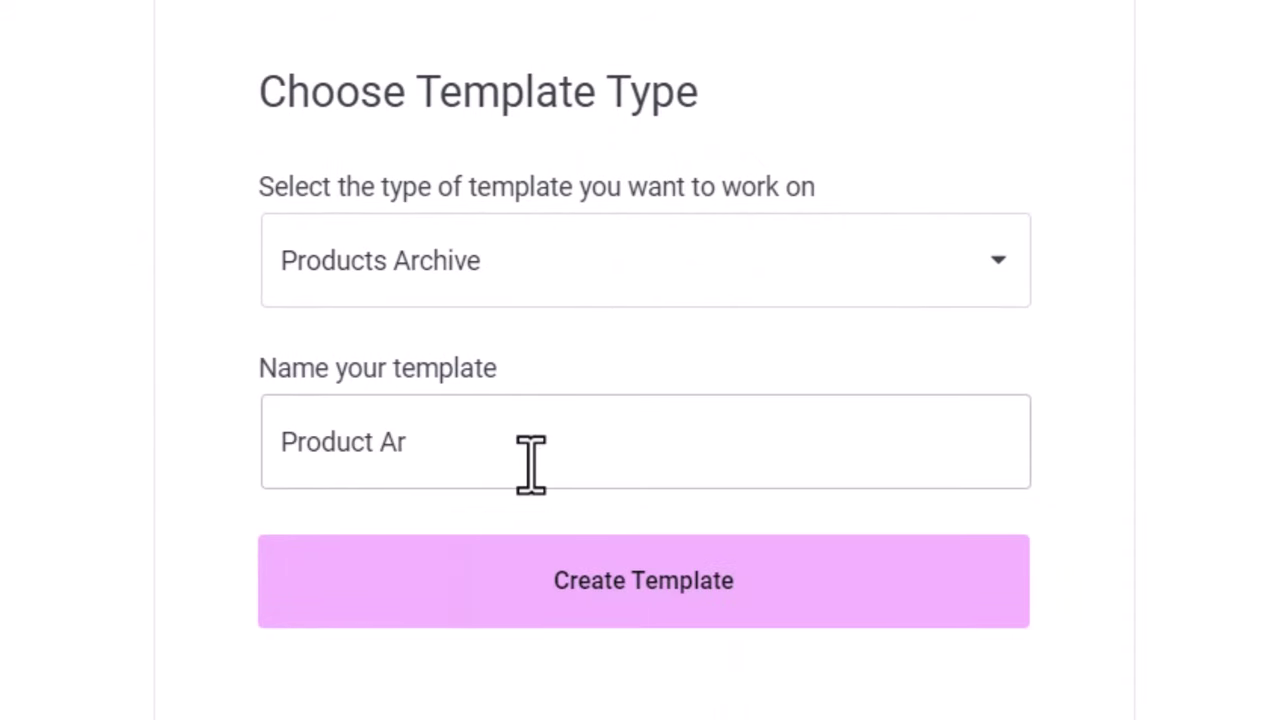
text(chive)
click(565, 588)
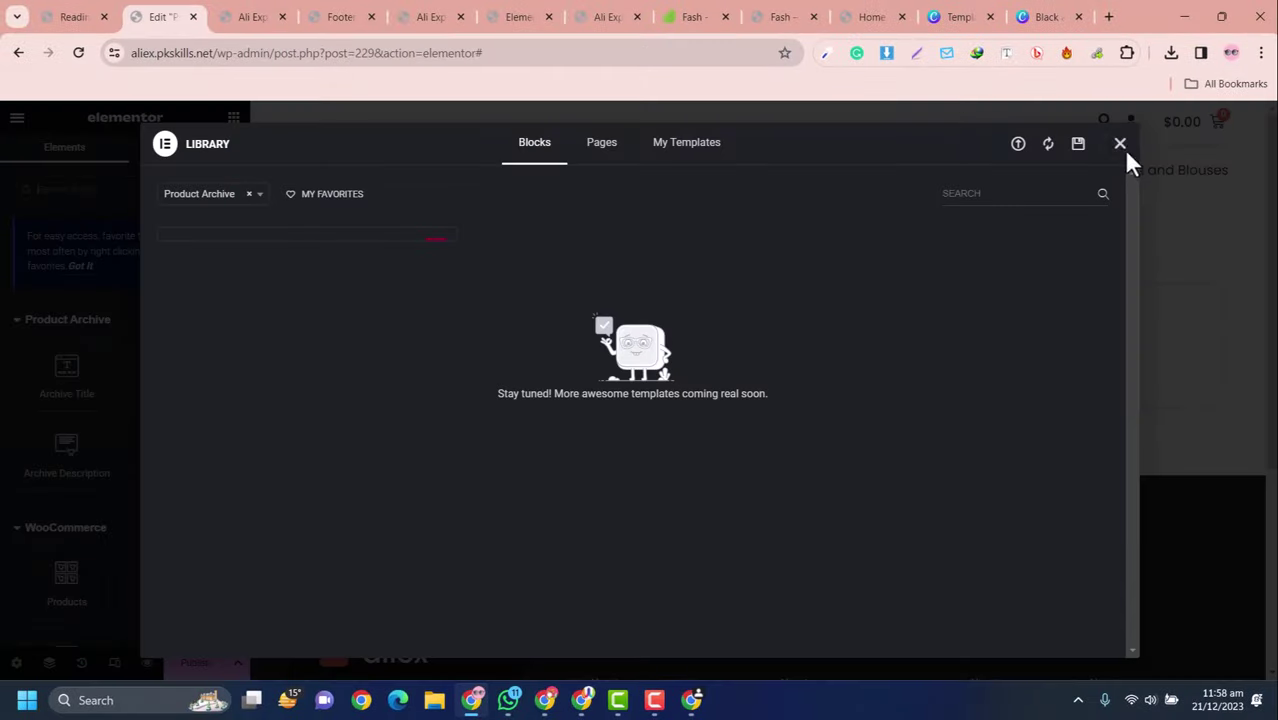
Step: Insert the saved Archive template from My Templates, applying its settings as well
click(1121, 145)
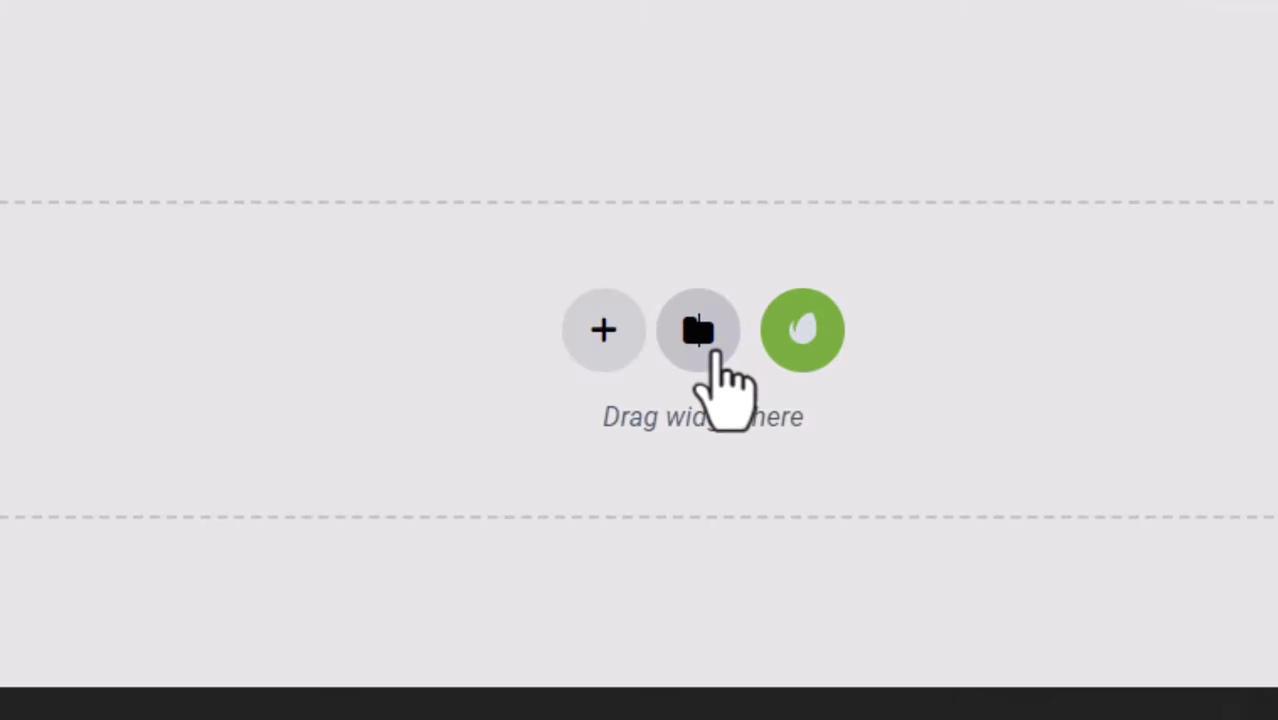
click(712, 352)
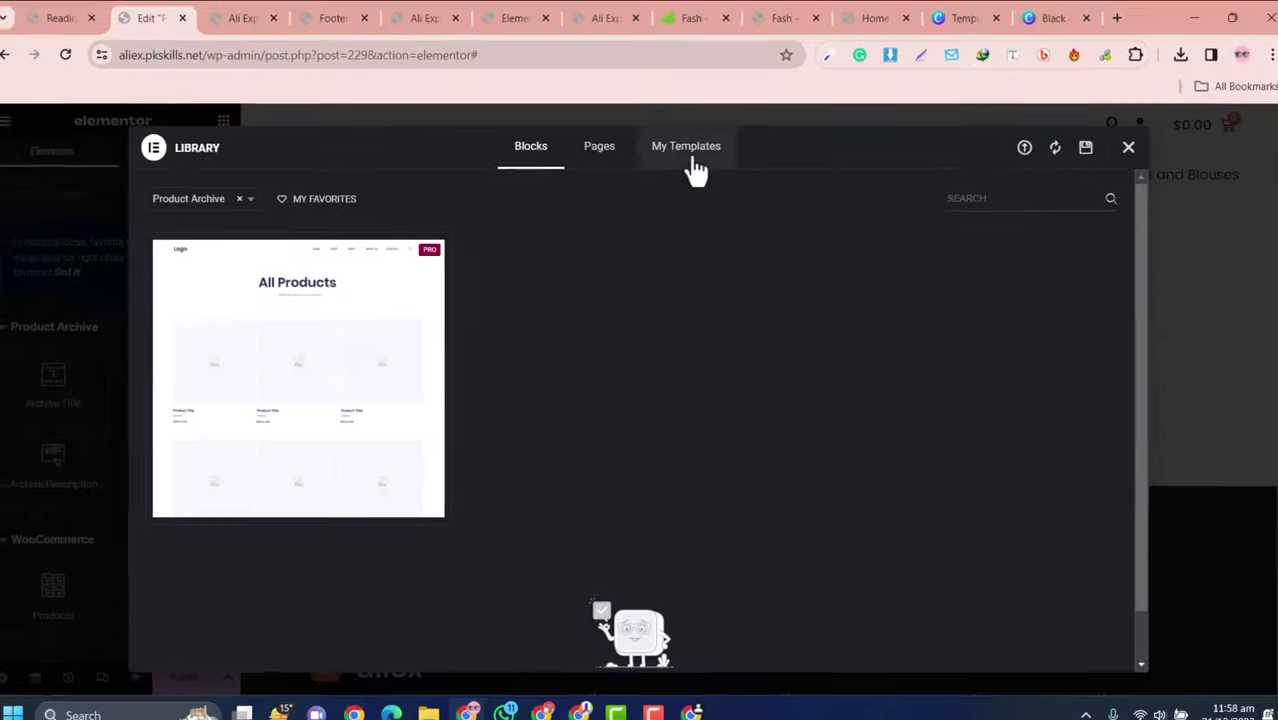
click(688, 165)
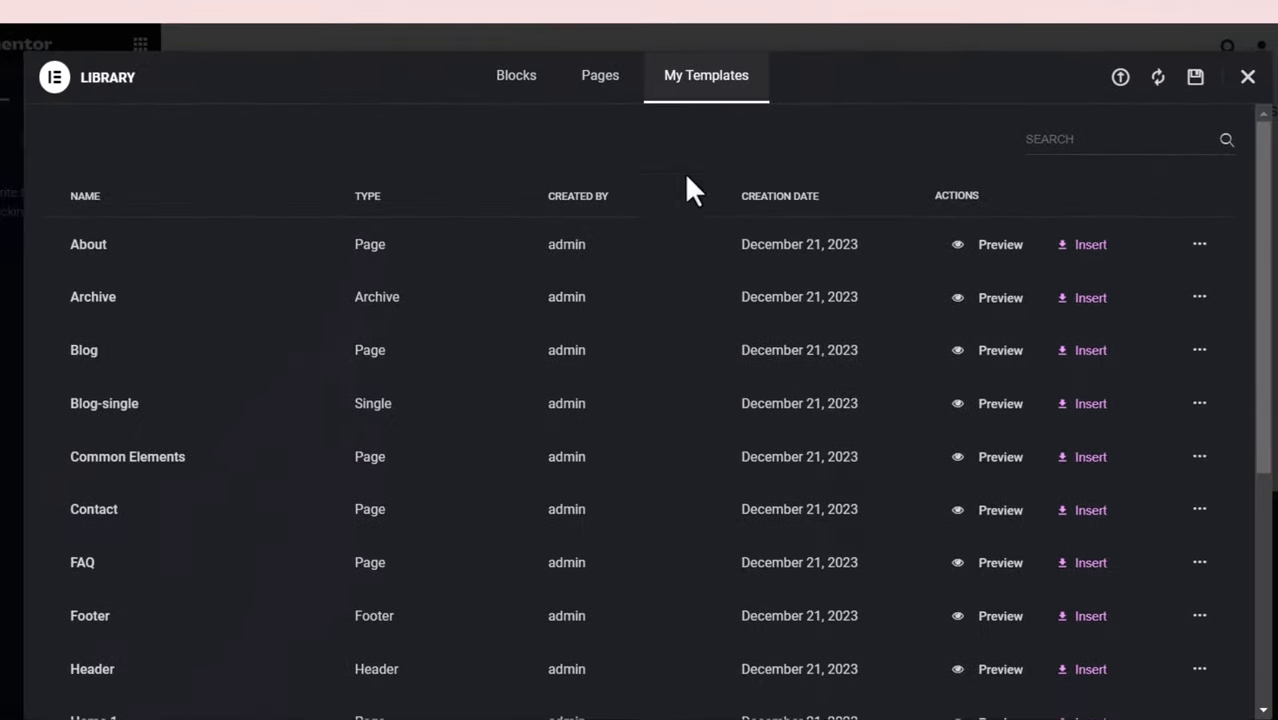
scroll(632, 530, down, 4)
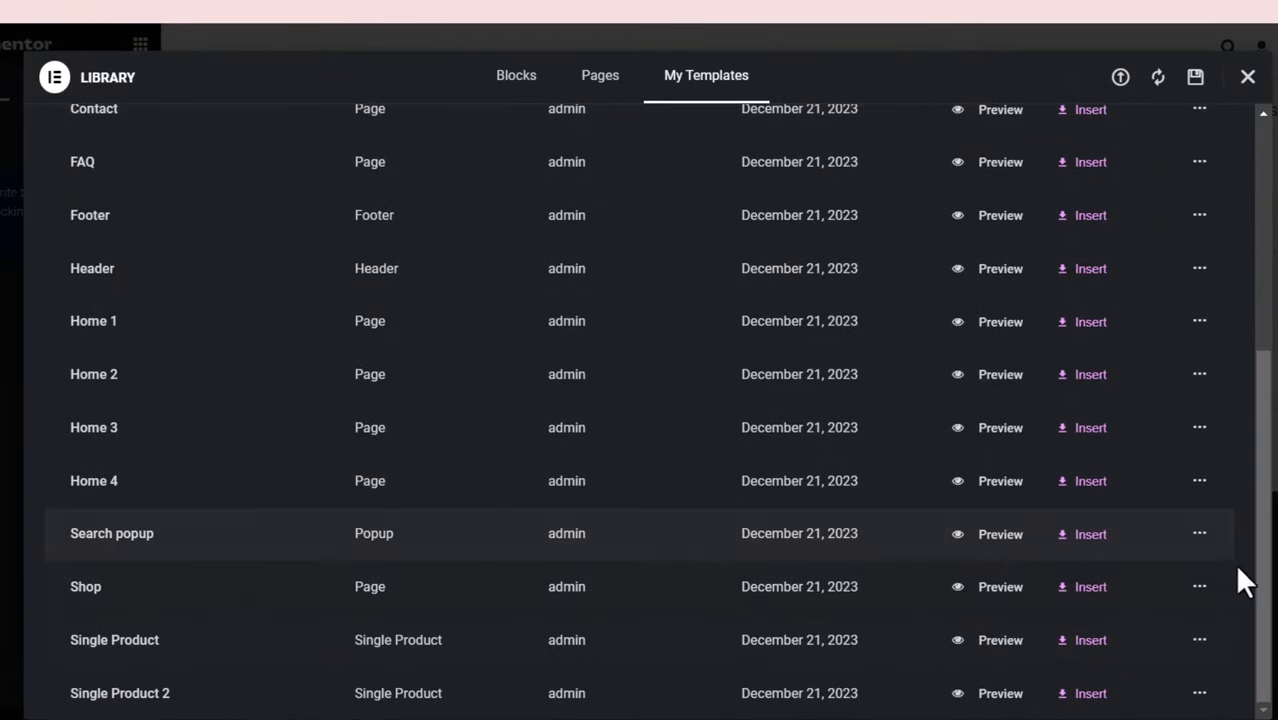
drag(1268, 592, 1262, 400)
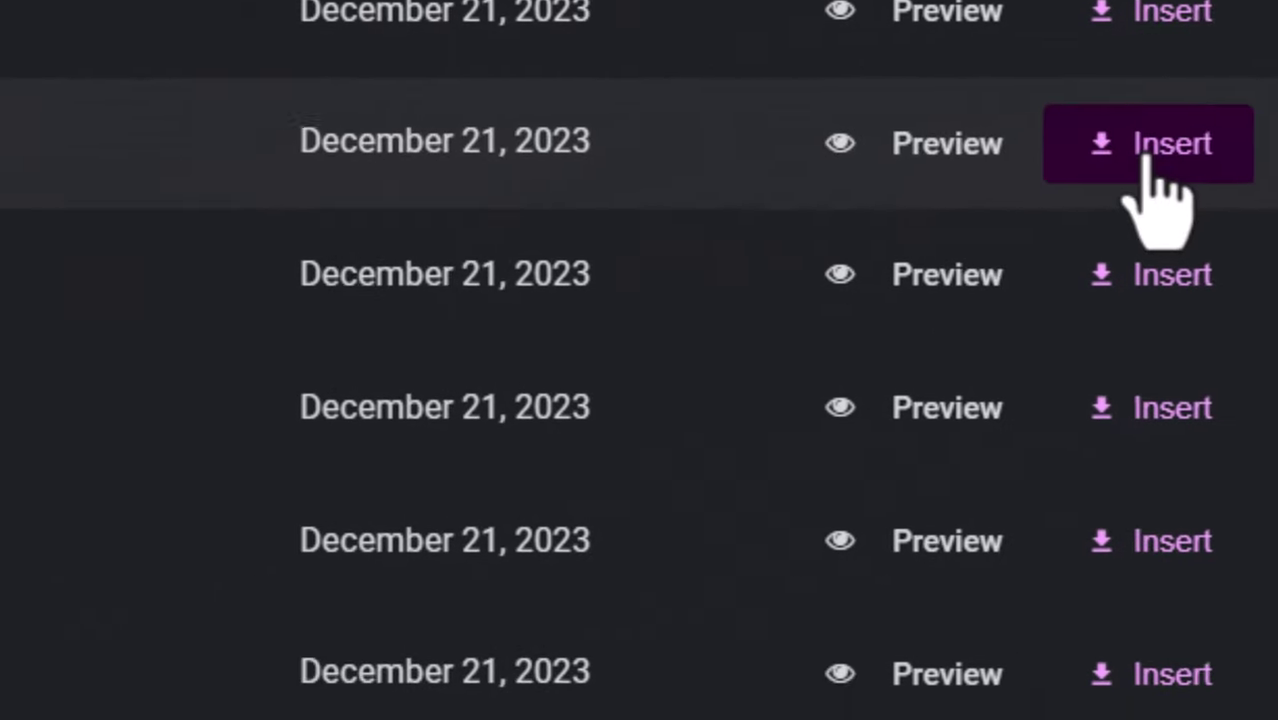
click(813, 252)
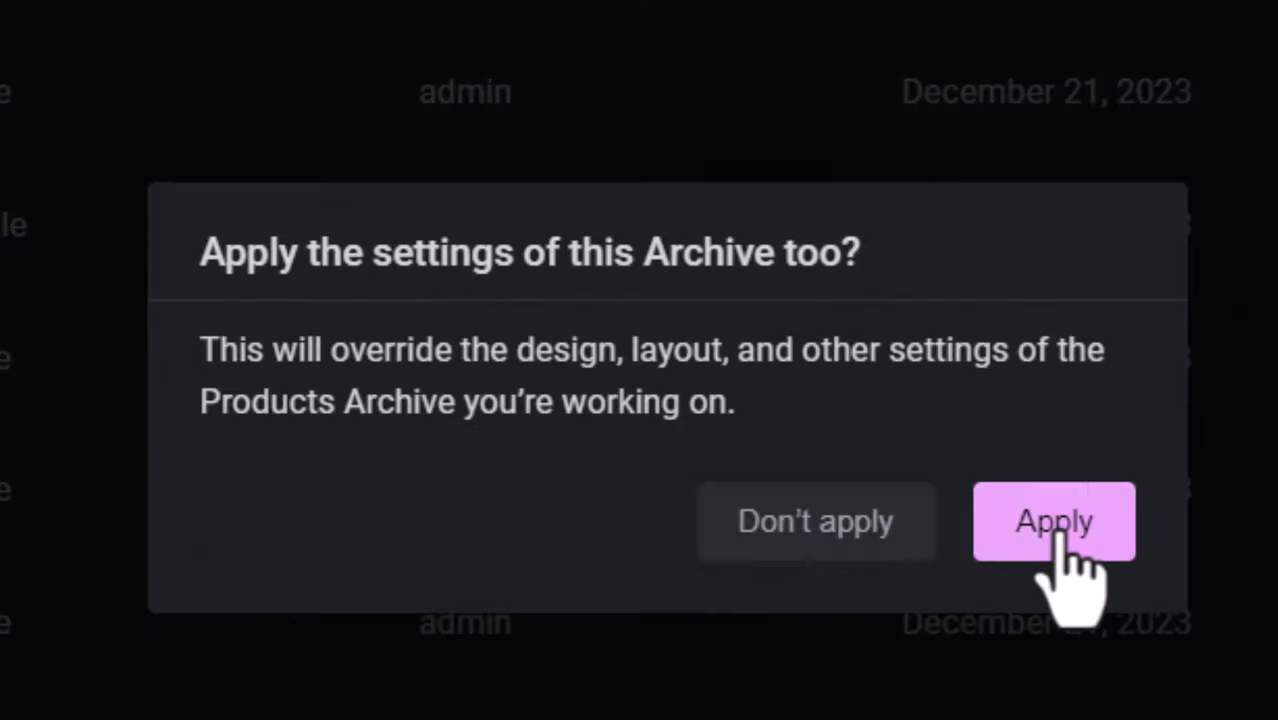
click(1050, 520)
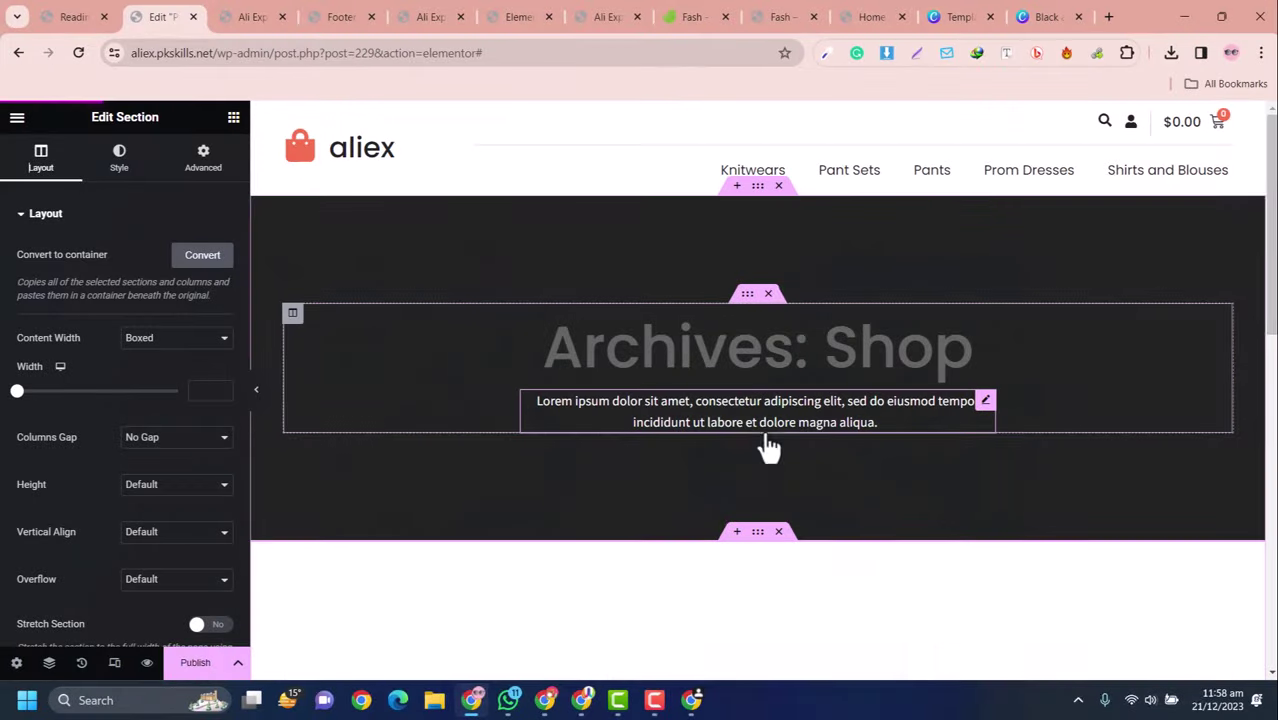
Step: Publish the products archive with display conditions Shop Page and All Product Archives
scroll(764, 447, down, 3)
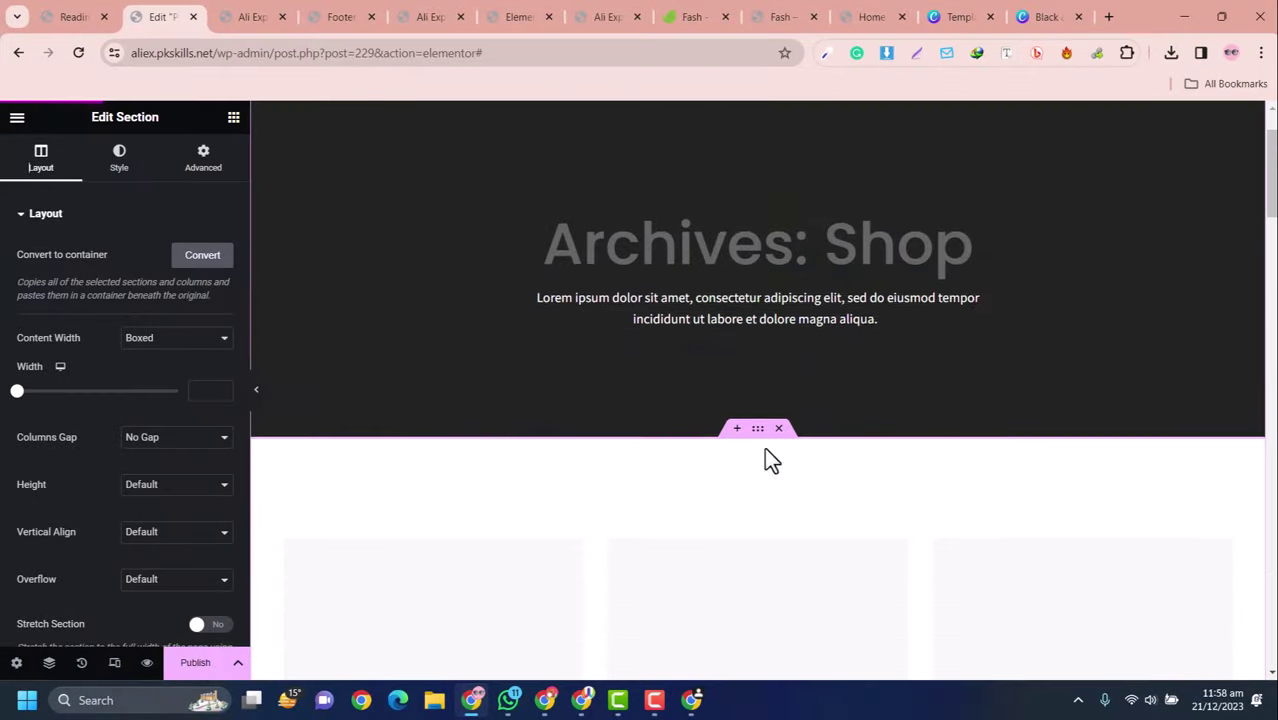
scroll(763, 444, down, 3)
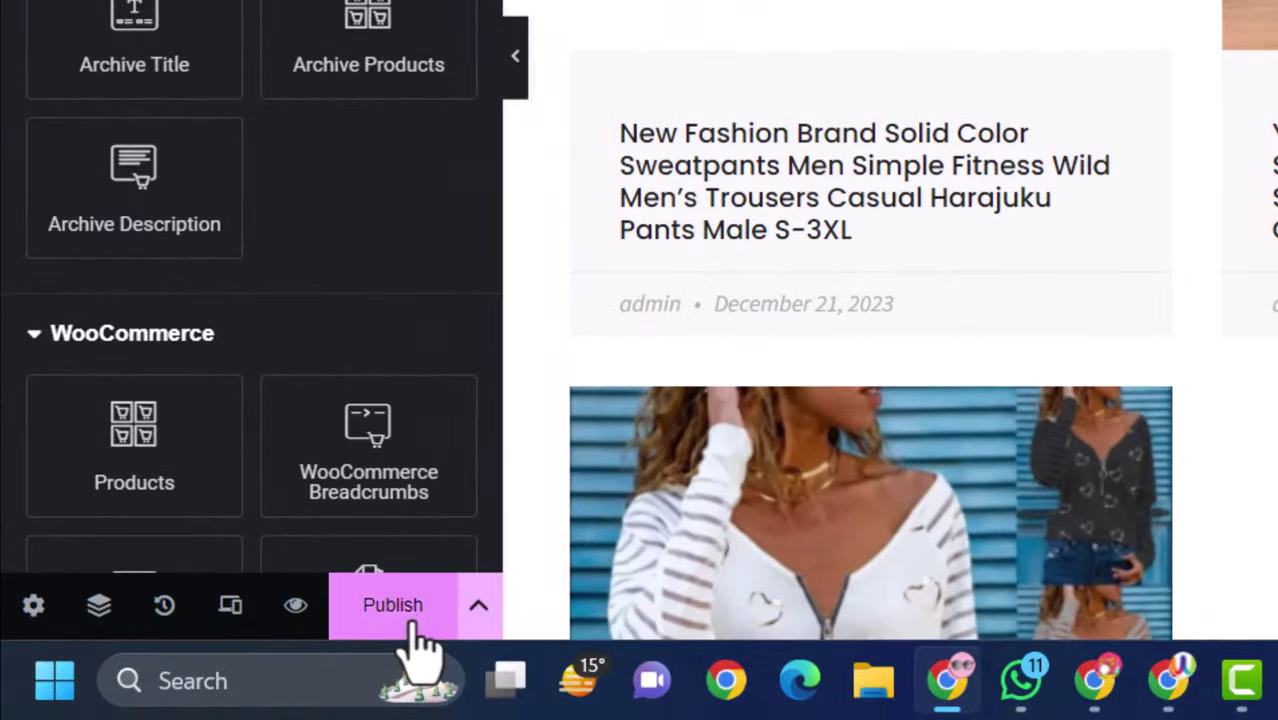
click(378, 618)
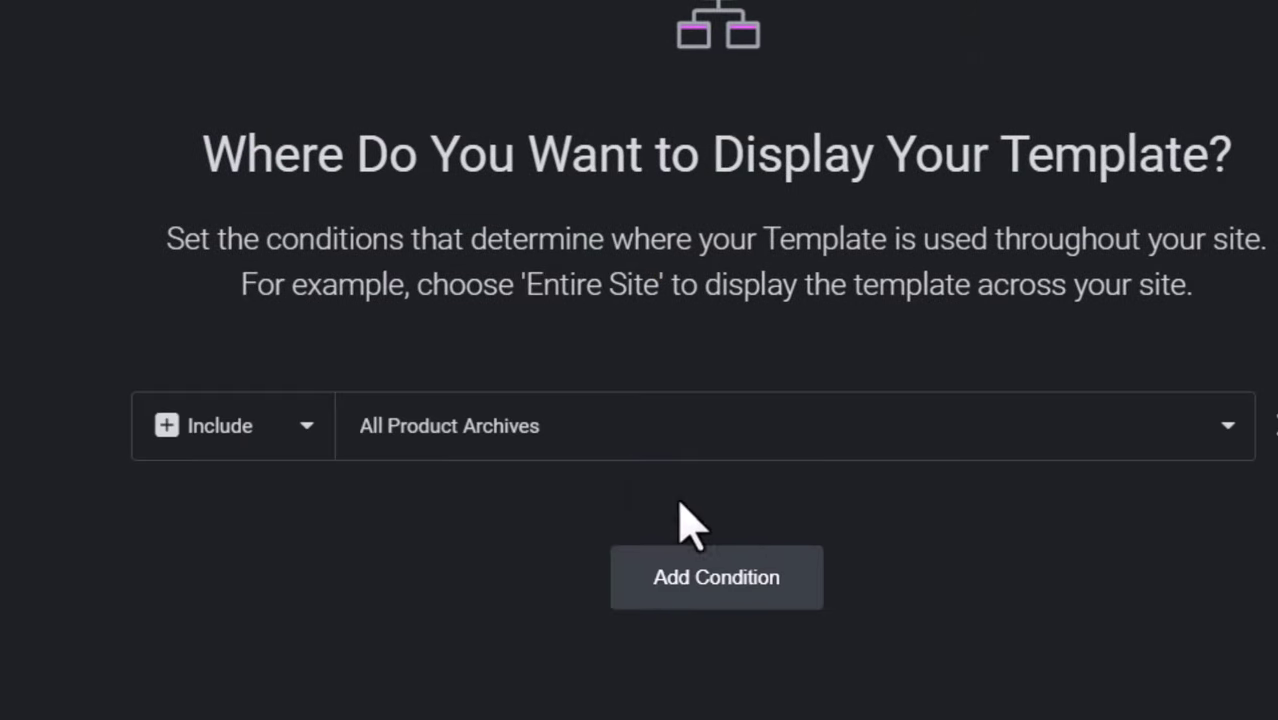
click(437, 462)
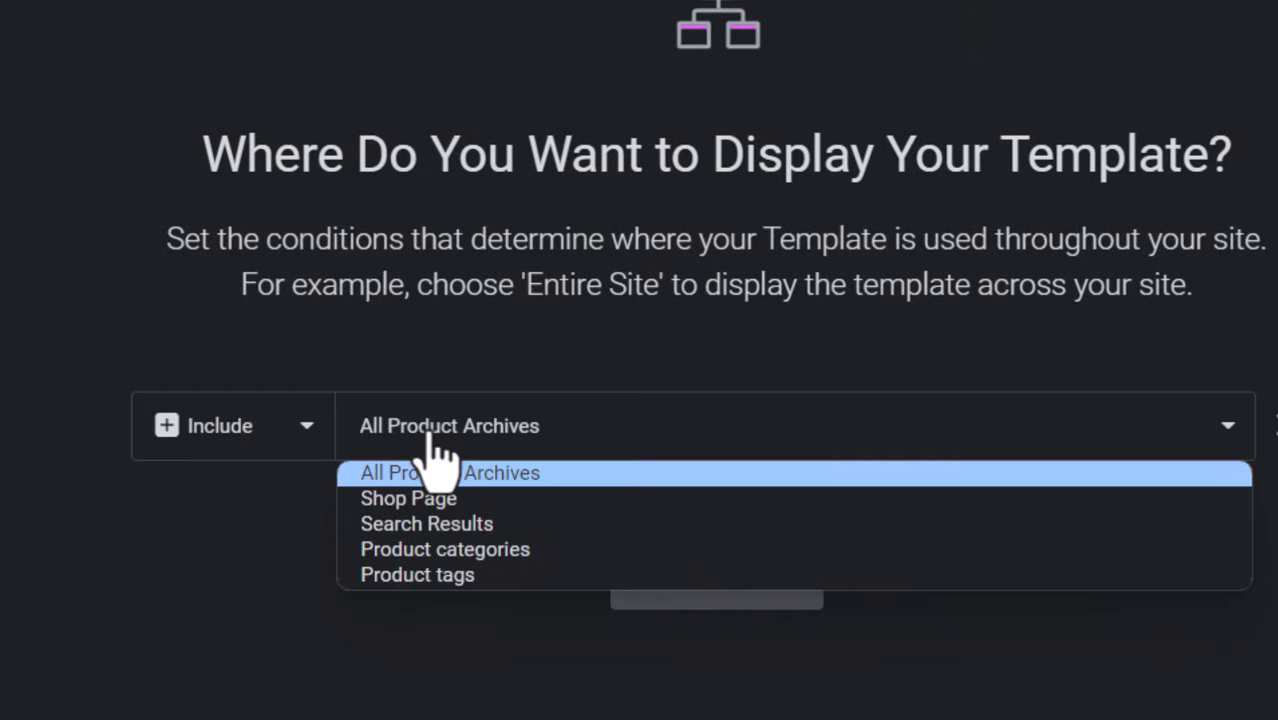
click(430, 500)
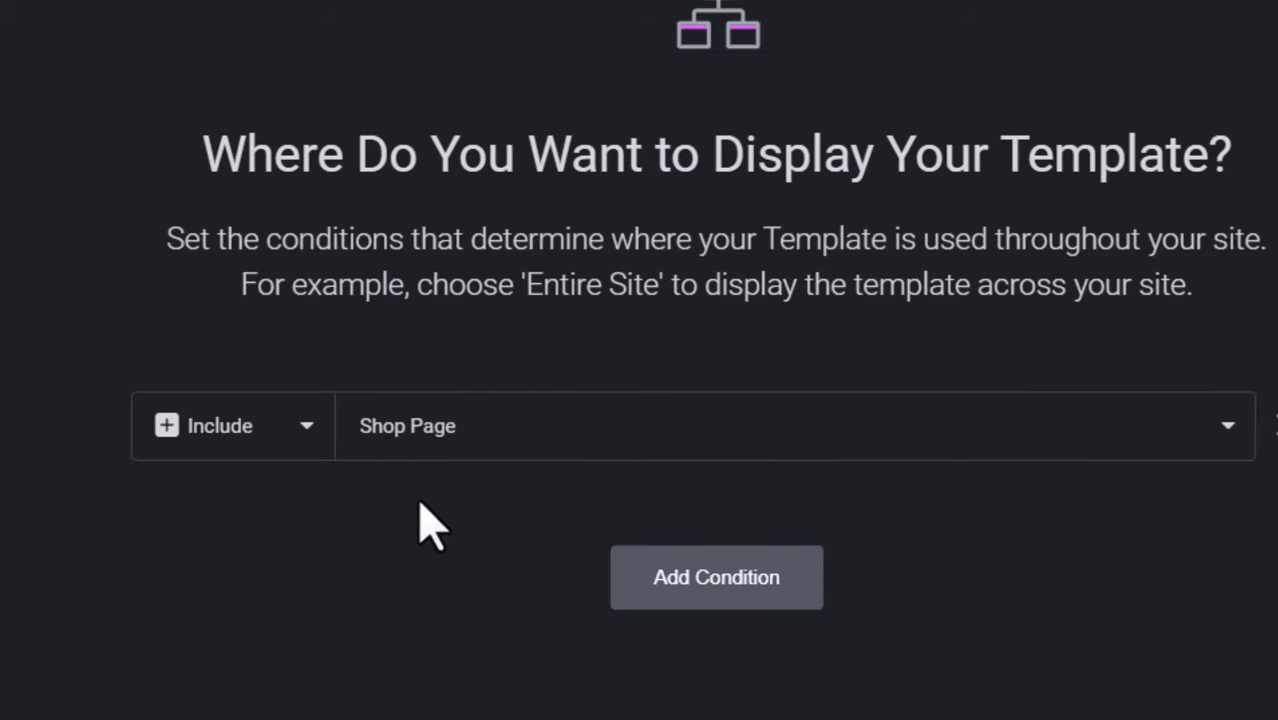
click(745, 590)
click(505, 525)
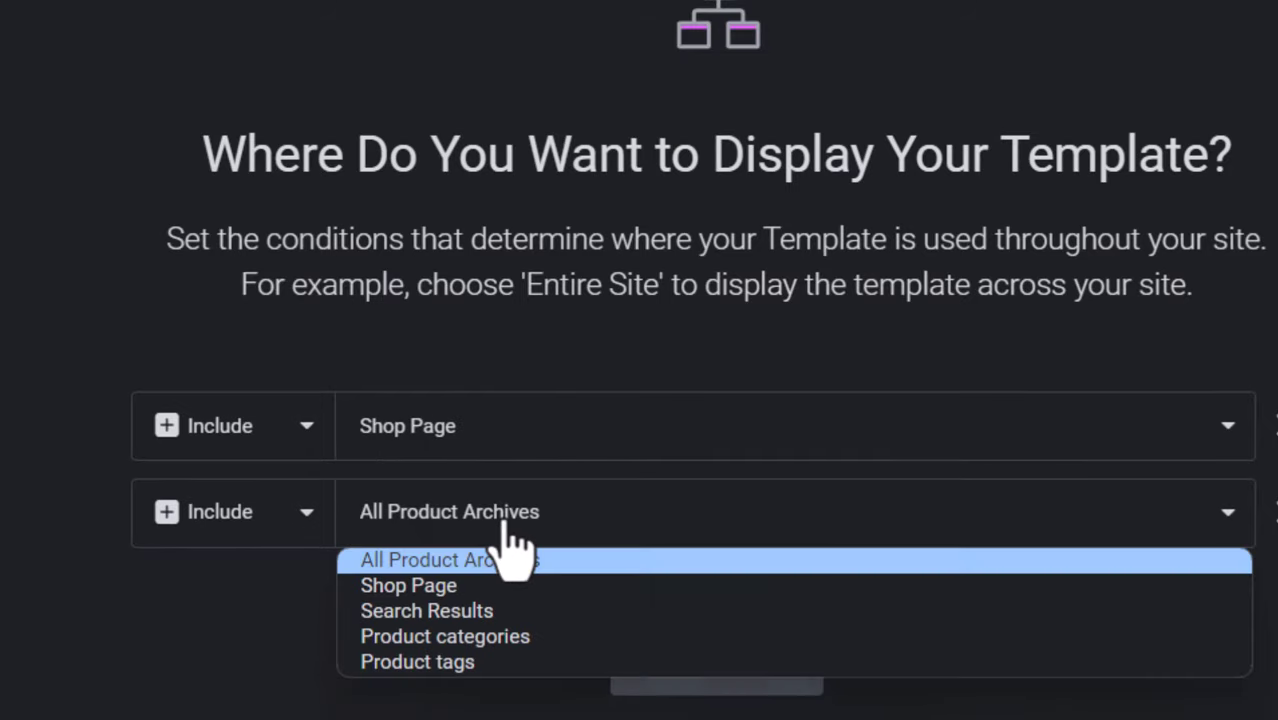
click(505, 560)
click(1161, 673)
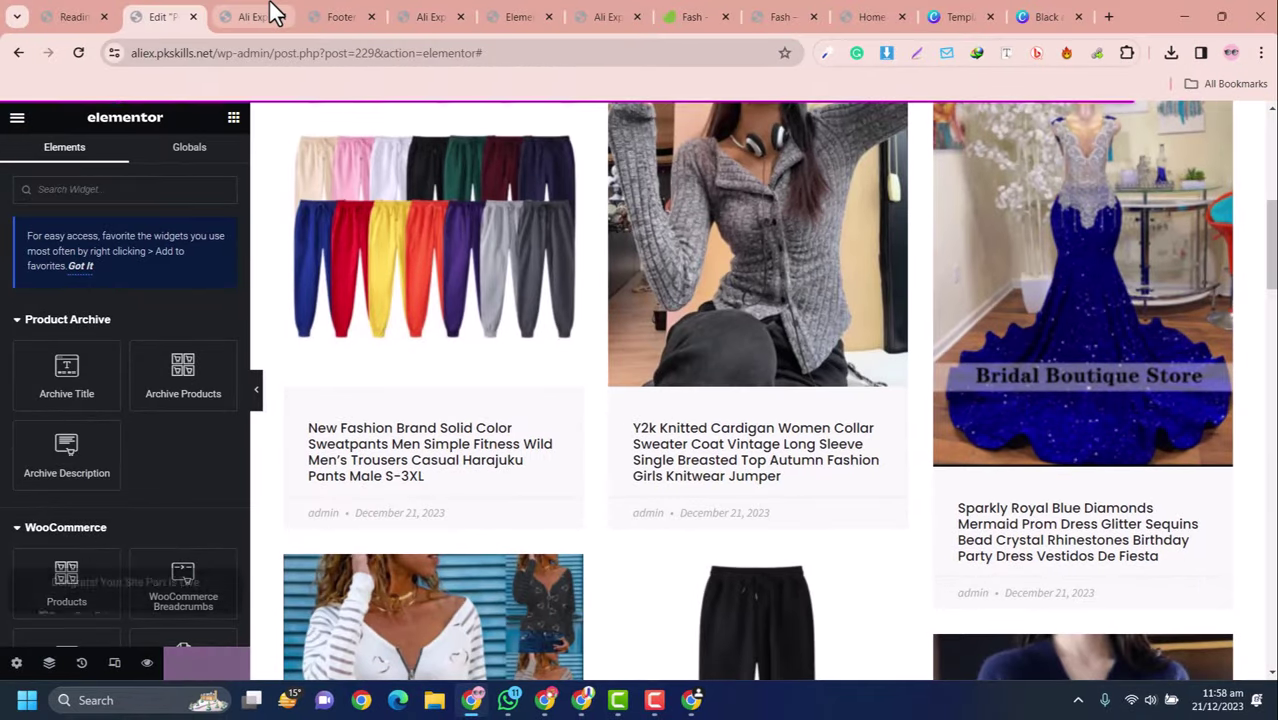
click(270, 10)
click(378, 58)
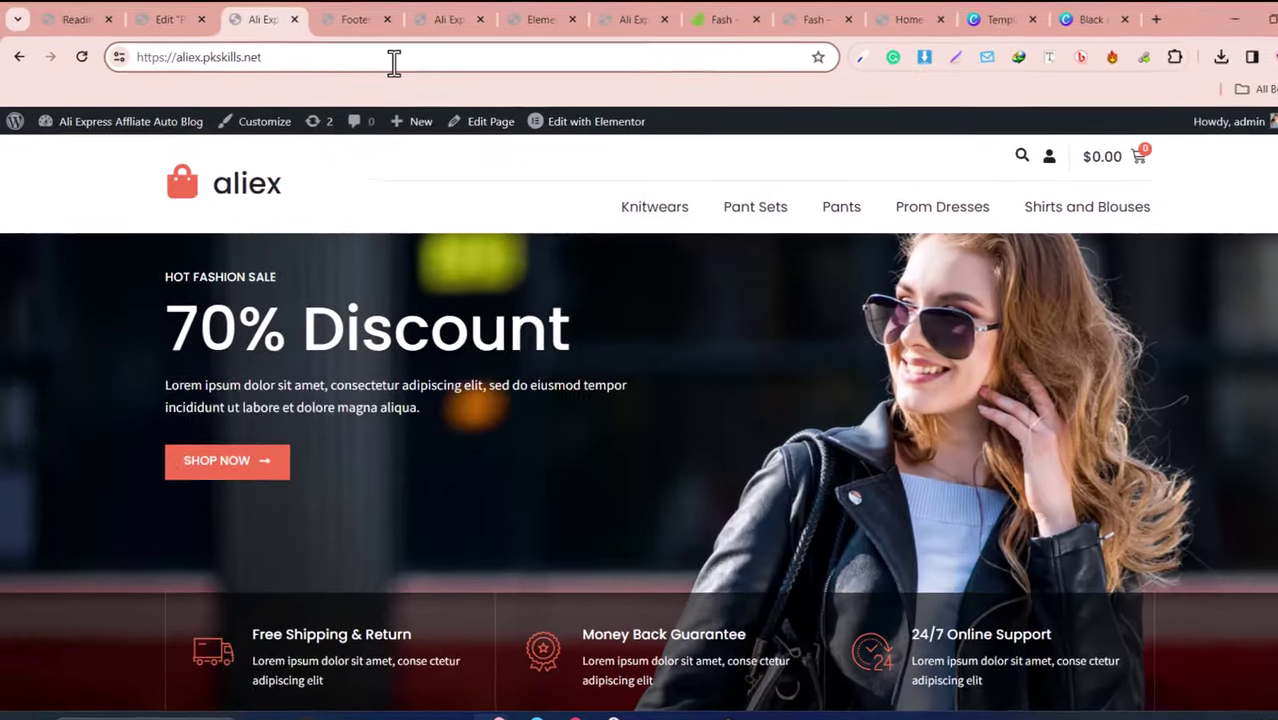
text(/shop)
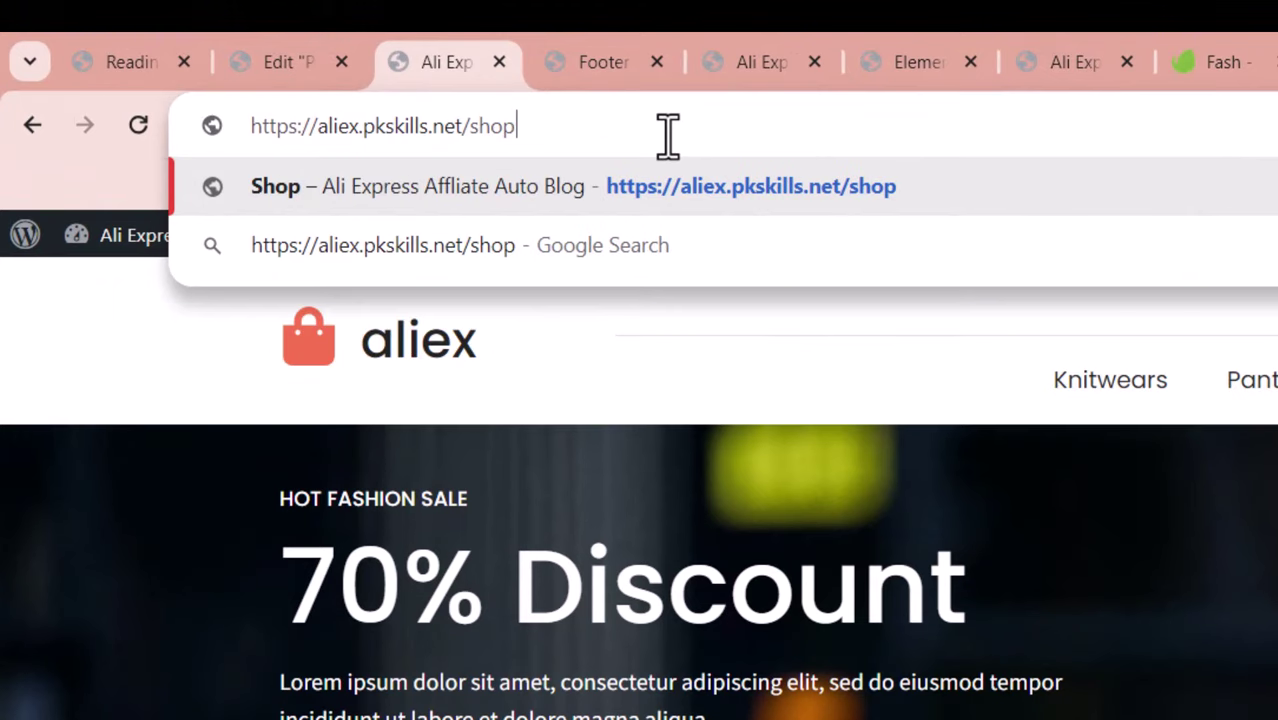
key(Return)
scroll(529, 292, down, 3)
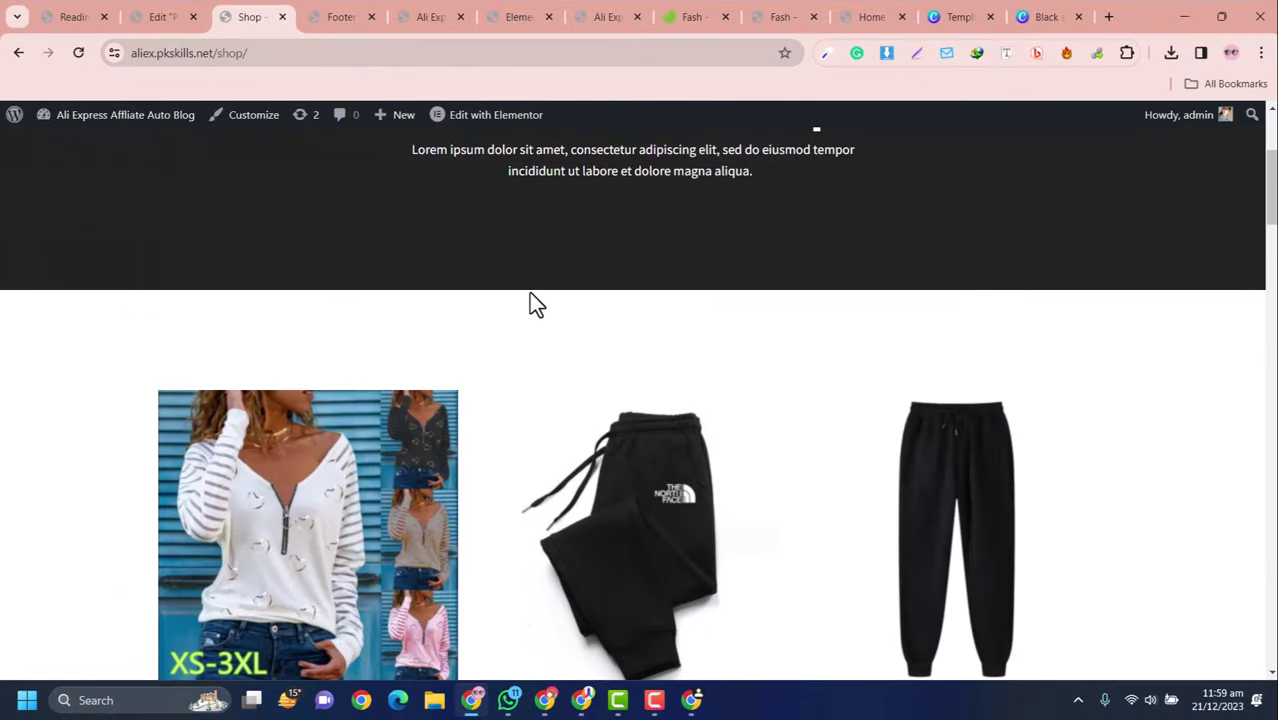
scroll(600, 300, down, 3)
scroll(952, 297, down, 5)
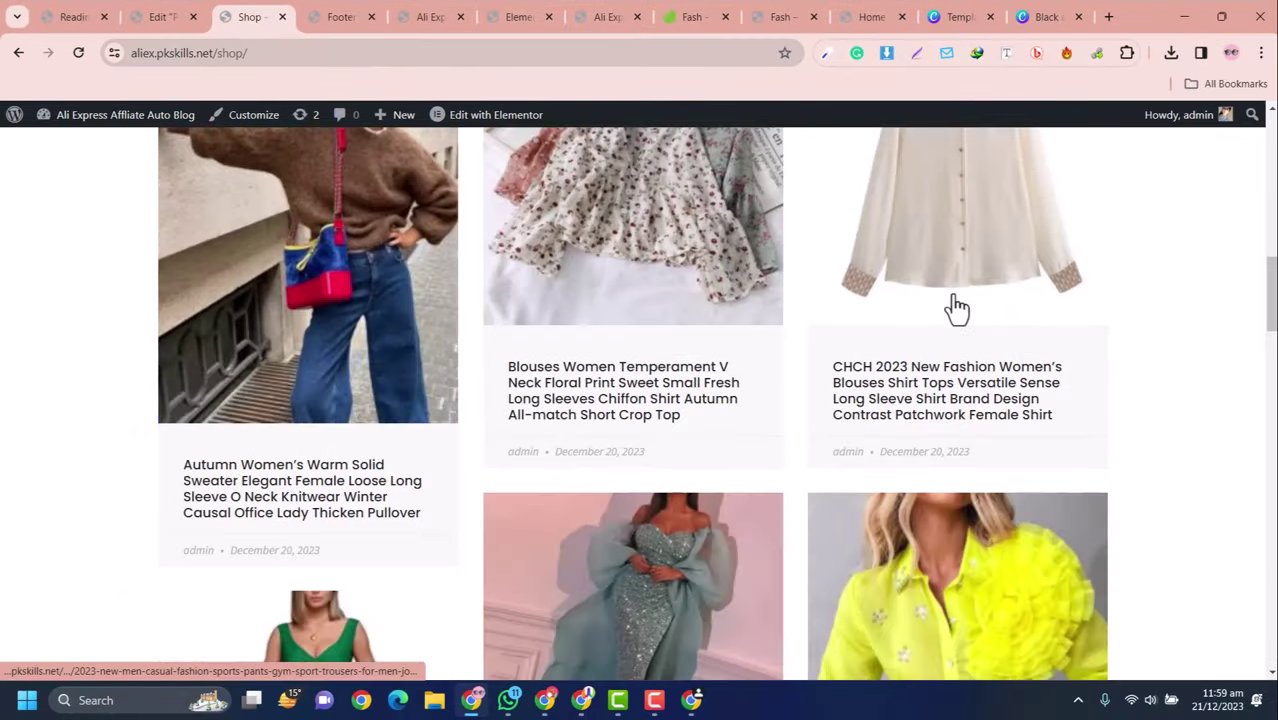
scroll(955, 309, down, 12)
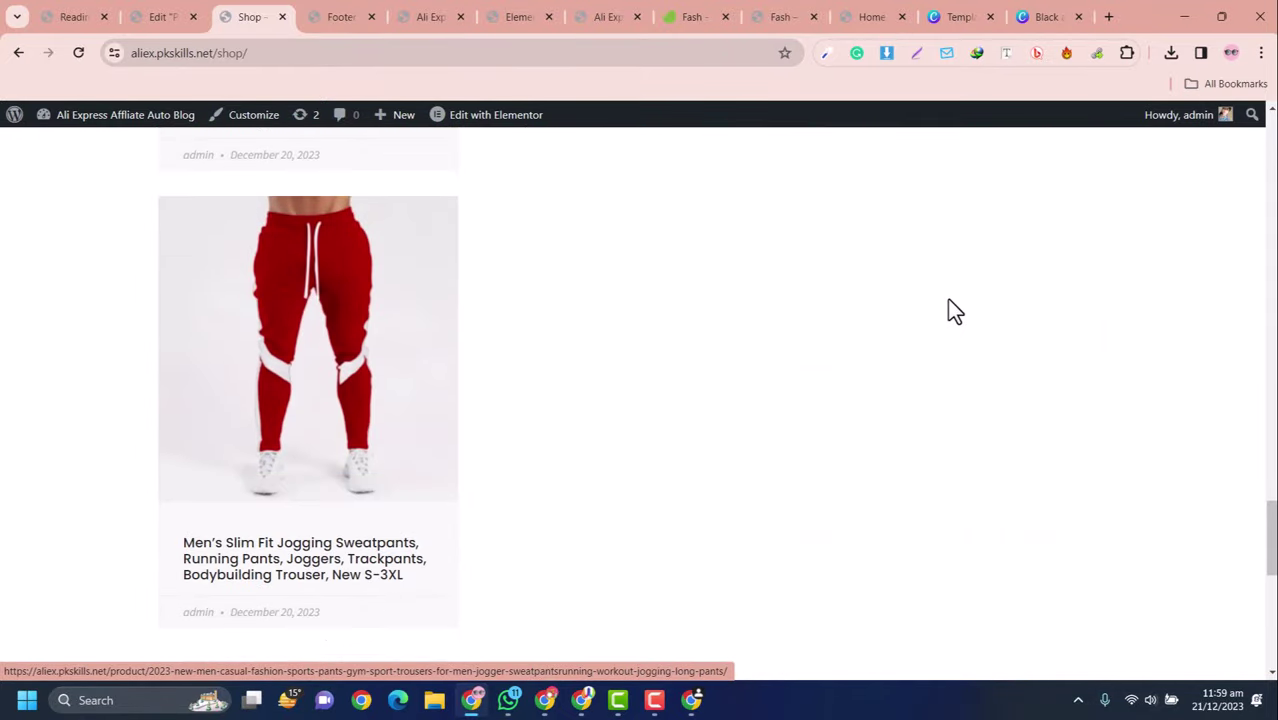
scroll(950, 308, down, 2)
scroll(525, 325, up, 8)
scroll(535, 330, down, 5)
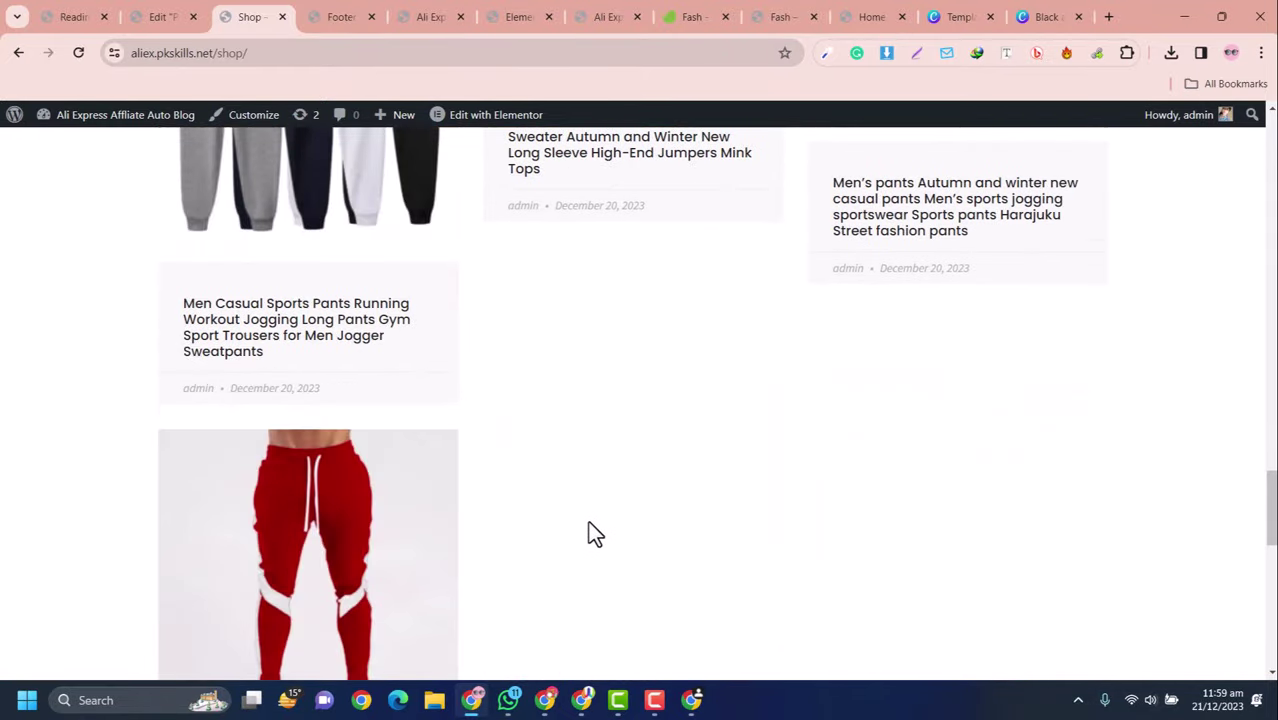
scroll(600, 560, down, 6)
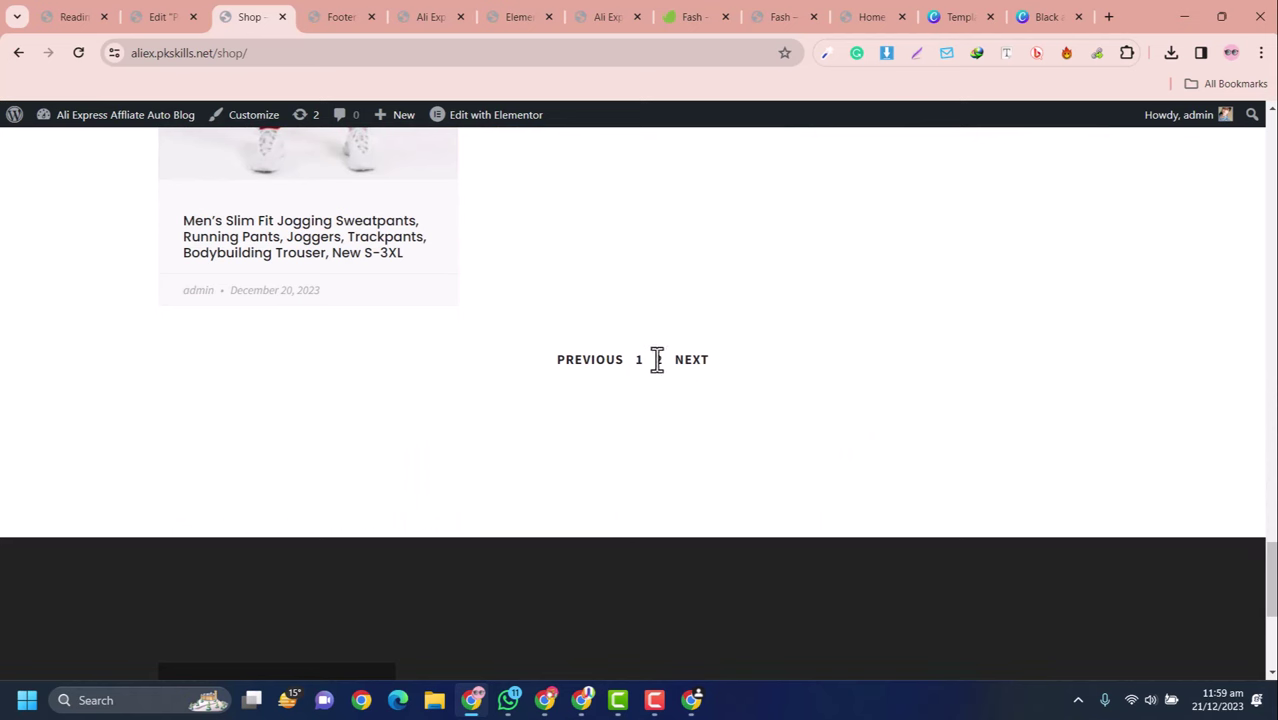
scroll(620, 385, up, 5)
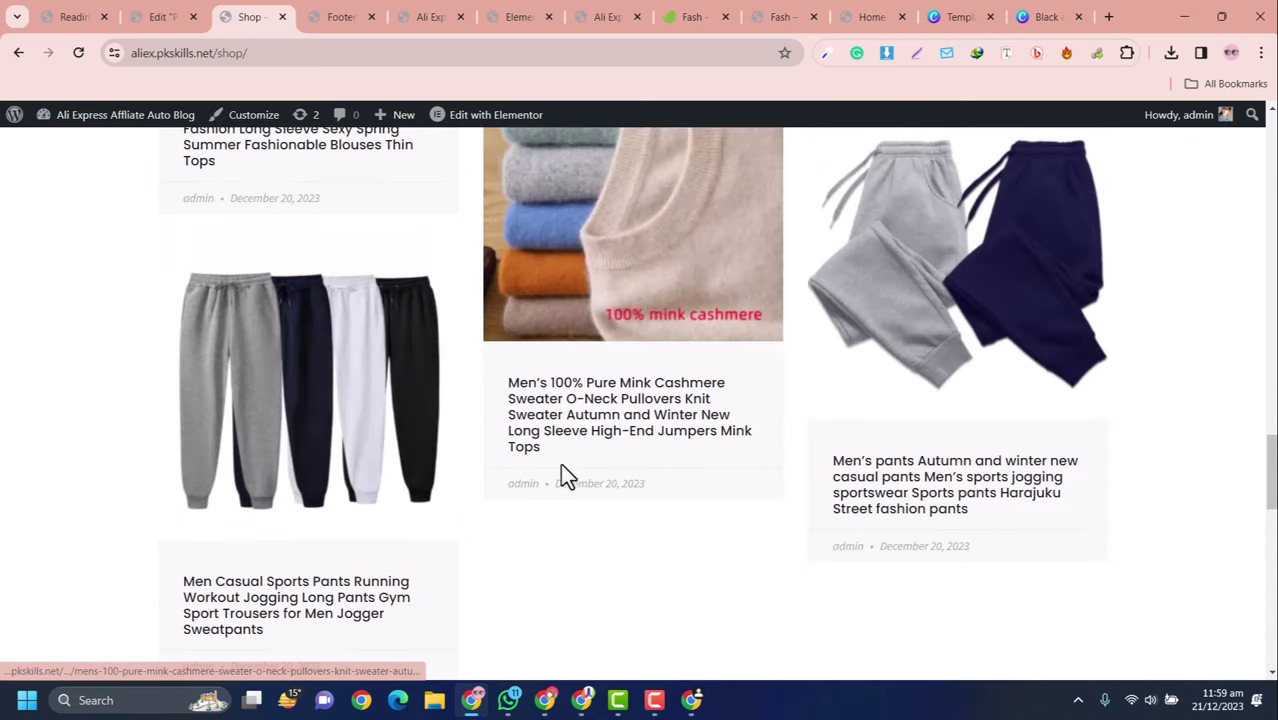
click(160, 14)
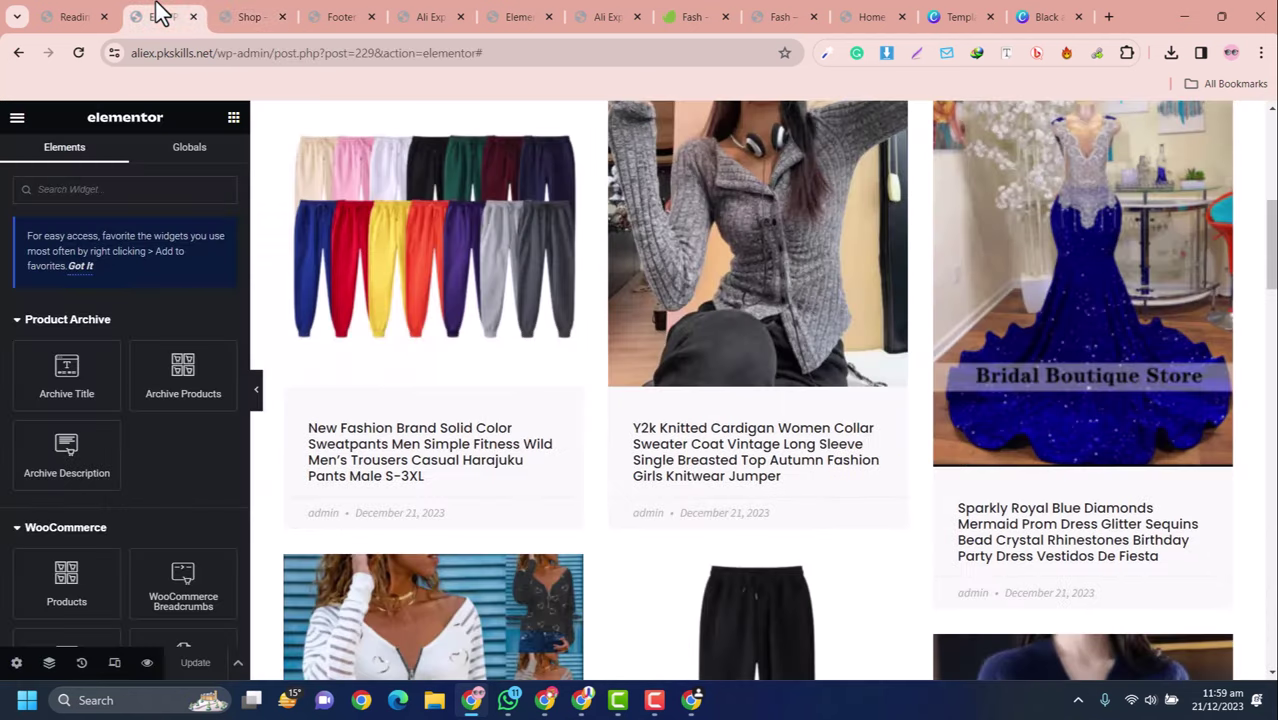
Step: Exit the Elementor editor back to the WordPress dashboard
click(16, 663)
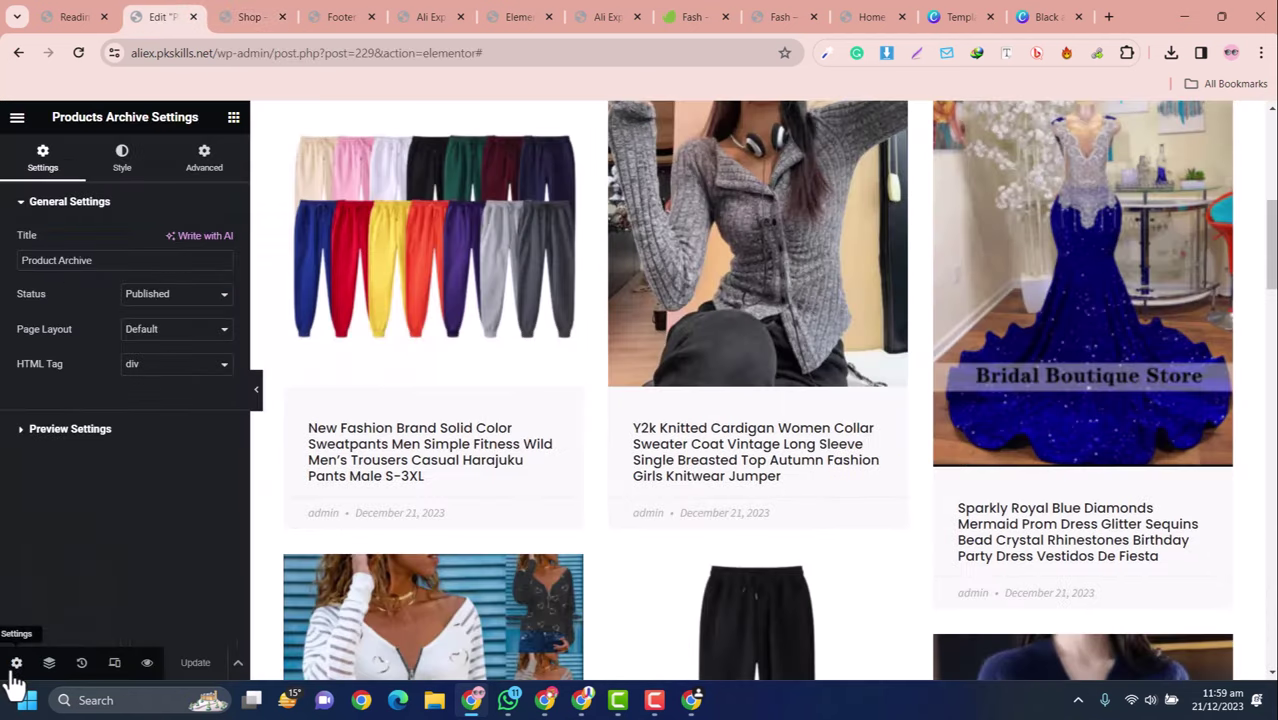
click(240, 662)
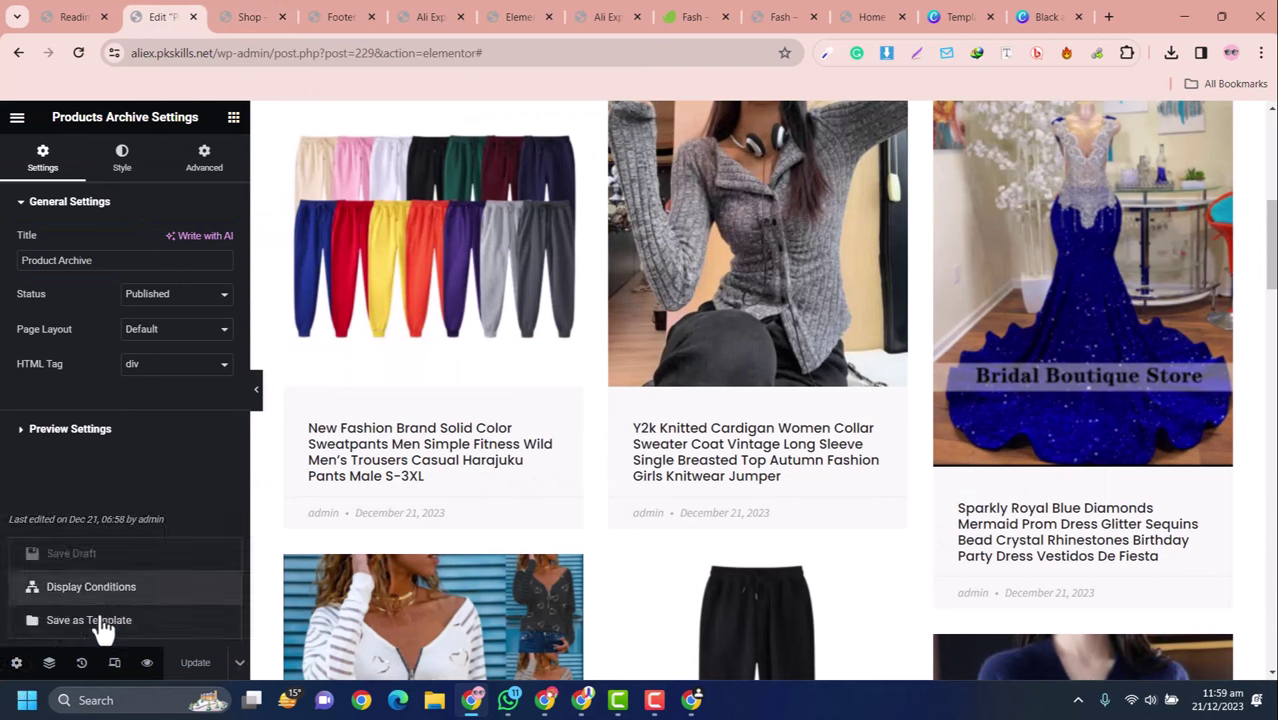
click(16, 117)
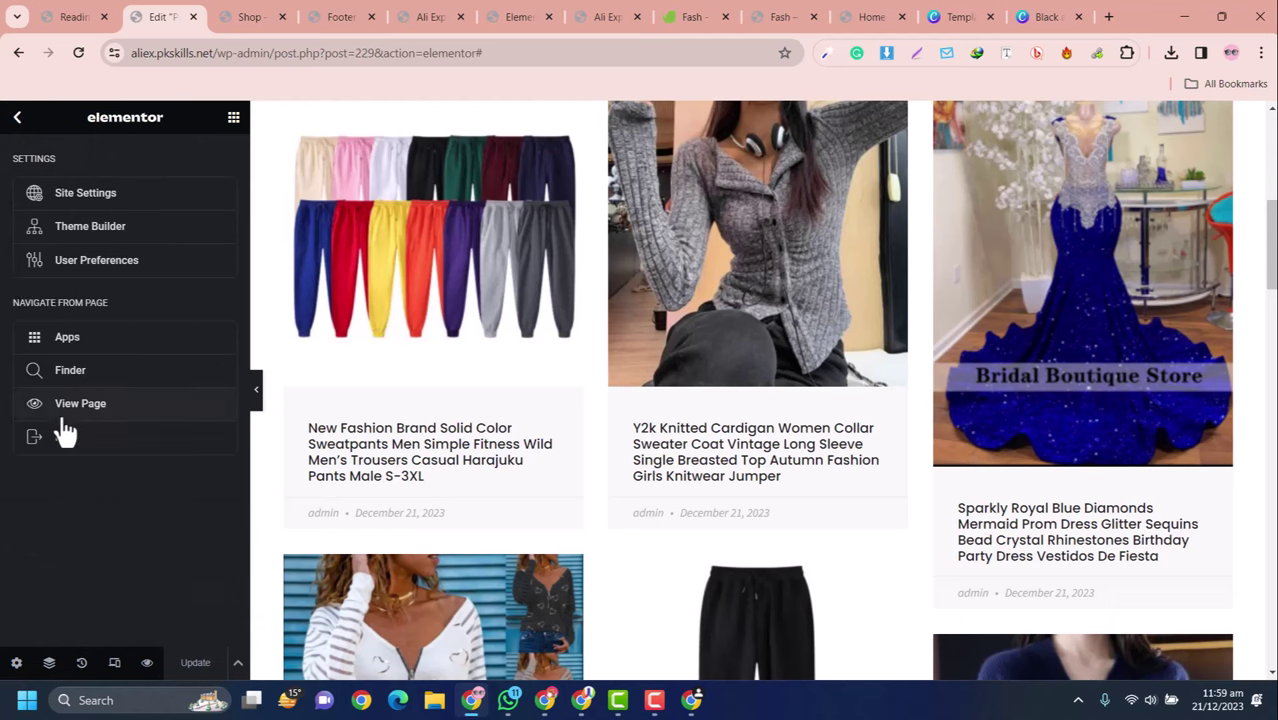
click(63, 436)
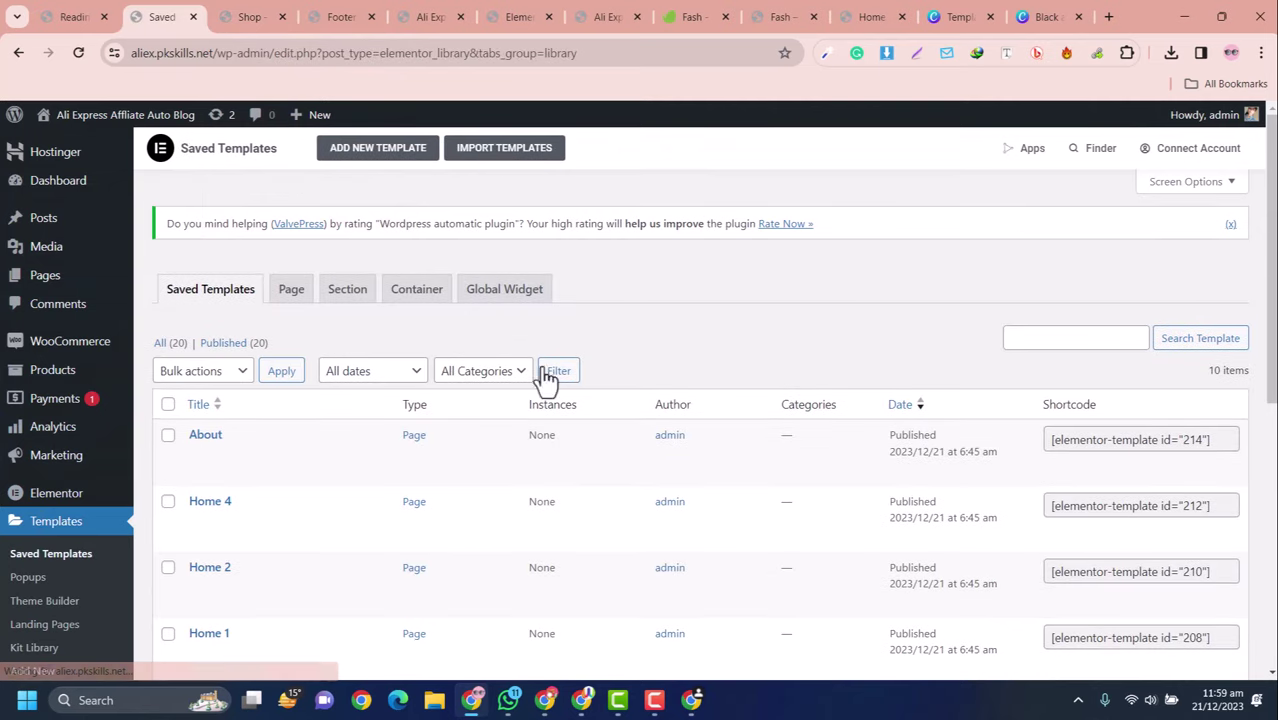
Step: Filter the Theme Builder templates to published Single Product templates
click(232, 343)
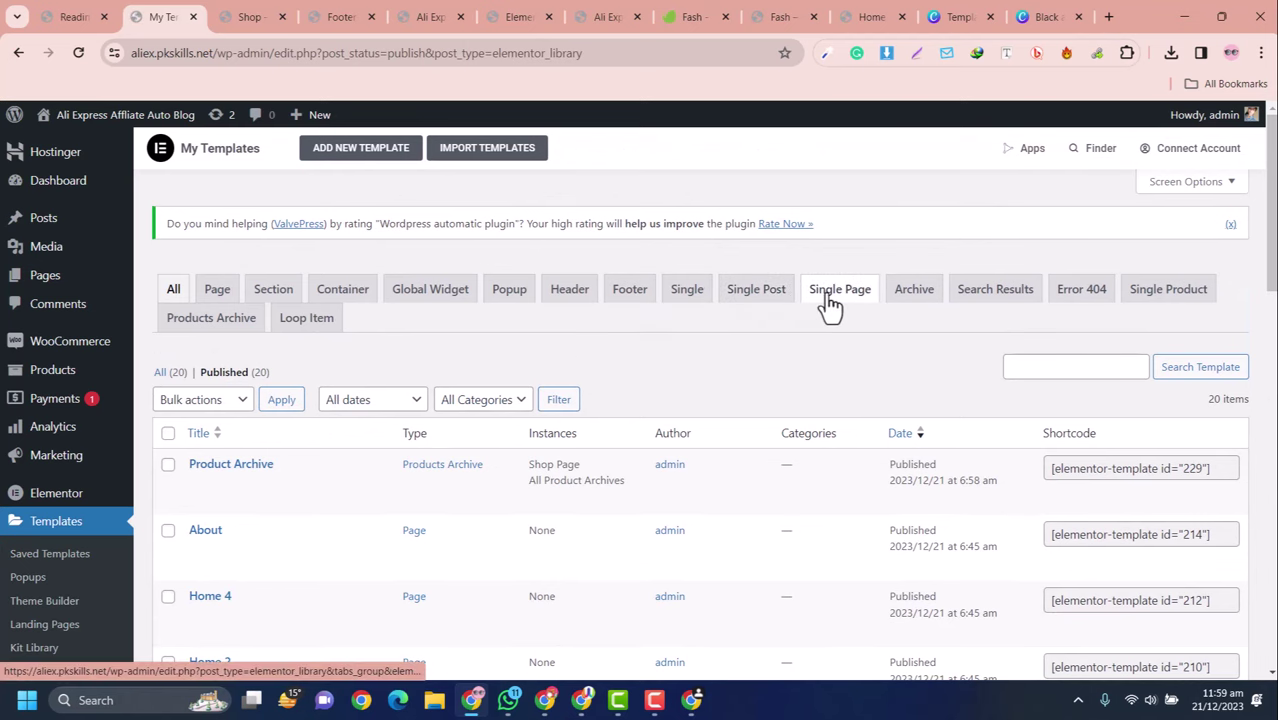
click(1166, 292)
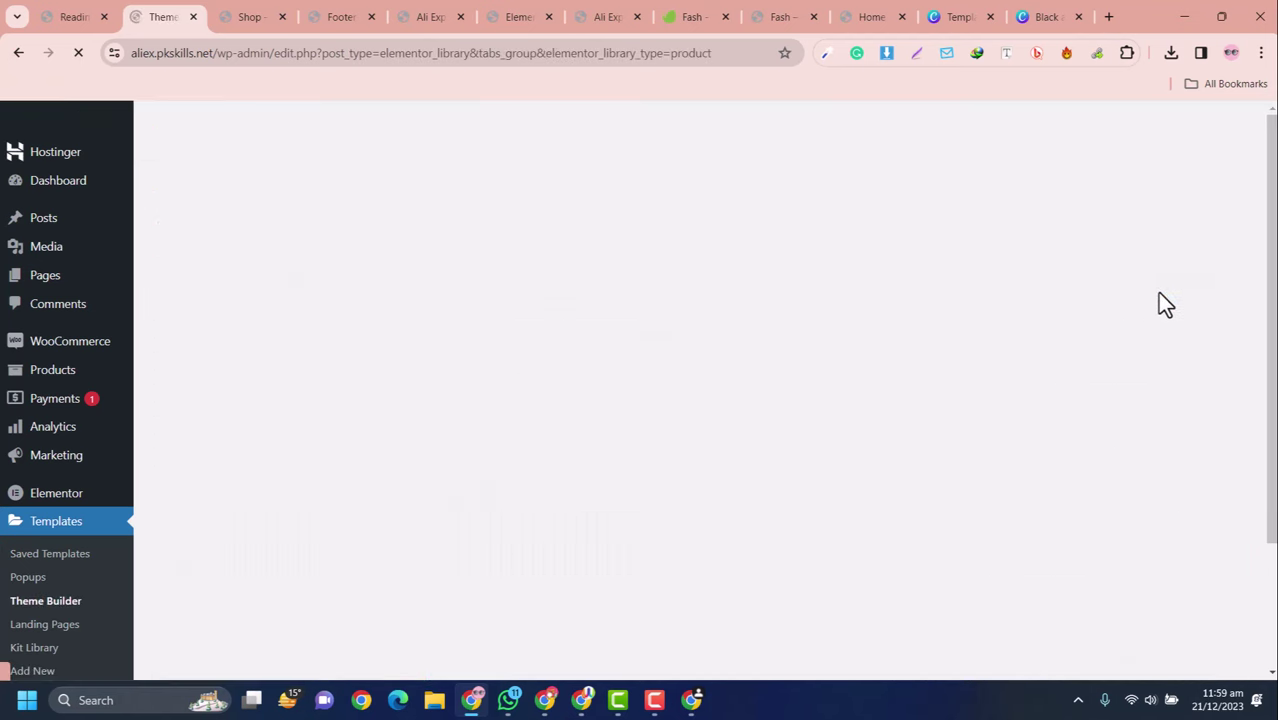
scroll(820, 375, down, 3)
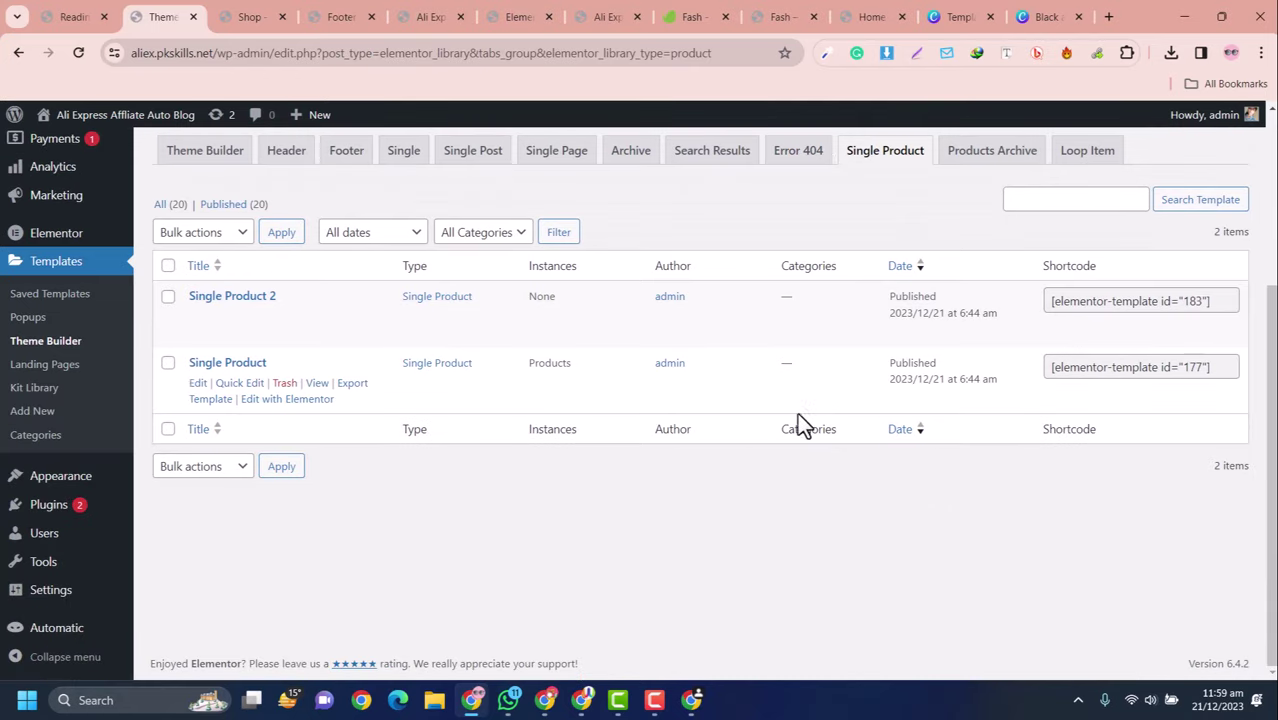
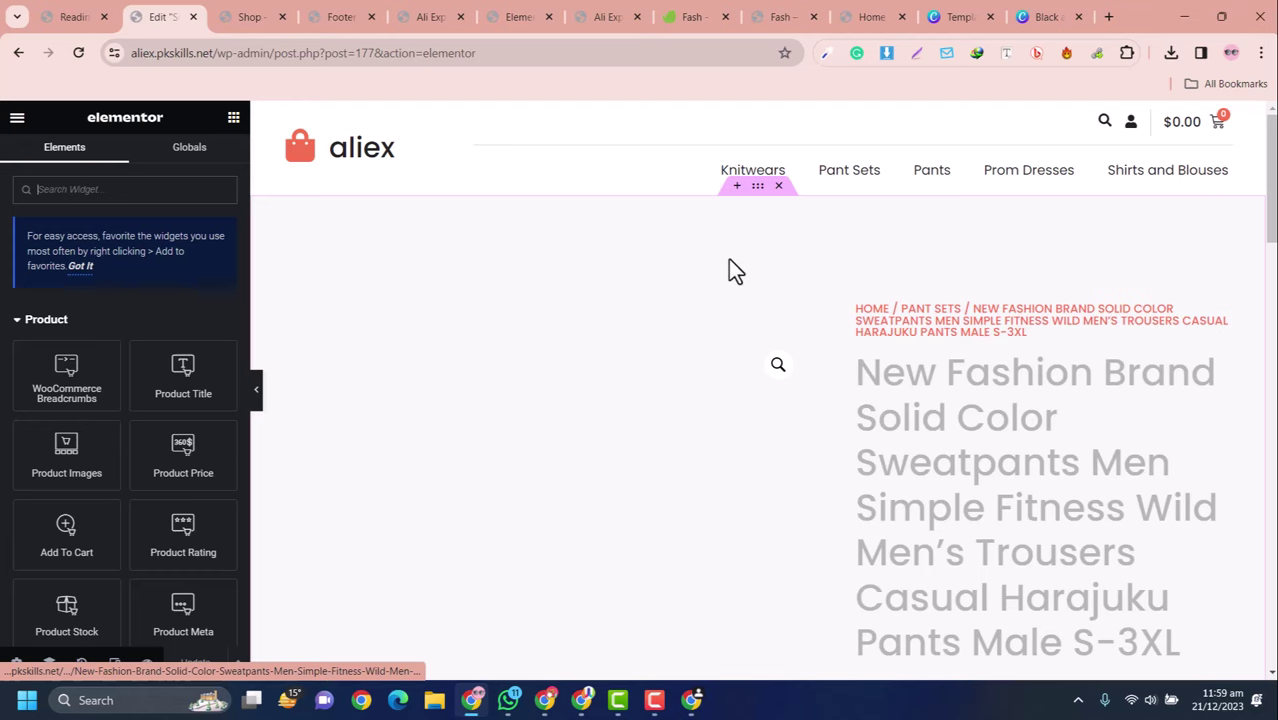
Step: Return to the Single Product templates list and open Single Product 2 in the Elementor editor
scroll(901, 365, down, 10)
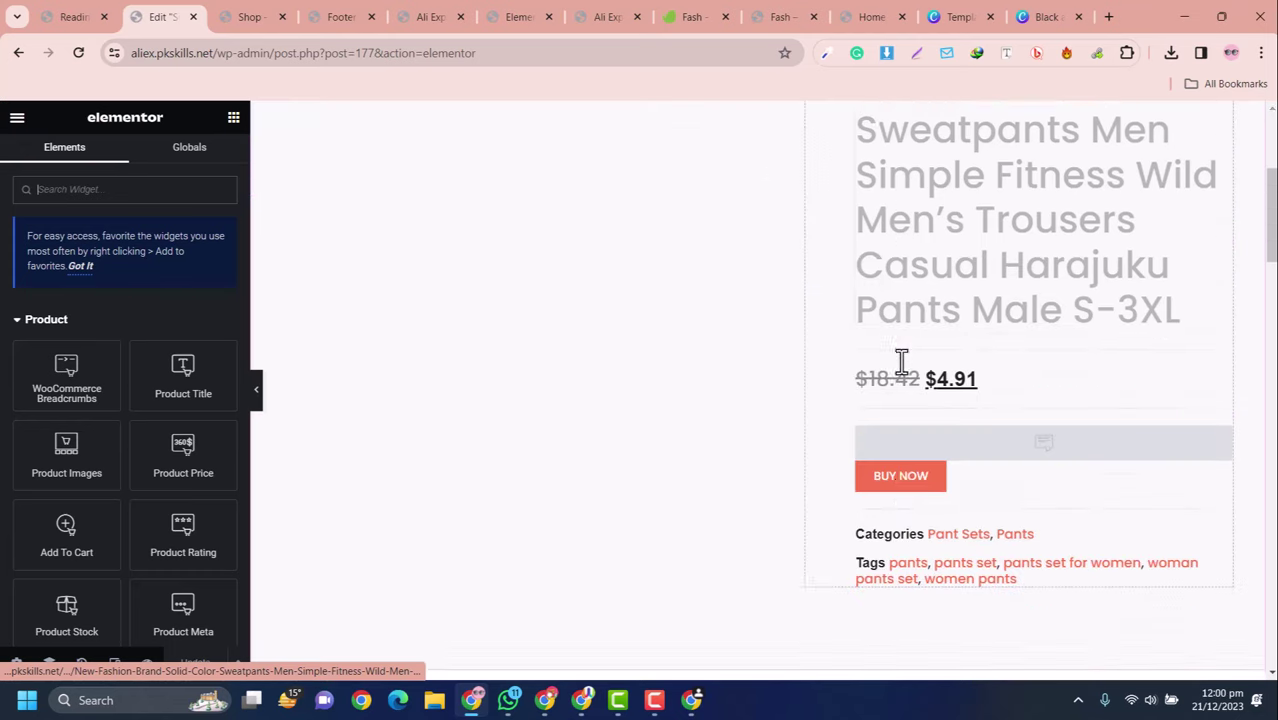
scroll(623, 342, down, 3)
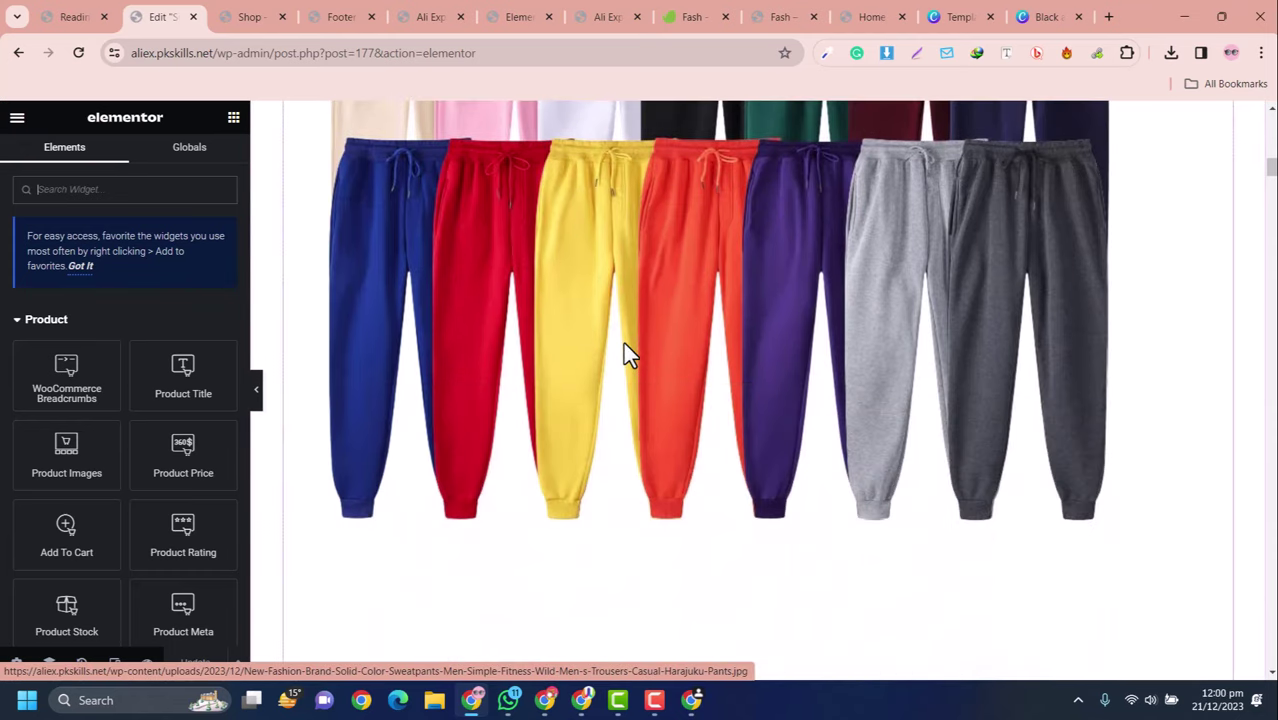
scroll(859, 347, up, 3)
scroll(860, 348, up, 3)
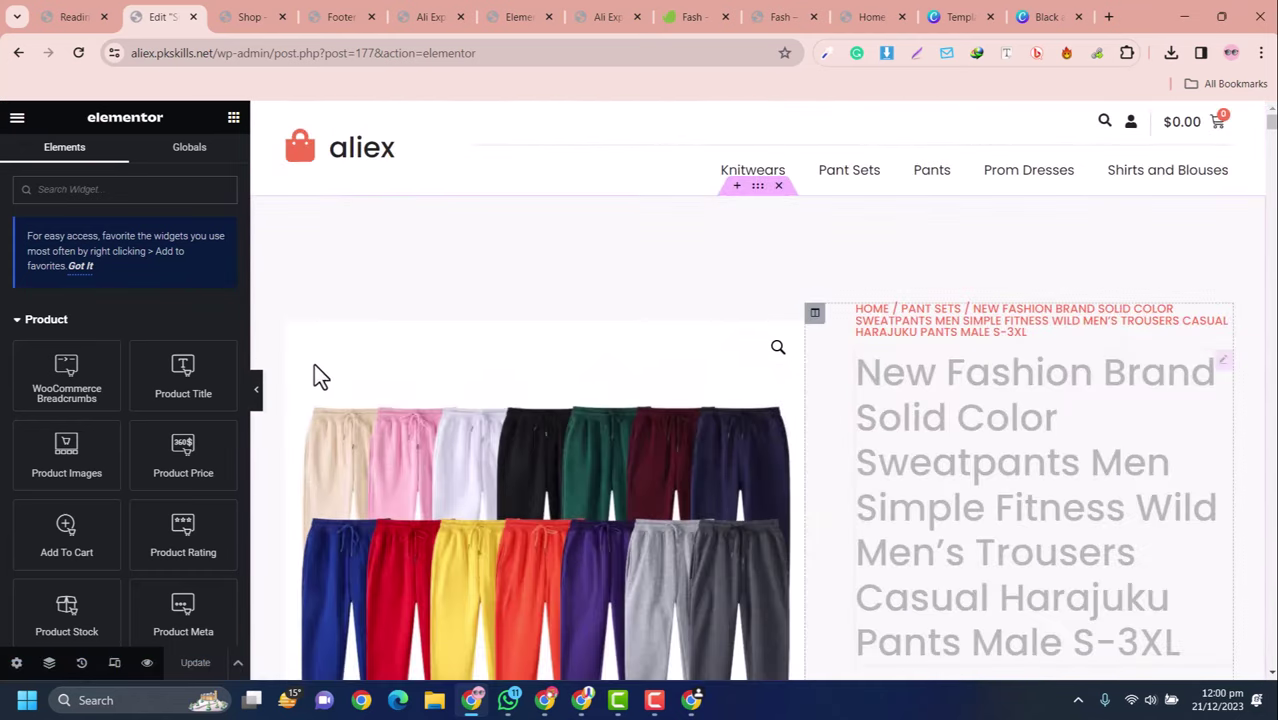
click(12, 53)
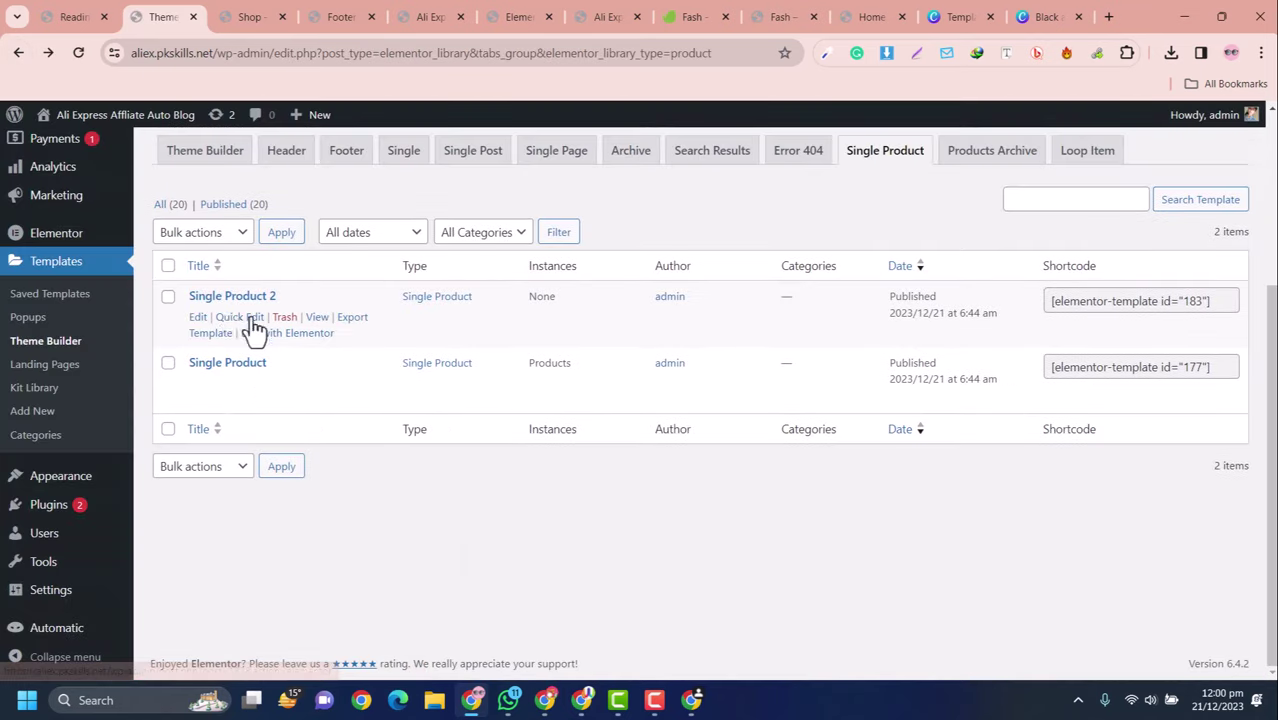
click(301, 342)
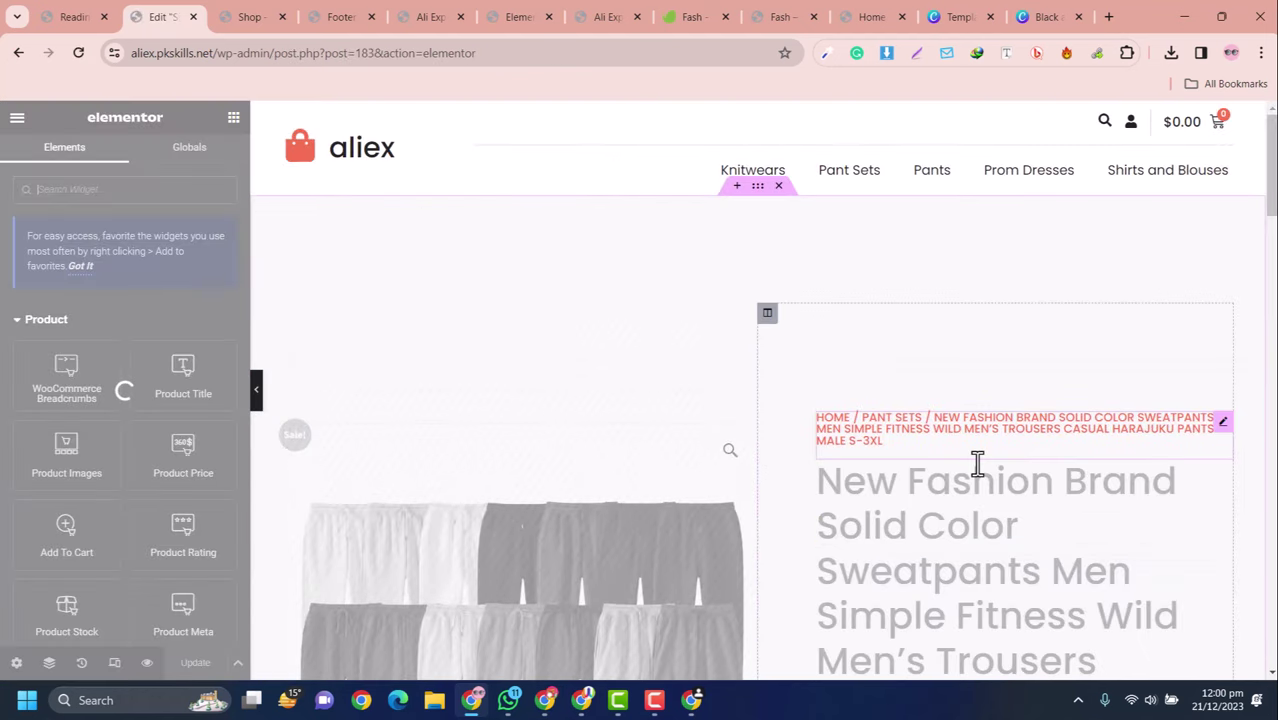
scroll(977, 460, down, 3)
scroll(977, 463, down, 15)
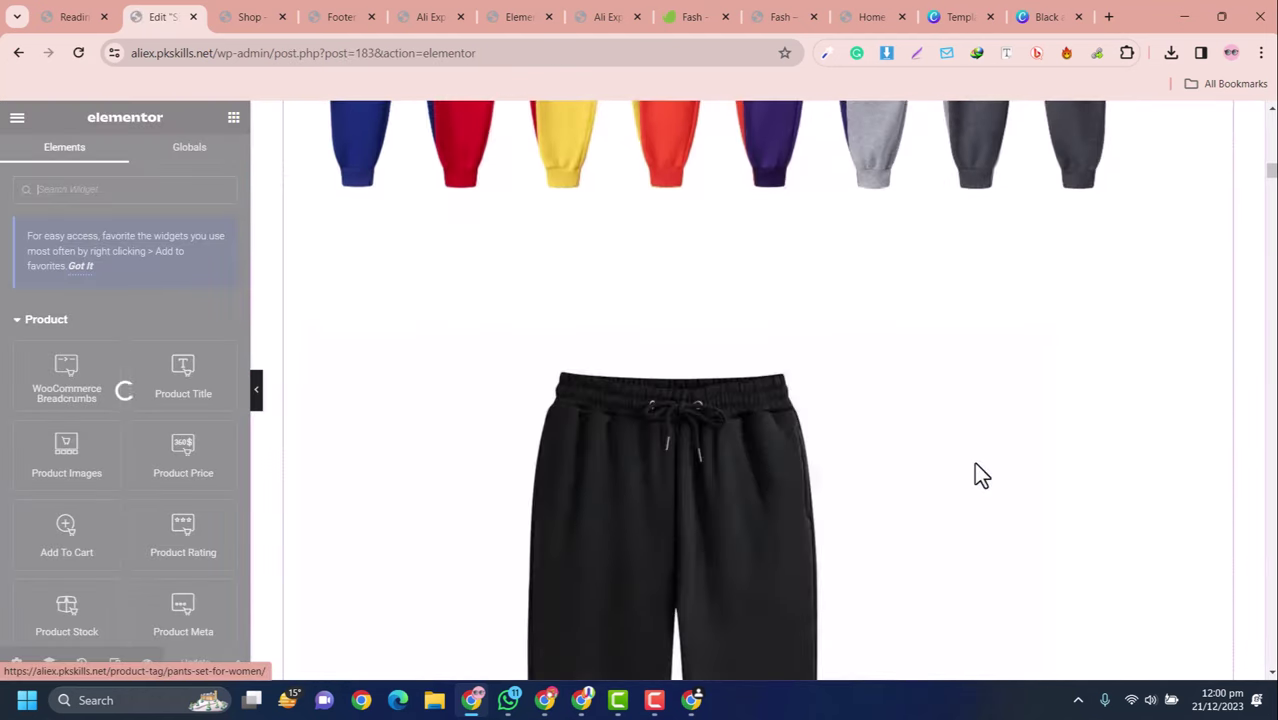
scroll(977, 474, down, 3)
scroll(977, 474, up, 10)
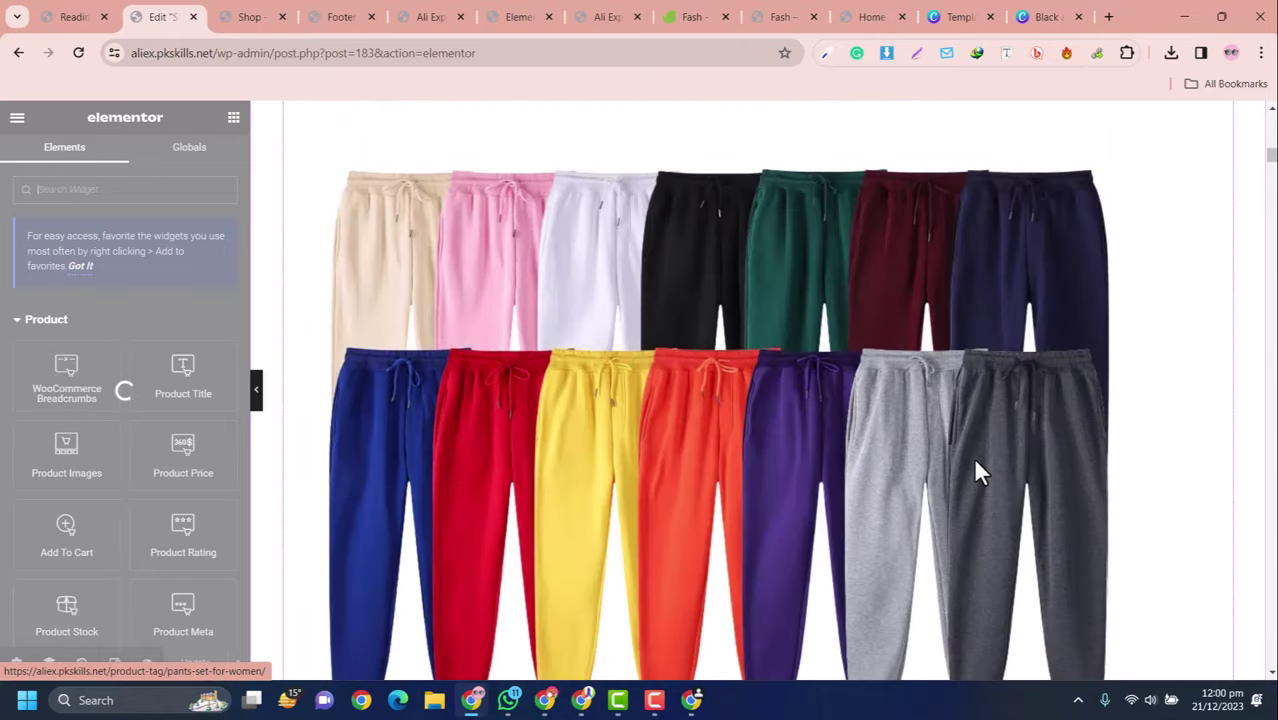
scroll(973, 459, down, 10)
scroll(445, 317, up, 9)
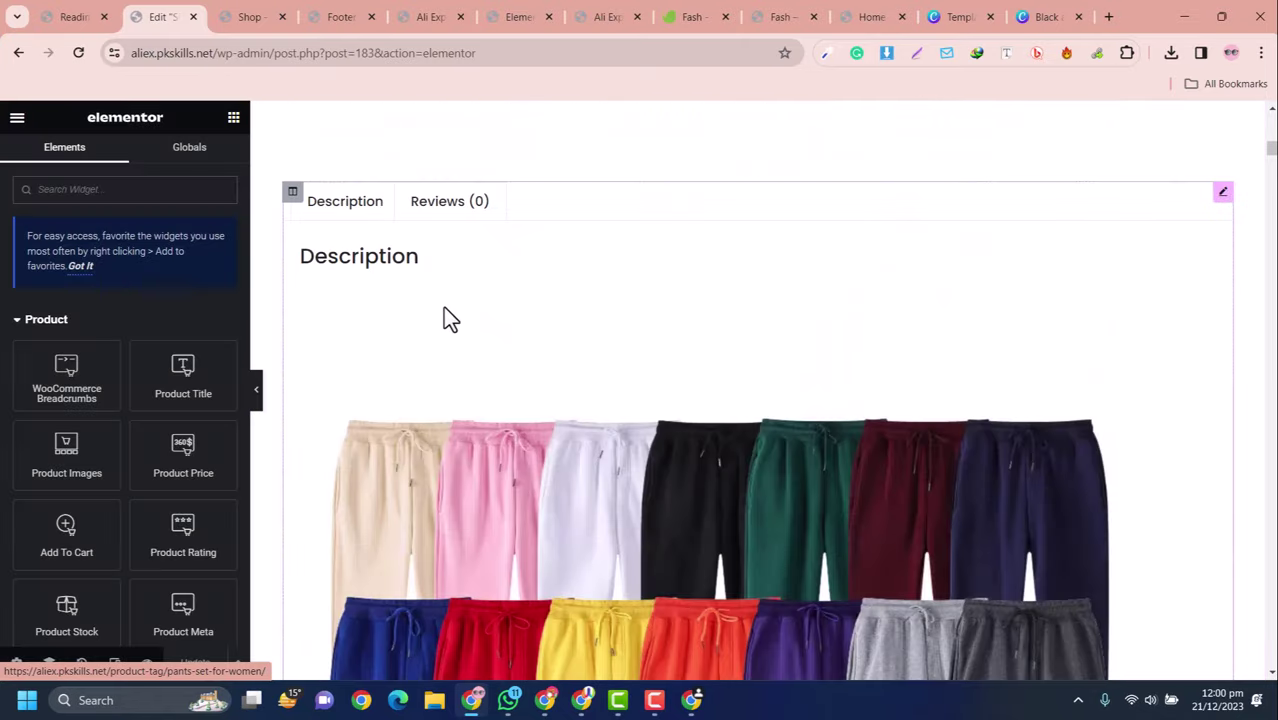
scroll(815, 440, down, 6)
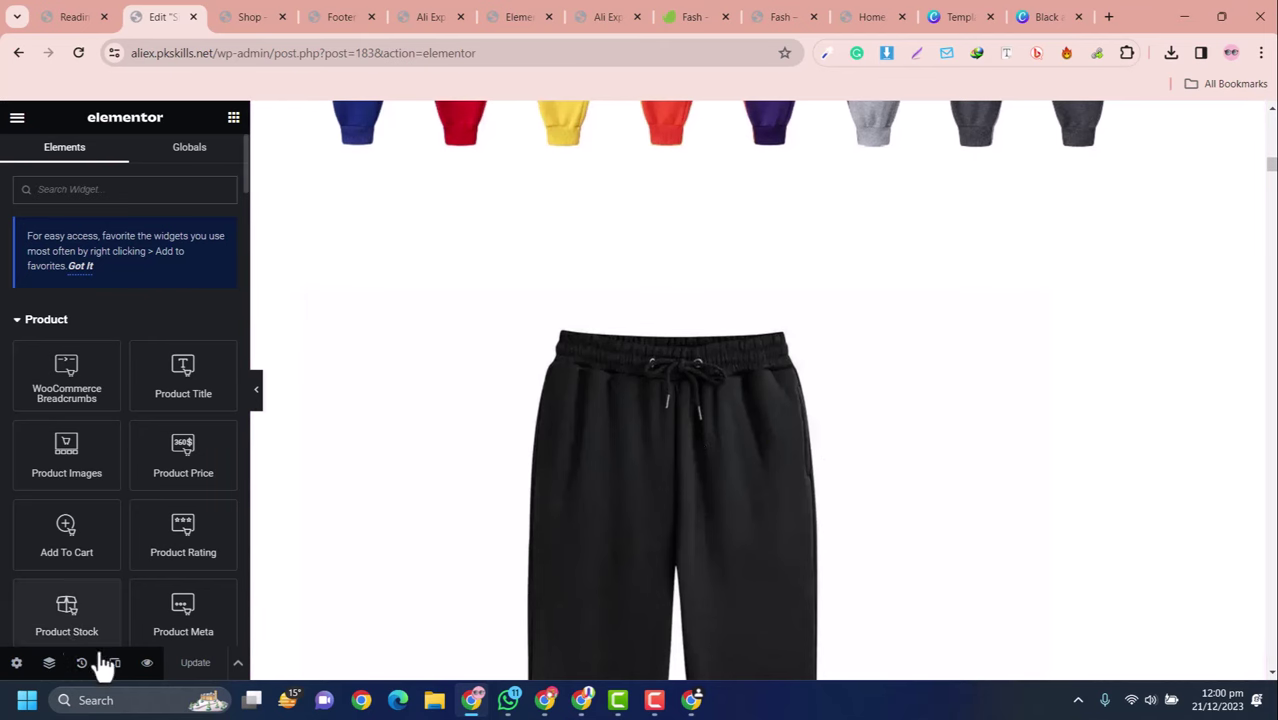
Step: Add an Include > Products display condition to the template and save it
click(239, 665)
click(105, 592)
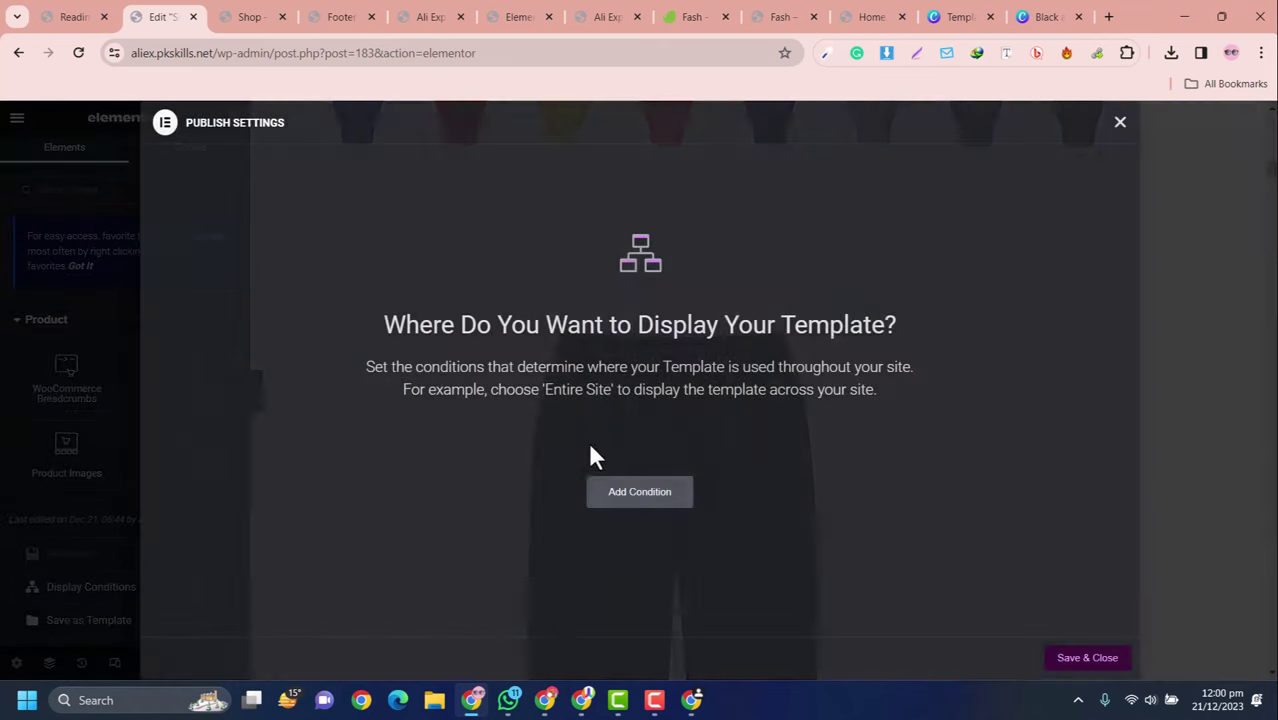
click(634, 494)
click(481, 460)
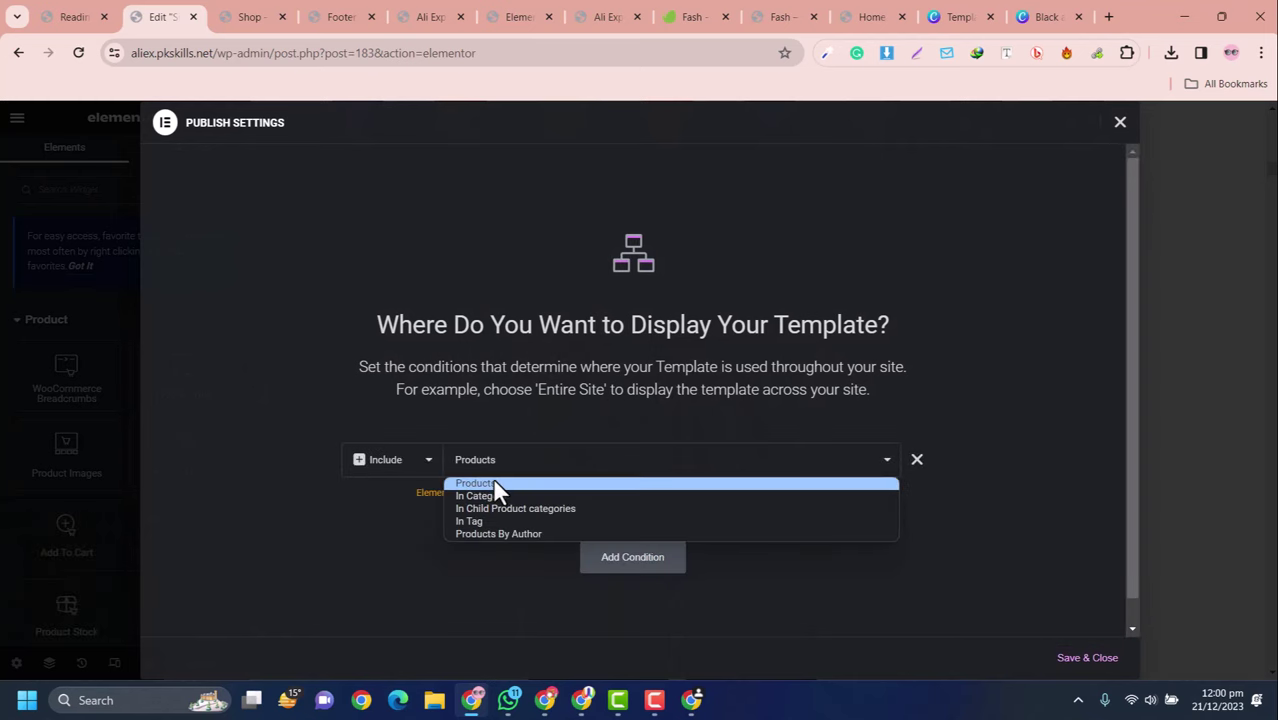
click(492, 484)
click(1123, 658)
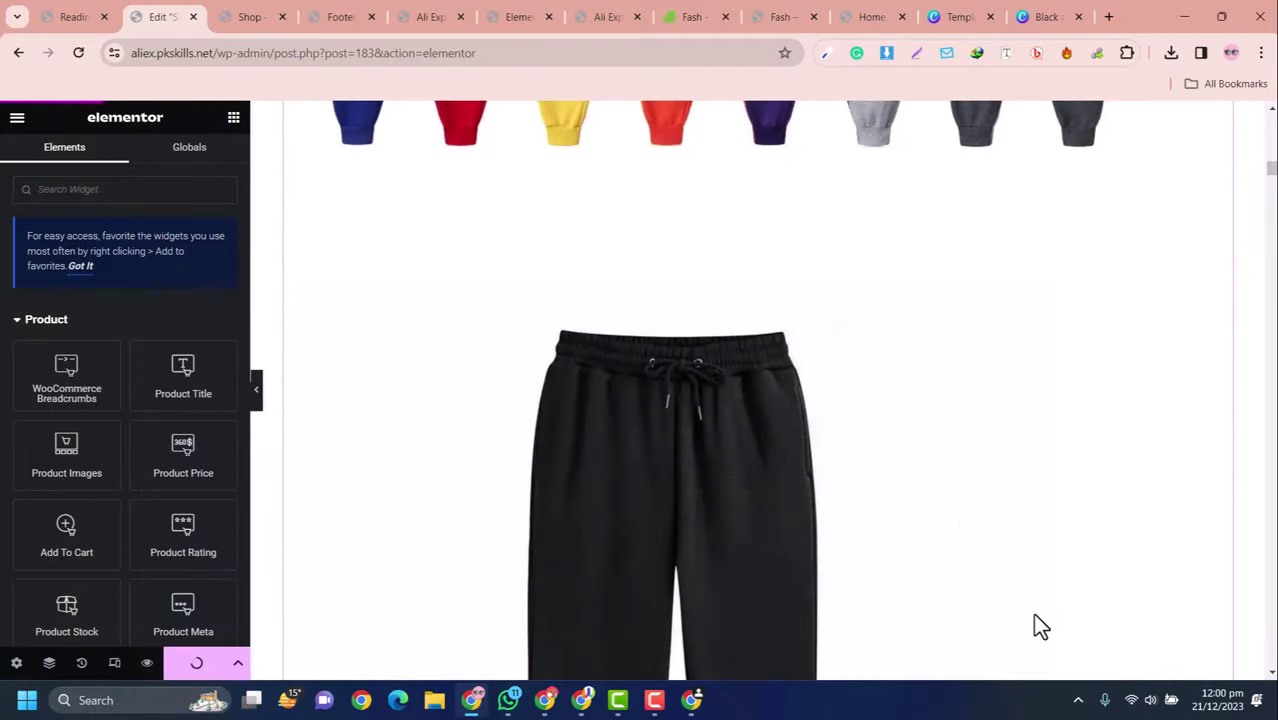
Step: Inspect the product title and price widget settings in the template
scroll(893, 448, up, 3)
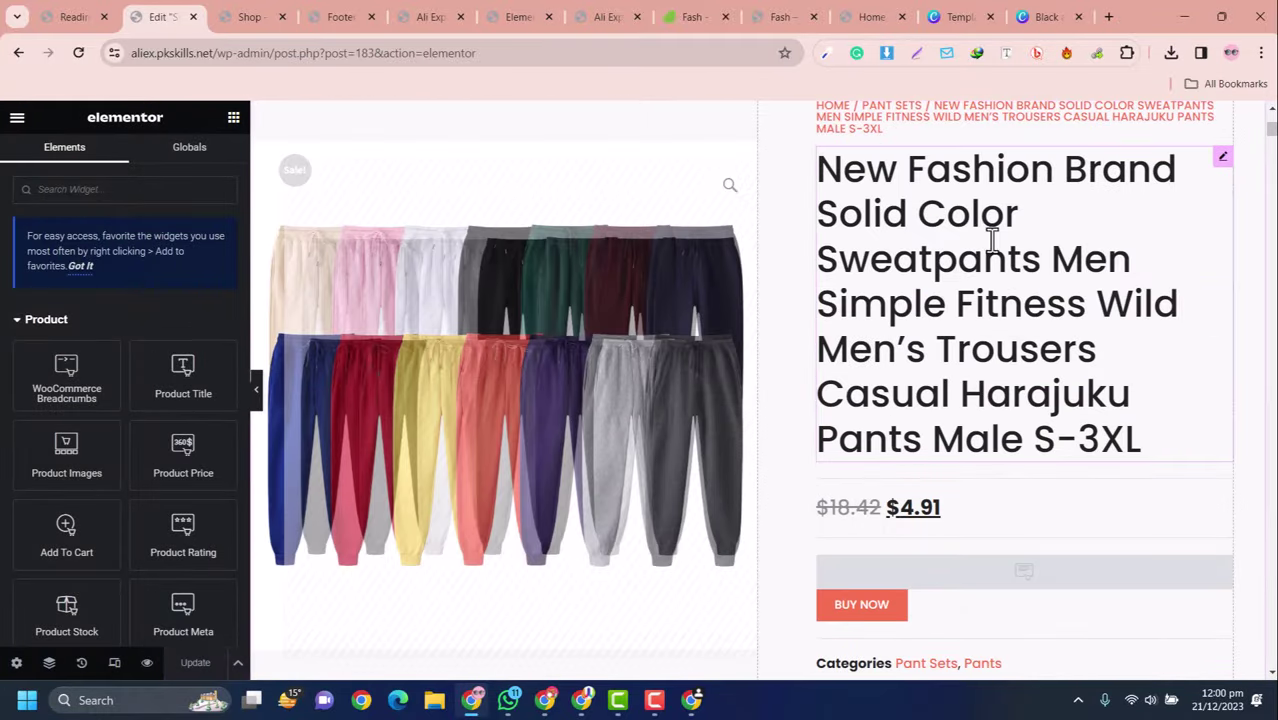
click(1008, 217)
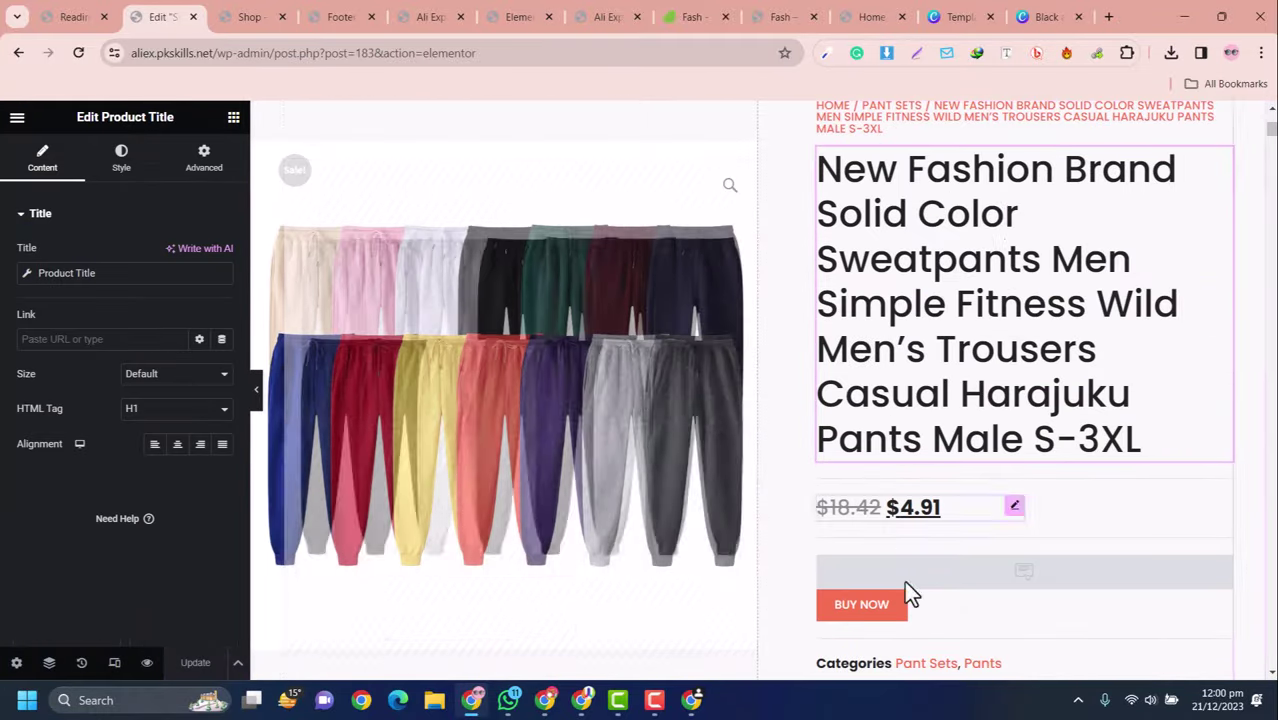
scroll(960, 520, up, 3)
scroll(812, 538, down, 6)
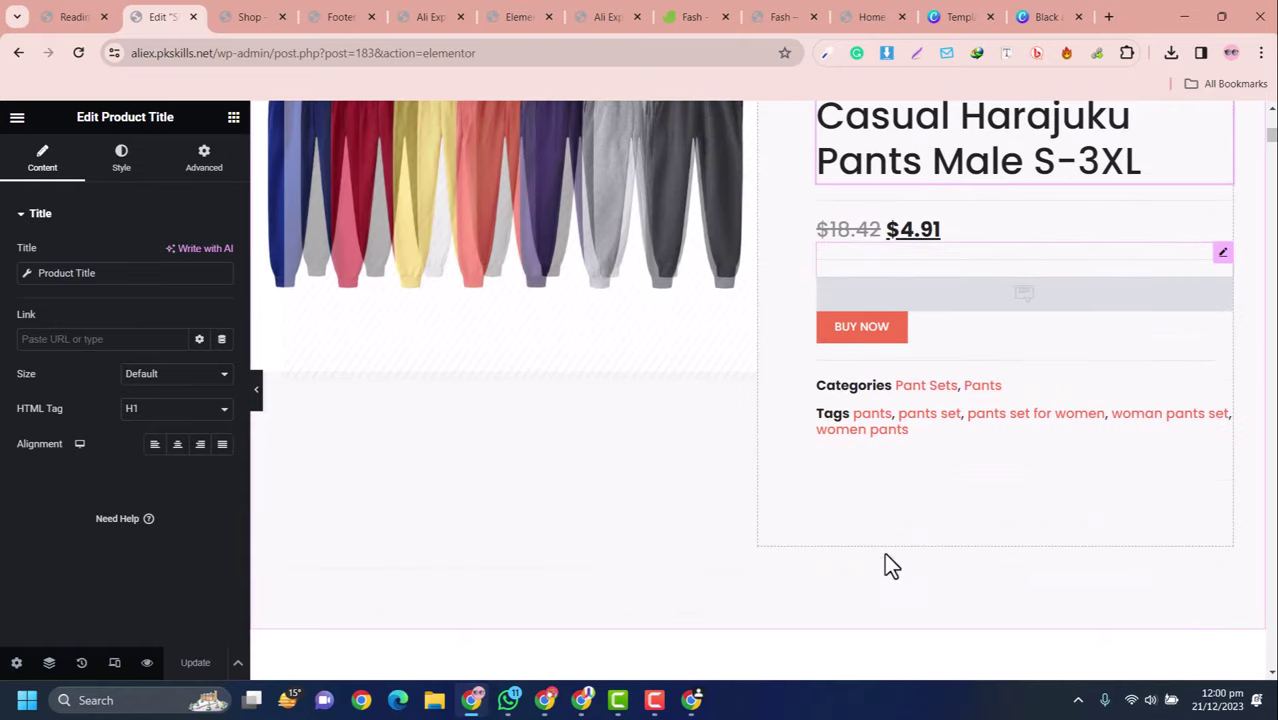
click(895, 237)
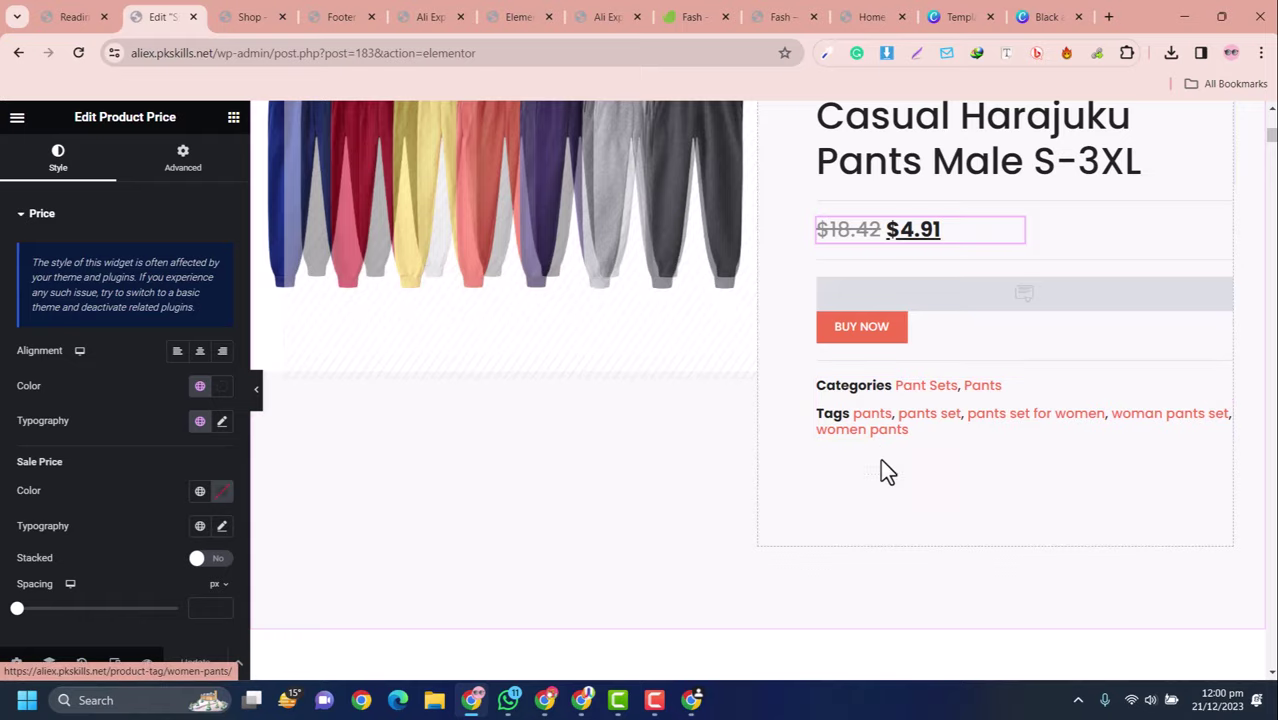
scroll(882, 465, down, 10)
scroll(879, 530, up, 10)
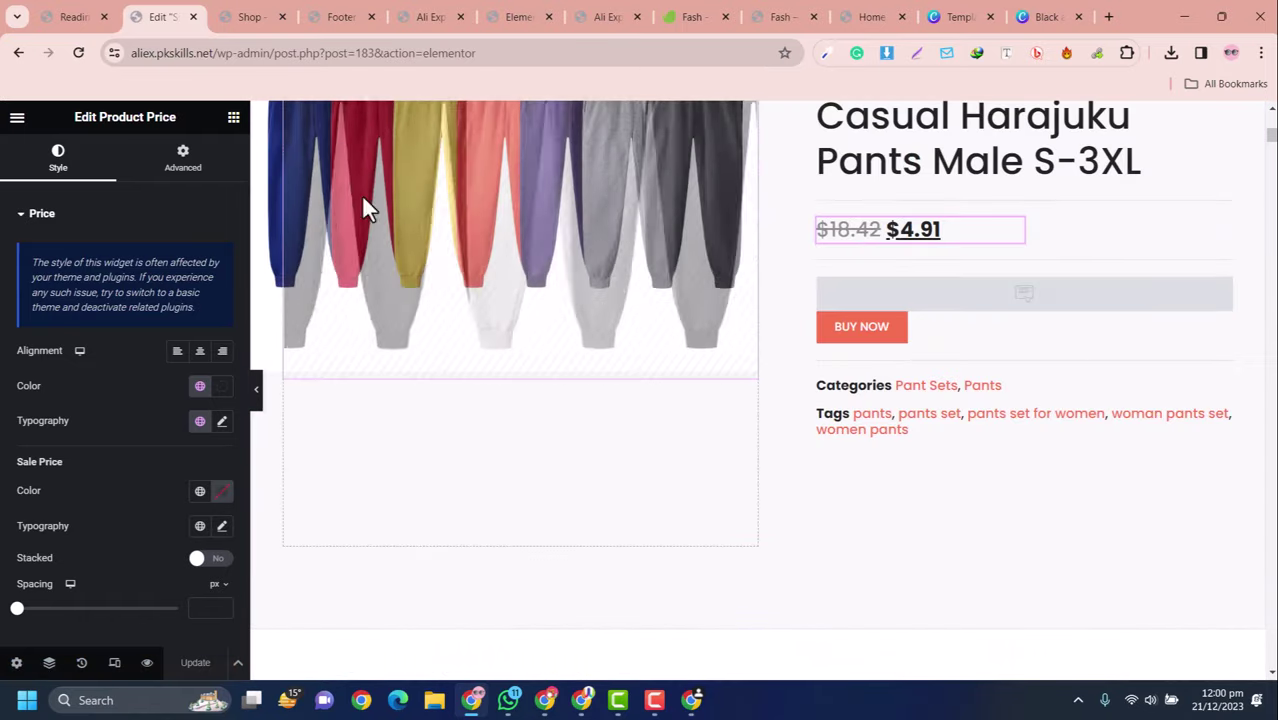
click(230, 16)
scroll(650, 410, up, 3)
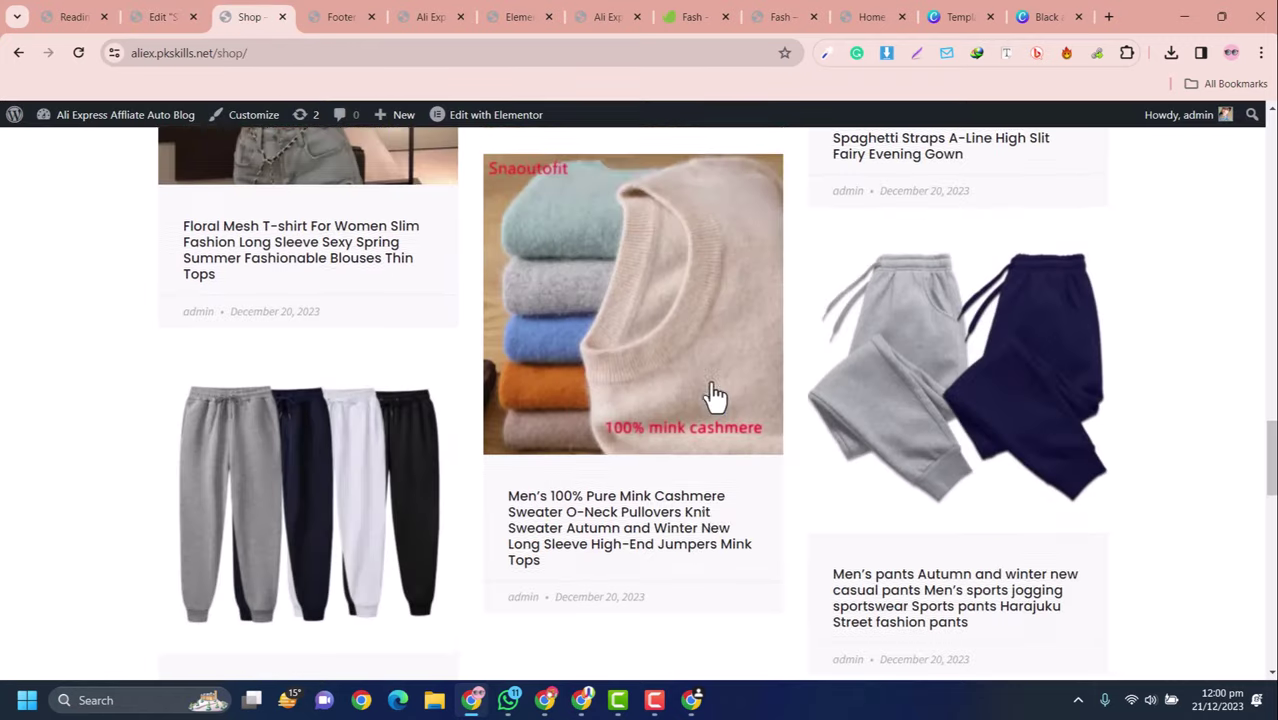
scroll(428, 371, up, 3)
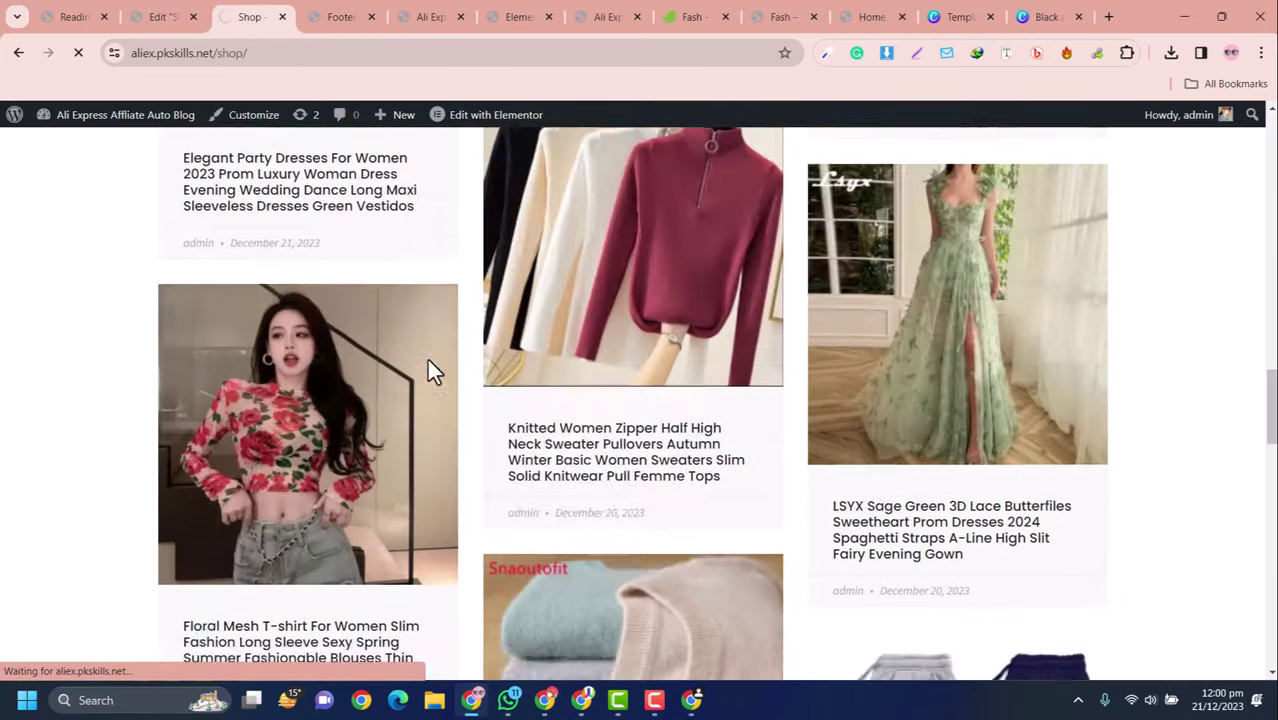
scroll(428, 371, down, 15)
scroll(453, 337, down, 5)
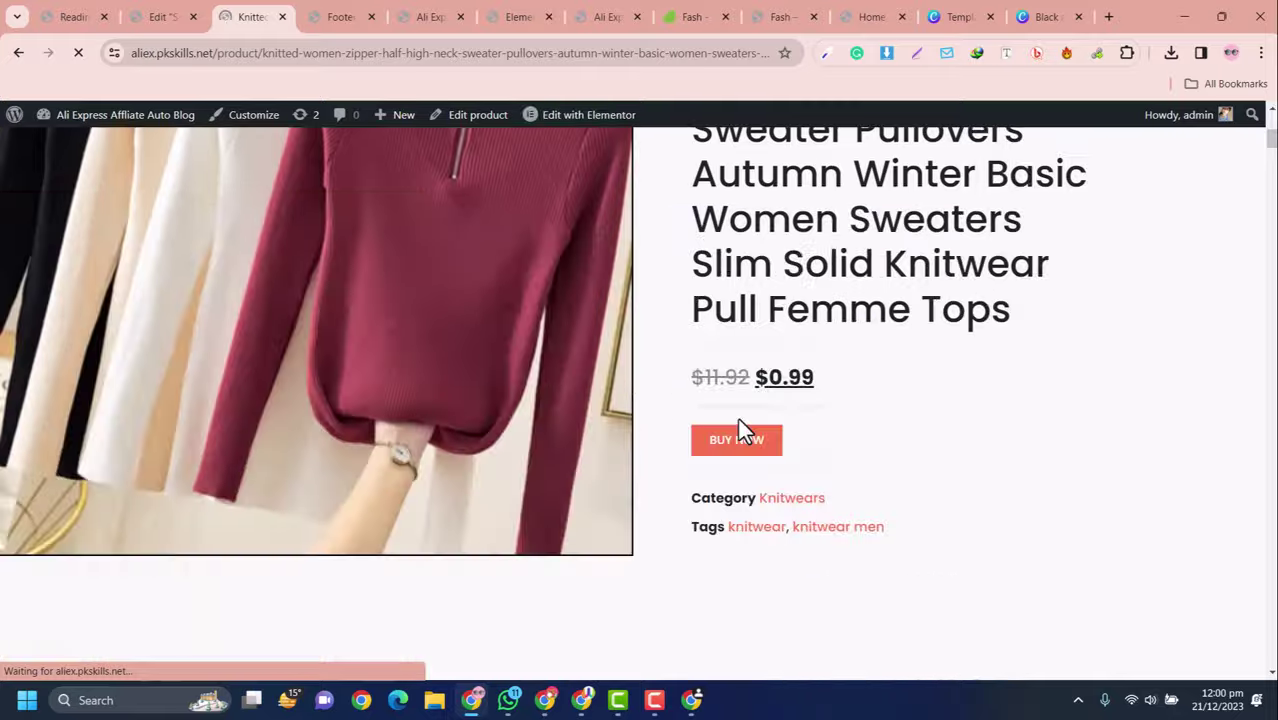
scroll(471, 286, up, 2)
scroll(620, 420, down, 20)
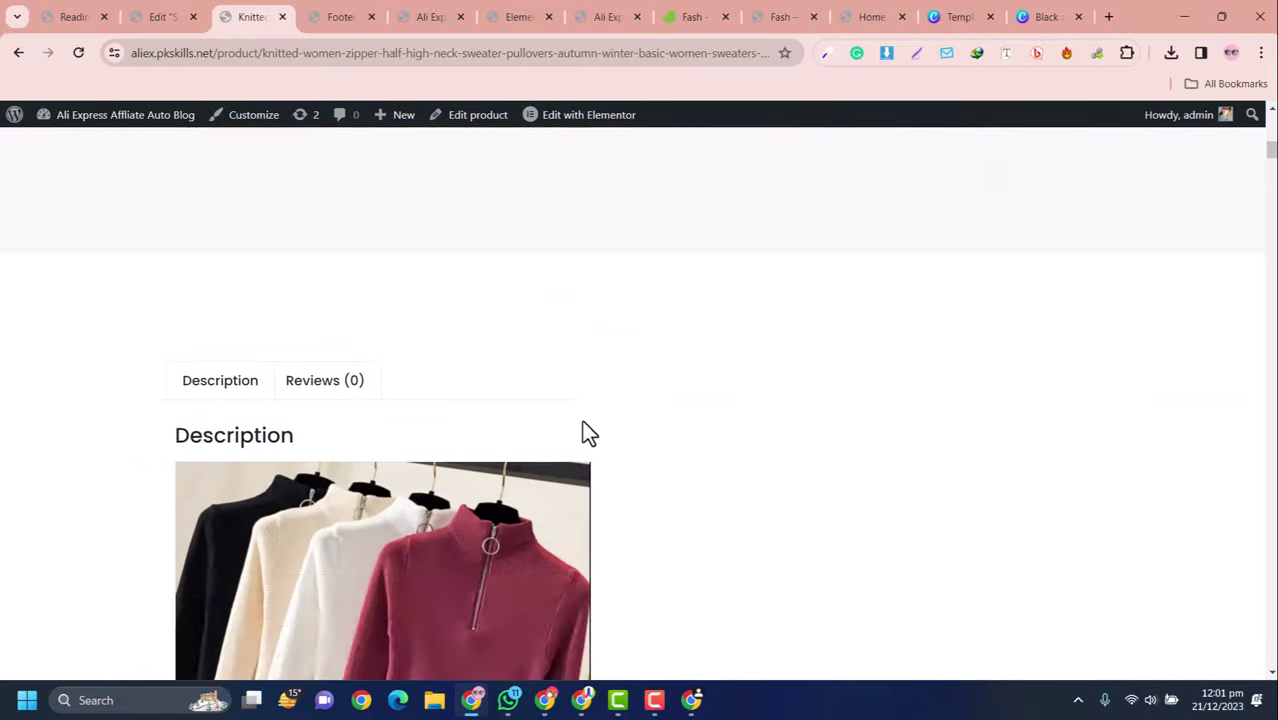
scroll(583, 425, down, 20)
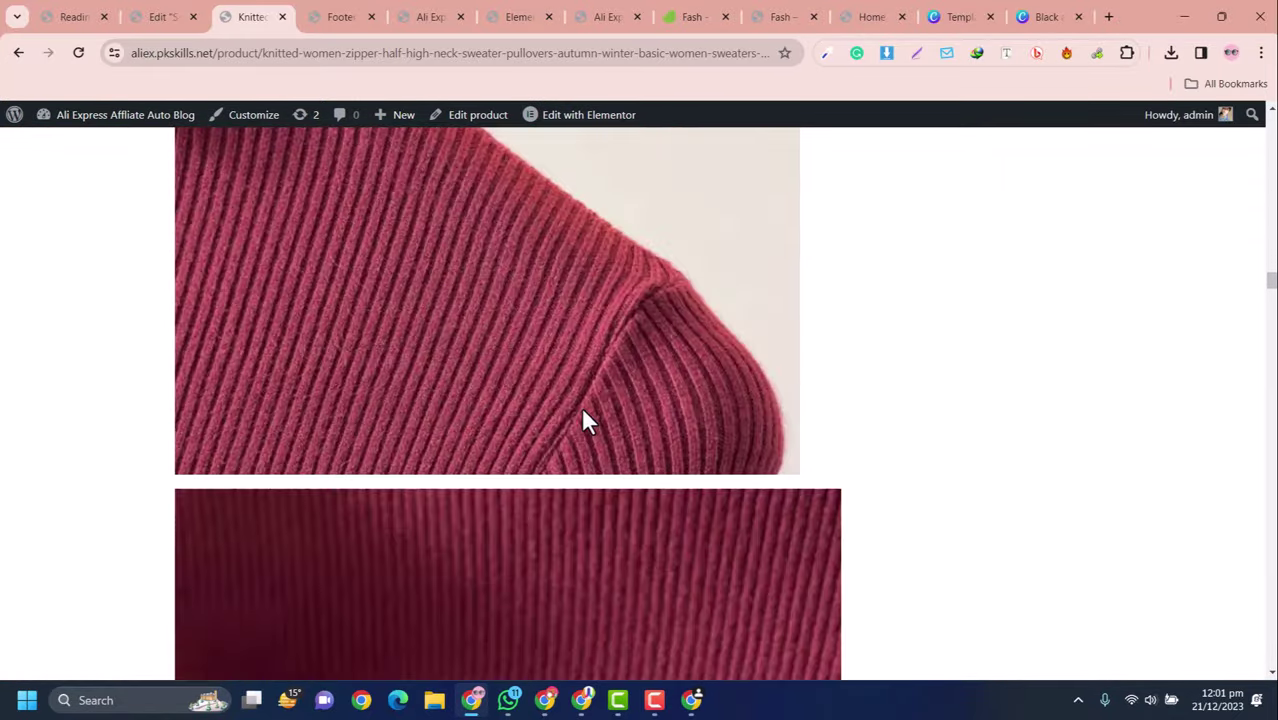
scroll(587, 415, down, 20)
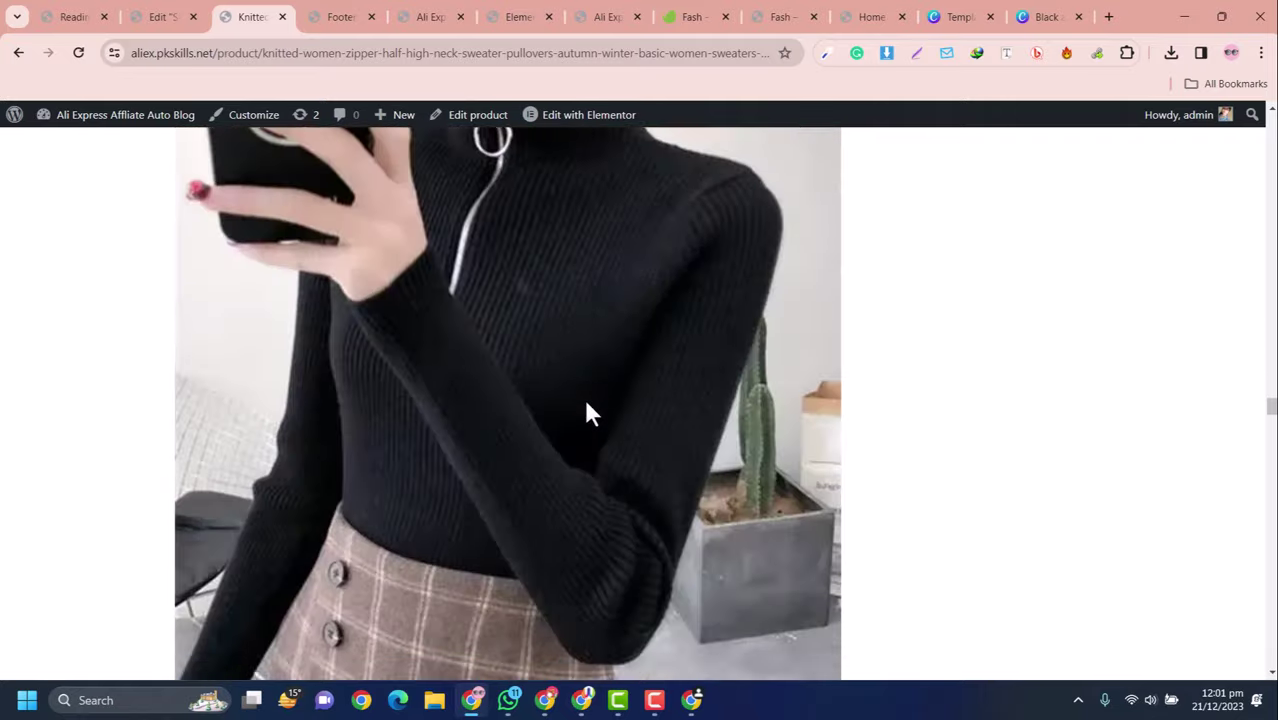
scroll(593, 415, down, 20)
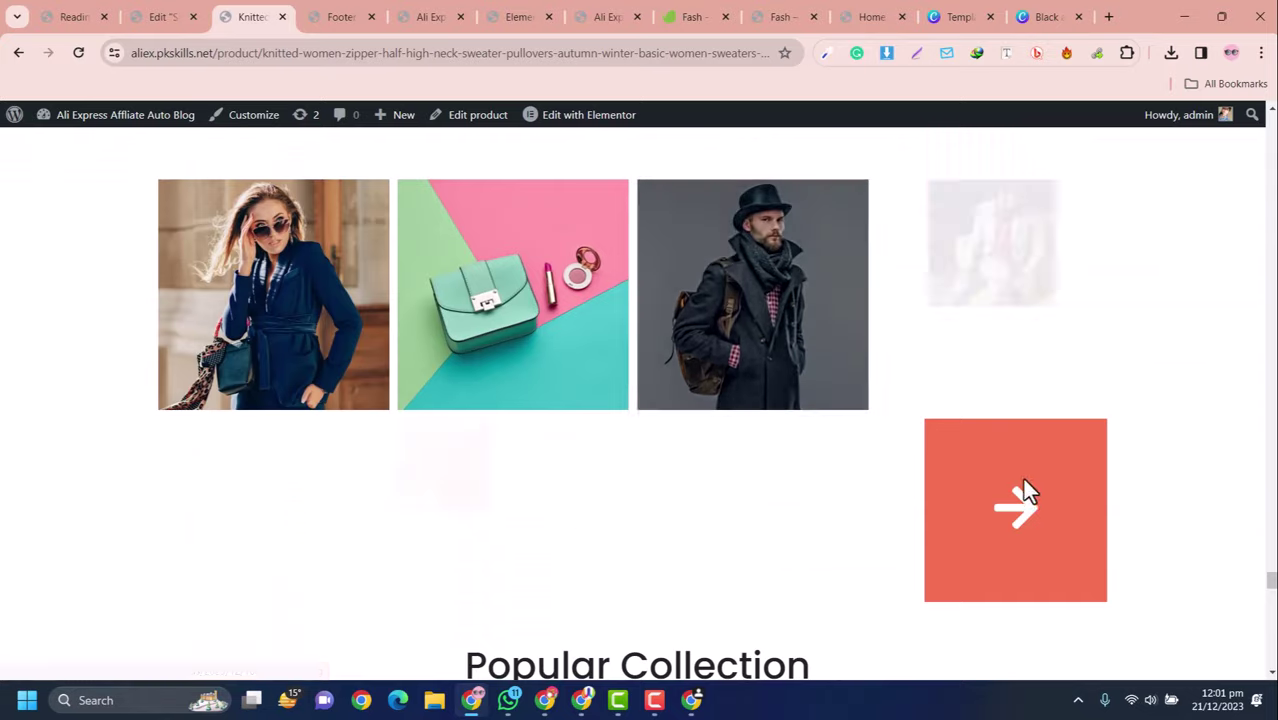
scroll(693, 370, up, 10)
scroll(981, 442, down, 10)
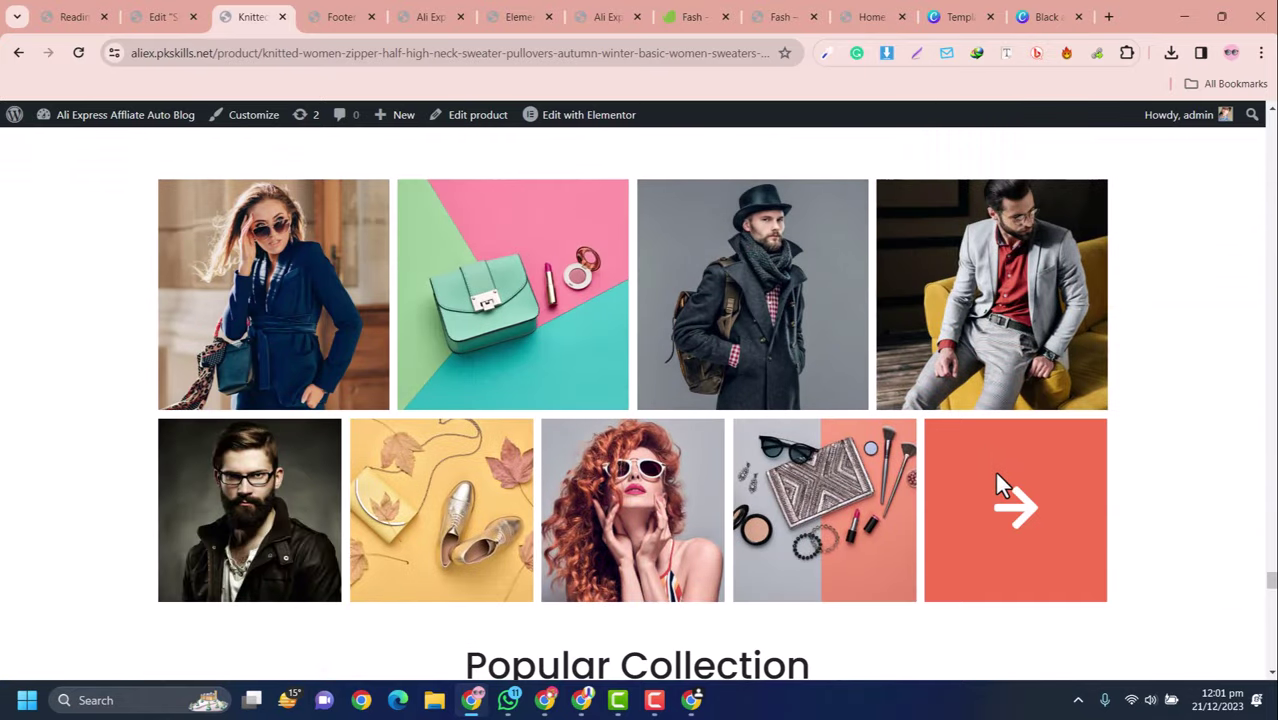
scroll(1035, 525, down, 3)
scroll(927, 437, down, 8)
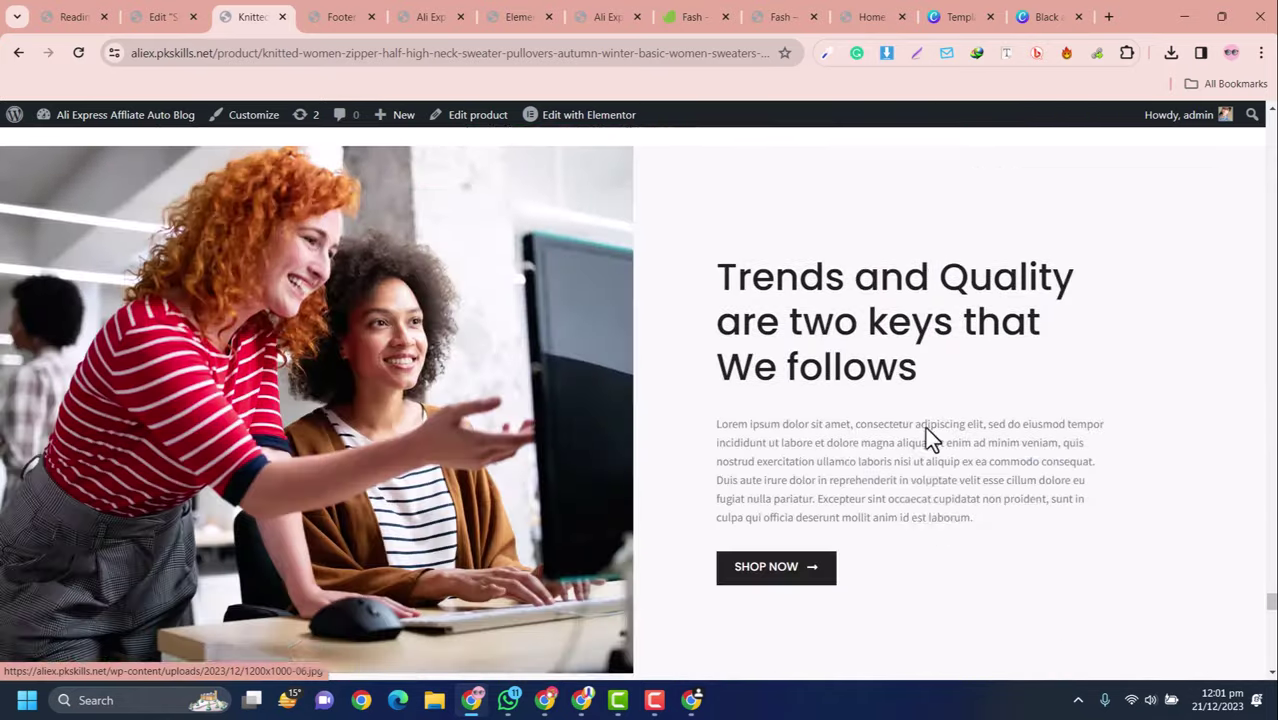
scroll(1030, 492, down, 6)
scroll(1120, 519, up, 15)
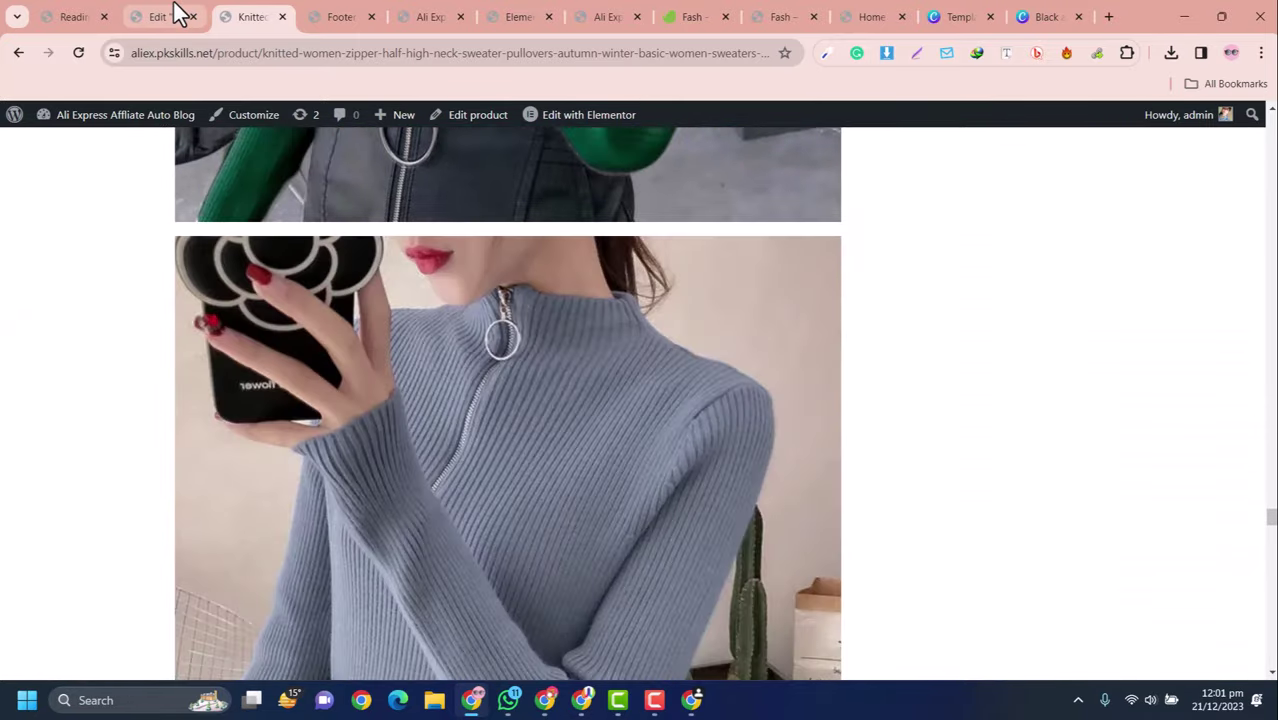
click(176, 8)
scroll(813, 502, down, 10)
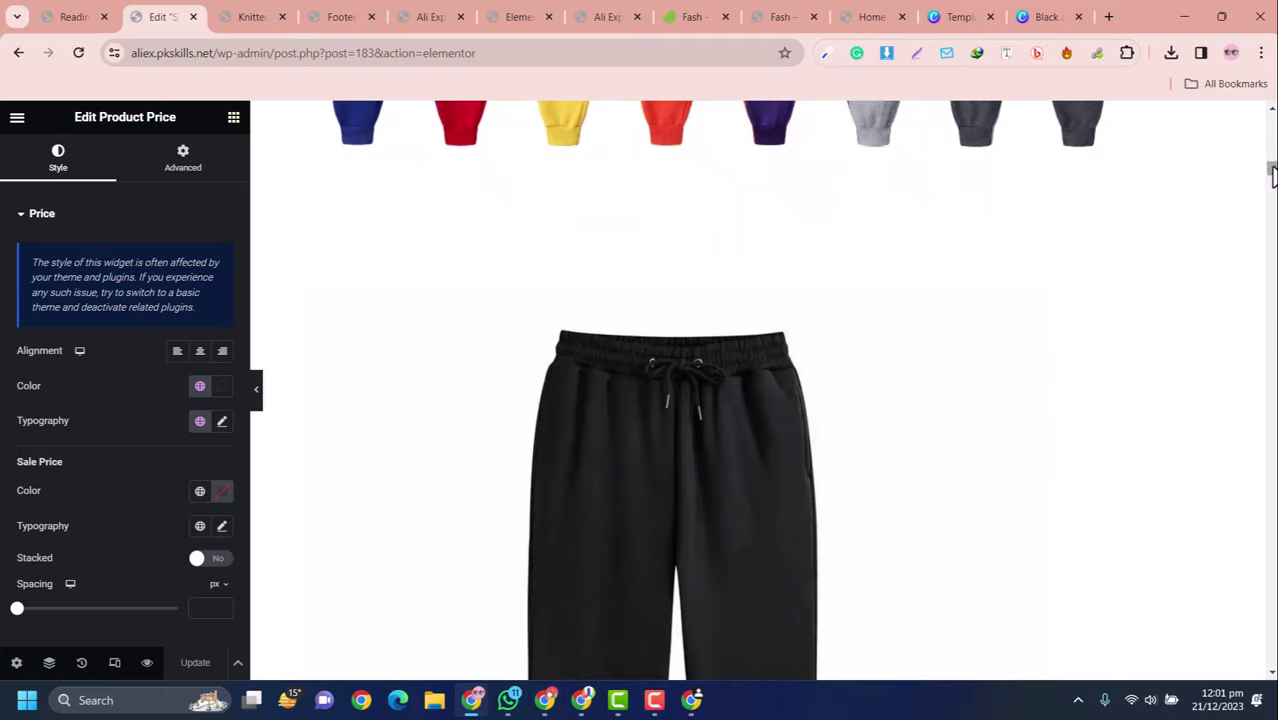
drag(1272, 172, 1271, 590)
scroll(348, 305, up, 3)
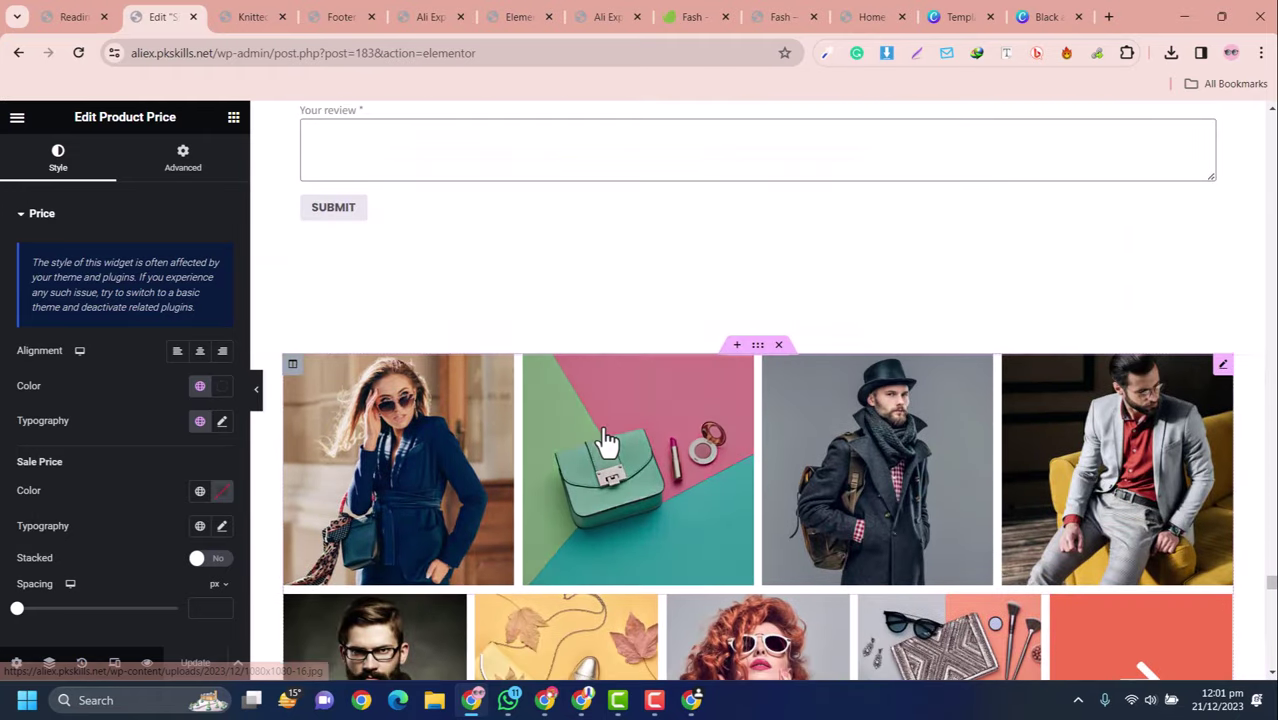
scroll(793, 485, down, 3)
scroll(793, 485, down, 15)
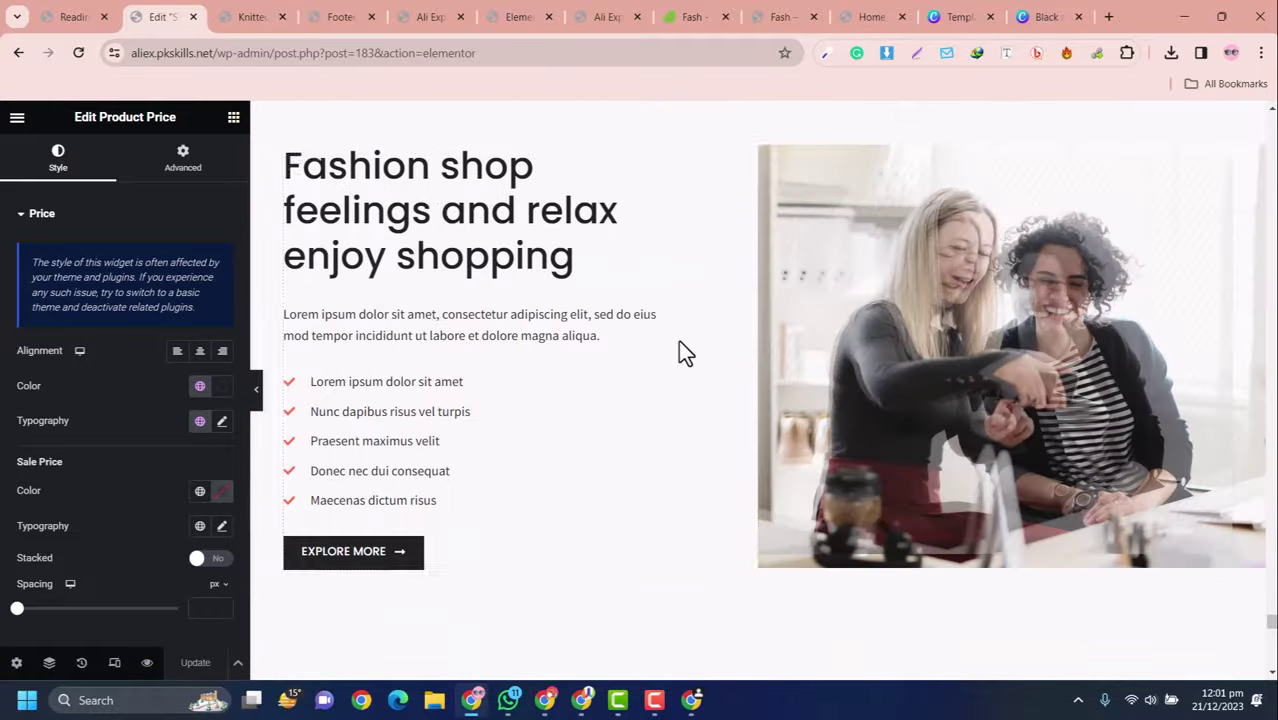
scroll(679, 366, down, 10)
scroll(700, 375, up, 10)
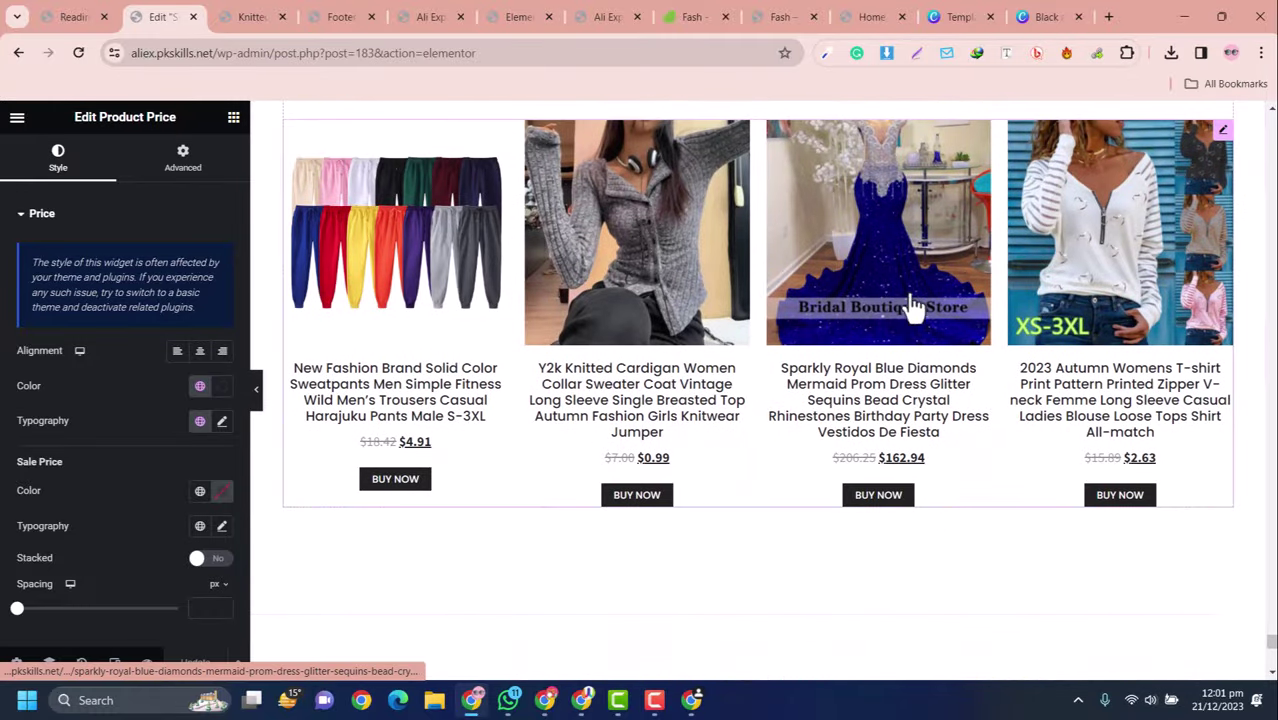
scroll(850, 393, up, 3)
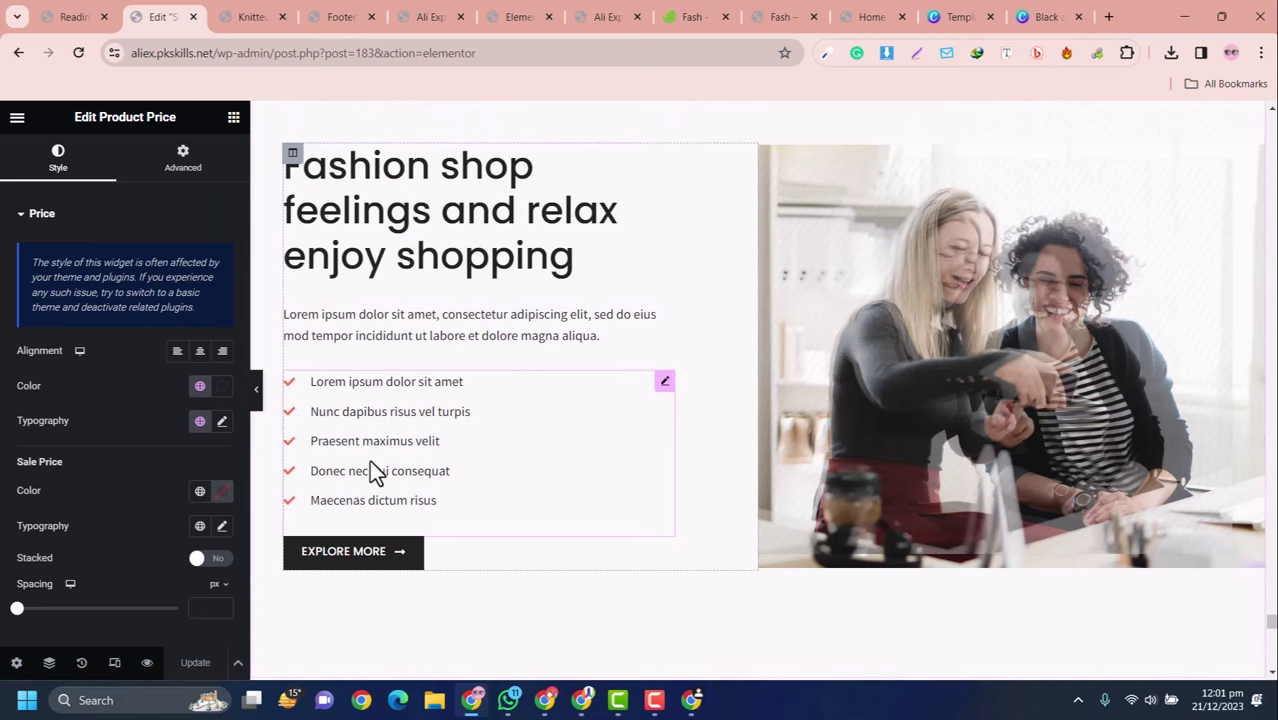
scroll(372, 462, down, 15)
scroll(376, 453, down, 15)
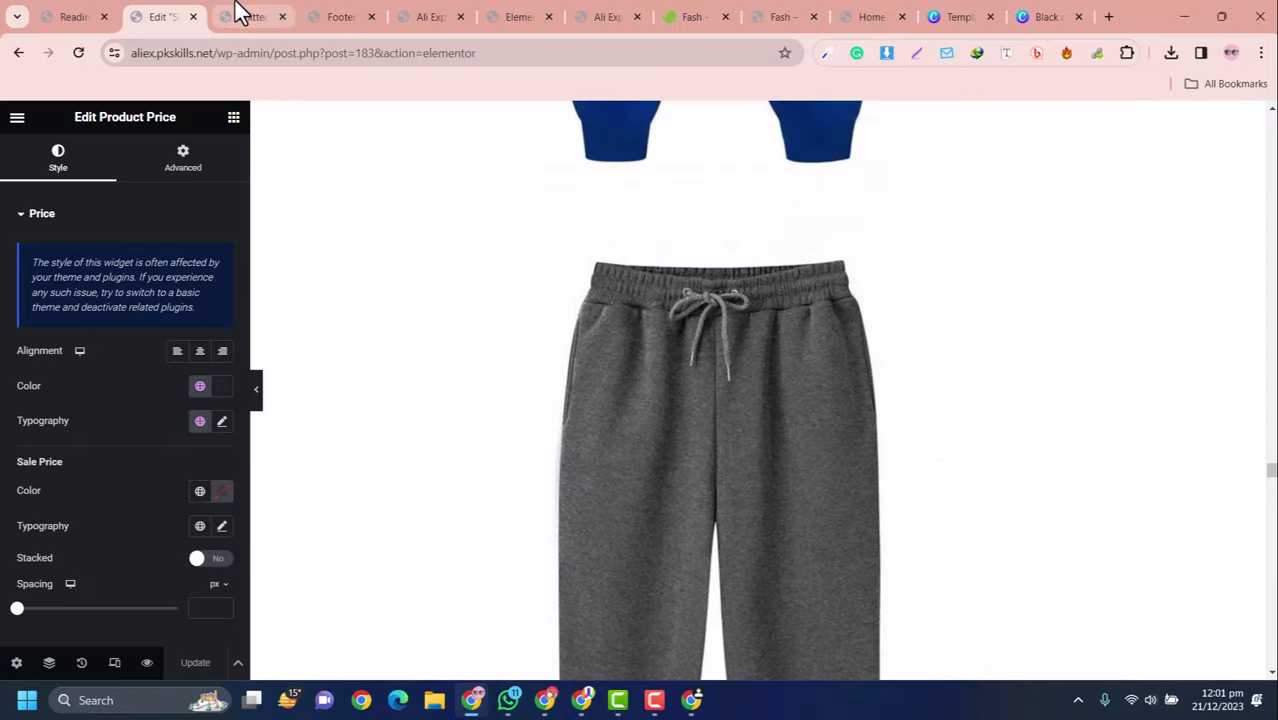
click(236, 6)
scroll(848, 340, up, 20)
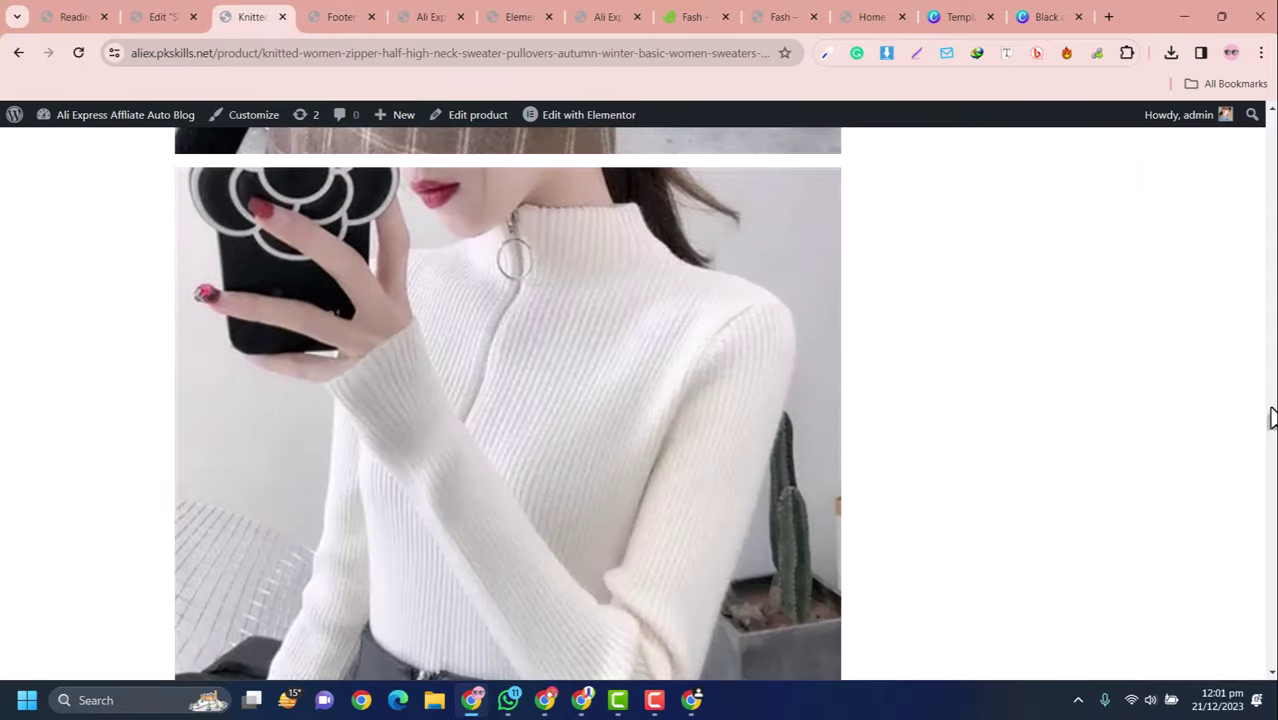
Step: Drag the product page's scrollbar up to the top to reach the homepage link
drag(1270, 418, 1270, 125)
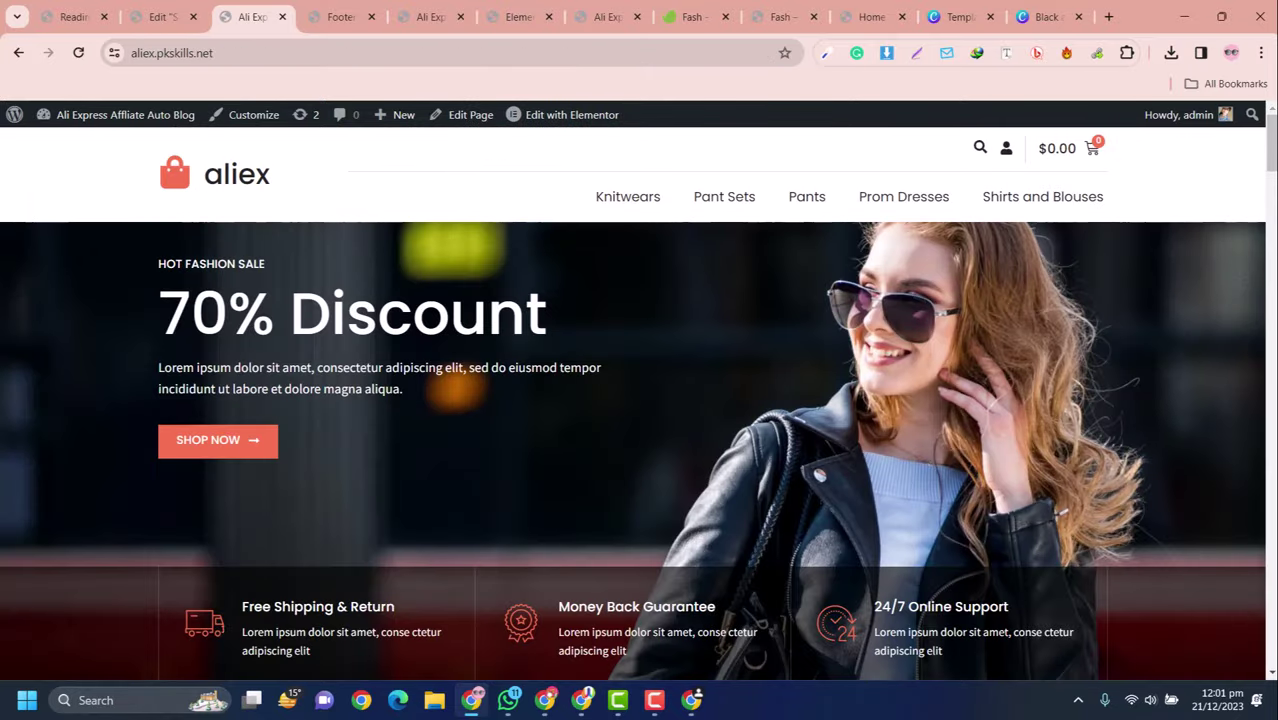
mouse_move(1270, 150)
mouse_down()
mouse_move(1272, 570)
mouse_move(1271, 135)
mouse_up()
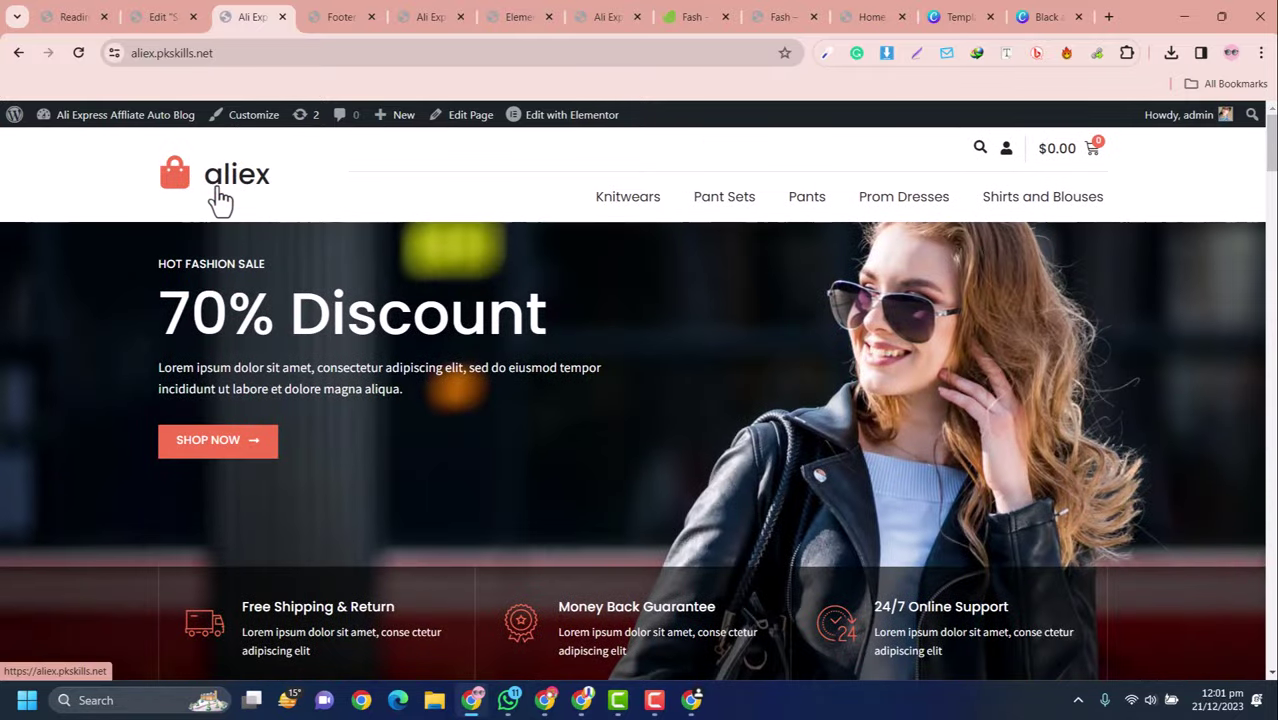
Step: Create a new page titled 'About Us', publish it, and open it with Elementor
click(87, 13)
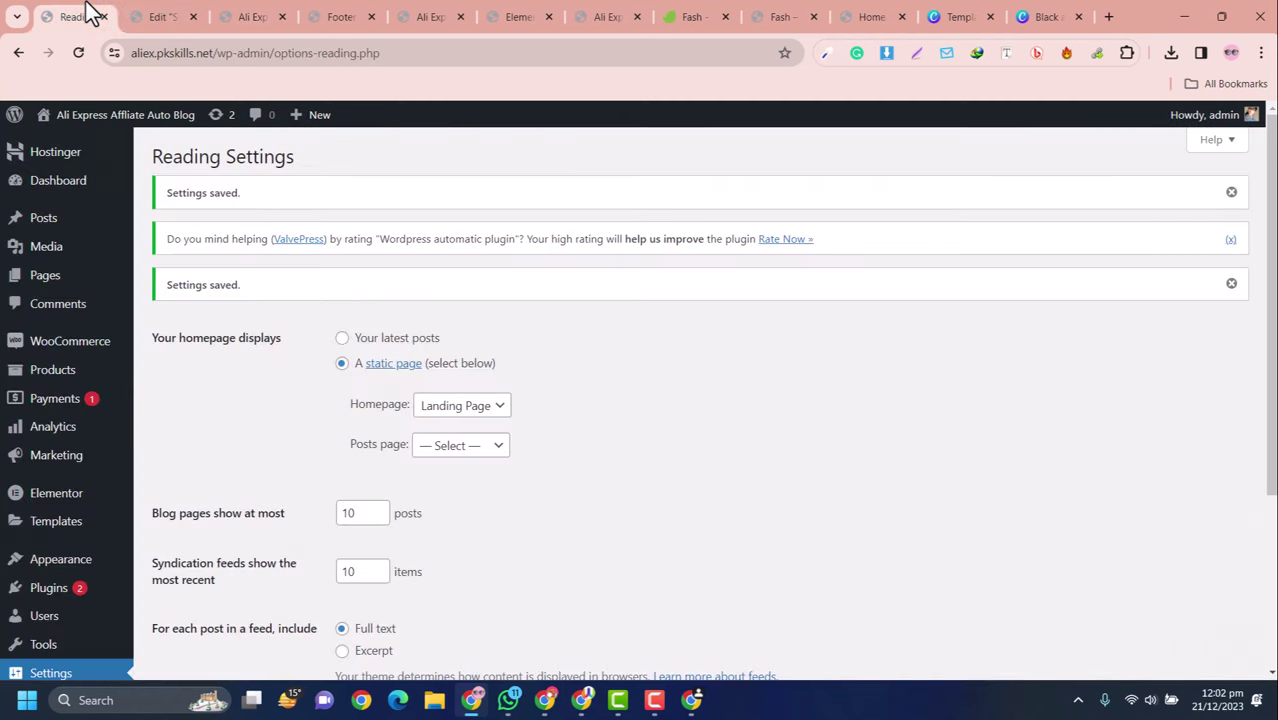
mouse_move(27, 252)
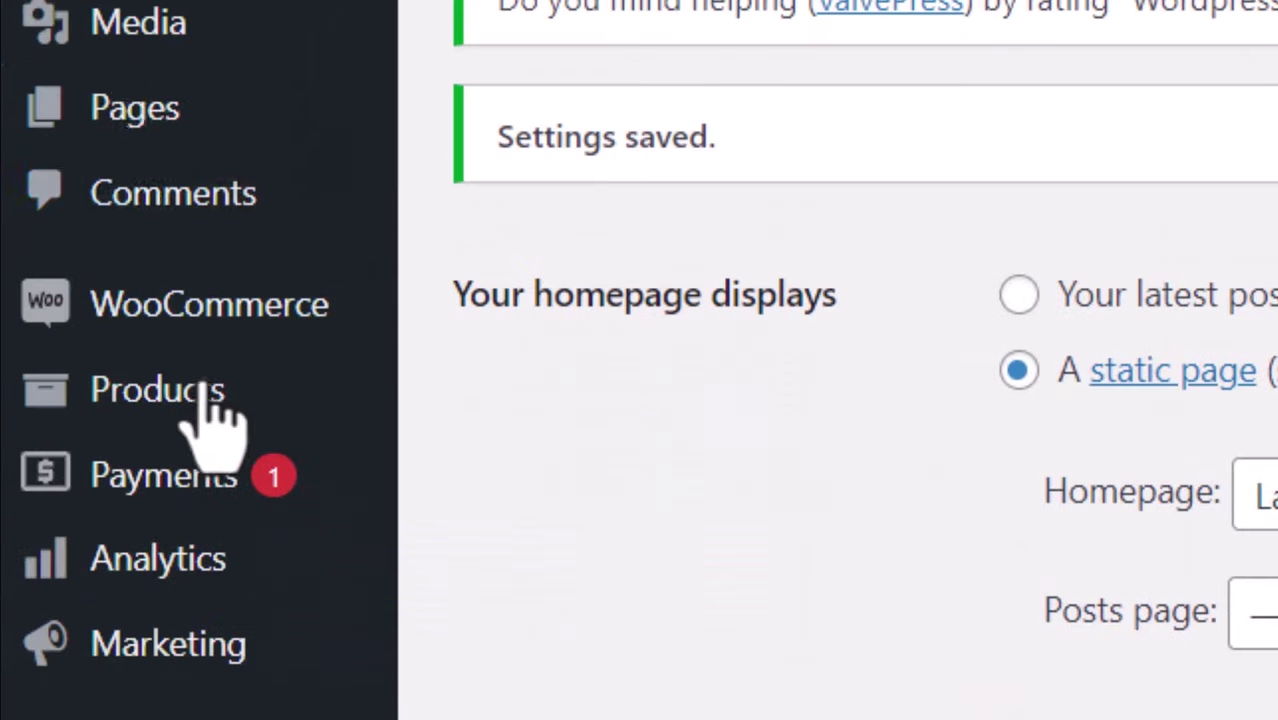
mouse_move(137, 128)
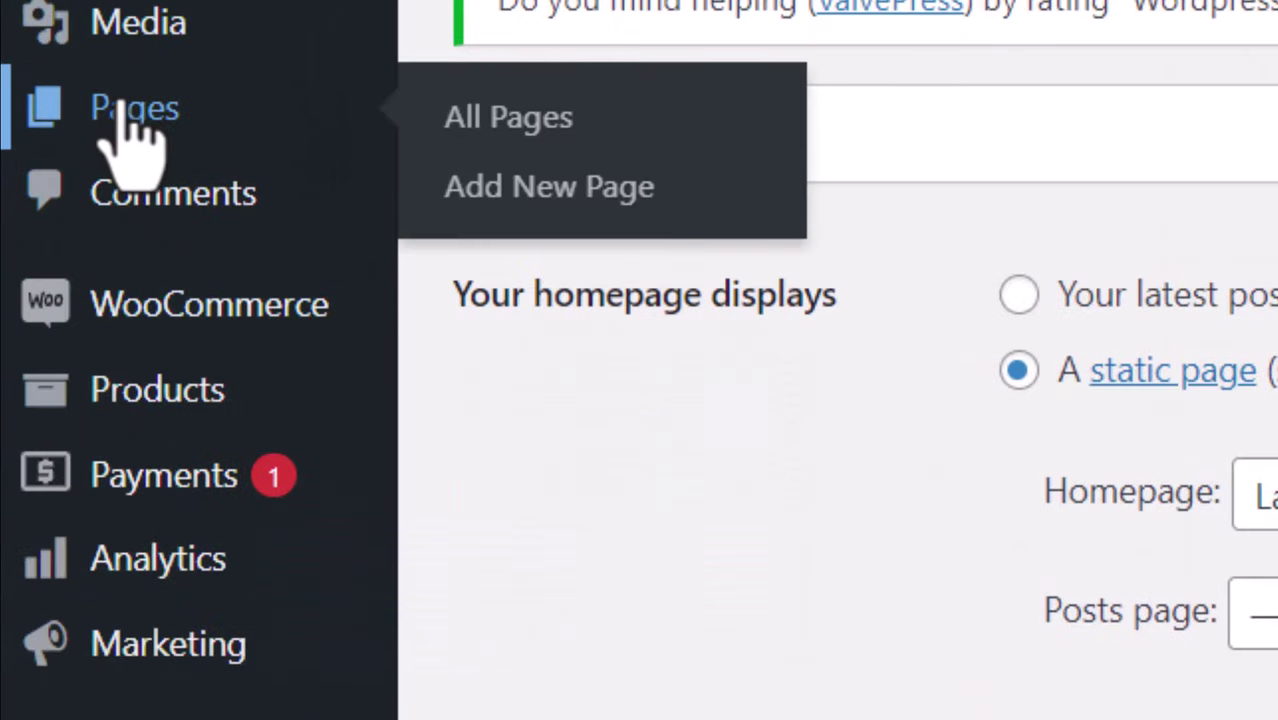
click(548, 190)
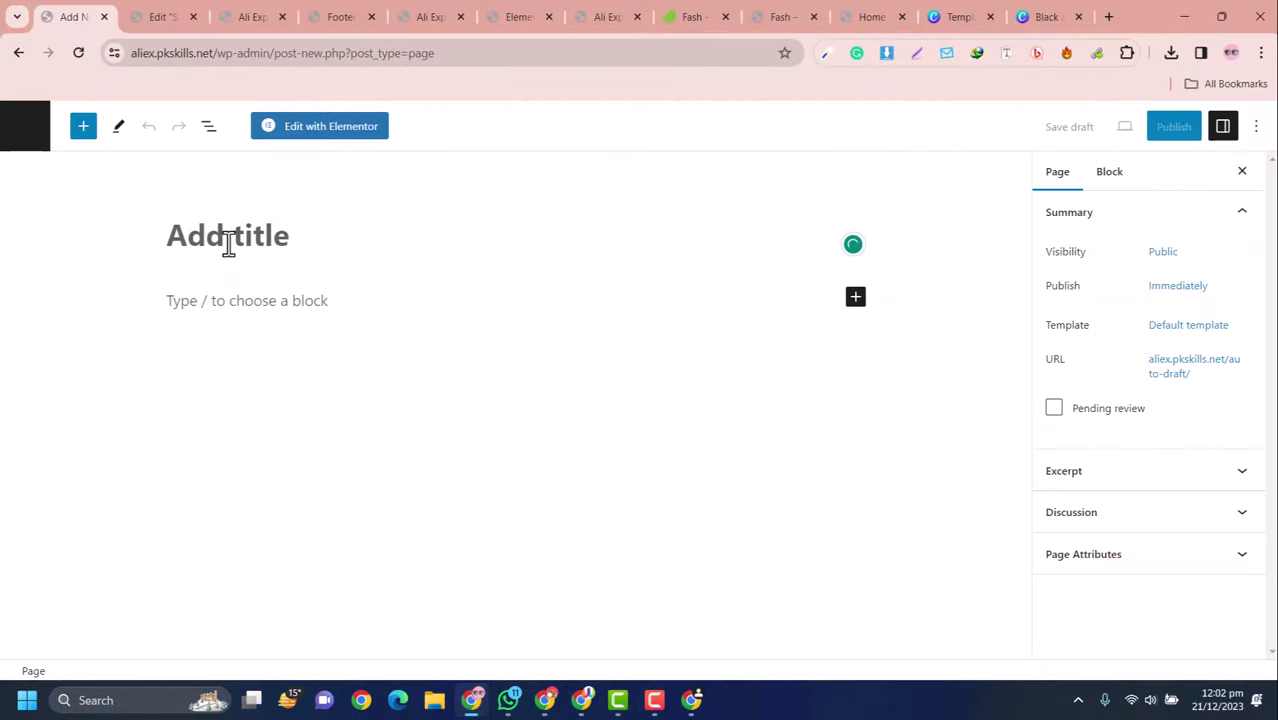
text(a)
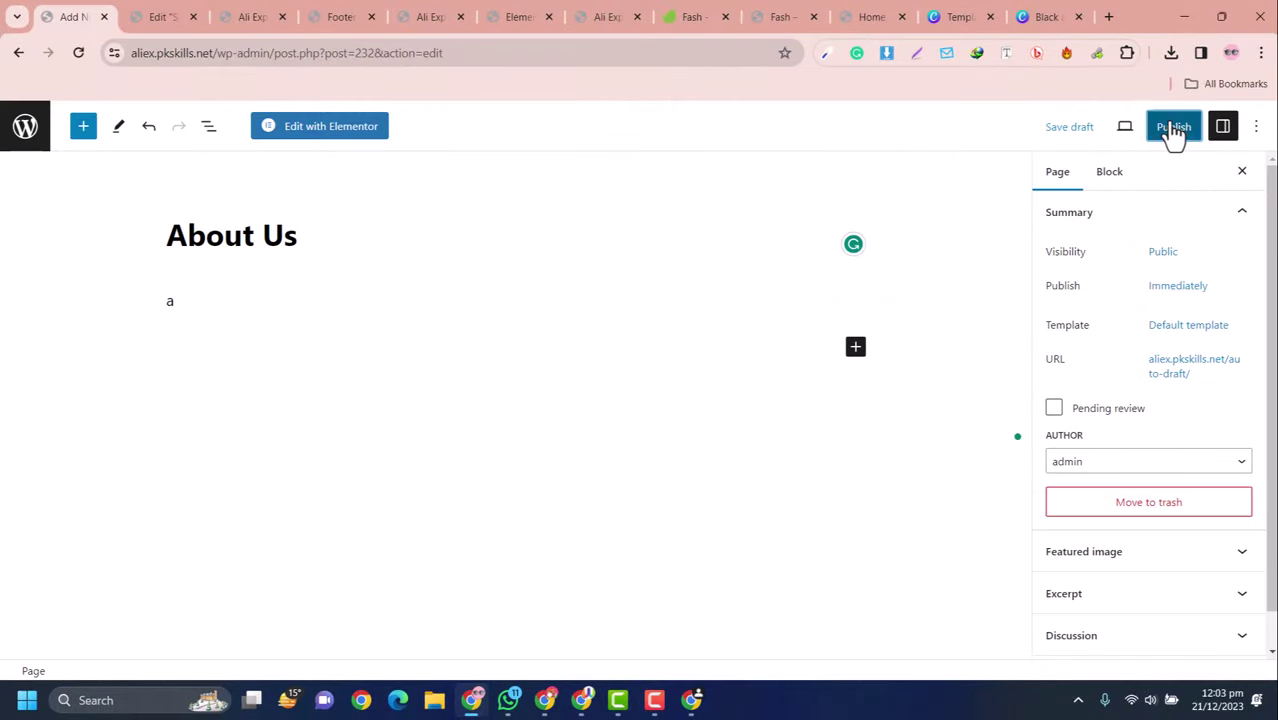
click(1170, 130)
click(1118, 124)
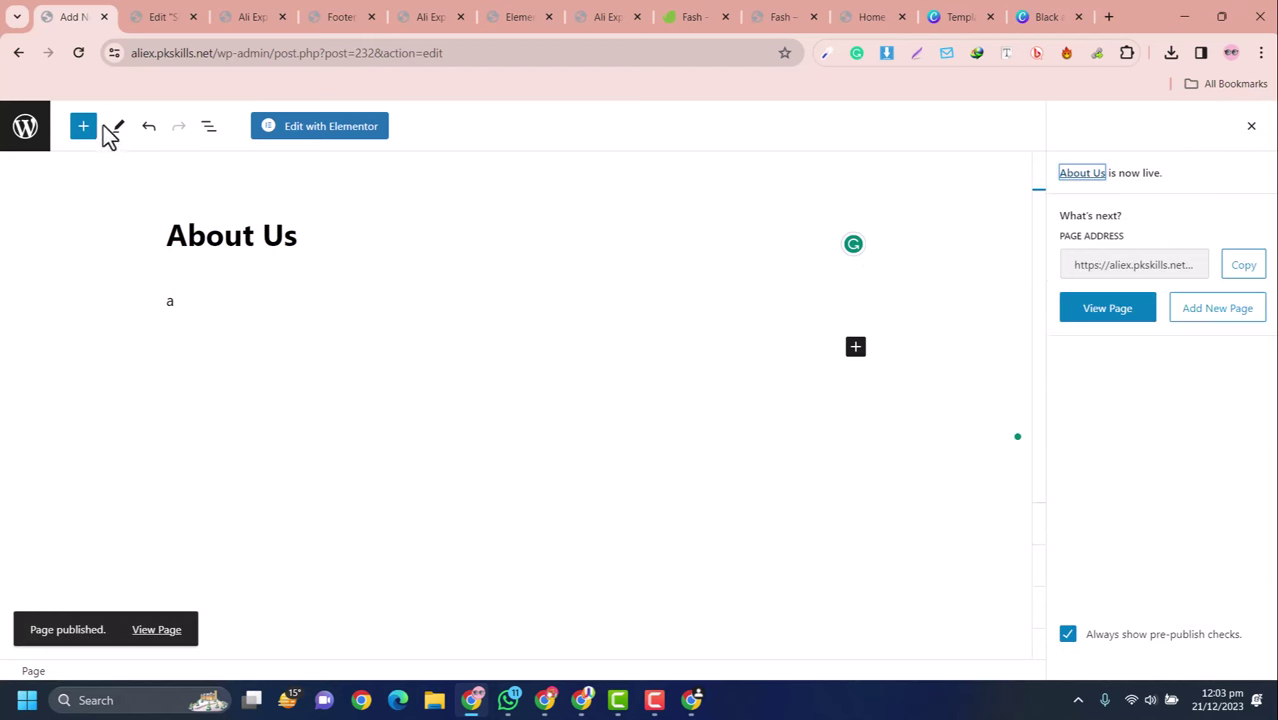
click(297, 127)
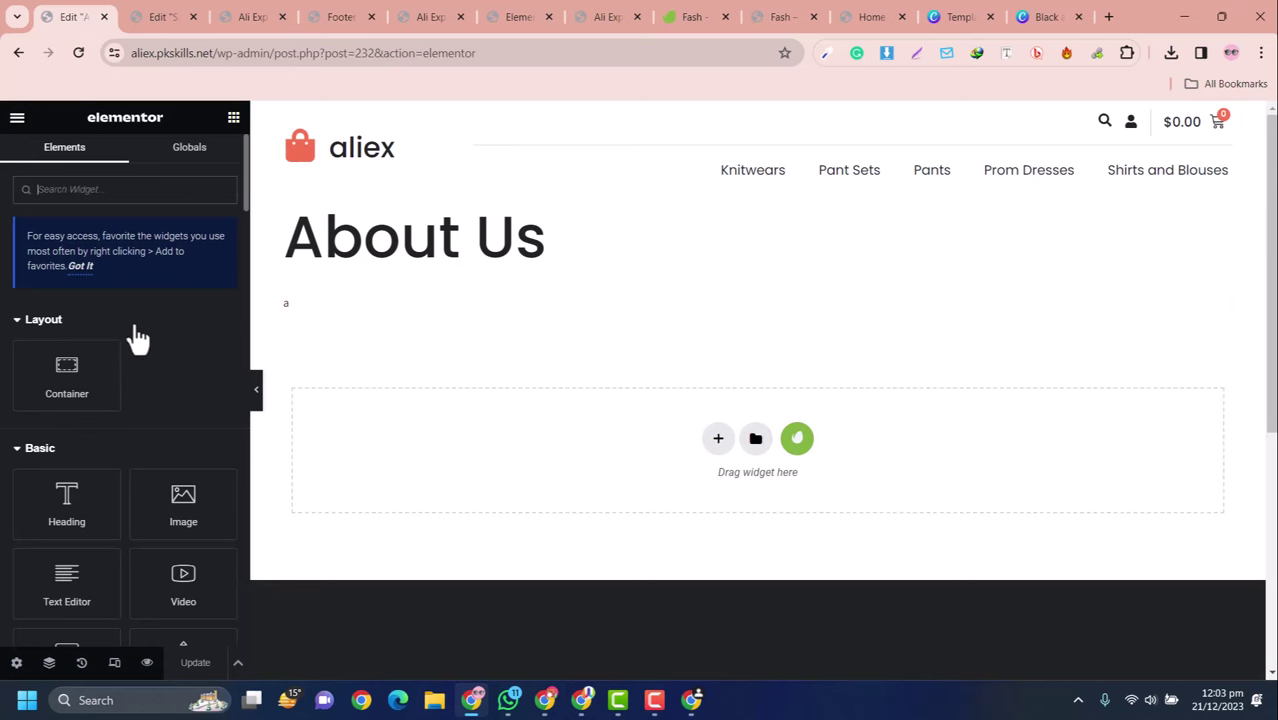
Step: Delete the empty text section from the page and bring up the page settings
scroll(129, 450, down, 5)
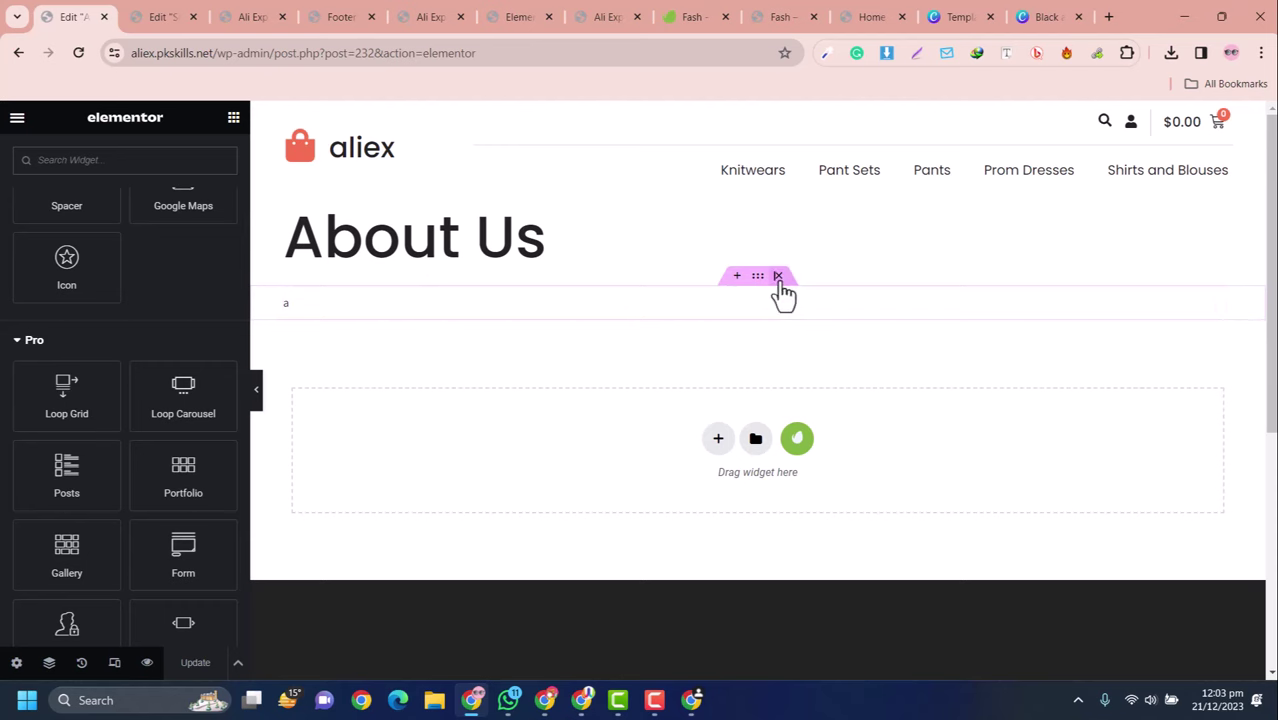
click(778, 277)
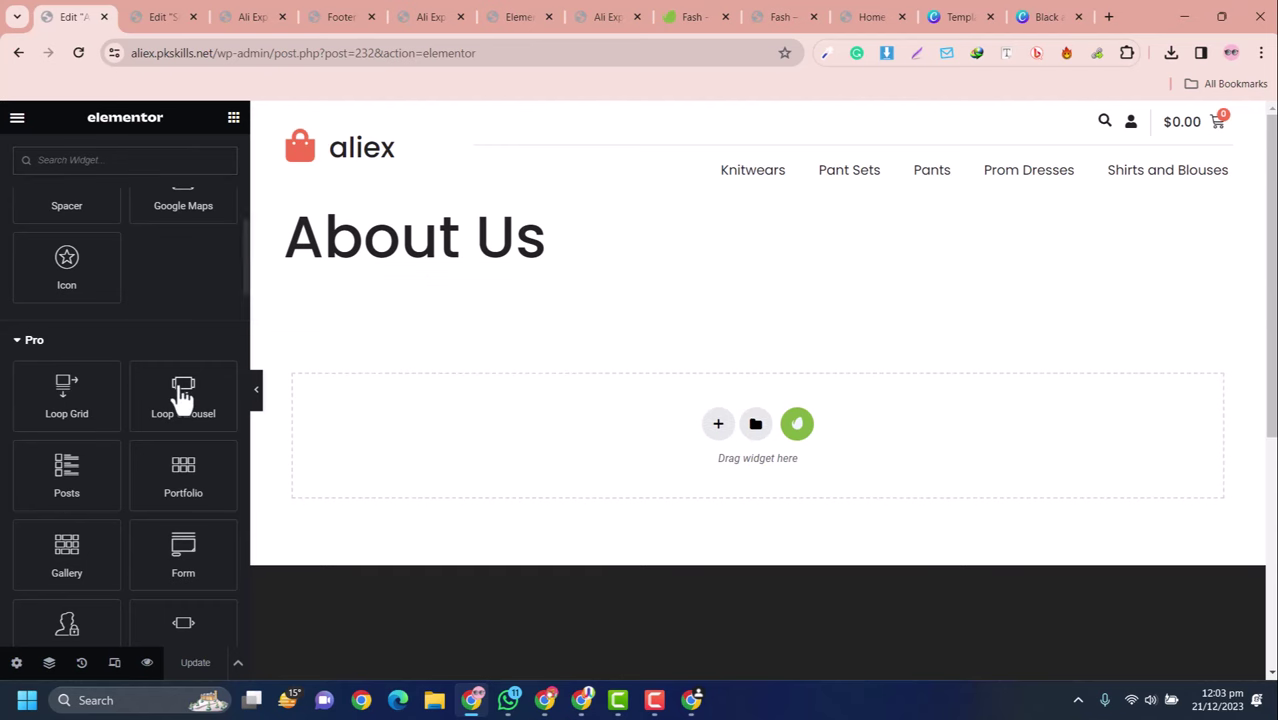
click(16, 663)
scroll(120, 562, down, 2)
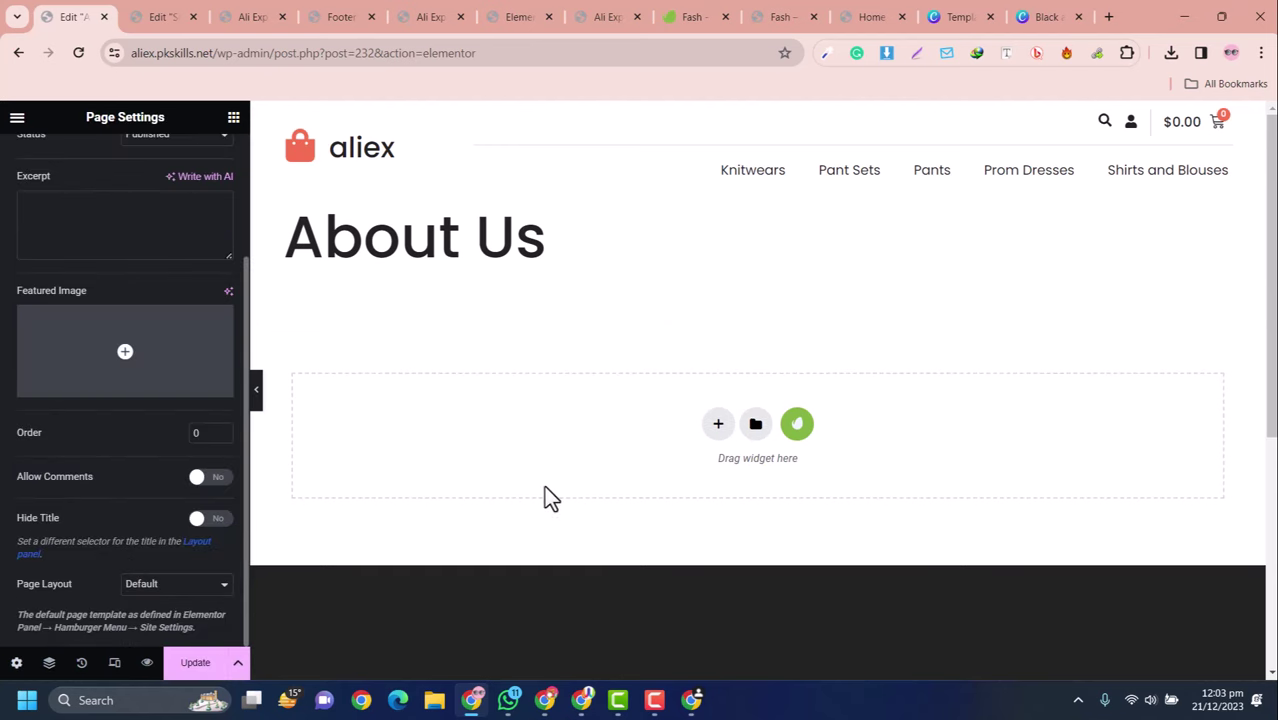
Step: Insert the saved About template from My Templates, applying its page settings too
click(757, 430)
click(684, 145)
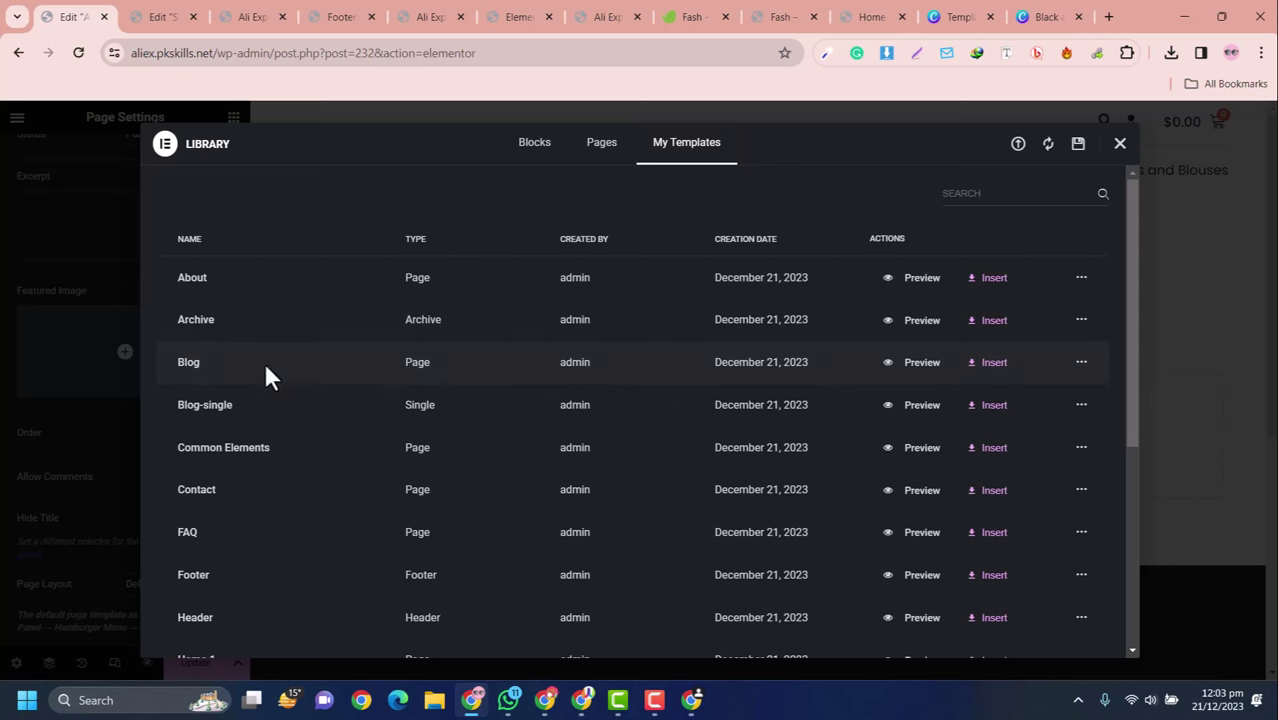
scroll(277, 470, down, 3)
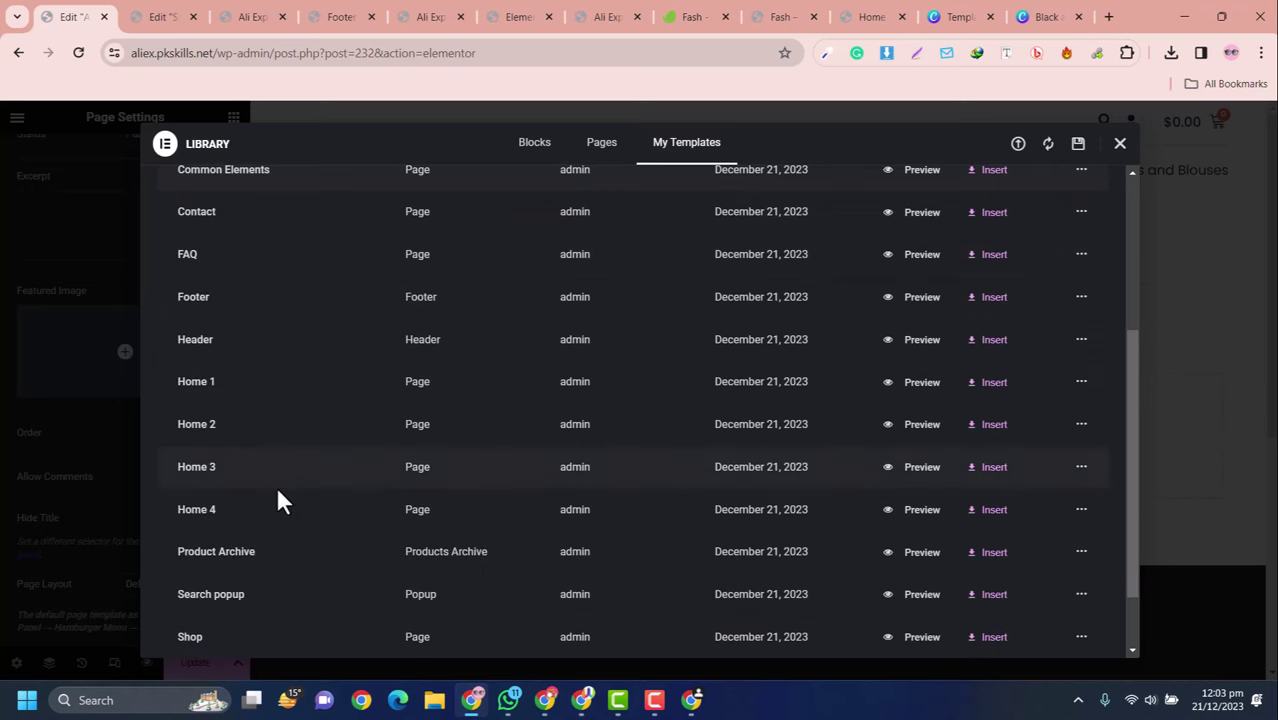
scroll(245, 600, down, 1)
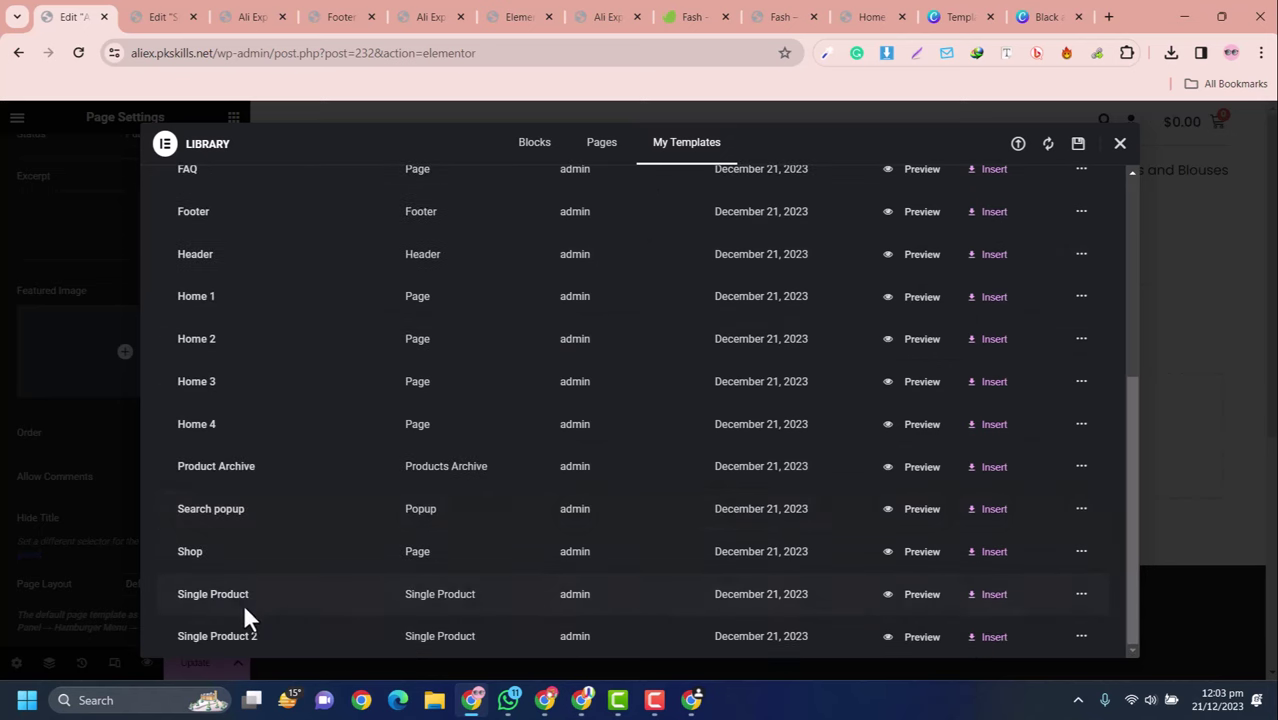
drag(1133, 537, 455, 318)
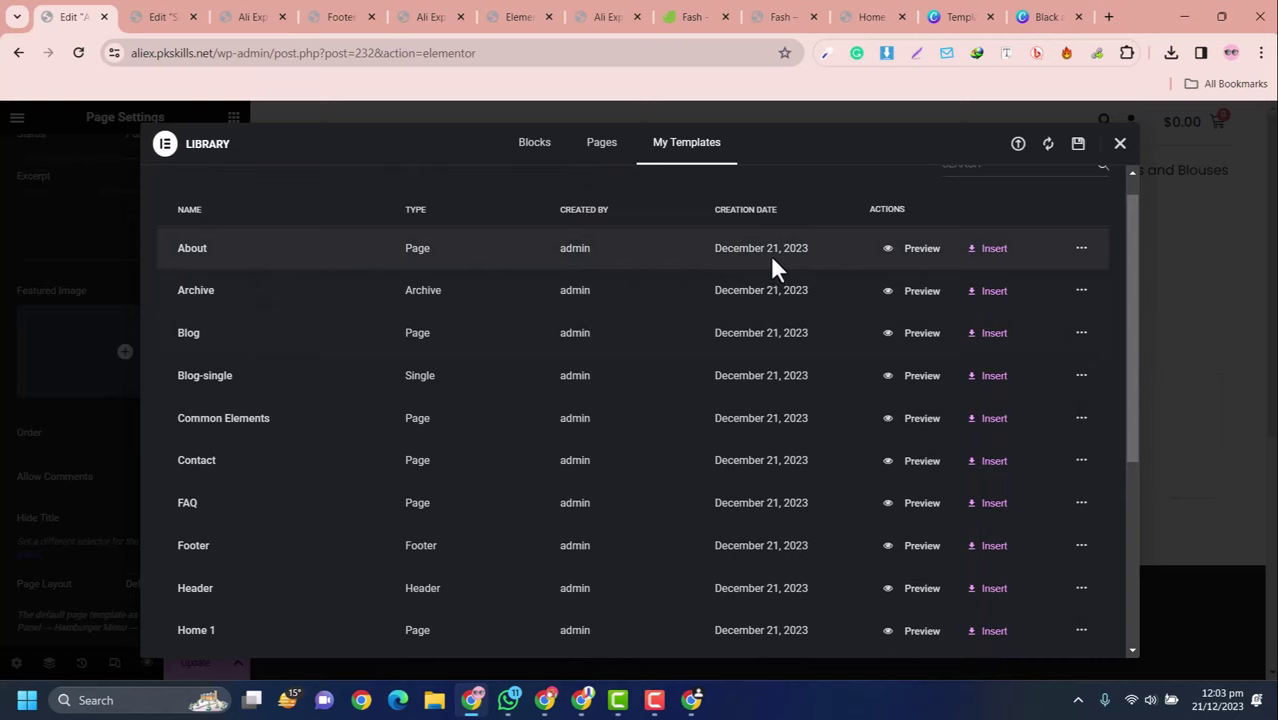
click(978, 252)
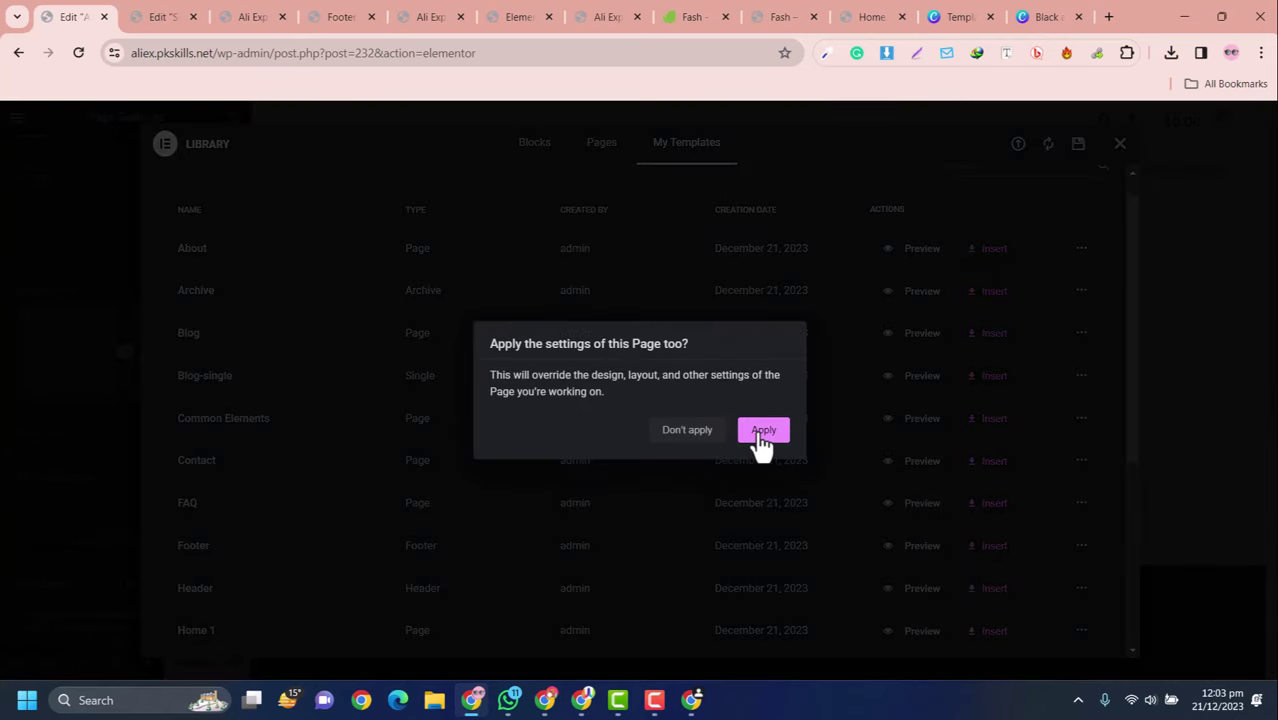
click(762, 432)
scroll(884, 505, down, 15)
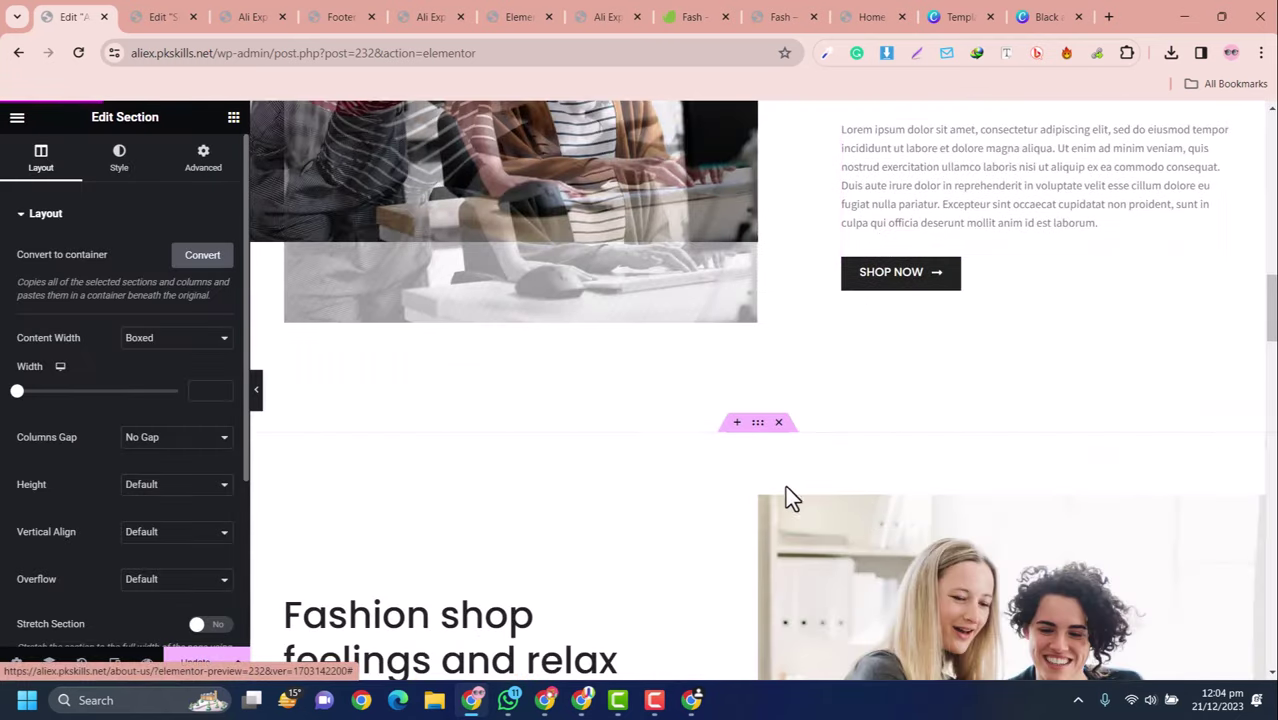
Step: Scroll through the inserted About layout, then update the page to save it
scroll(779, 542, up, 10)
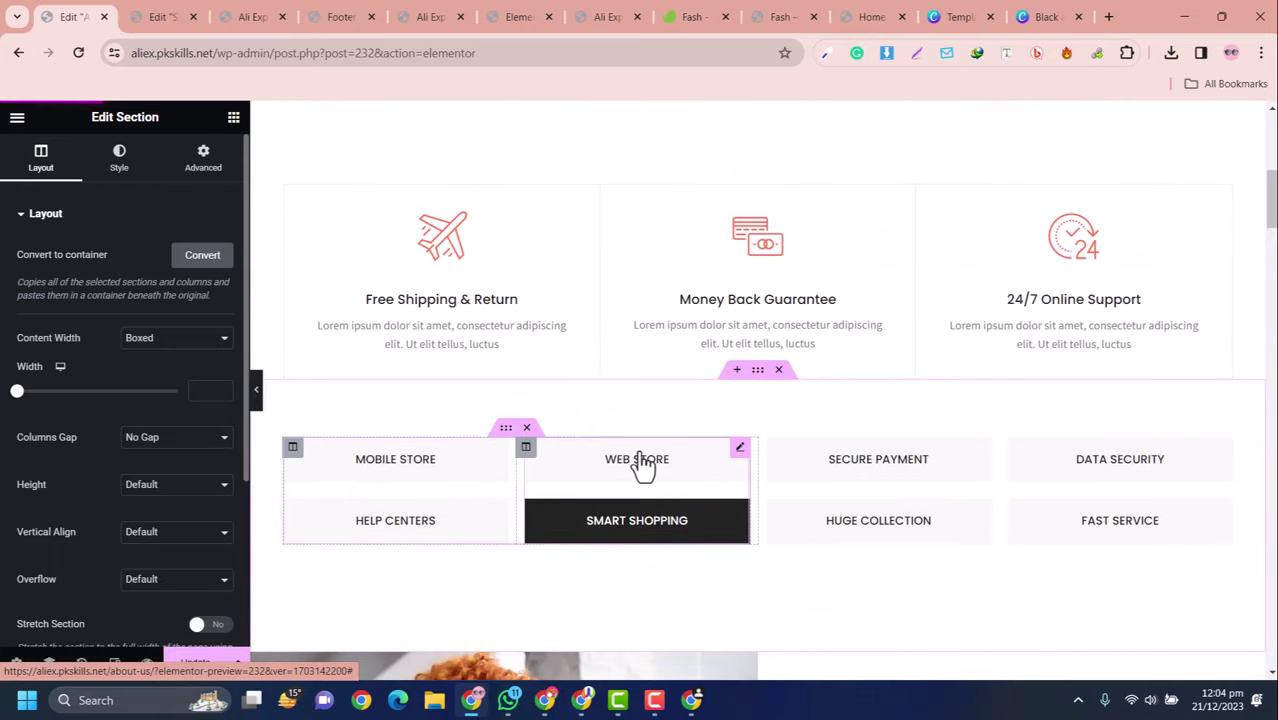
scroll(1084, 534, down, 10)
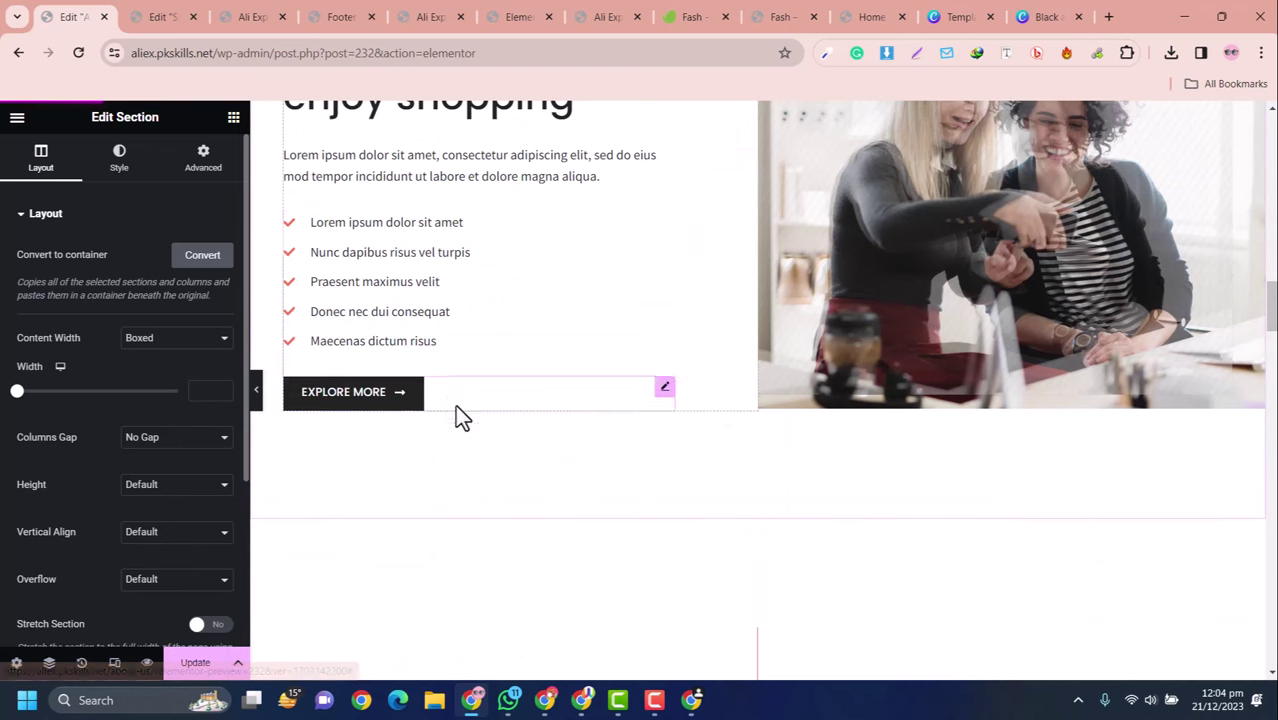
scroll(1040, 410, down, 10)
scroll(1058, 412, up, 2)
scroll(540, 377, up, 10)
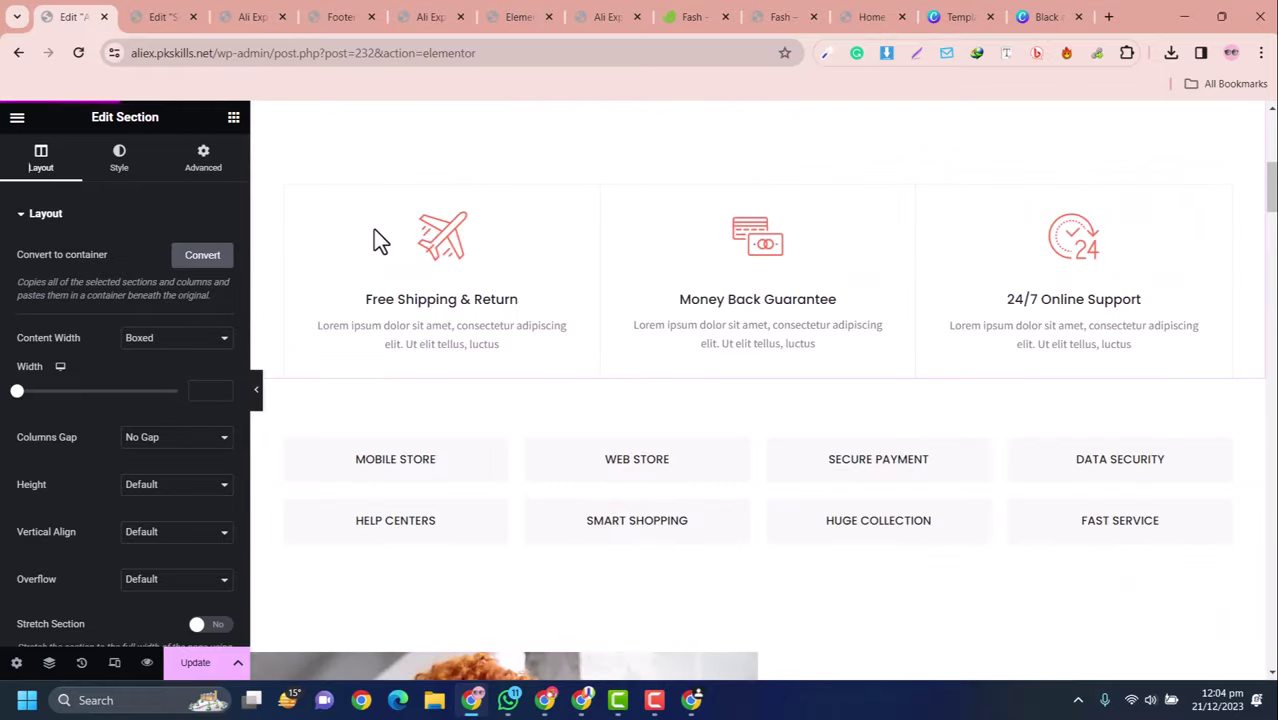
scroll(374, 230, up, 5)
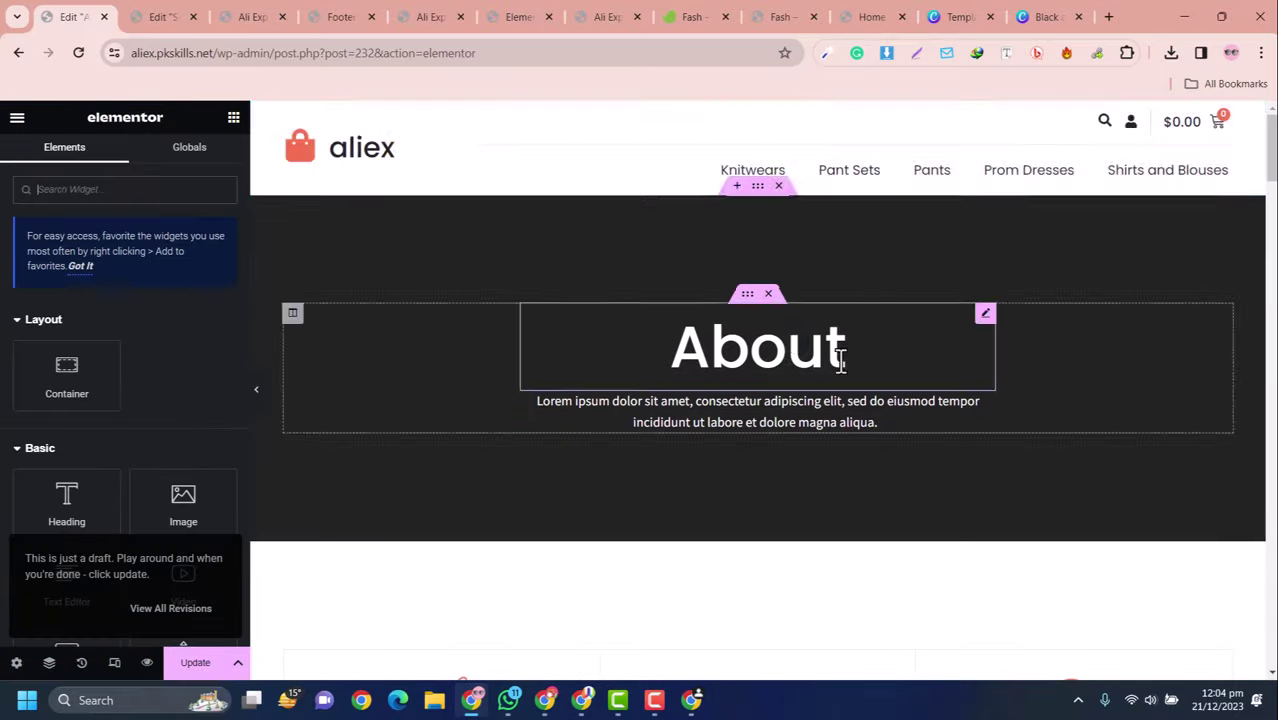
scroll(996, 357, down, 8)
scroll(573, 379, down, 6)
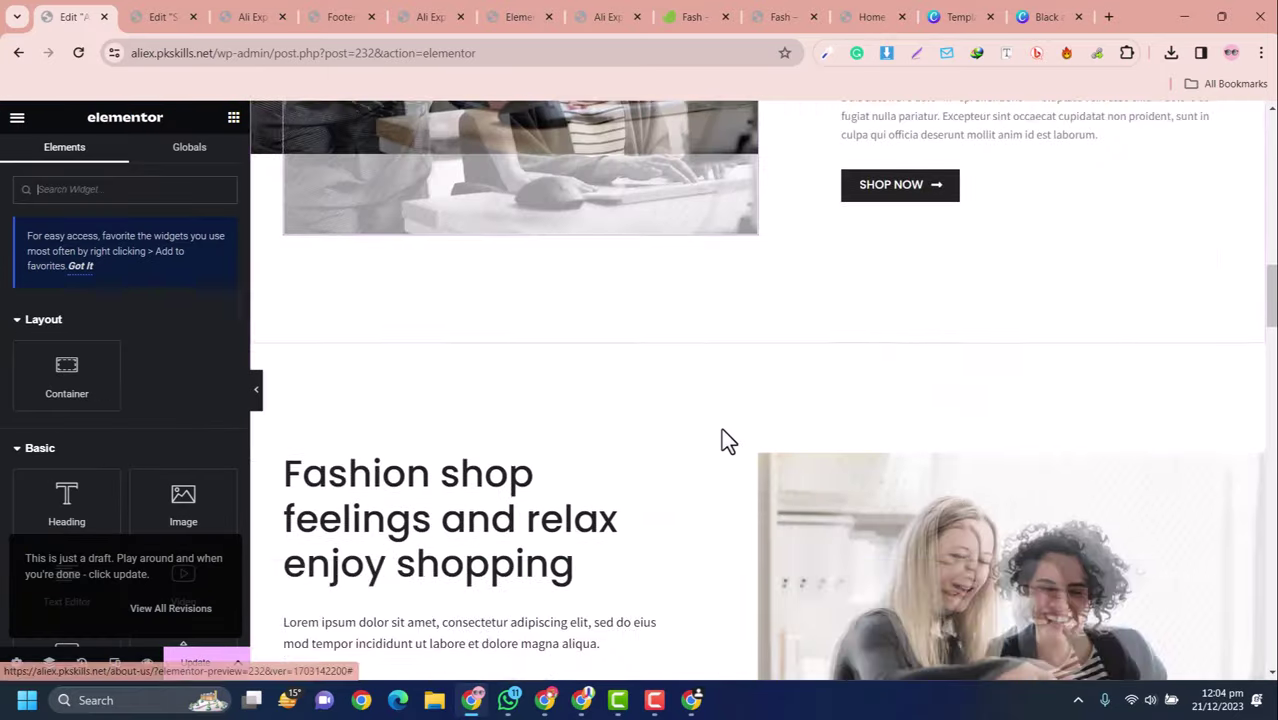
scroll(724, 436, down, 5)
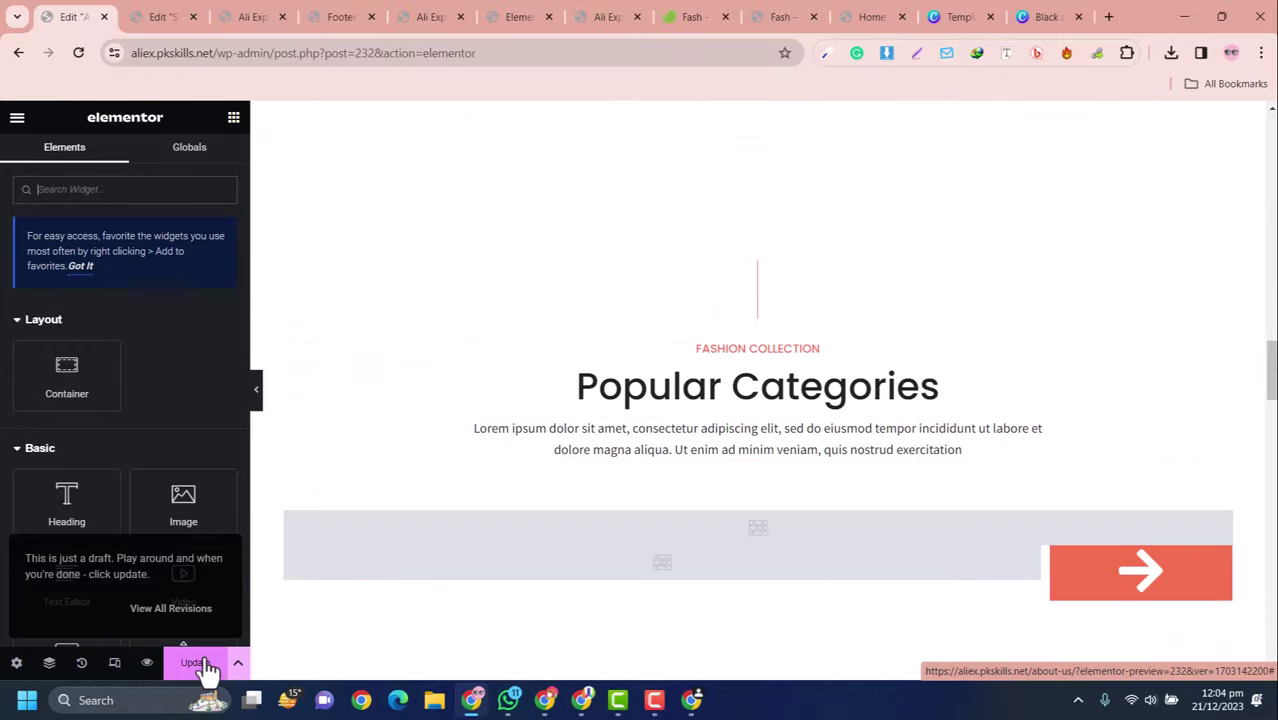
click(200, 664)
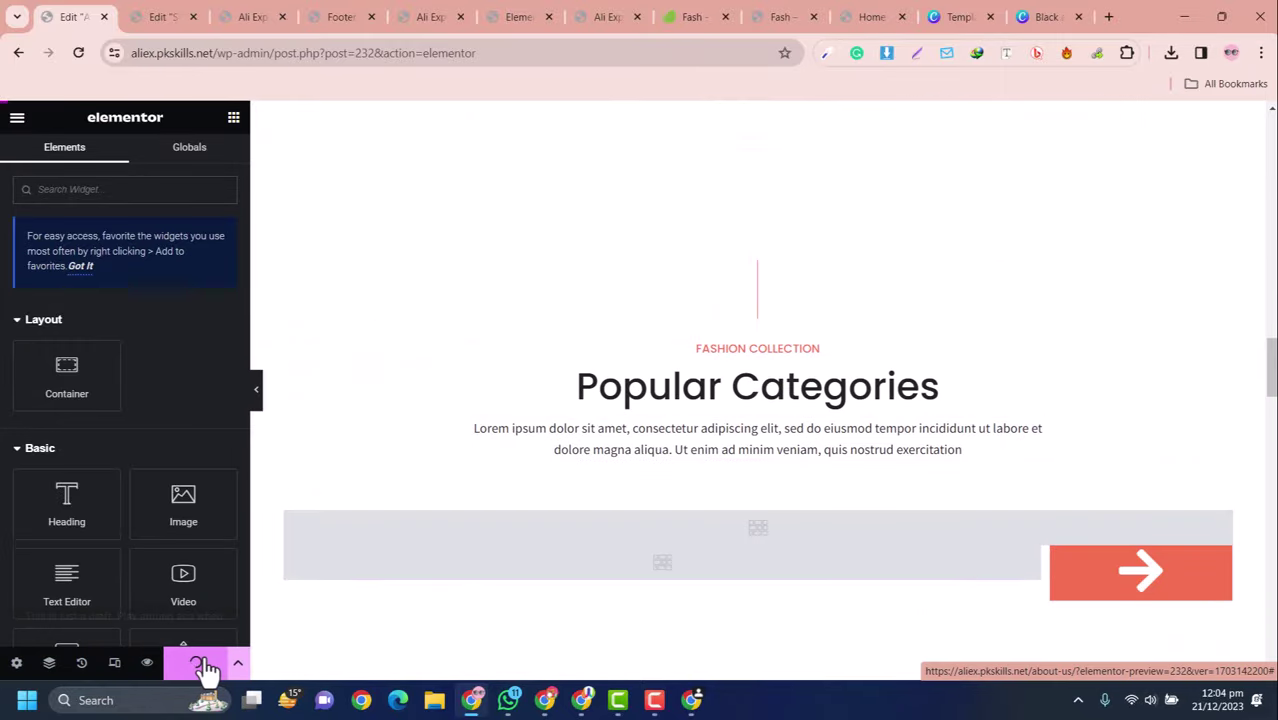
click(172, 14)
Step: Load aliex.pkskills.net/about-us in the second tab and scroll through the live page
click(63, 5)
click(185, 10)
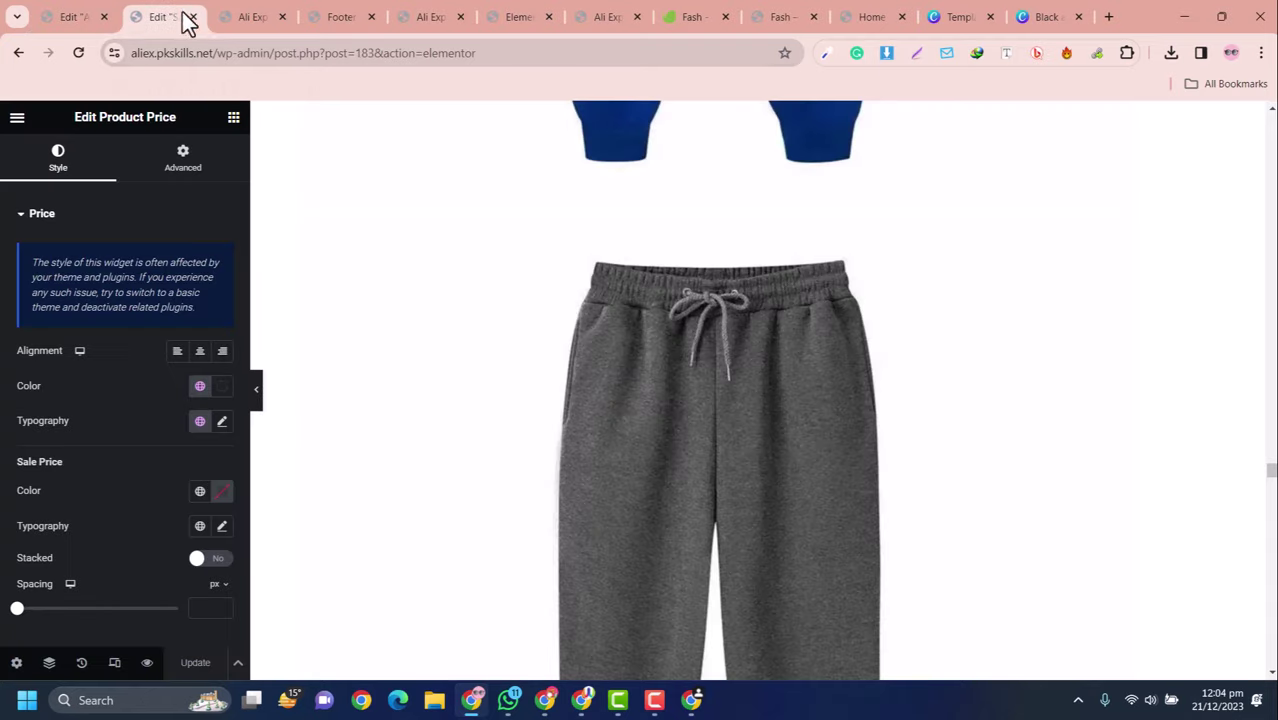
drag(225, 55, 935, 91)
key(BackSpace)
key(BackSpace)
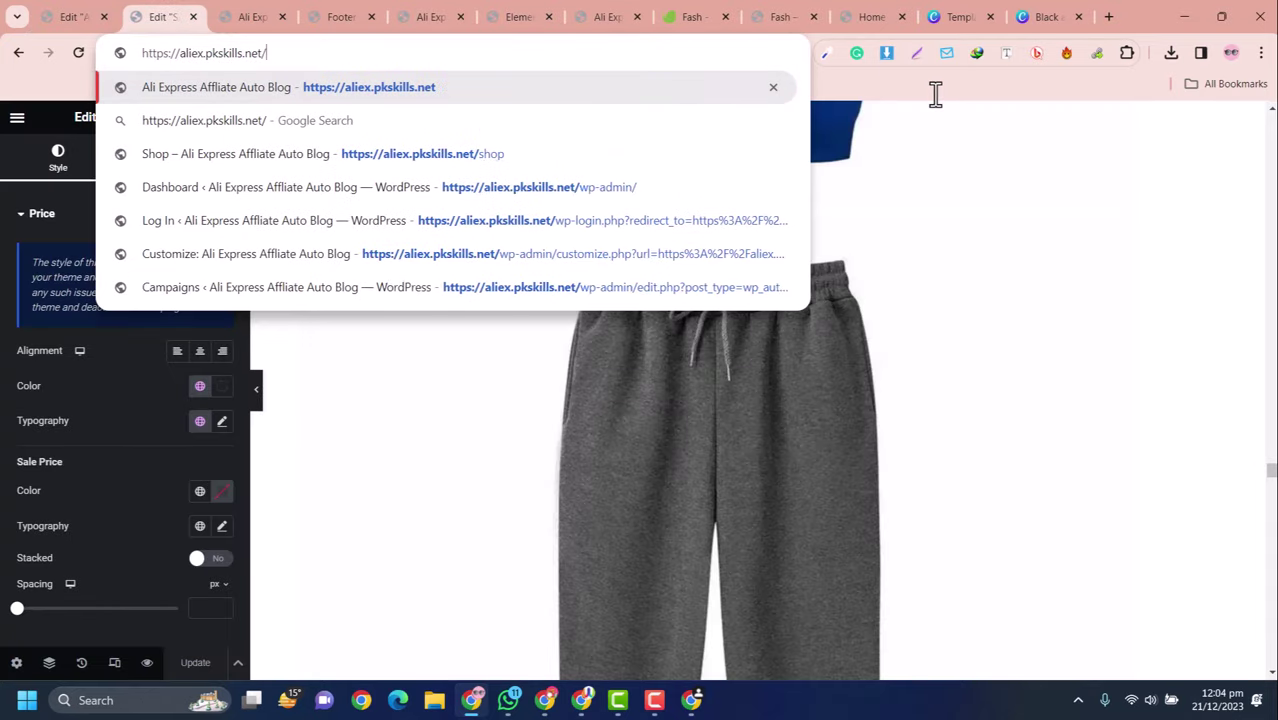
text(about-us)
key(Return)
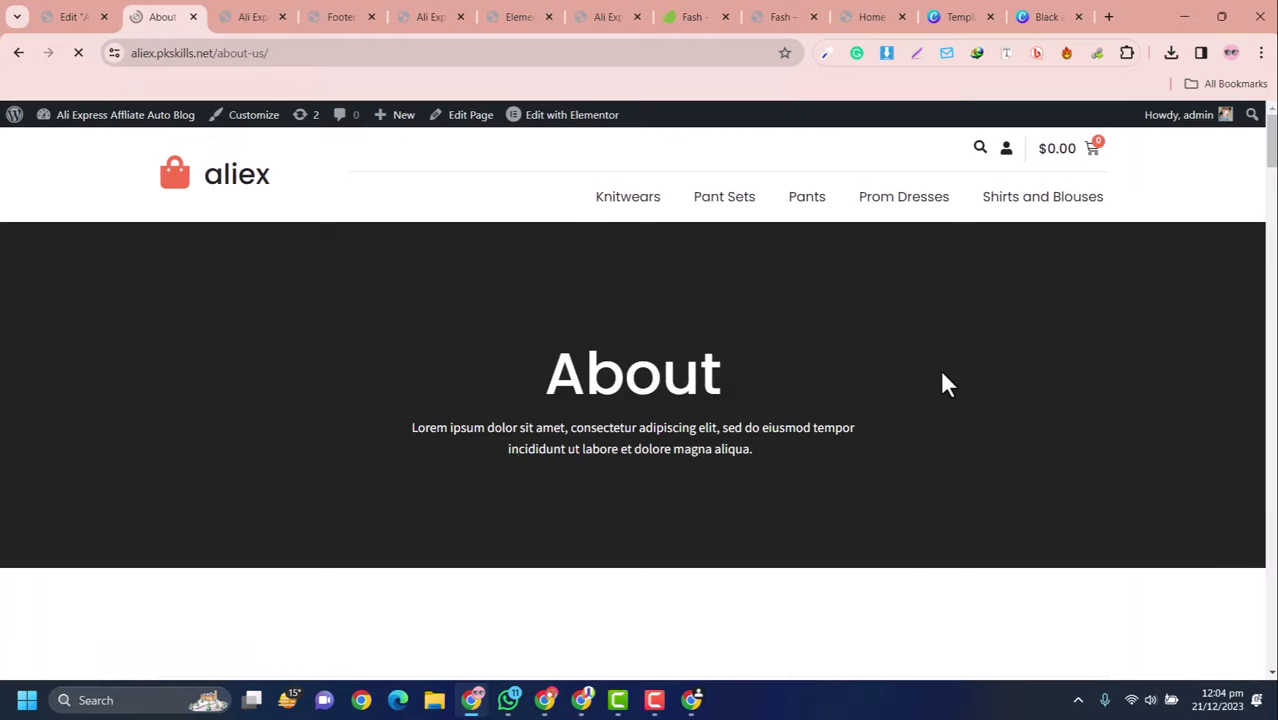
scroll(941, 372, down, 15)
scroll(944, 386, down, 5)
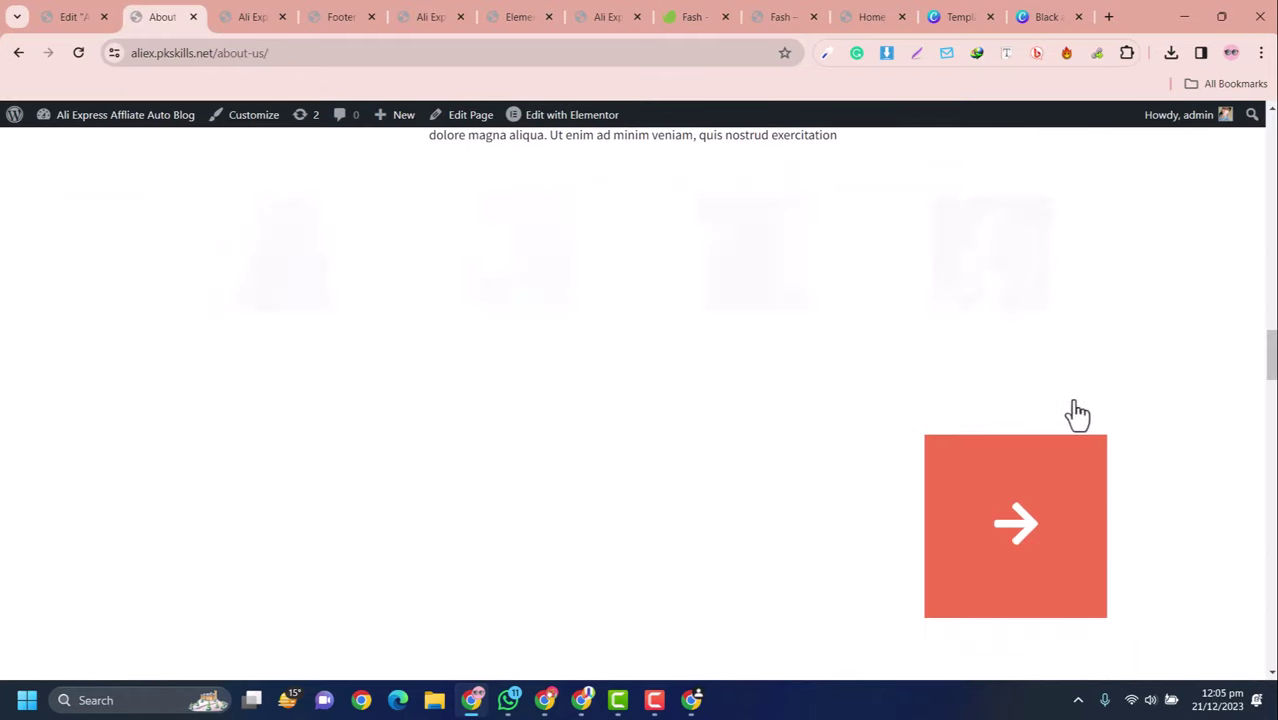
drag(1270, 385, 1270, 140)
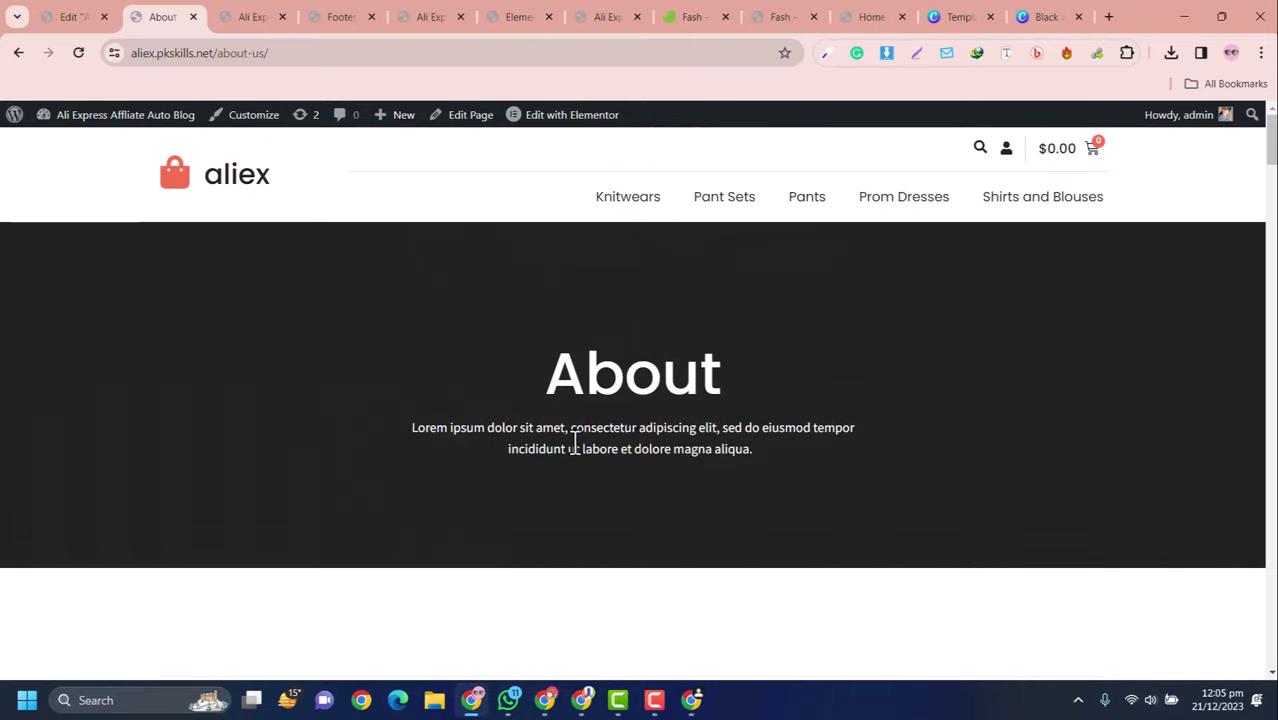
key(ctrl+Page_Up)
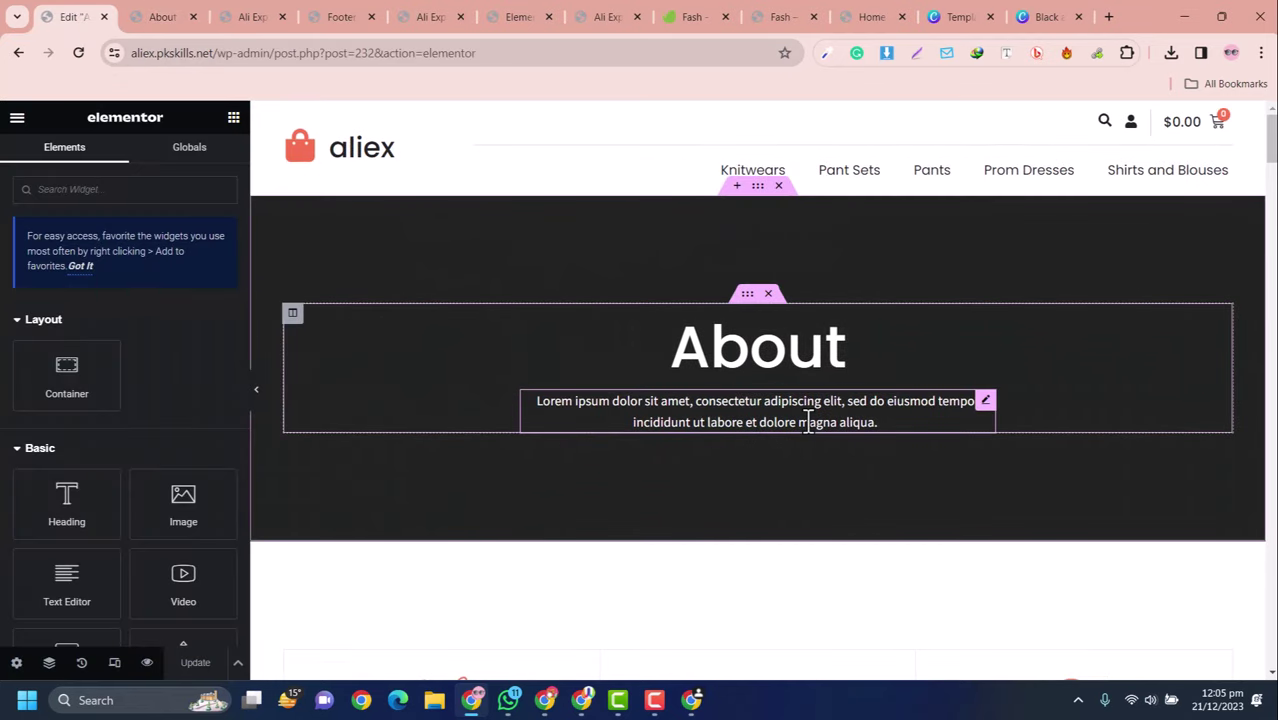
Step: Replace the lorem ipsum paragraph under About with the text 'aere'
click(985, 400)
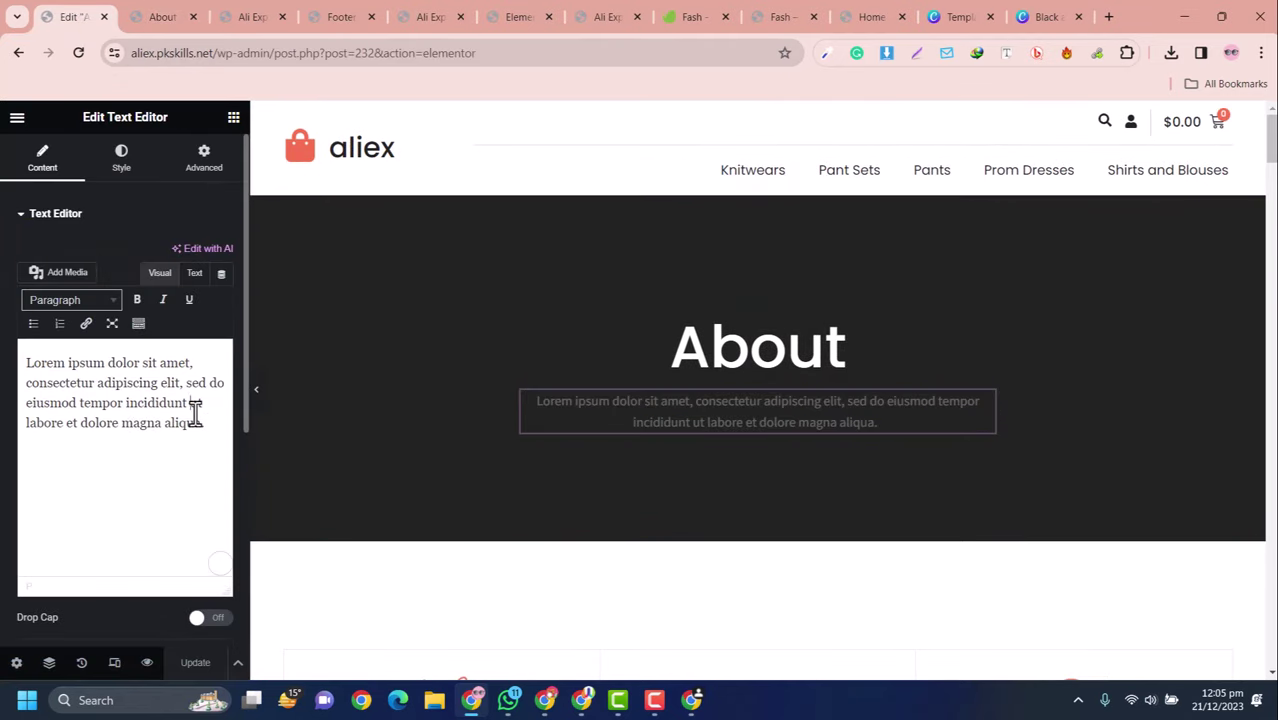
click(194, 416)
key(ctrl+a)
text(aere)
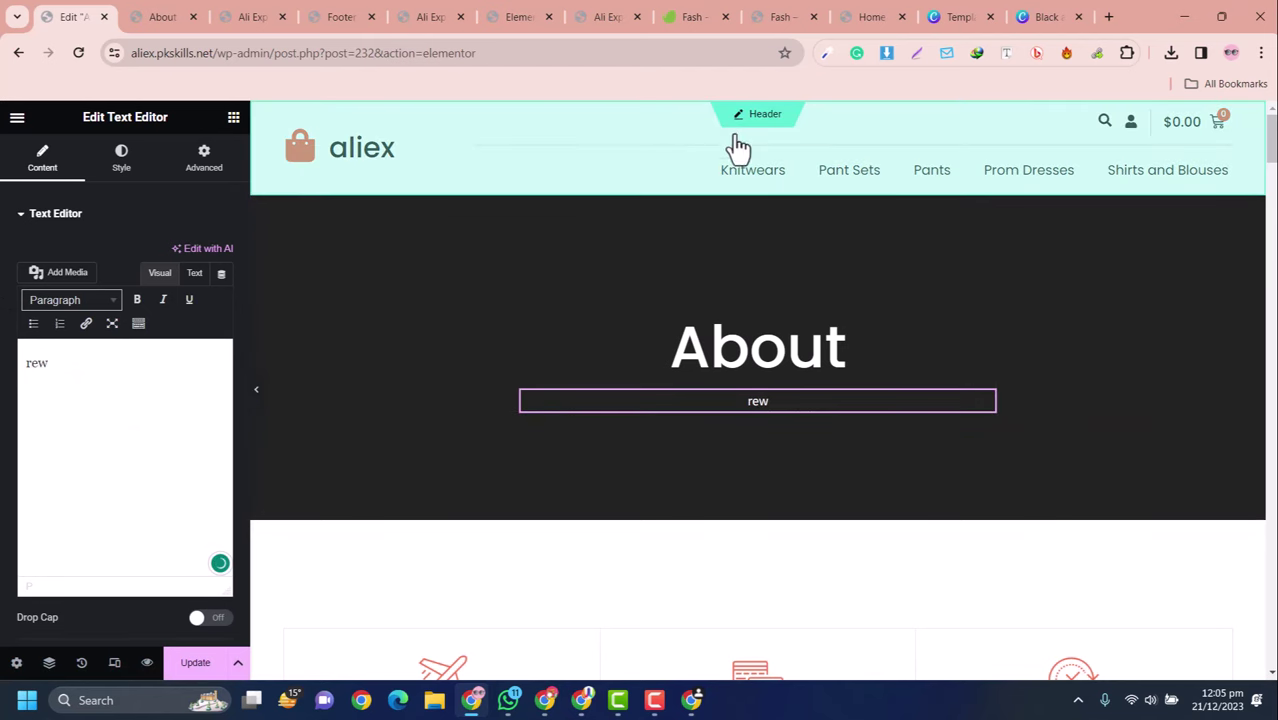
scroll(762, 326, down, 6)
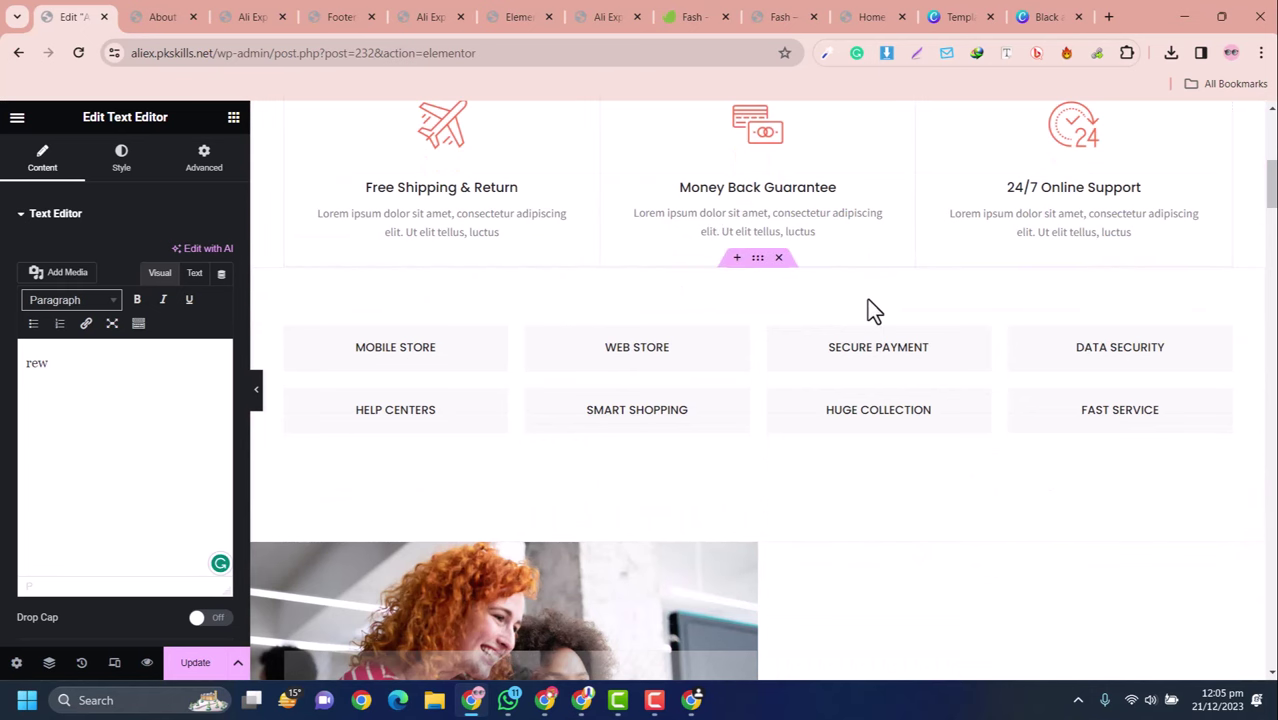
click(162, 16)
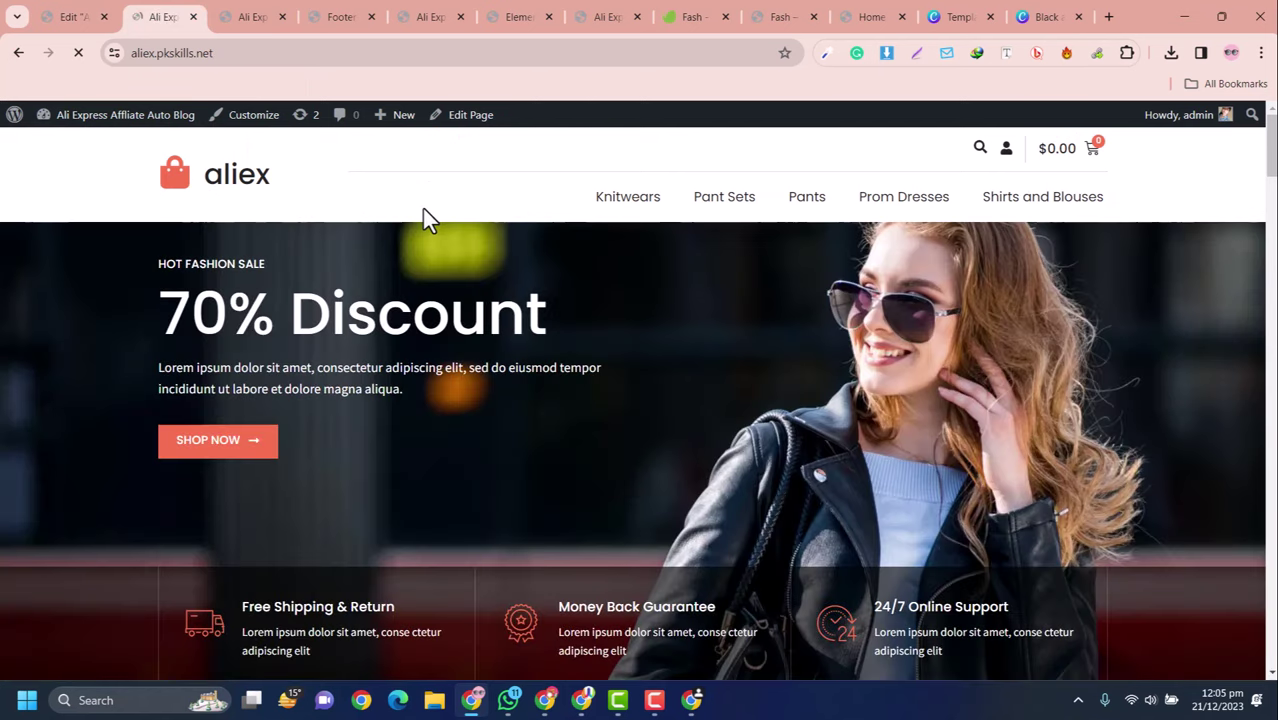
Step: Scroll down the aliex homepage to view its banner and feature sections
mouse_move(1270, 160)
mouse_down()
mouse_move(1270, 647)
mouse_move(1270, 150)
mouse_up()
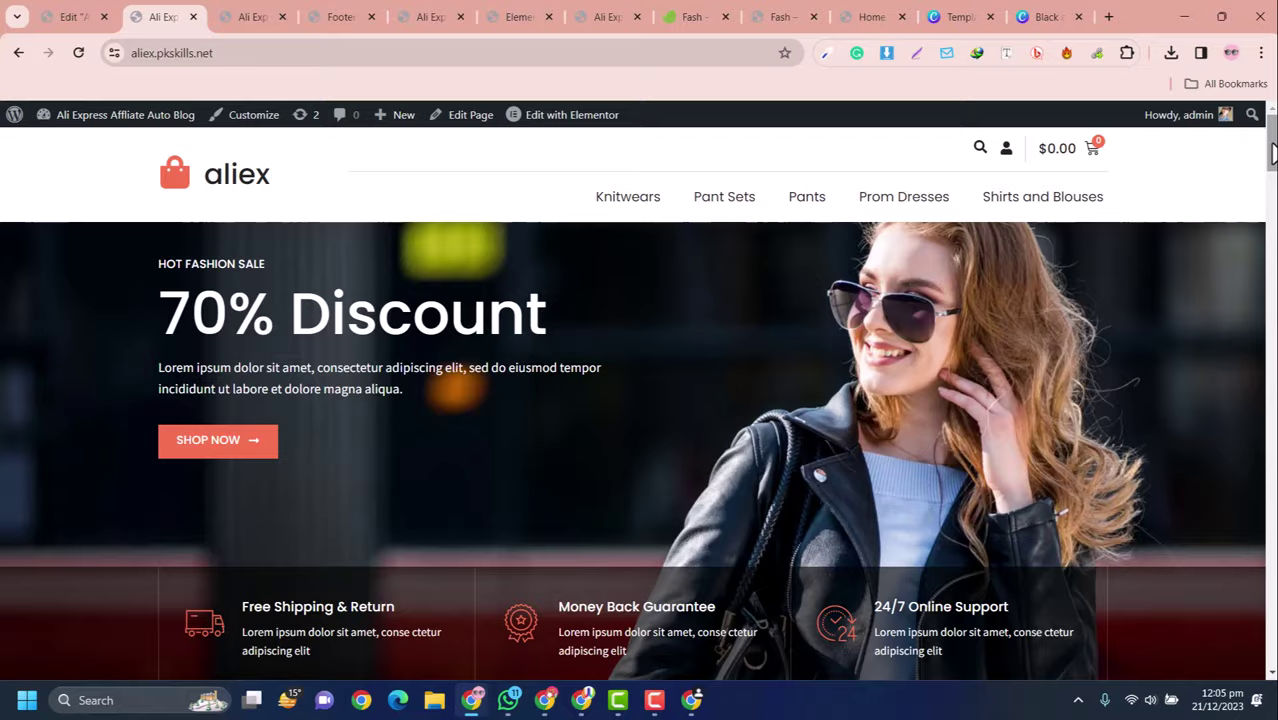
drag(1272, 150, 1272, 188)
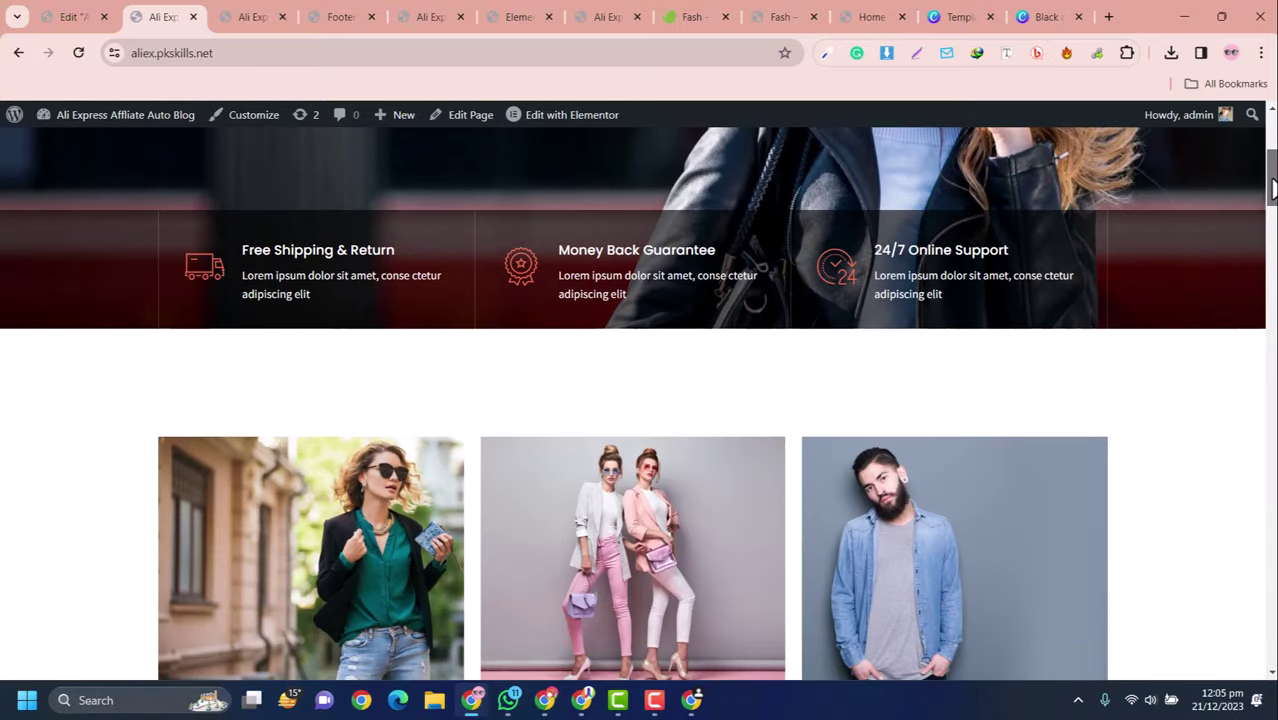